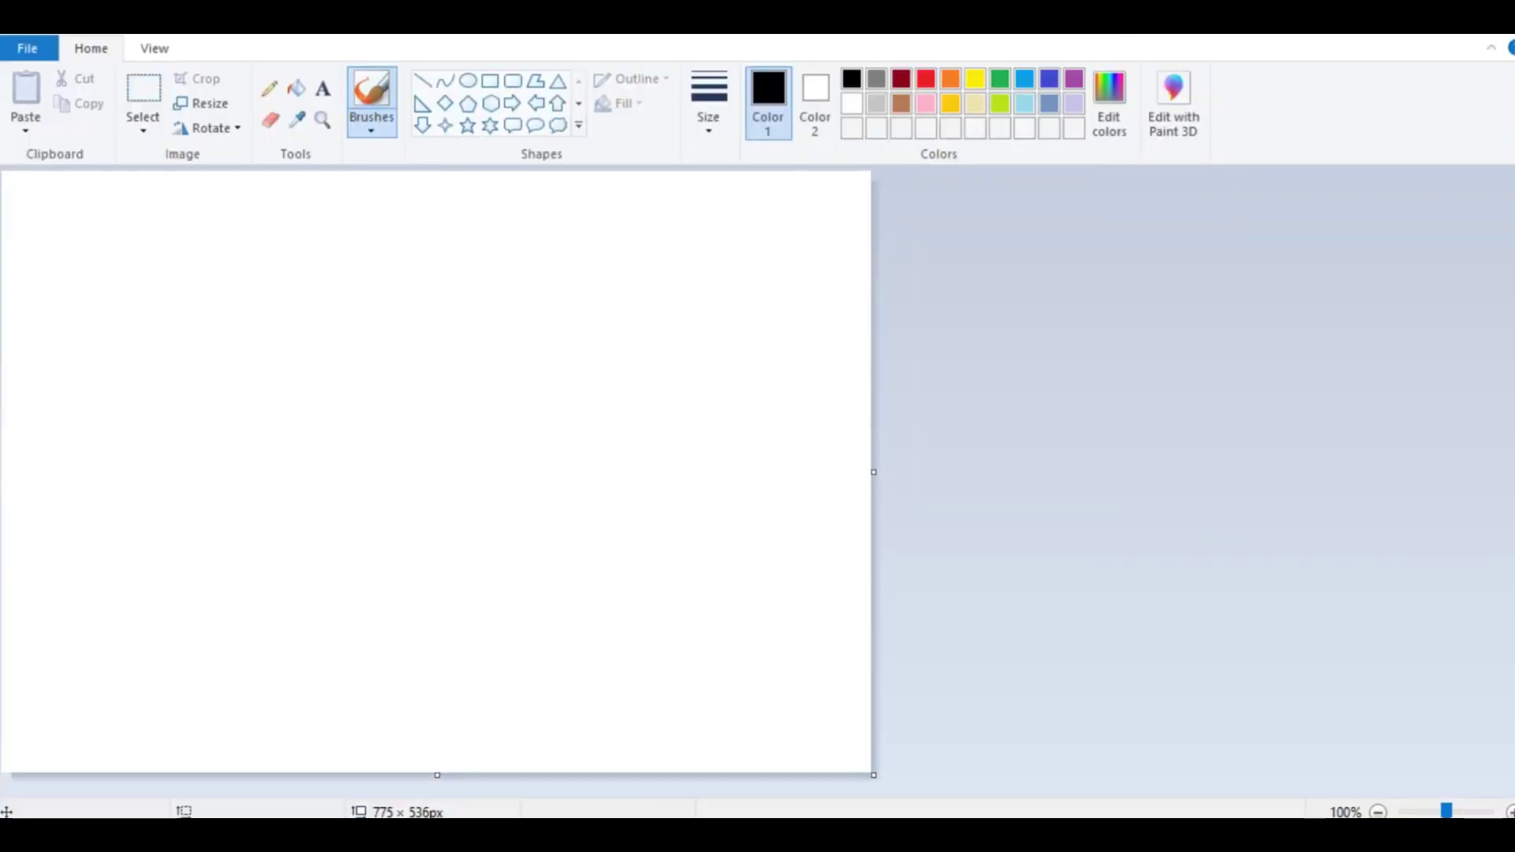
Draw a black-outlined rectangle about 198 × 140 px, with a similar rectangle adjoining its right side and another adjoining its bottom
left_click(490, 80)
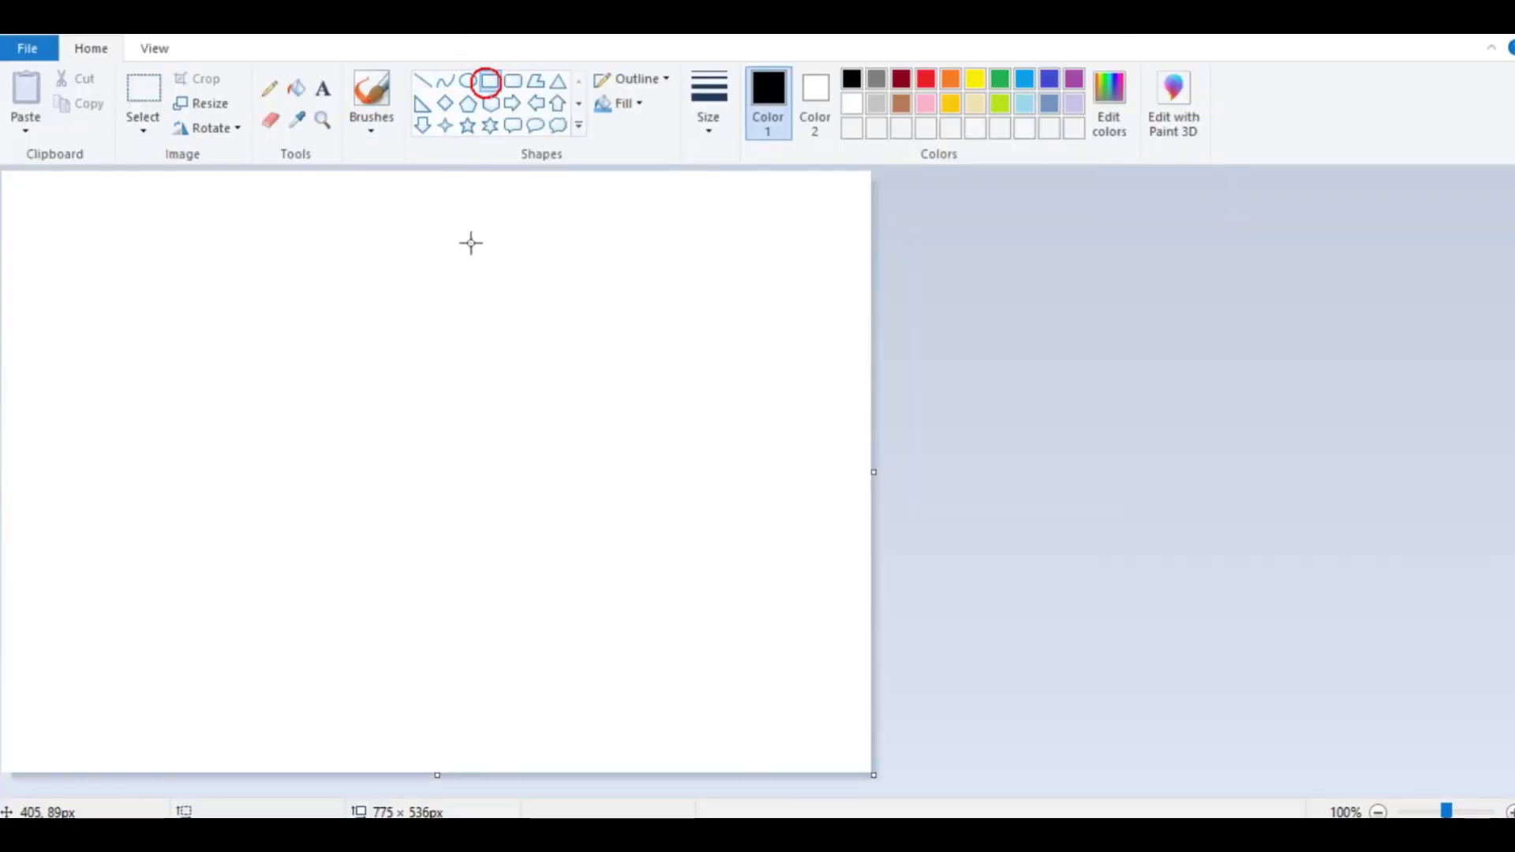
left_click_drag(130, 261, 347, 414)
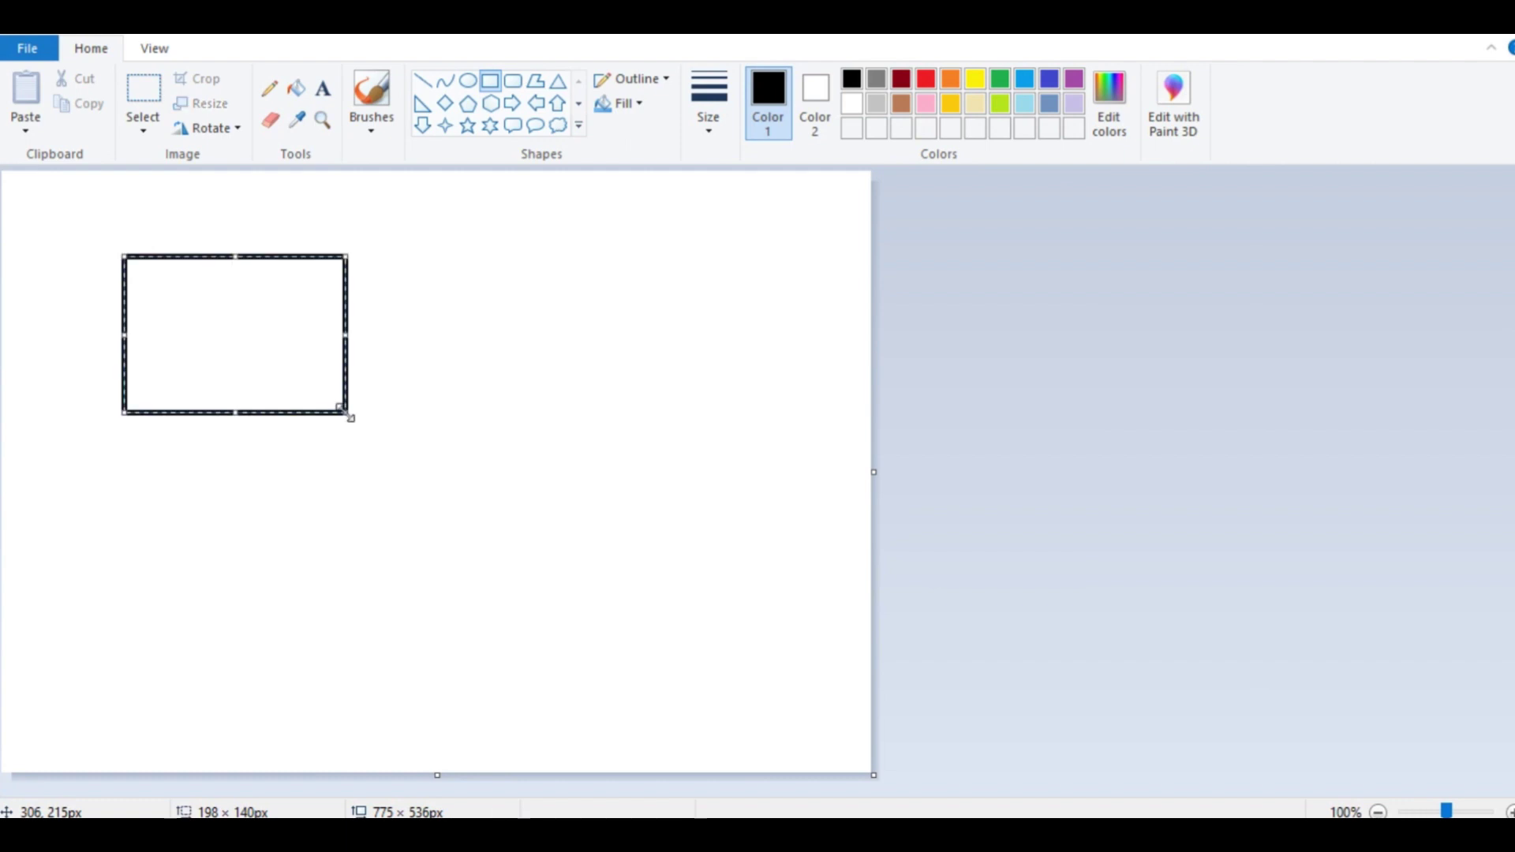
left_click(419, 430)
left_click_drag(347, 256, 560, 413)
left_click(534, 517)
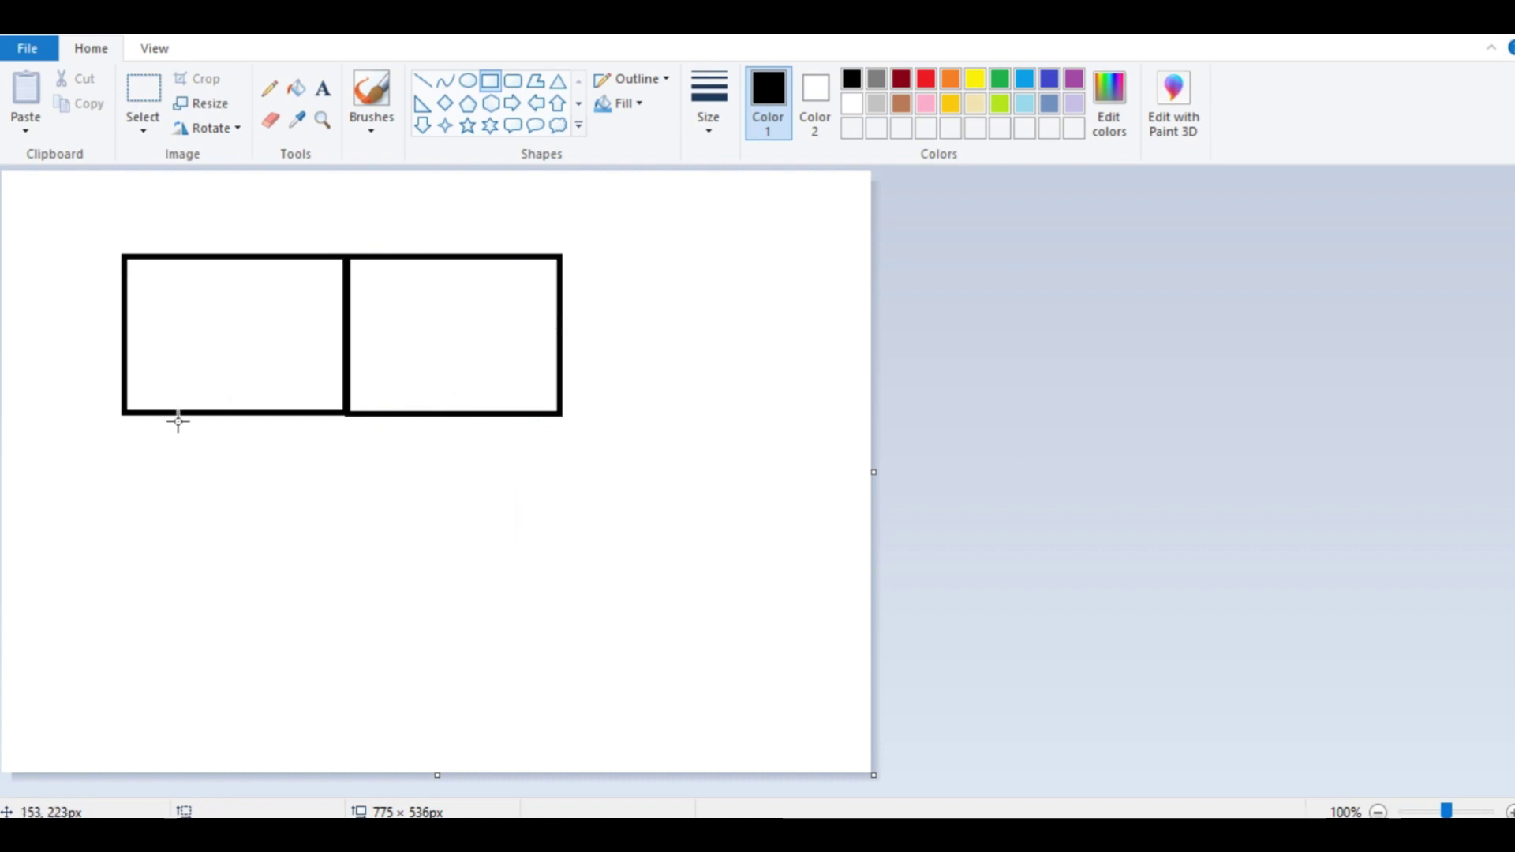
left_click_drag(121, 411, 348, 565)
left_click(157, 276)
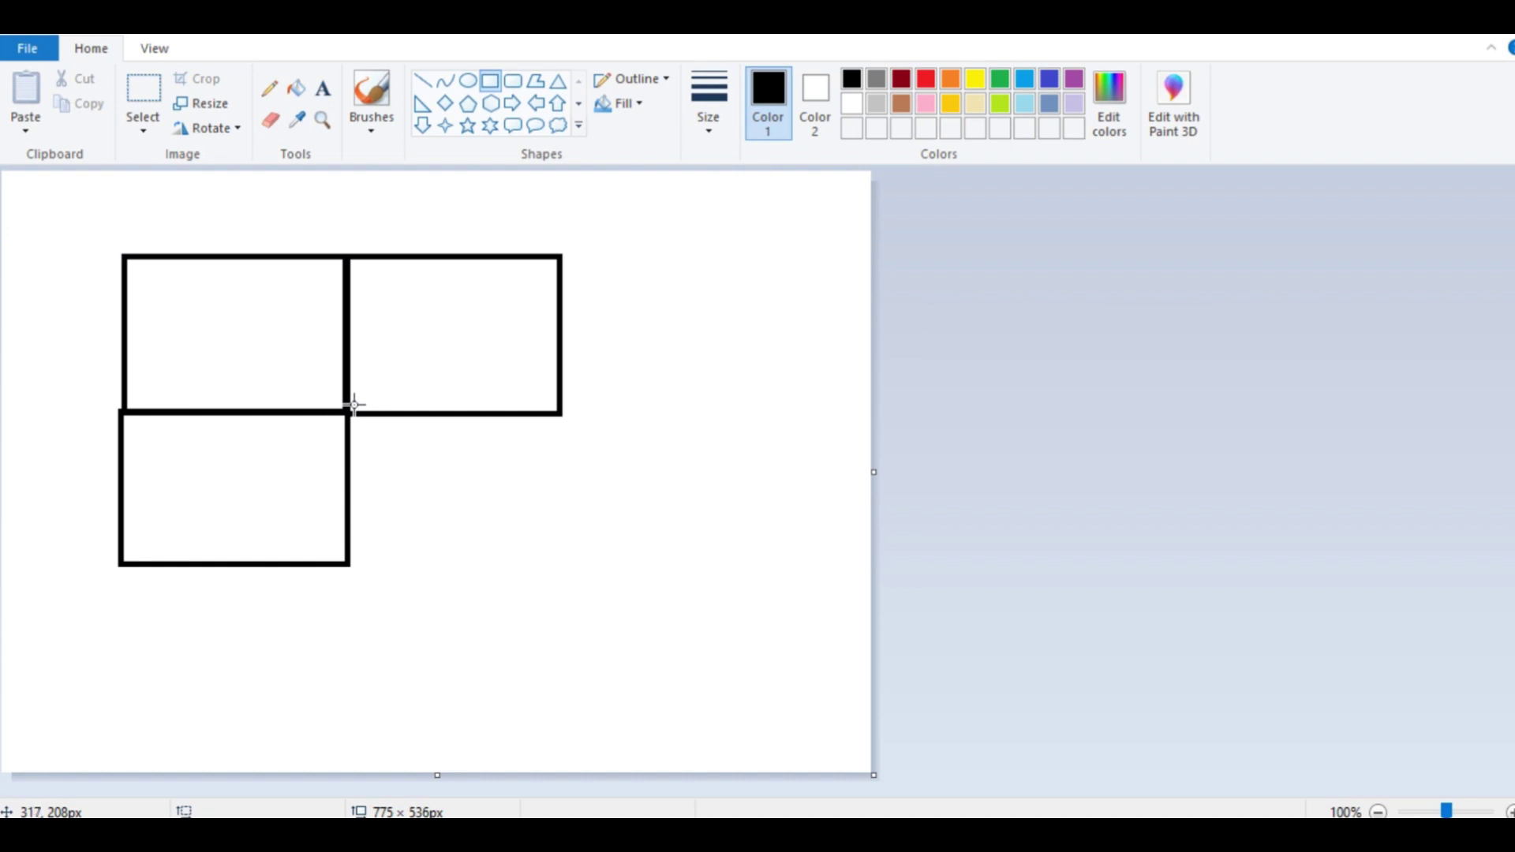
Draw two small stacked rectangles, each about 54 × 41 px, in the empty area below the upper-right large rectangle
mouse_move(460, 509)
left_mouse_down()
mouse_move(517, 552)
mouse_move(461, 554)
mouse_move(521, 600)
left_mouse_up()
left_click(541, 612)
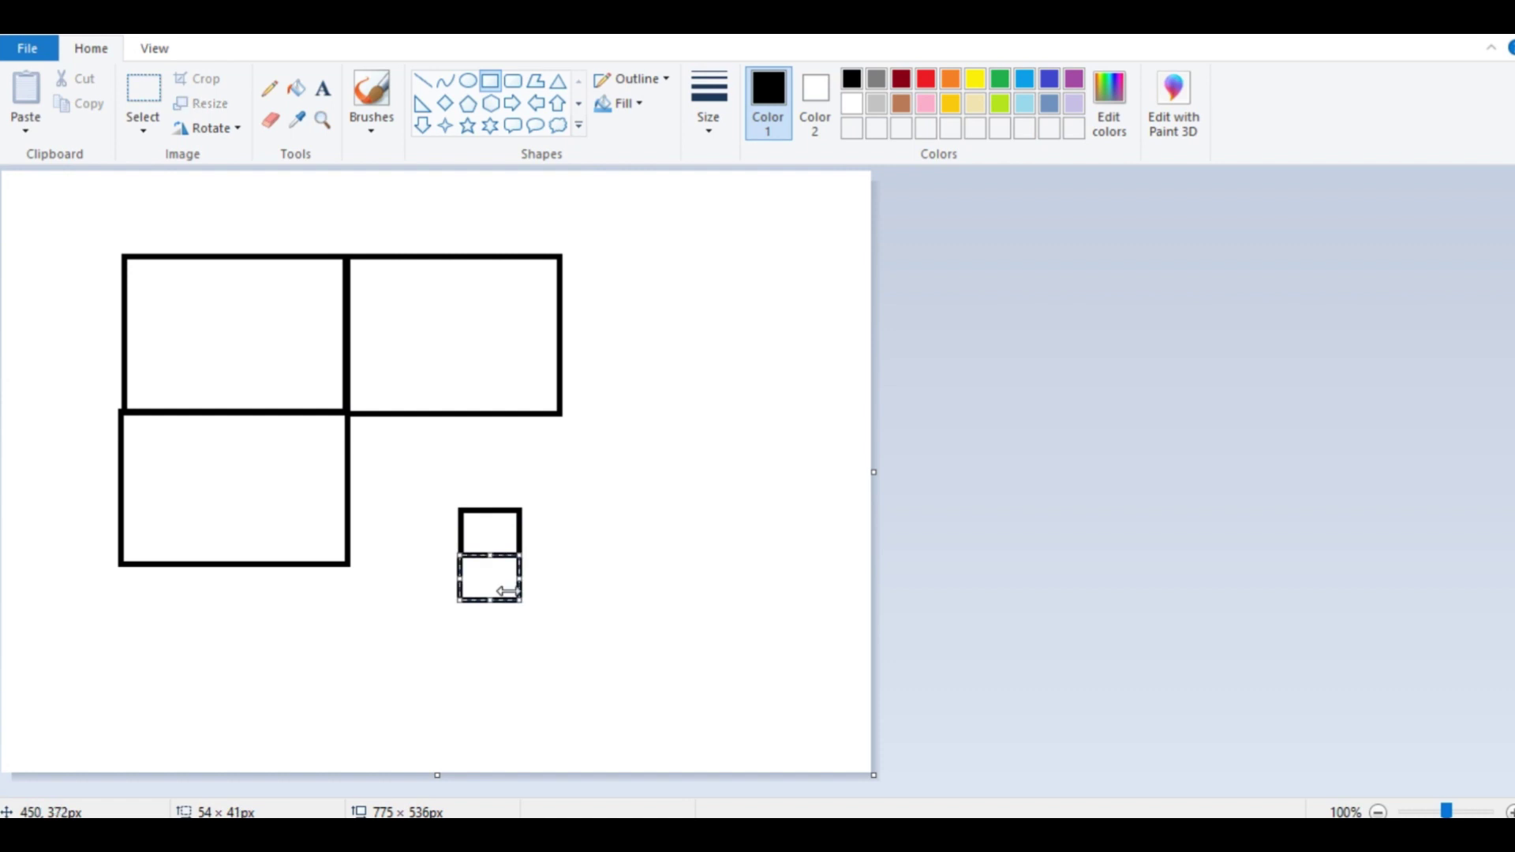
left_click(550, 554)
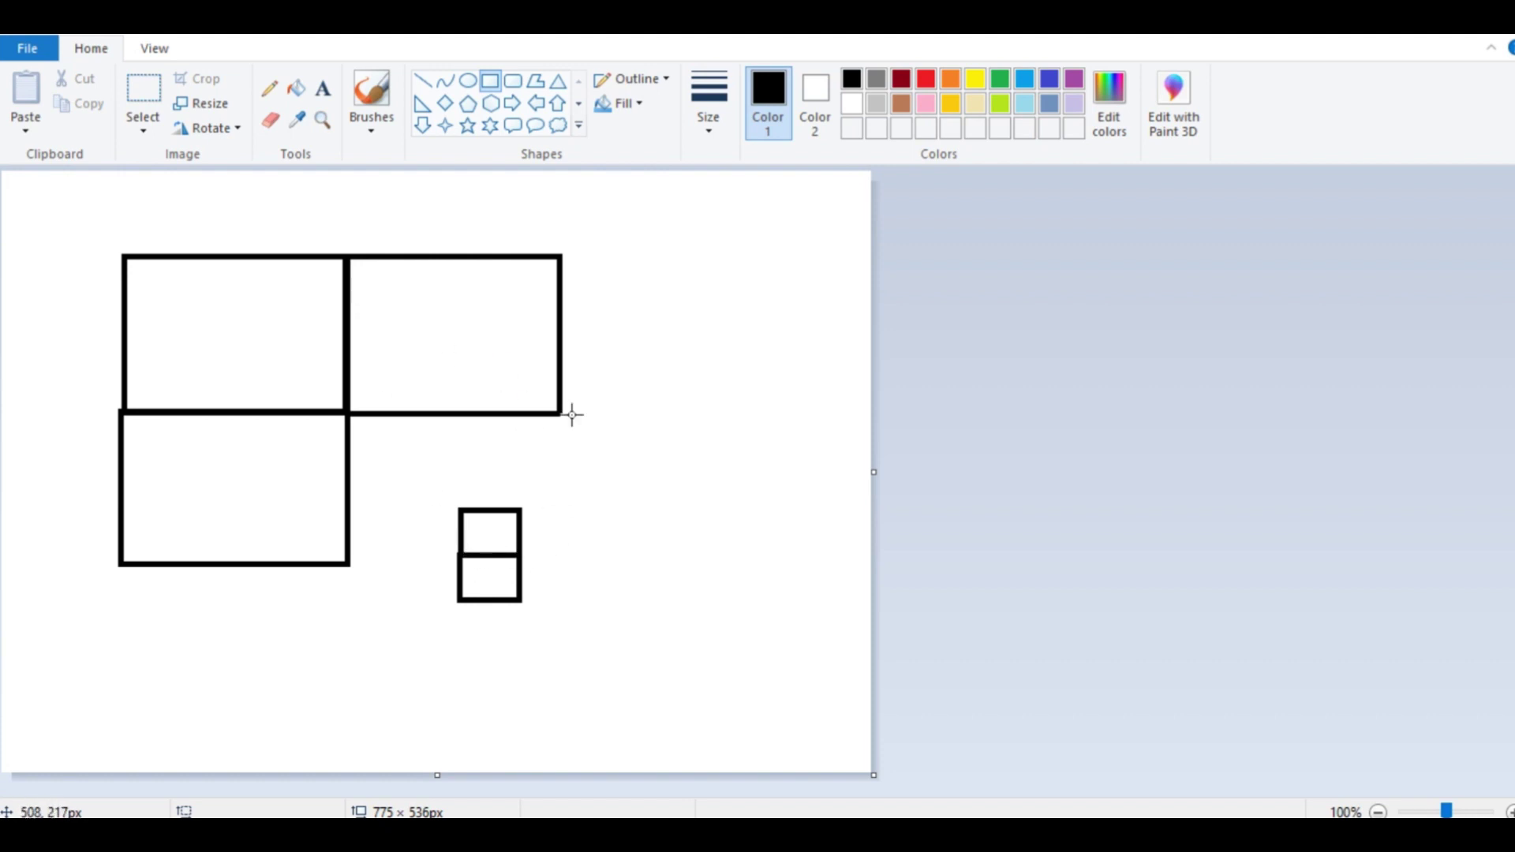
left_click_drag(635, 571, 647, 584)
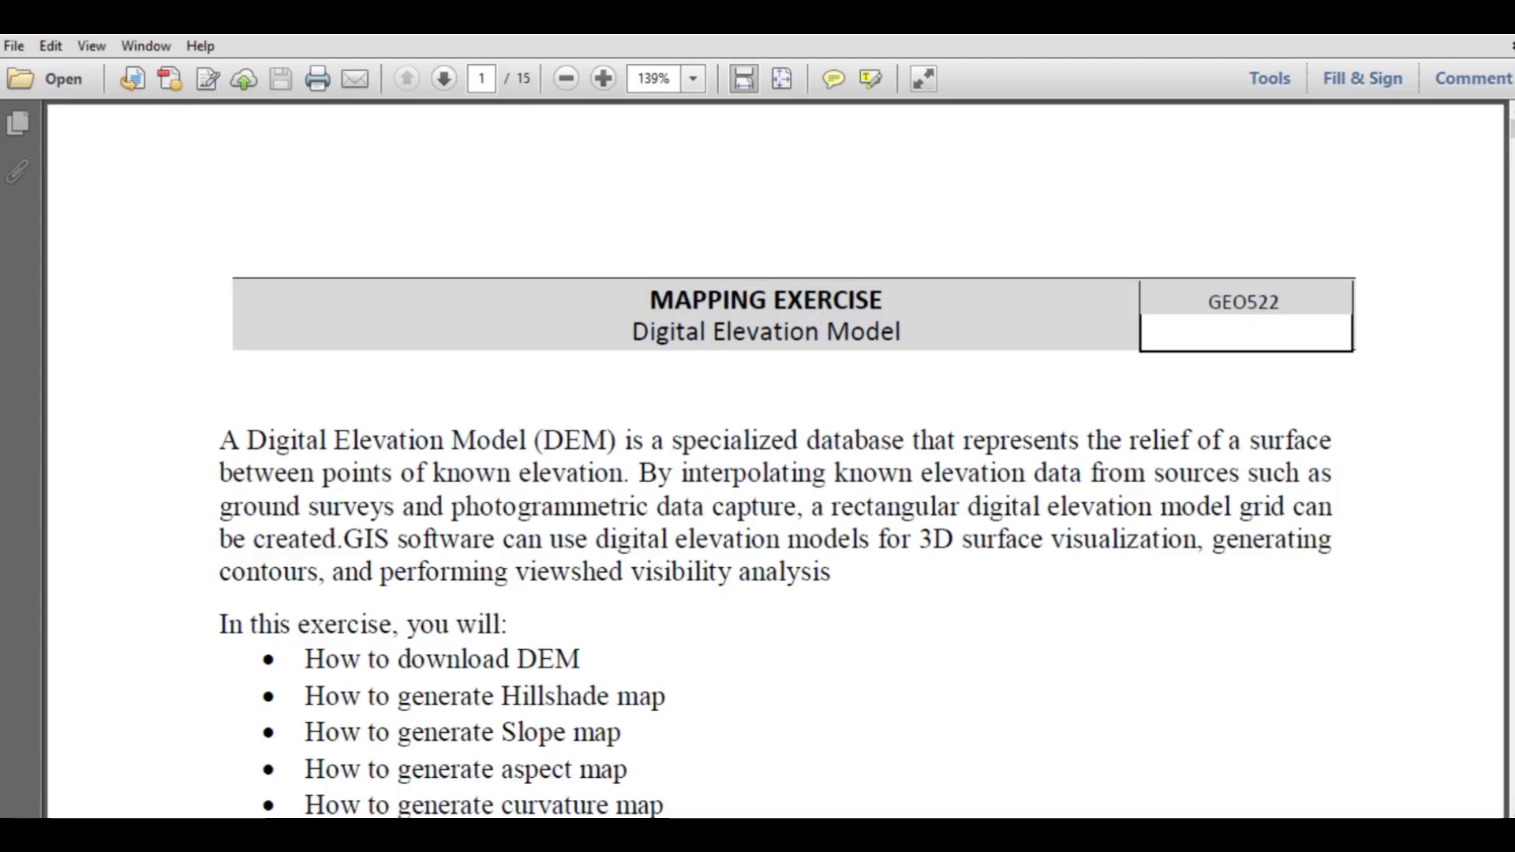
Locate the source link for the free 12.5 m DEM in the exercise PDF and switch to the ASF Data Search page in the browser
scroll(892, 694, "down", 8)
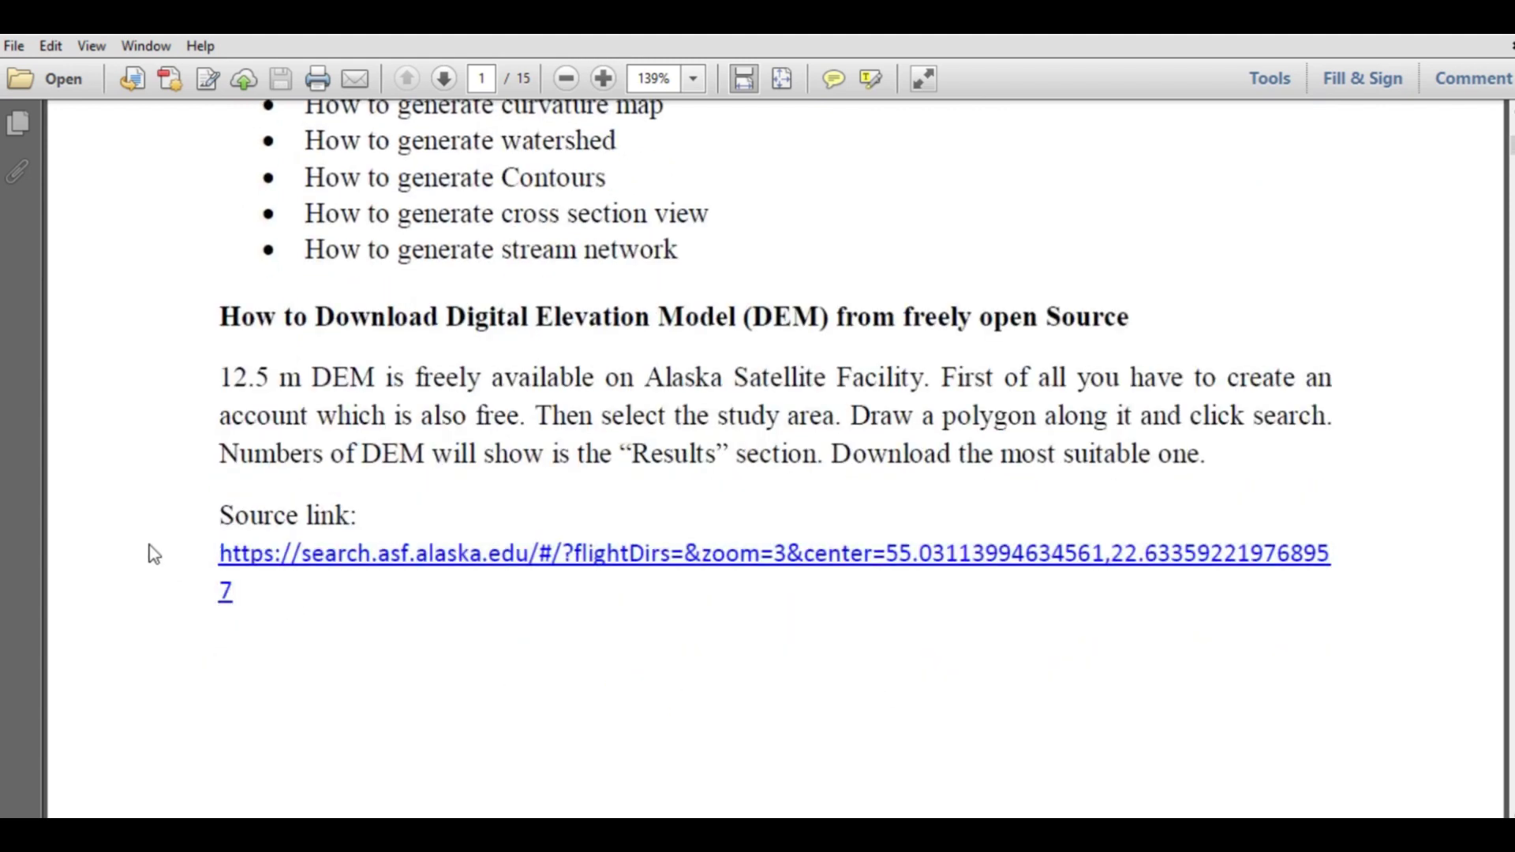
left_click_drag(242, 593, 215, 568)
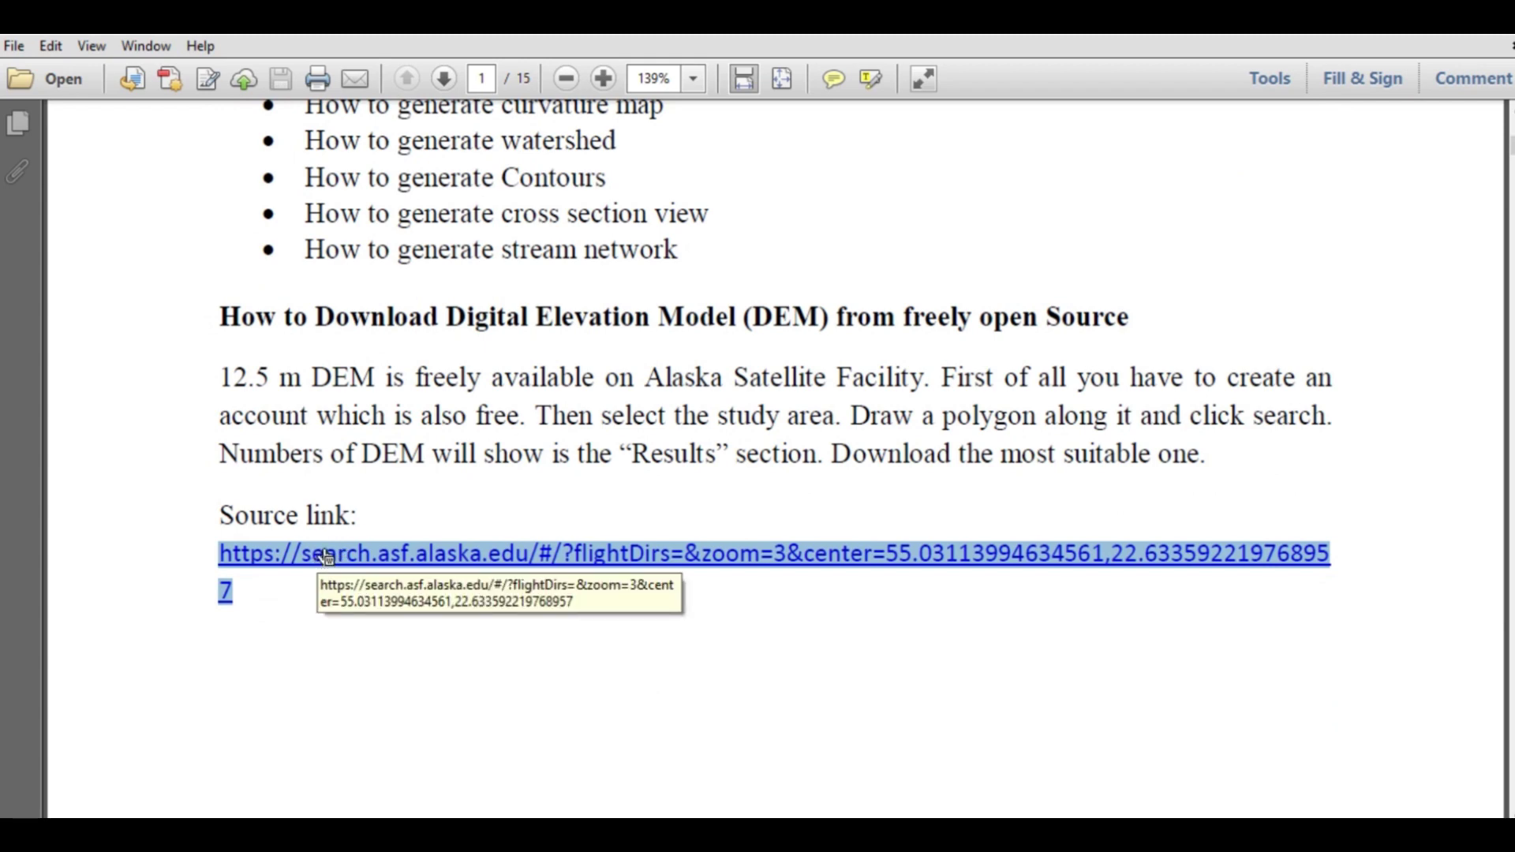
left_click(418, 635)
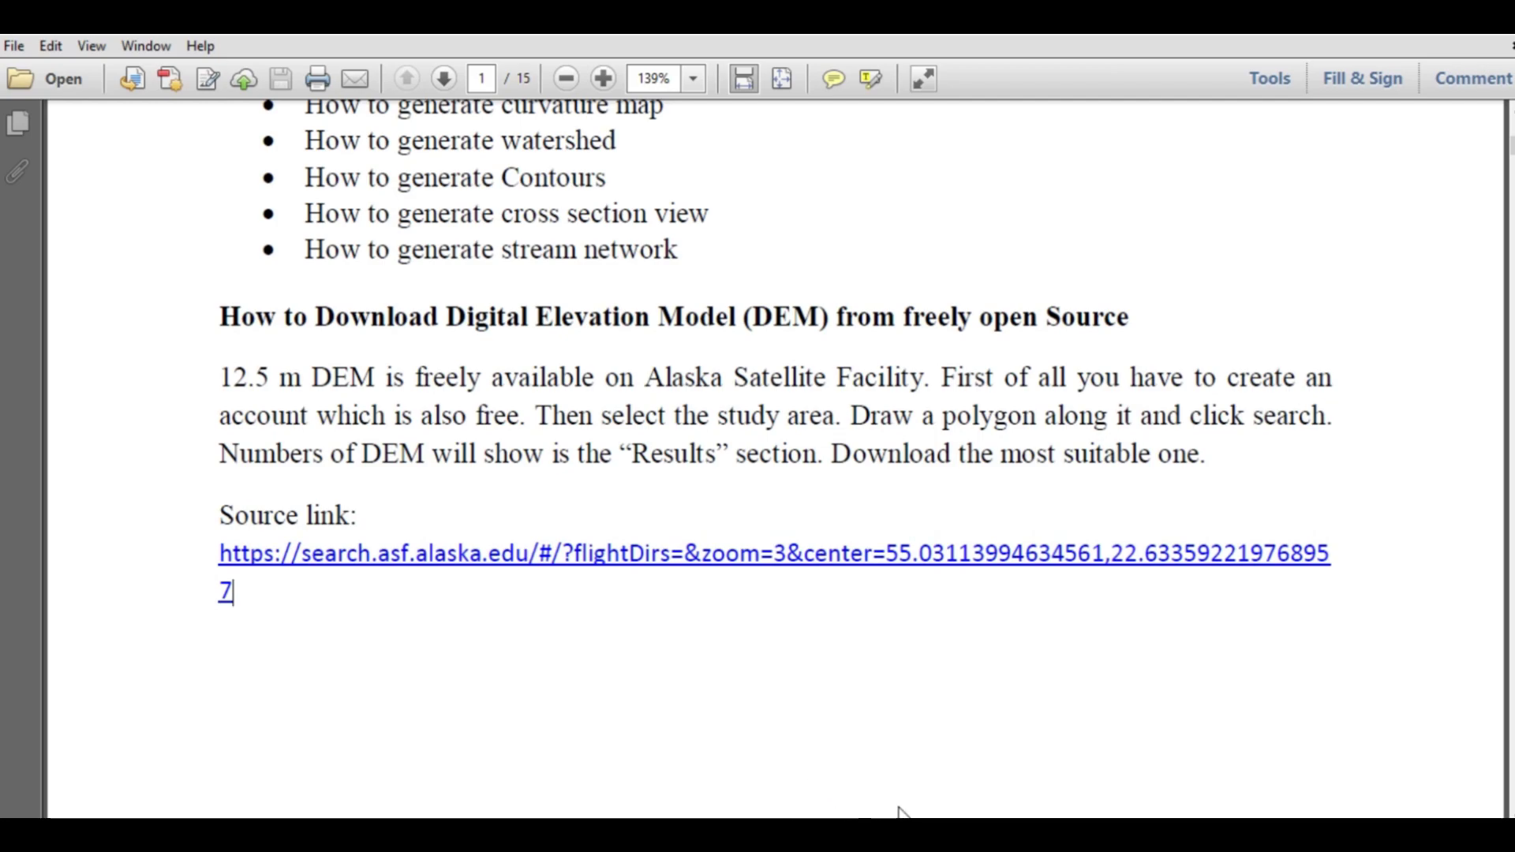
left_click(908, 835)
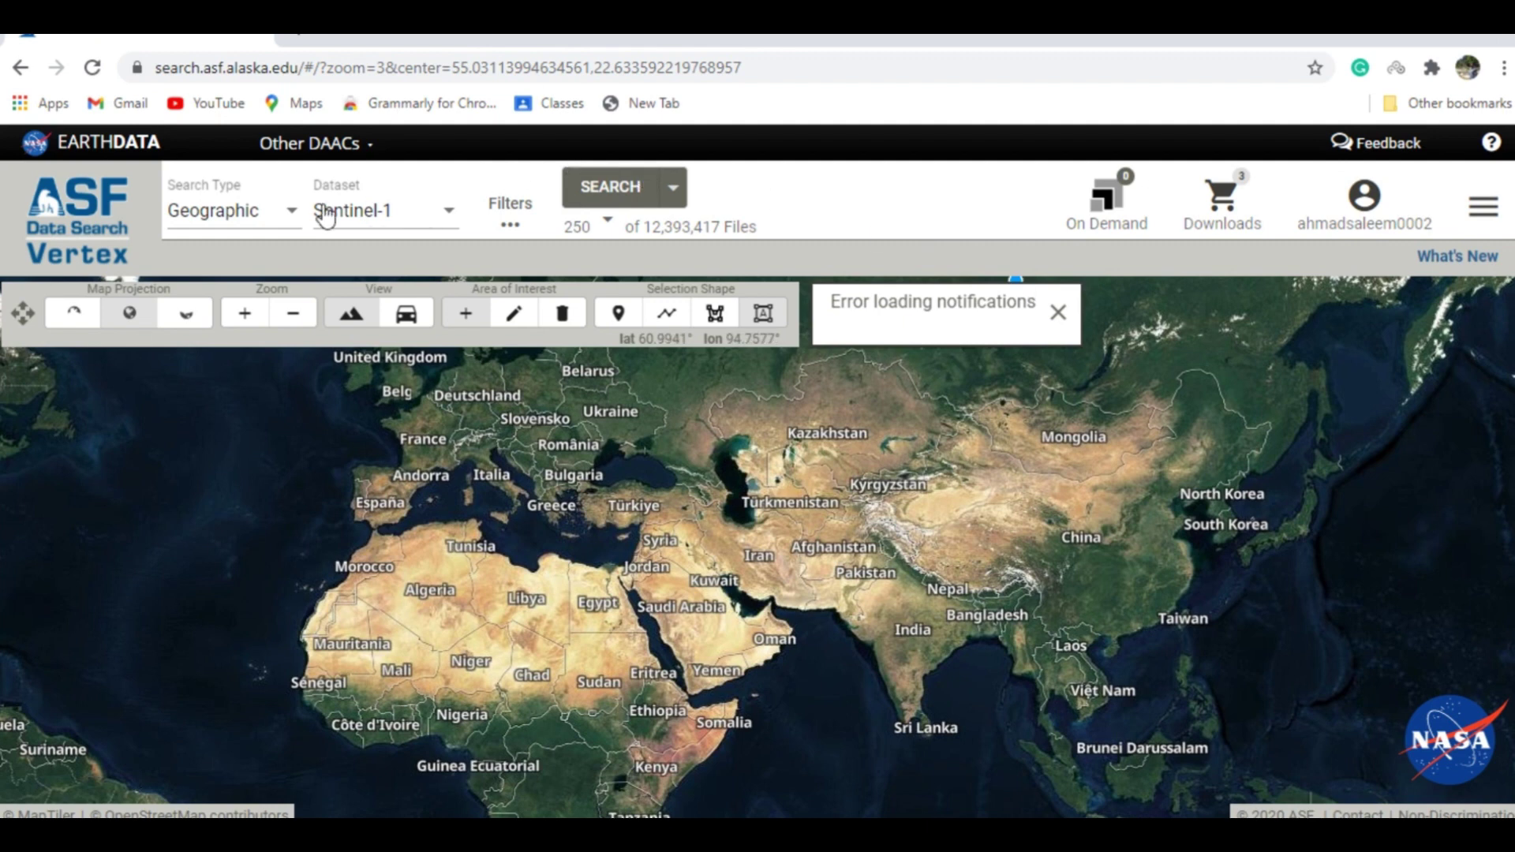
Set the search dataset to ALOS PALSAR
left_click(365, 210)
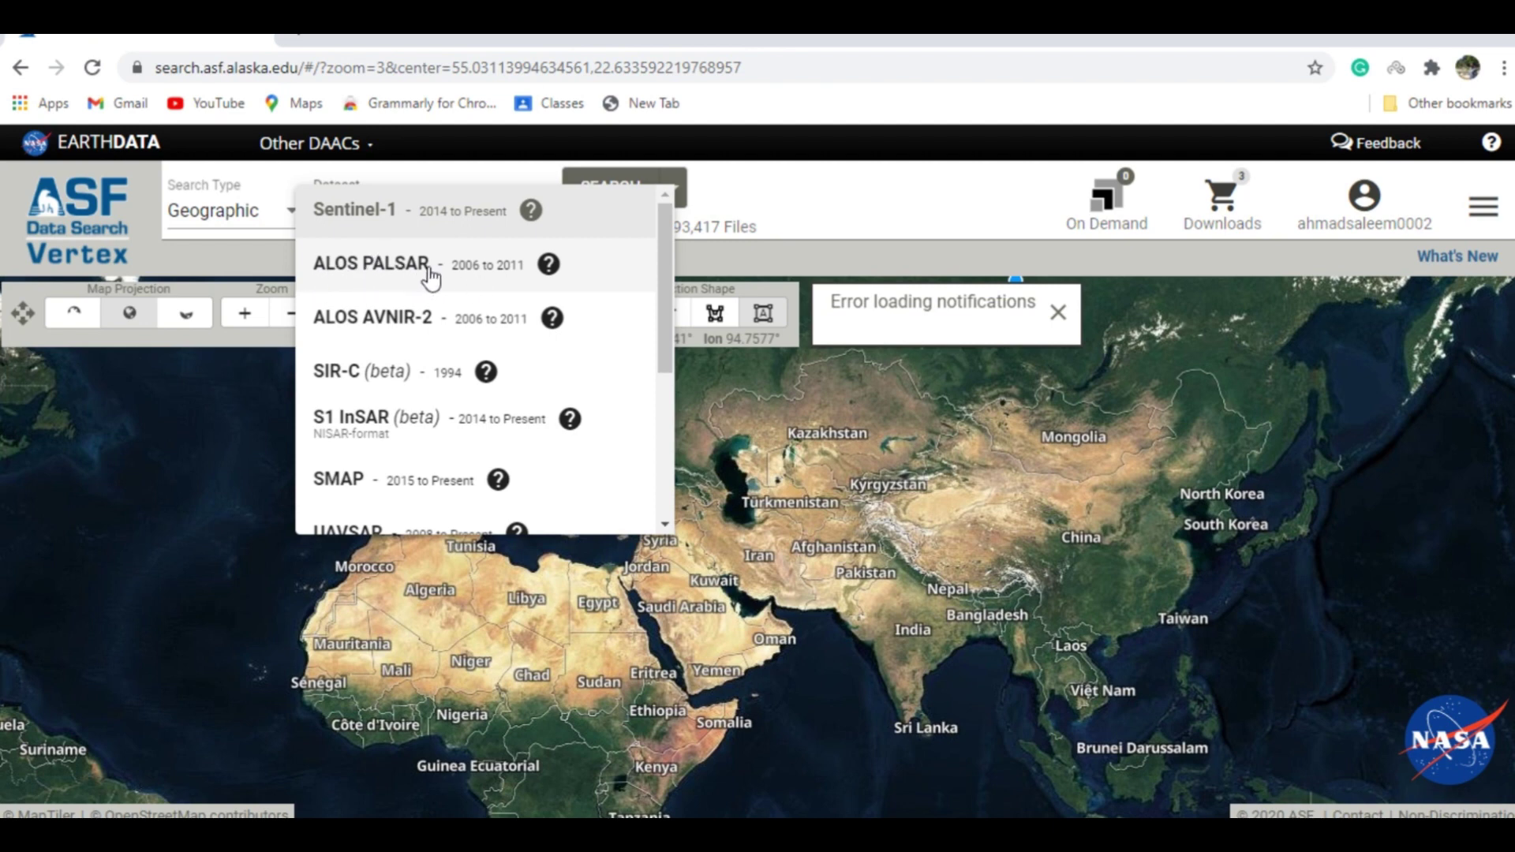
left_click(371, 267)
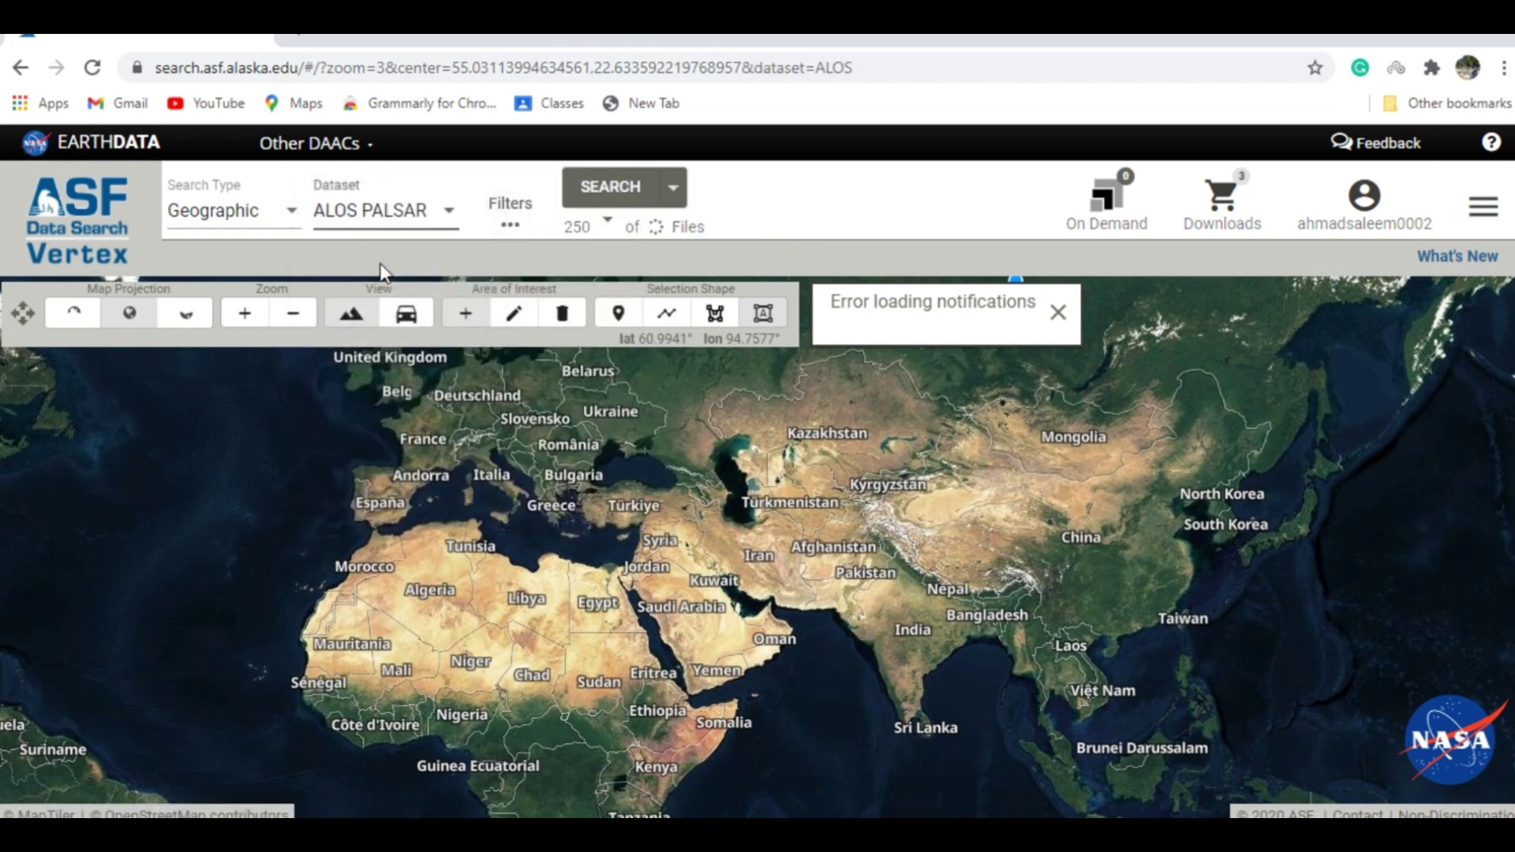
left_click(408, 229)
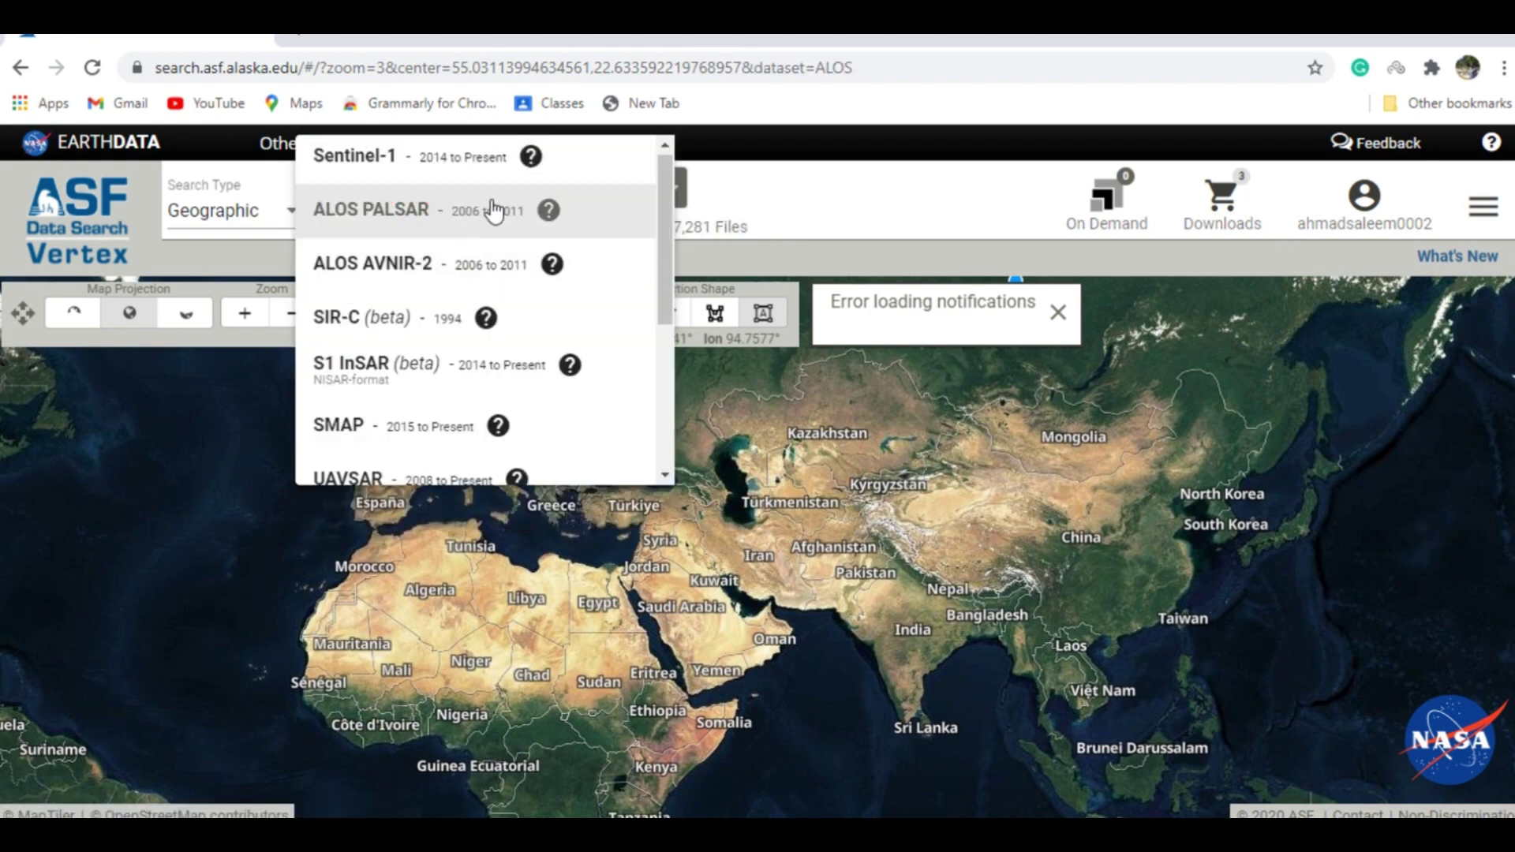
left_click(453, 209)
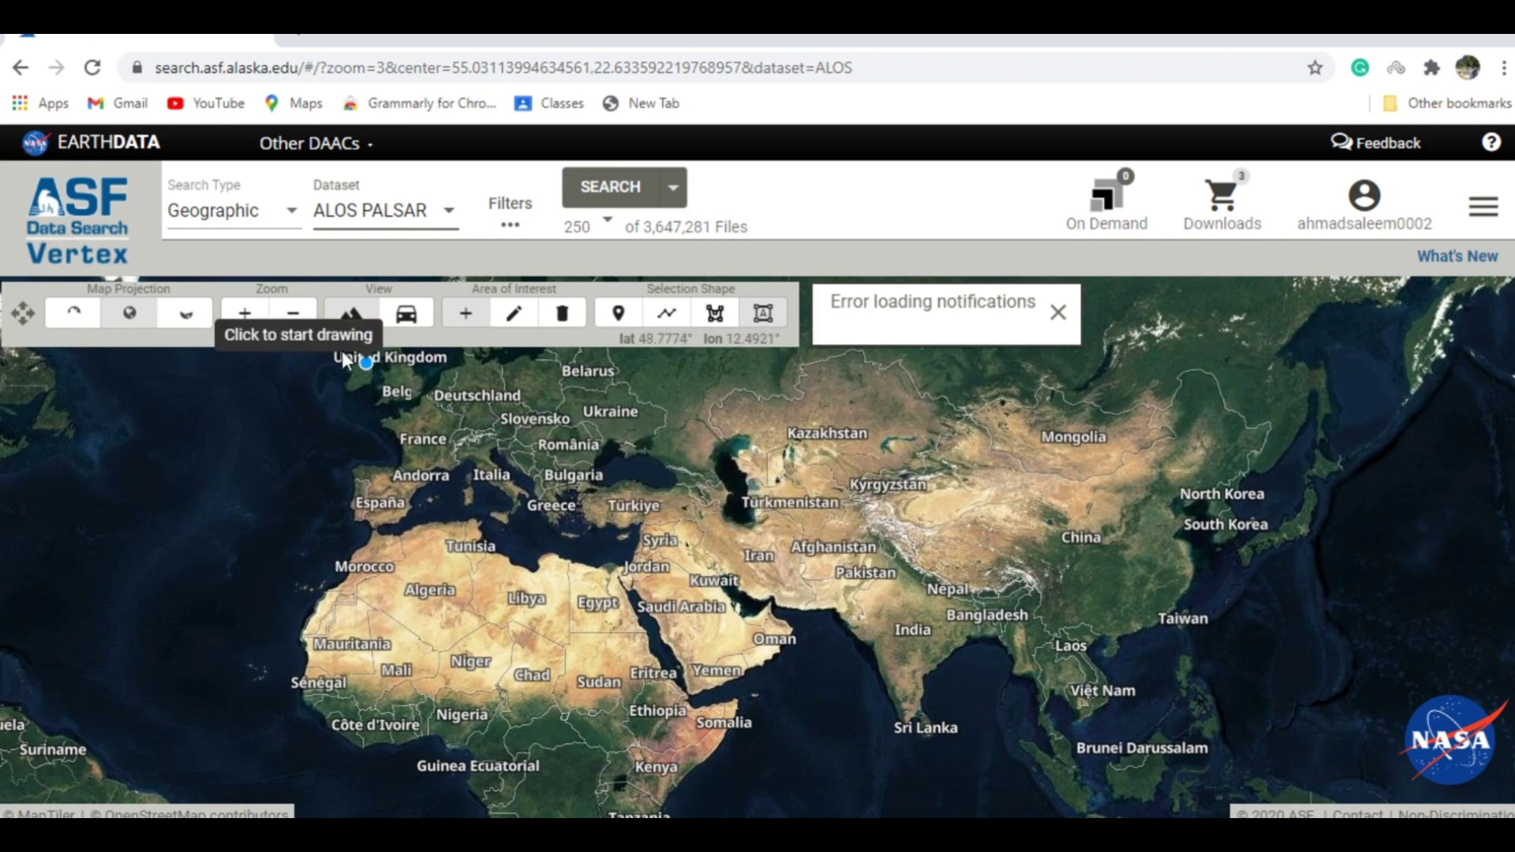
Dismiss the notification error and draw a rectangular area of interest in northern Pakistan, between Mardan and Mansehra, north of Islamabad
left_click(246, 314)
left_click(253, 314)
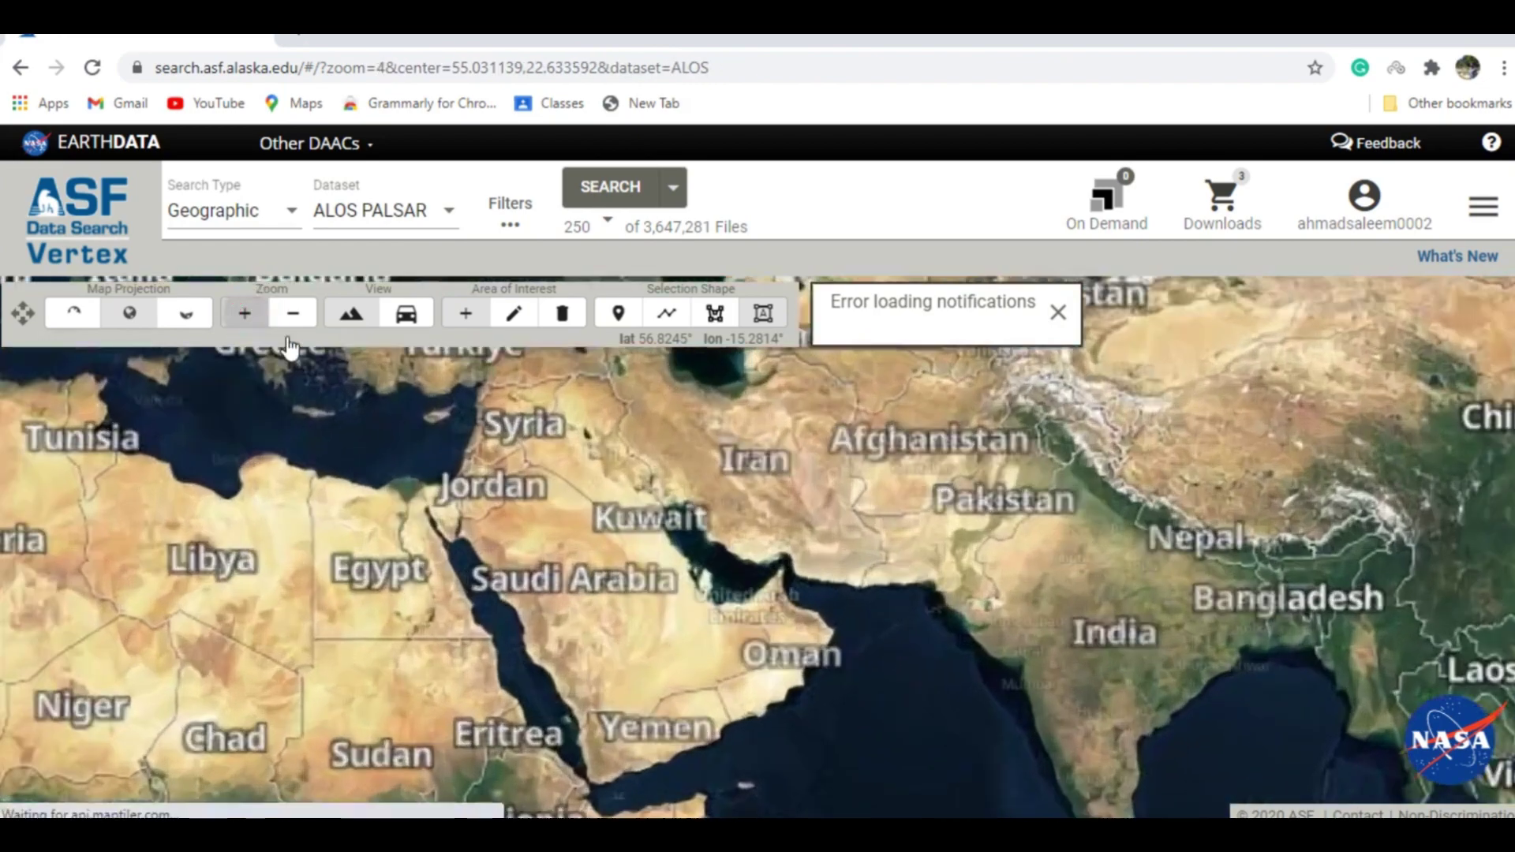
left_click_drag(1162, 486, 892, 694)
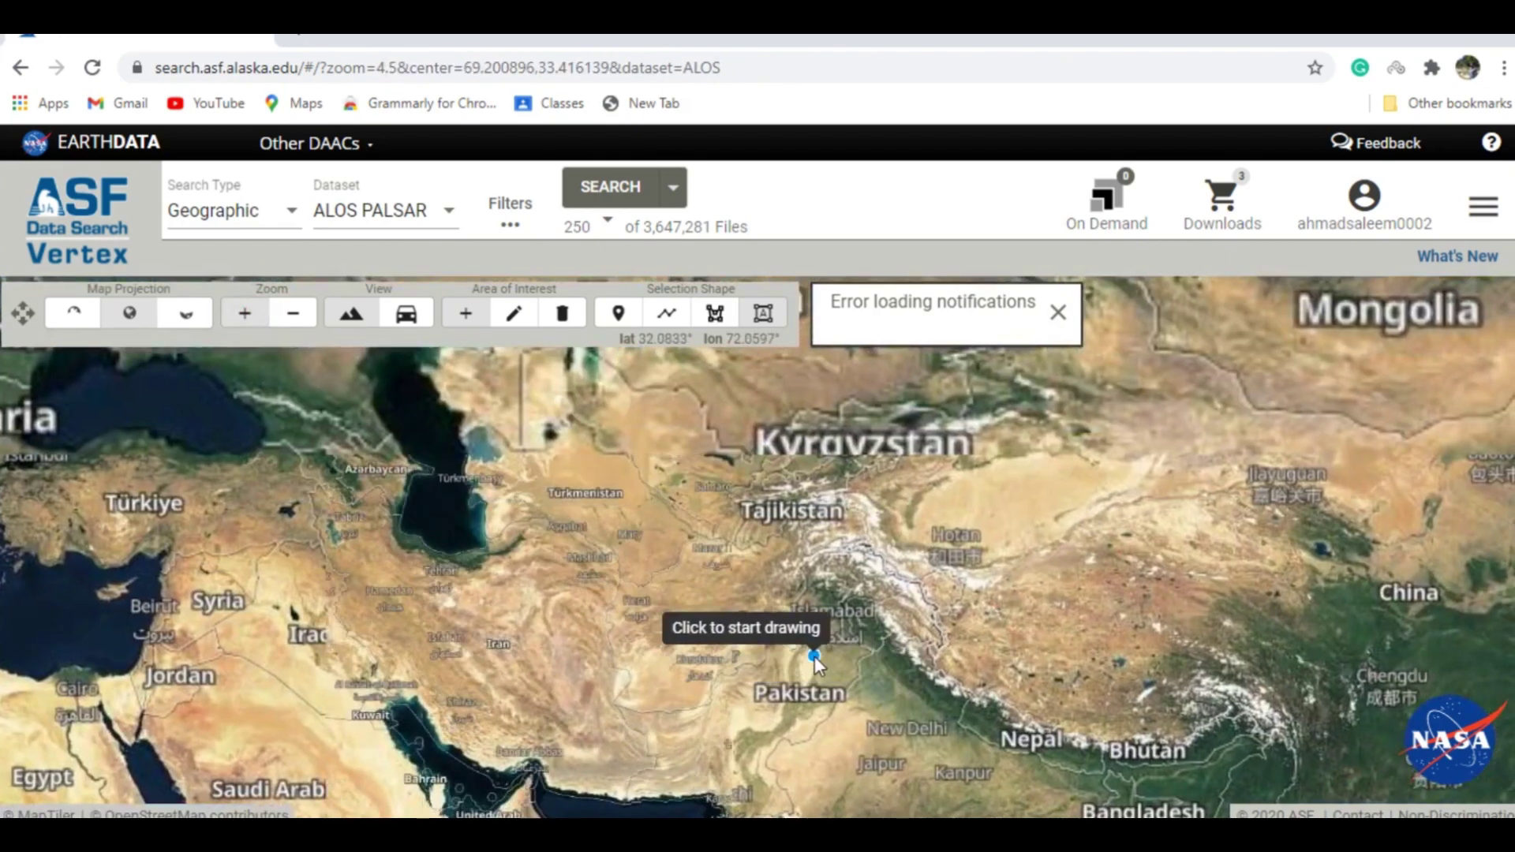
scroll(815, 655, "down", 3)
scroll(829, 653, "up", 5)
scroll(832, 647, "down", 3)
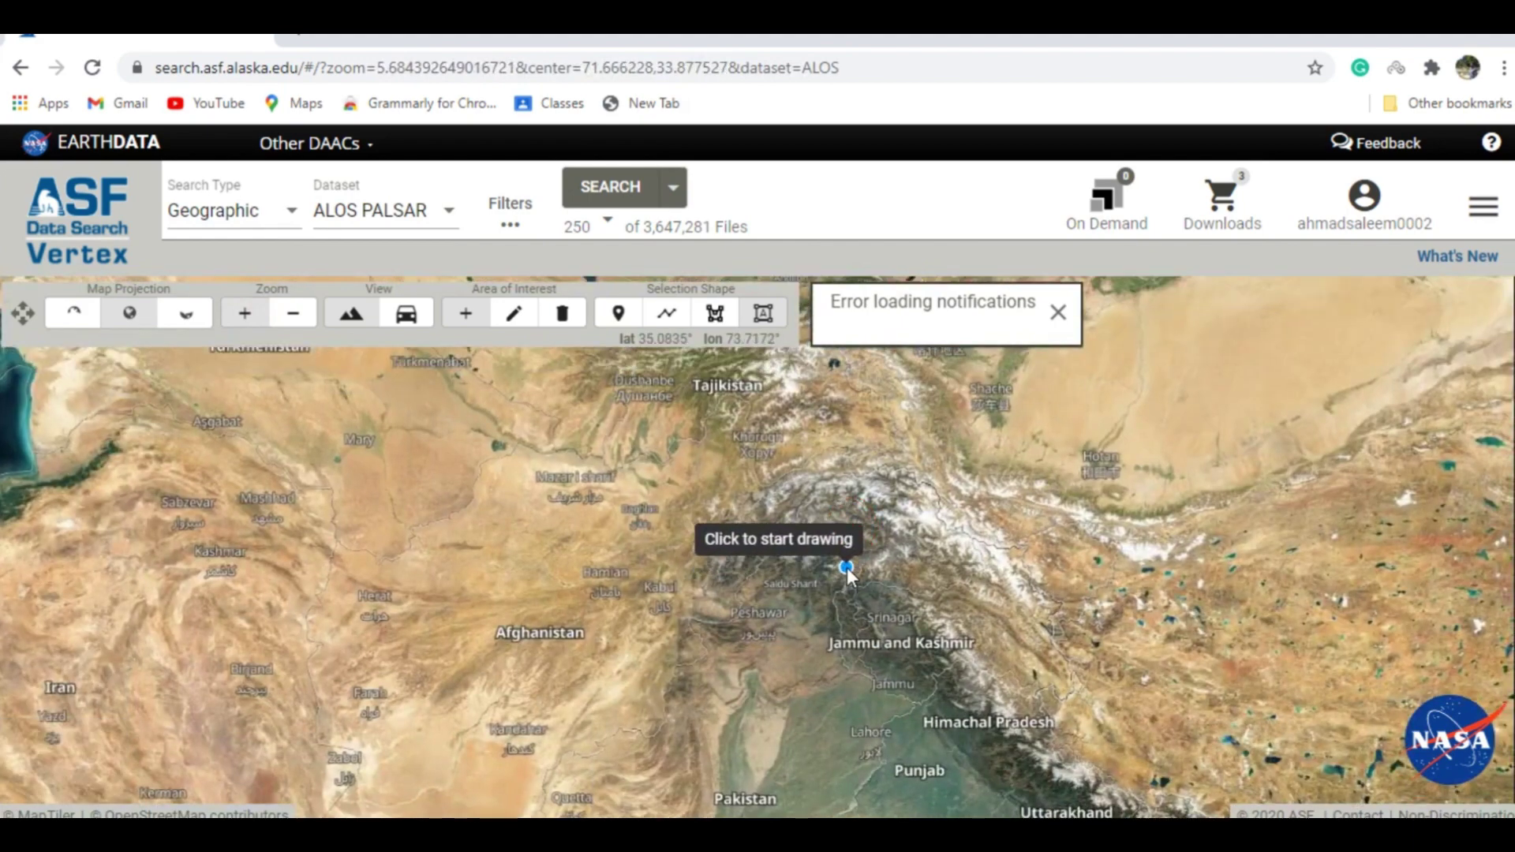
scroll(845, 584, "down", 2)
scroll(847, 570, "up", 2)
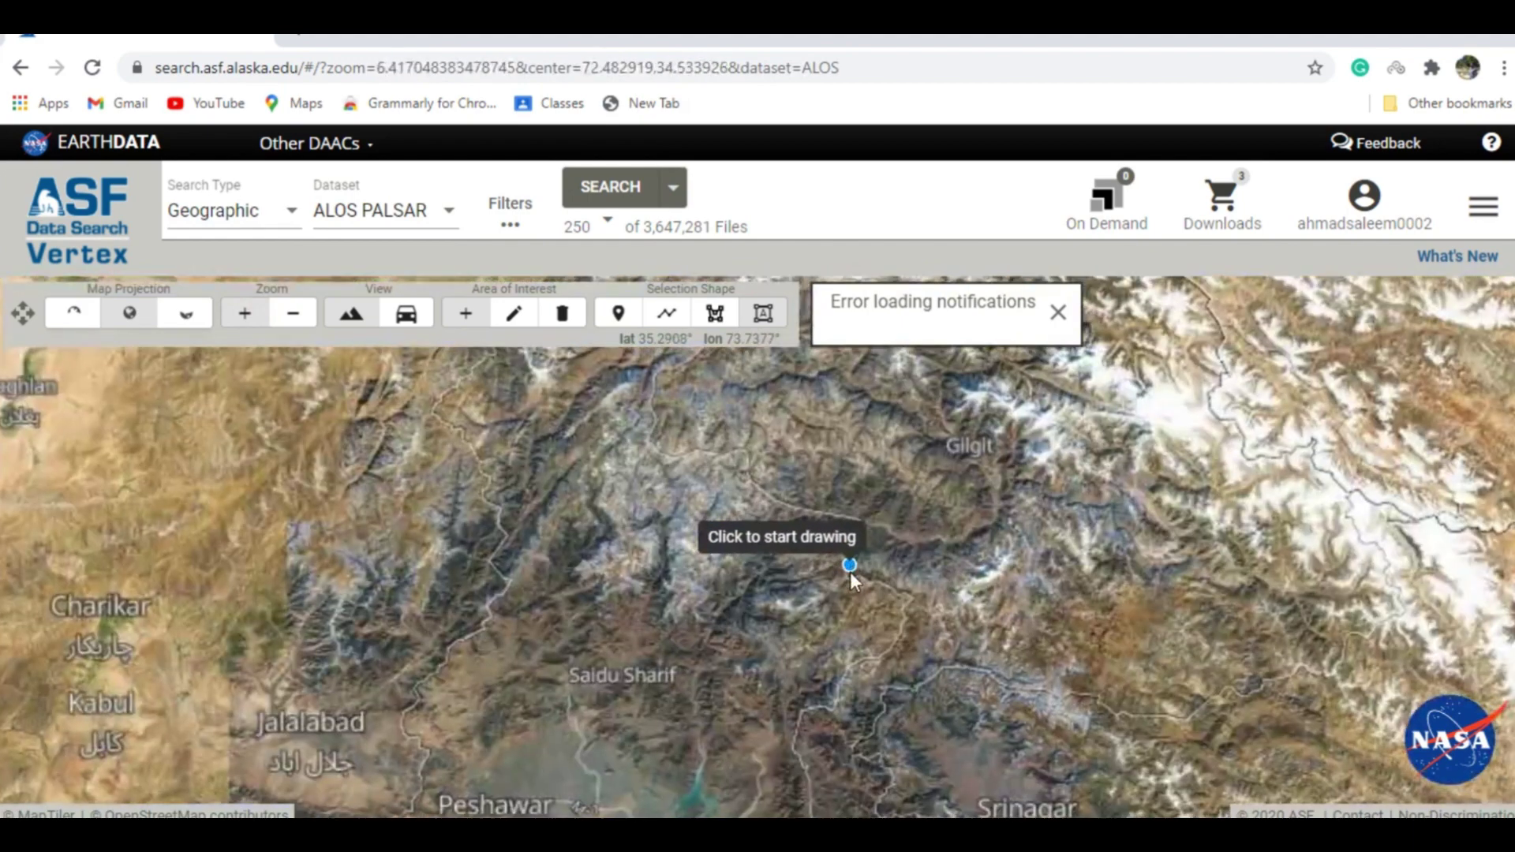
scroll(813, 631, "up", 2)
left_click_drag(775, 675, 792, 631)
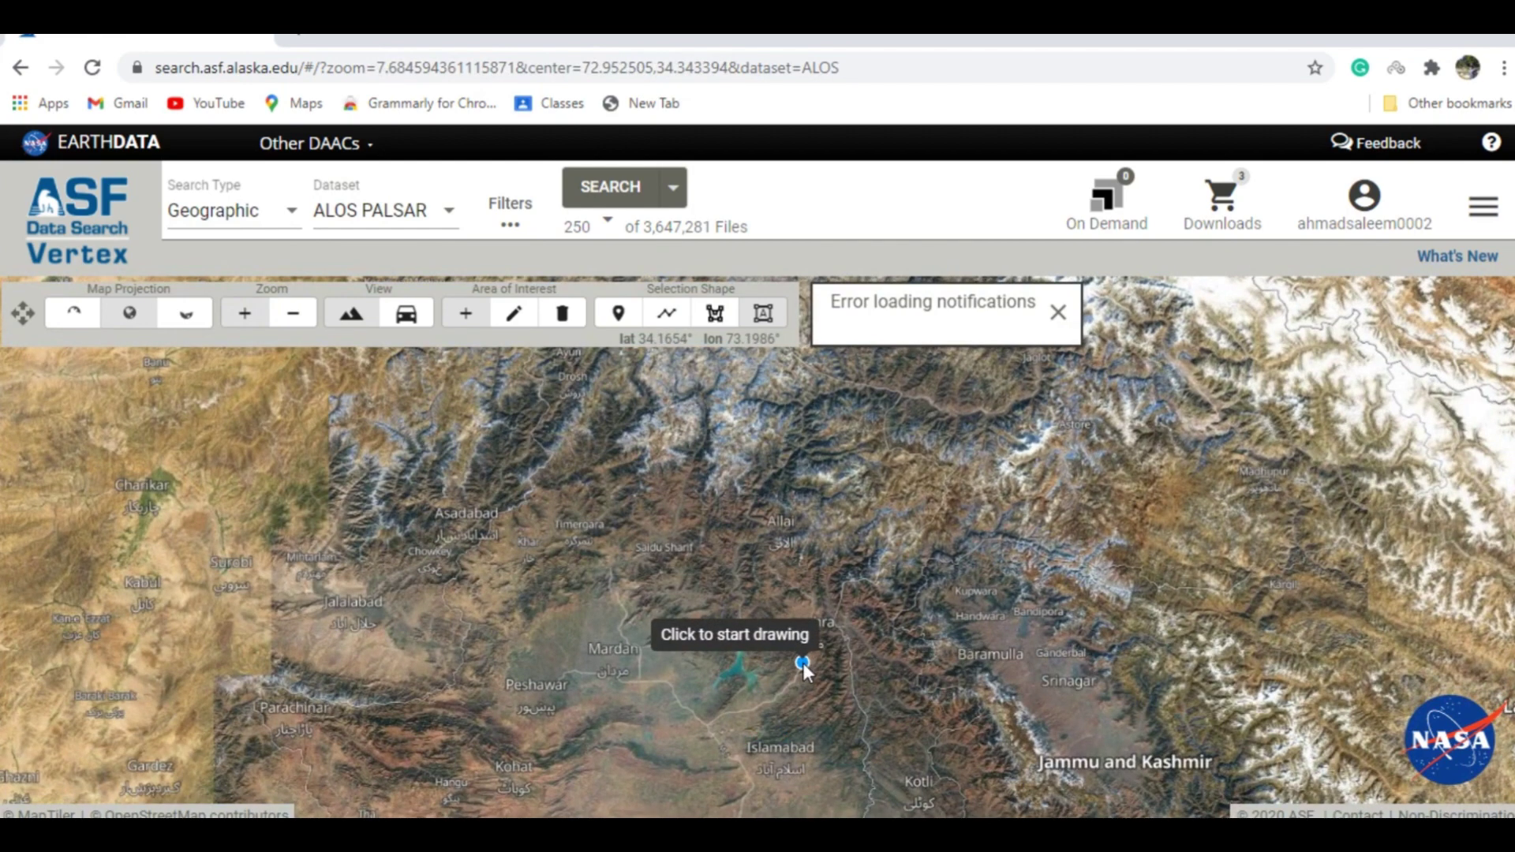
left_click(1059, 312)
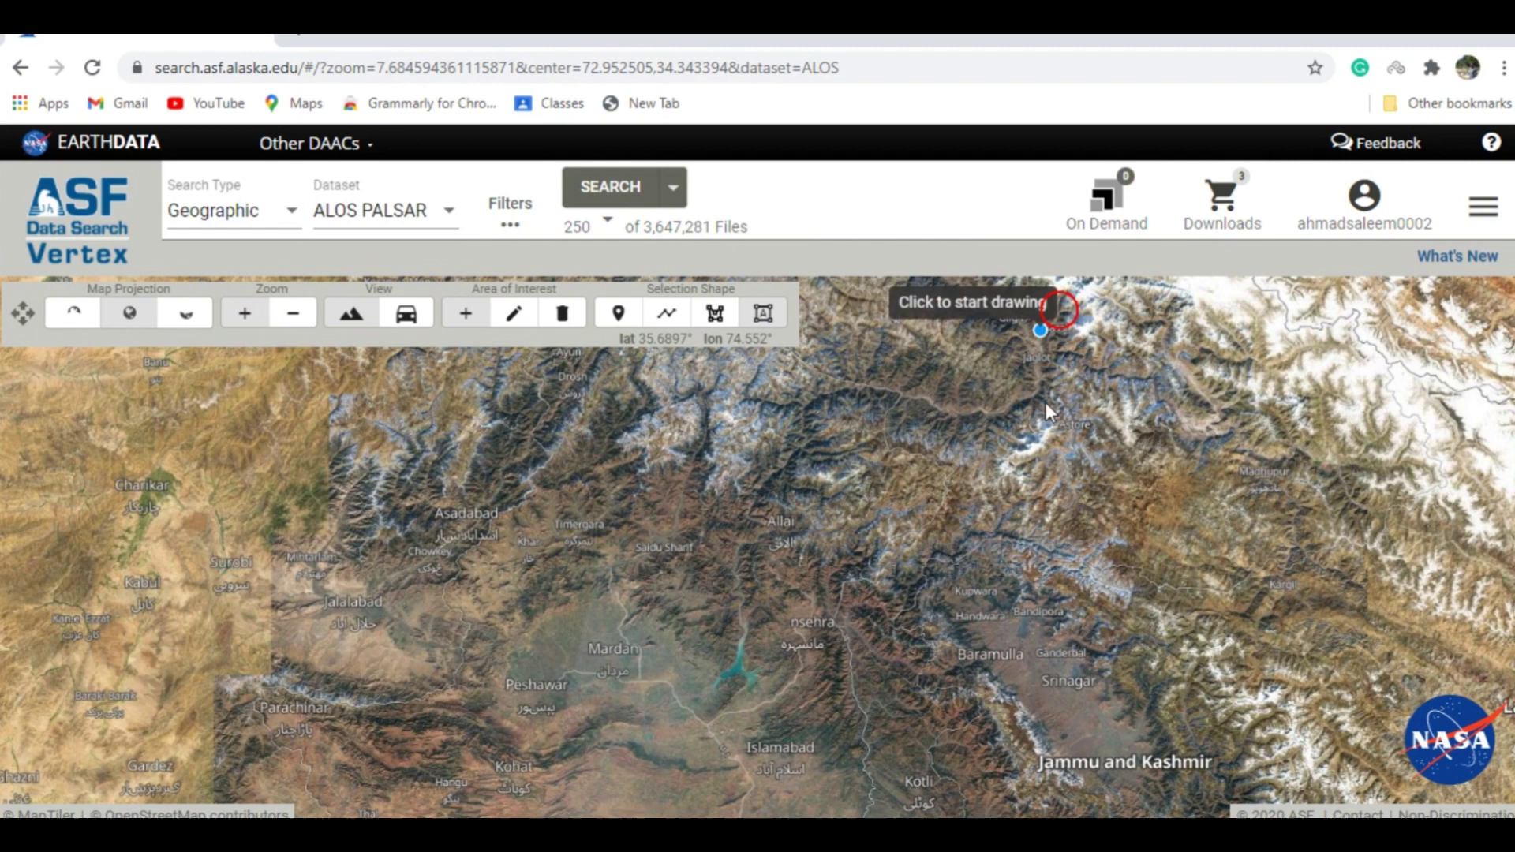
left_click(690, 591)
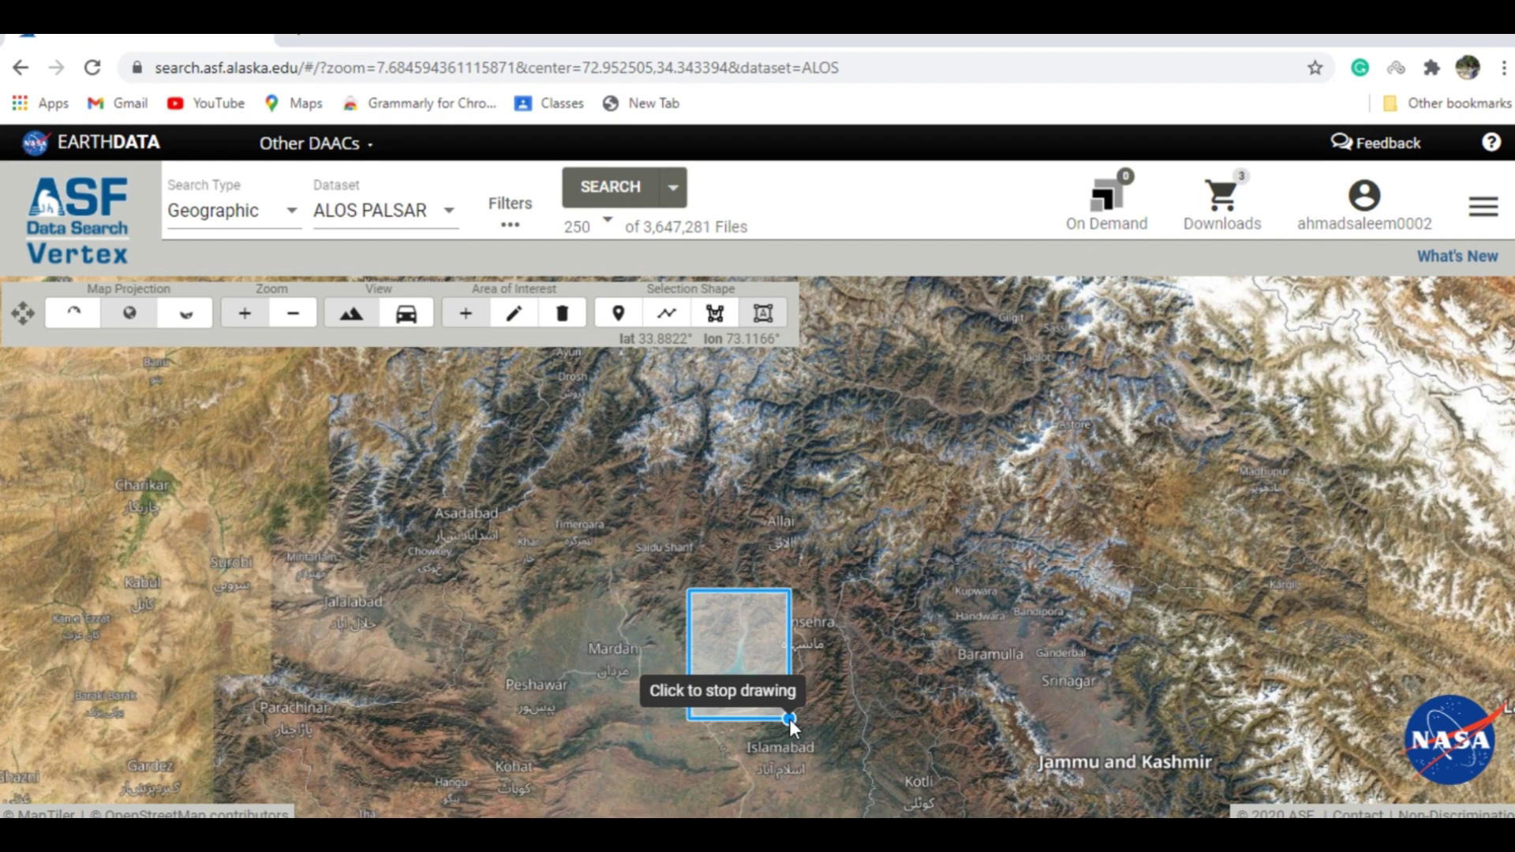
left_click(789, 718)
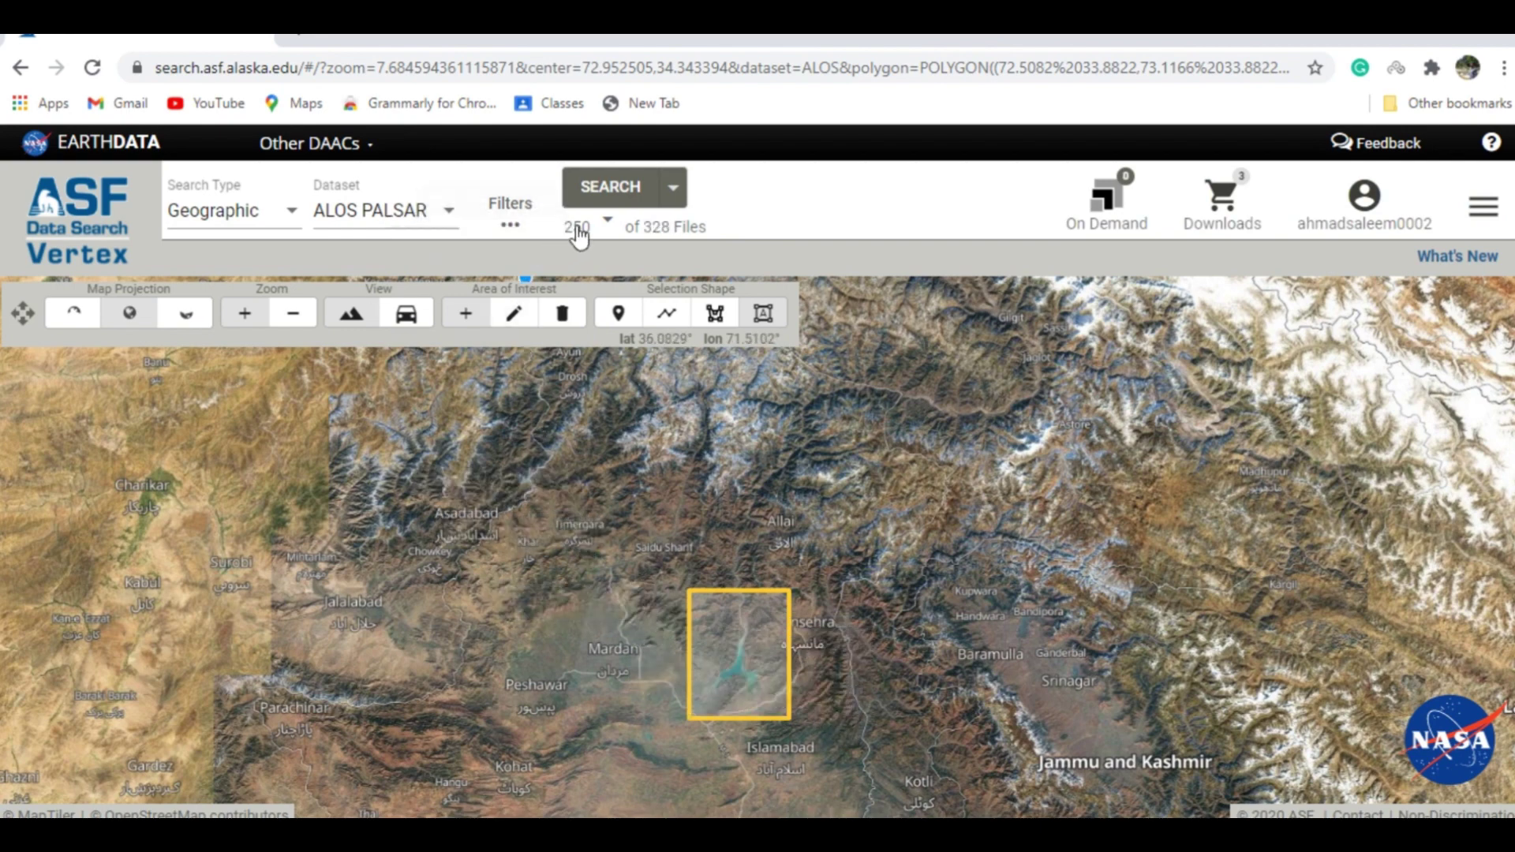
Search for scenes covering the area of interest and enlarge the map view to examine all scene footprints around it
left_click(598, 200)
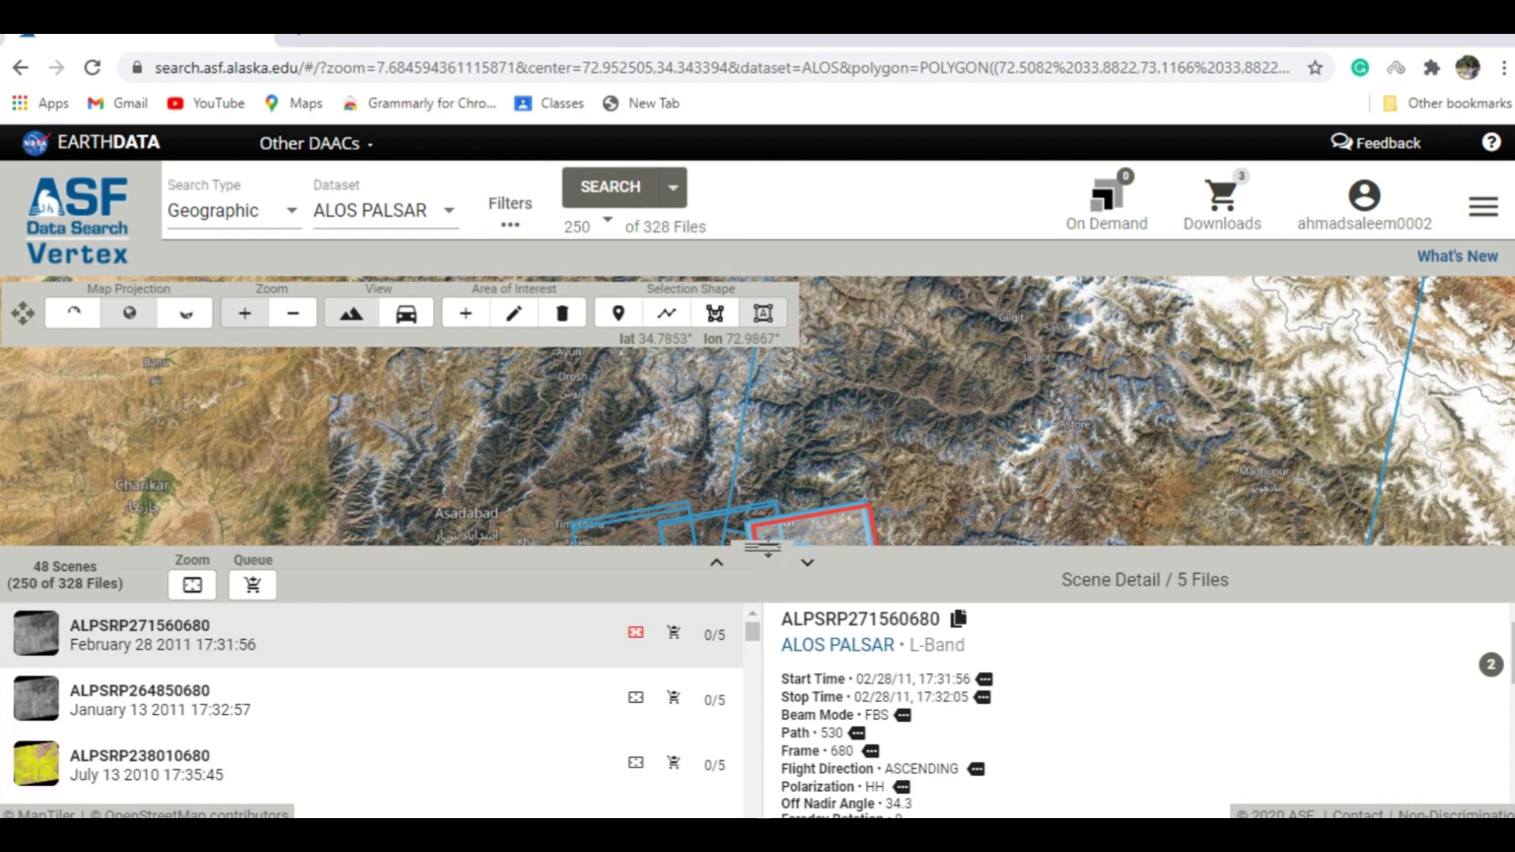
left_click_drag(771, 546, 808, 767)
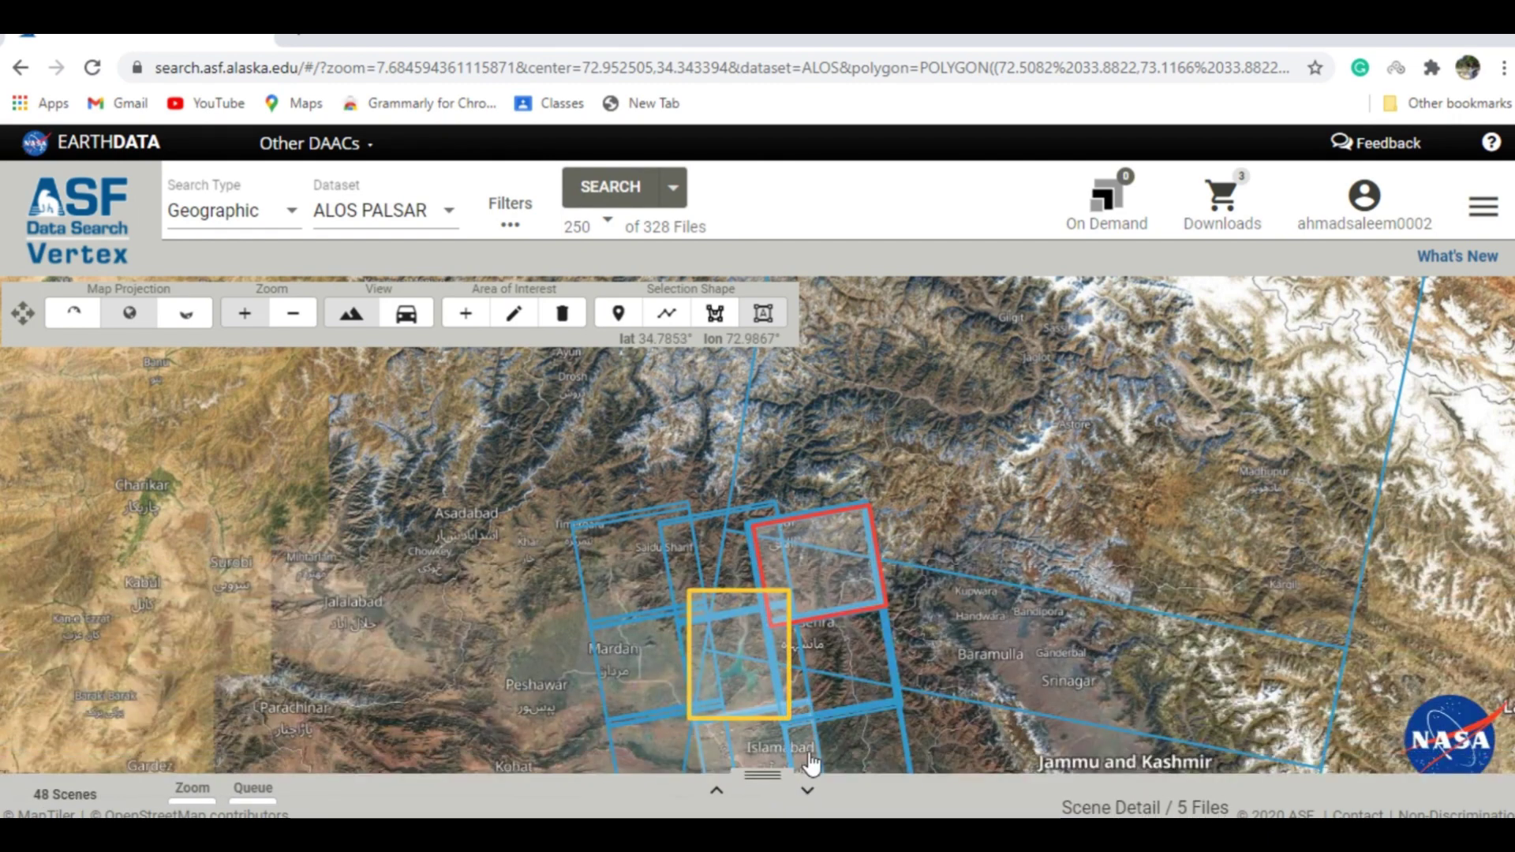
left_click_drag(505, 585, 490, 382)
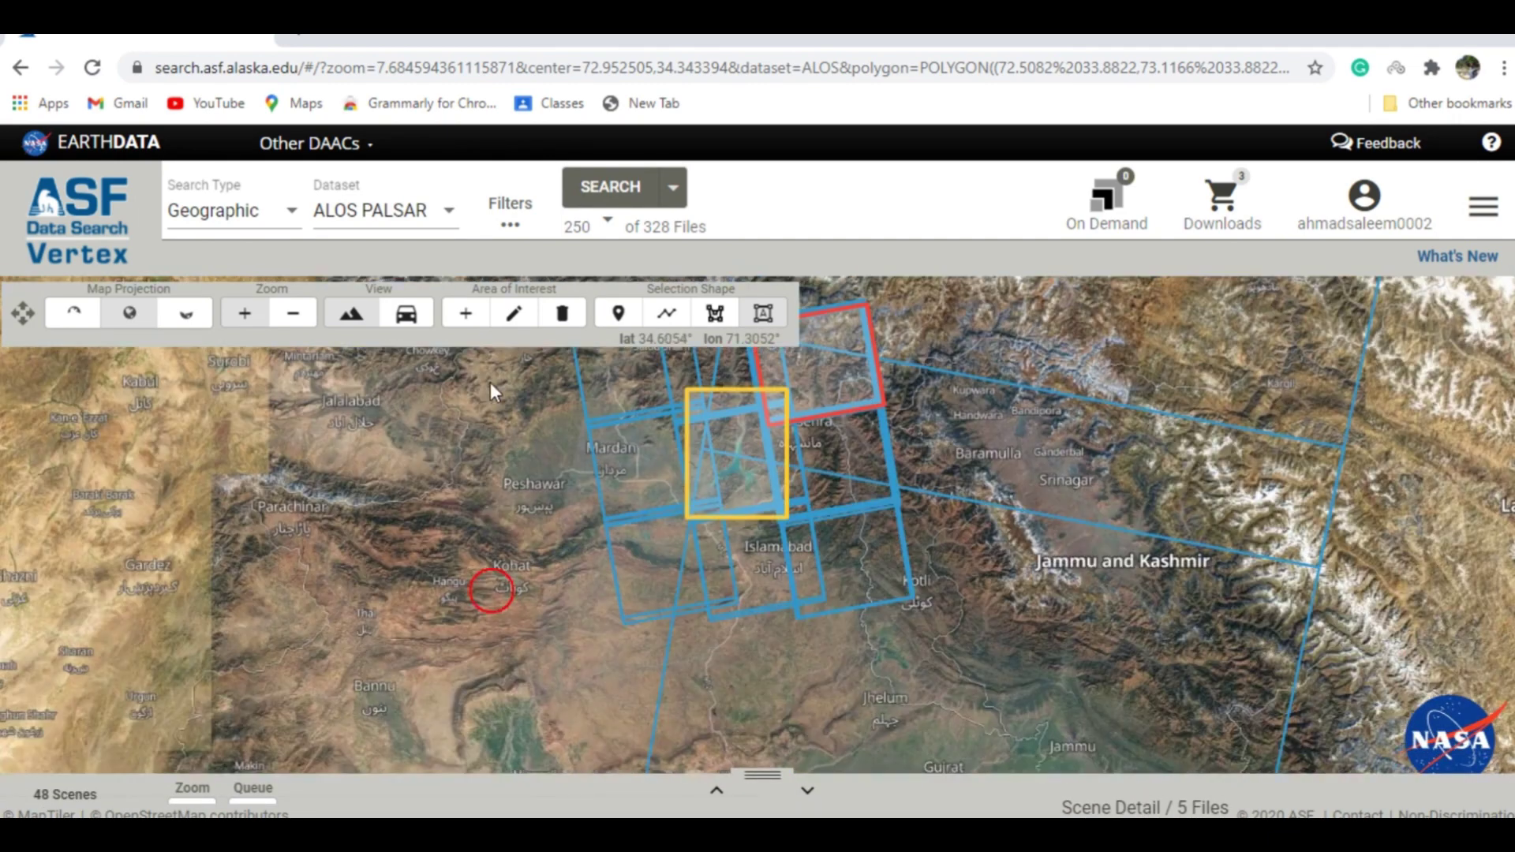
left_click_drag(502, 448, 499, 584)
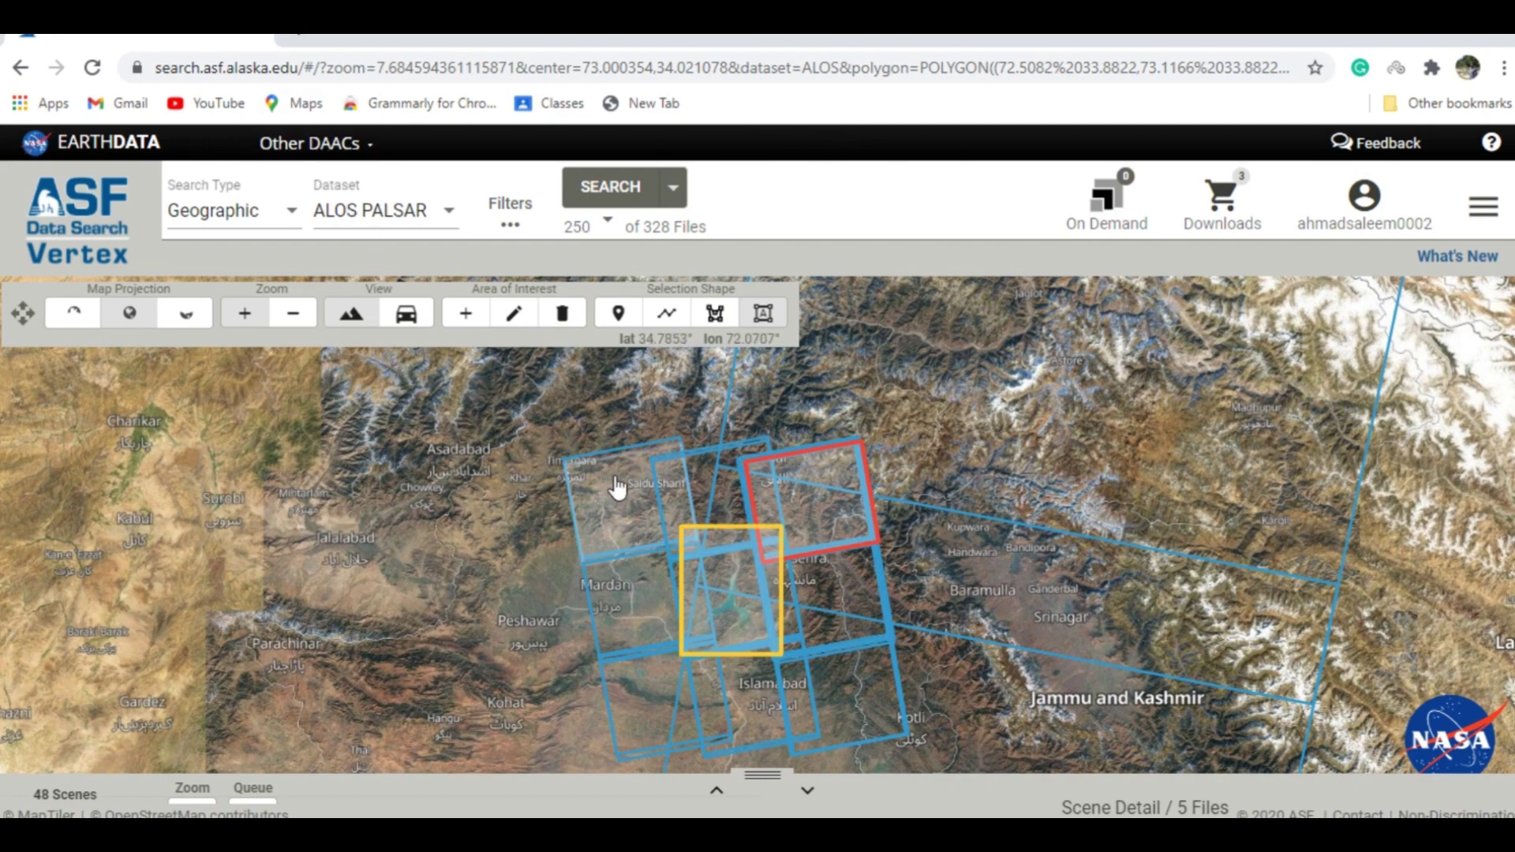
left_click_drag(519, 558, 429, 464)
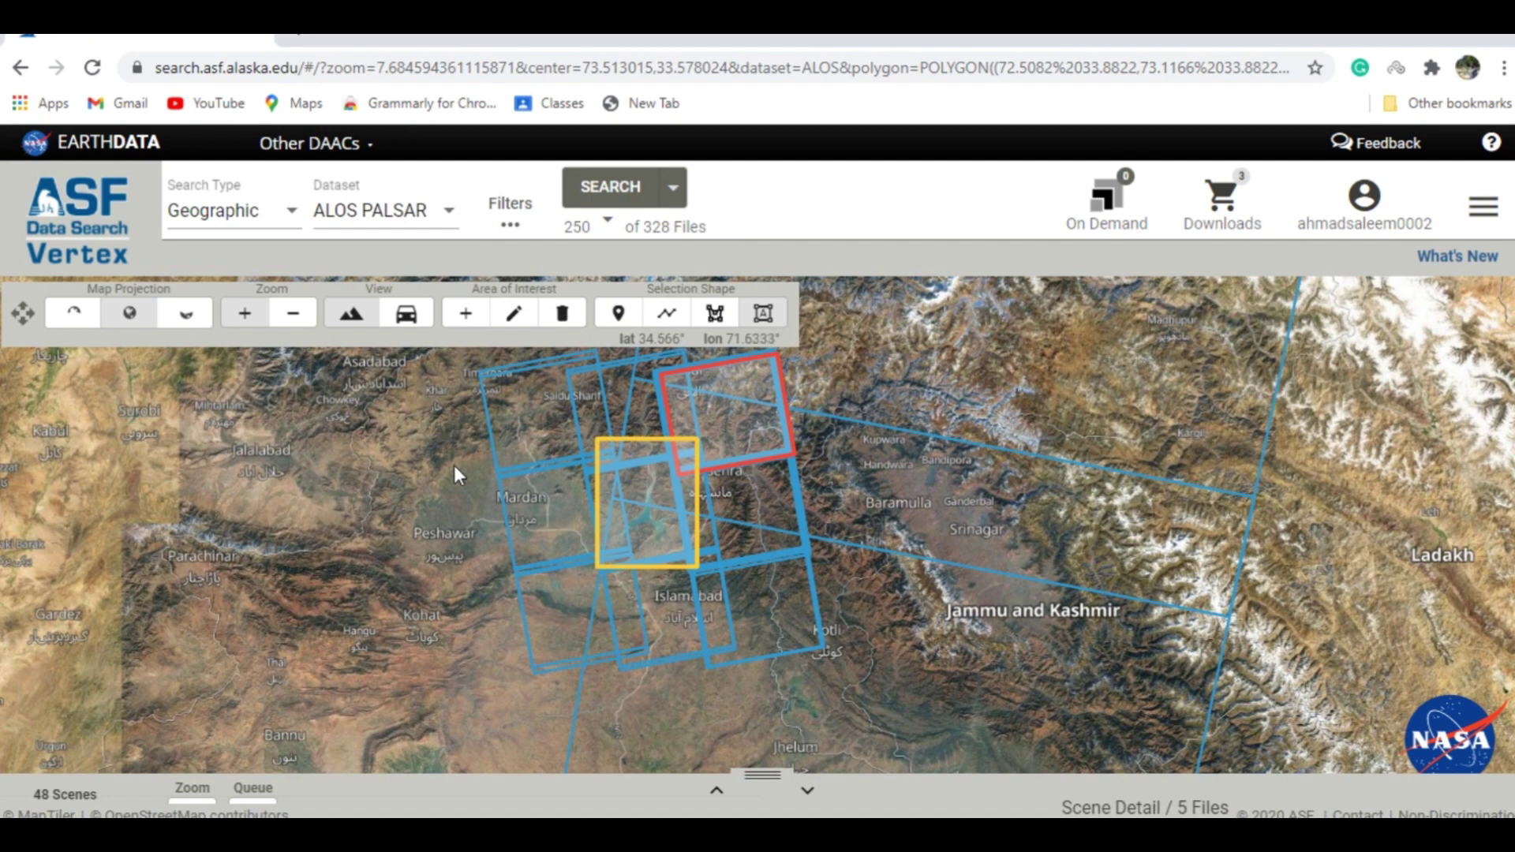
Select the scene footprint over Saidu Sharif and review its scene details and downloadable files
left_click(537, 433)
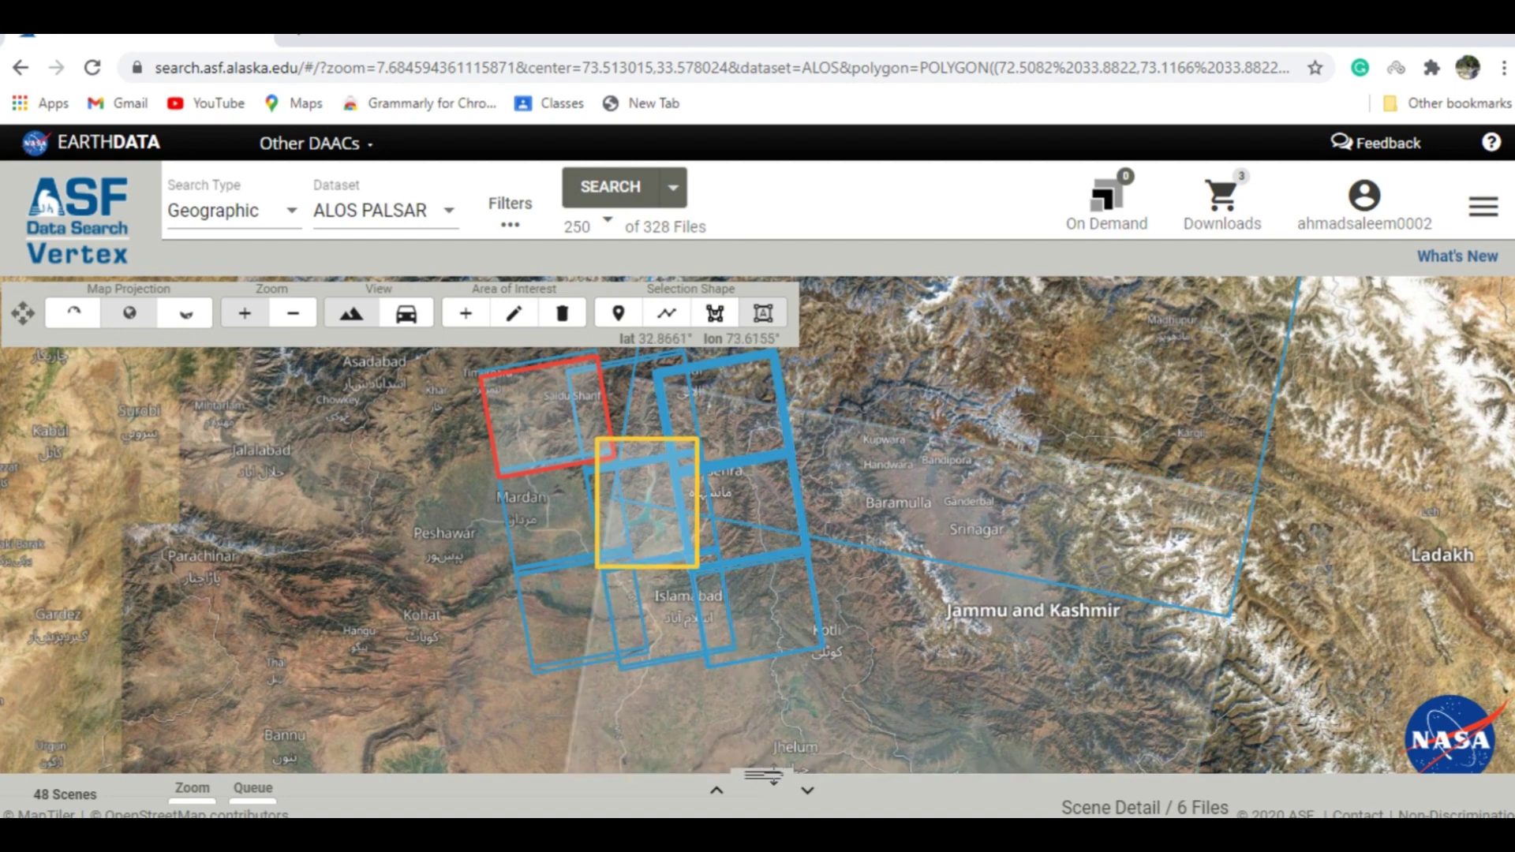
left_click(771, 777)
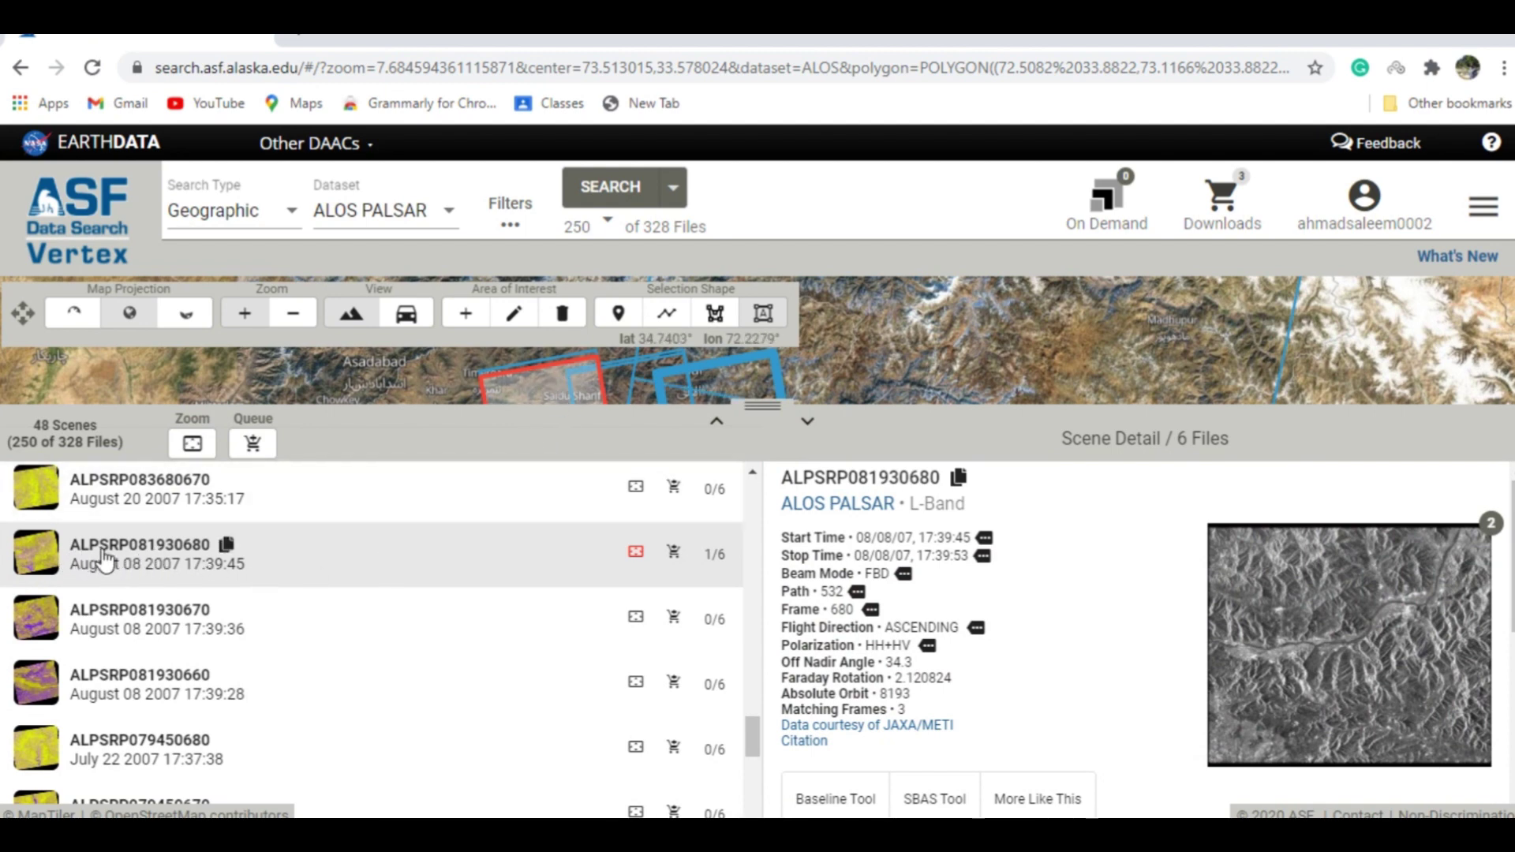
scroll(1146, 624, "down", 5)
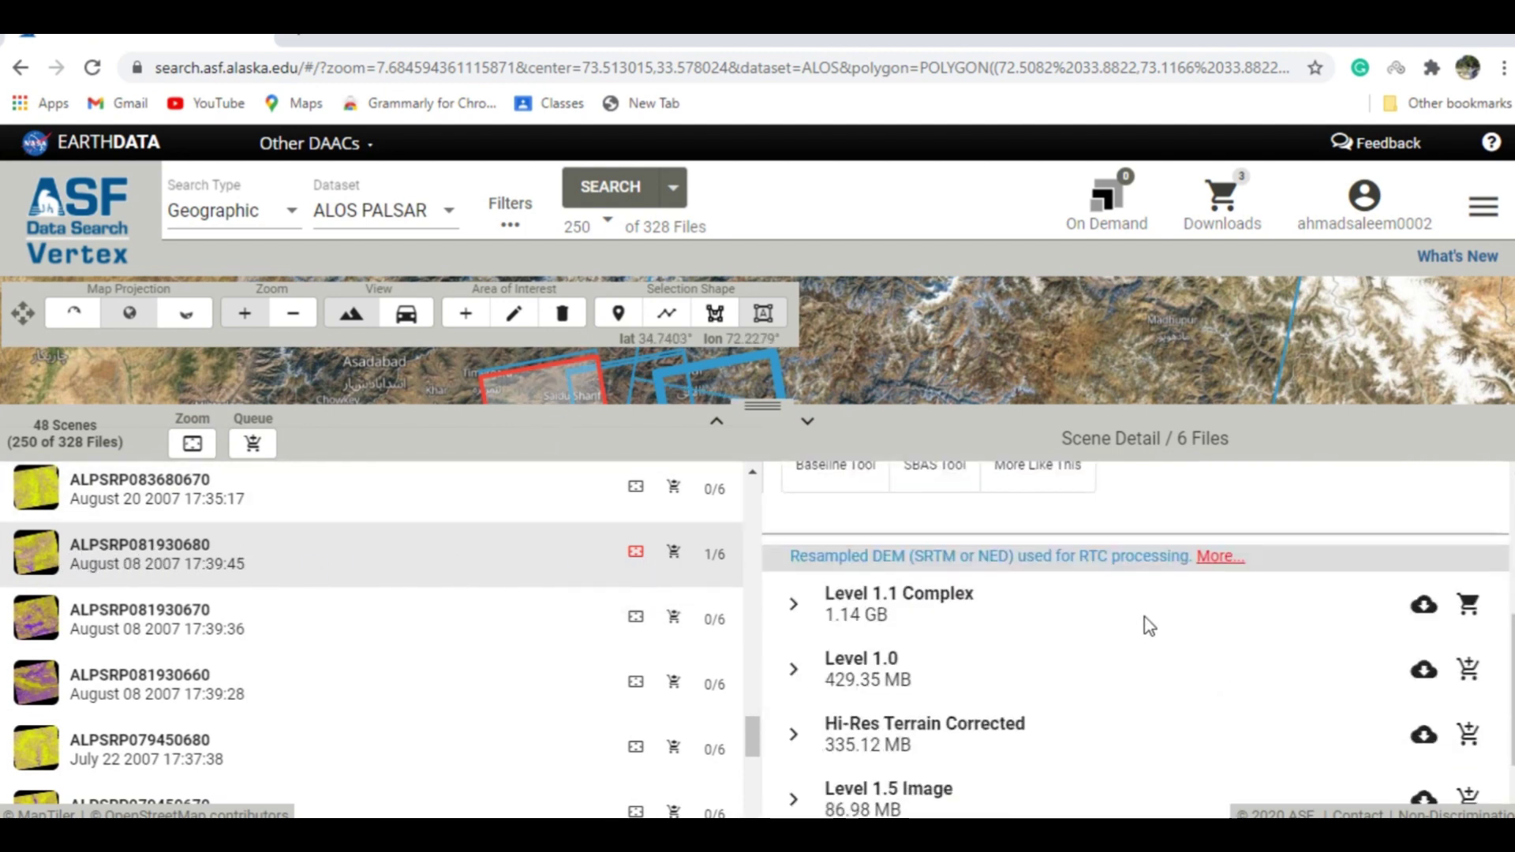
scroll(1146, 623, "up", 1)
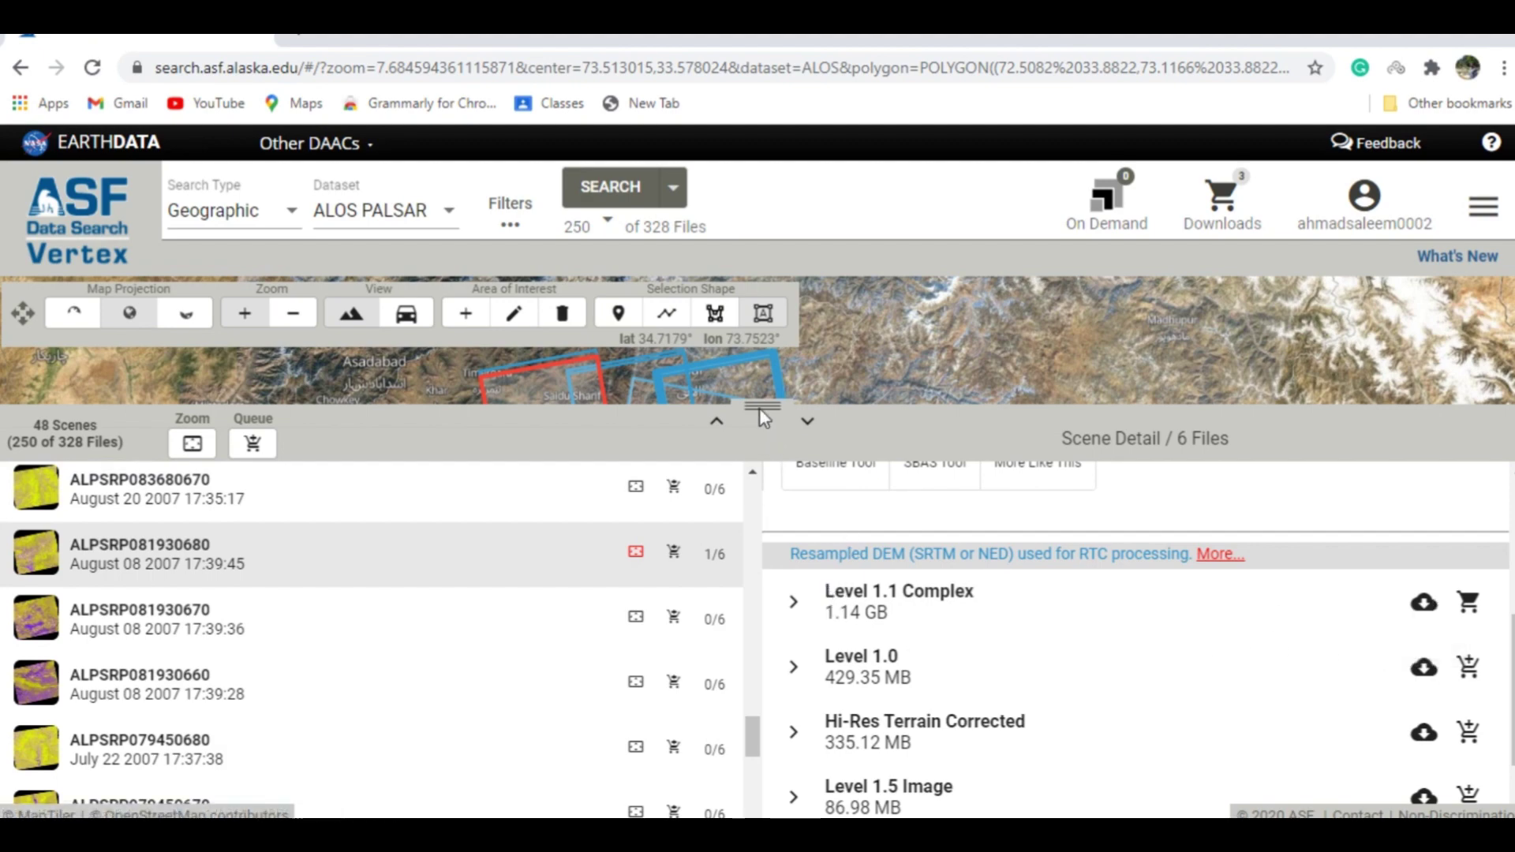
Select the scene footprint over Mardan on the map and bring up its list of downloadable files
left_click_drag(763, 418, 762, 645)
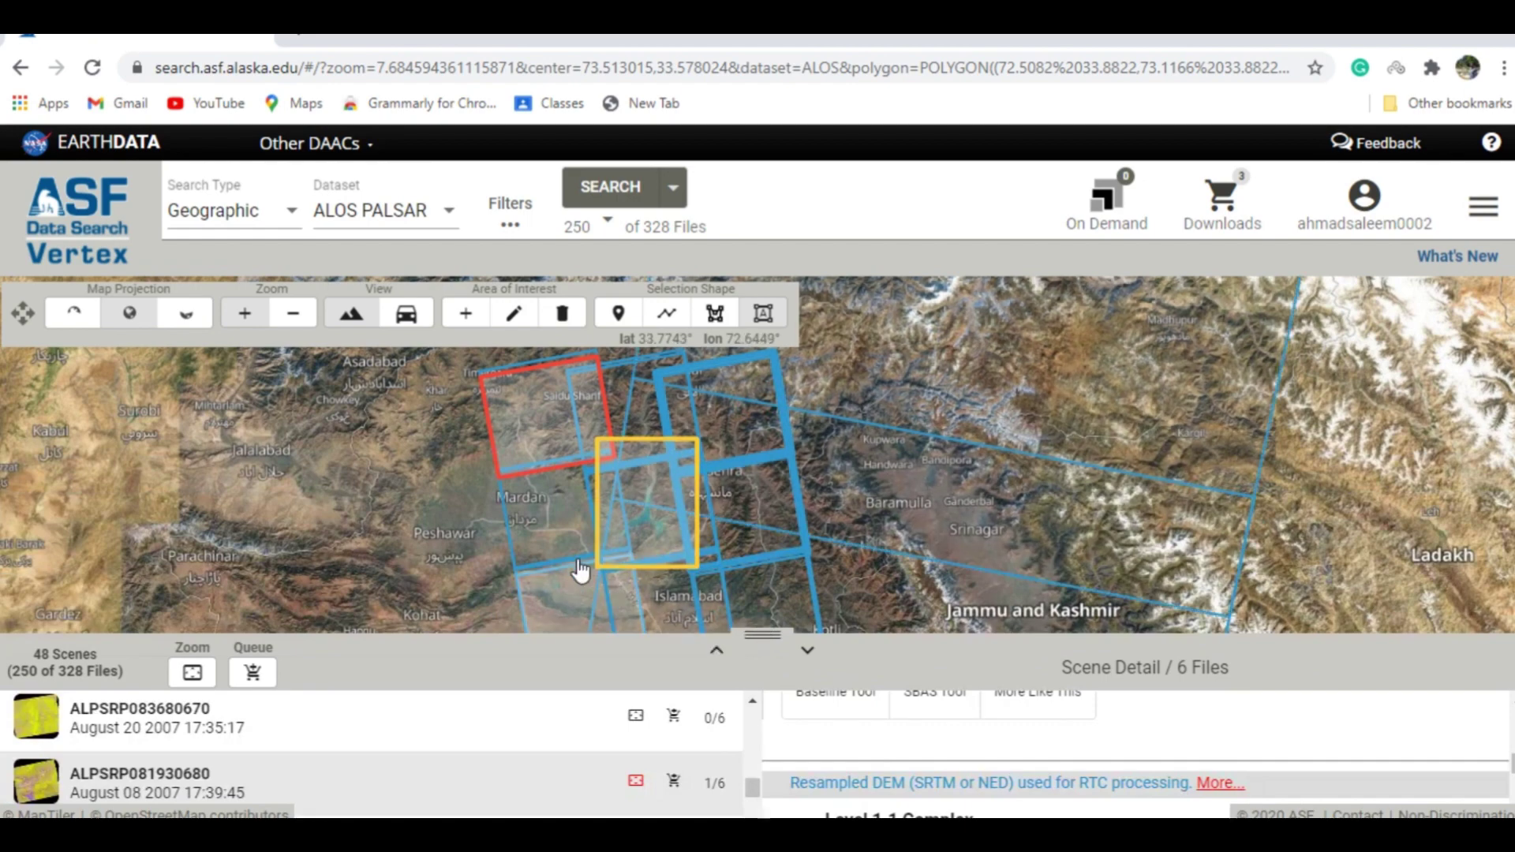
left_click(566, 528)
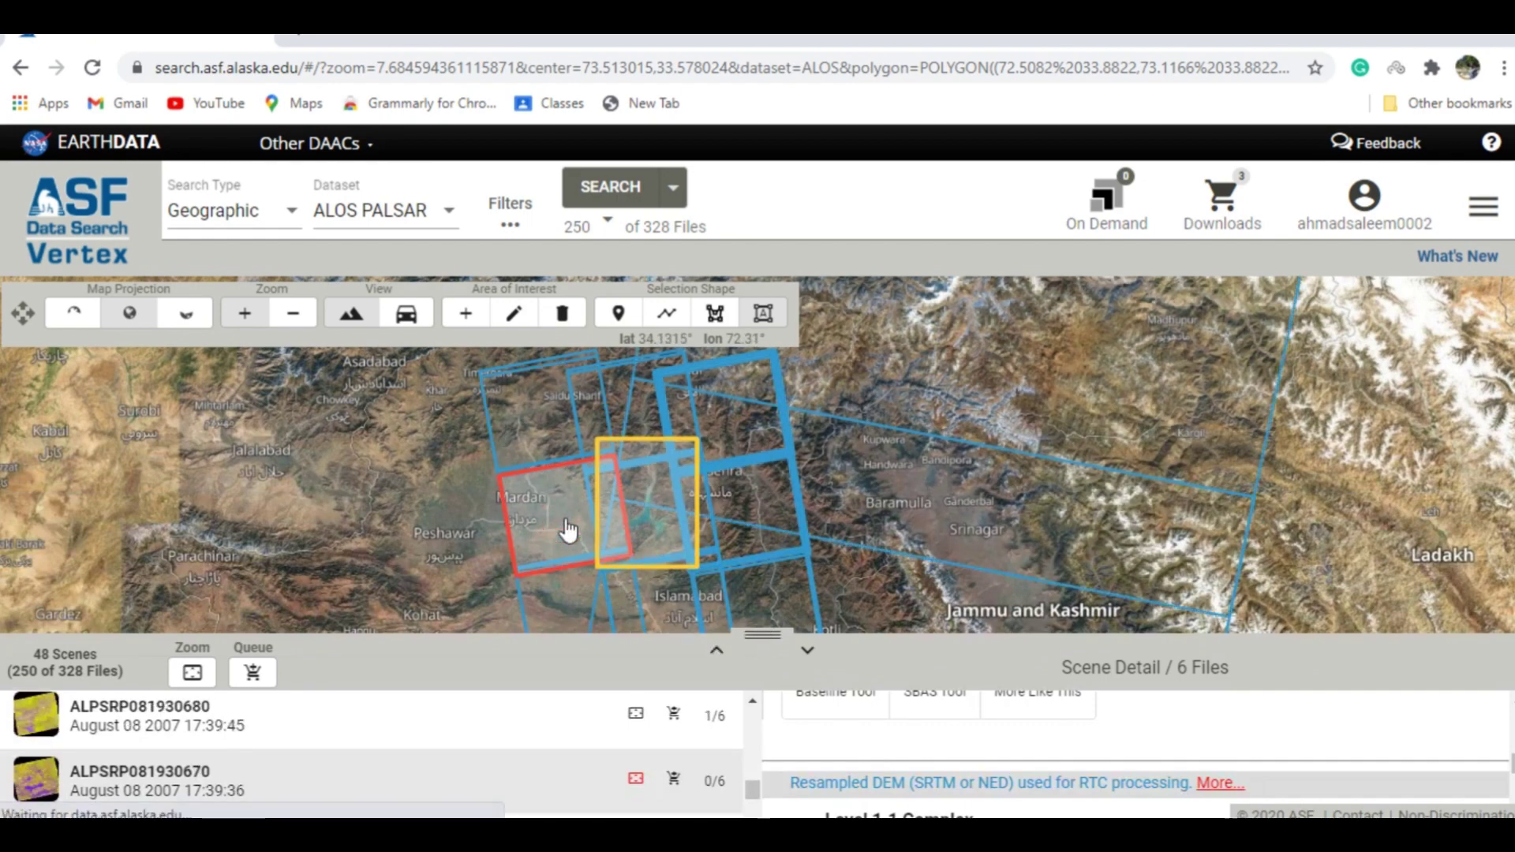
left_click_drag(756, 634, 763, 446)
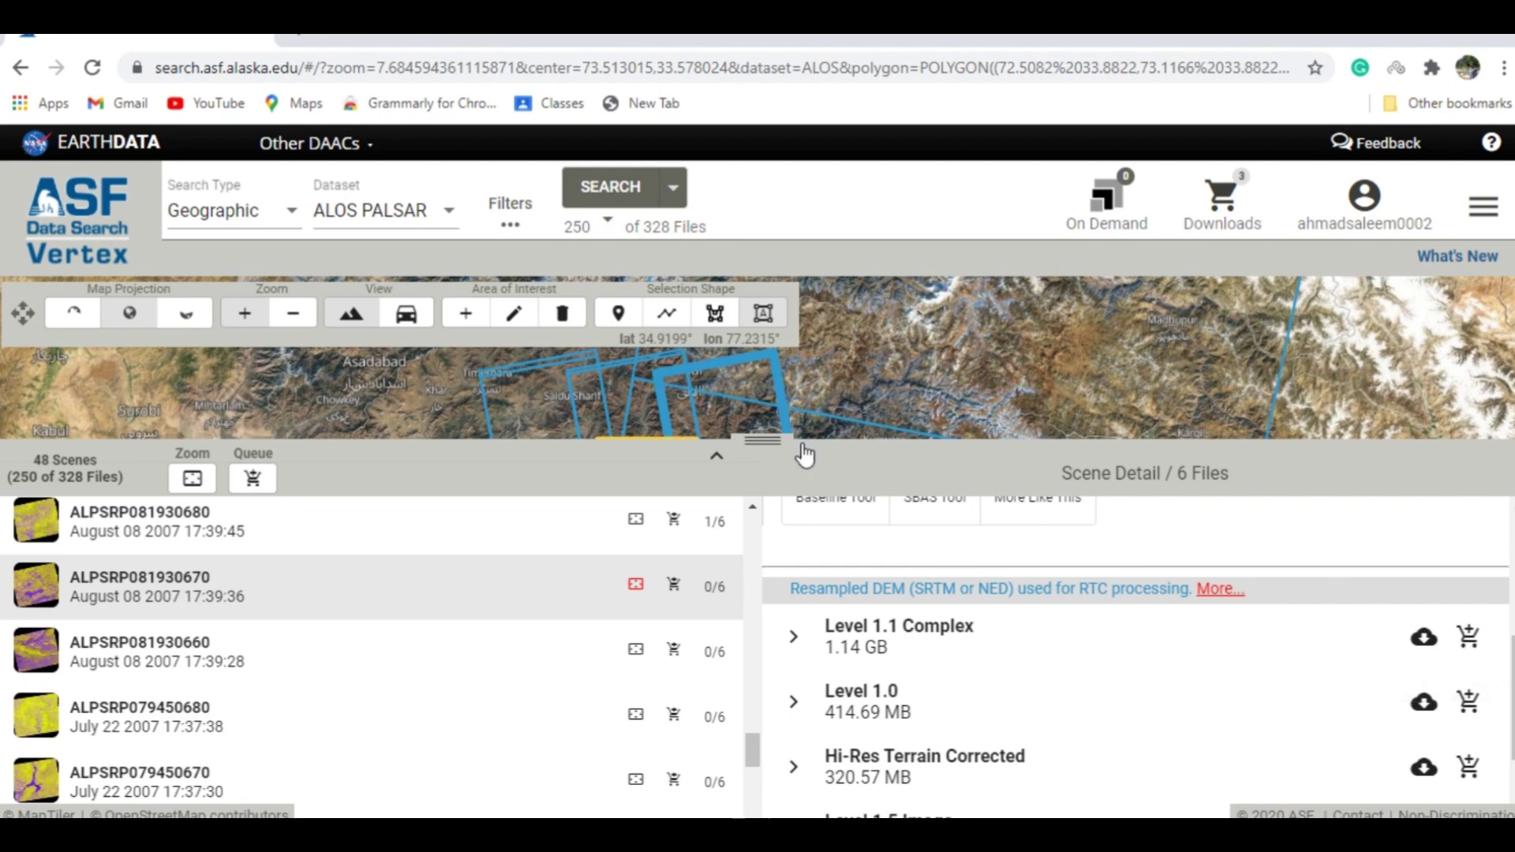
Compare the downloadable files of scenes ALPSRP081930680 and ALPSRP056840680, and review the files queued for download
left_click(767, 440)
left_click_drag(777, 477, 765, 616)
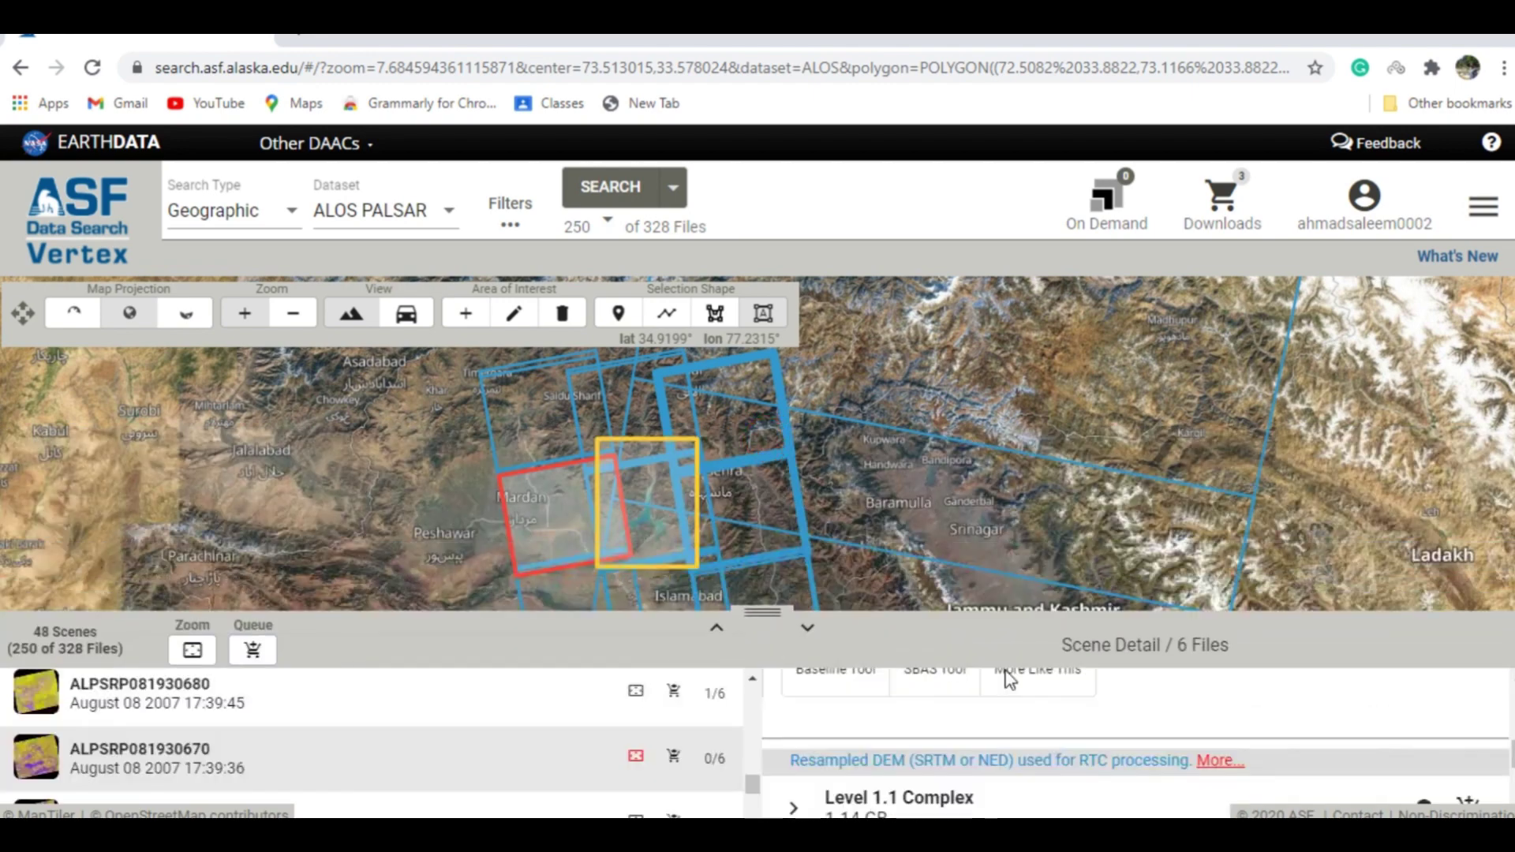
left_click(520, 430)
left_click_drag(749, 612, 741, 444)
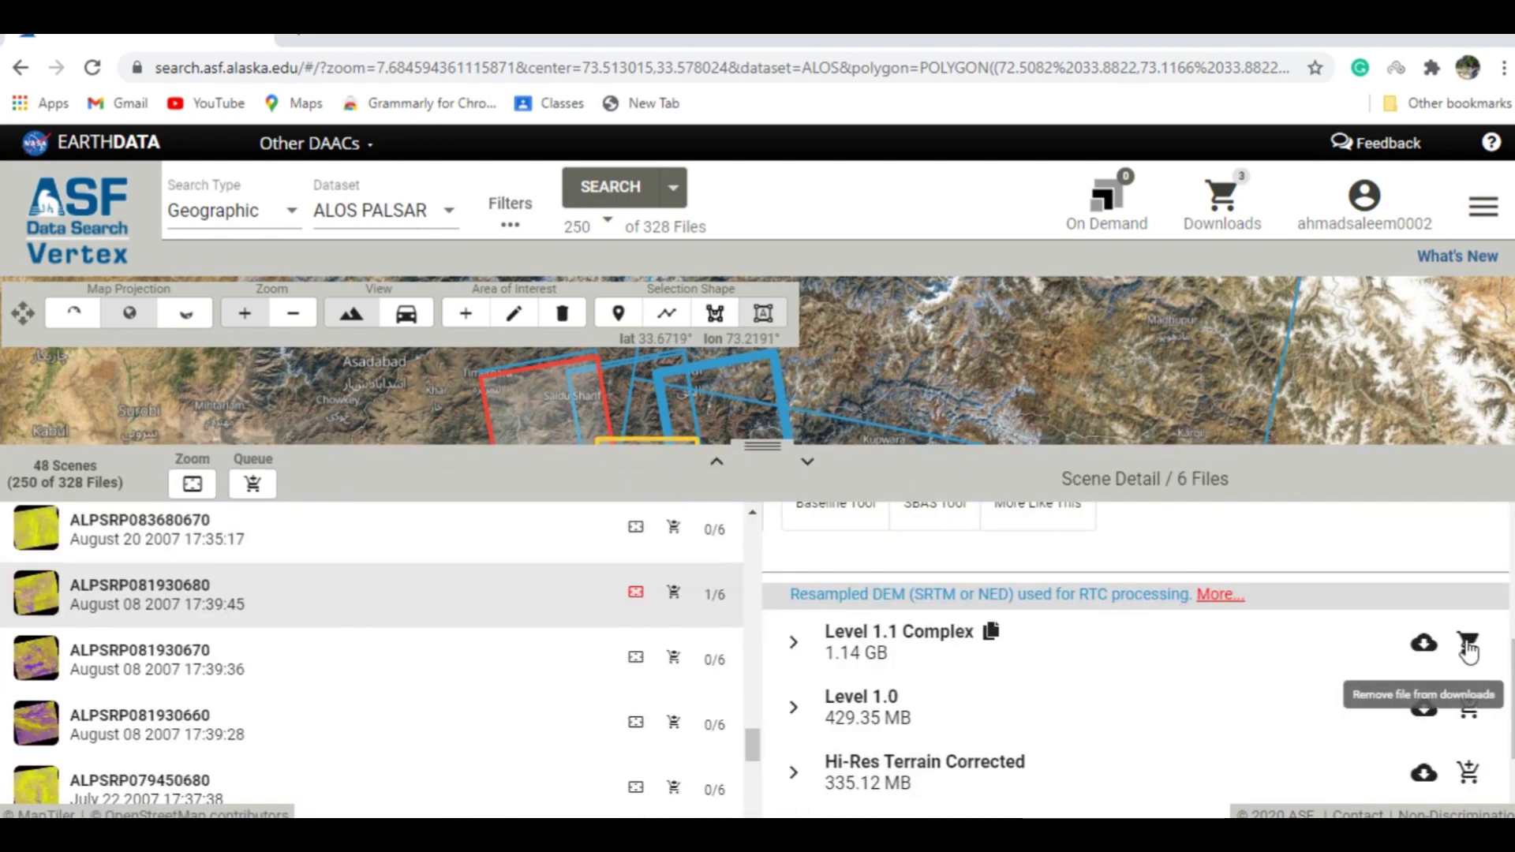
left_click(710, 395)
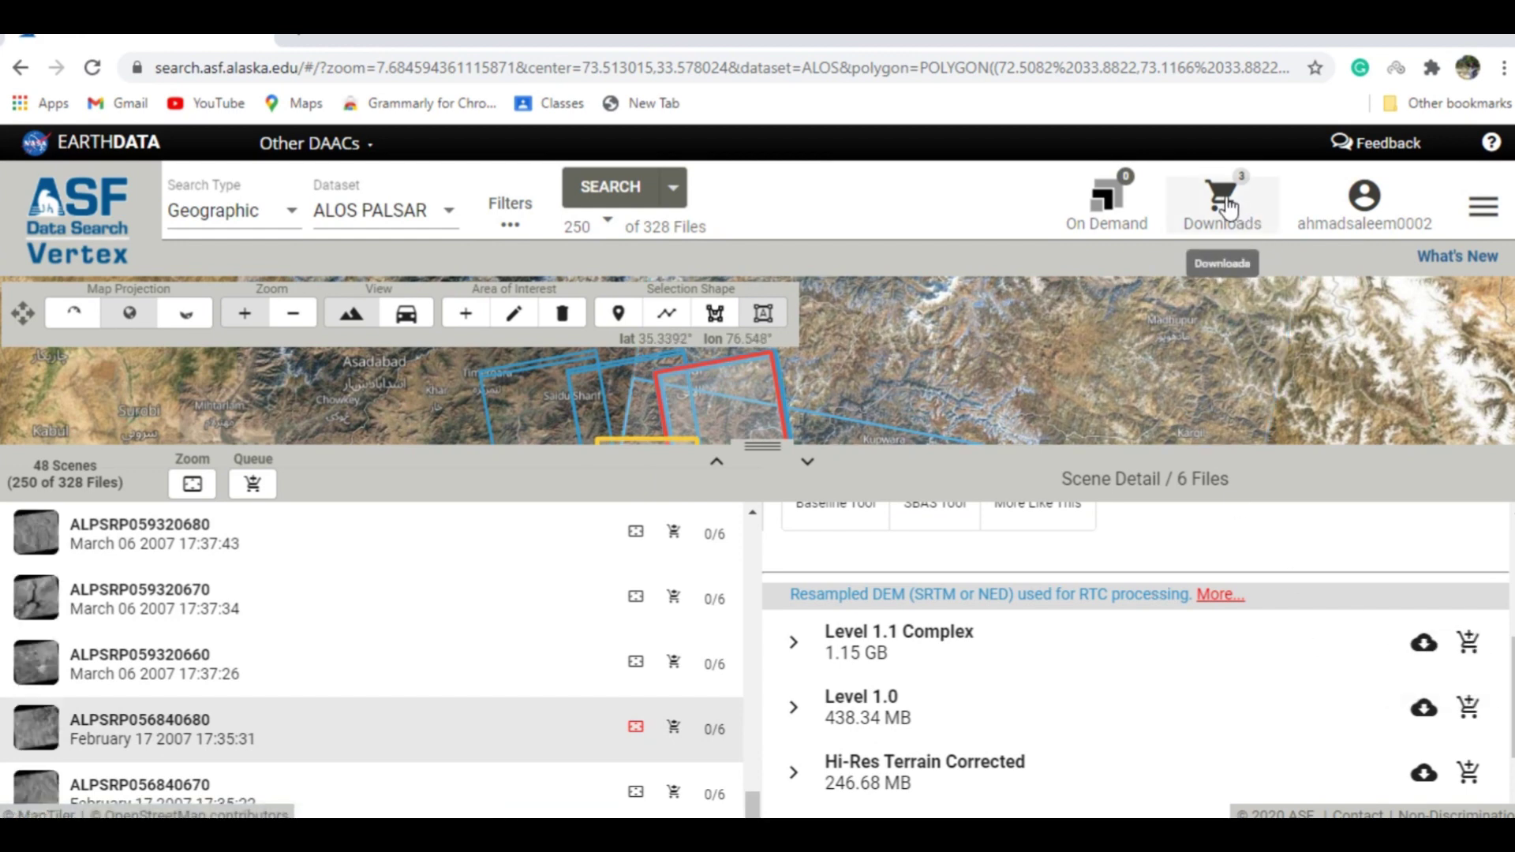
left_click(1224, 205)
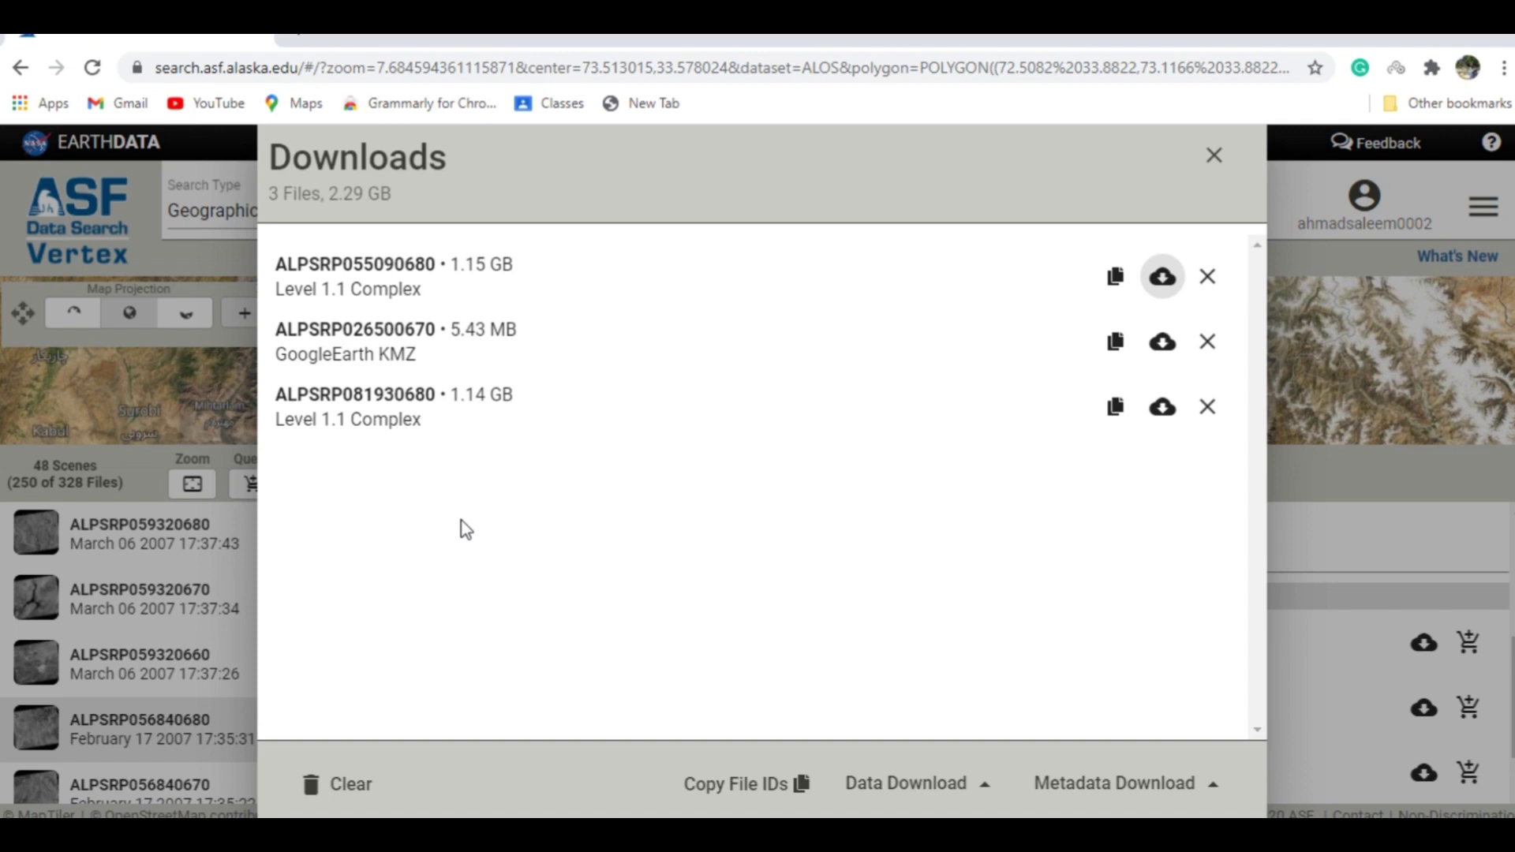
left_click(1212, 156)
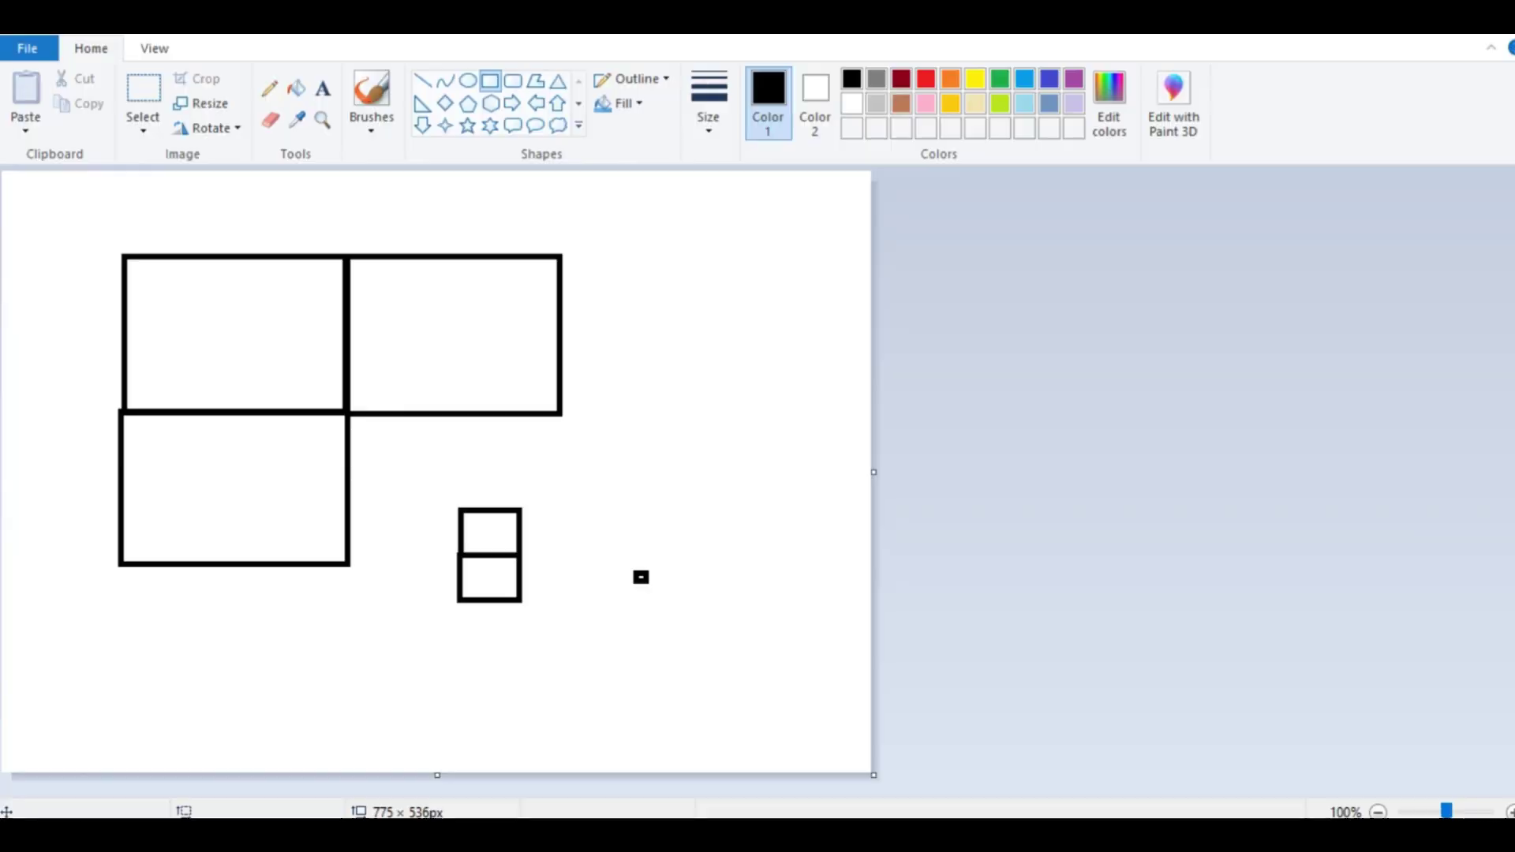
Close the Paint sketch, switch to ArcMap and add the mosaicras raster to the empty map to examine it
key("alt+F4")
left_click(753, 435)
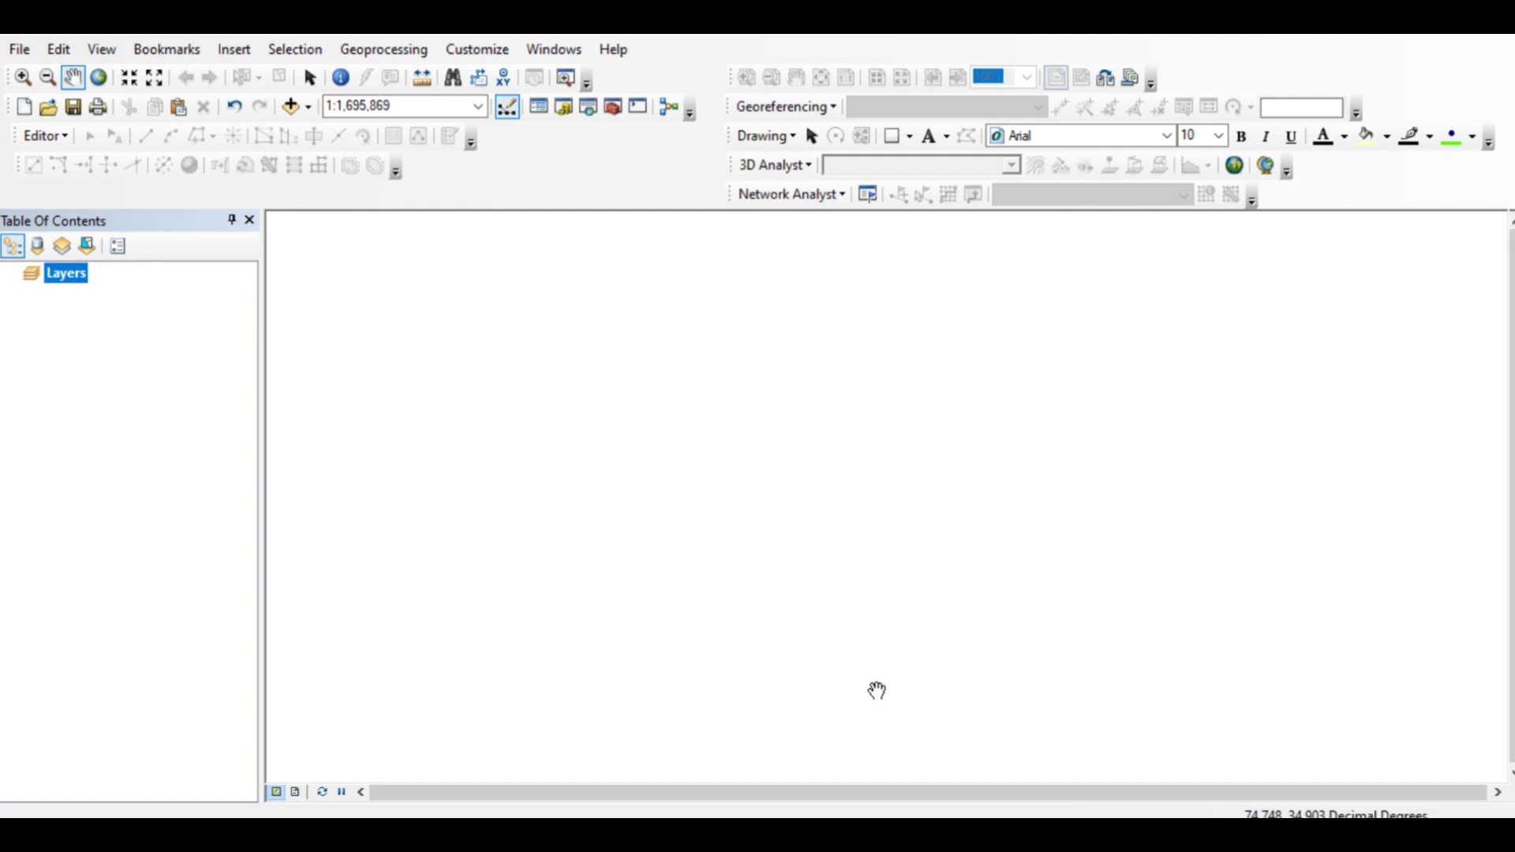
left_click(310, 112)
left_click(347, 133)
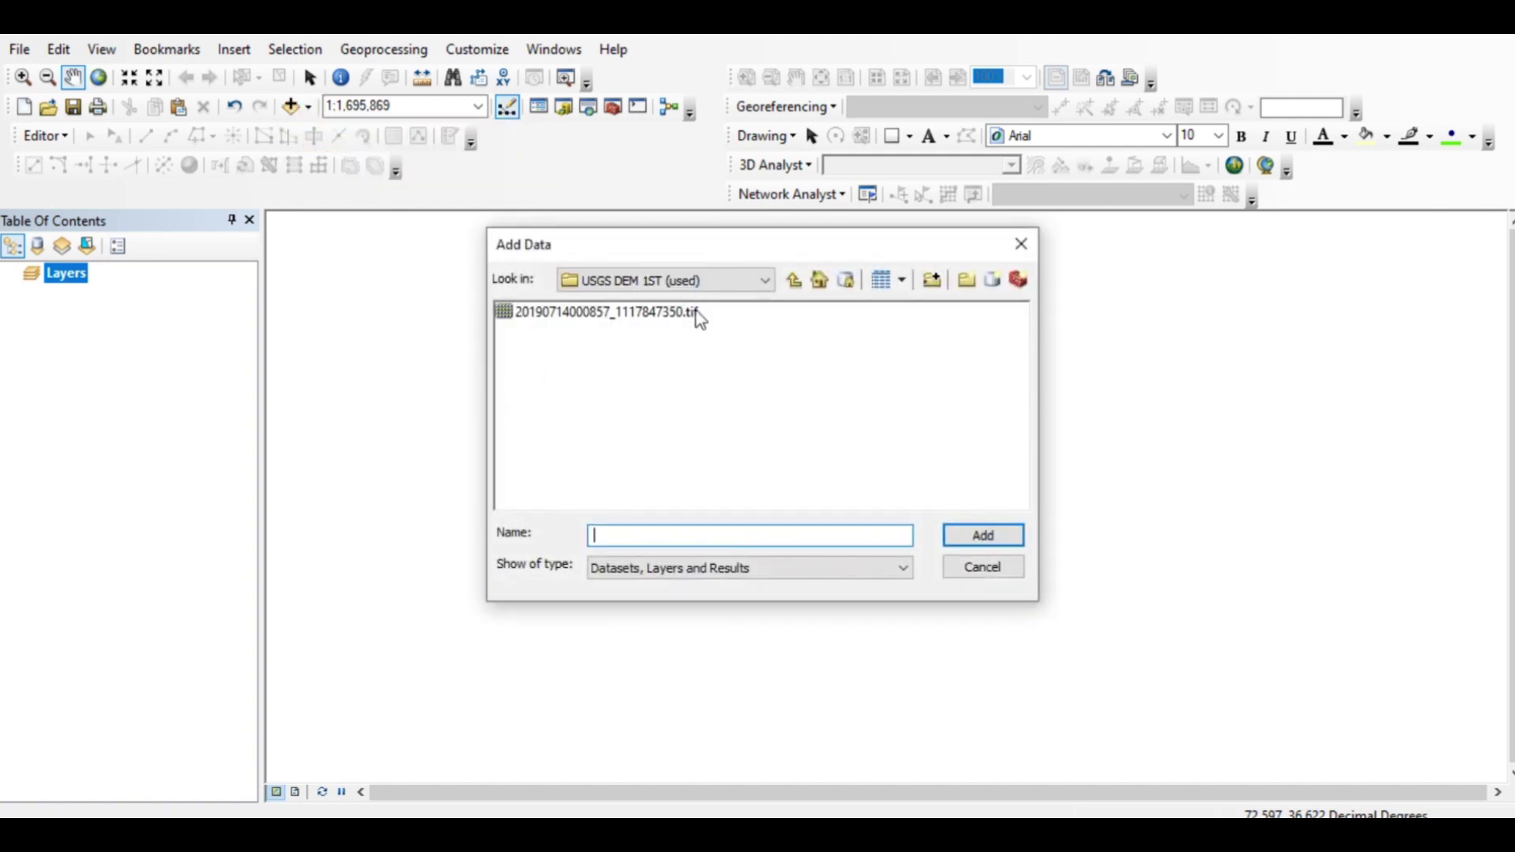
left_click(793, 280)
left_click(794, 279)
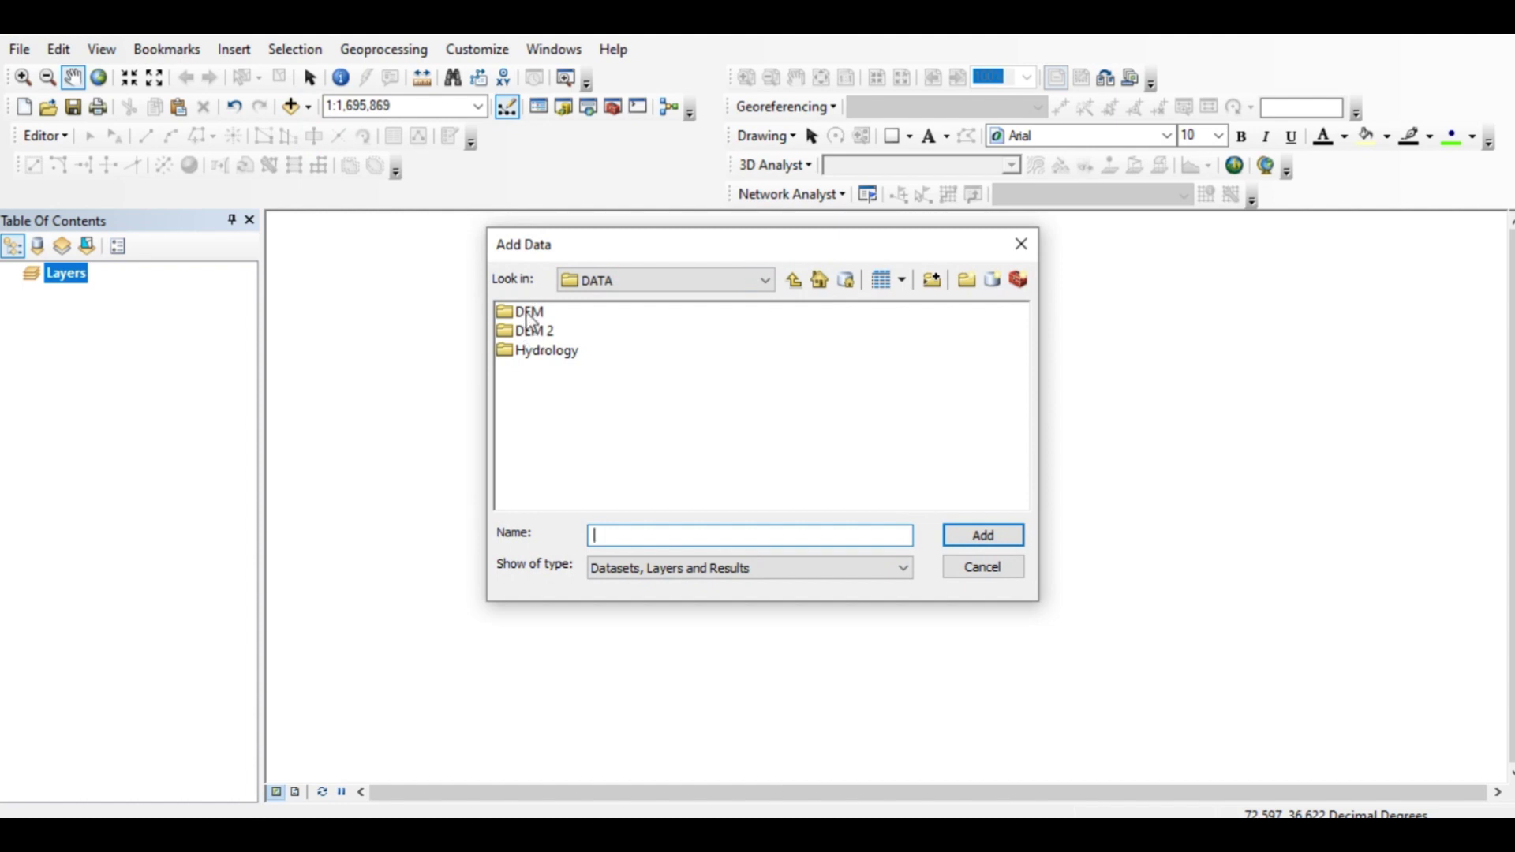
double_click(530, 331)
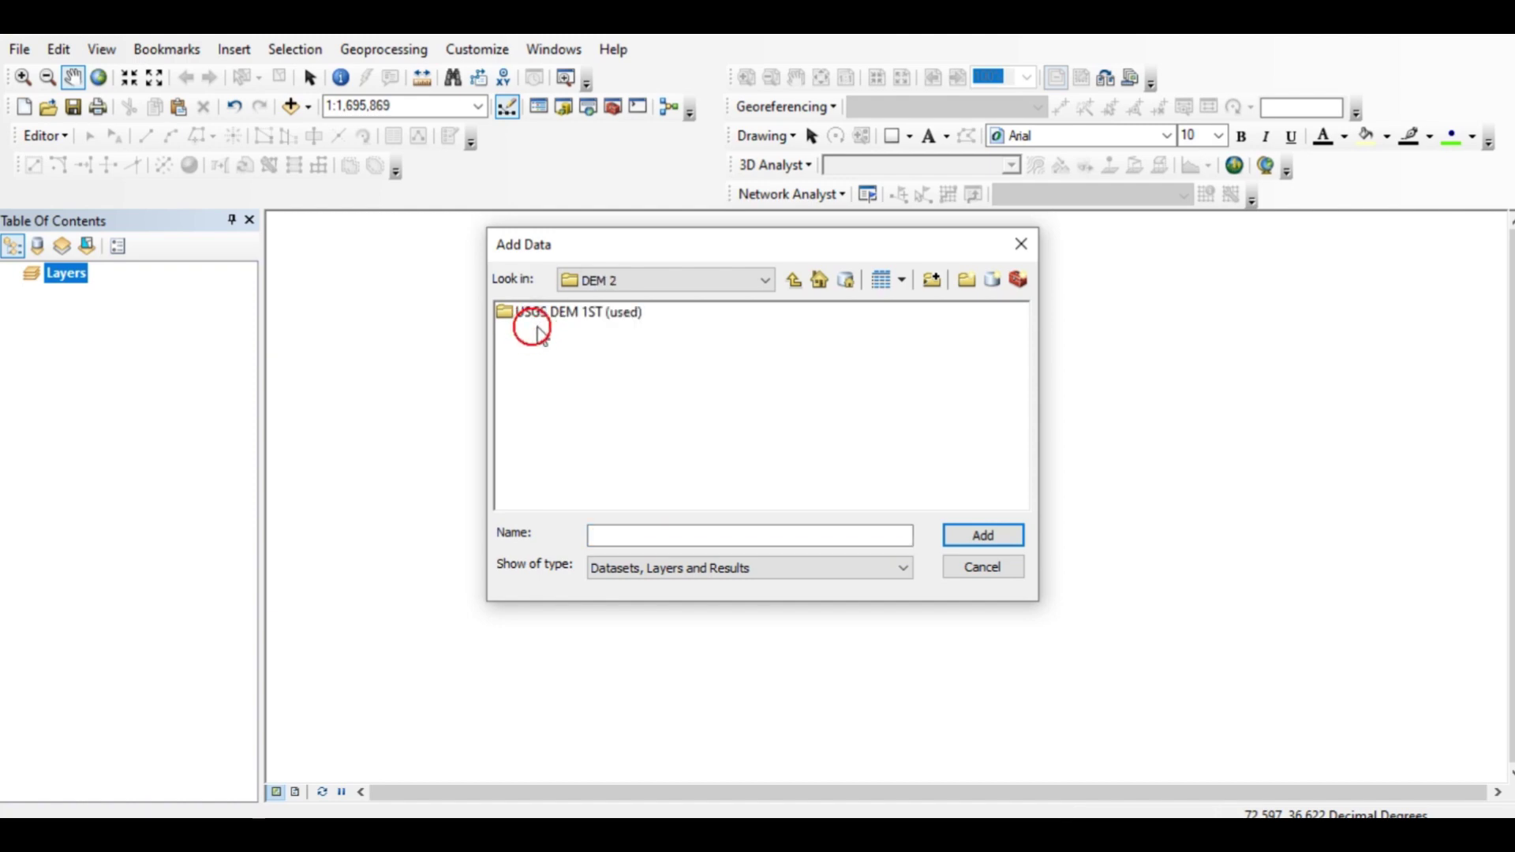
left_click(793, 279)
double_click(527, 312)
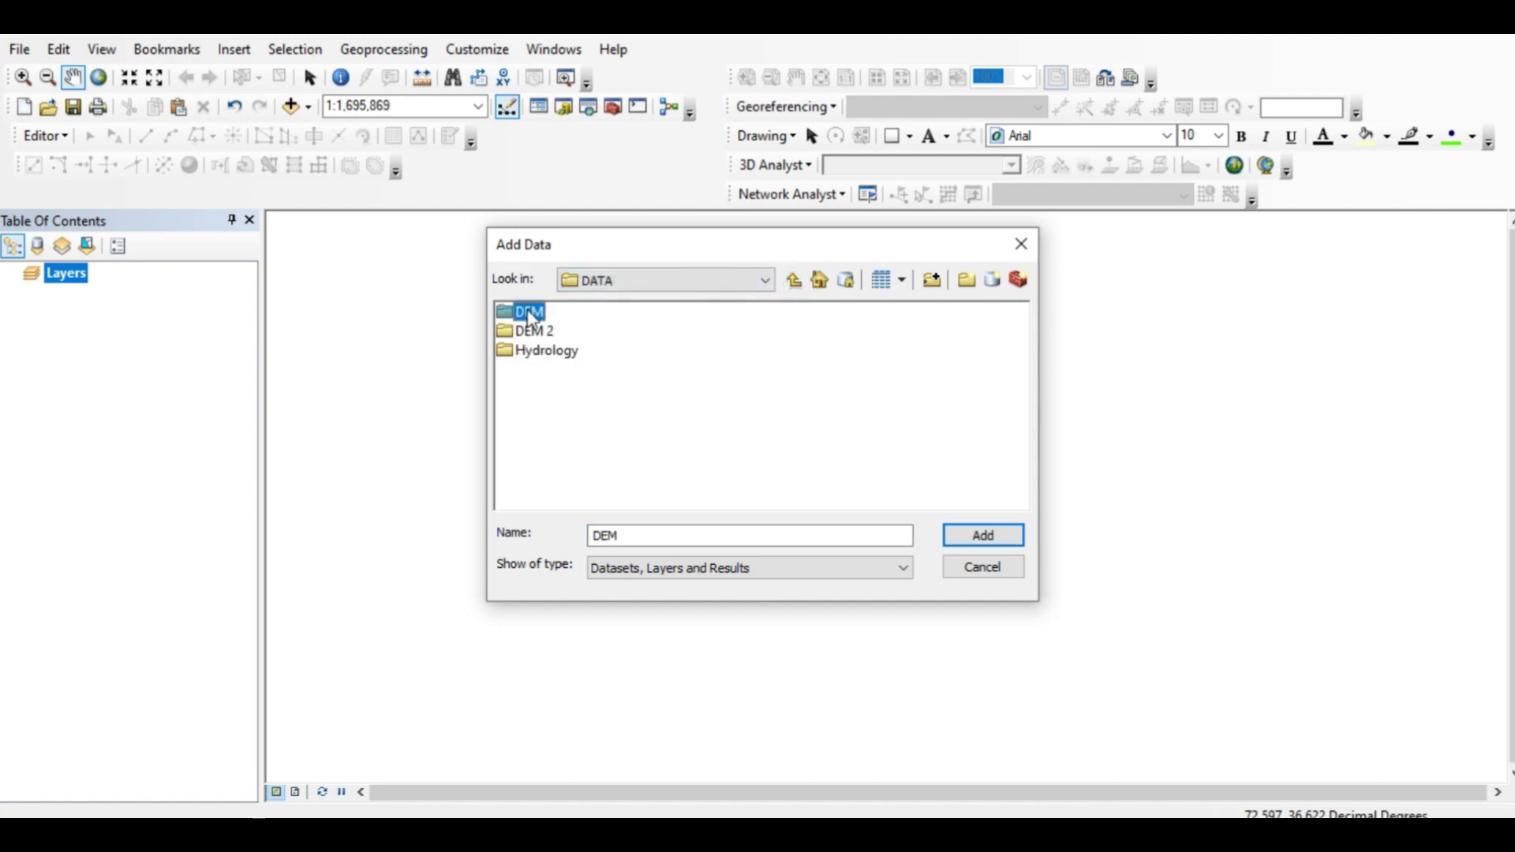
double_click(527, 312)
left_click_drag(1029, 516, 920, 506)
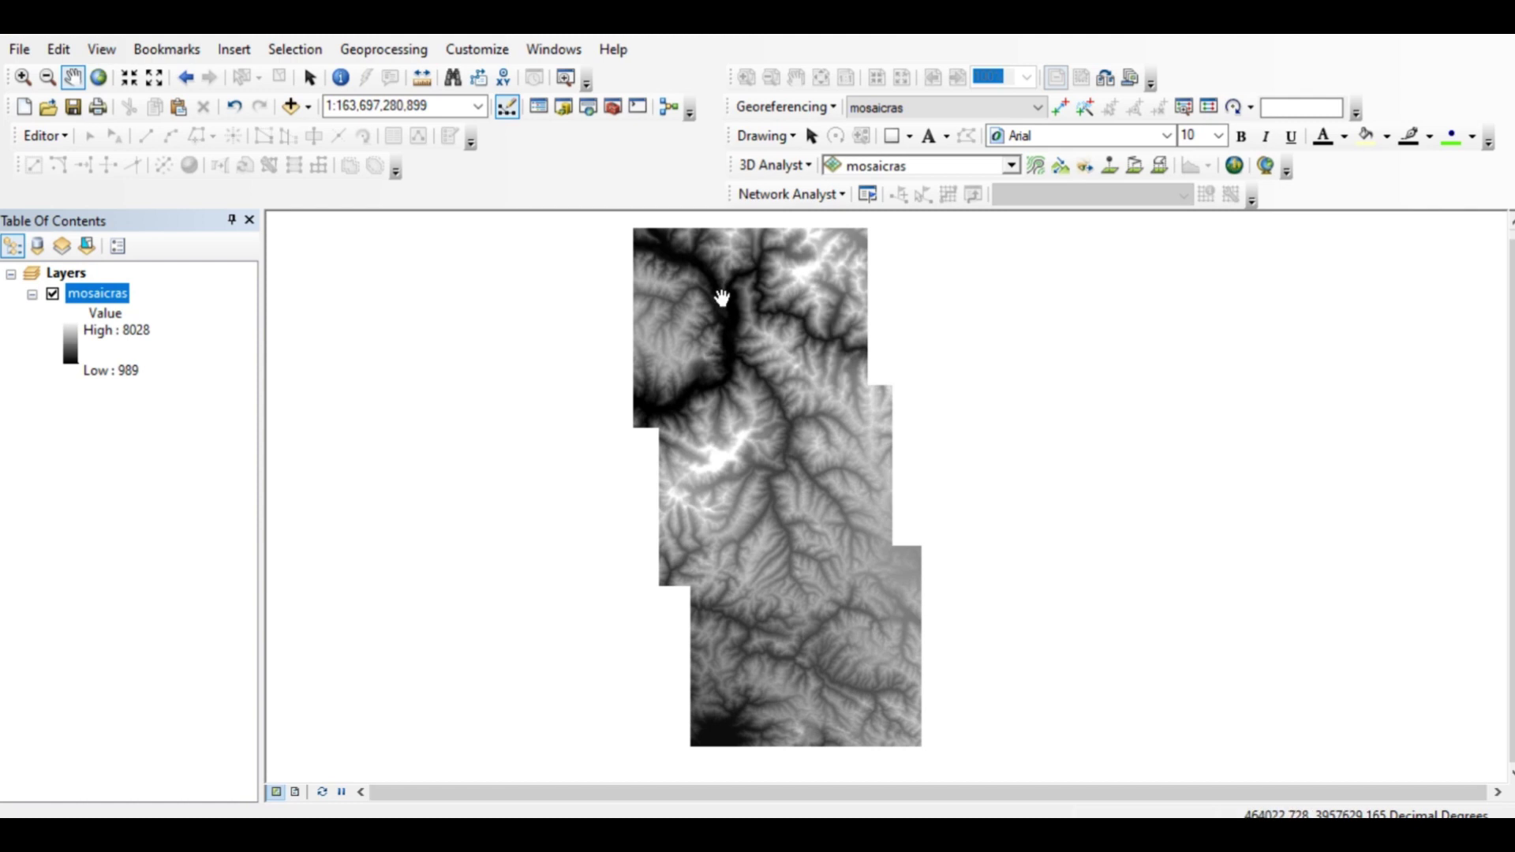
left_click_drag(722, 296, 687, 295)
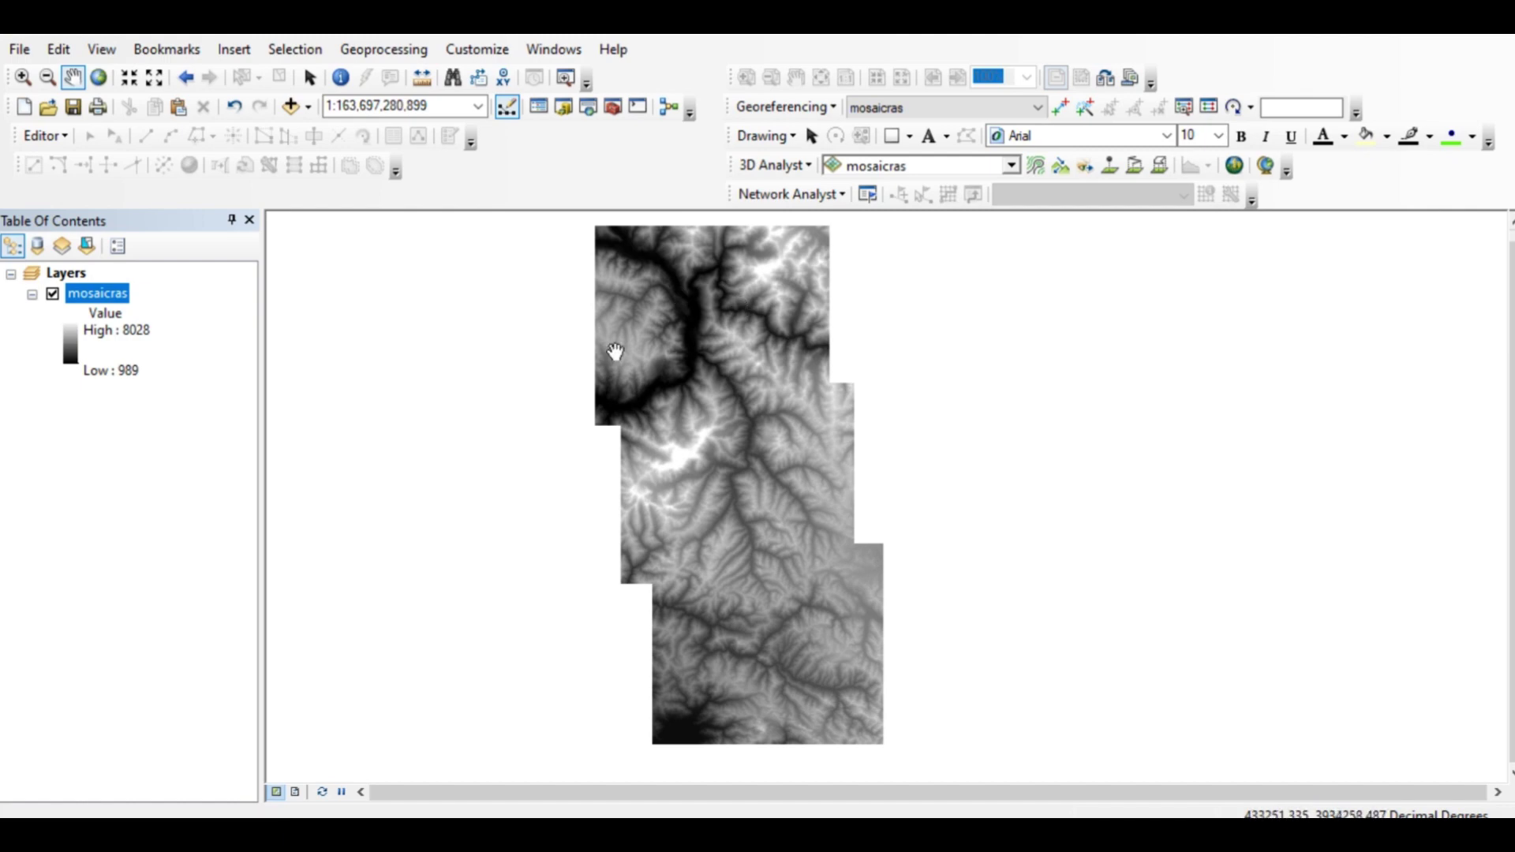
right_click(115, 295)
left_click(150, 338)
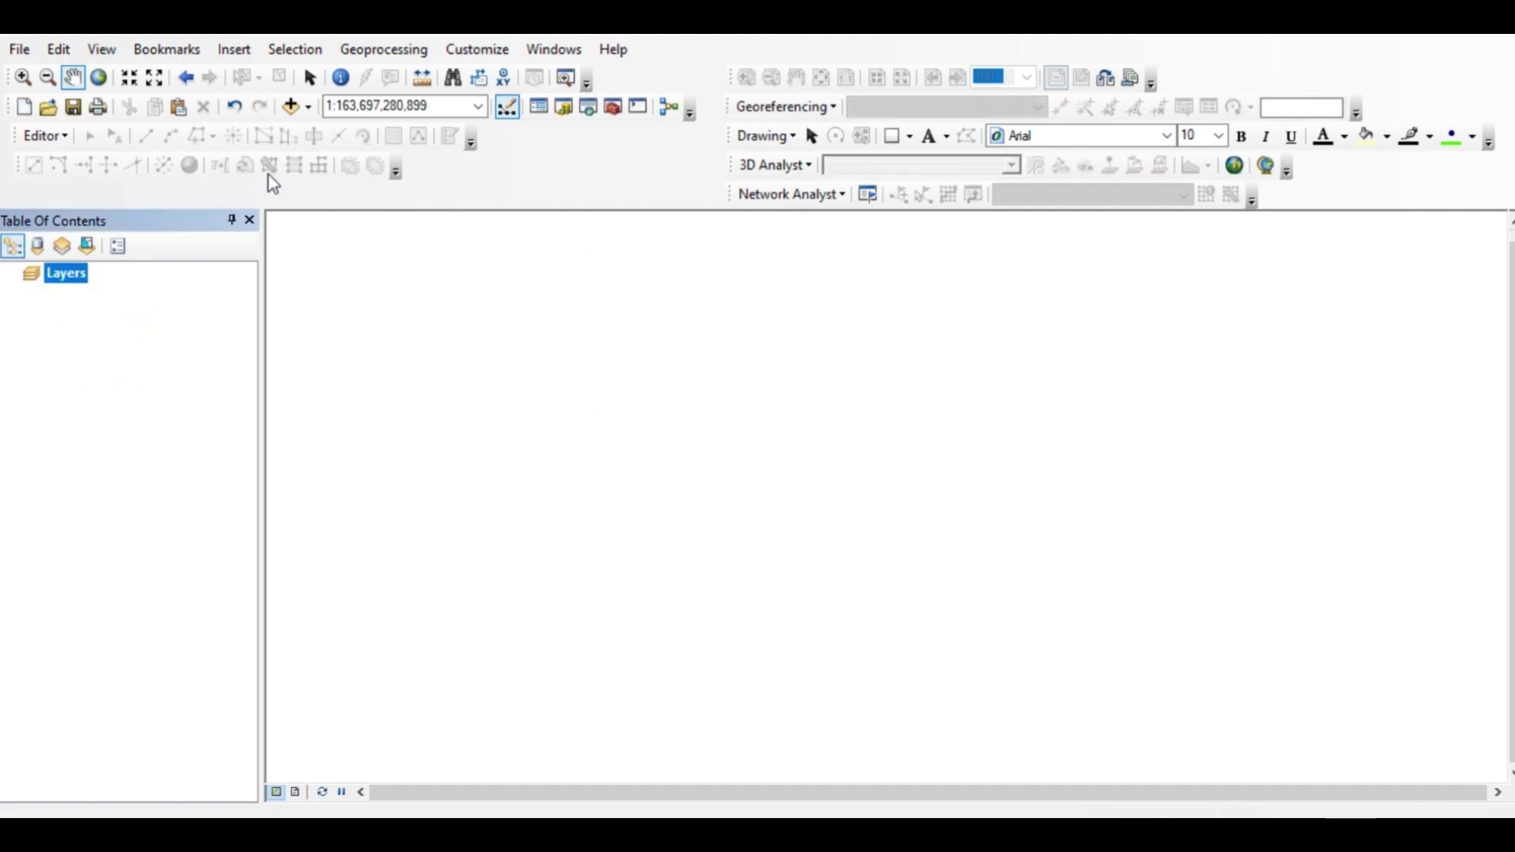
left_click(308, 107)
left_click(322, 130)
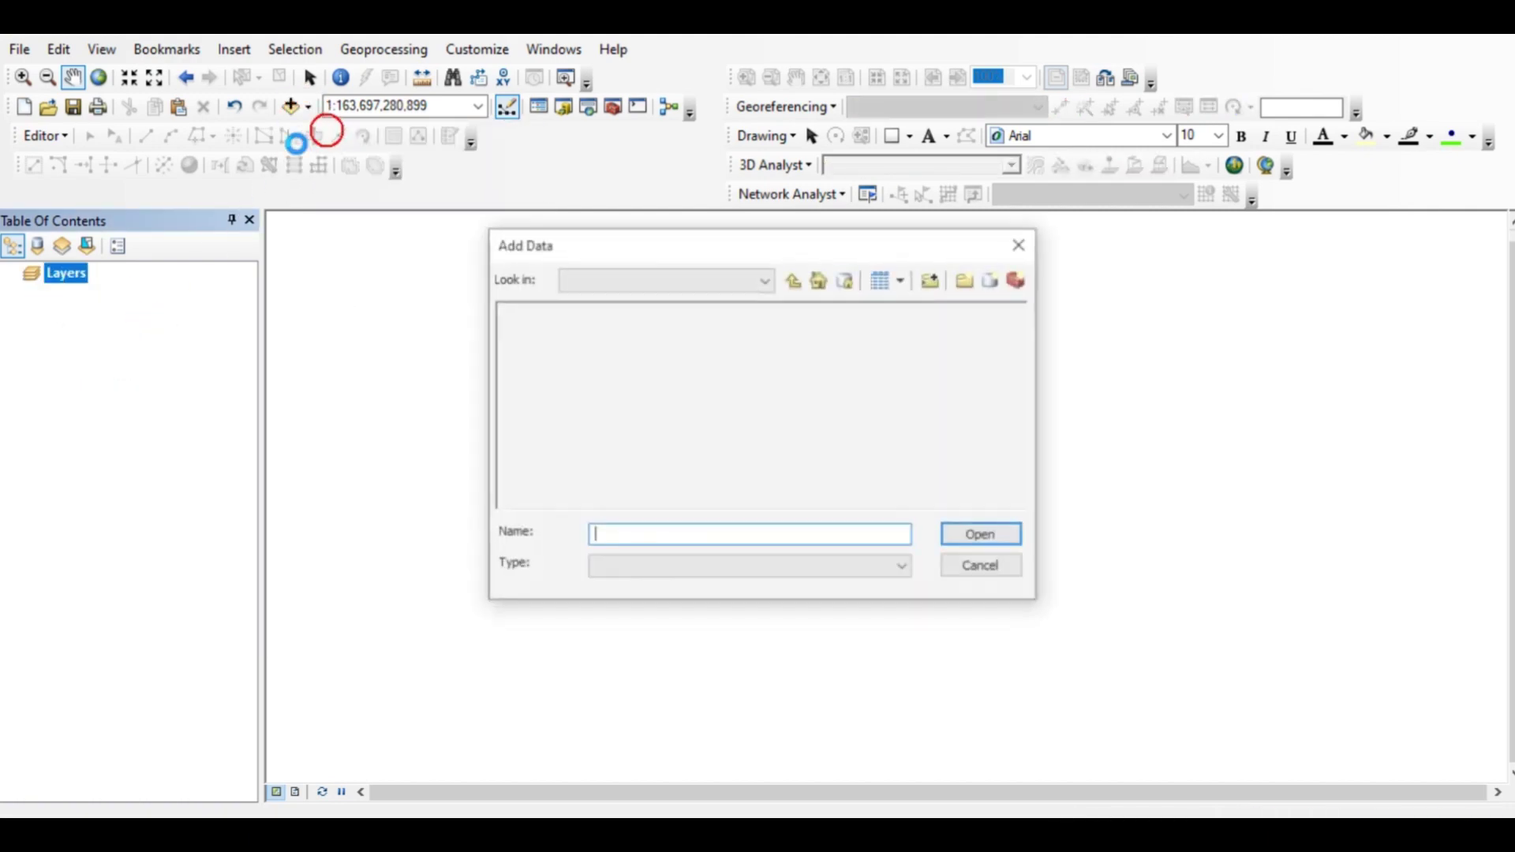
left_click(794, 280)
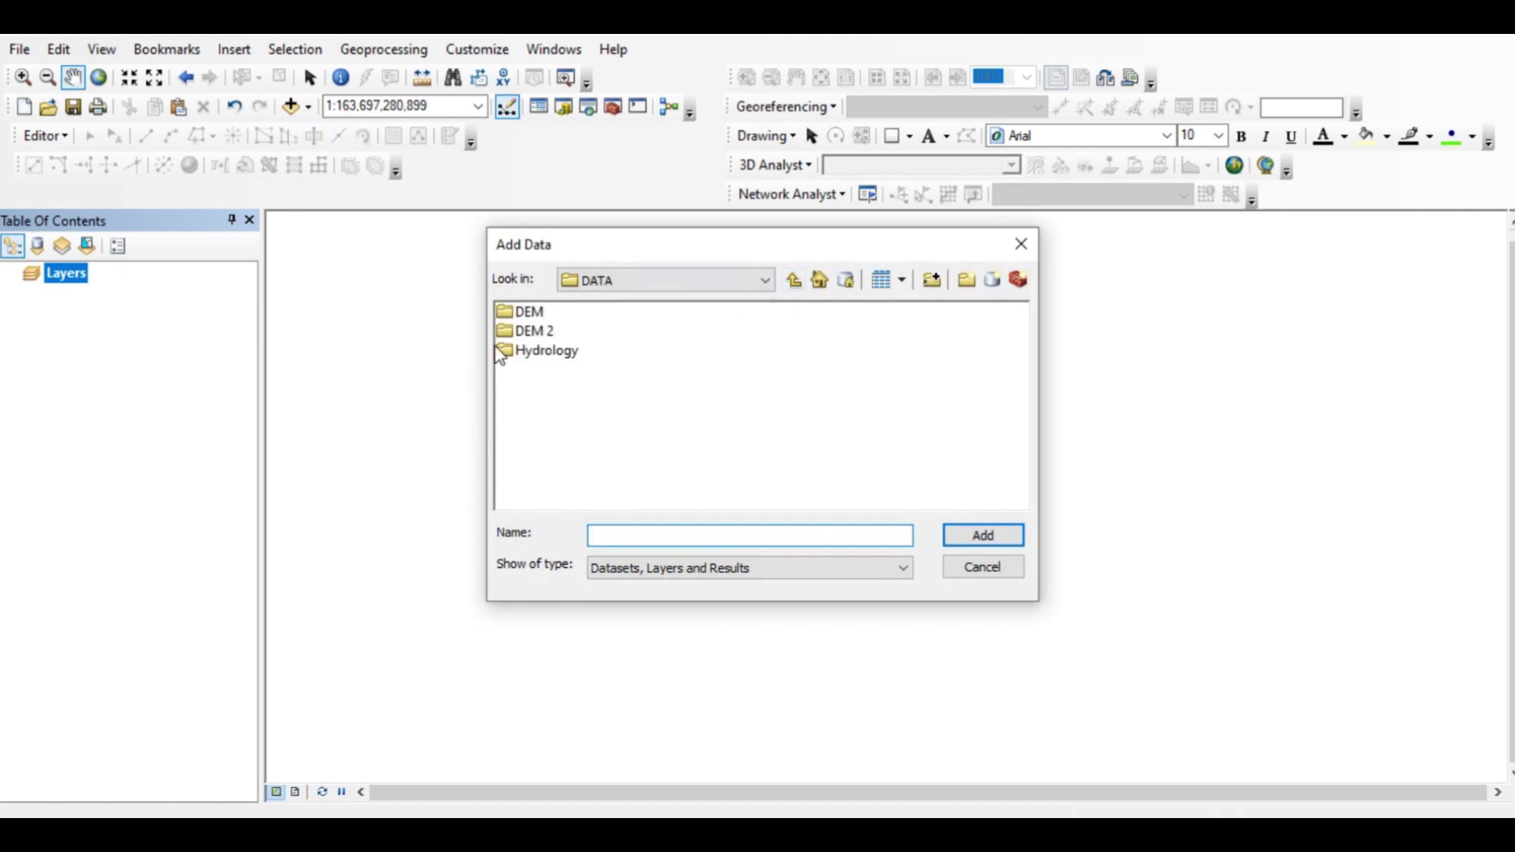
left_click(532, 315)
double_click(532, 313)
left_click(564, 312)
double_click(553, 312)
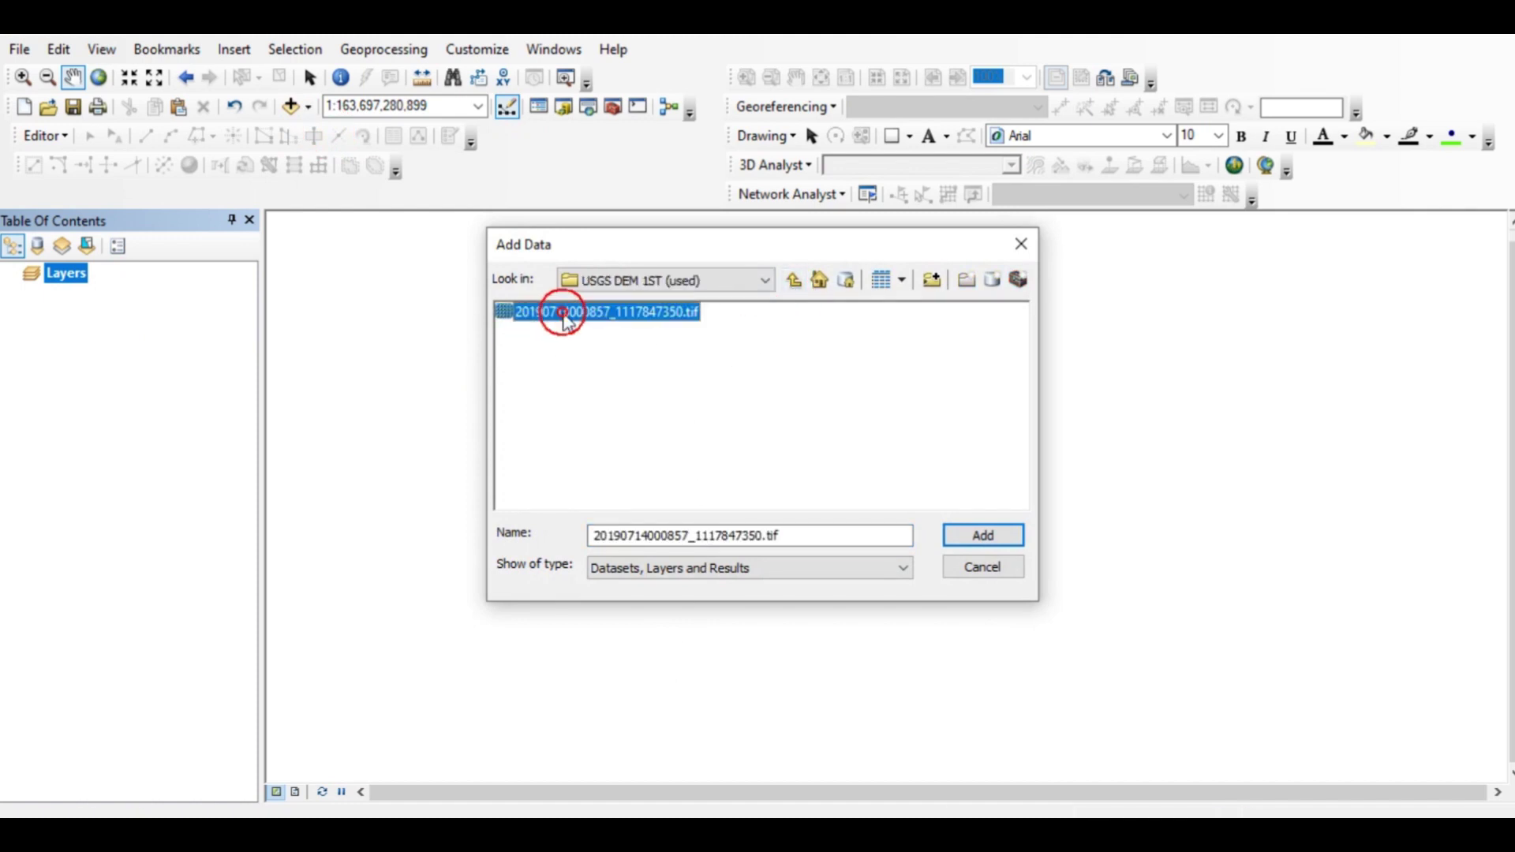
double_click(557, 313)
left_click_drag(884, 446, 813, 454)
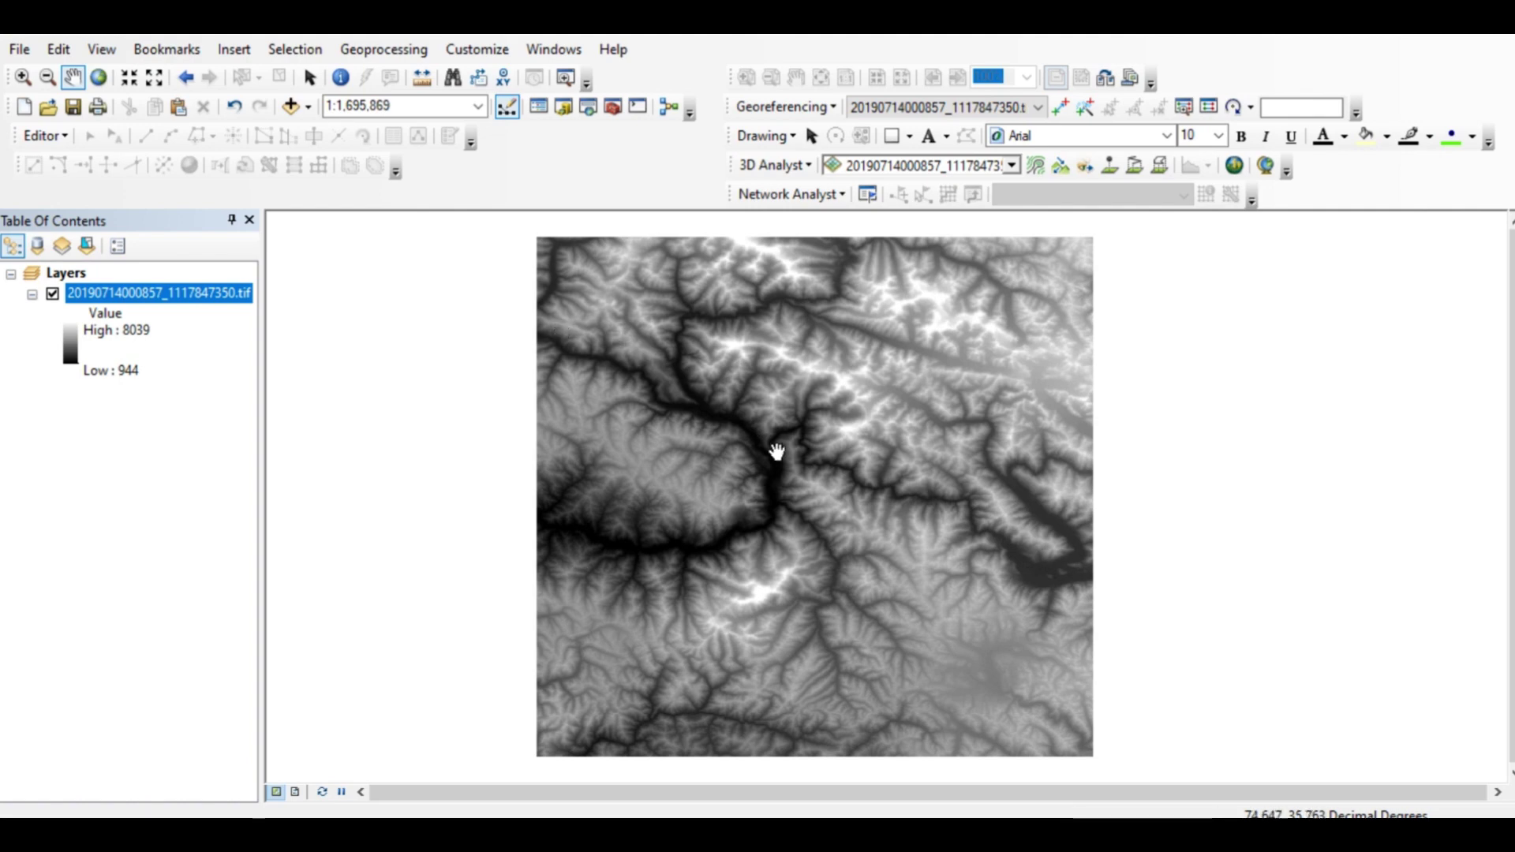
left_click_drag(801, 473, 736, 478)
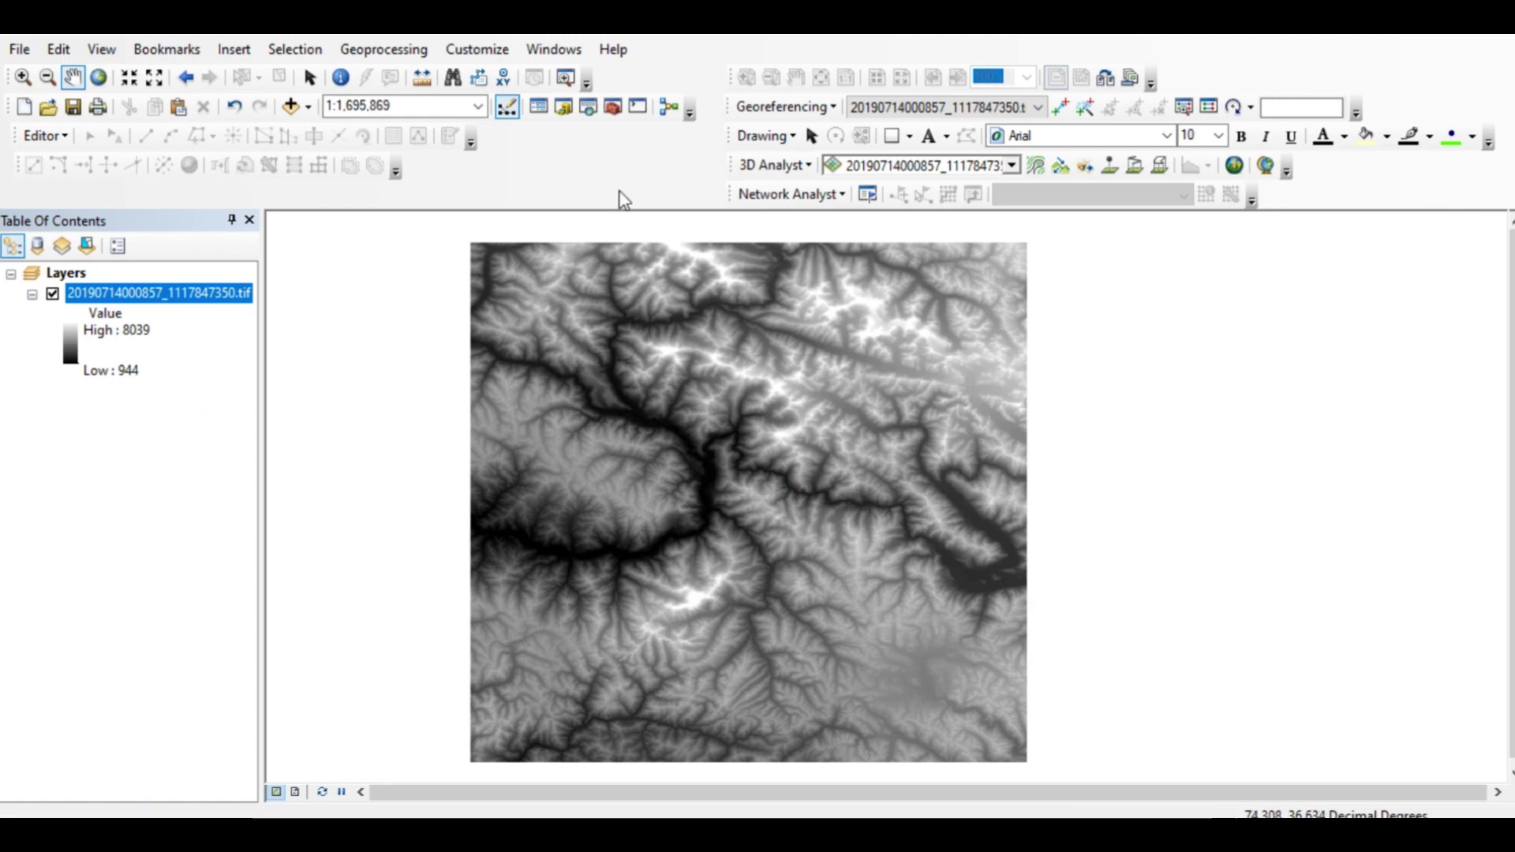
Search the local tools for "mosaic to new raster"
left_click(590, 110)
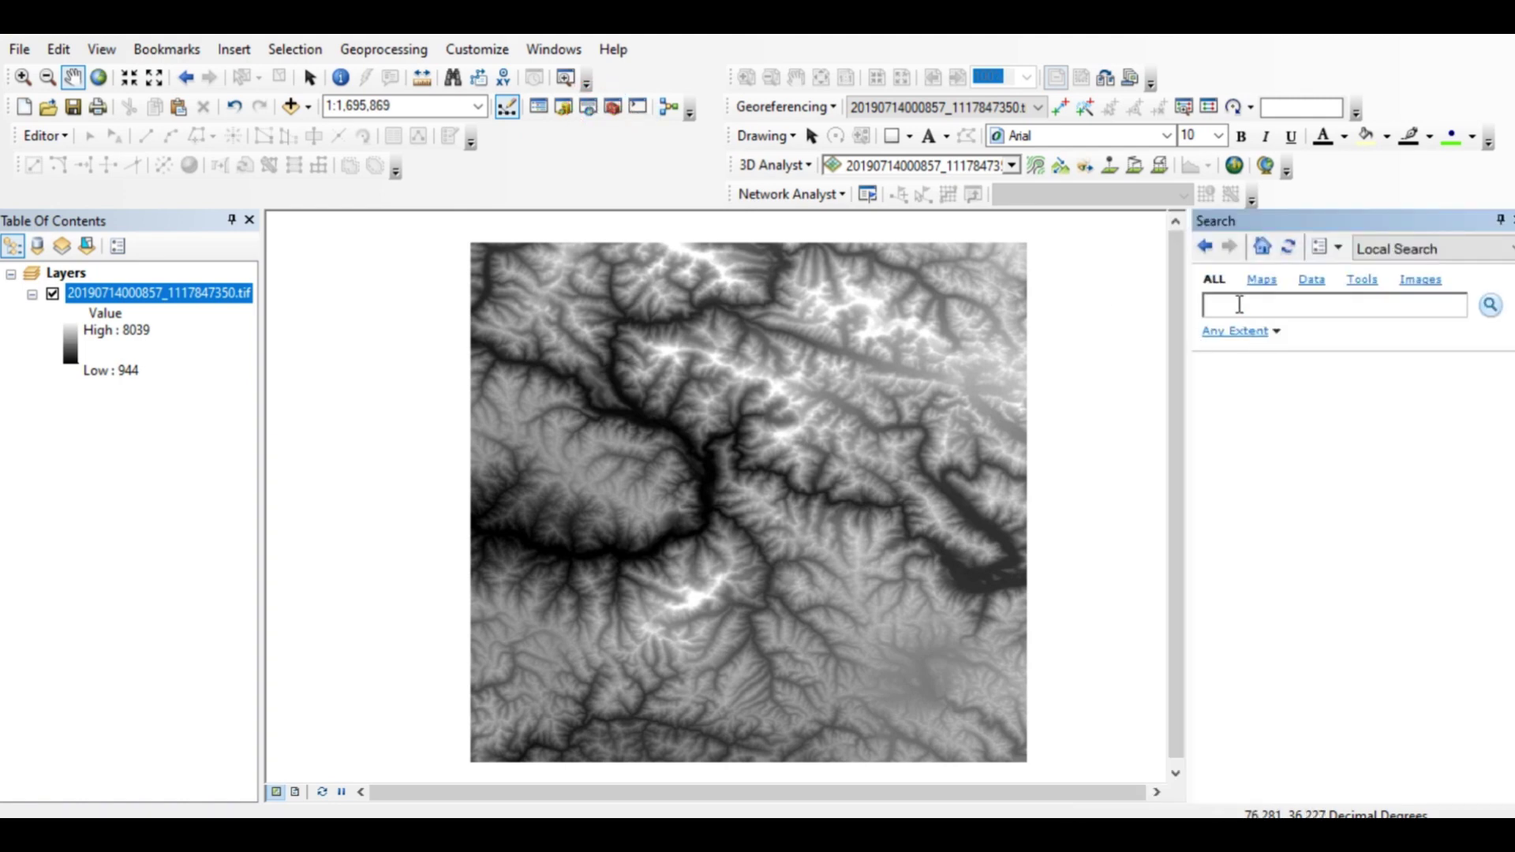
left_click(1239, 305)
type("mosaic to new raster")
left_click(1490, 305)
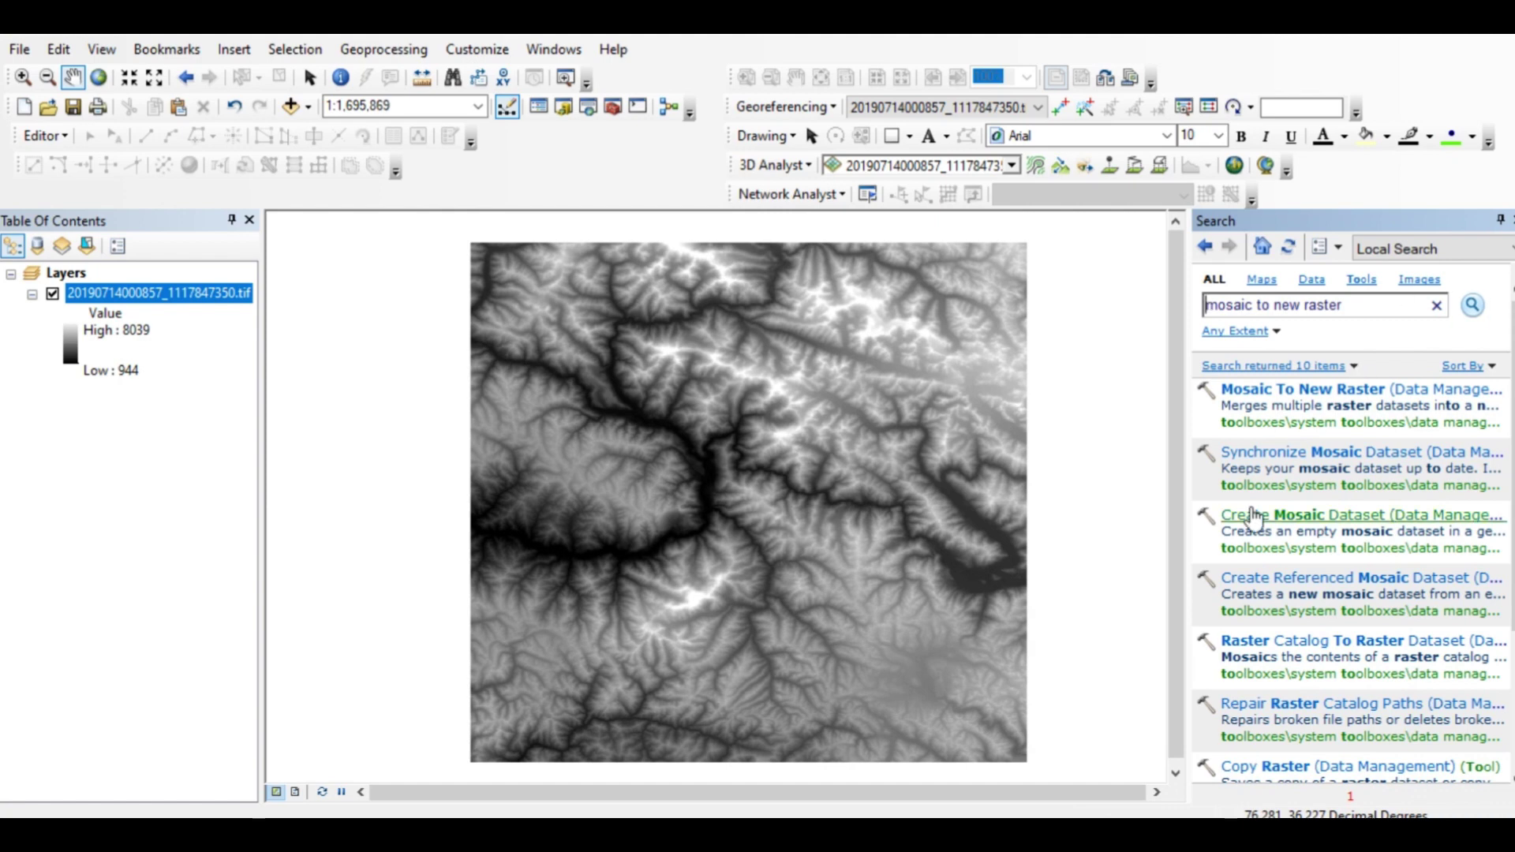
Locate the Mosaic To New Raster tool in the system toolbox tree and close the Catalog
left_click(615, 108)
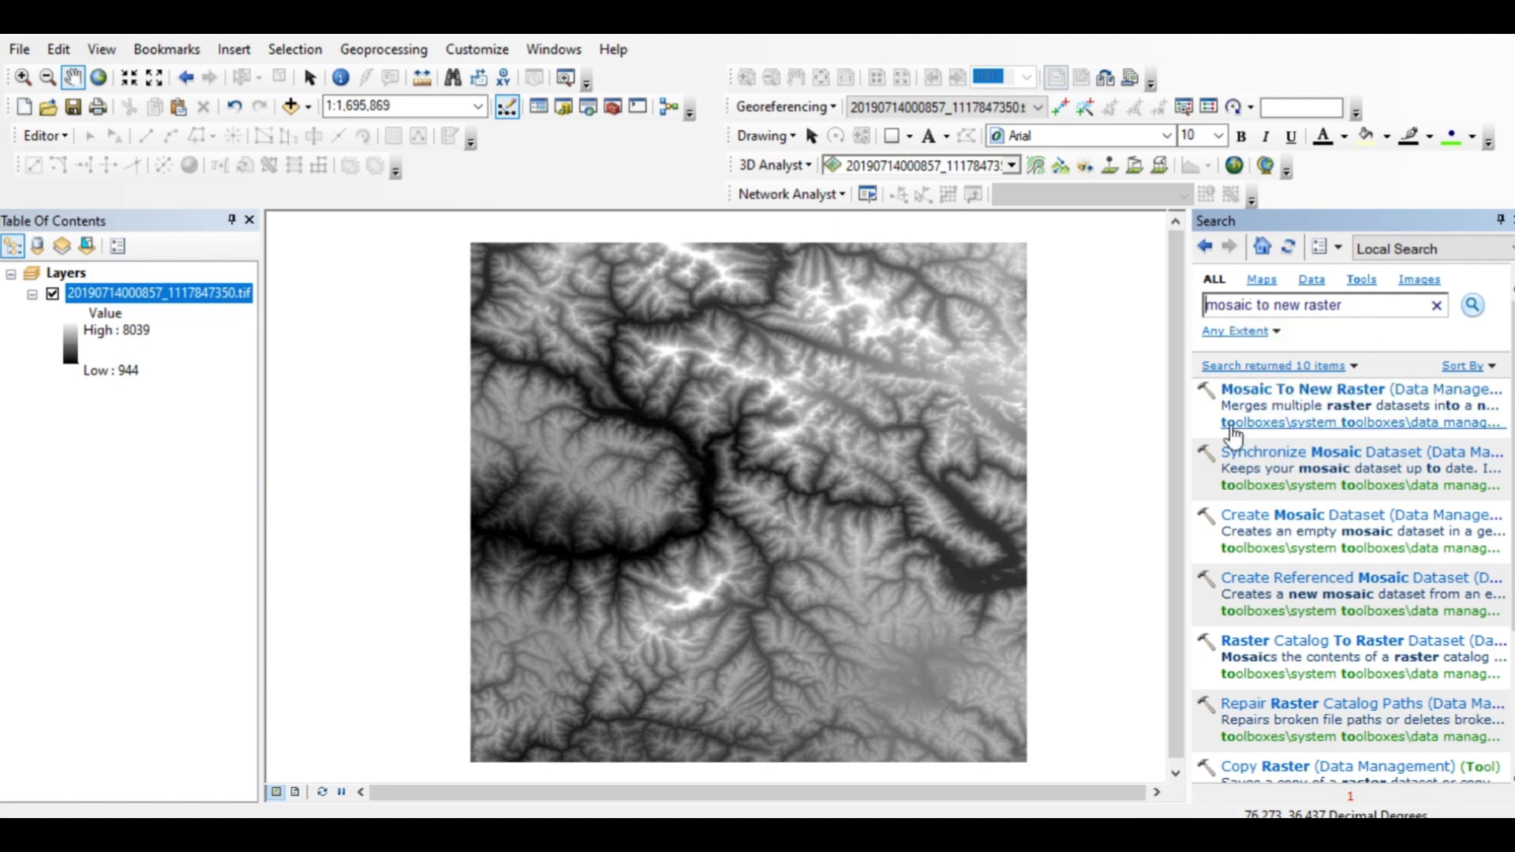
left_click(1381, 424)
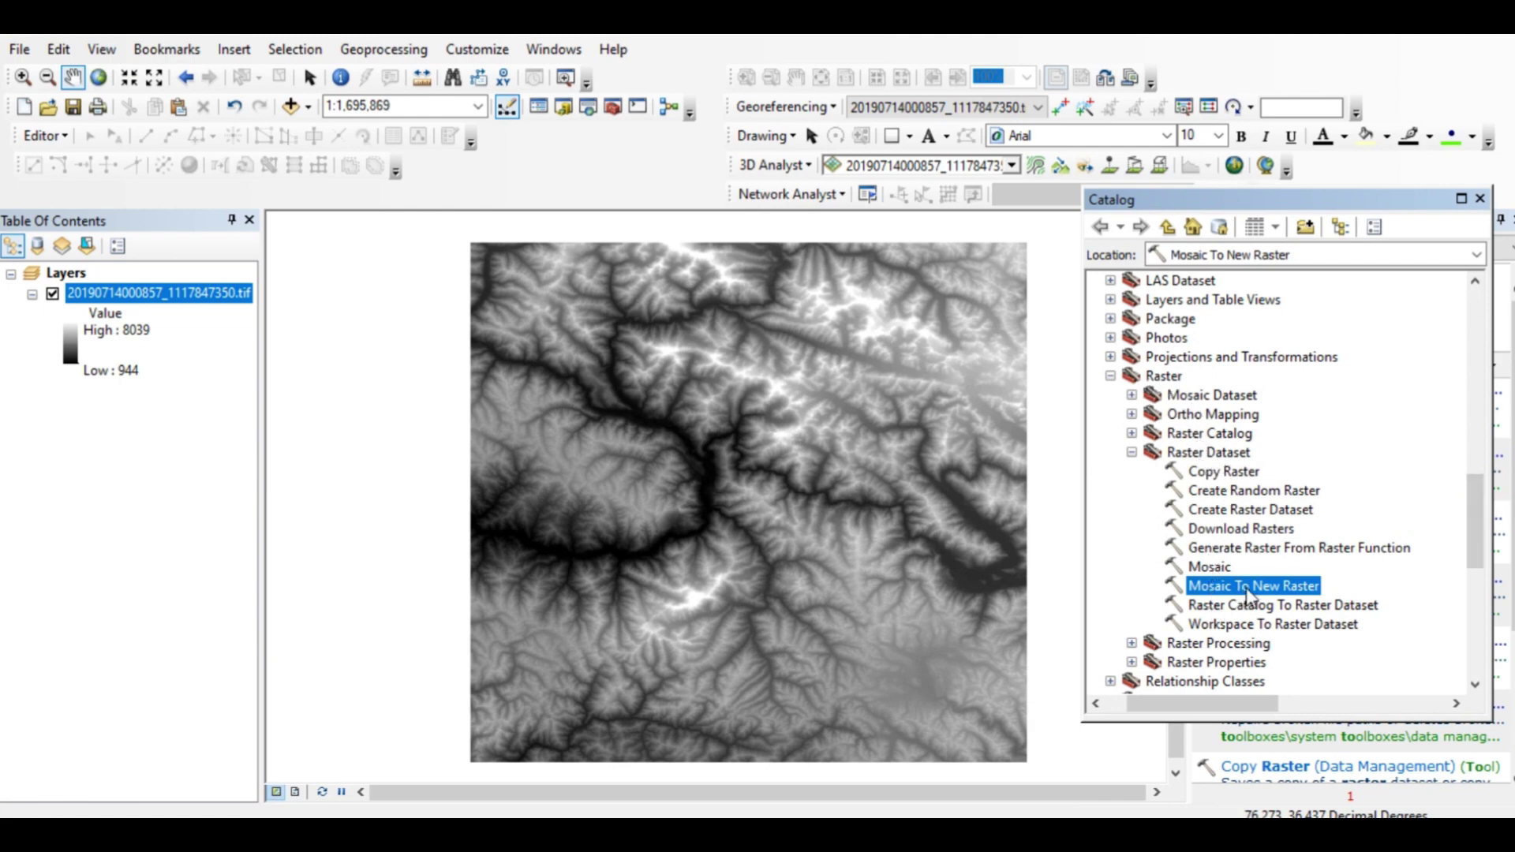
left_click(1480, 198)
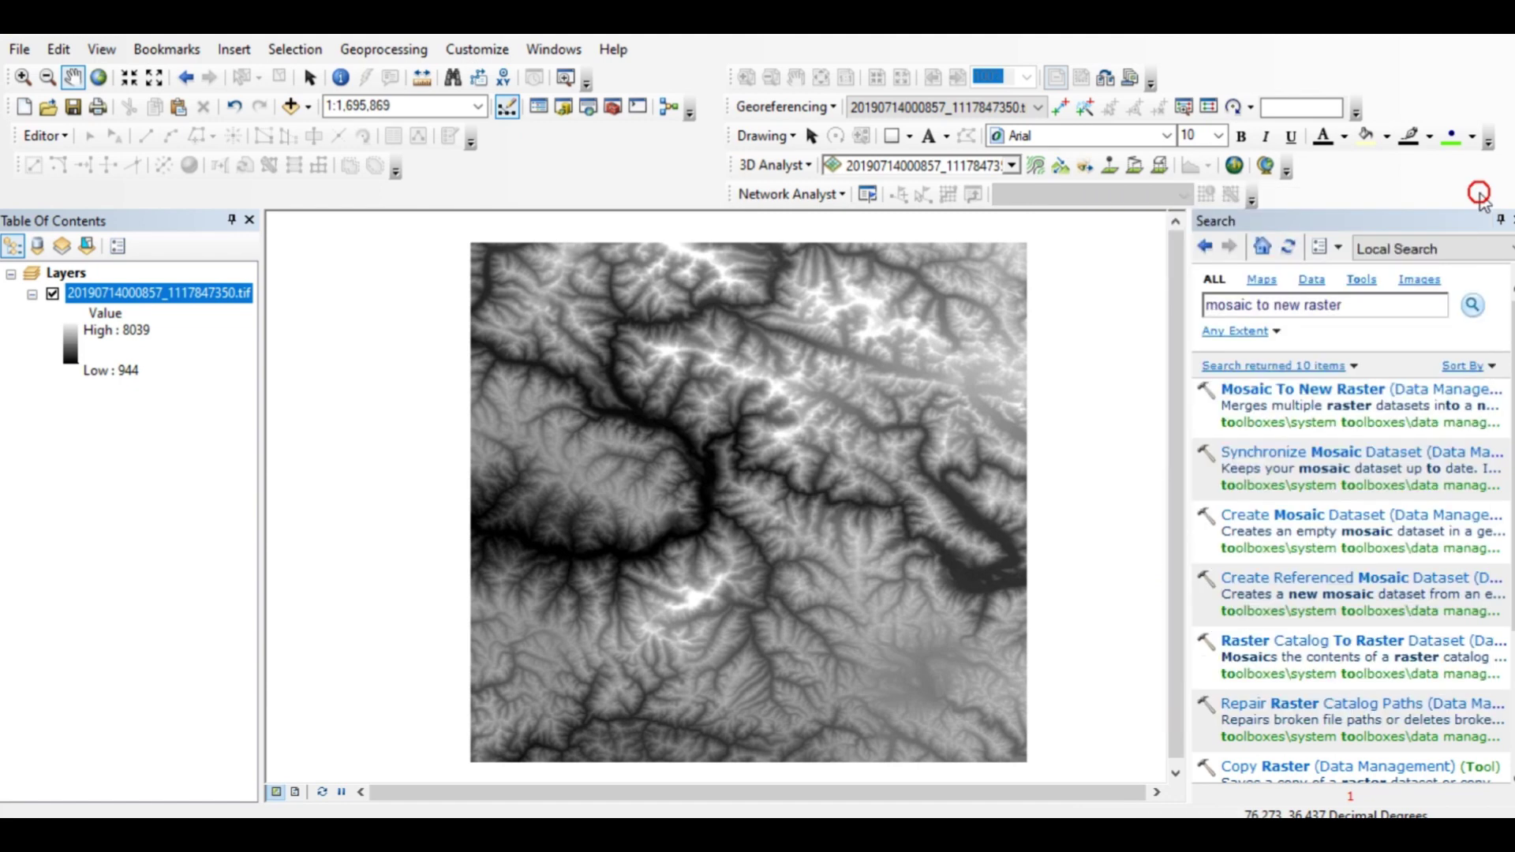
left_click(1292, 391)
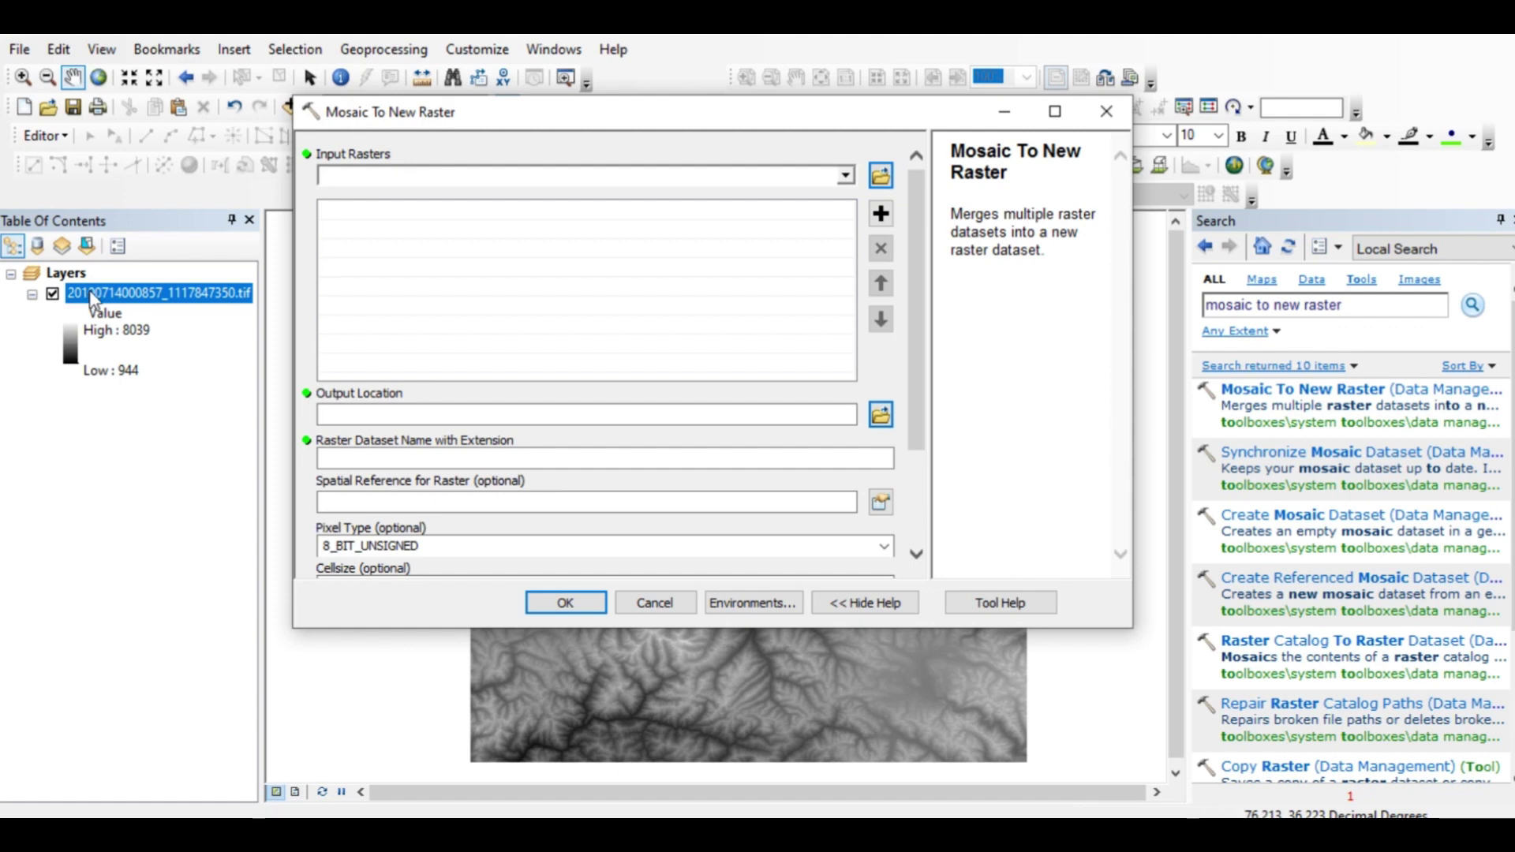
left_click_drag(89, 290, 843, 178)
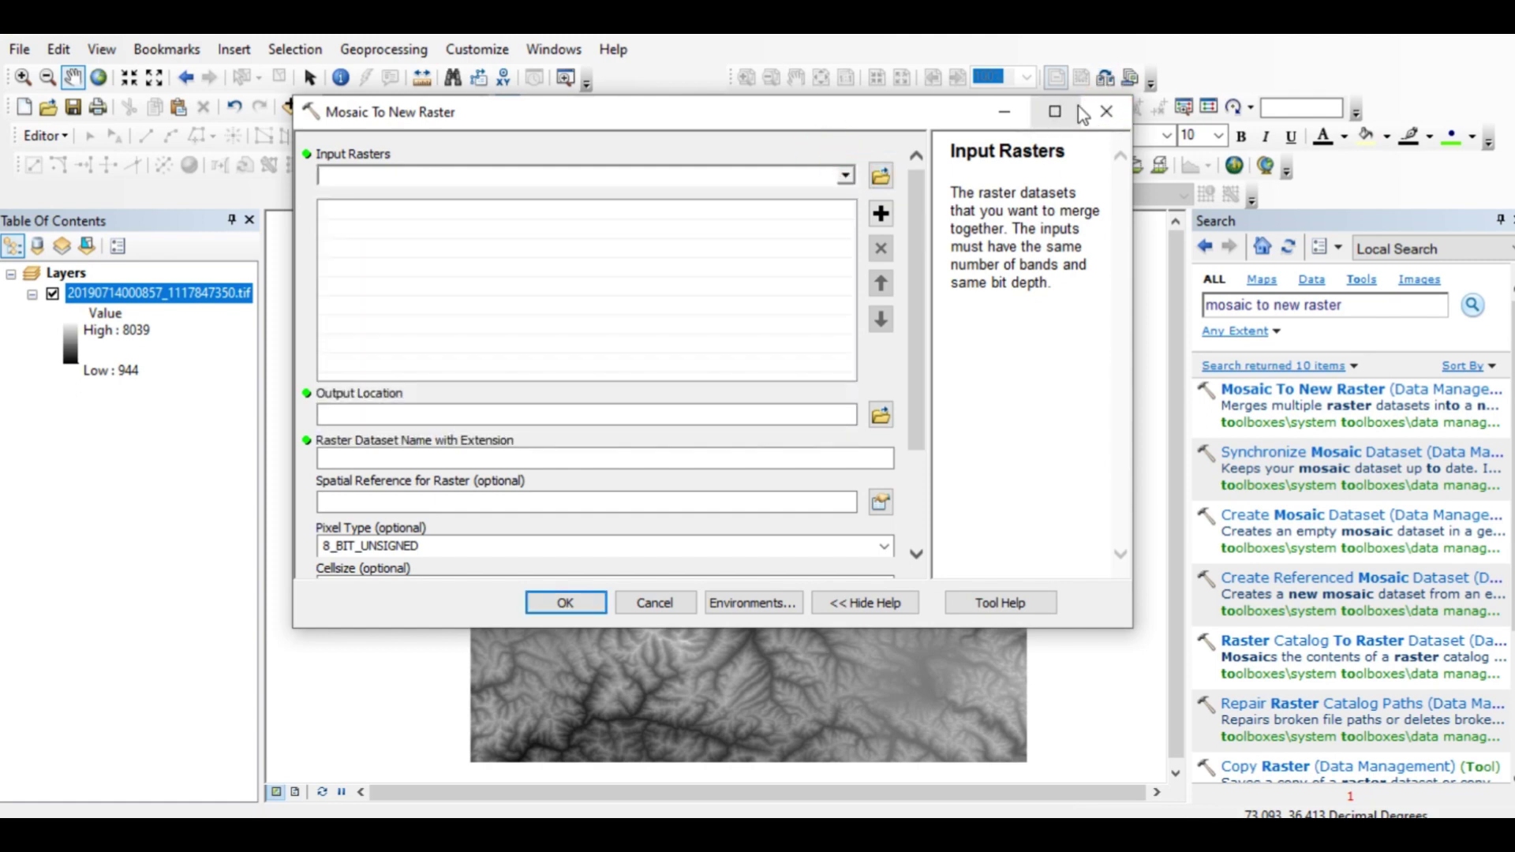
left_click(1078, 106)
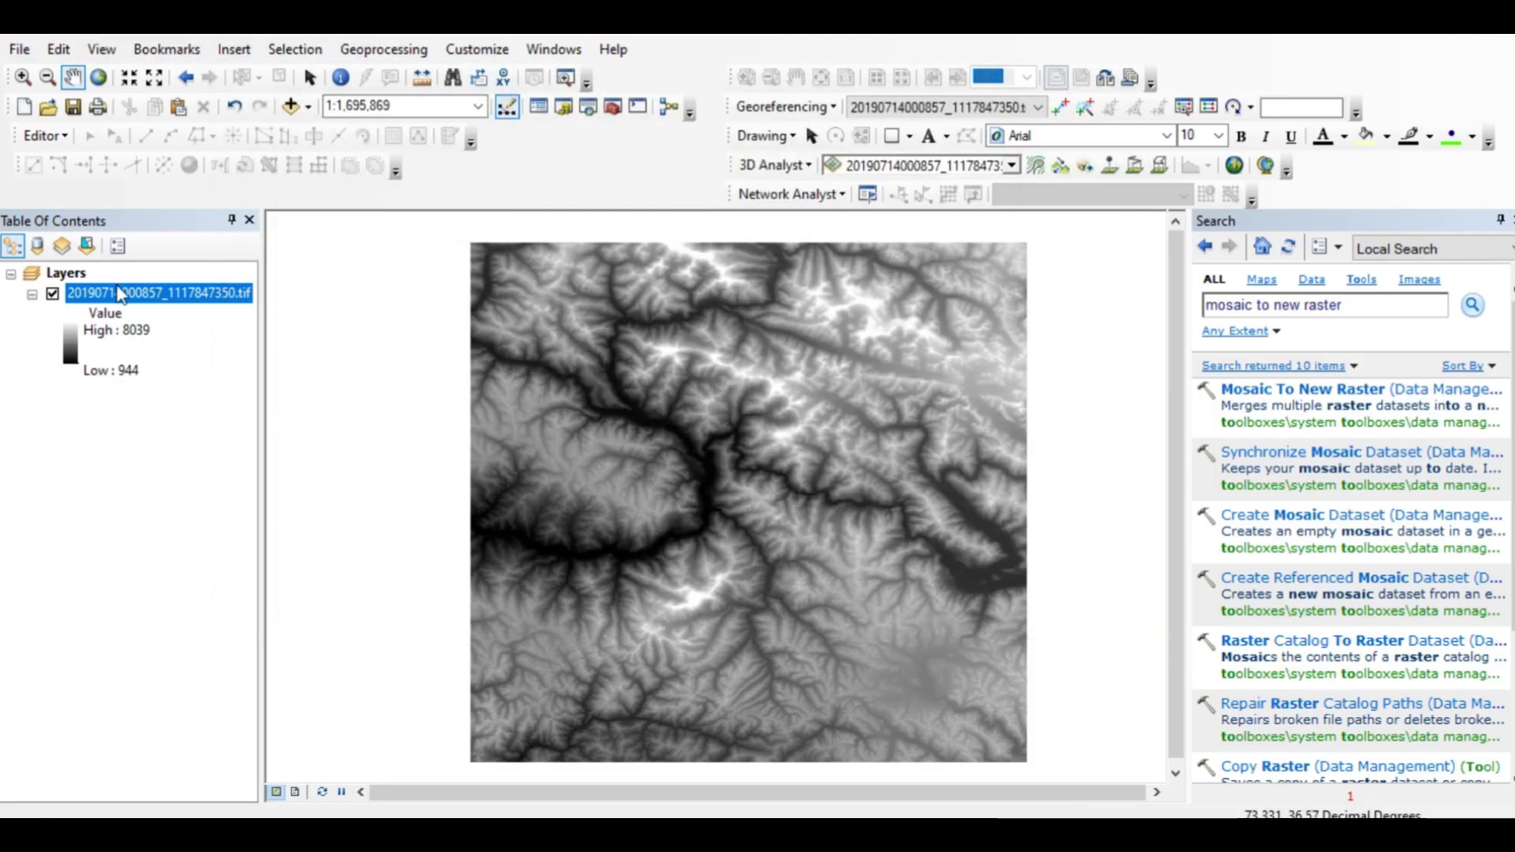
right_click(115, 293)
left_click(154, 304)
right_click(76, 278)
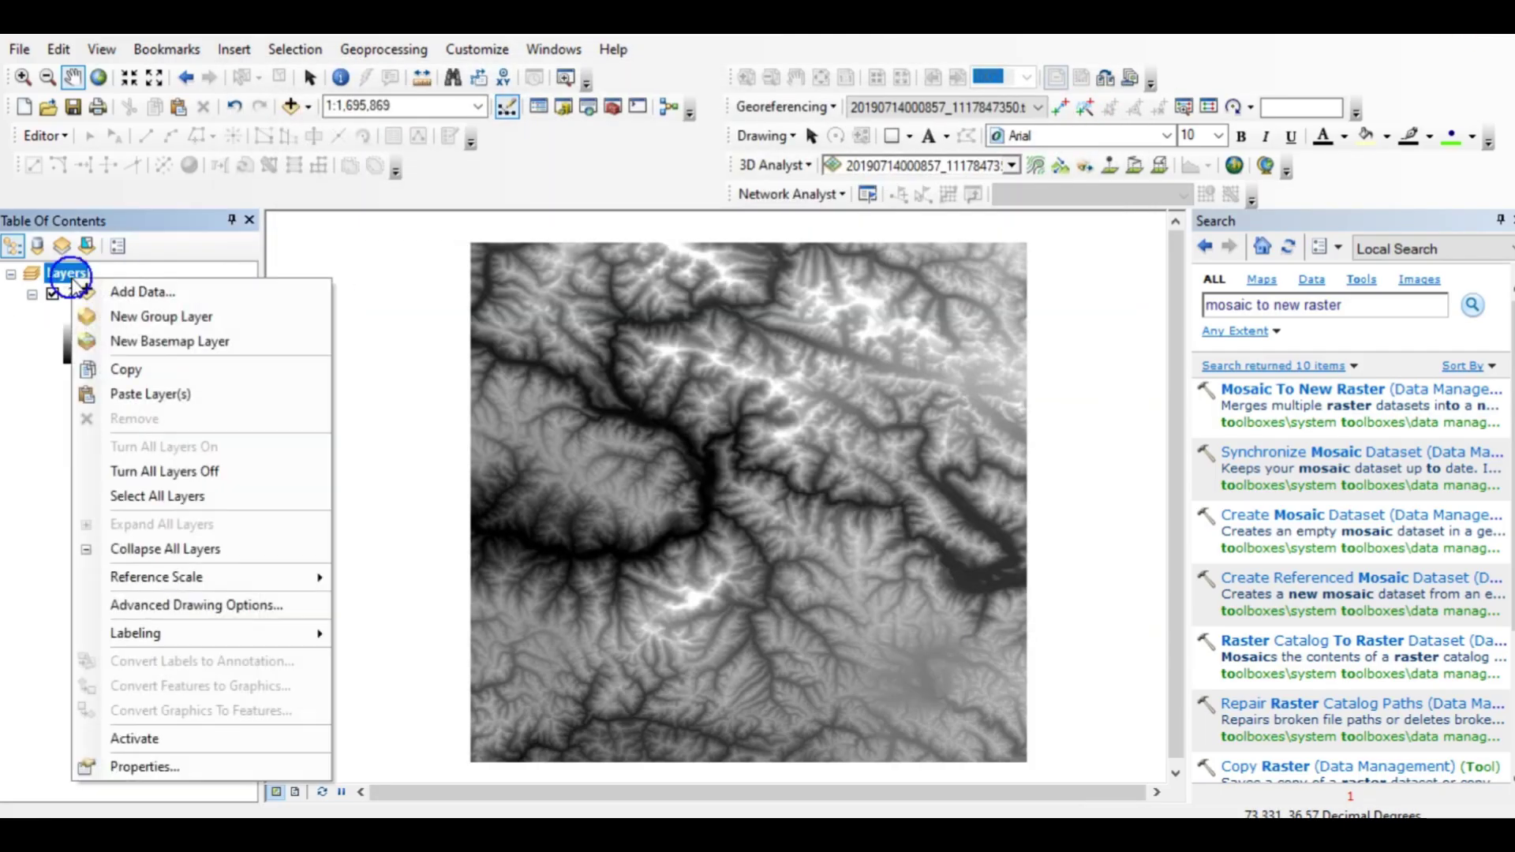
left_click(171, 391)
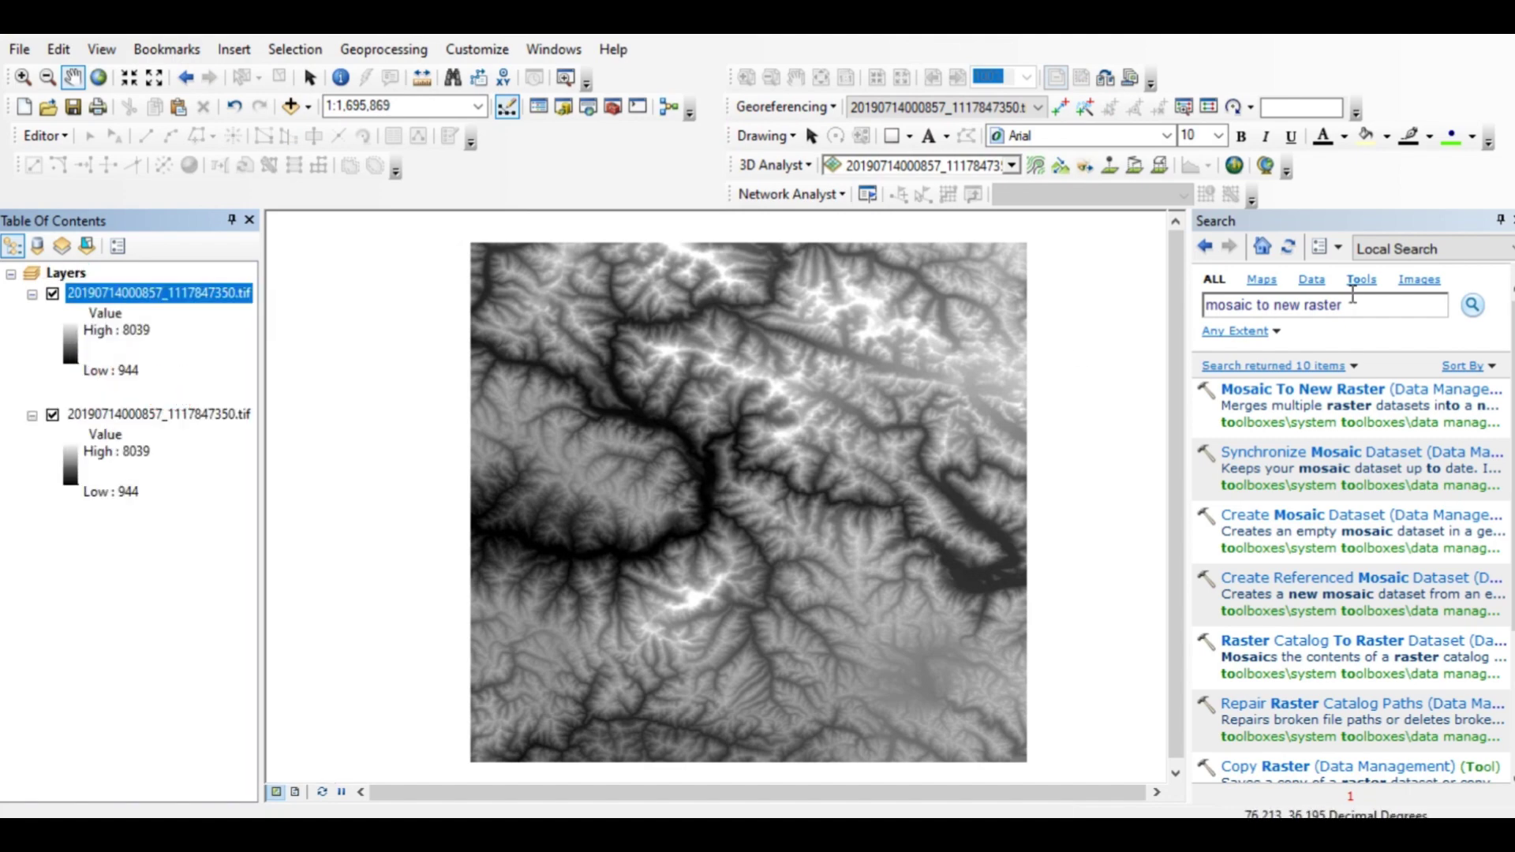
left_click(1358, 389)
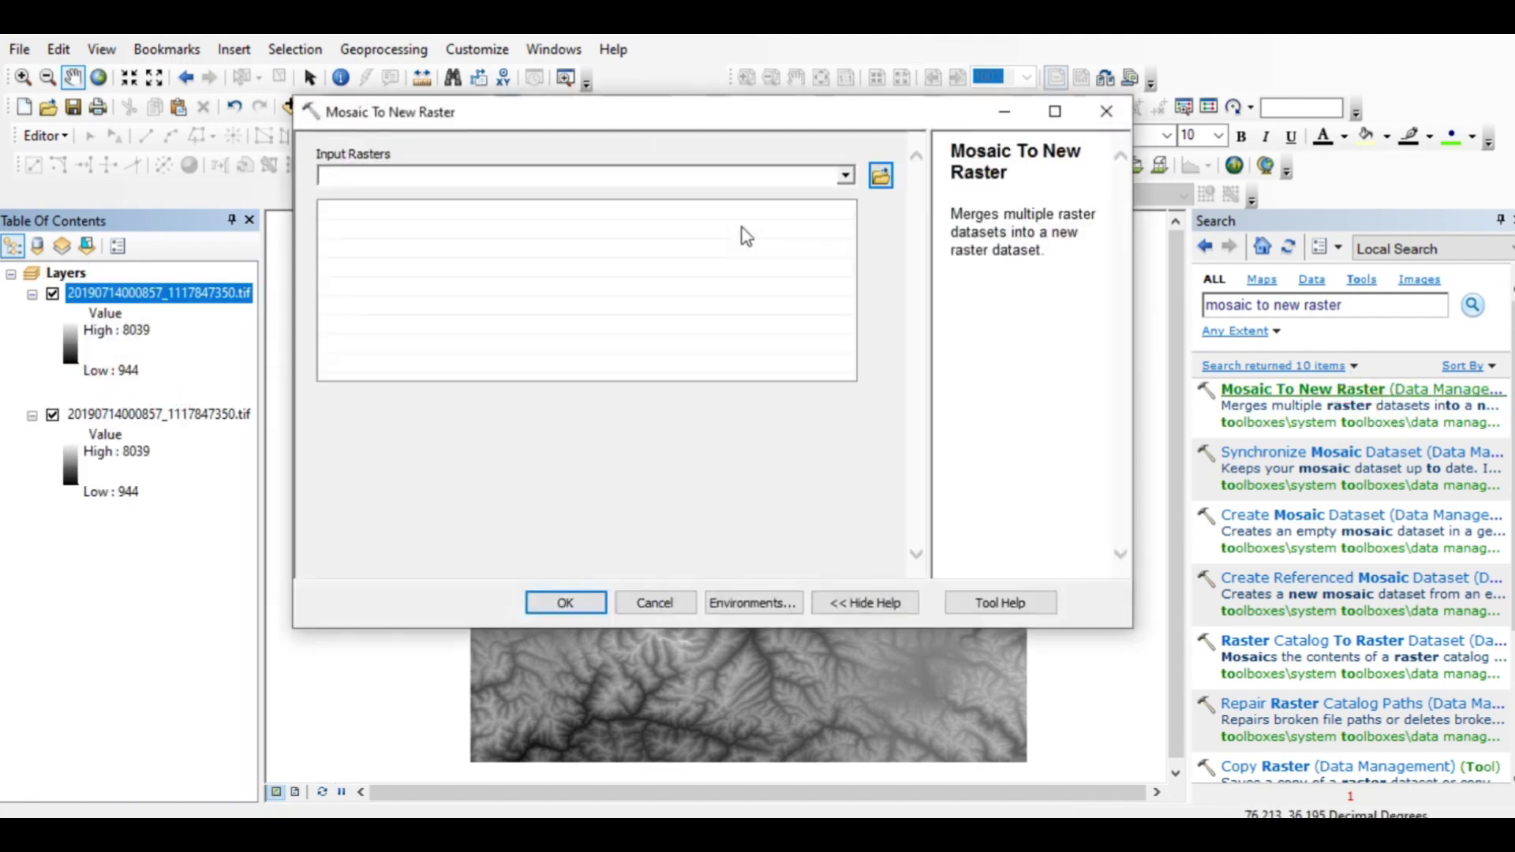
left_click(847, 176)
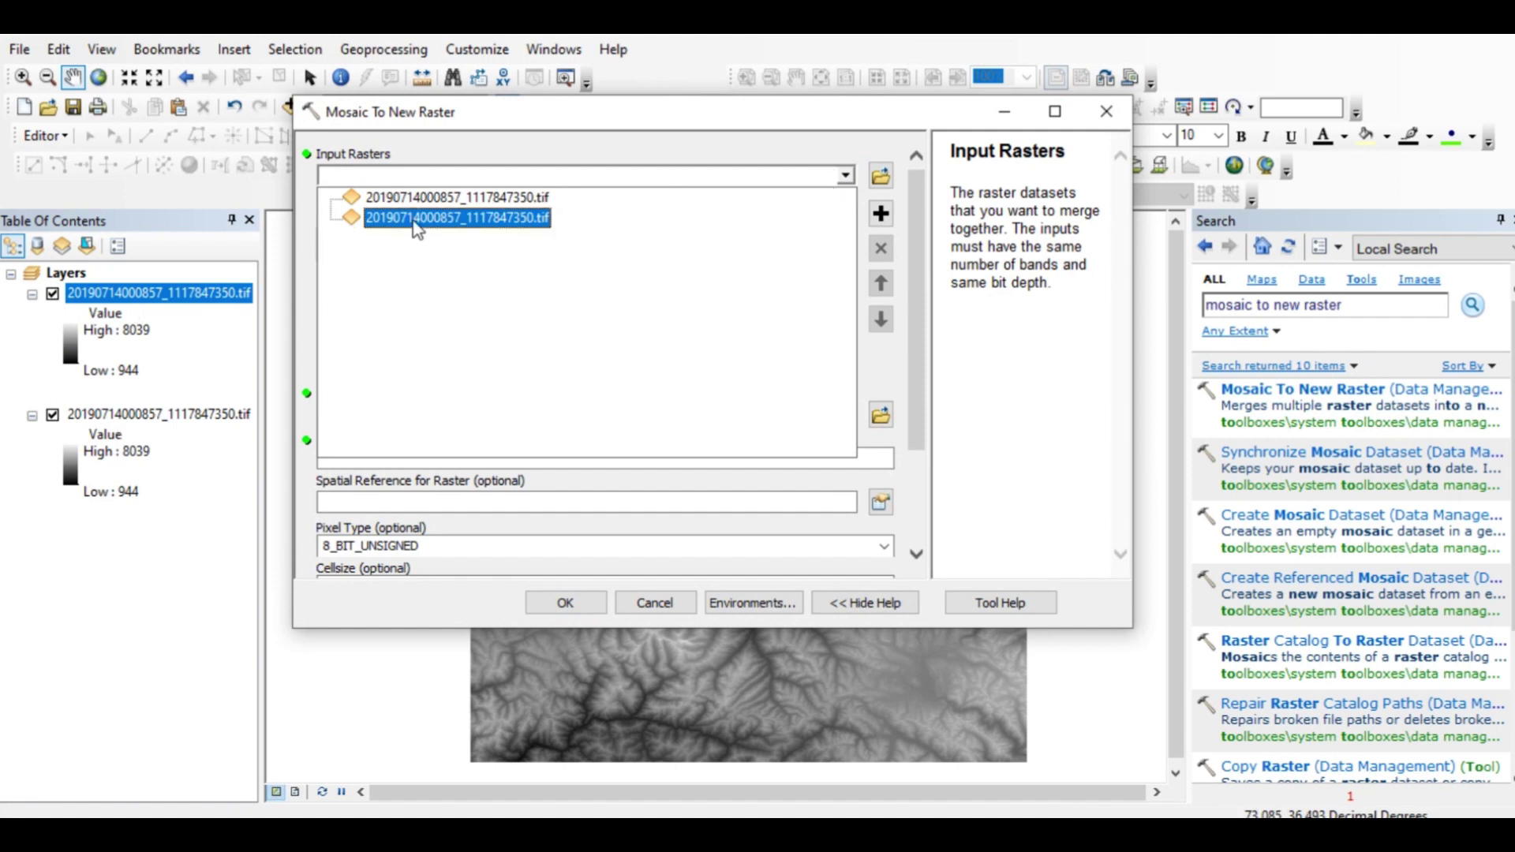
left_click(451, 199)
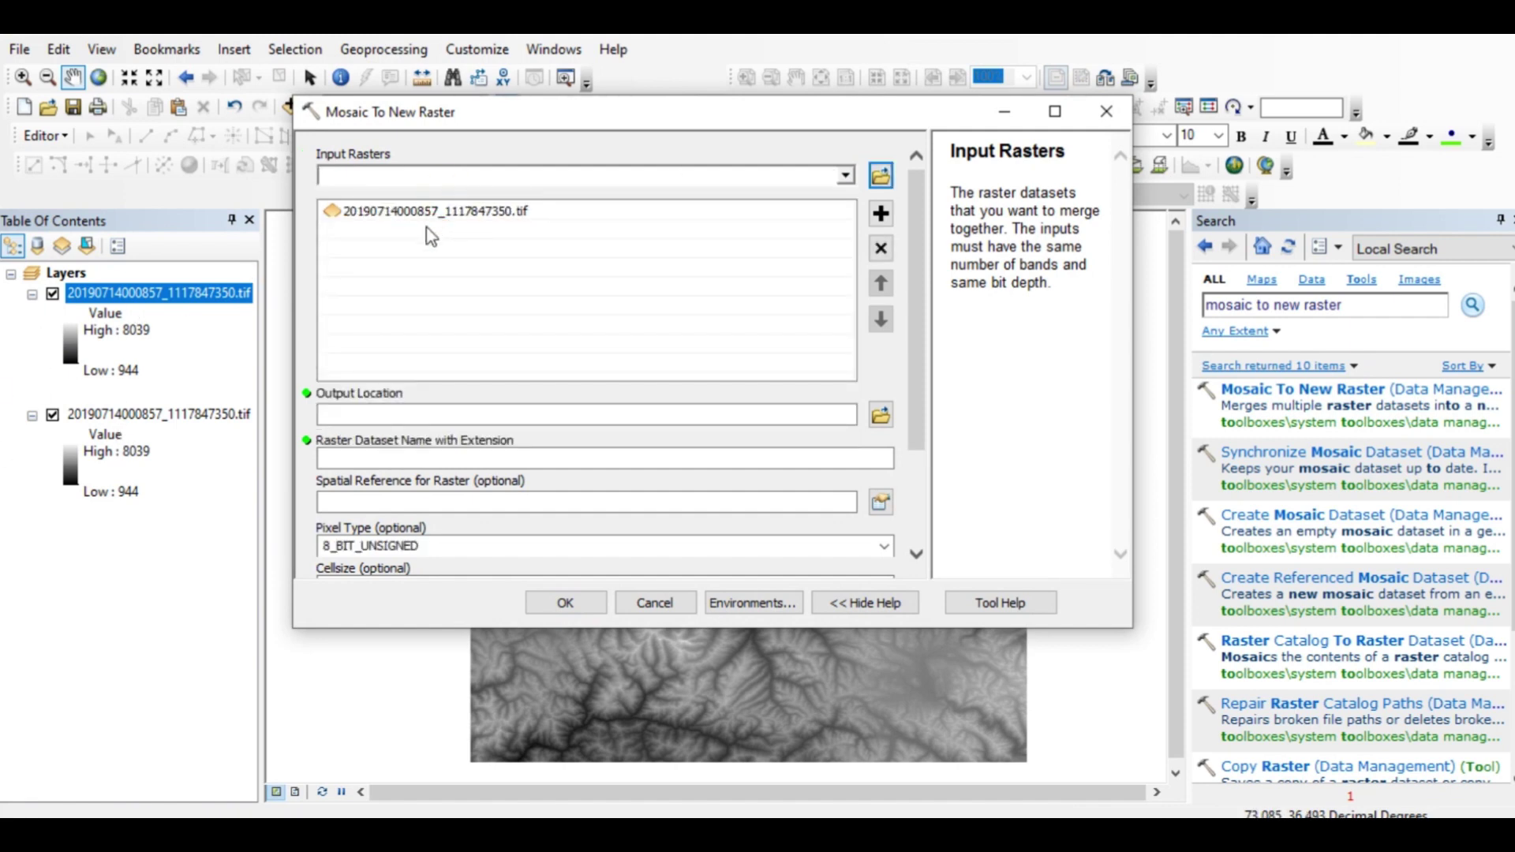
left_click(847, 175)
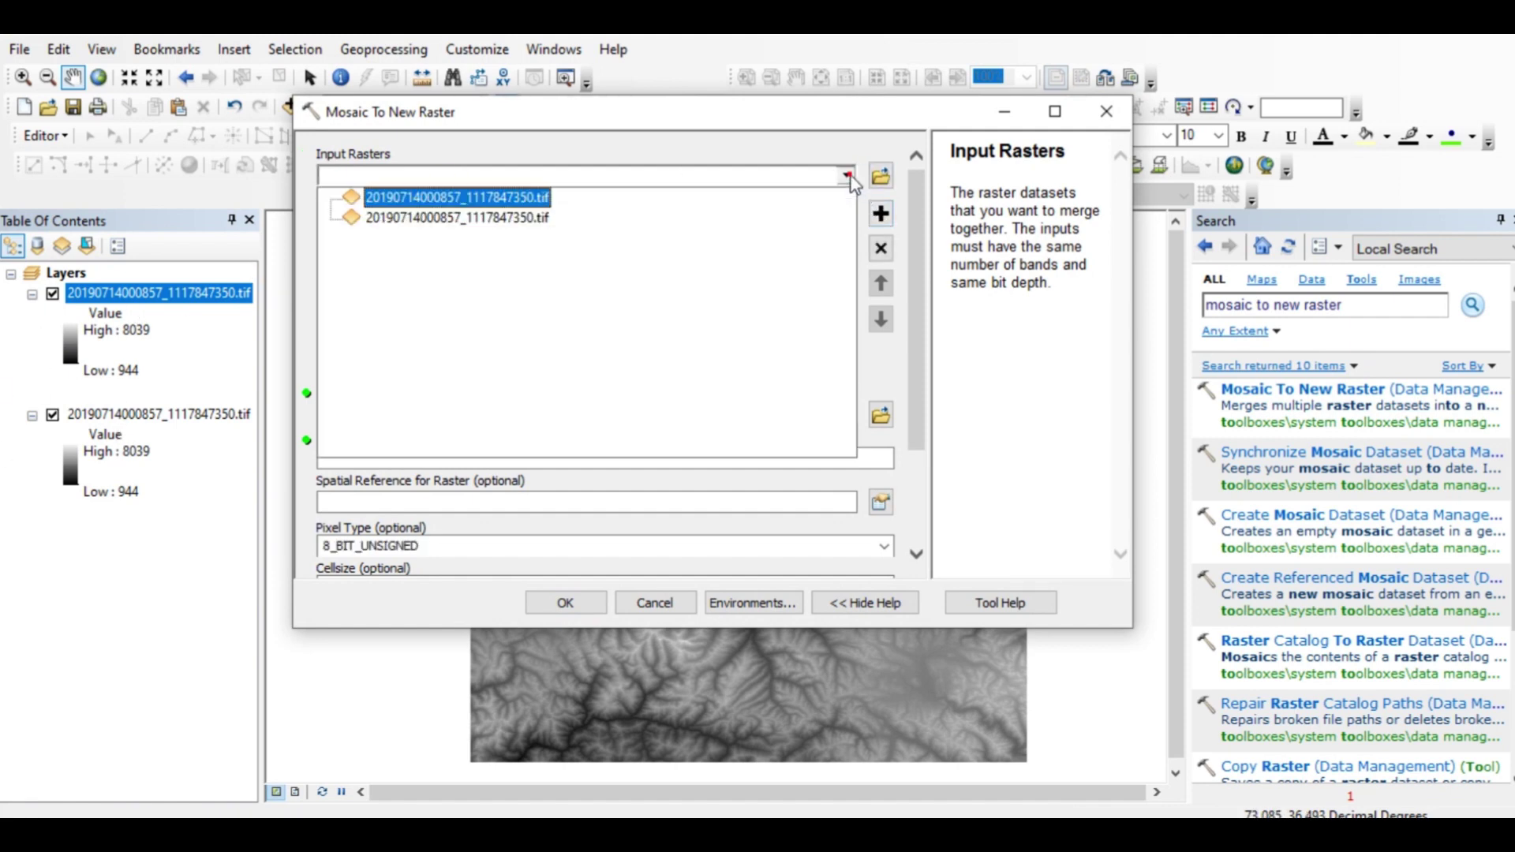
left_click(544, 221)
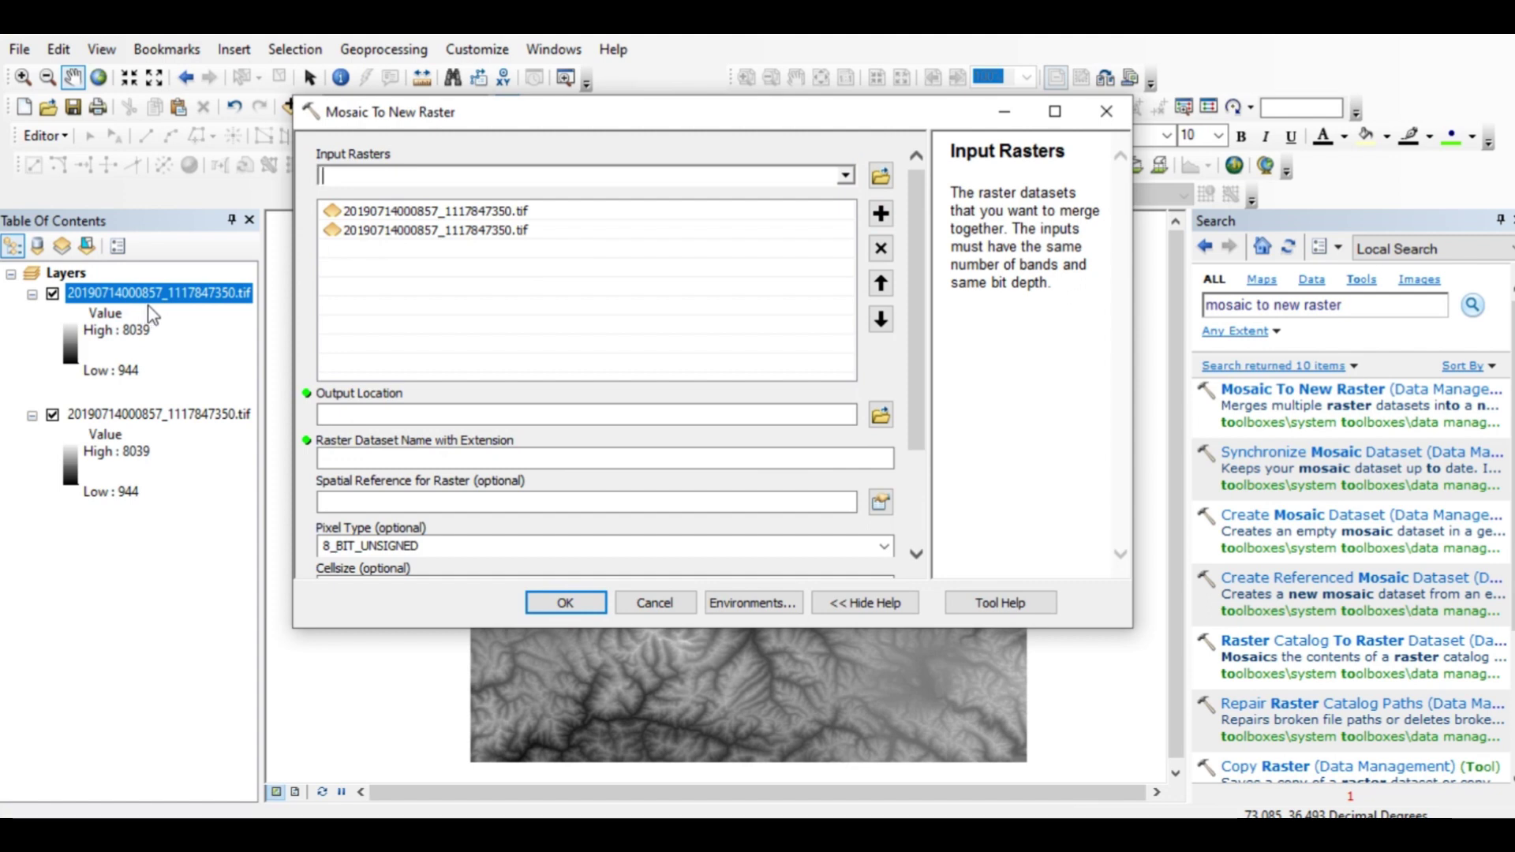
Check the lower DEM layer's source properties for its number of bands and pixel type
left_click_drag(918, 325, 918, 325)
scroll(918, 416, "down", 1)
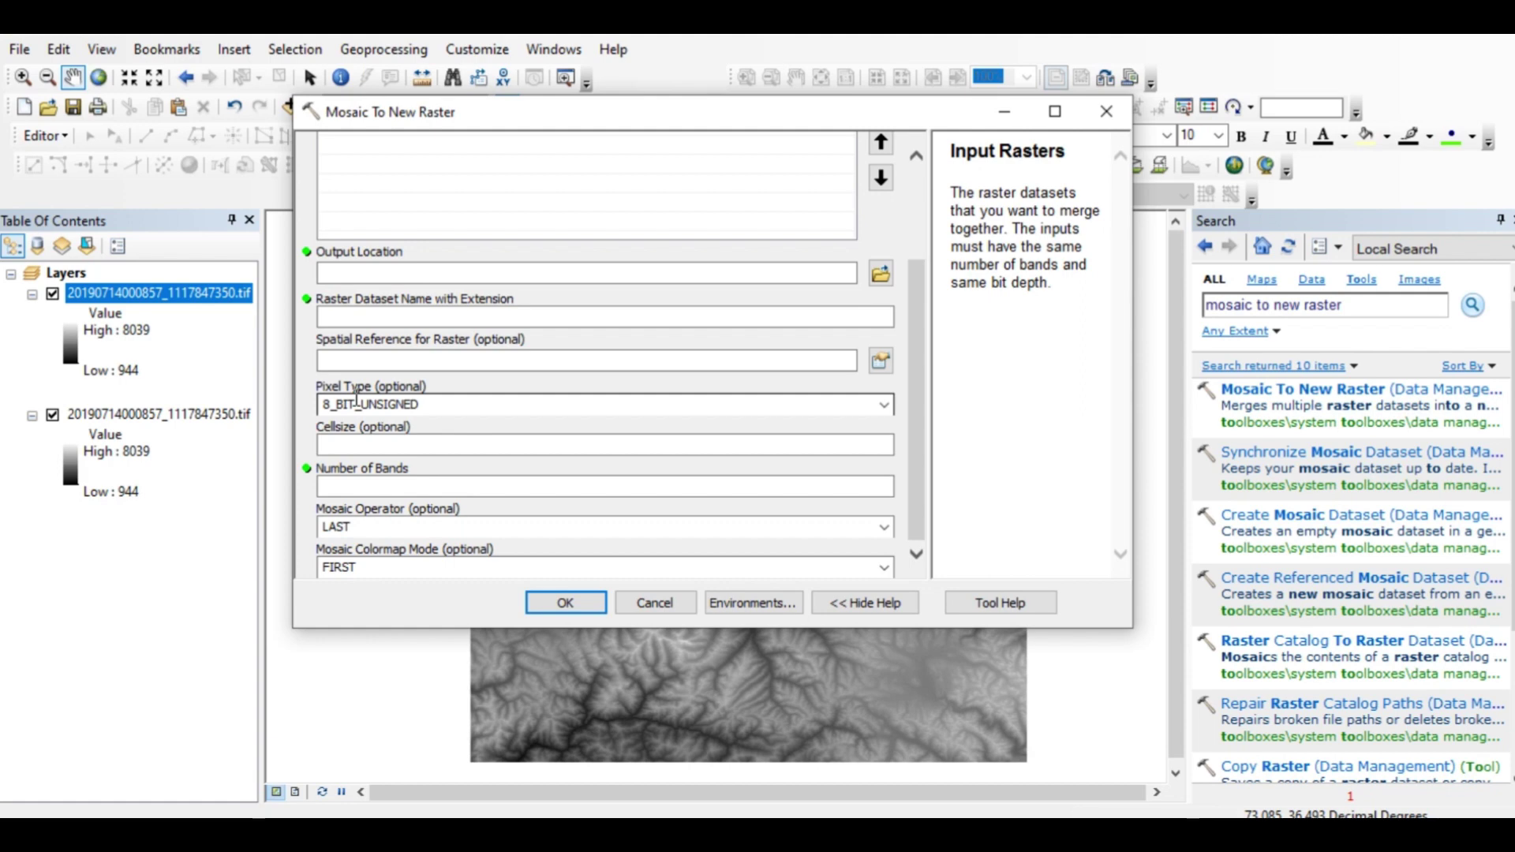
right_click(150, 415)
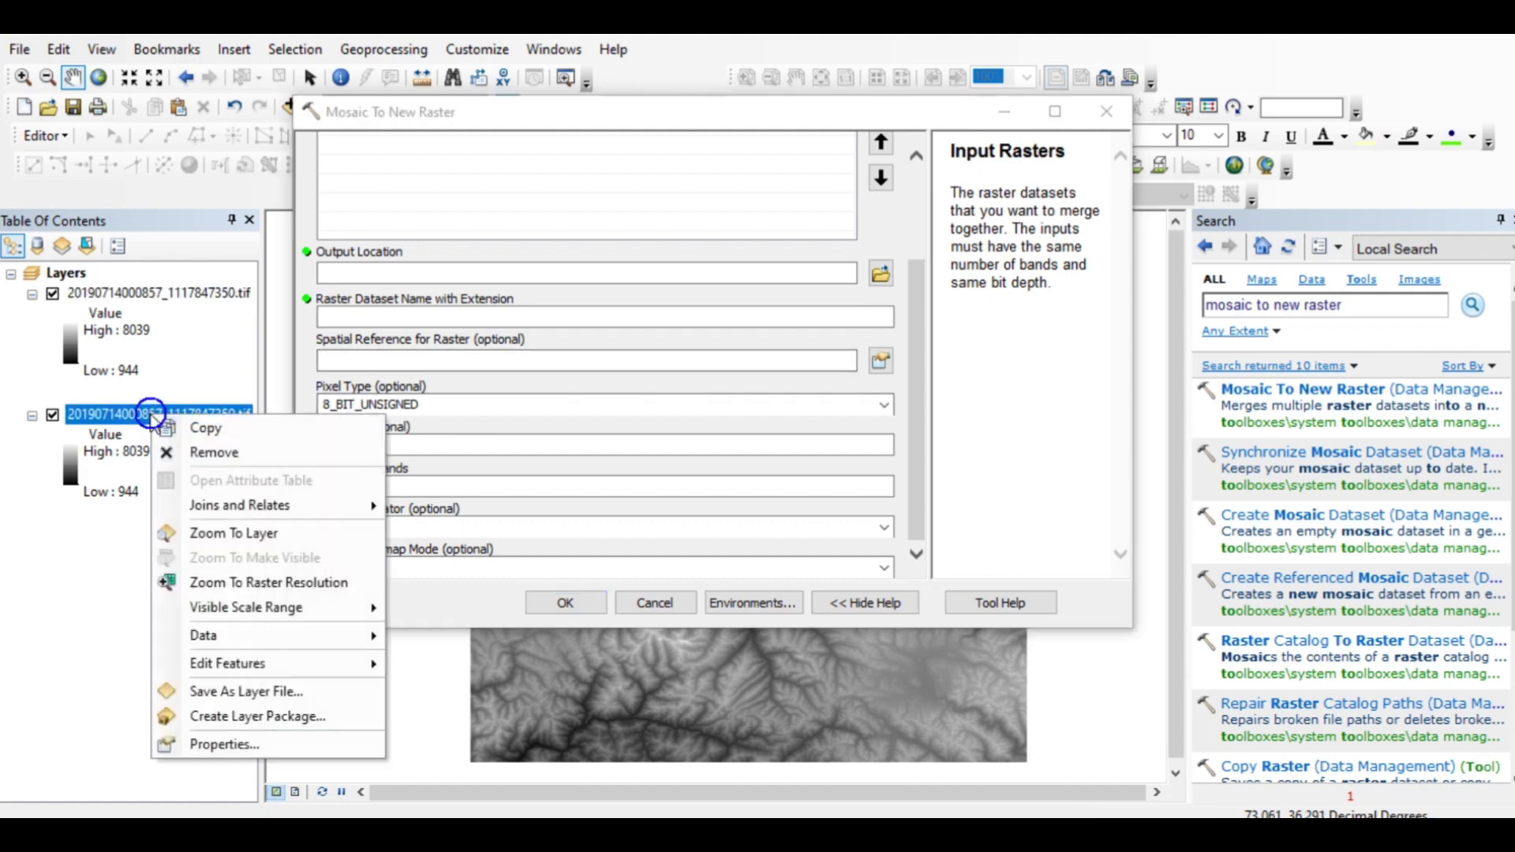
left_click(229, 744)
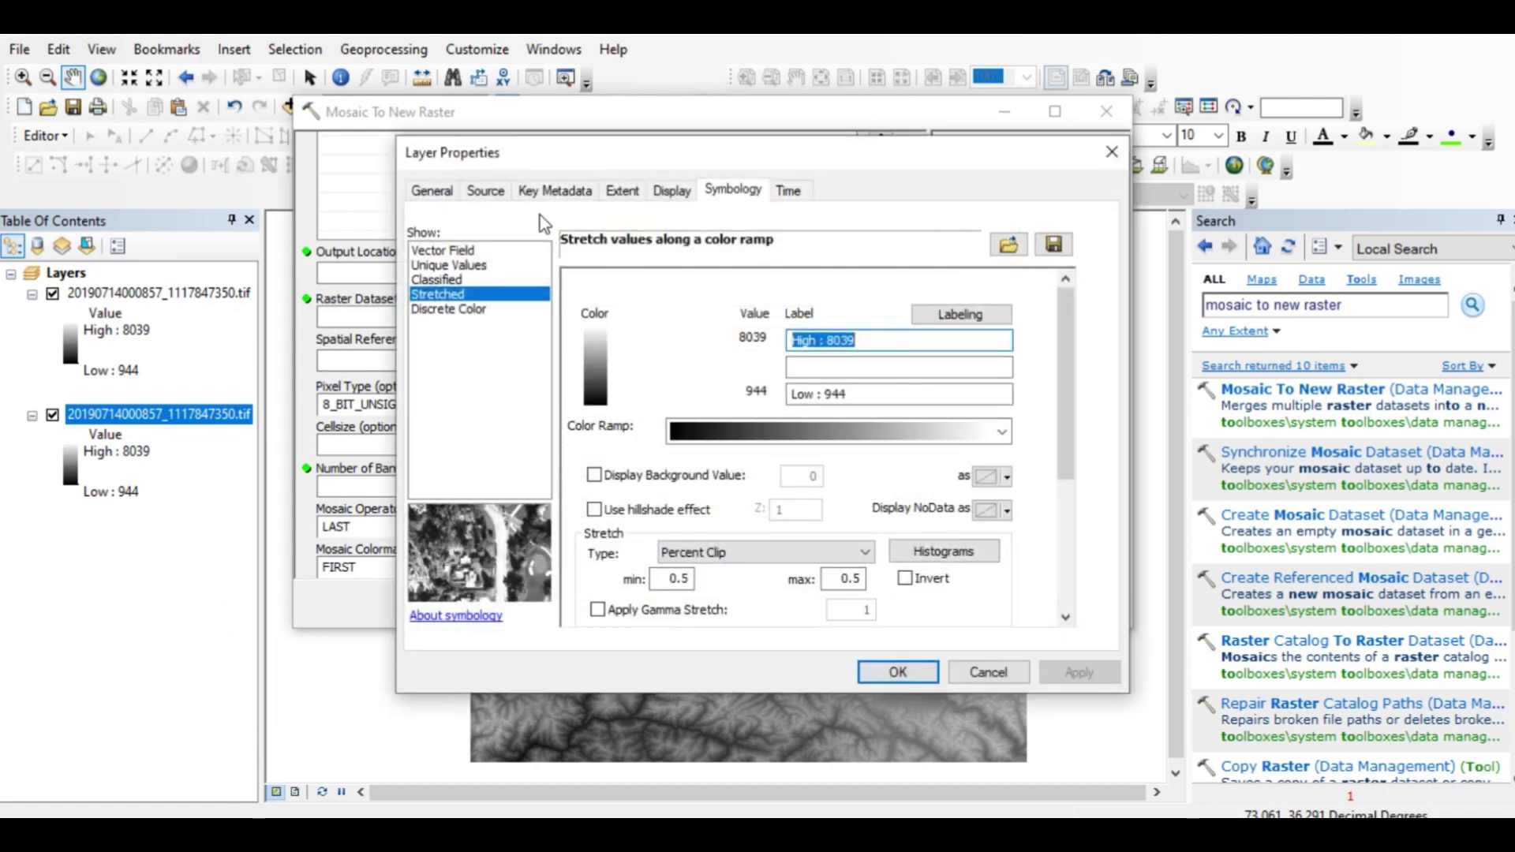
left_click(484, 190)
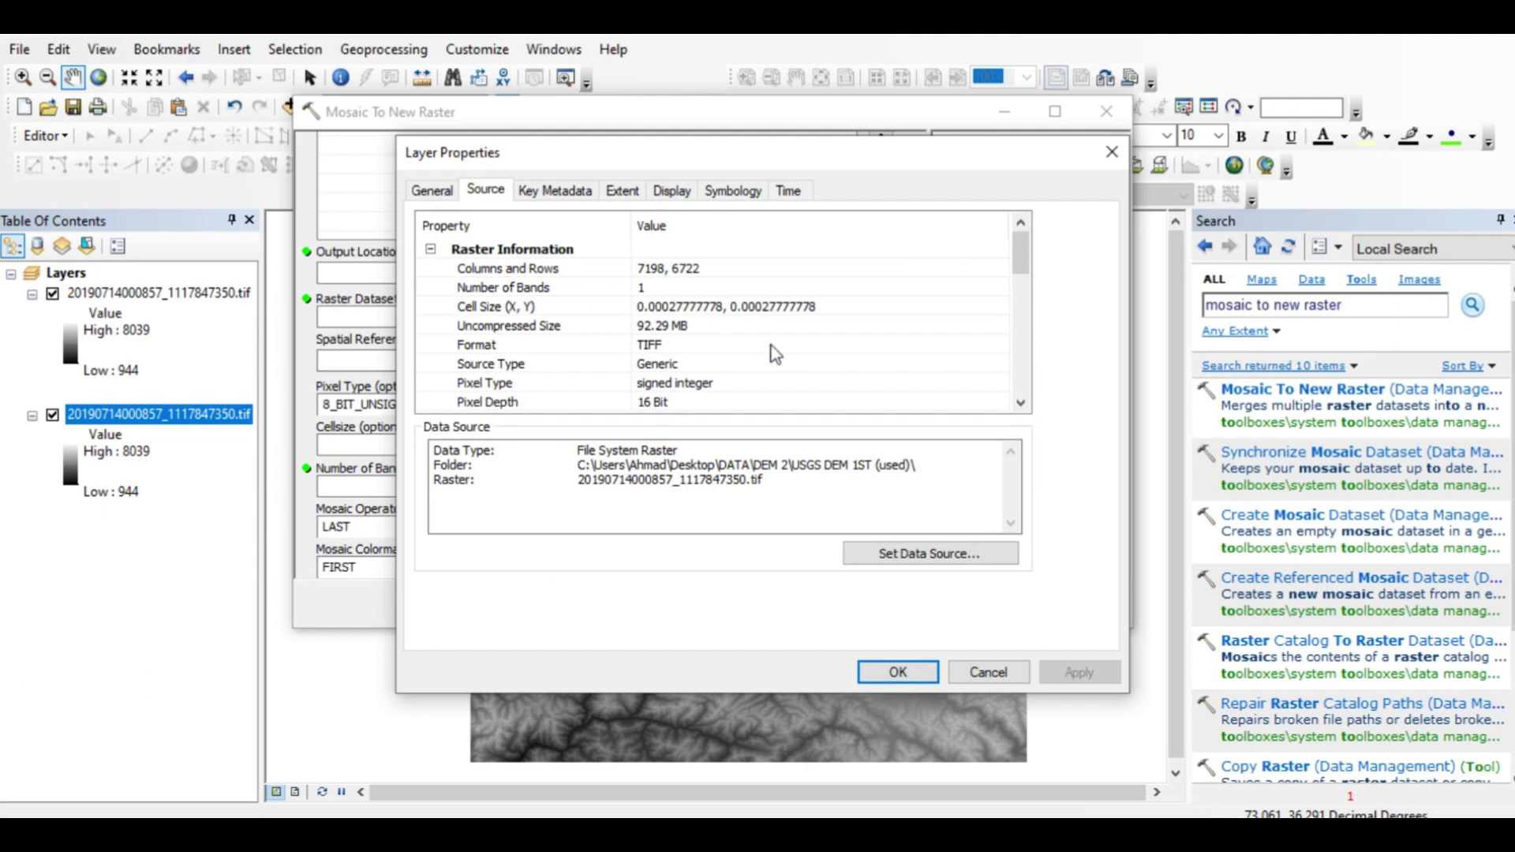
left_click(899, 672)
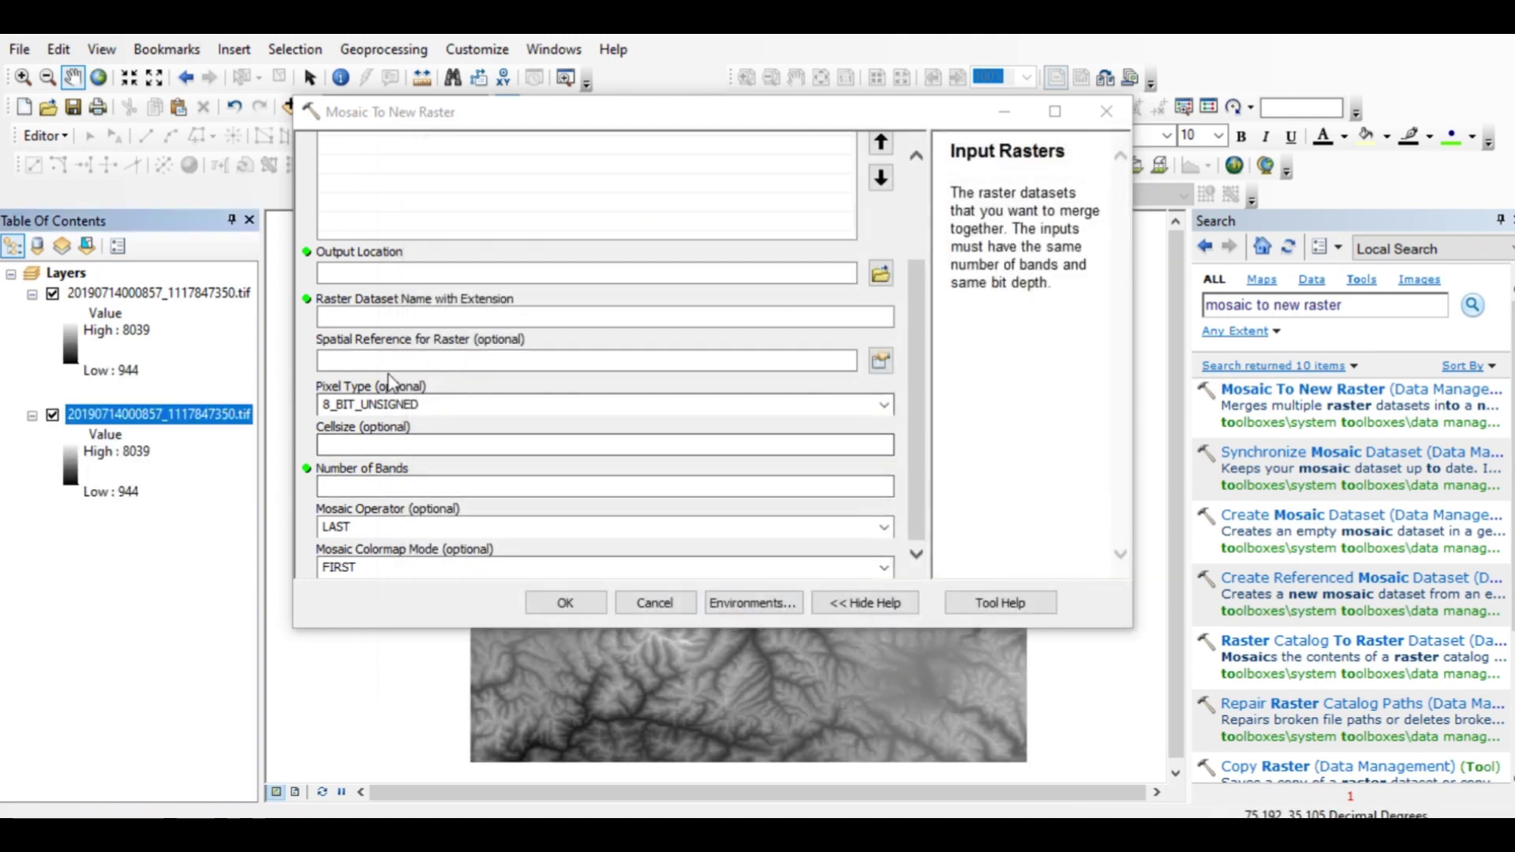
Set the Number of Bands of the output mosaic to 1
left_click(446, 486)
type("1")
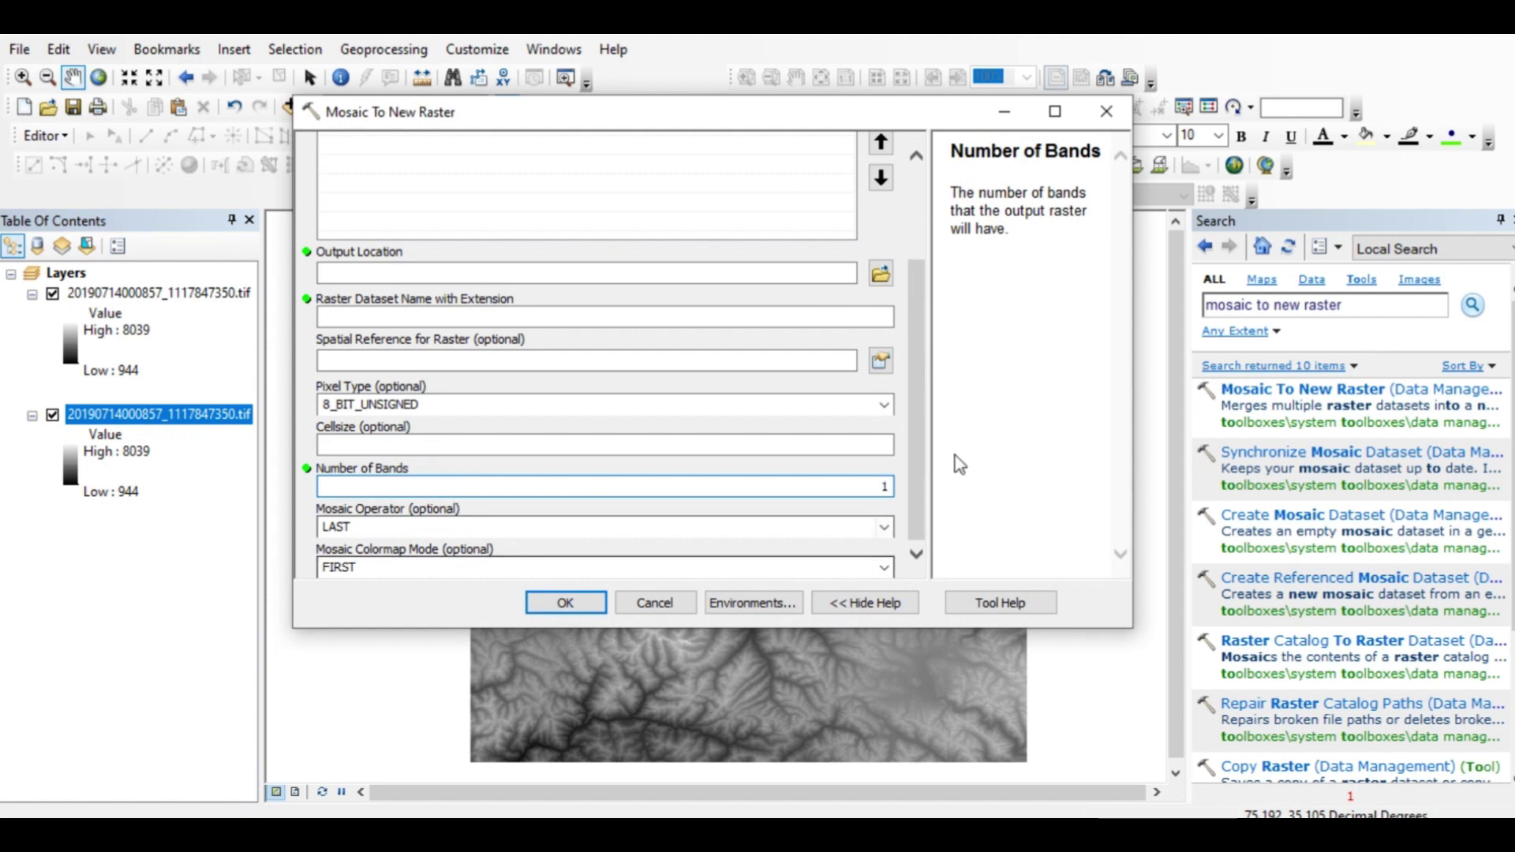
left_click(947, 425)
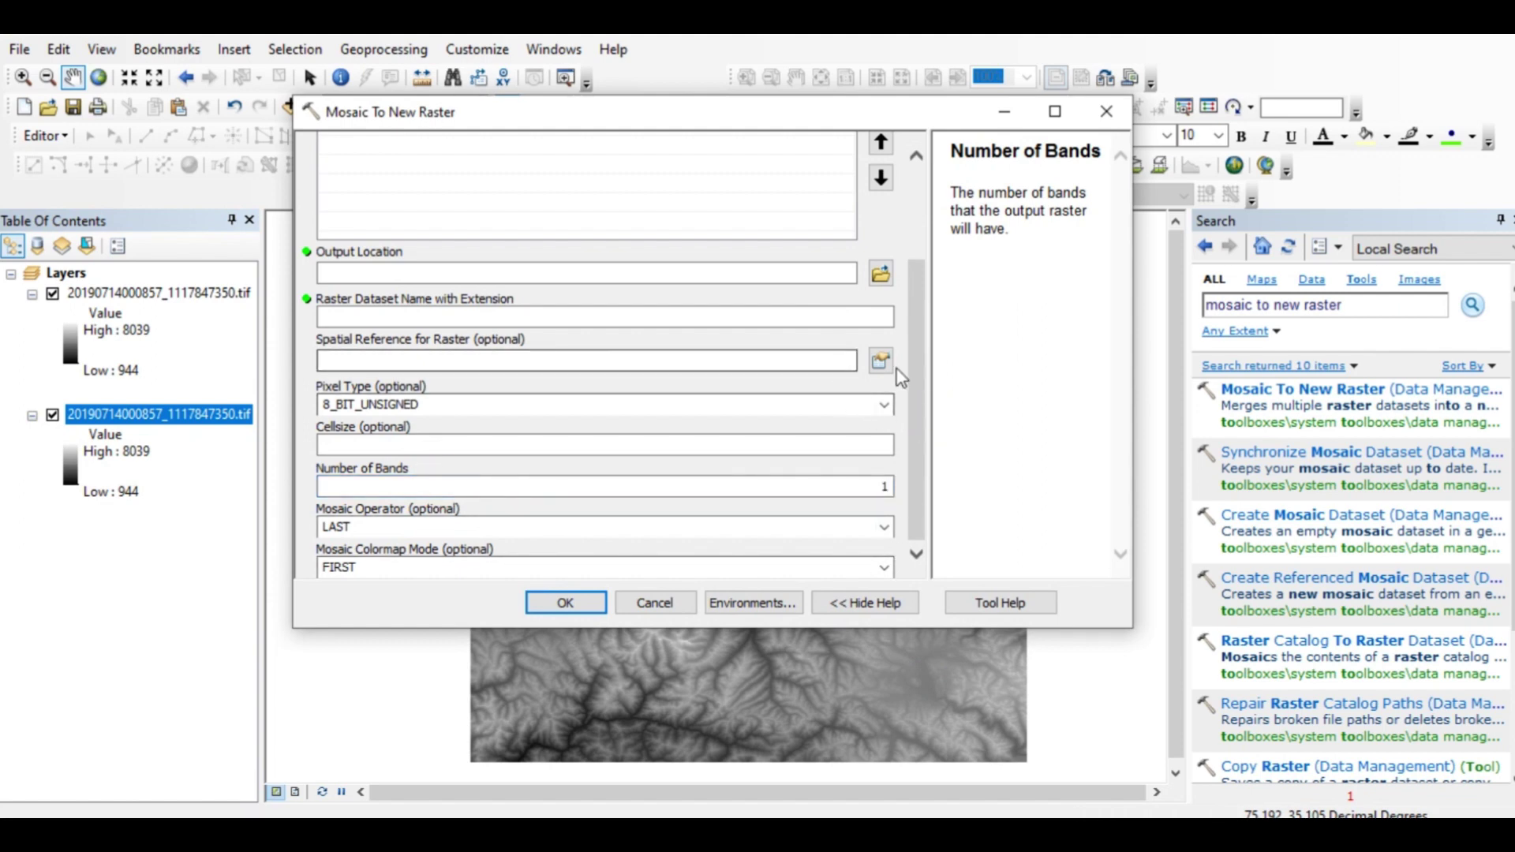
Browse for the mosaic's output location and create a folder named Mosaic inside the Desktop's Experiment folder
left_click_drag(909, 357, 913, 285)
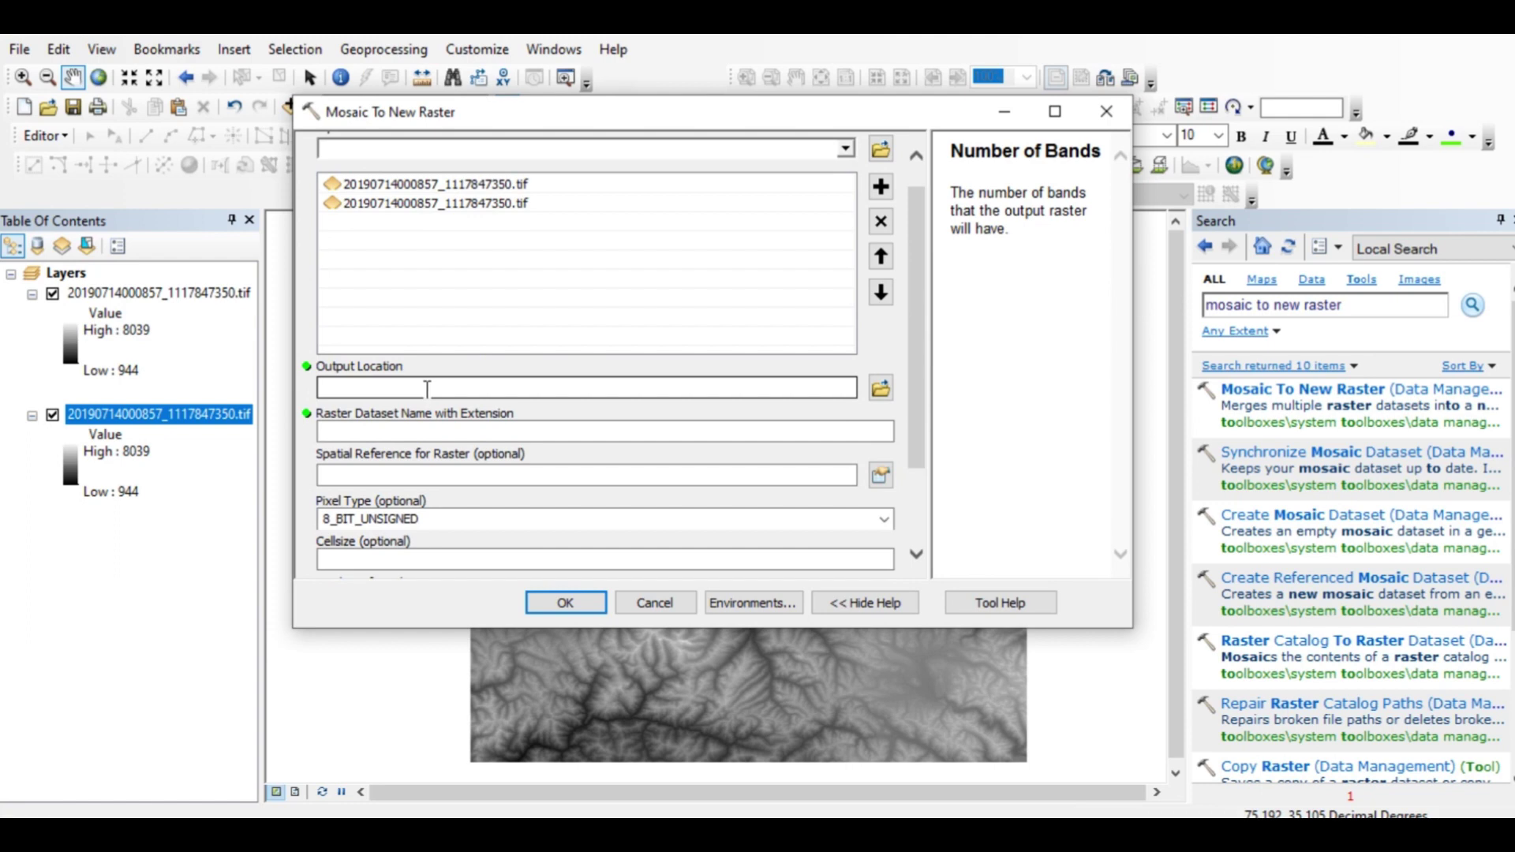
left_click(882, 388)
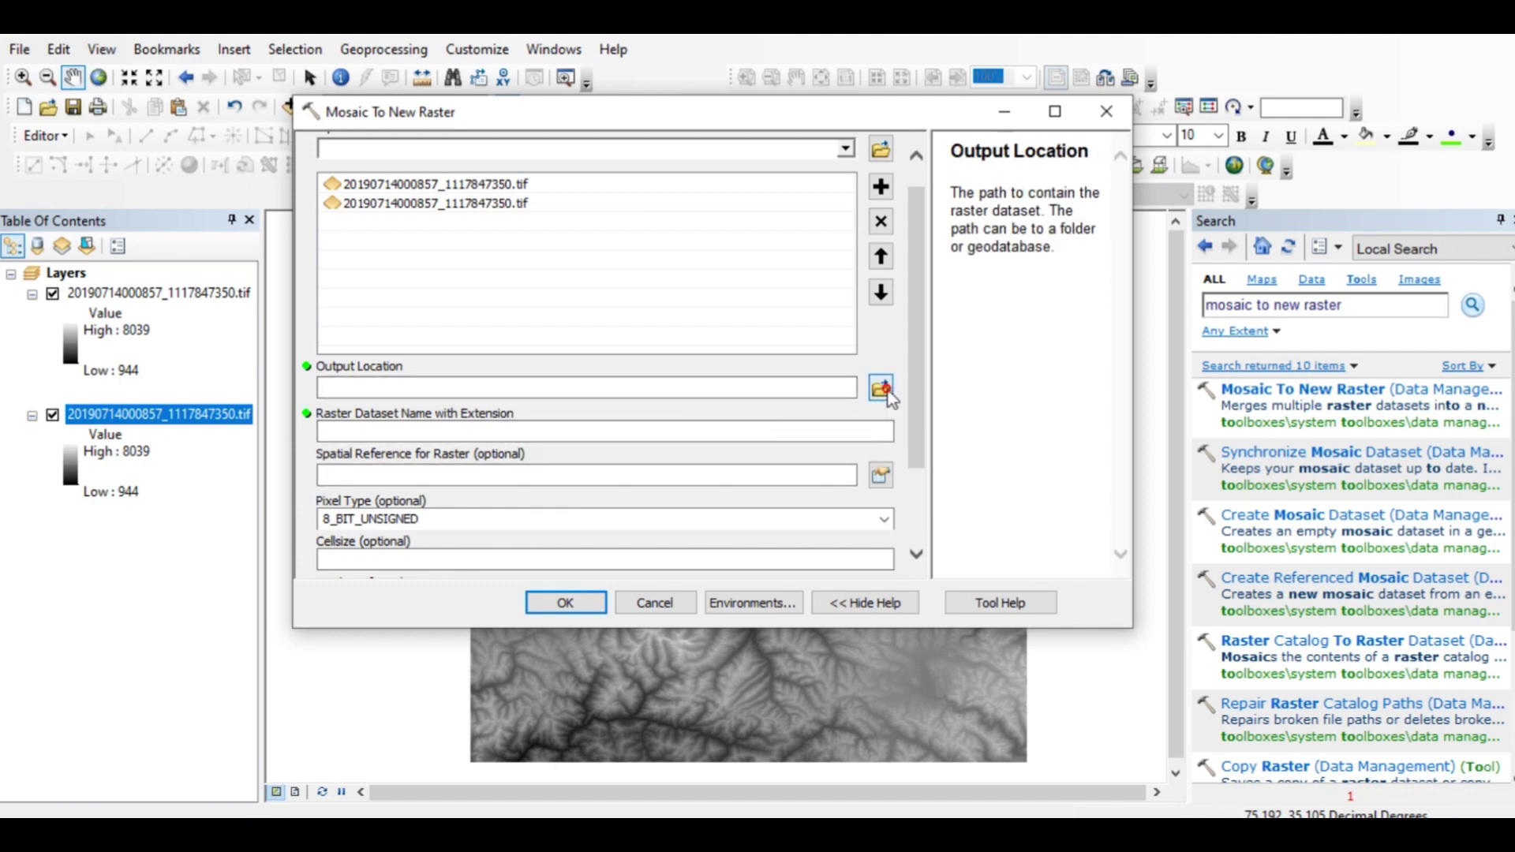
left_click(710, 227)
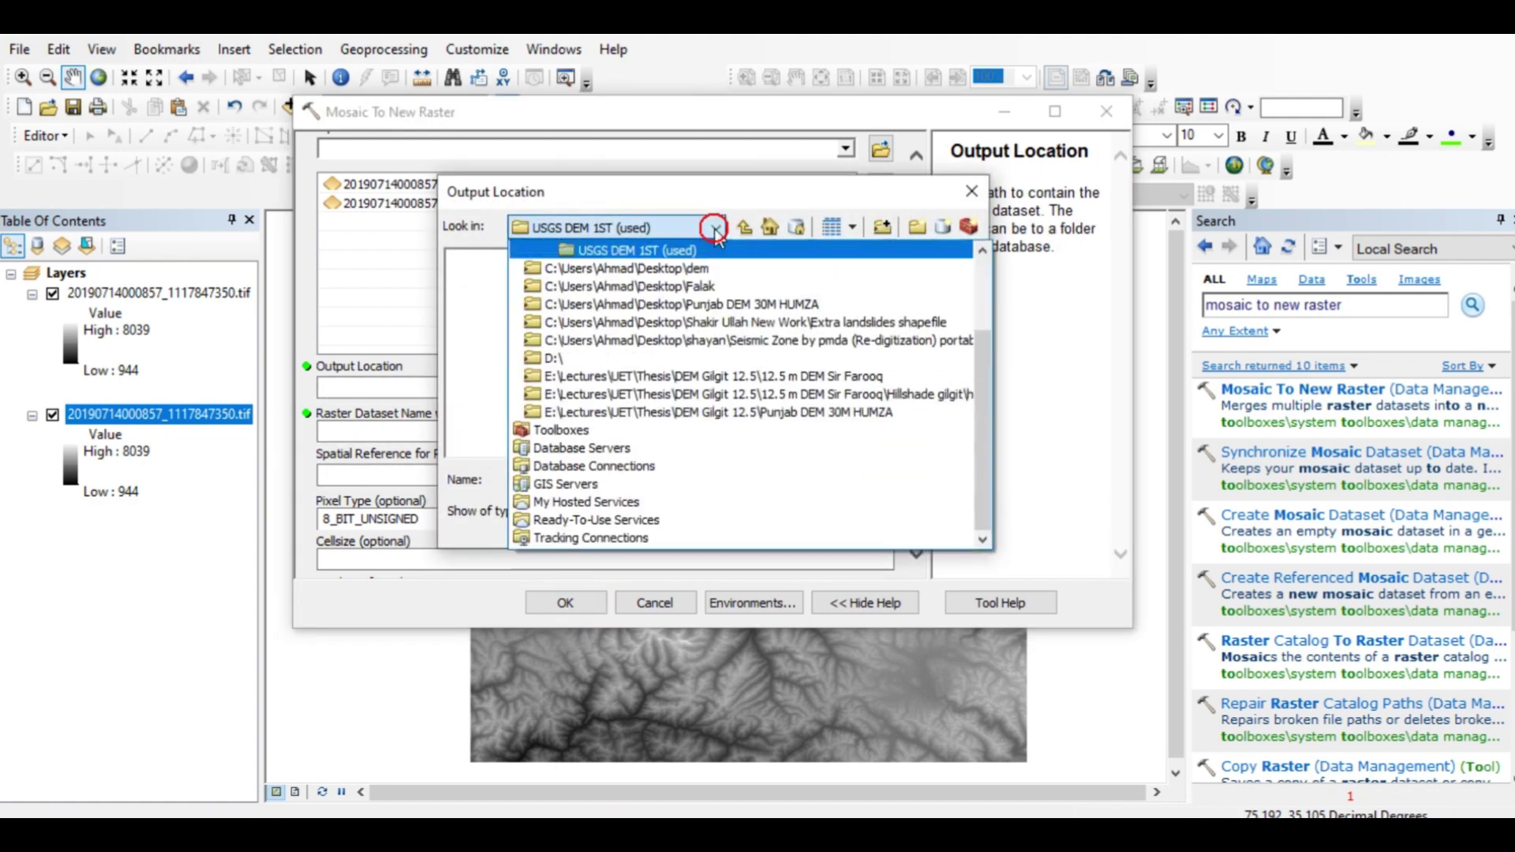
scroll(676, 316, "up", 2)
left_click(676, 316)
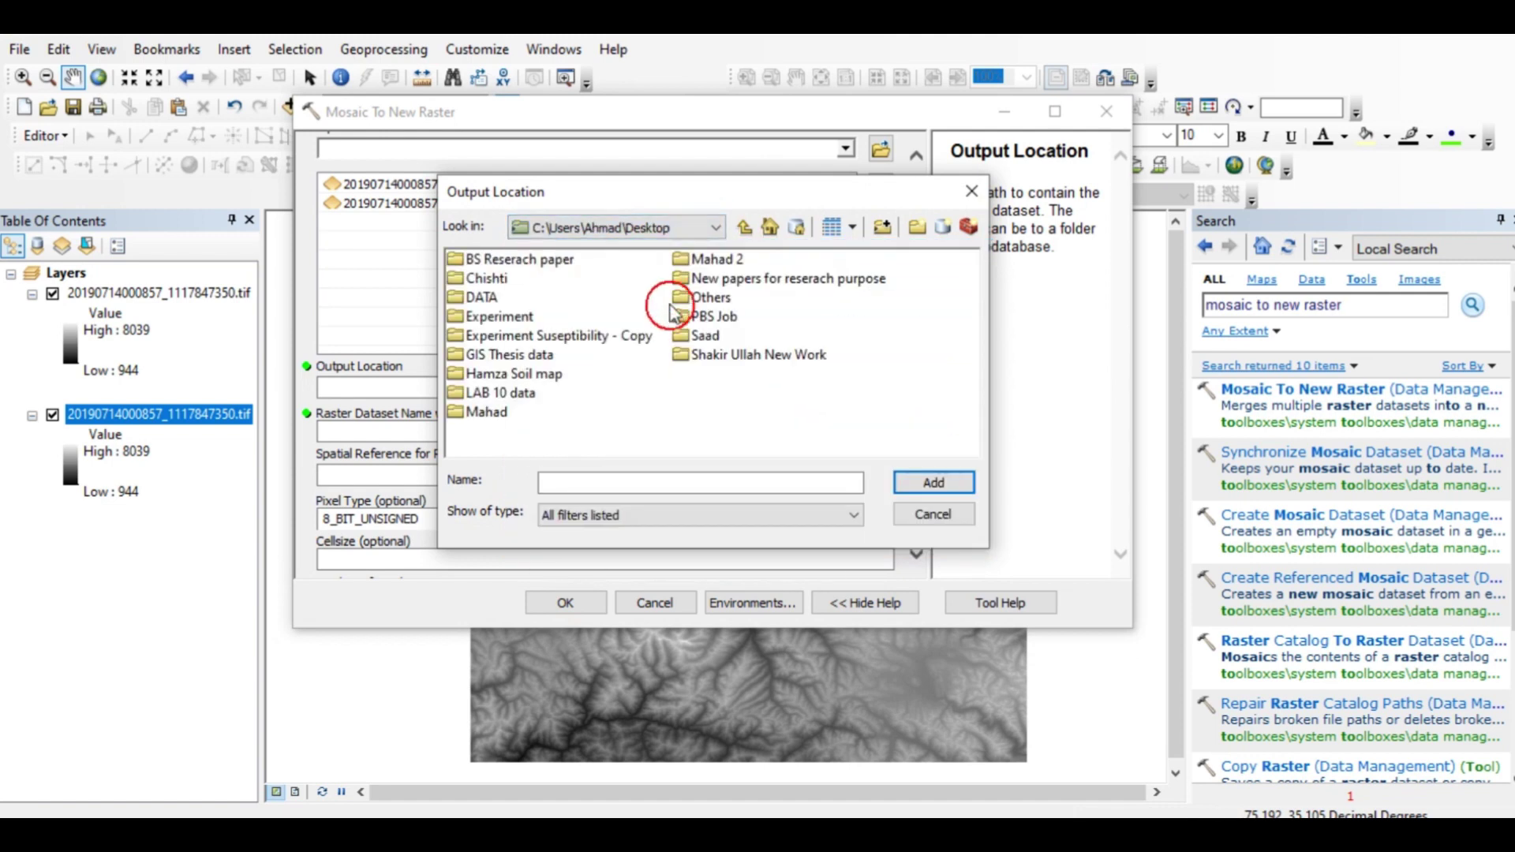
double_click(509, 315)
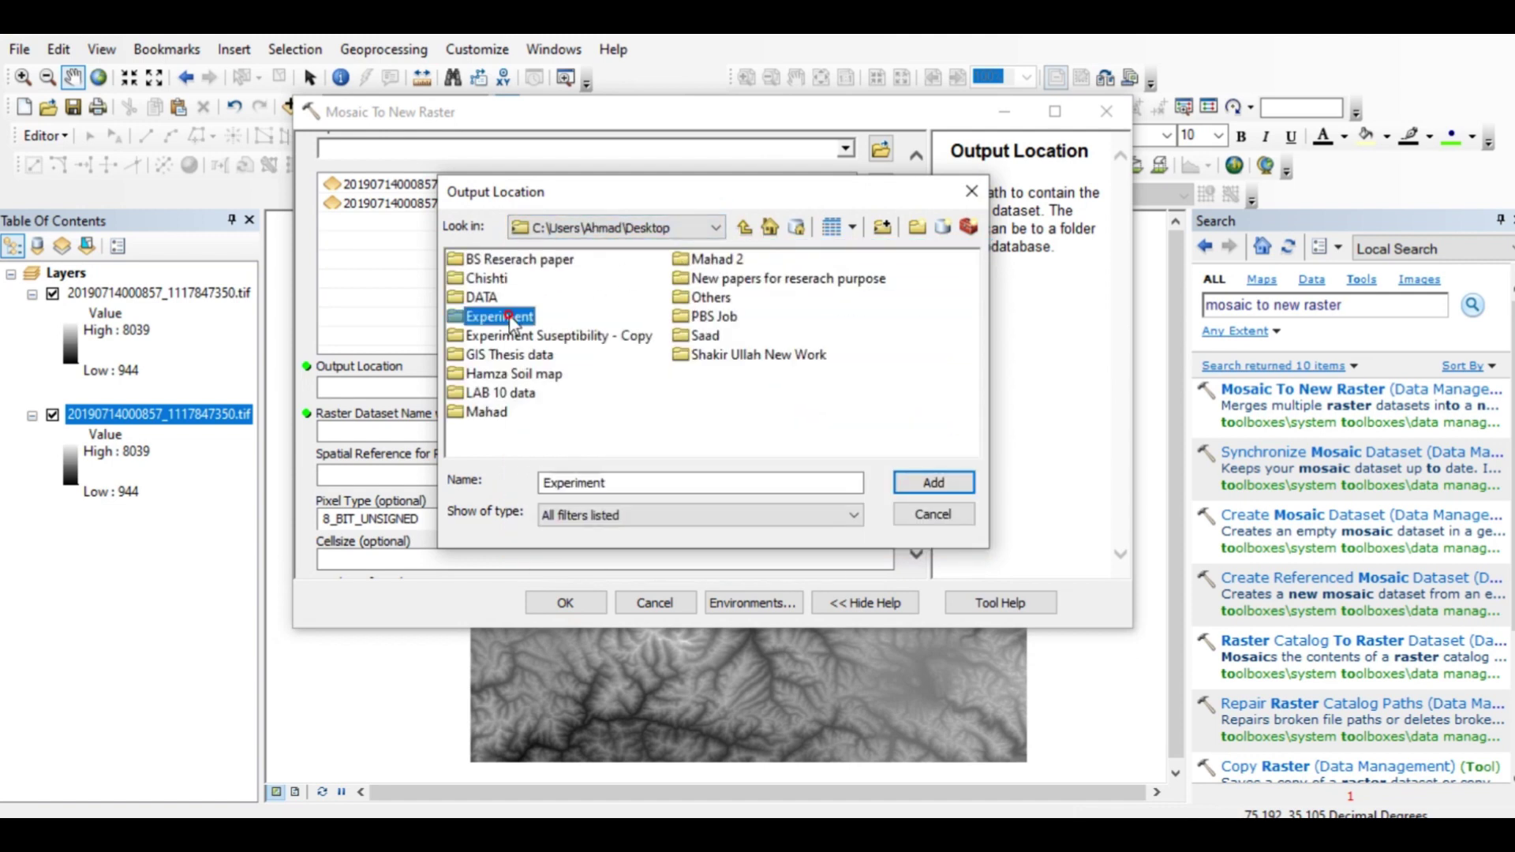
left_click(908, 226)
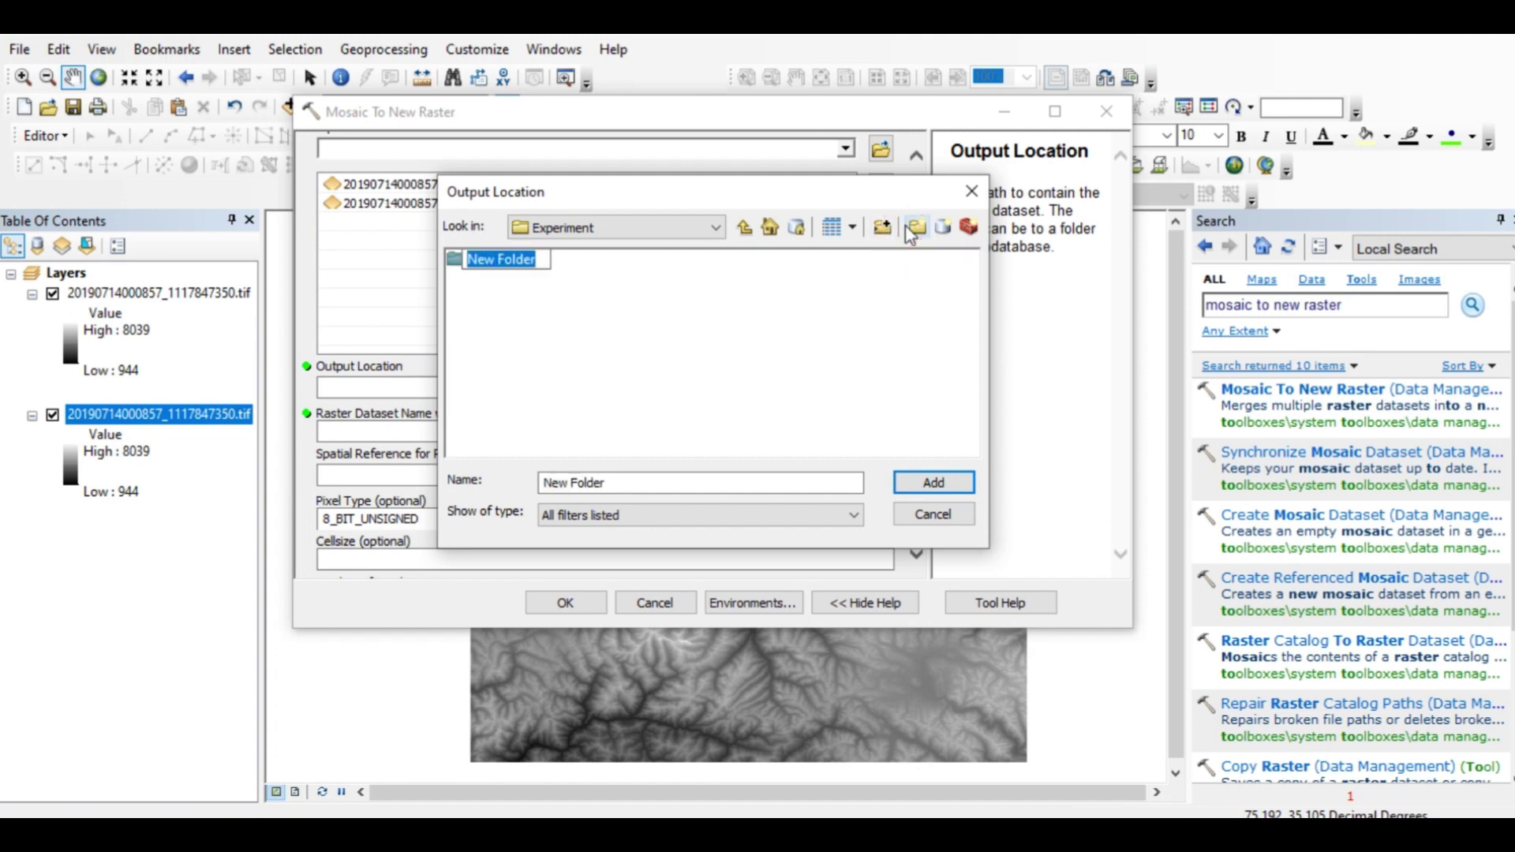
type("Mosaic")
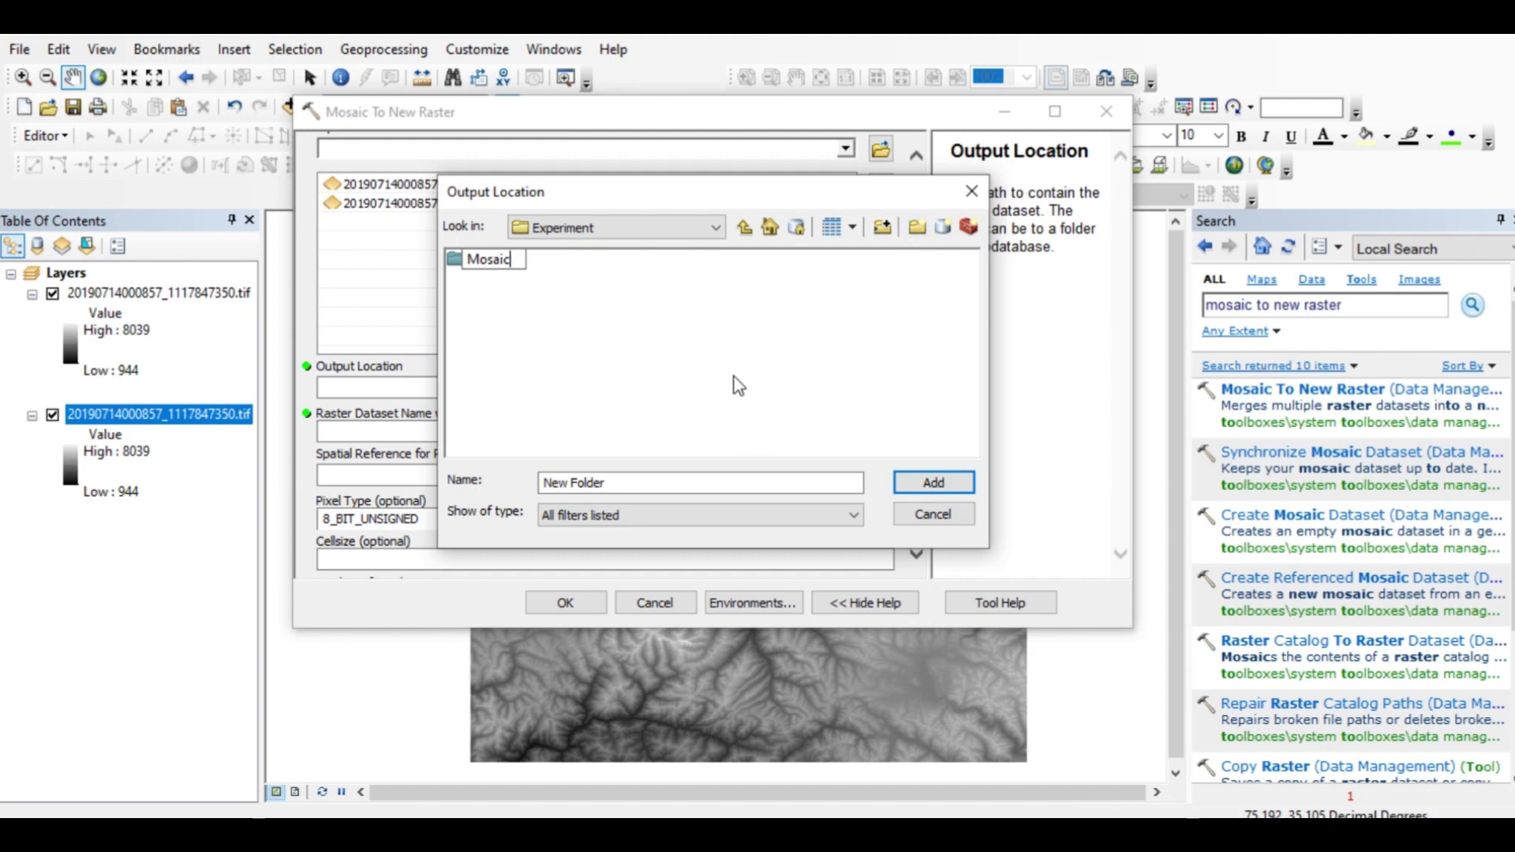
left_click(753, 323)
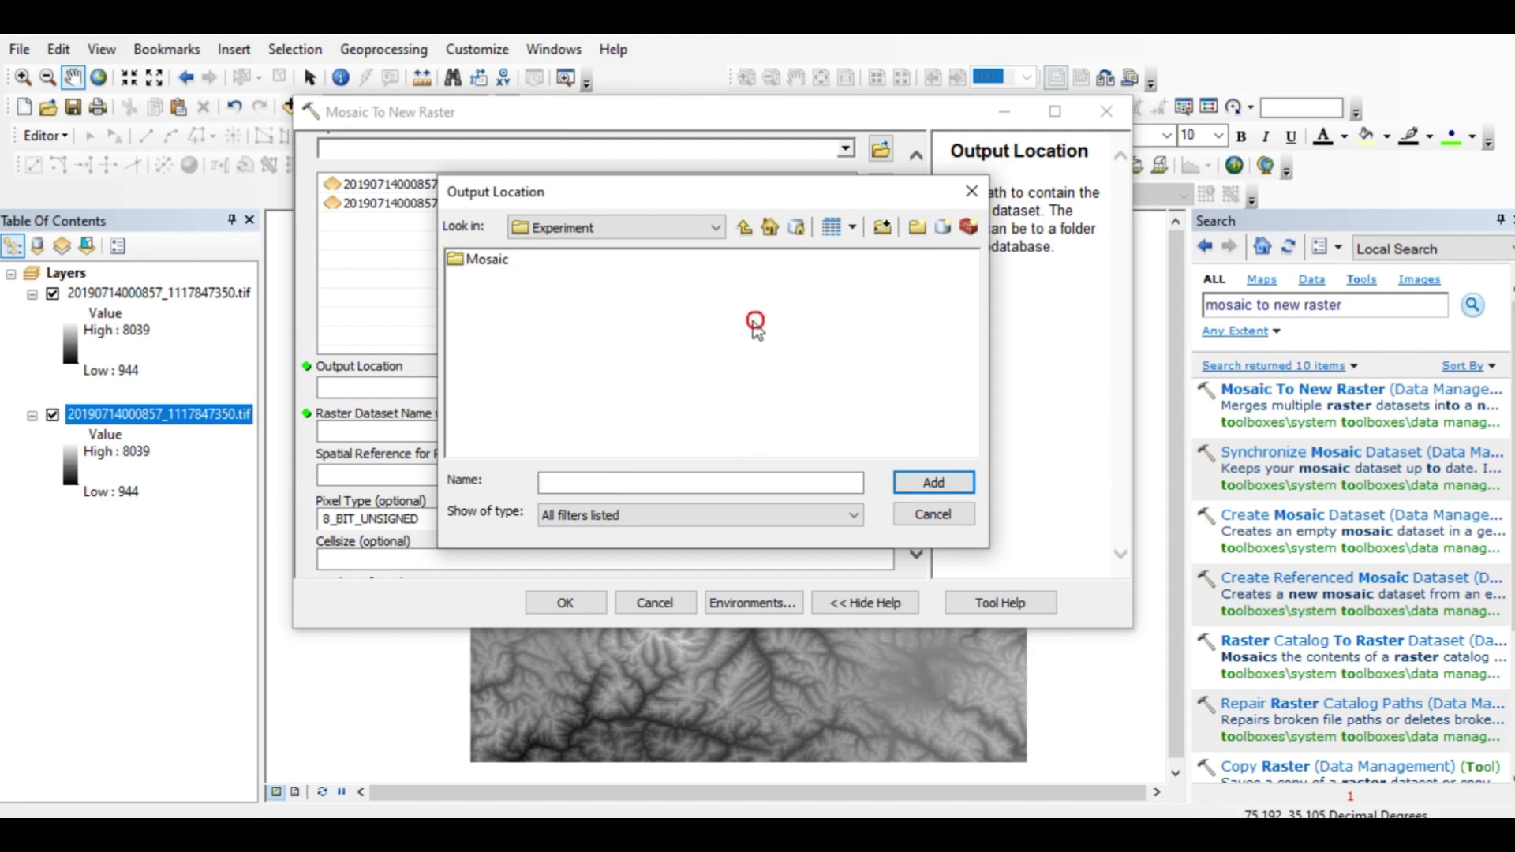
Set the Mosaic folder inside Experiment as the output location of the new raster
double_click(484, 262)
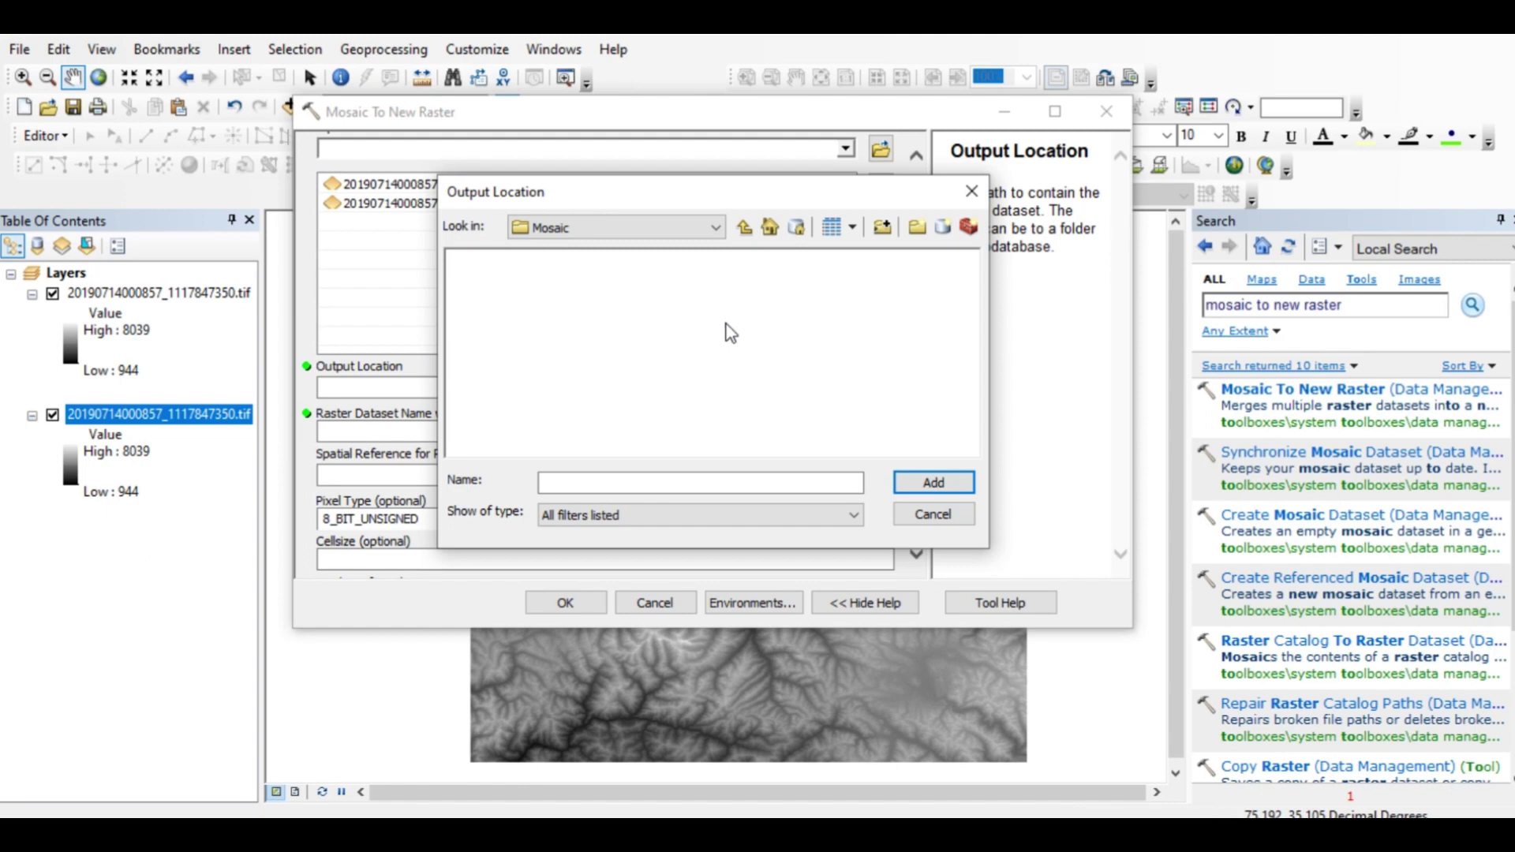
left_click(744, 228)
left_click(489, 261)
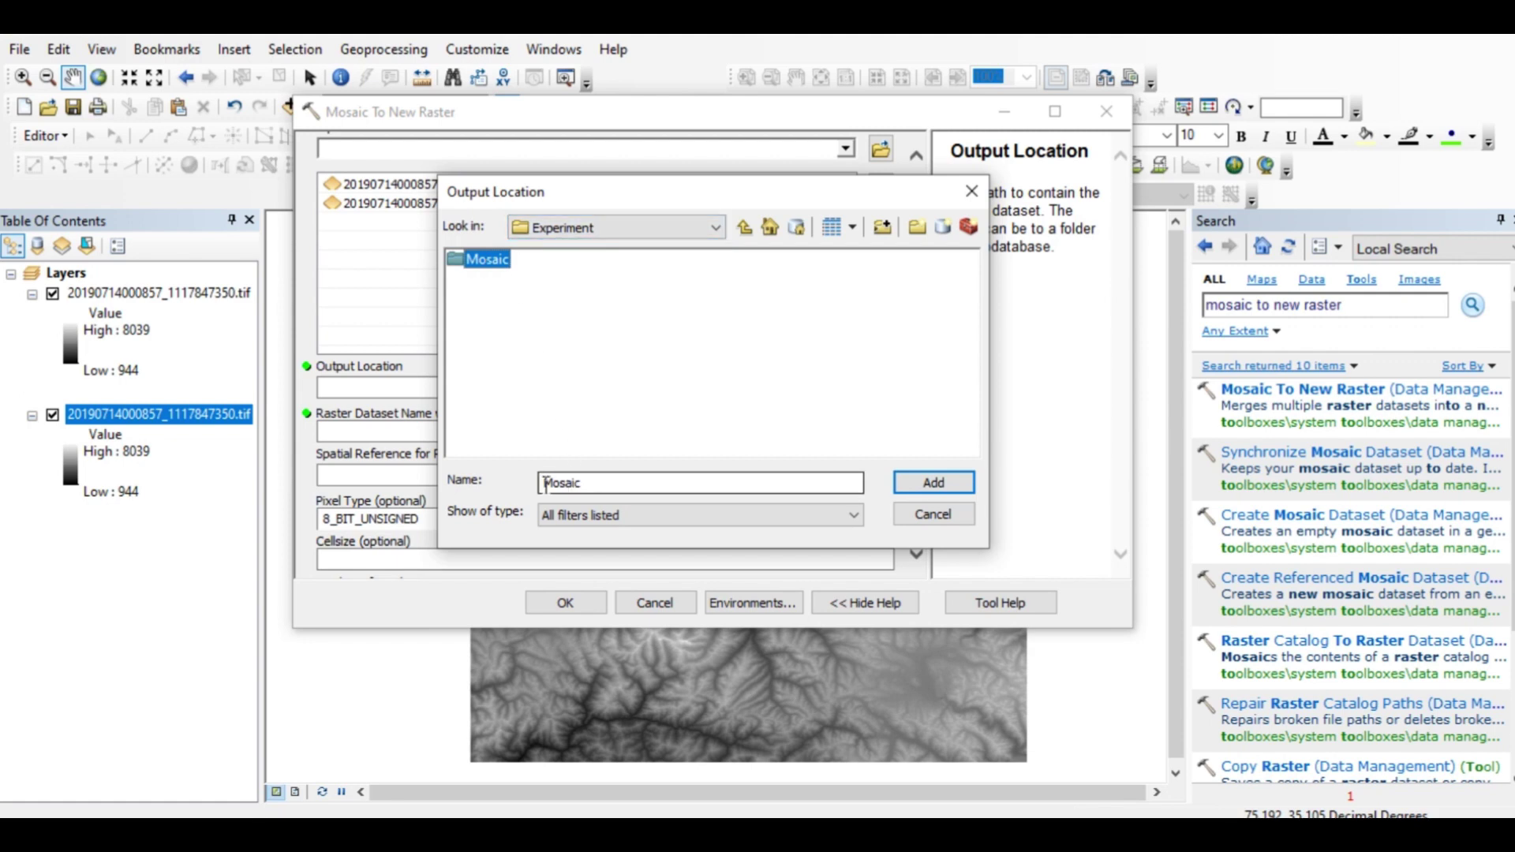
left_click(941, 482)
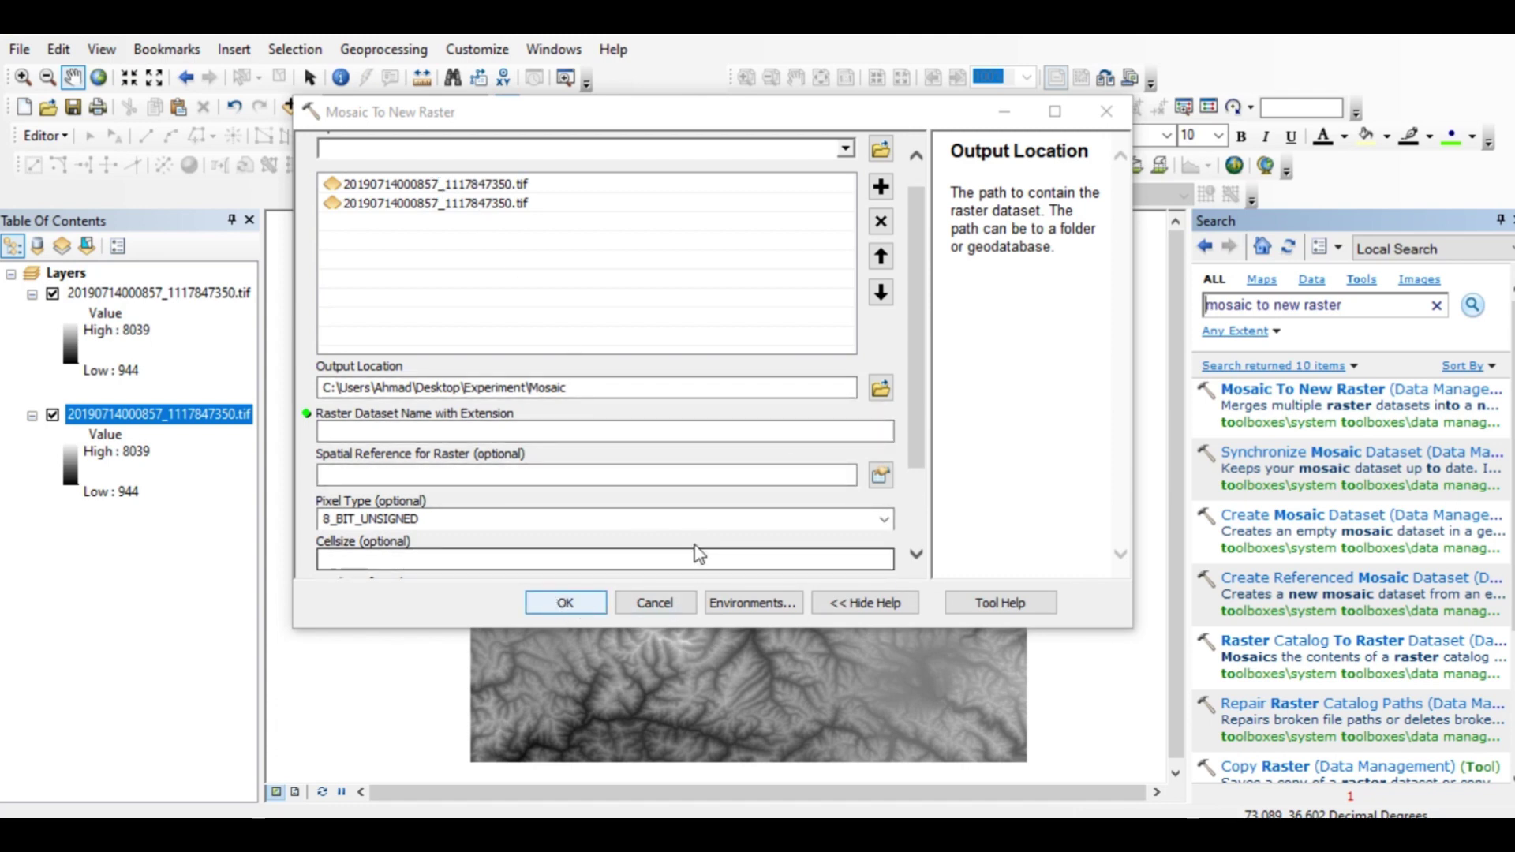
Close the Mosaic To New Raster tool without running it and remove the lower duplicate DEM layer
left_click(1118, 119)
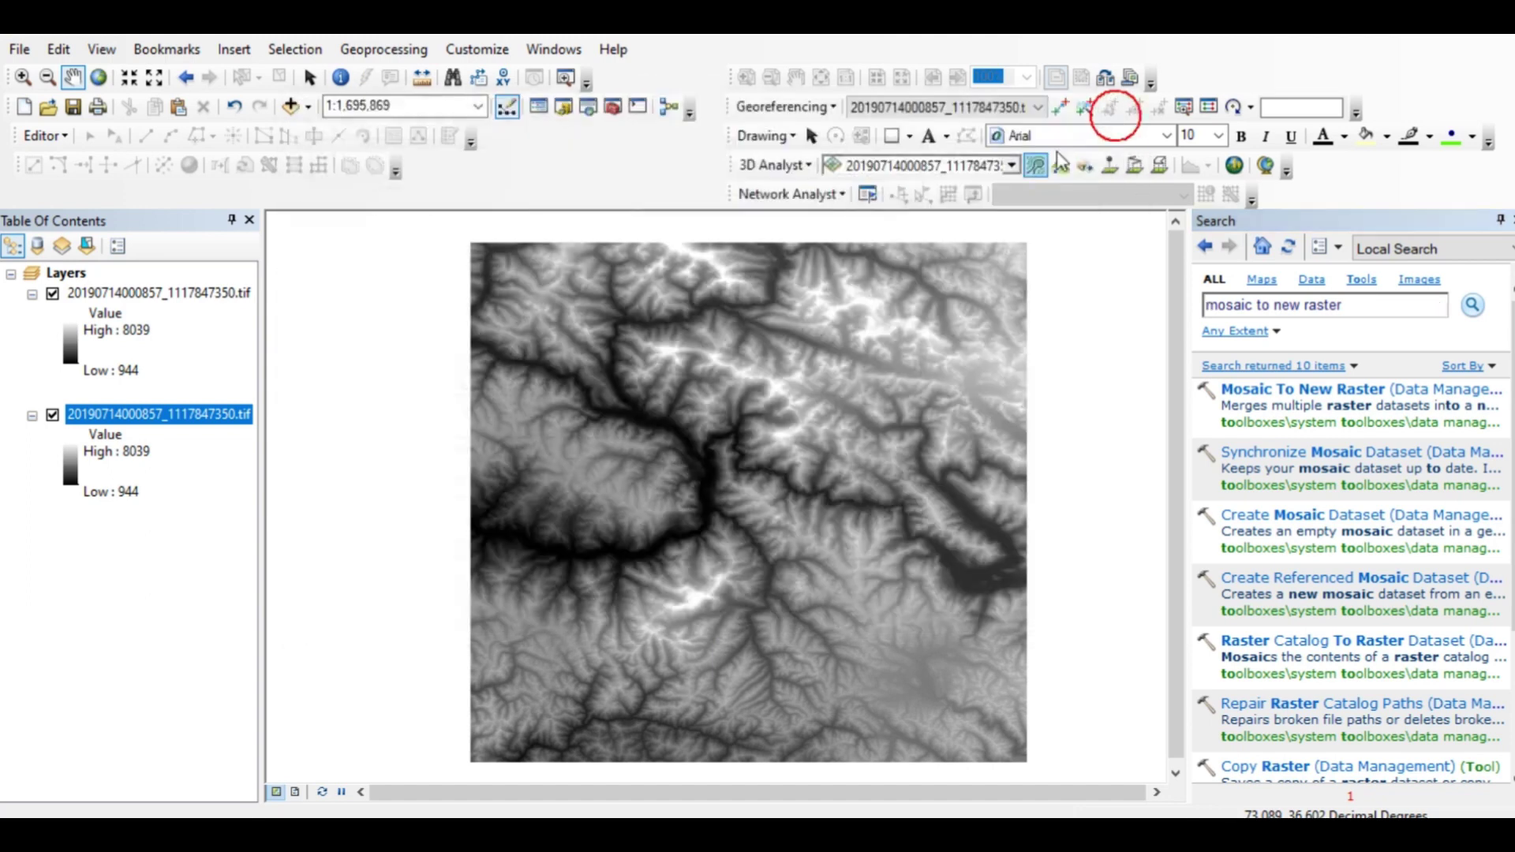
right_click(125, 409)
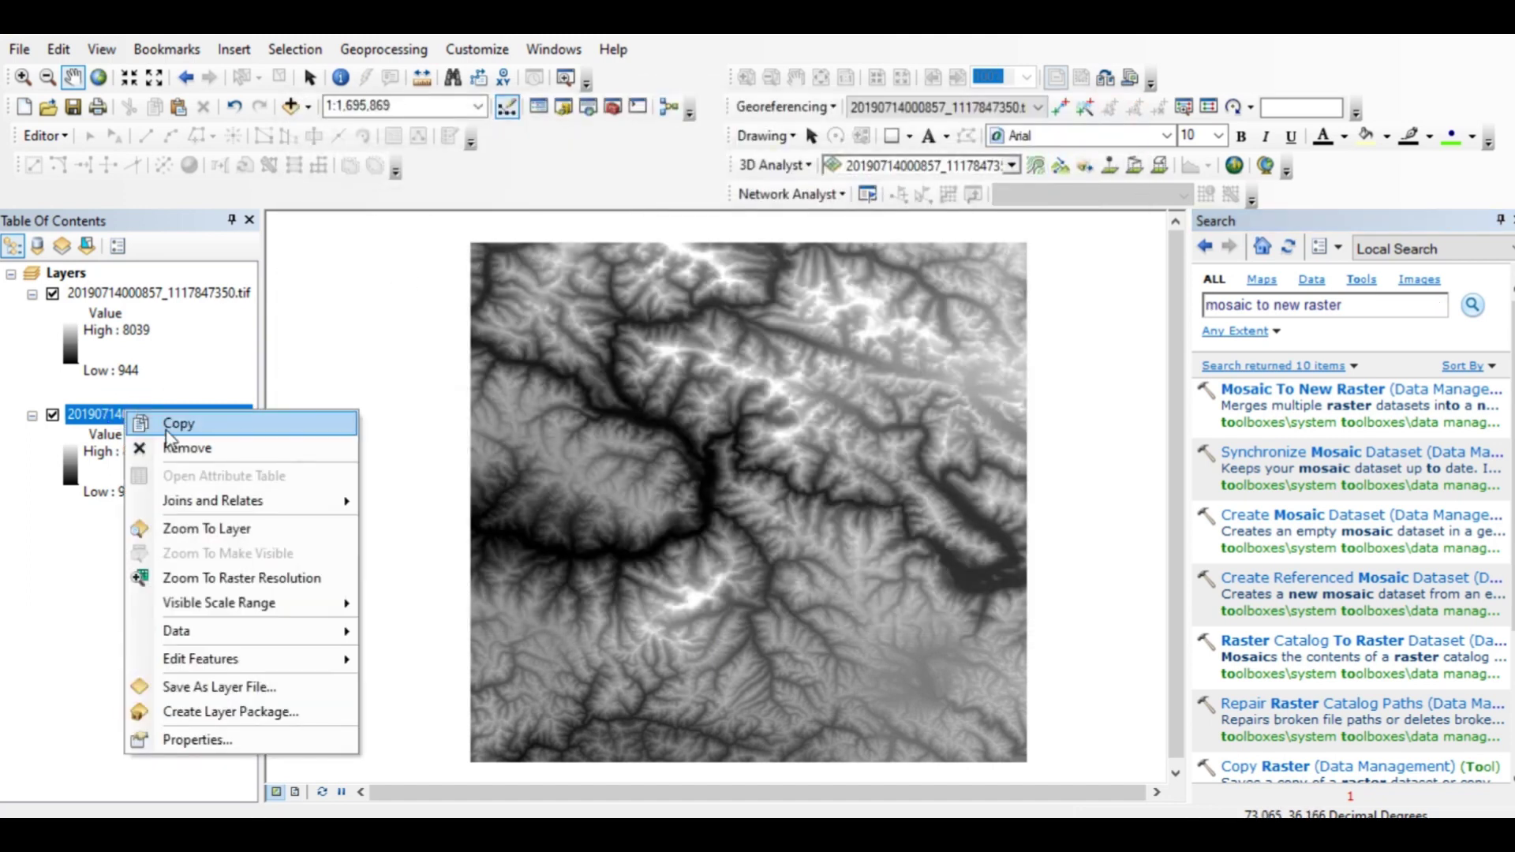
left_click(186, 448)
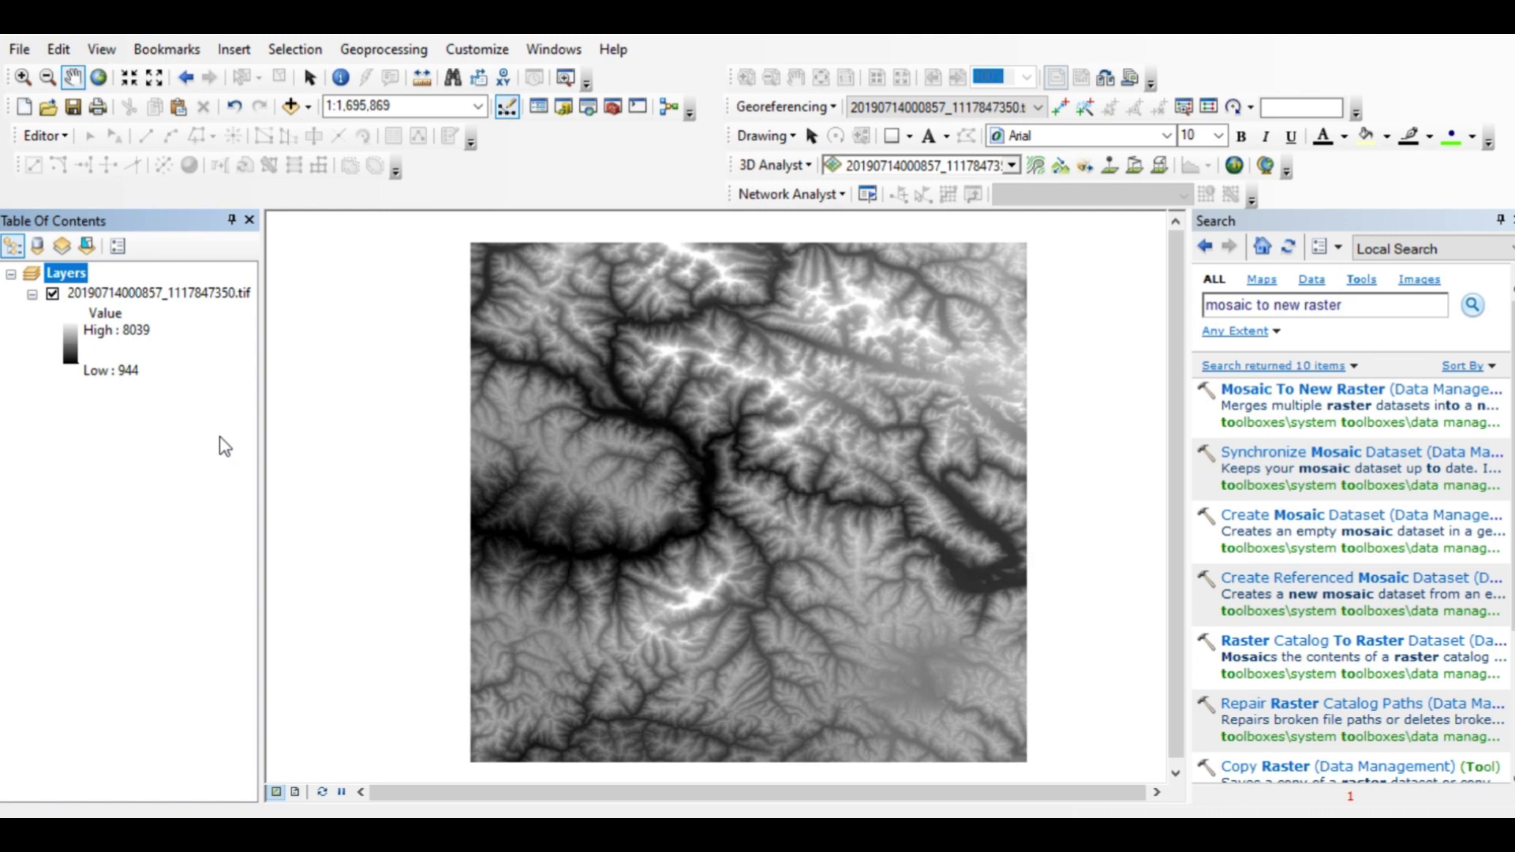
left_click(613, 109)
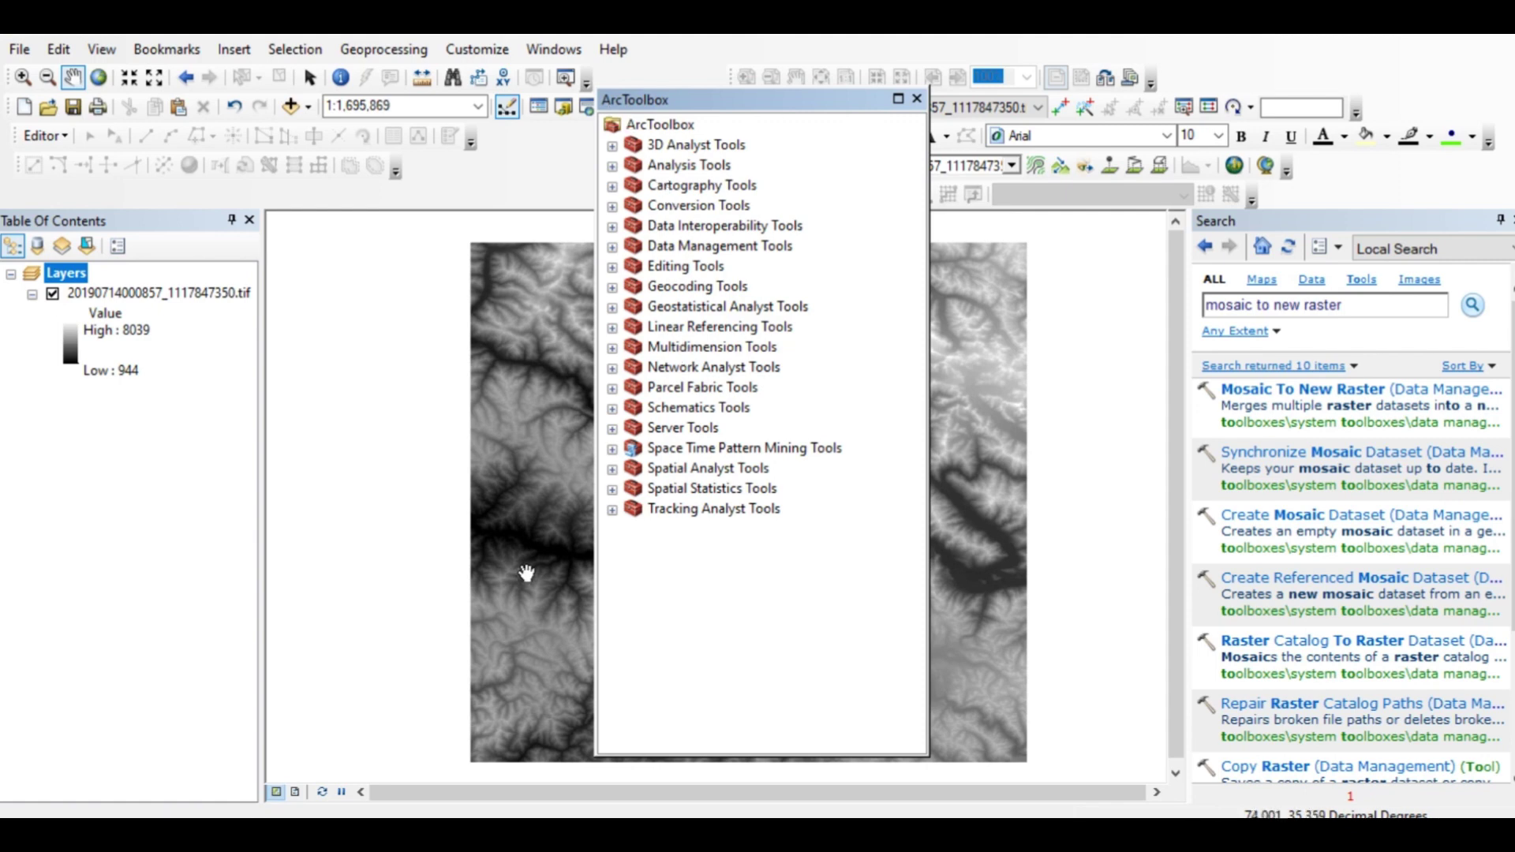
left_click(612, 468)
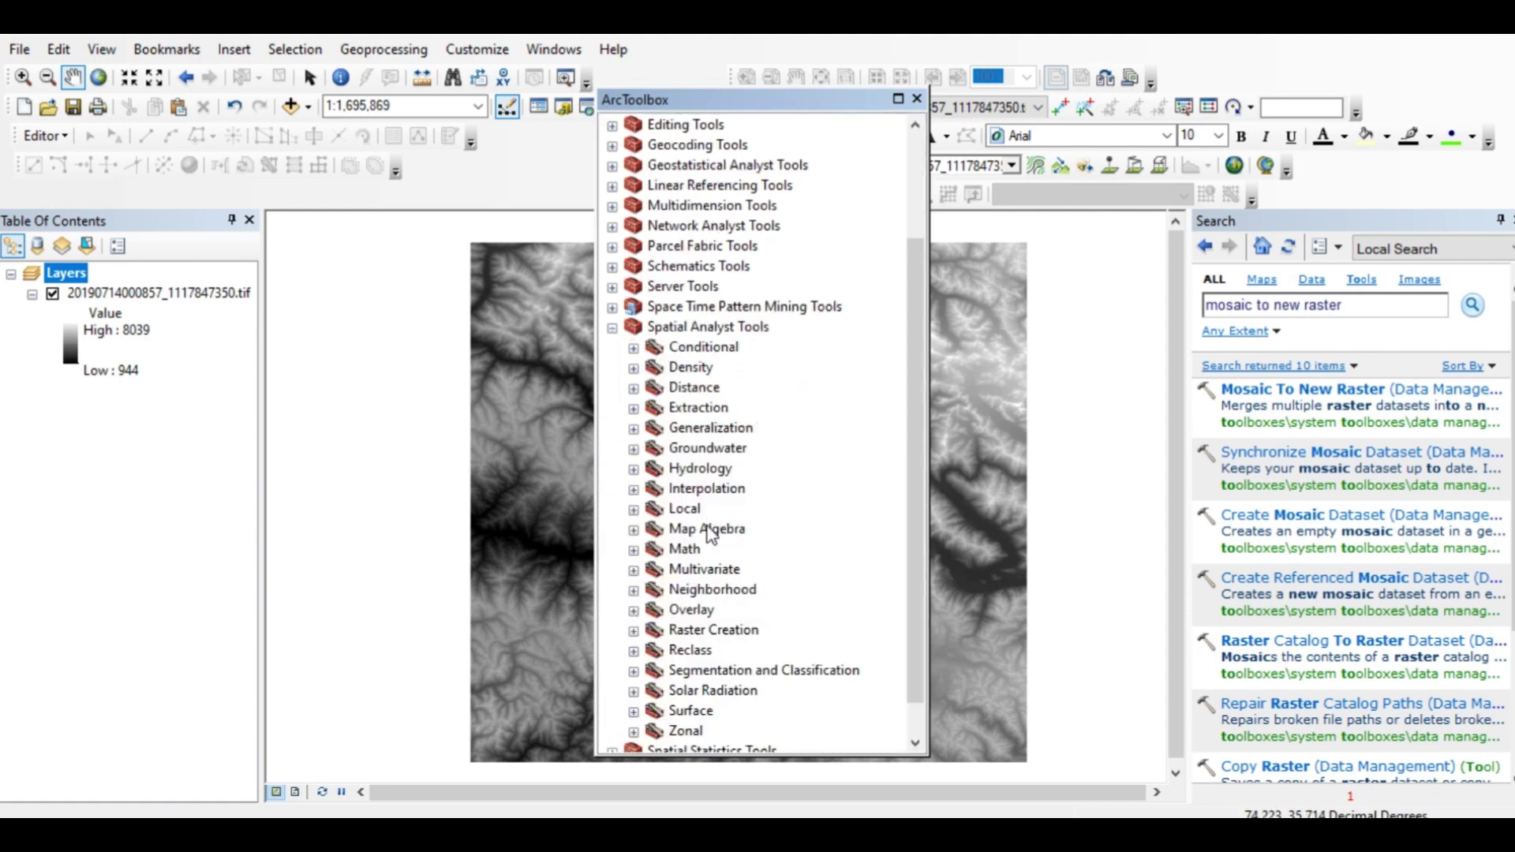
left_click(633, 469)
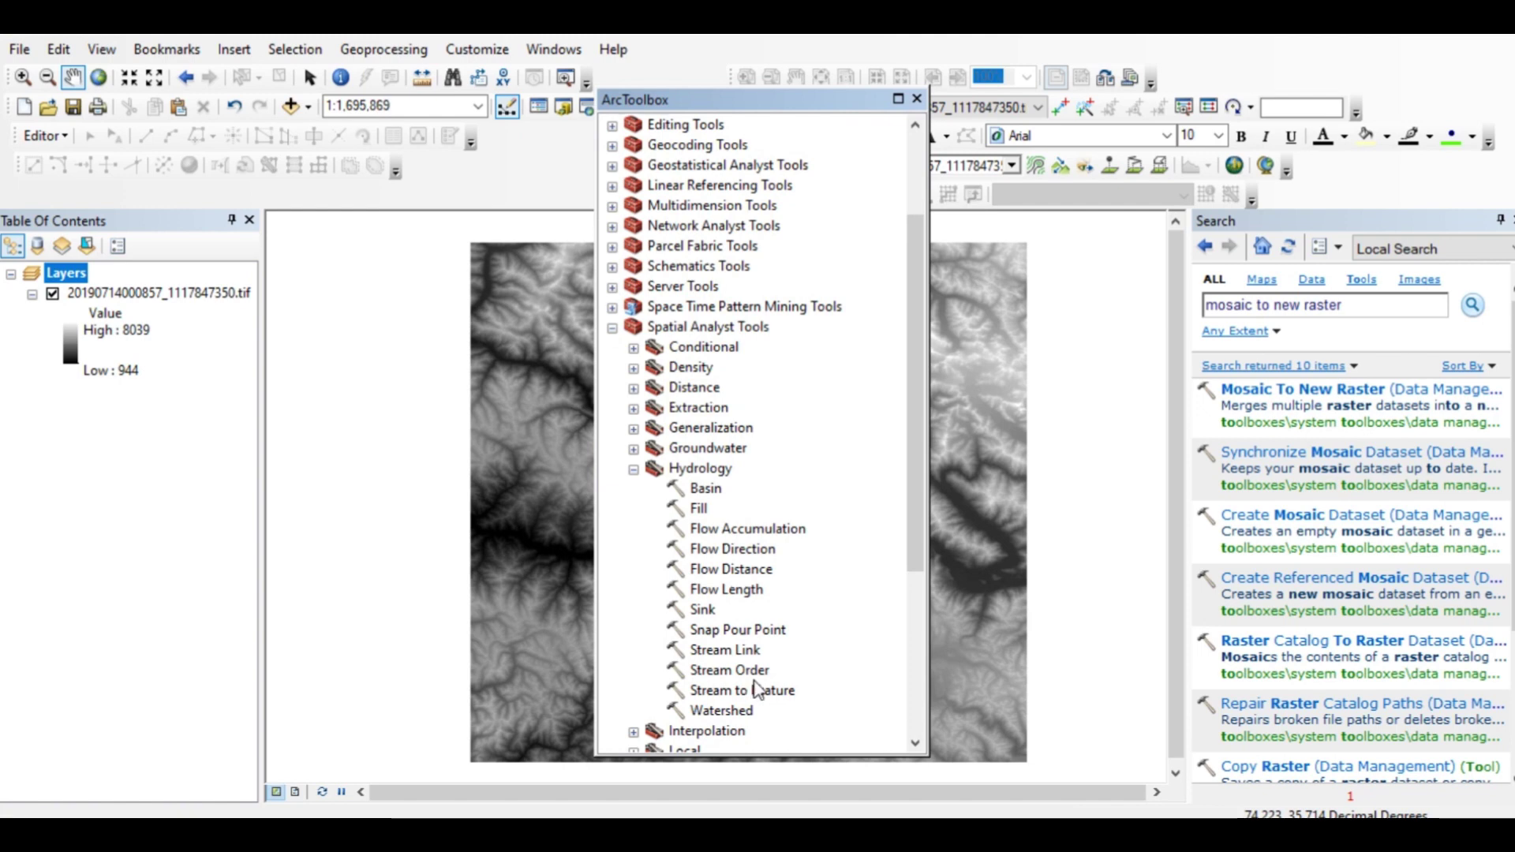
double_click(698, 510)
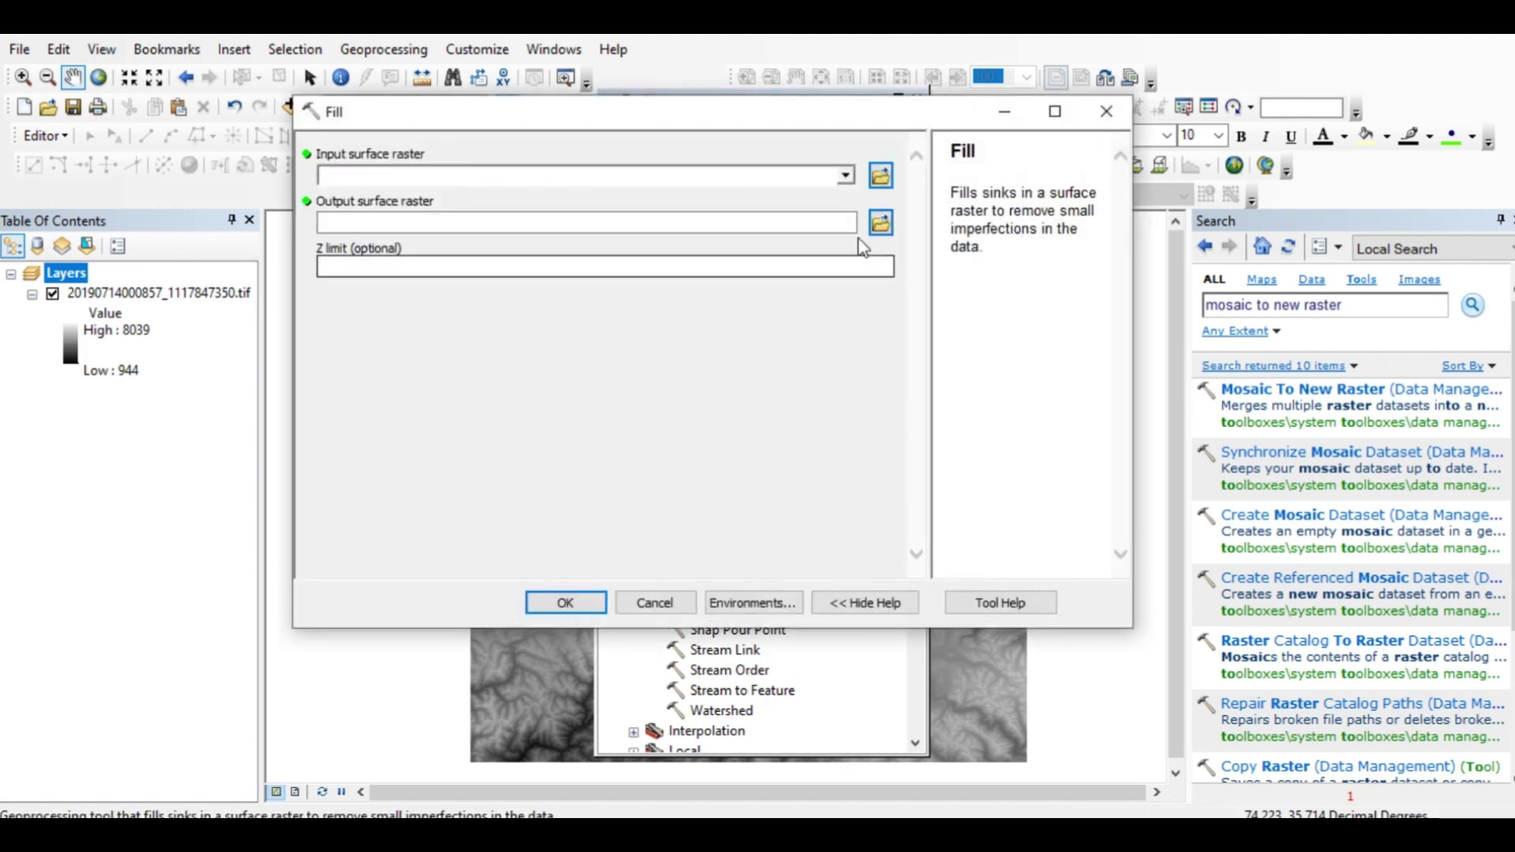
left_click(845, 175)
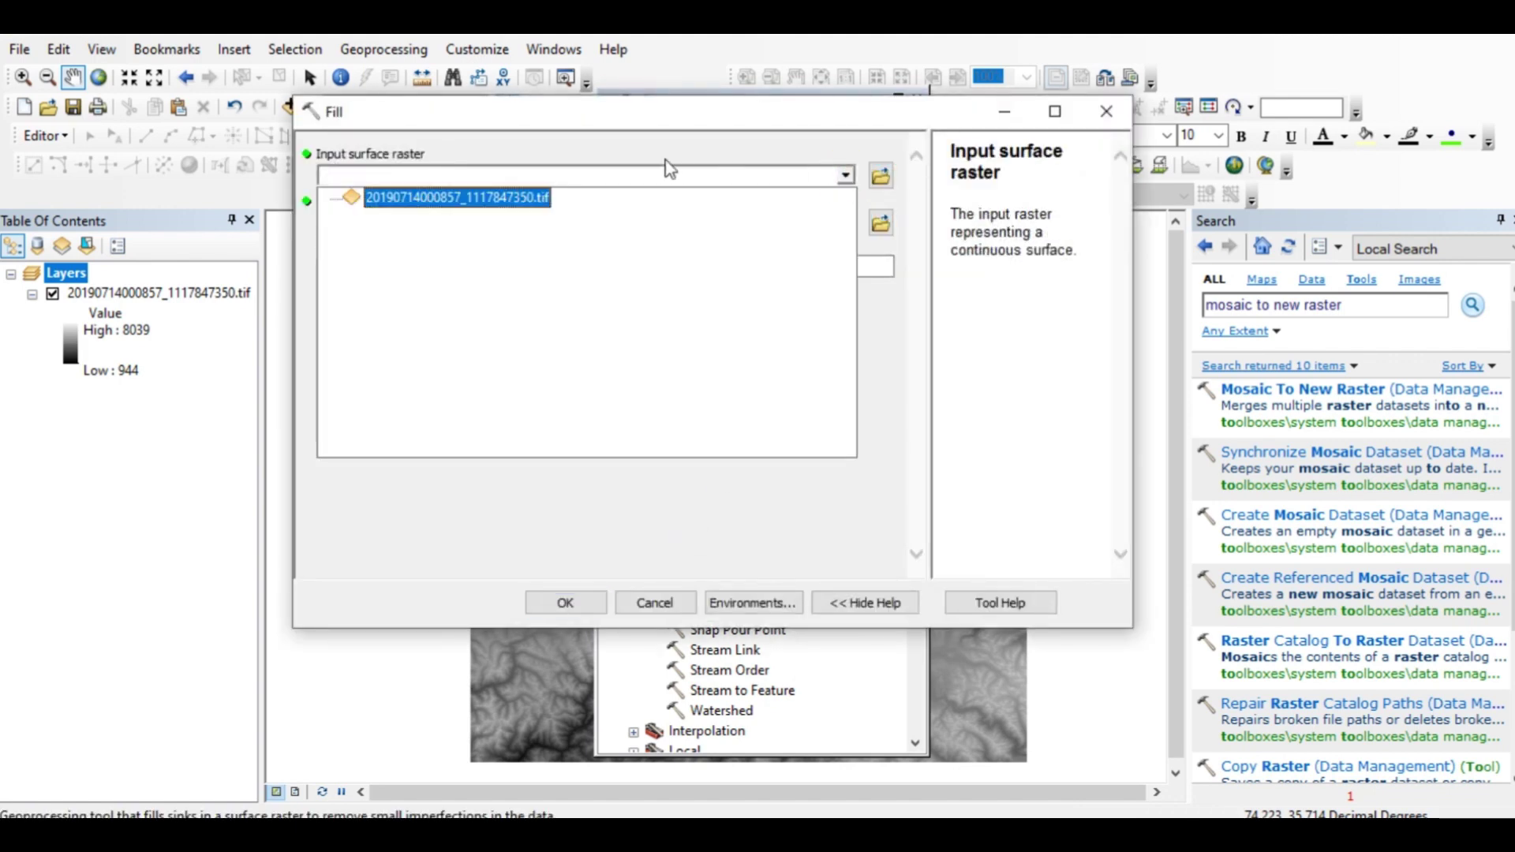
left_click(505, 199)
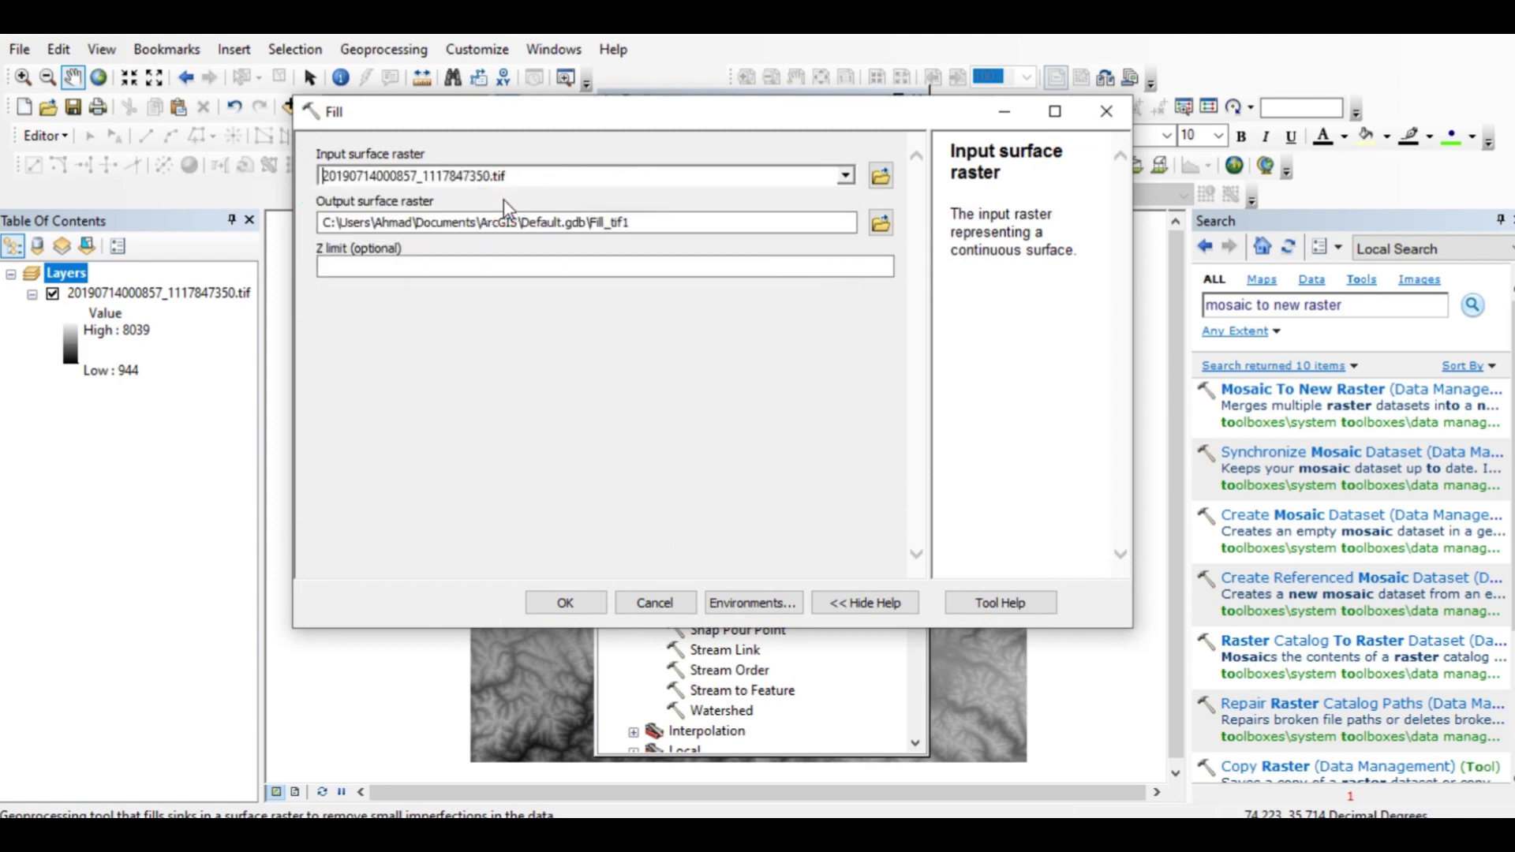
Browse for the Fill output location and create a folder named hydrology inside the Desktop's Experiment folder
left_click(882, 225)
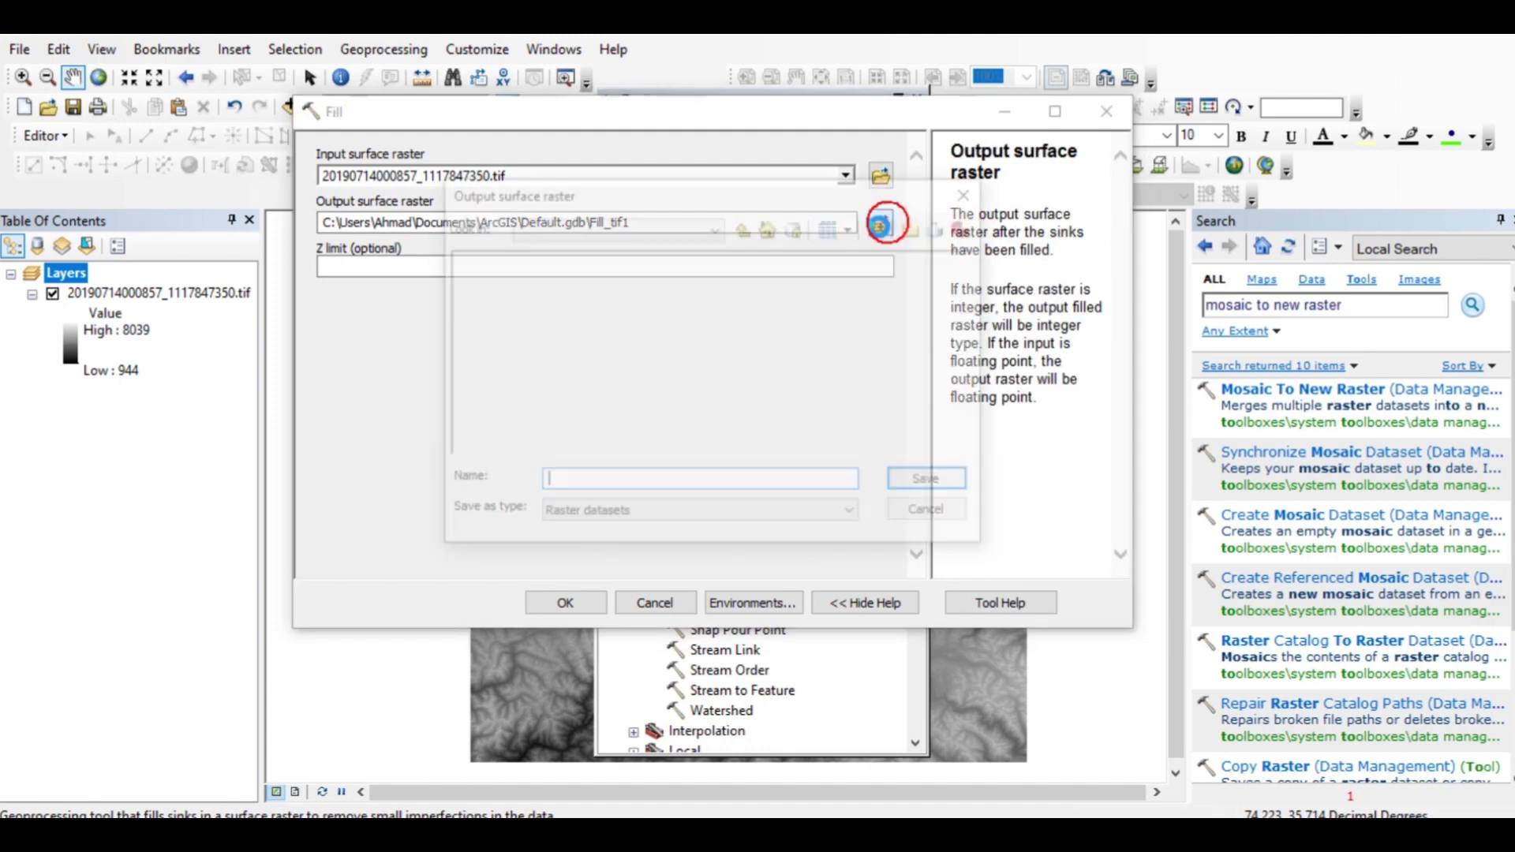
left_click(715, 230)
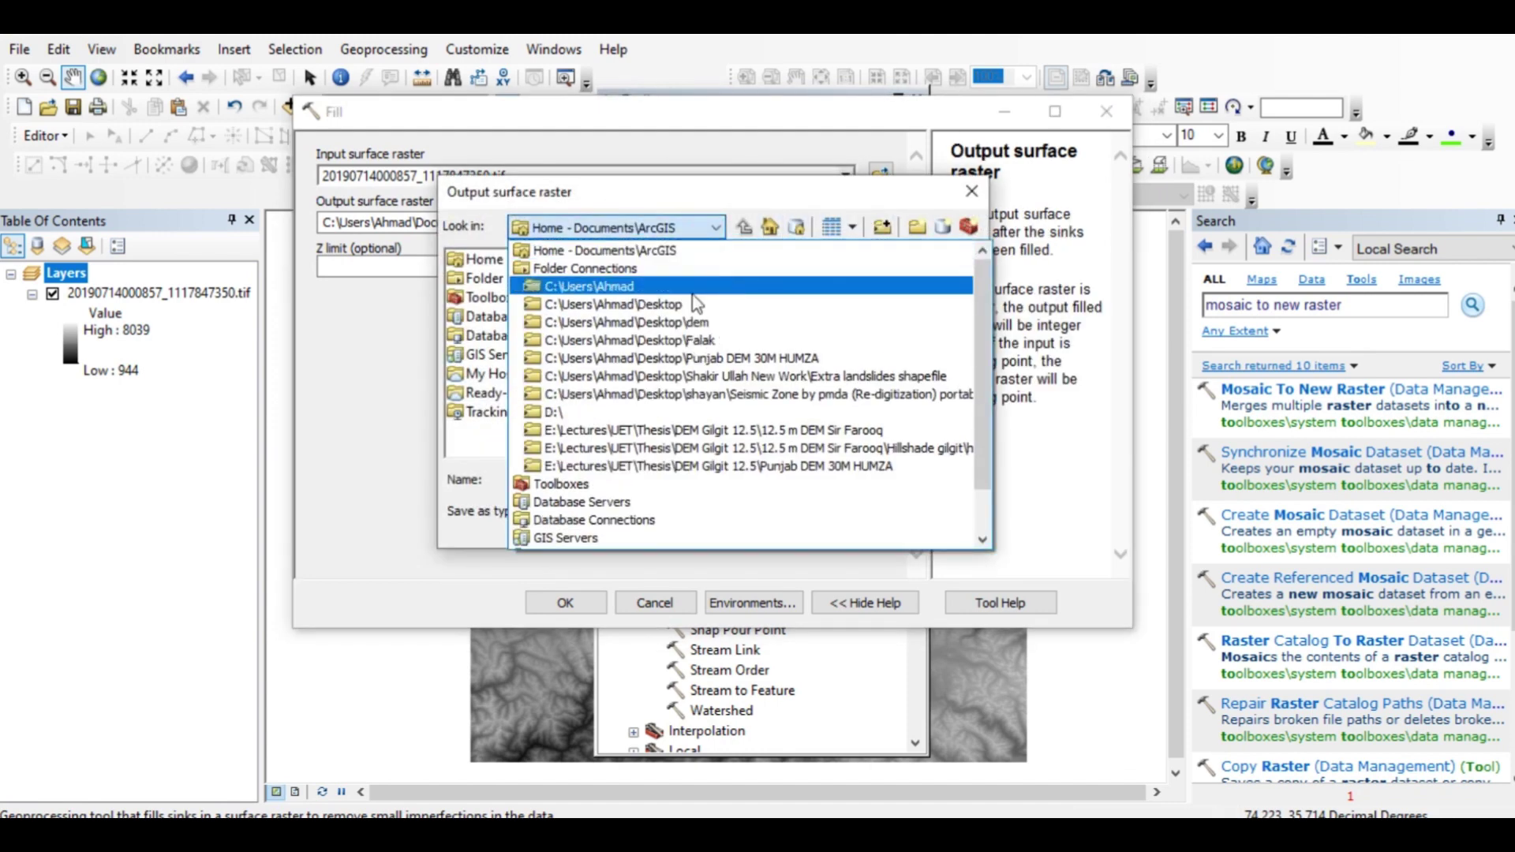
left_click(543, 290)
double_click(505, 316)
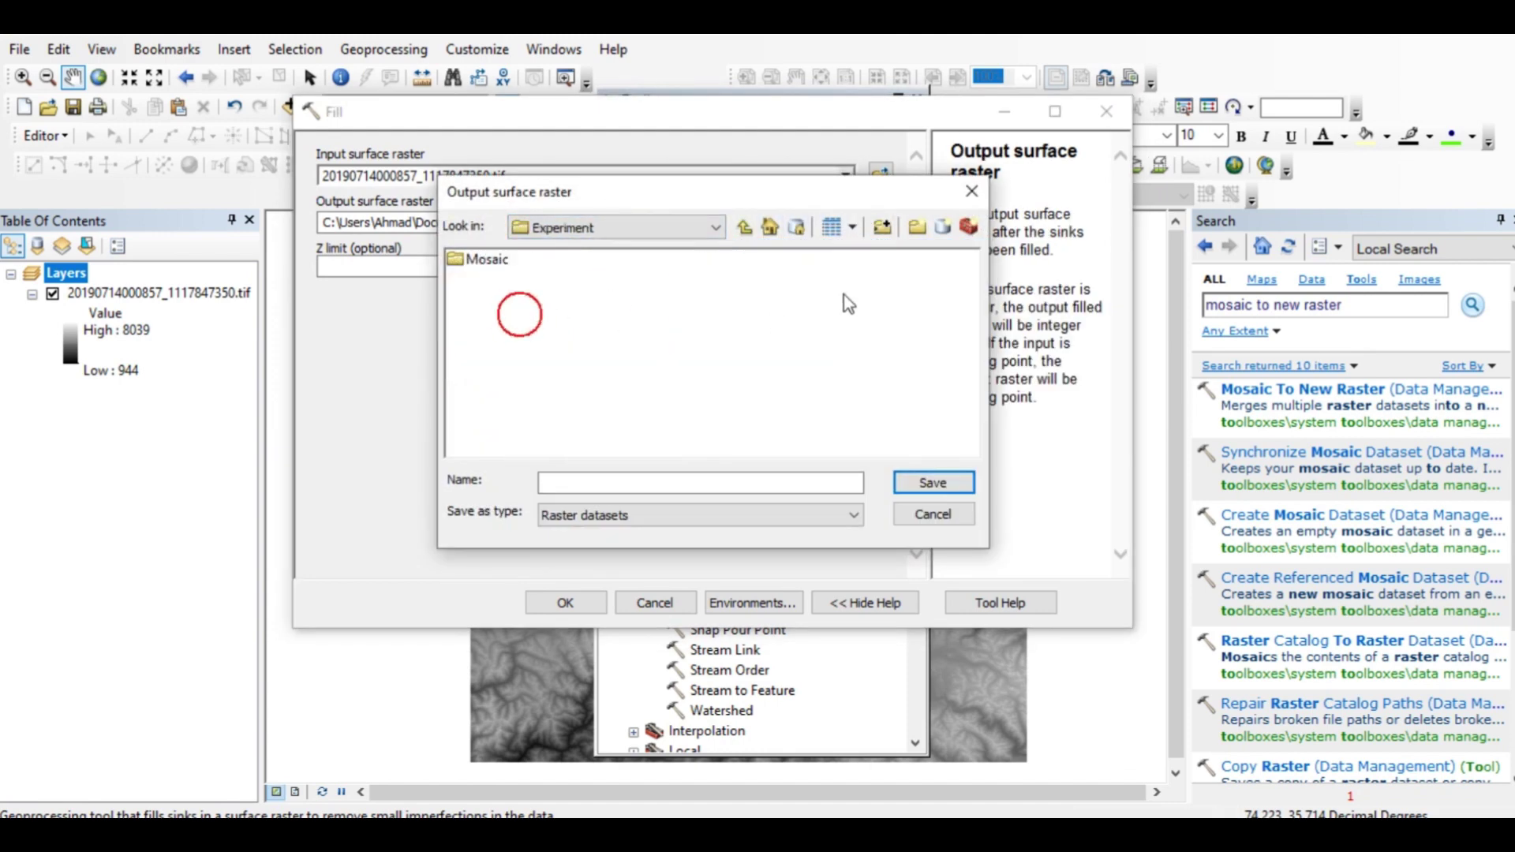
left_click(916, 227)
type("hy")
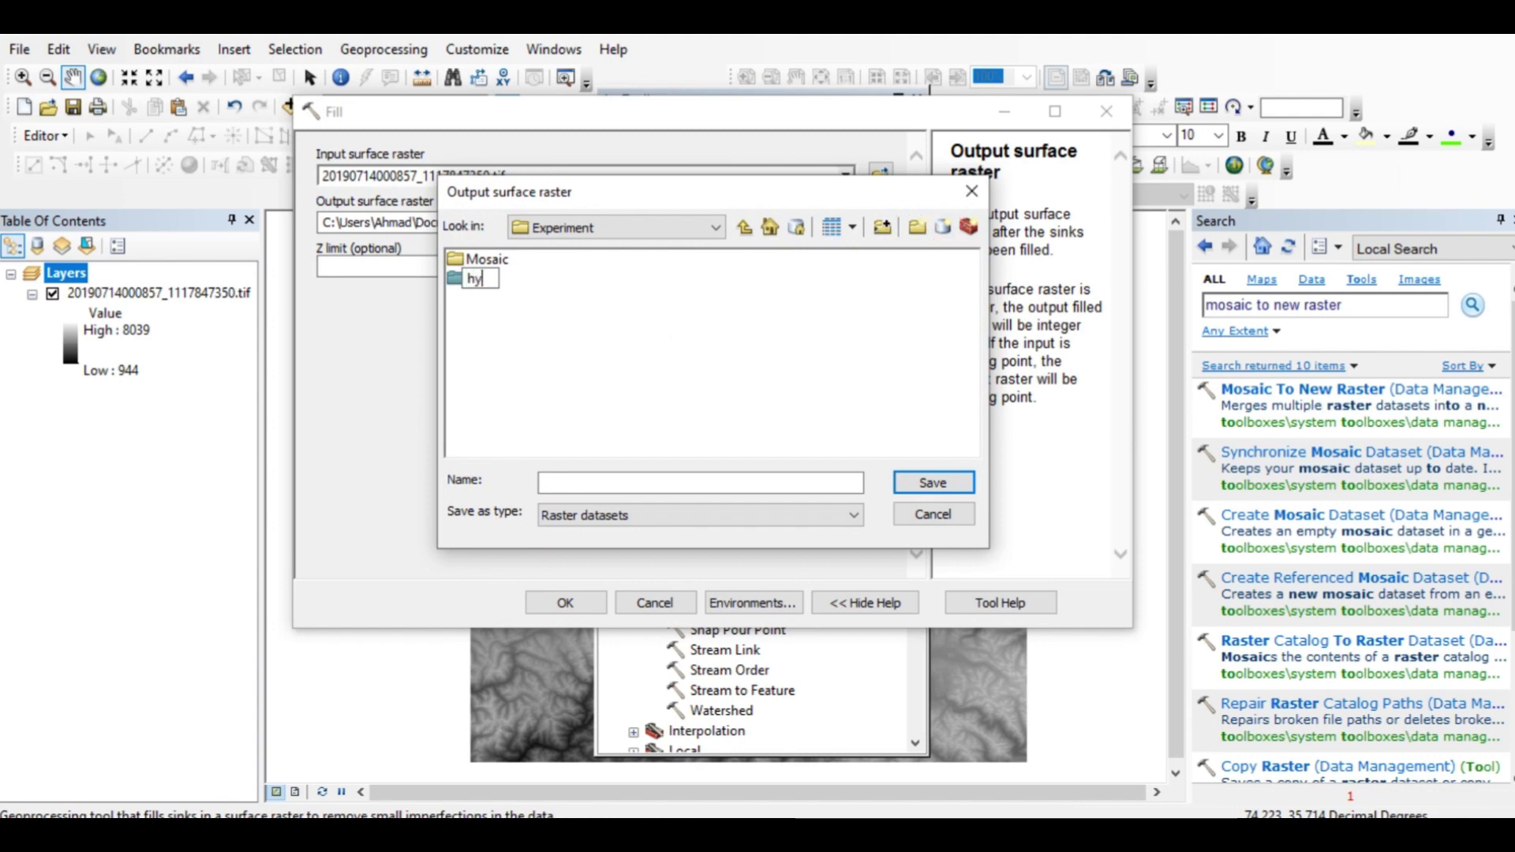
type("drology")
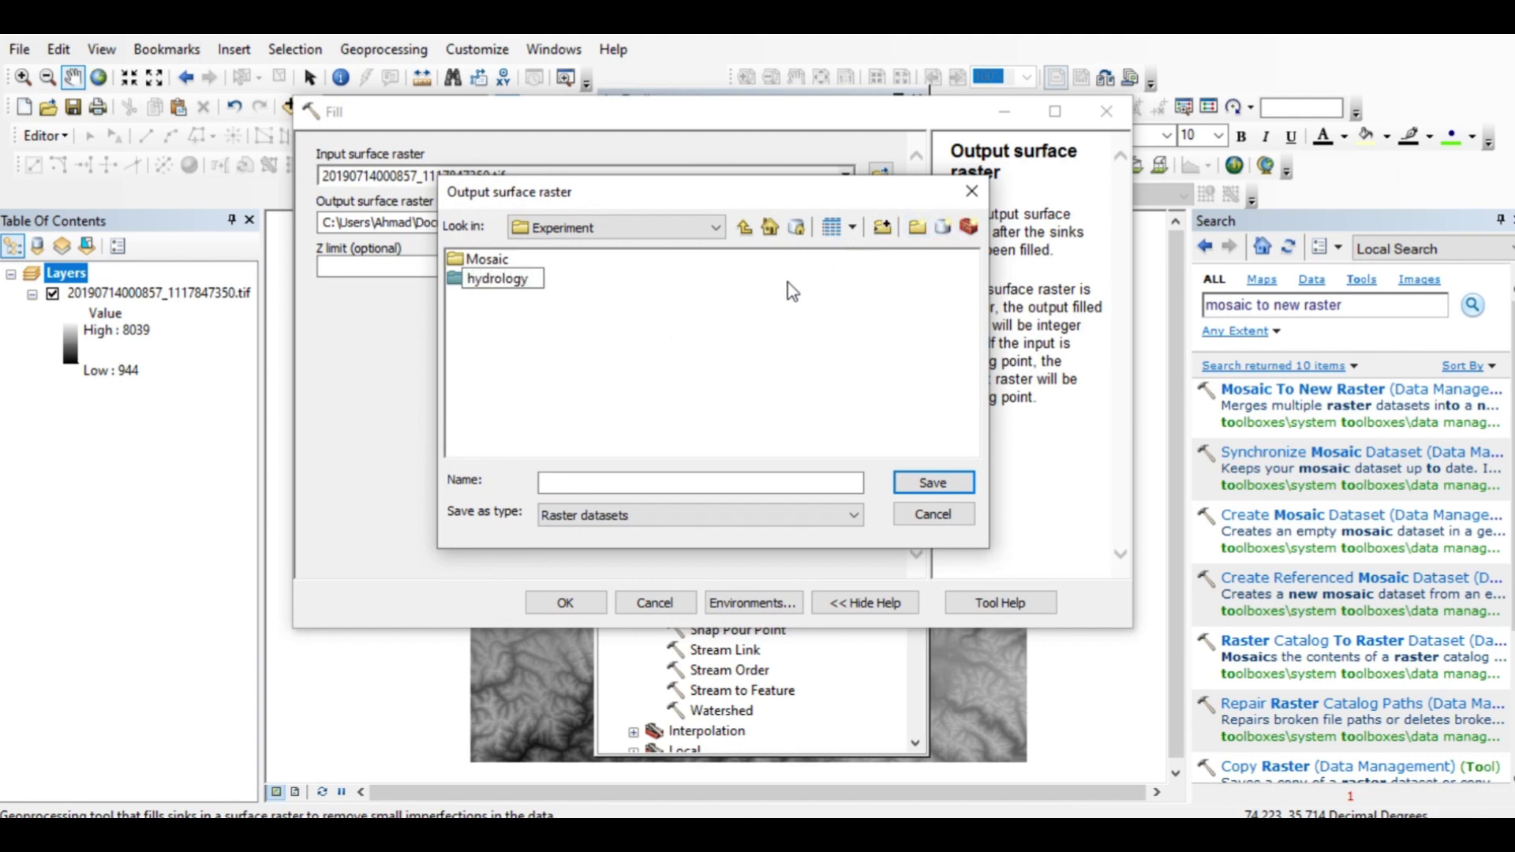
left_click(744, 304)
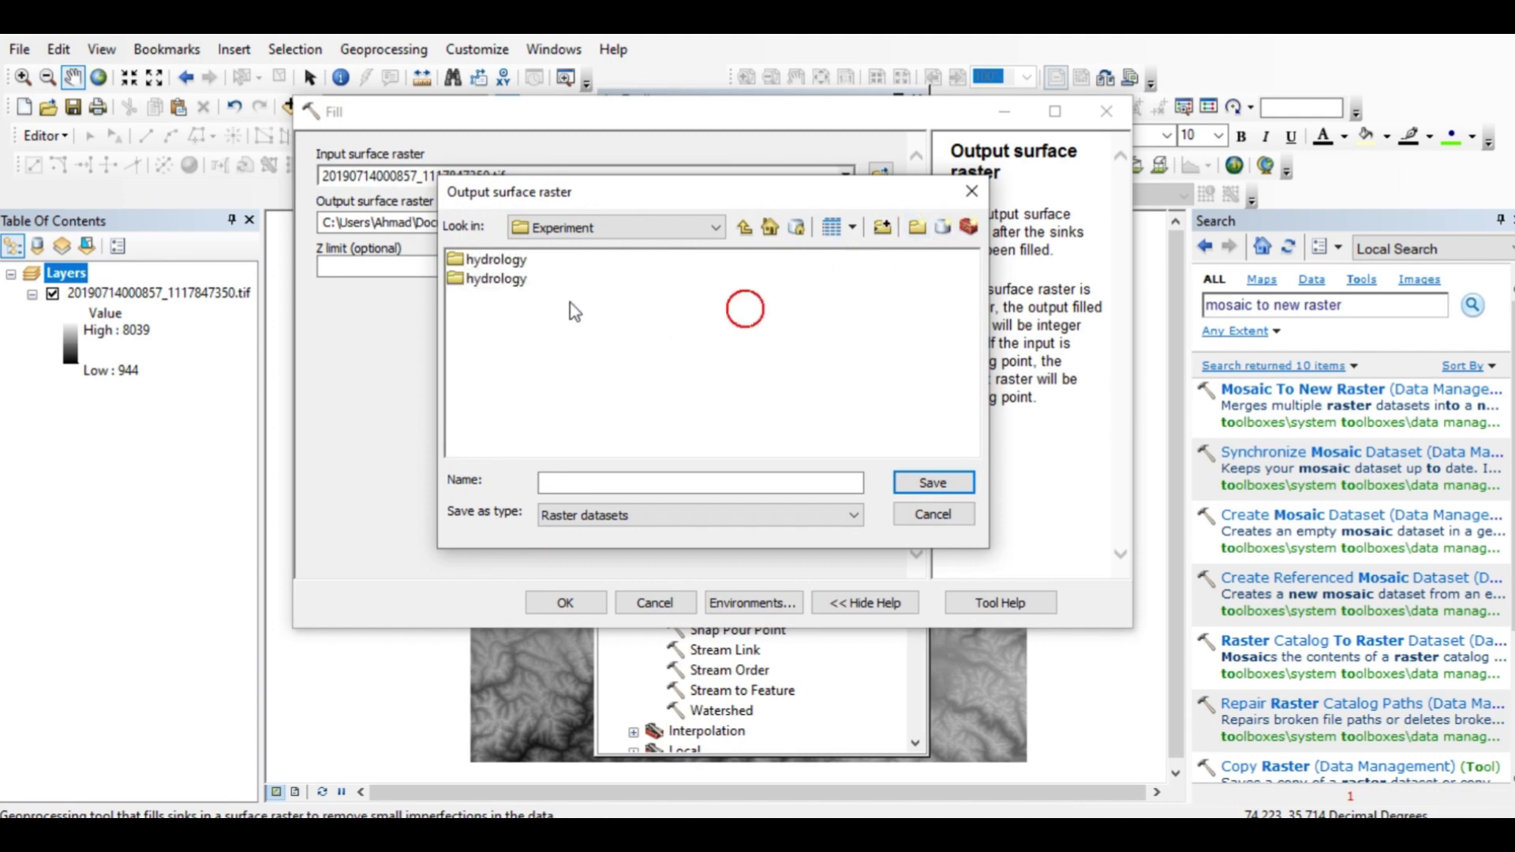
Create a folder named fill inside Experiment's hydrology folder for the Fill output
double_click(505, 282)
left_click(744, 227)
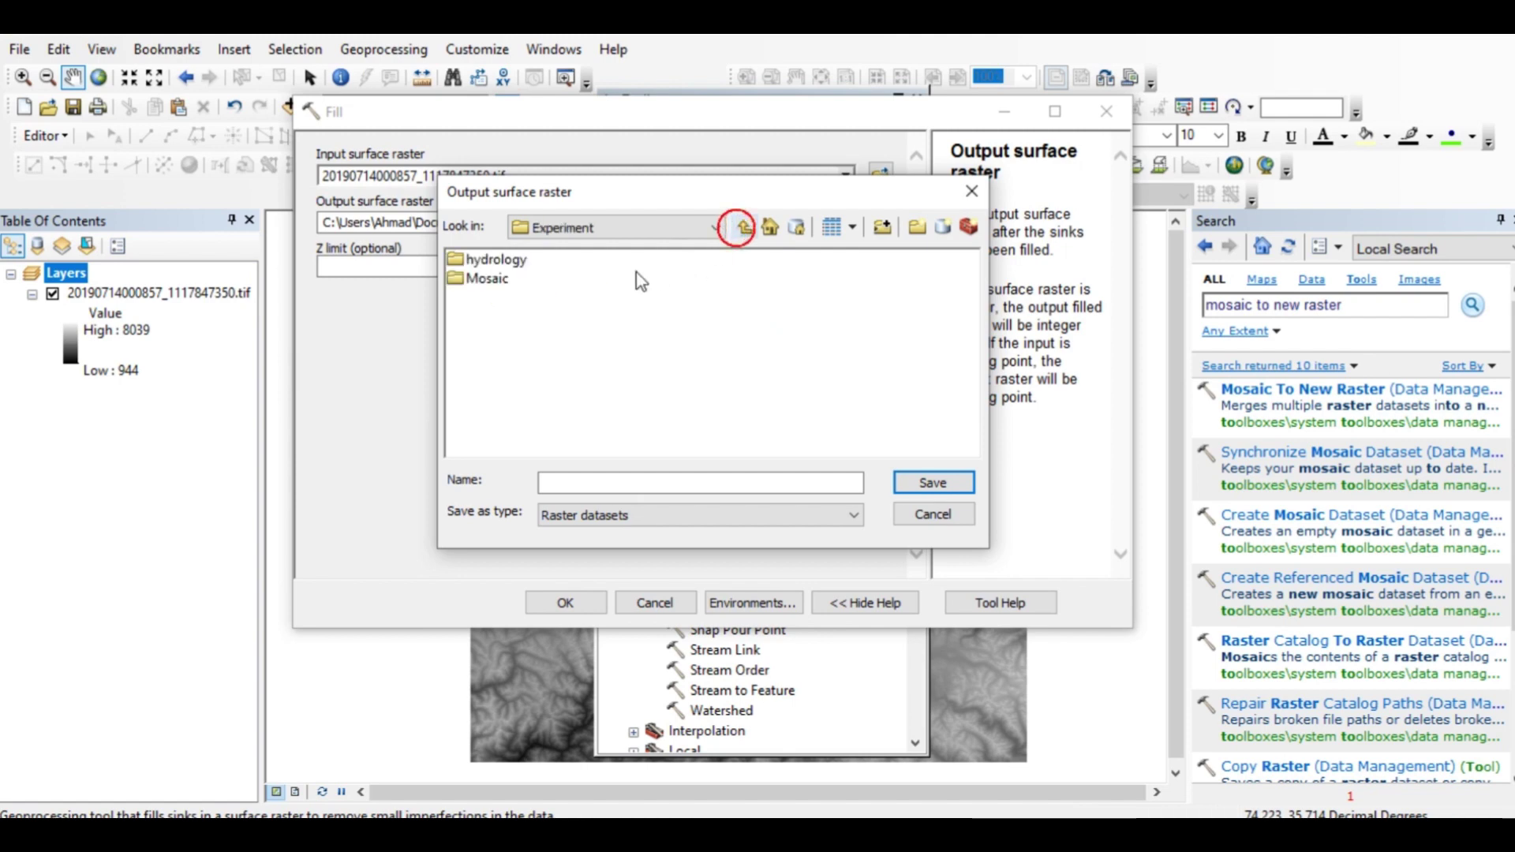
double_click(505, 260)
left_click(916, 233)
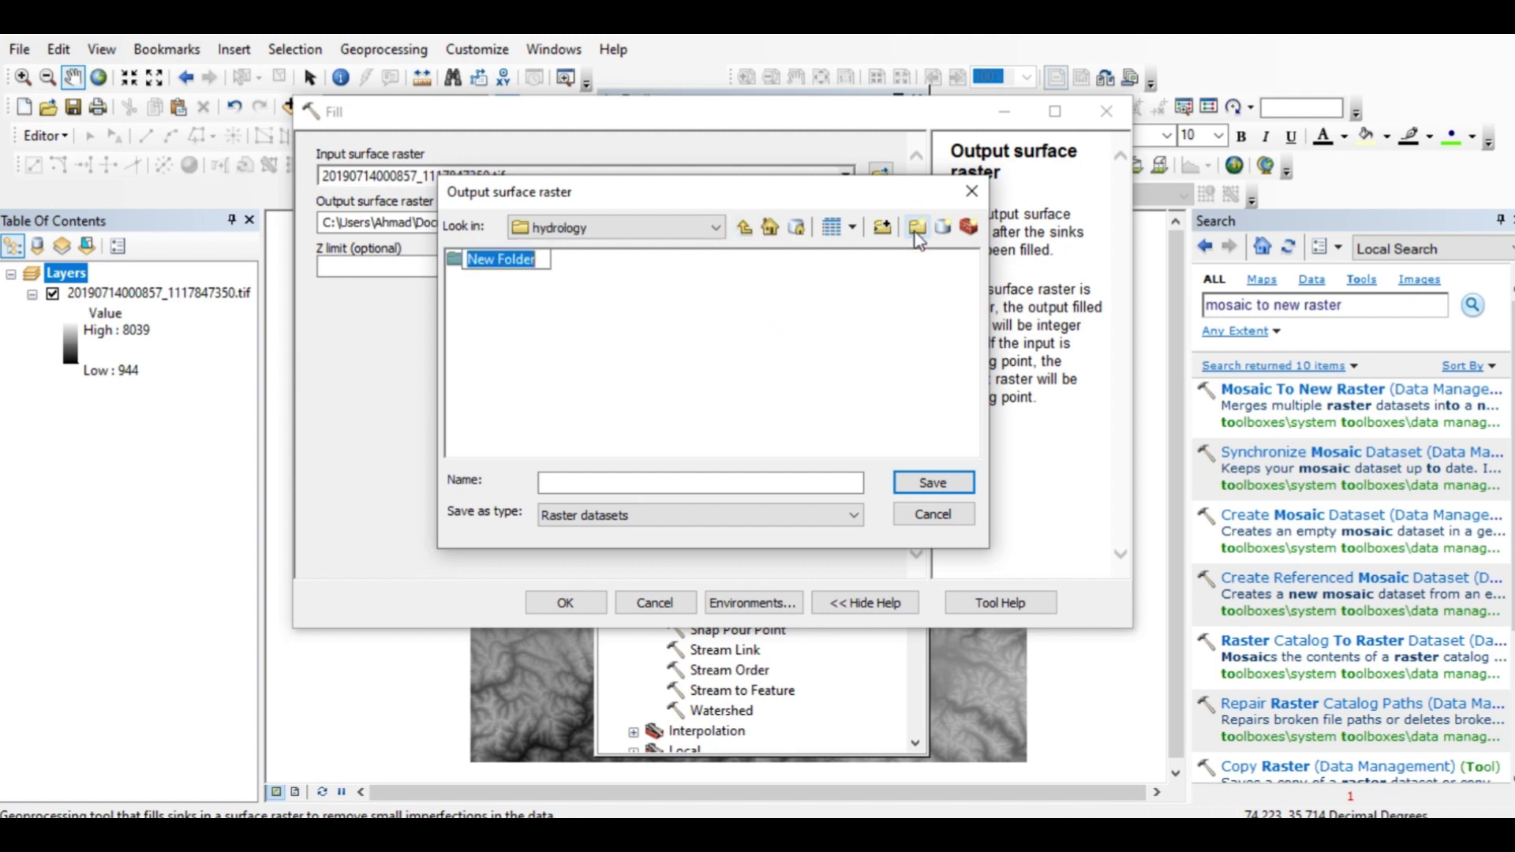
type("fill")
left_click(717, 328)
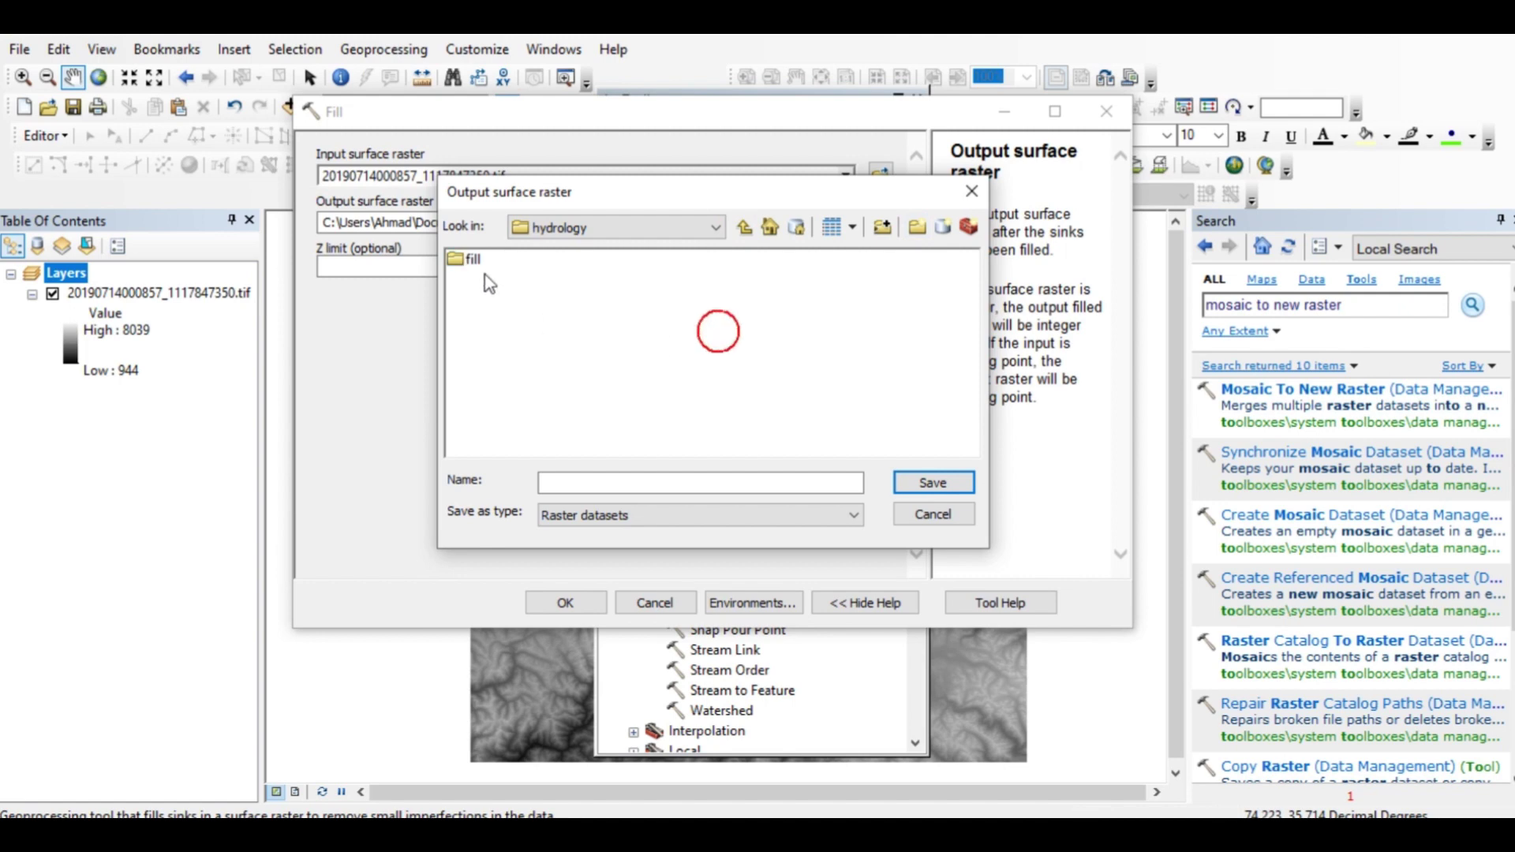
Set the Fill output to a raster named fill in the hydrology\fill folder, and close the tool and ArcToolbox without running it
double_click(465, 258)
left_click(592, 482)
type("fill")
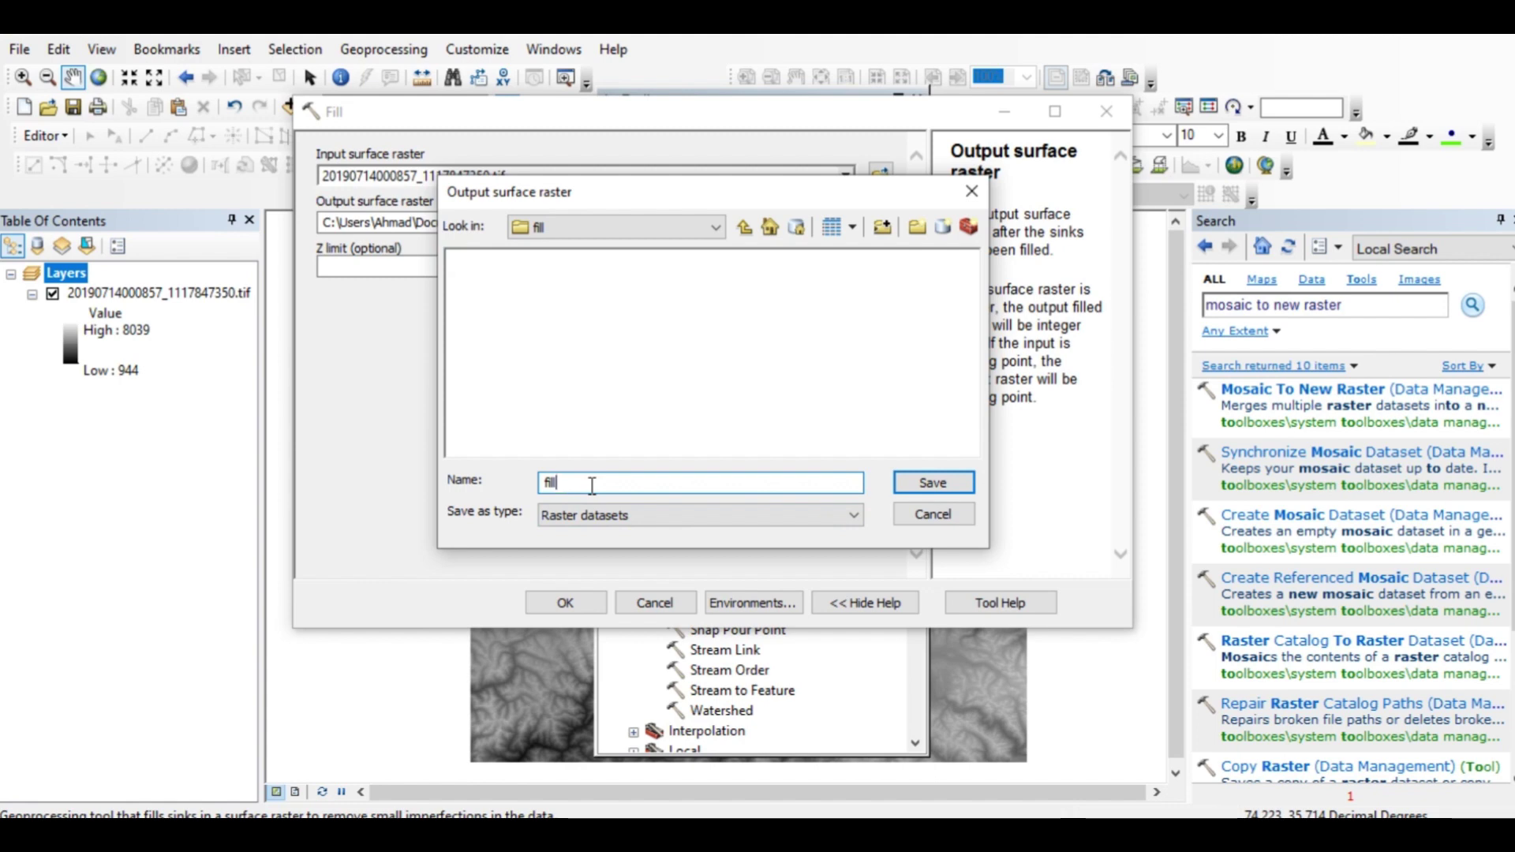
left_click(918, 483)
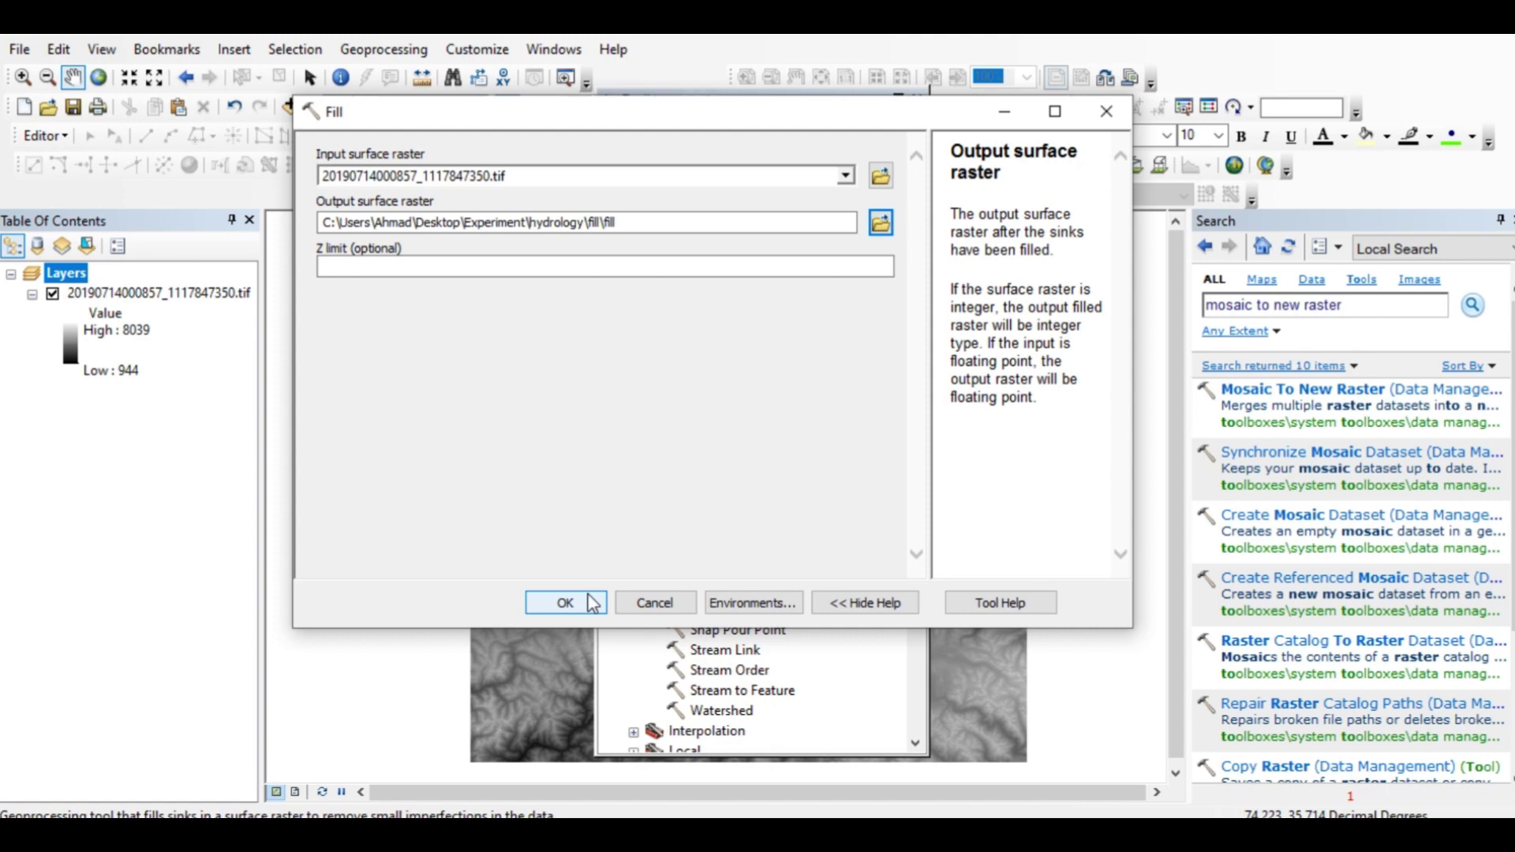
left_click(1106, 111)
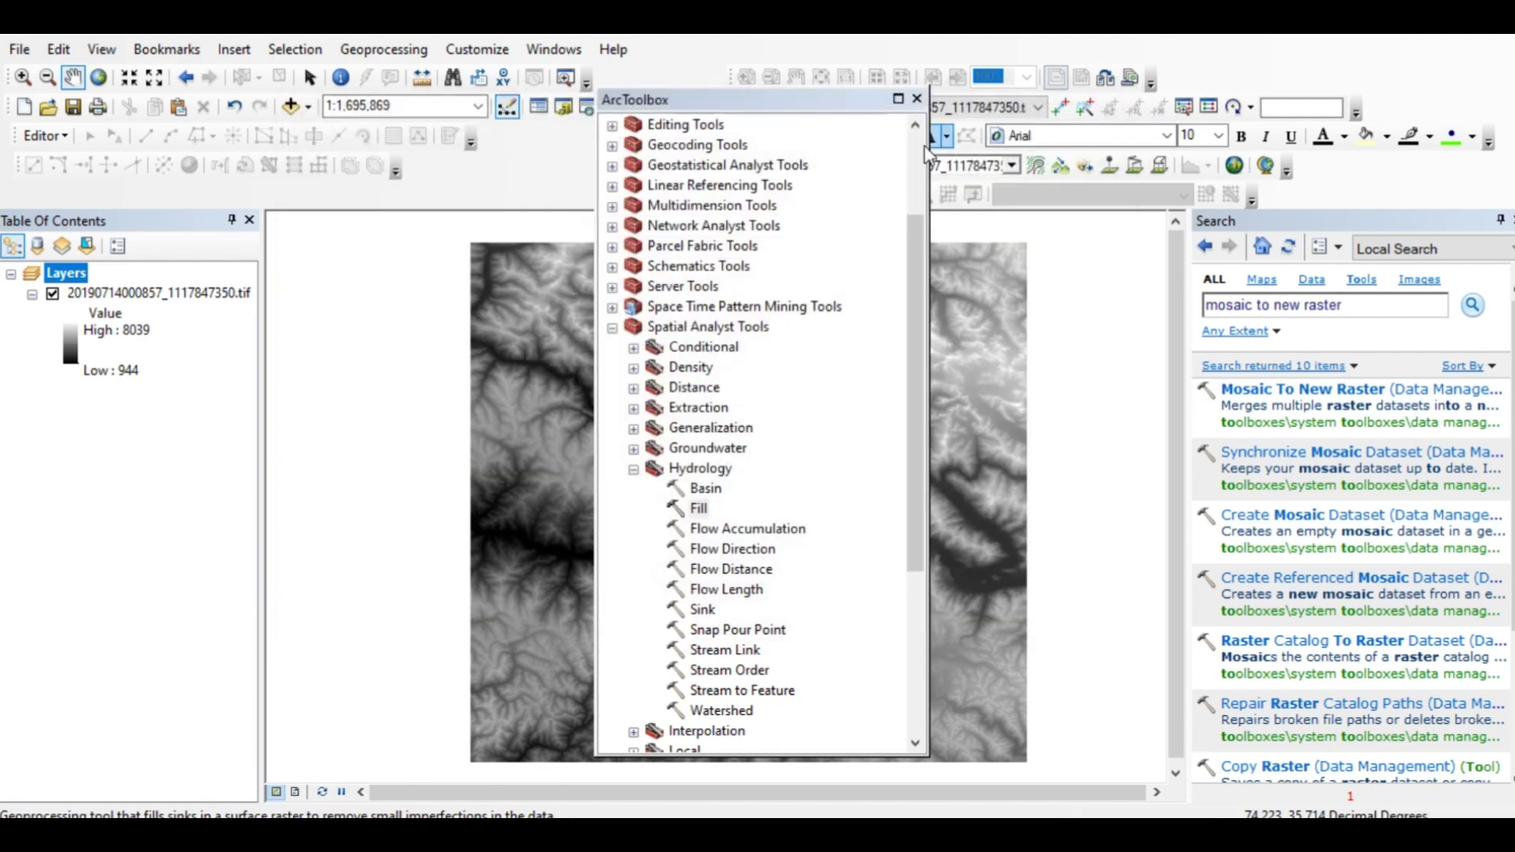
left_click(917, 99)
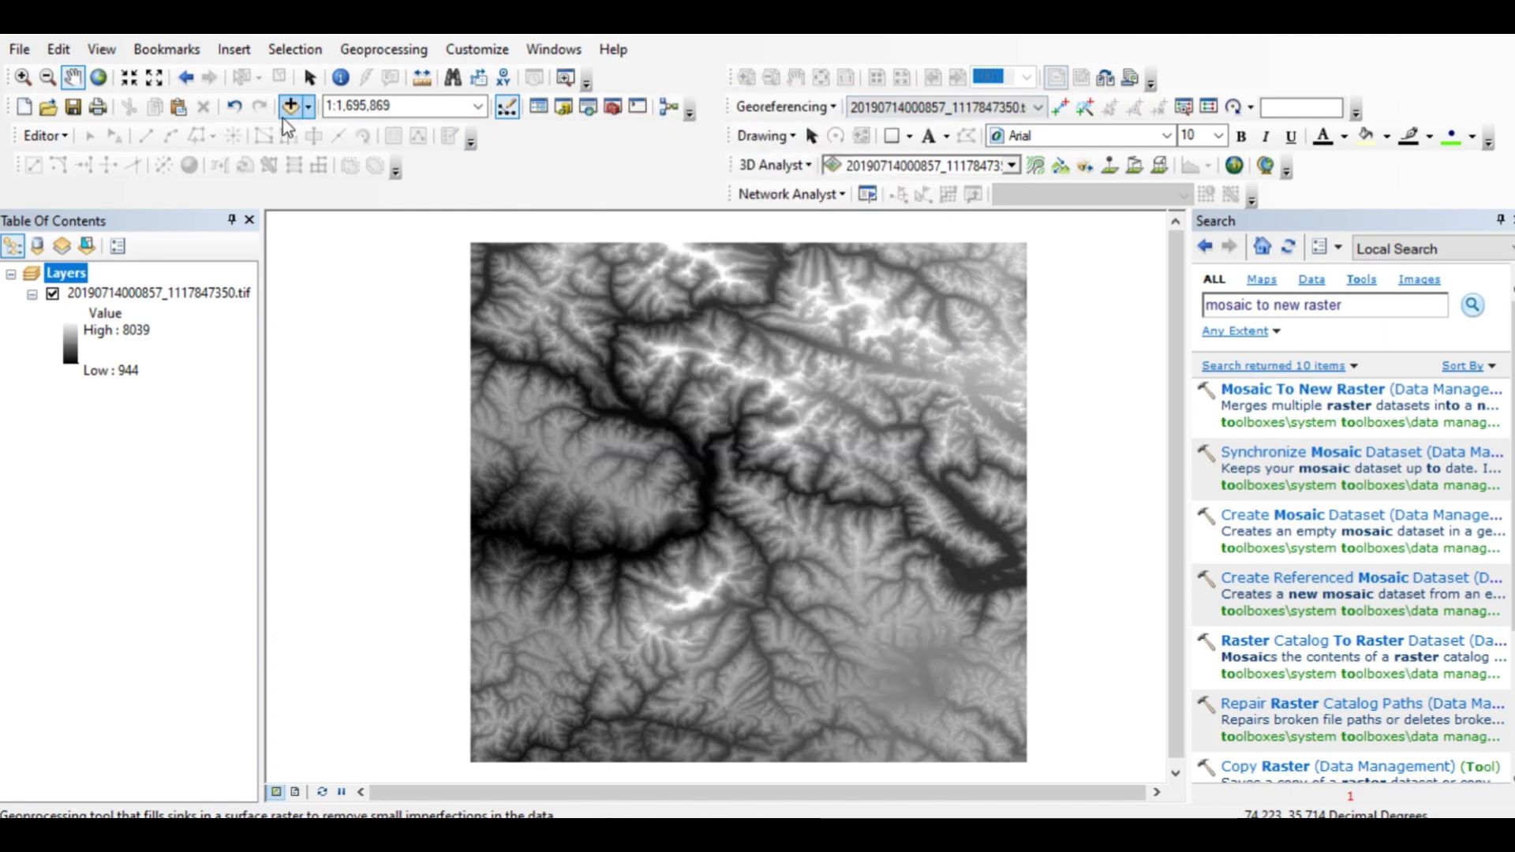
Add the existing fill raster from the Desktop's DATA\Hydrology folder to the map and hide the original DEM layer
left_click(308, 106)
left_click(339, 136)
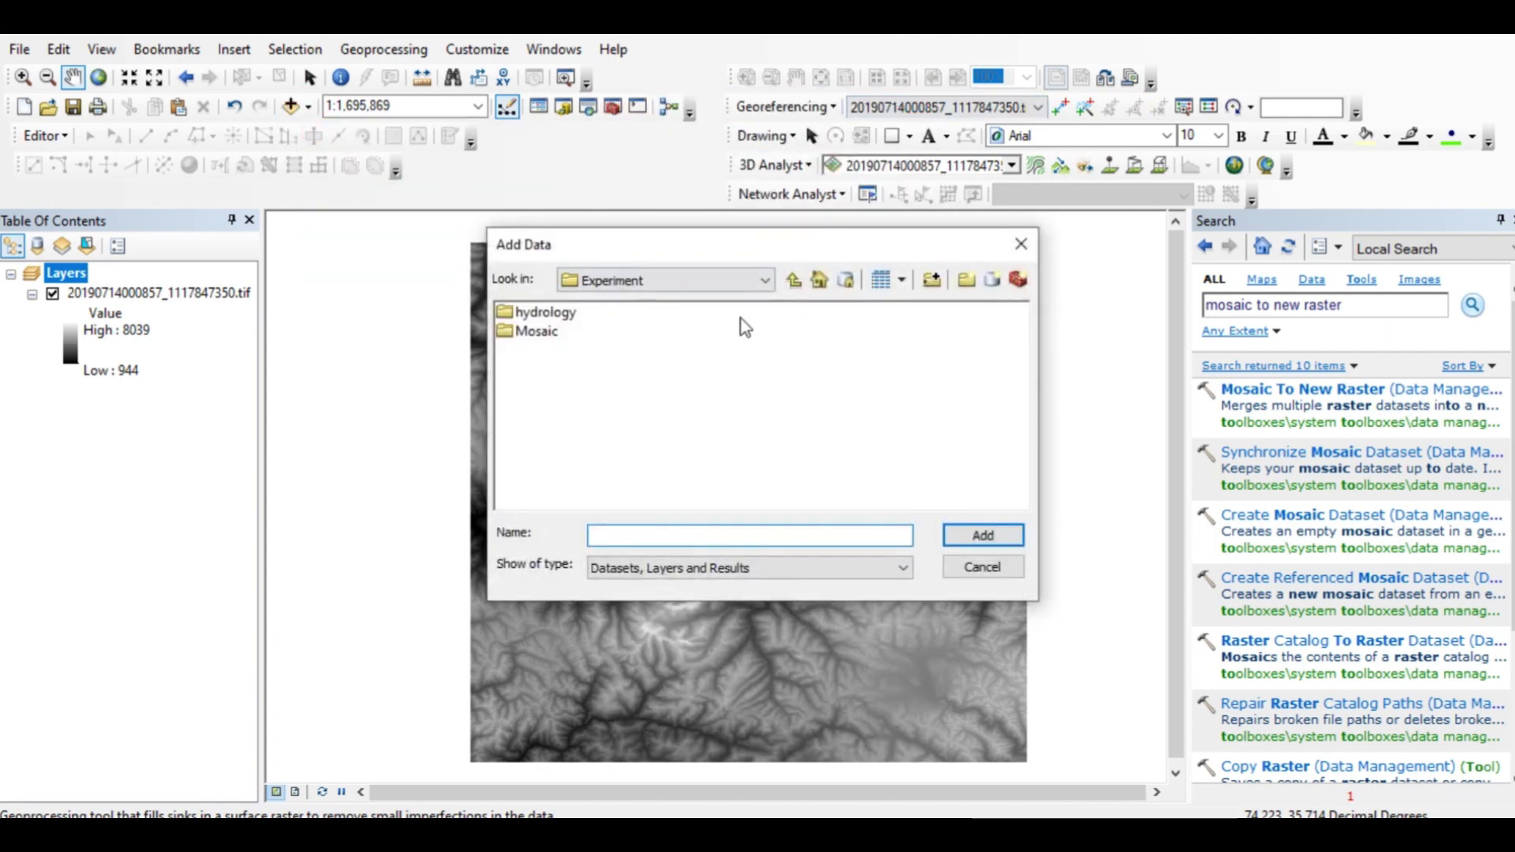
left_click(765, 280)
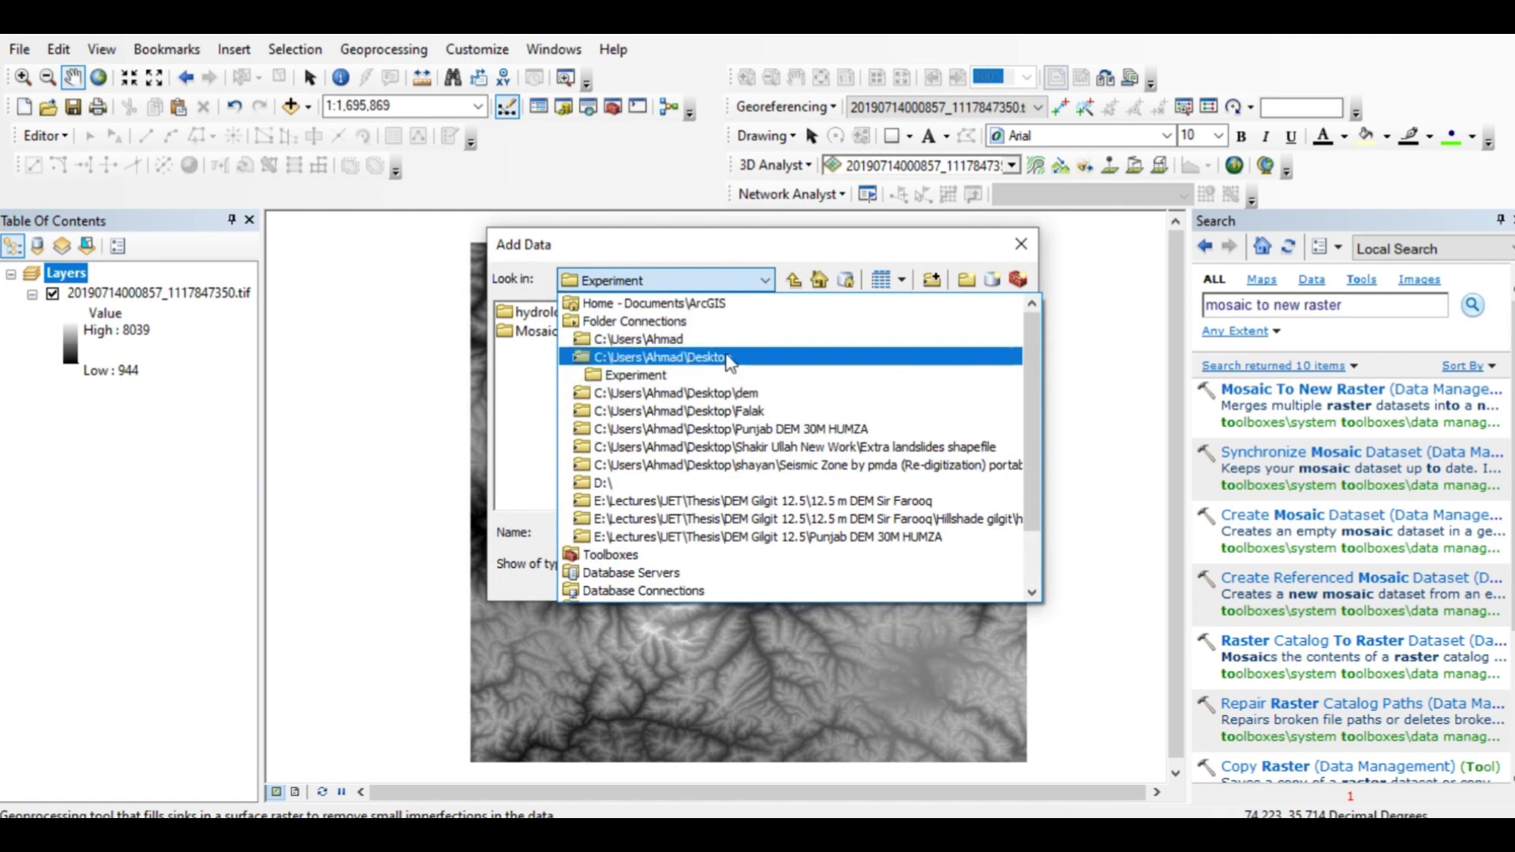
left_click(727, 359)
left_click(530, 351)
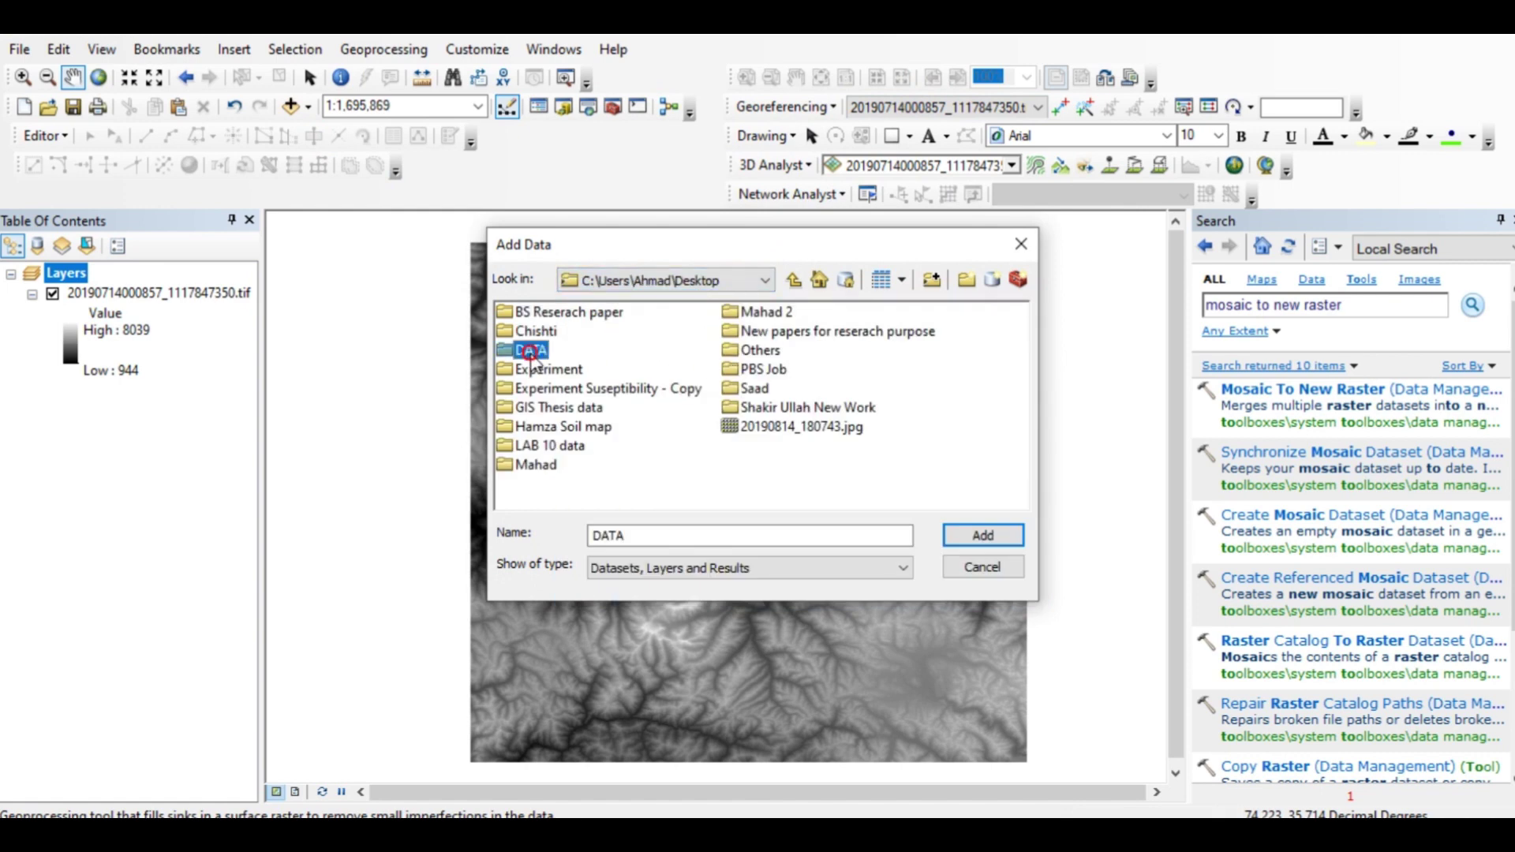
double_click(531, 351)
double_click(529, 353)
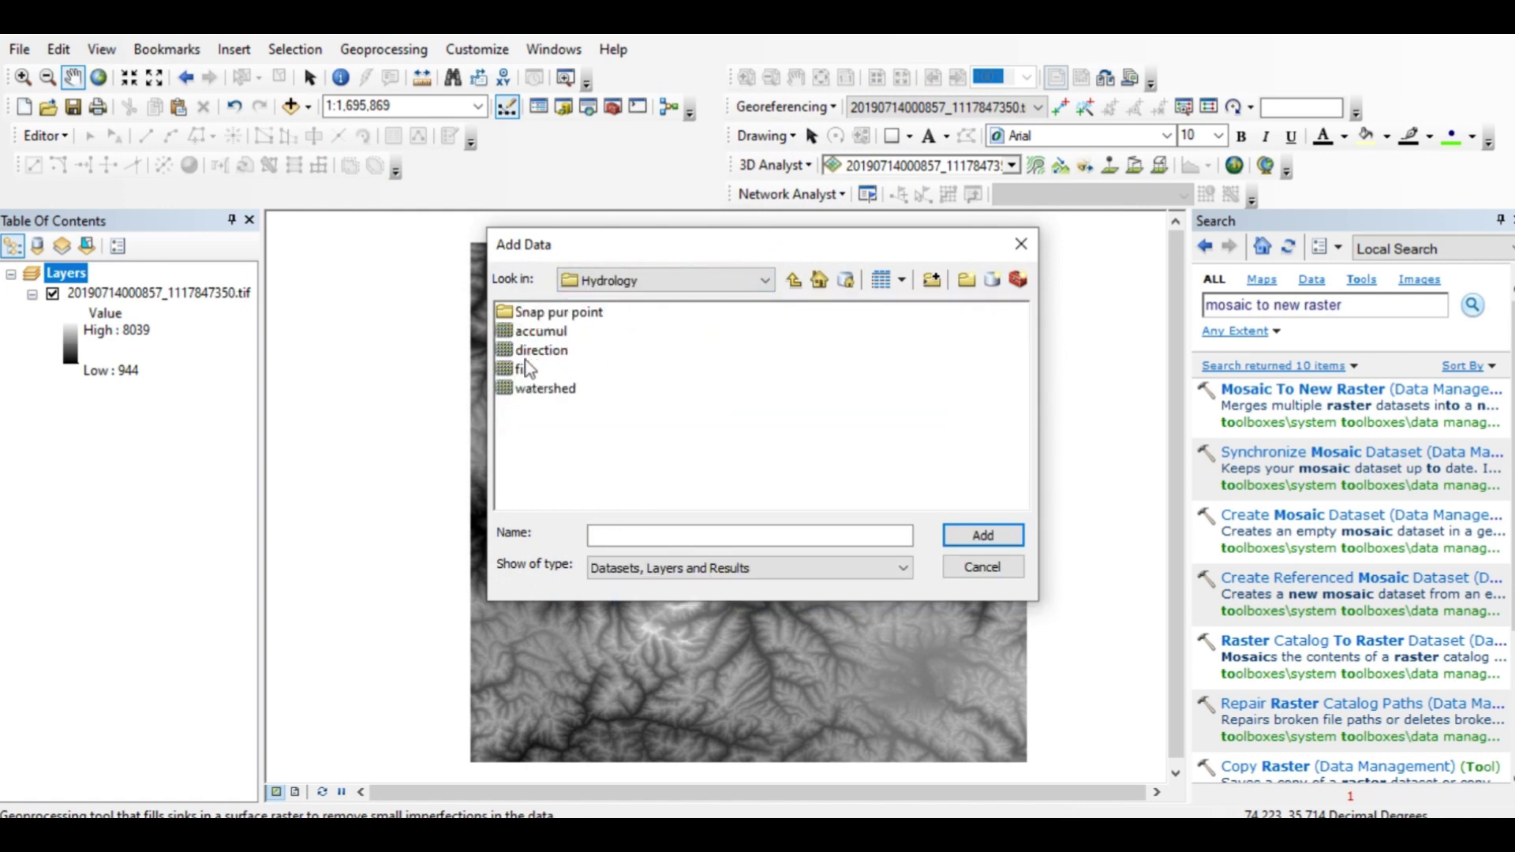
double_click(527, 369)
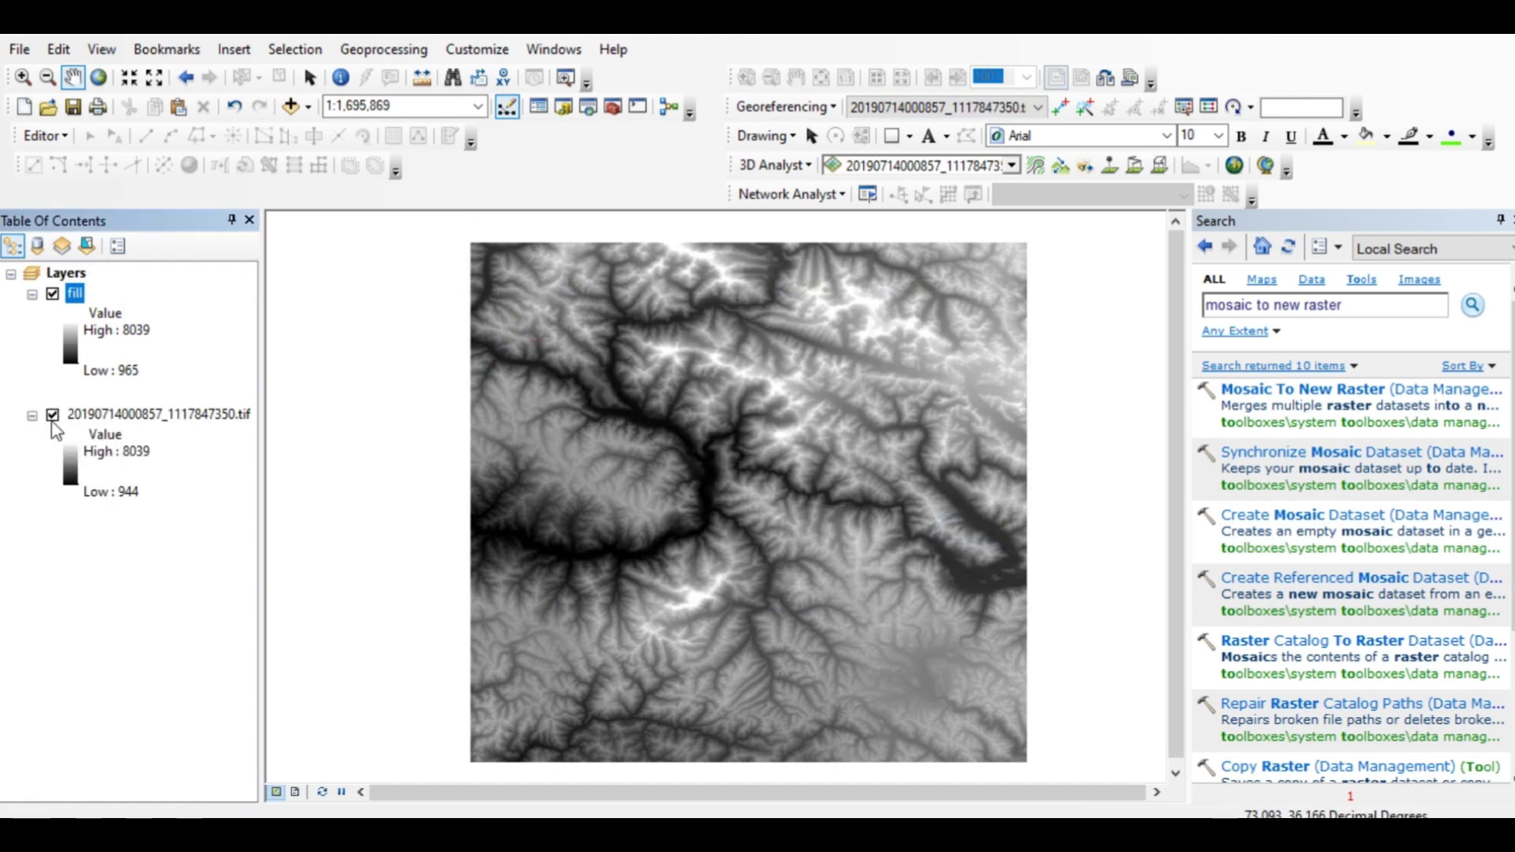
left_click(52, 414)
left_click_drag(767, 325, 570, 345)
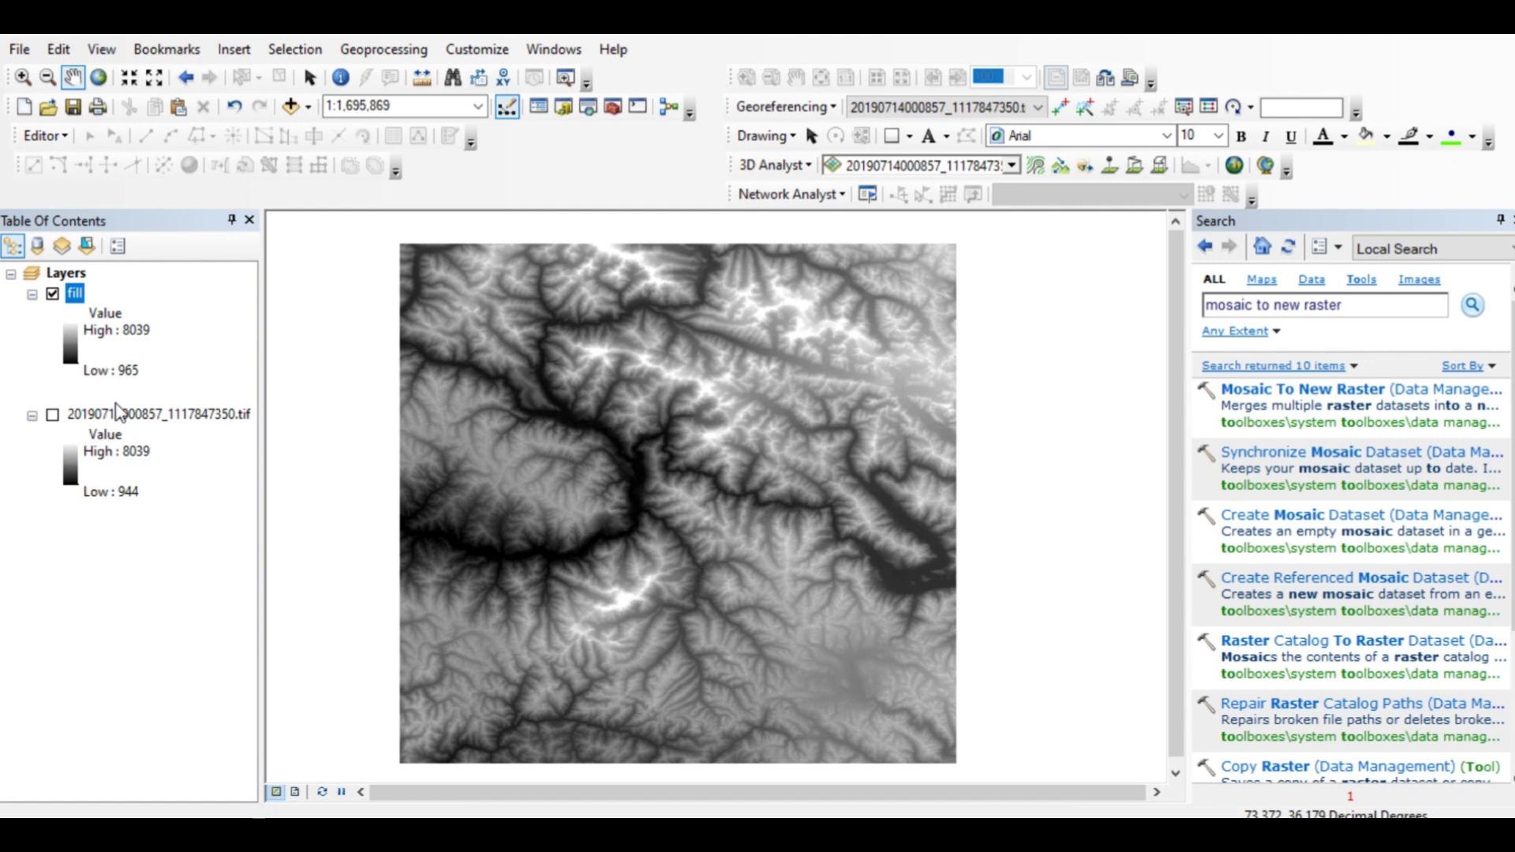
Start the Flow Direction tool from the Spatial Analyst Hydrology toolset with fill as the input surface raster
left_click(613, 108)
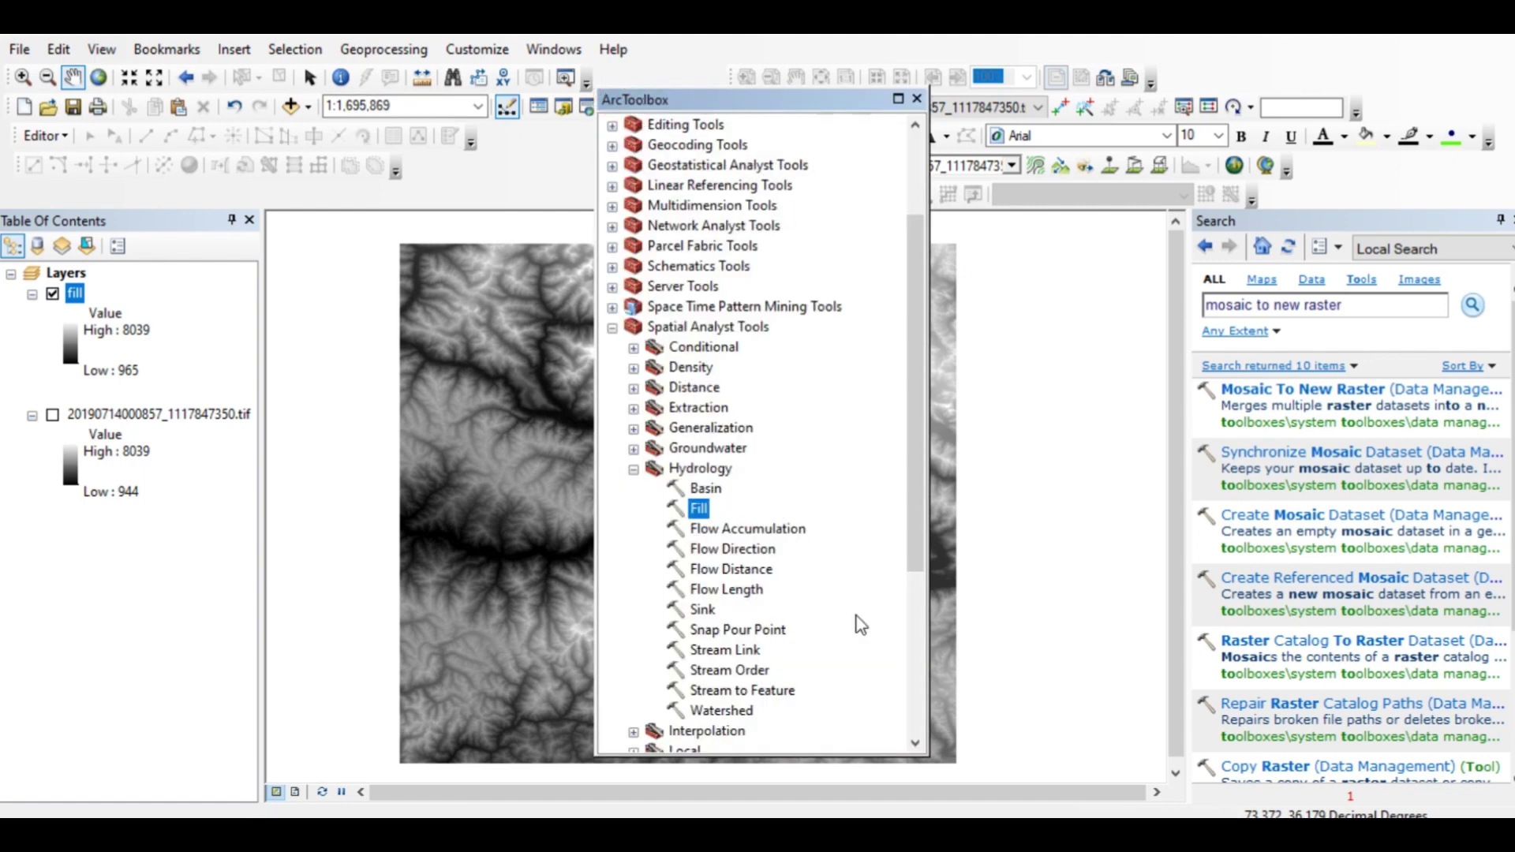
left_click(770, 553)
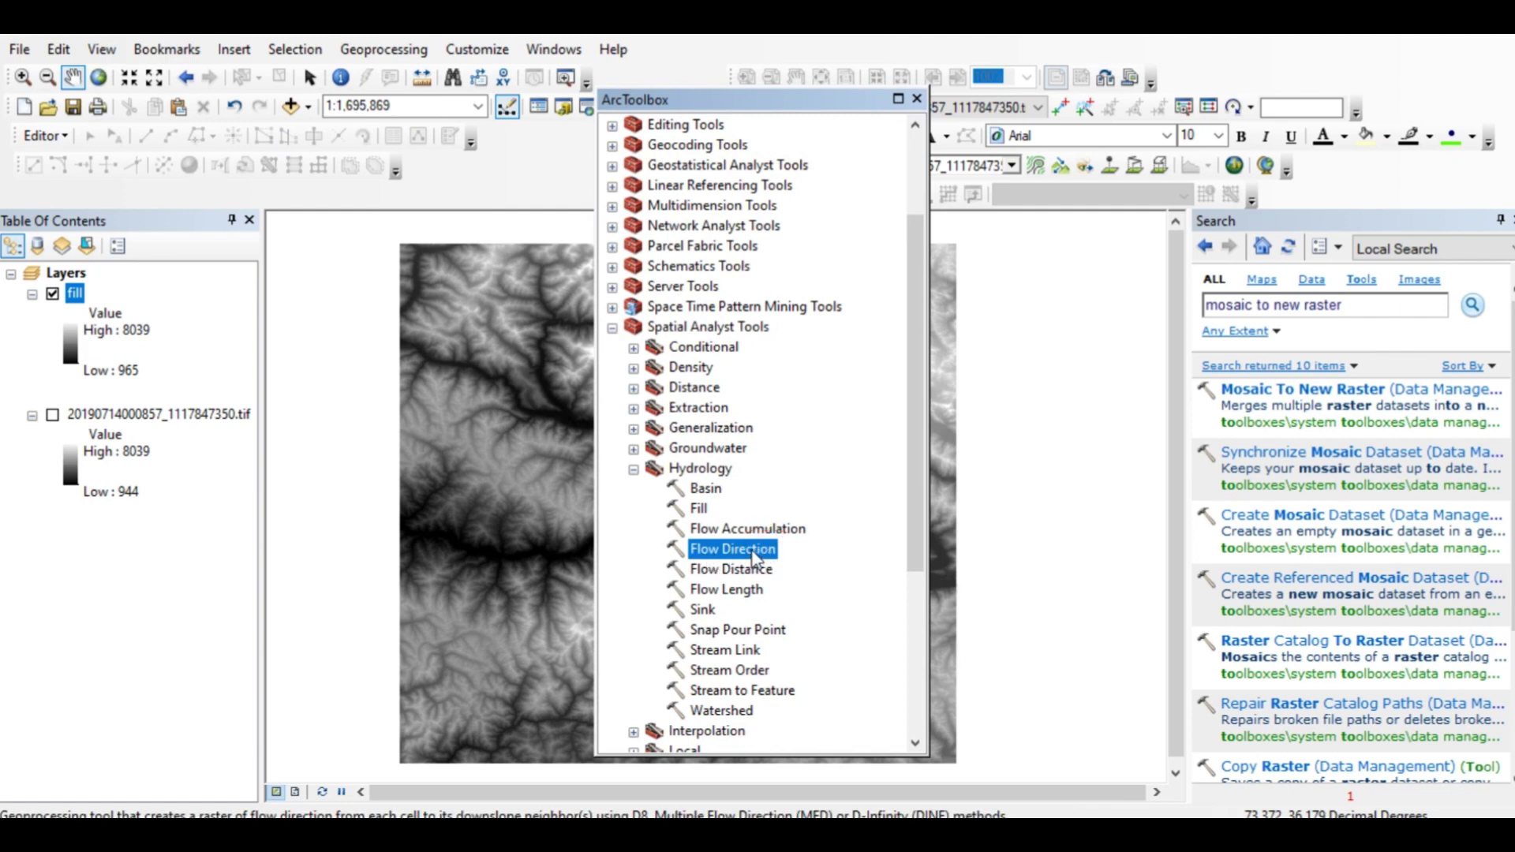
double_click(754, 551)
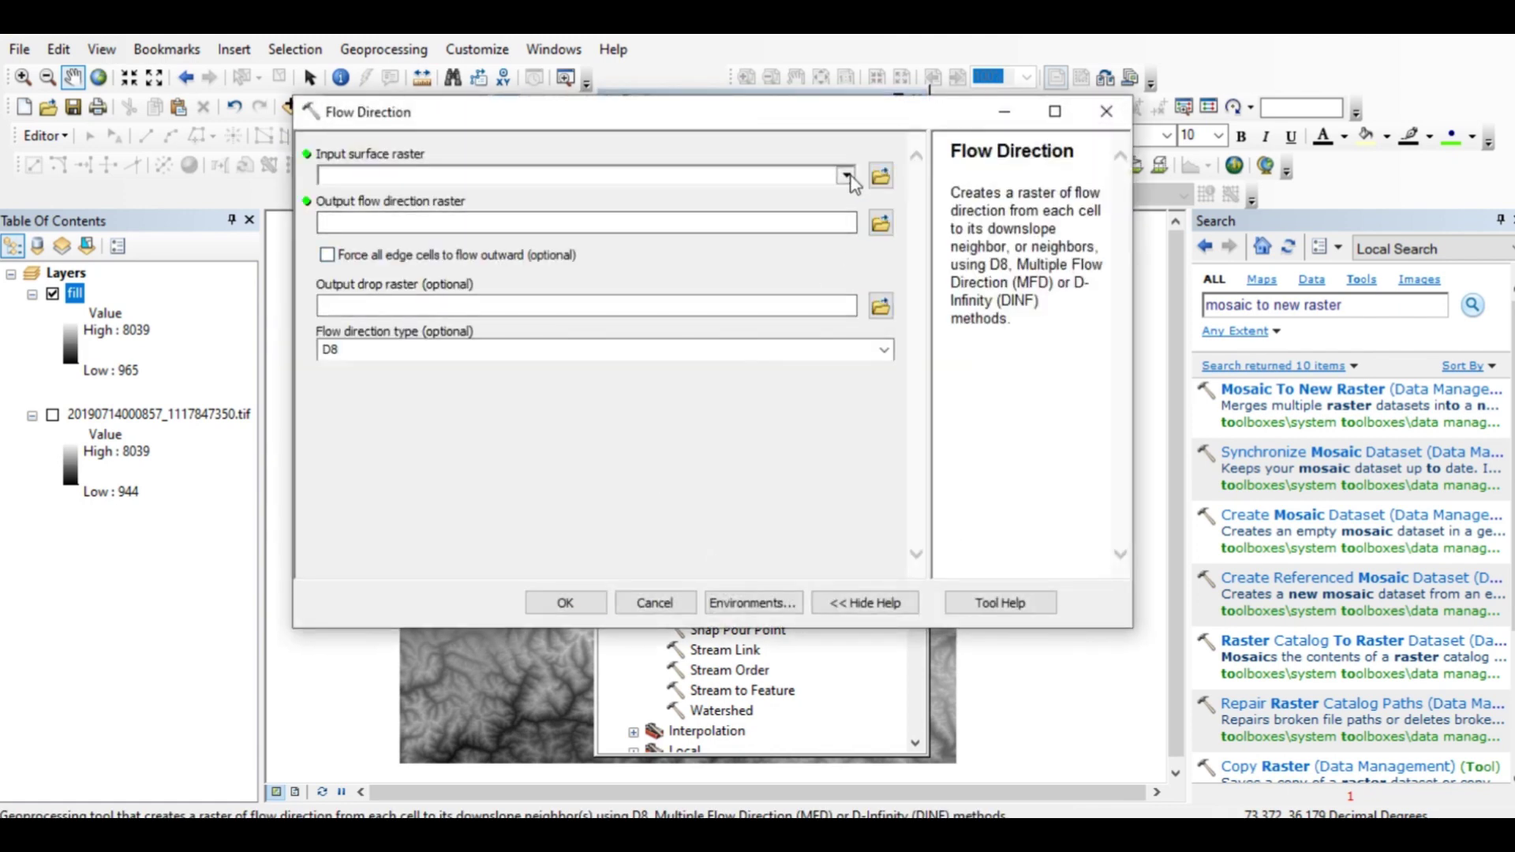
left_click(845, 175)
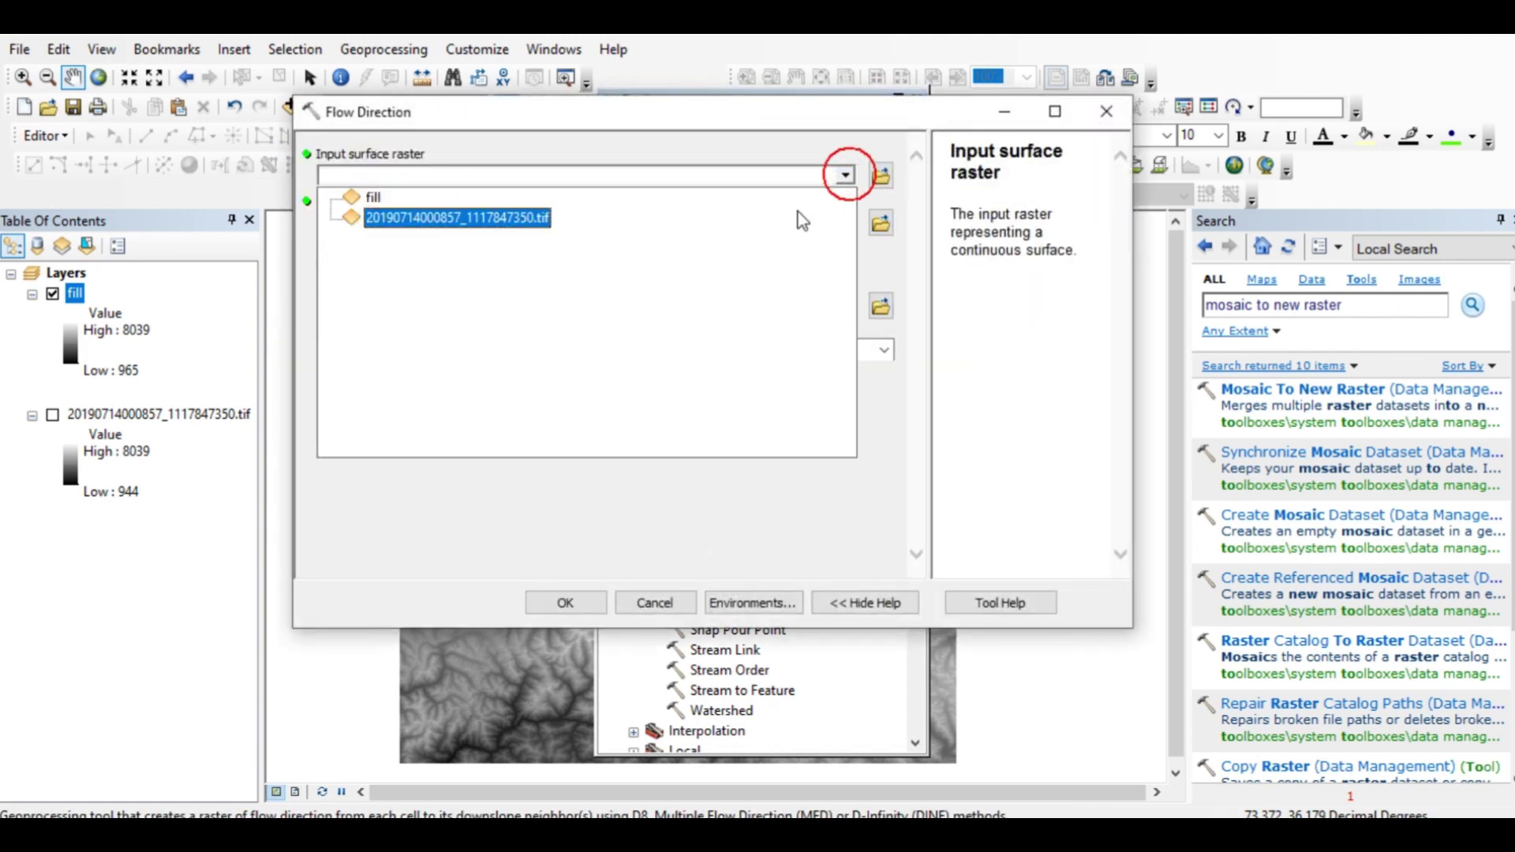
left_click(375, 199)
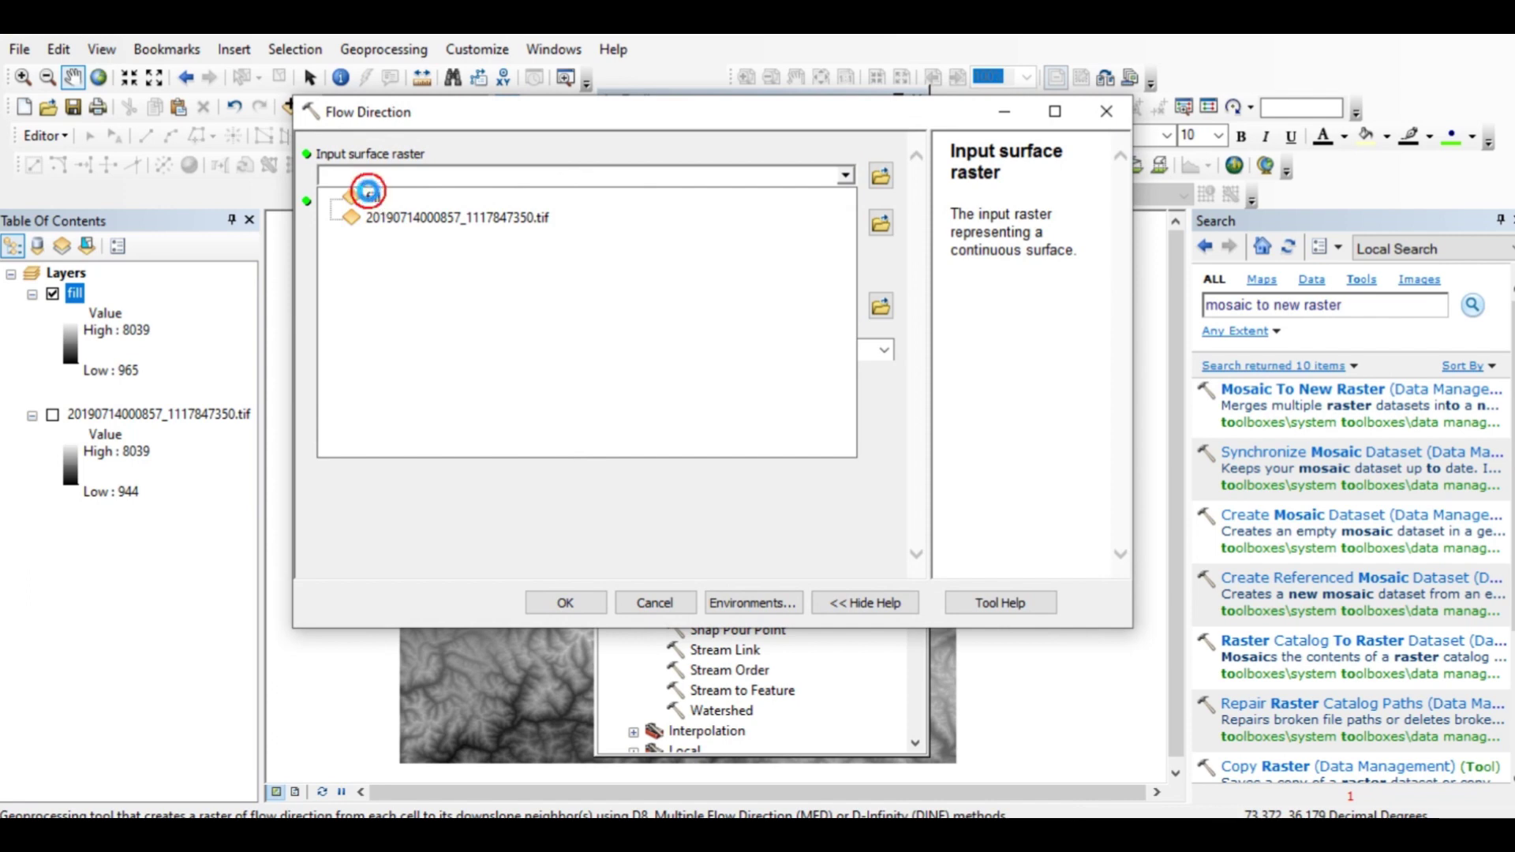
Browse for the flow direction output location and create a folder named direction inside the hydrology folder
left_click(880, 224)
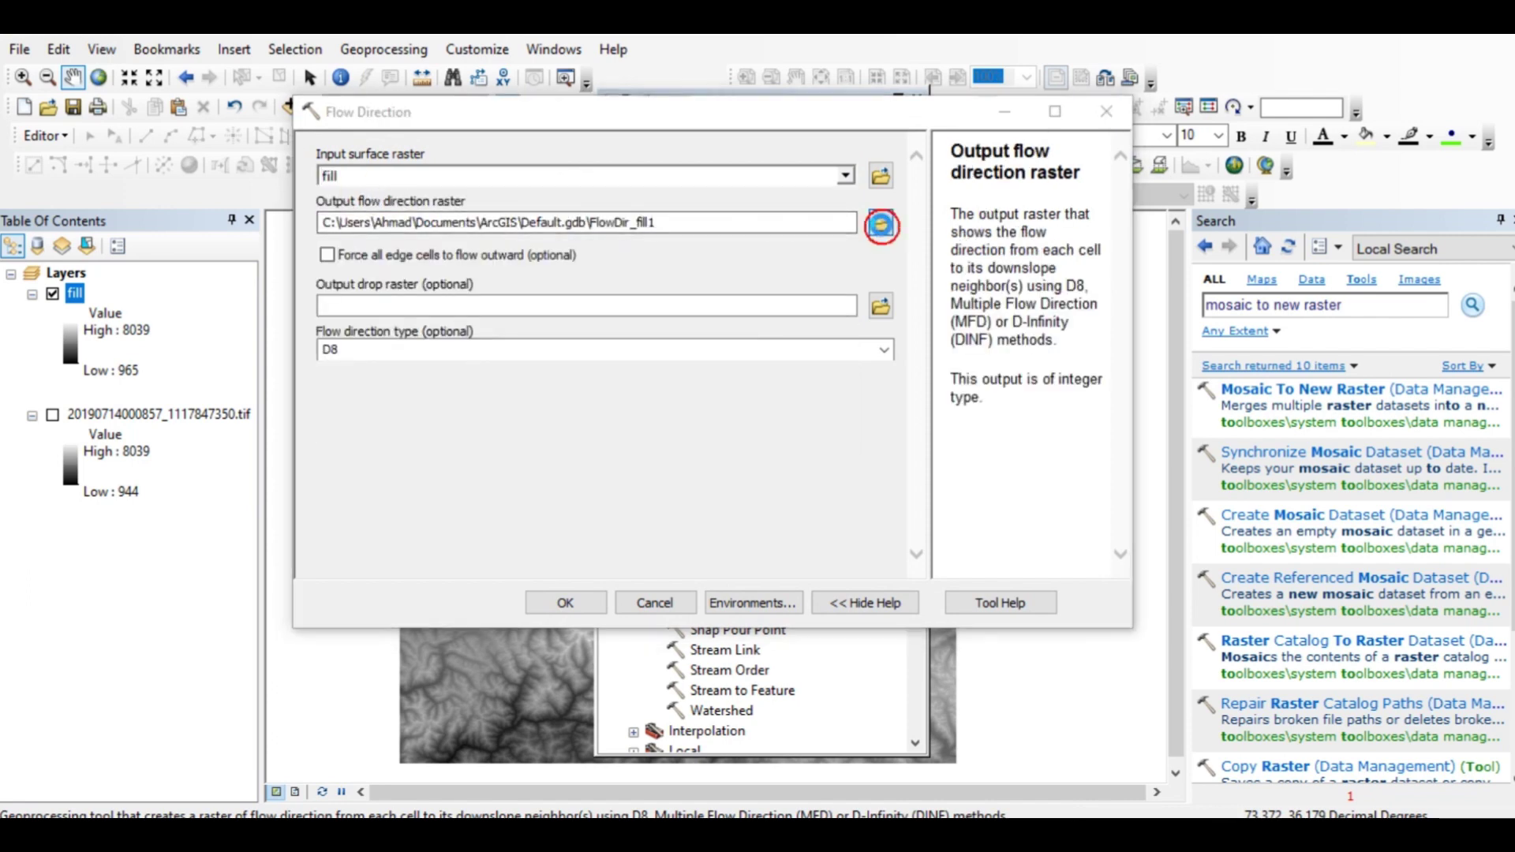
left_click(743, 228)
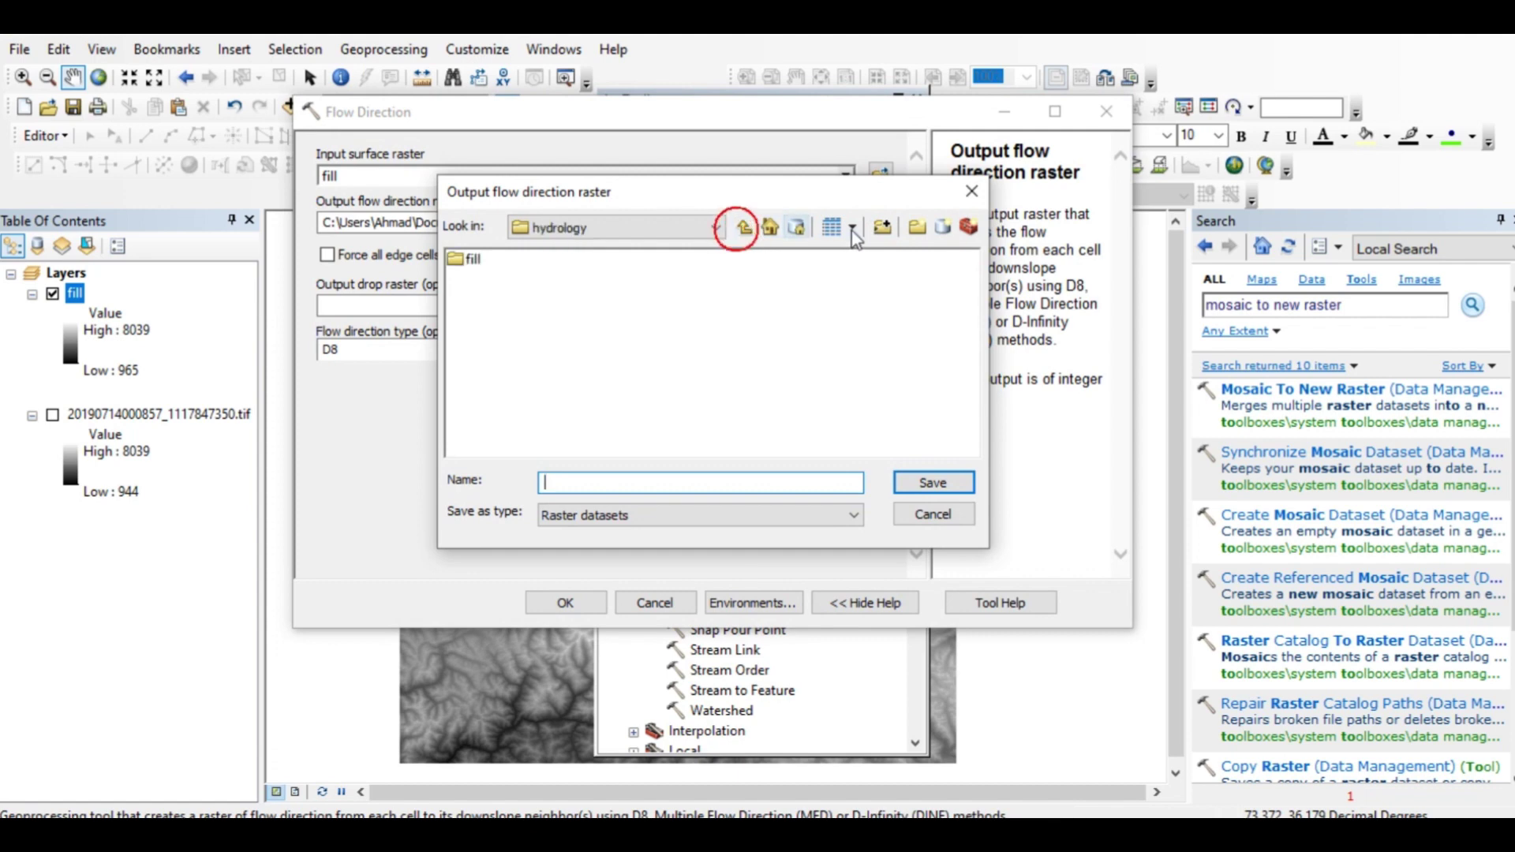
left_click(916, 227)
type("direction")
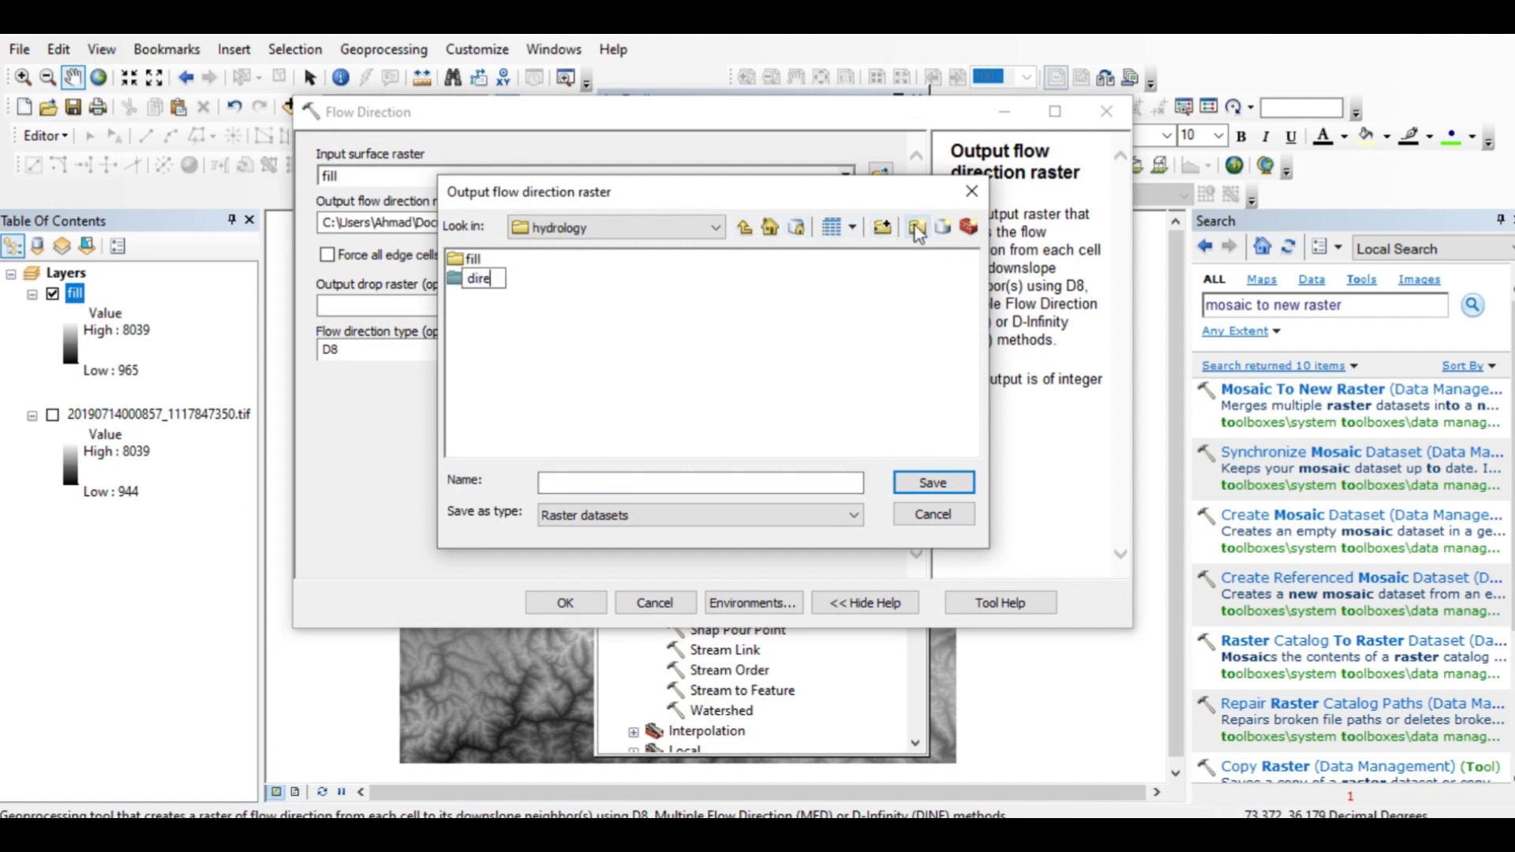
left_click(768, 357)
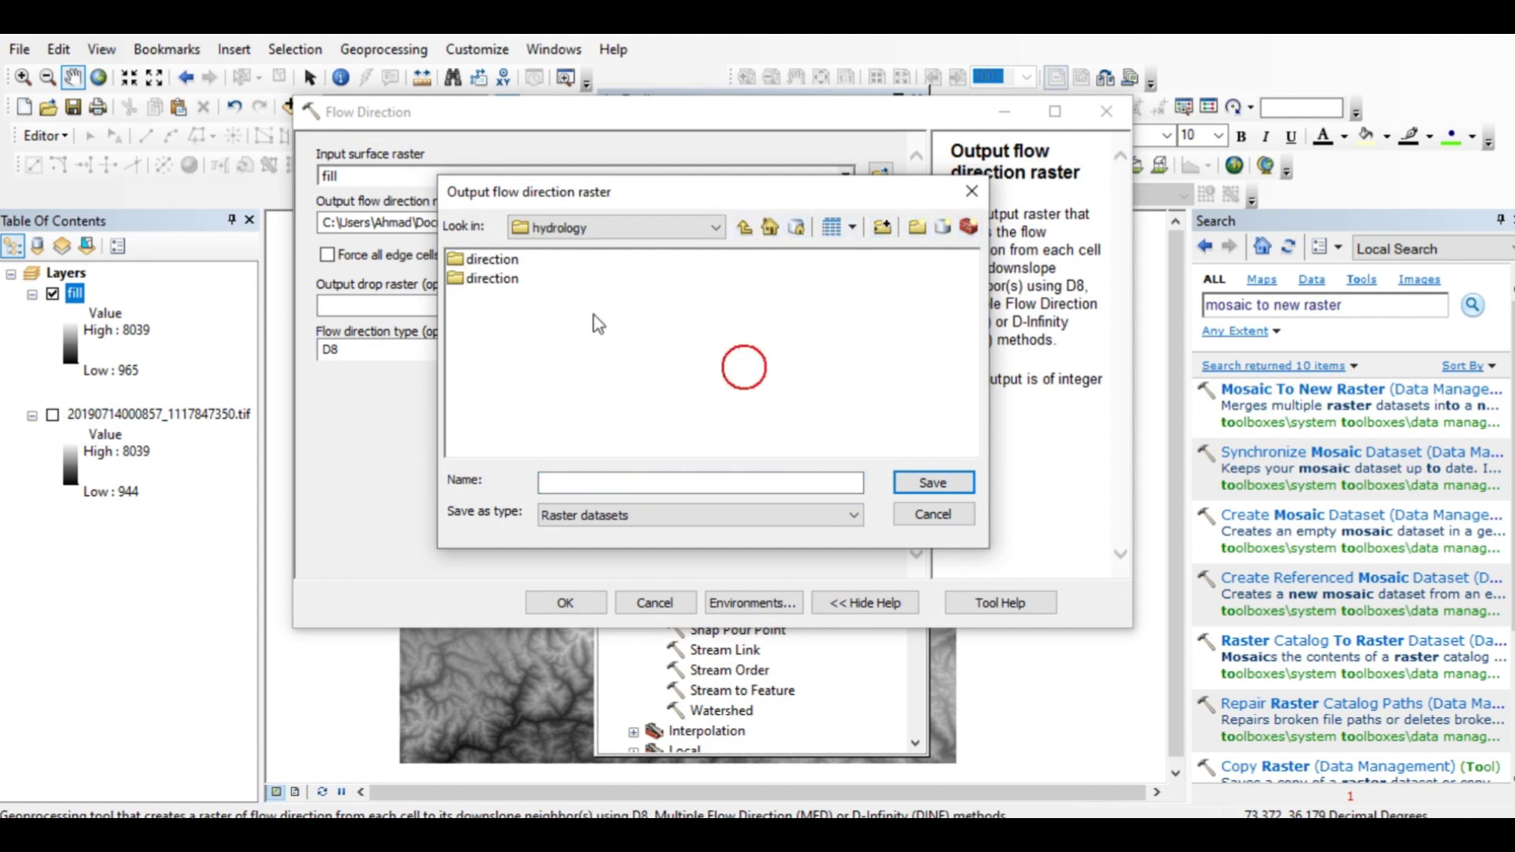
left_click(742, 228)
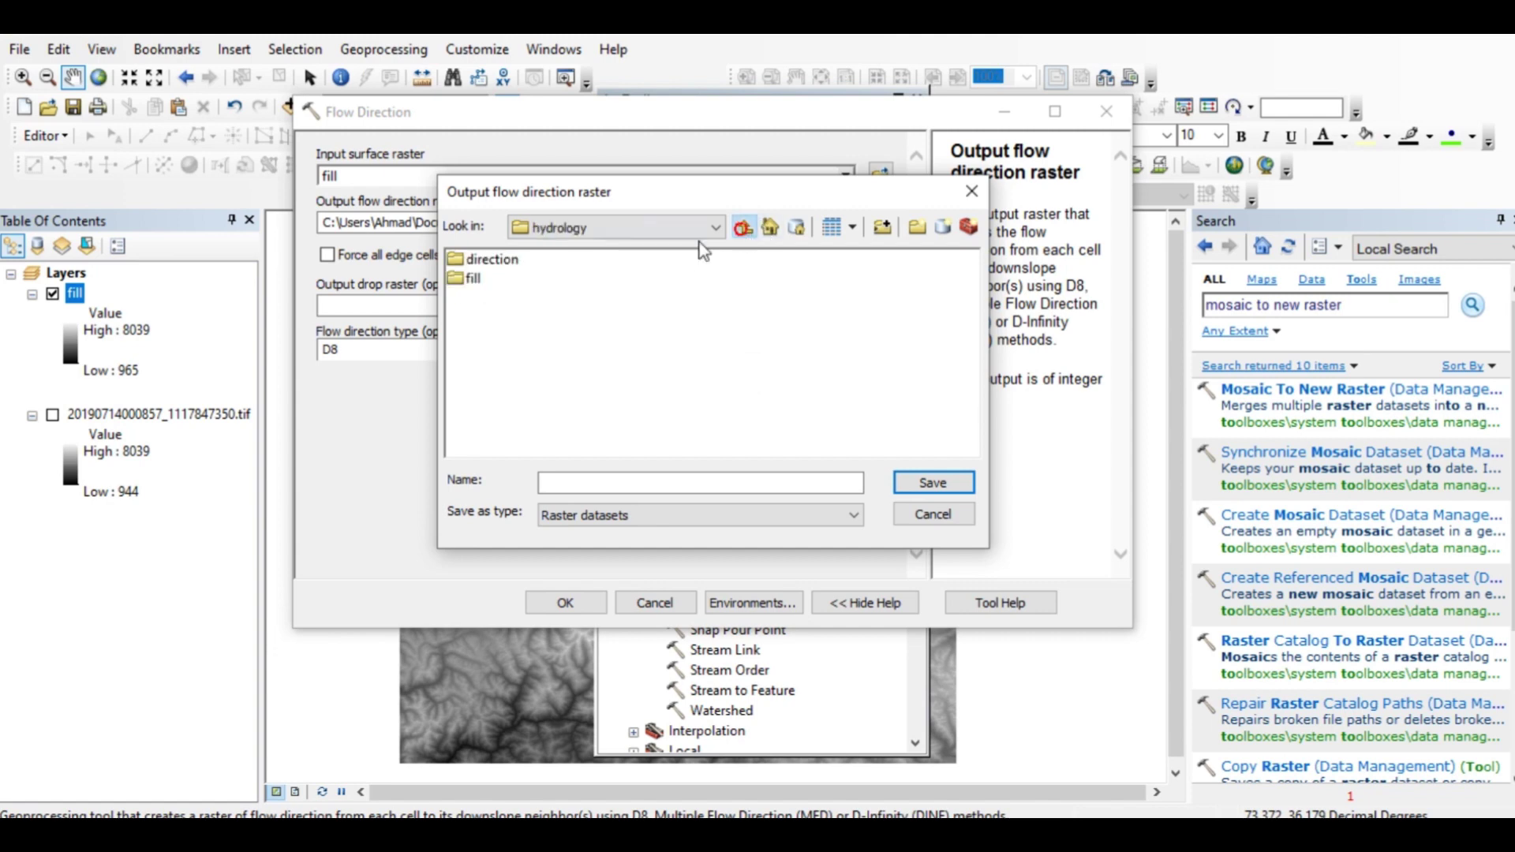
Set the flow direction output to a raster named direct in the direction folder, and close the tool and ArcToolbox without running it
double_click(493, 261)
left_click(613, 482)
type("direct")
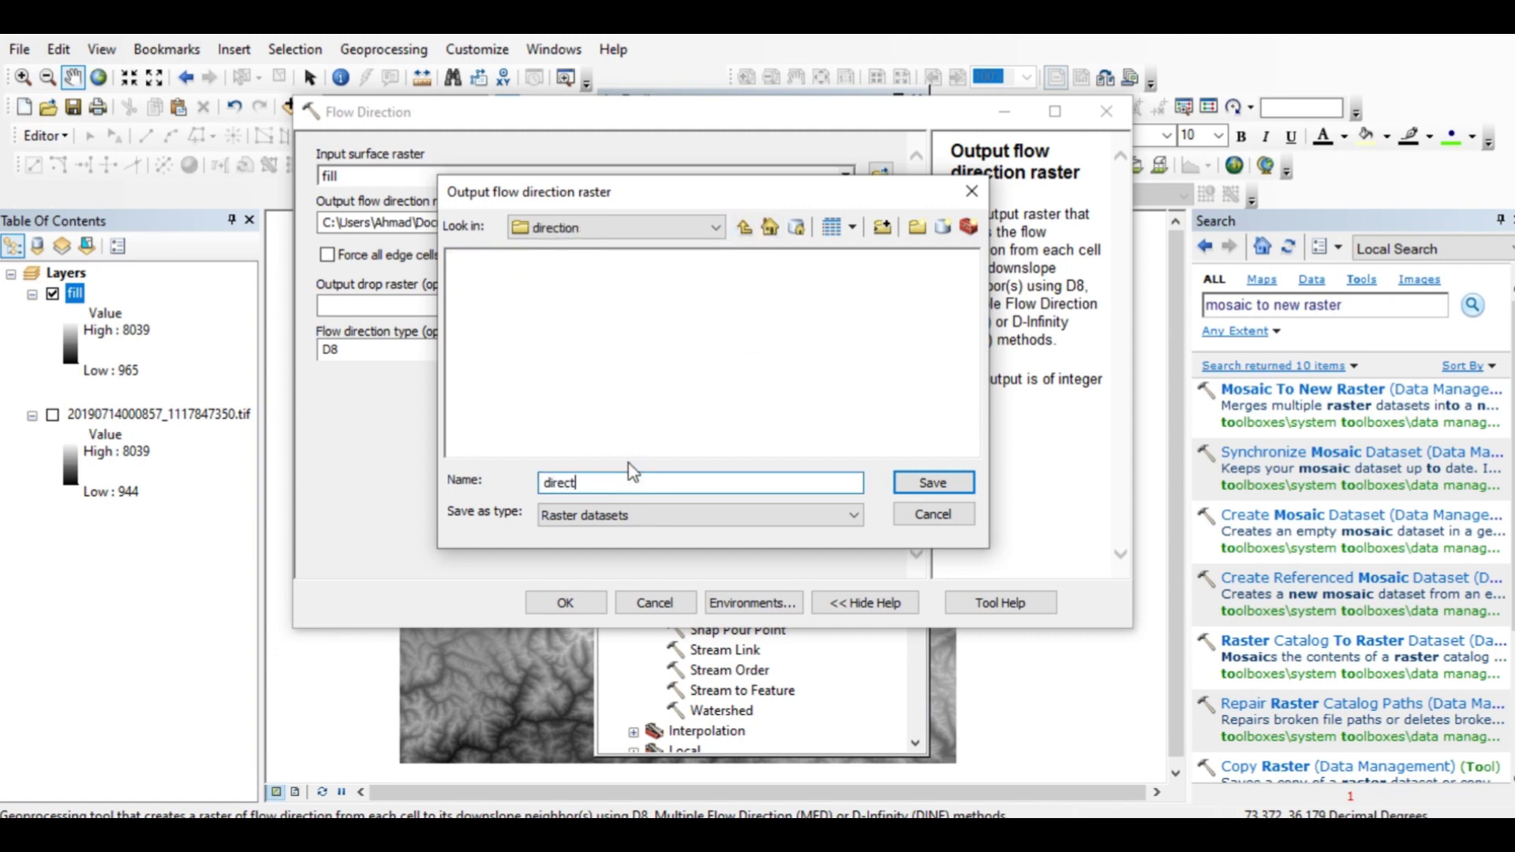
left_click(935, 481)
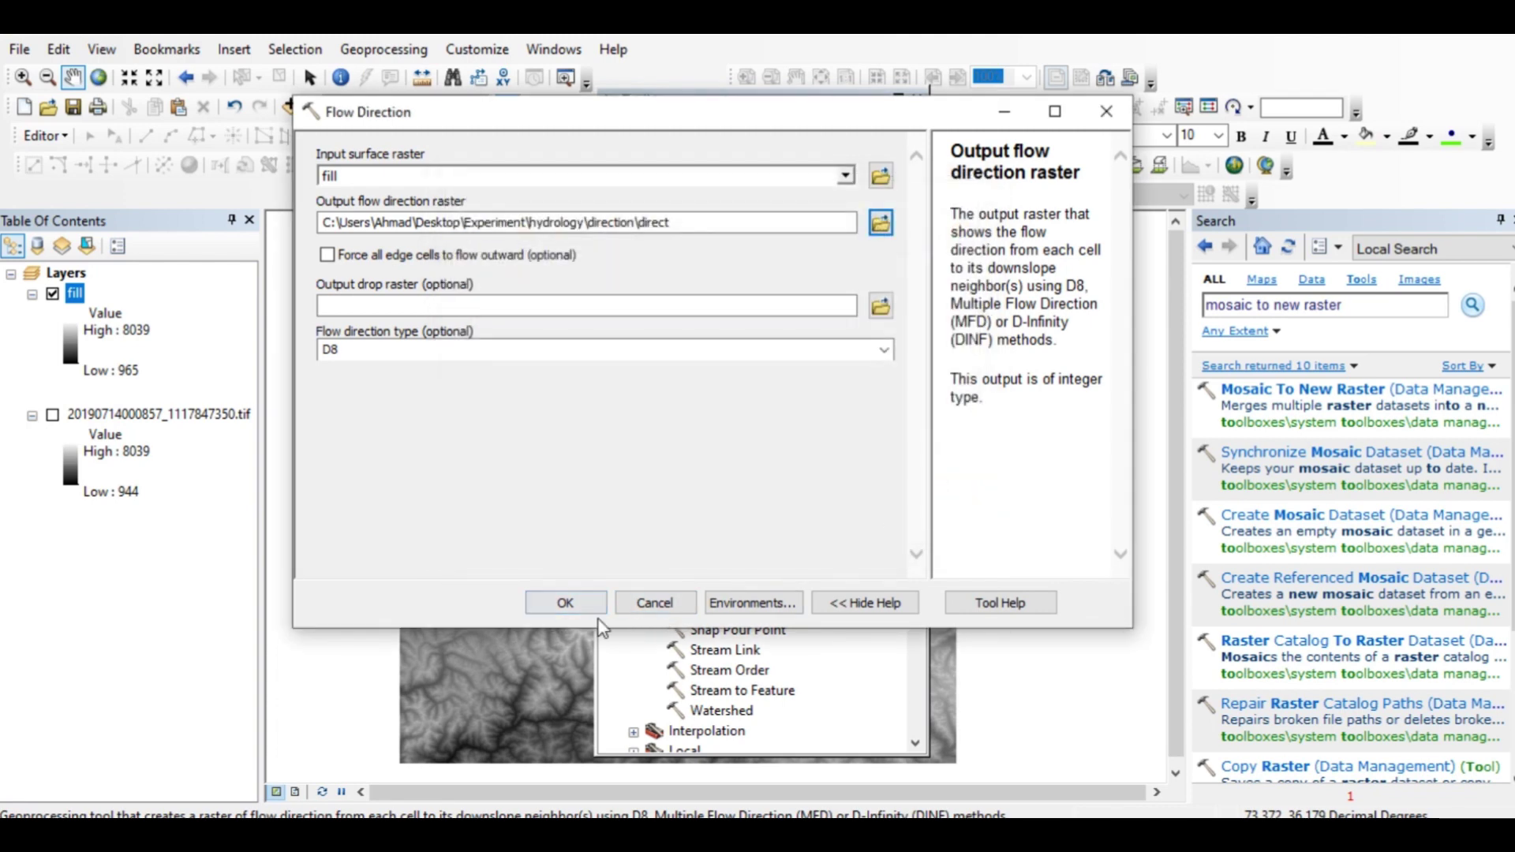
left_click(1106, 112)
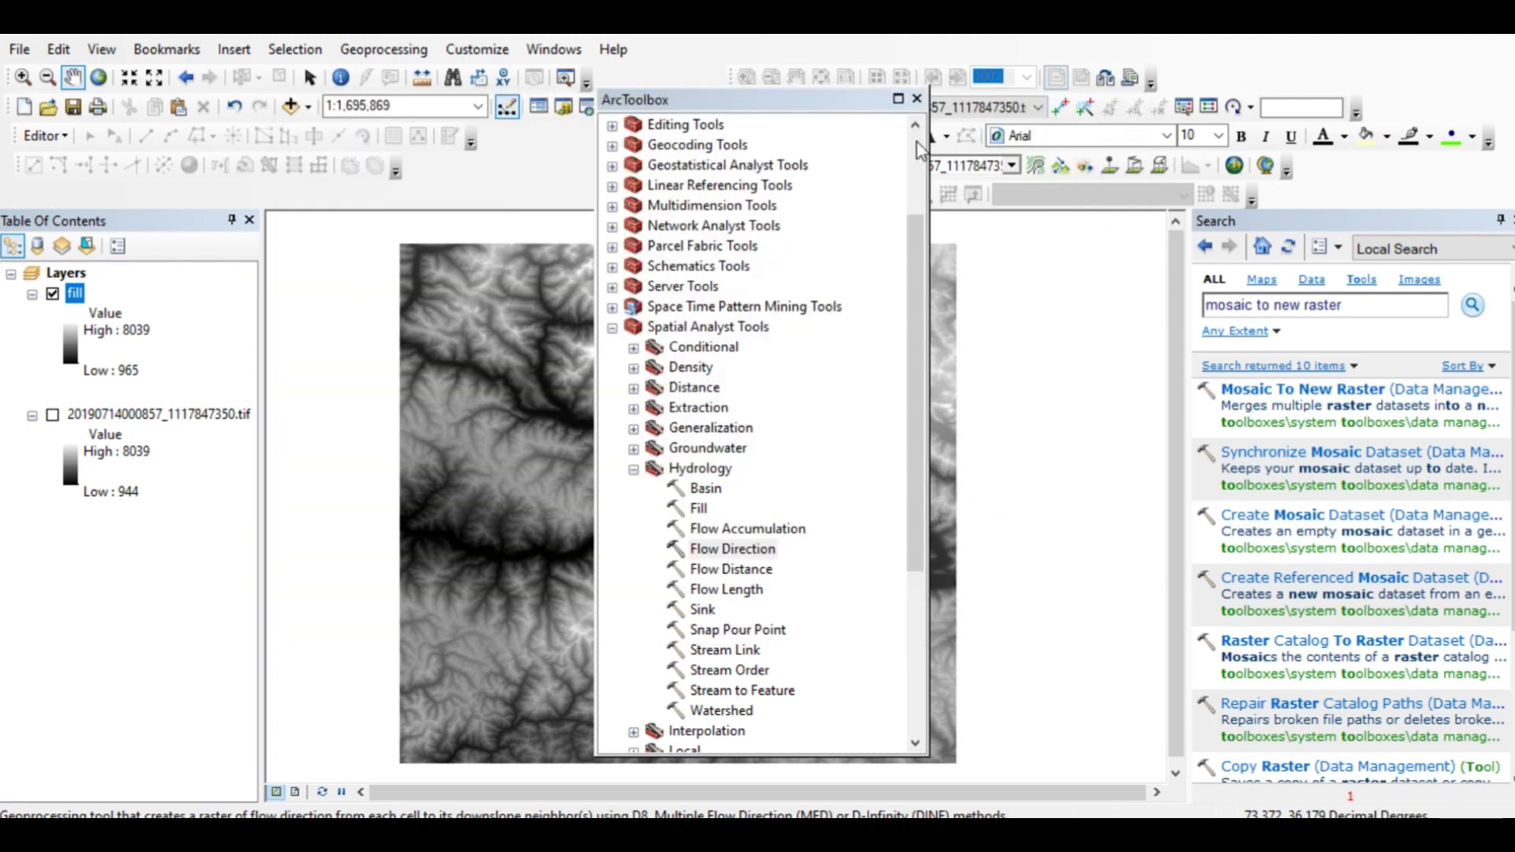
left_click(918, 97)
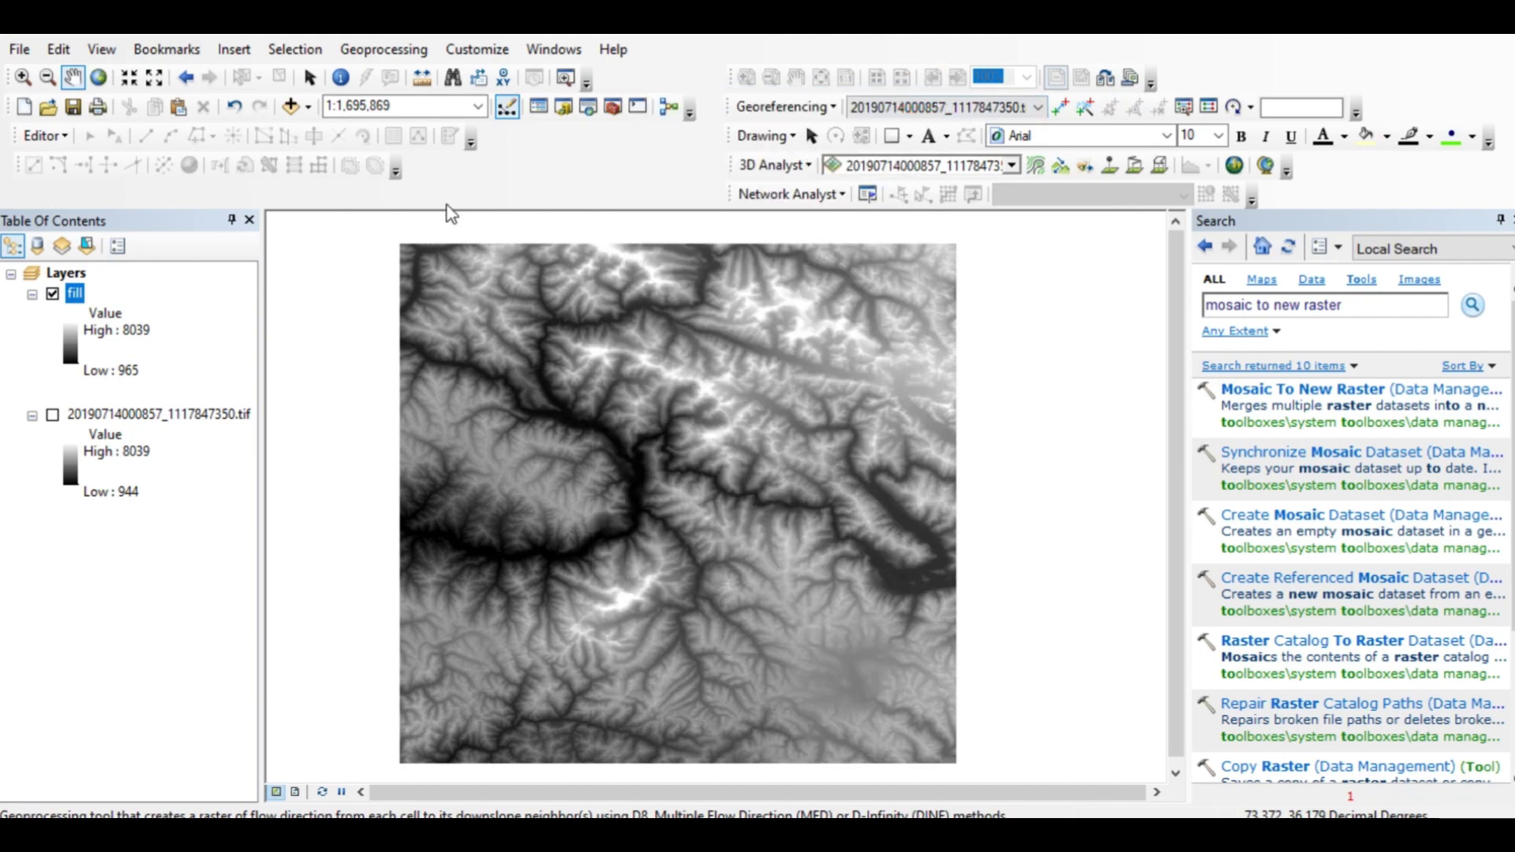
Add the existing direction raster from the DATA\Hydrology folder to the map
left_click(308, 107)
left_click(335, 129)
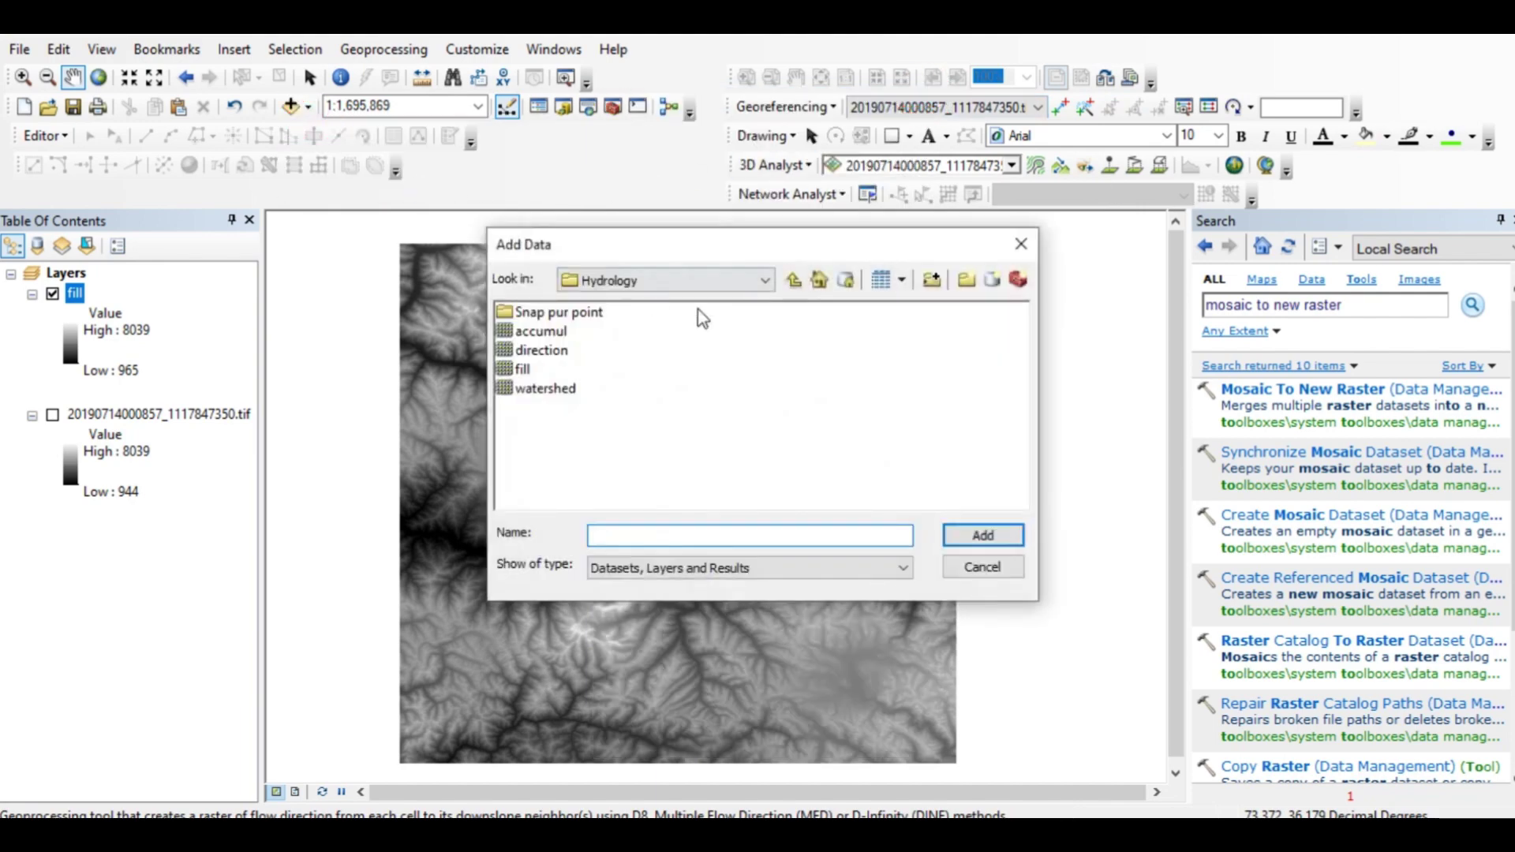
double_click(540, 350)
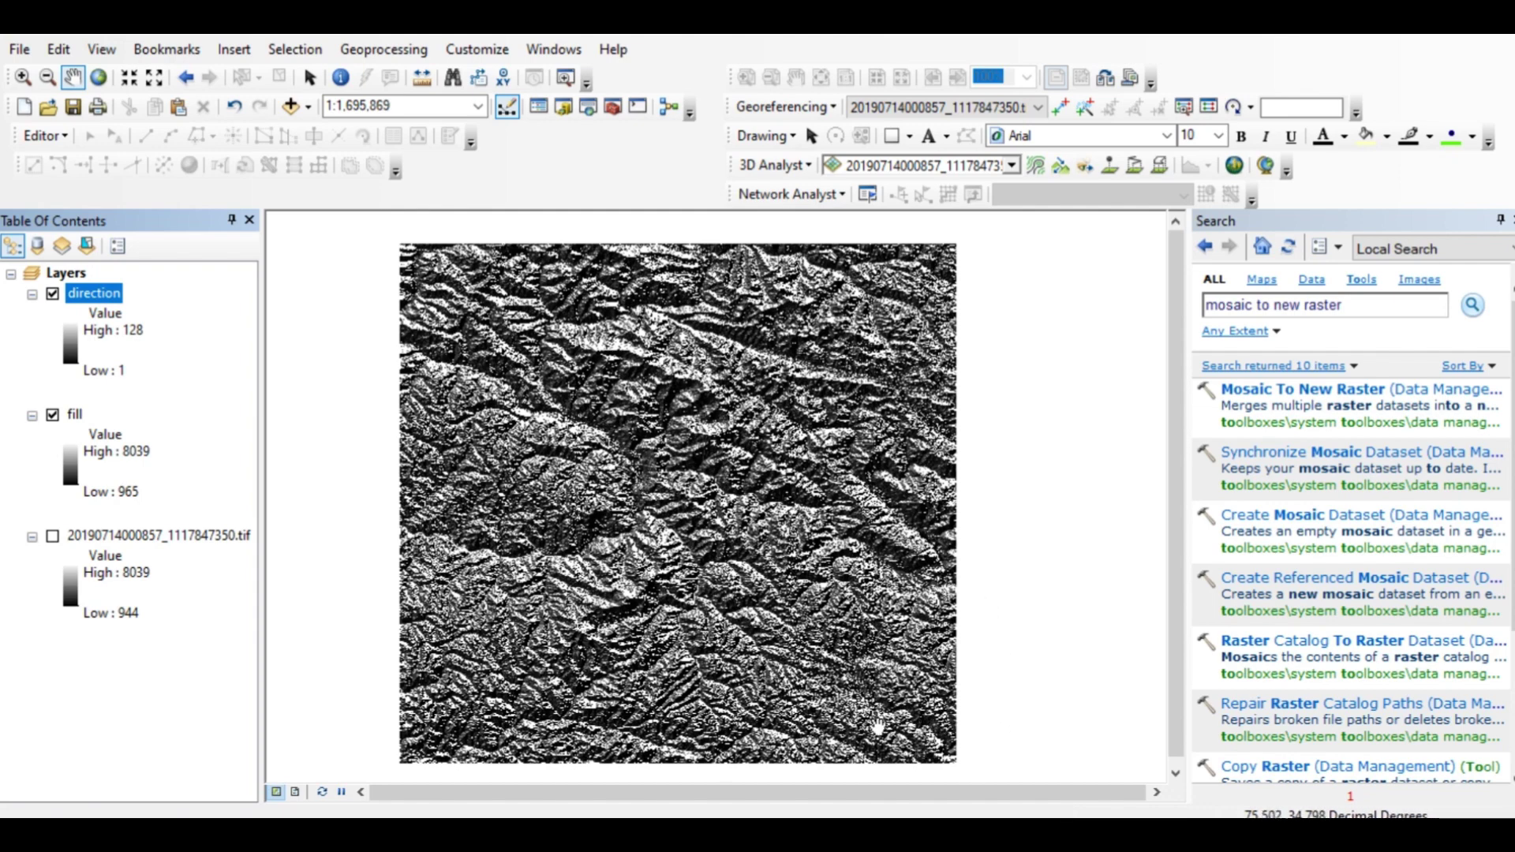
left_click(309, 108)
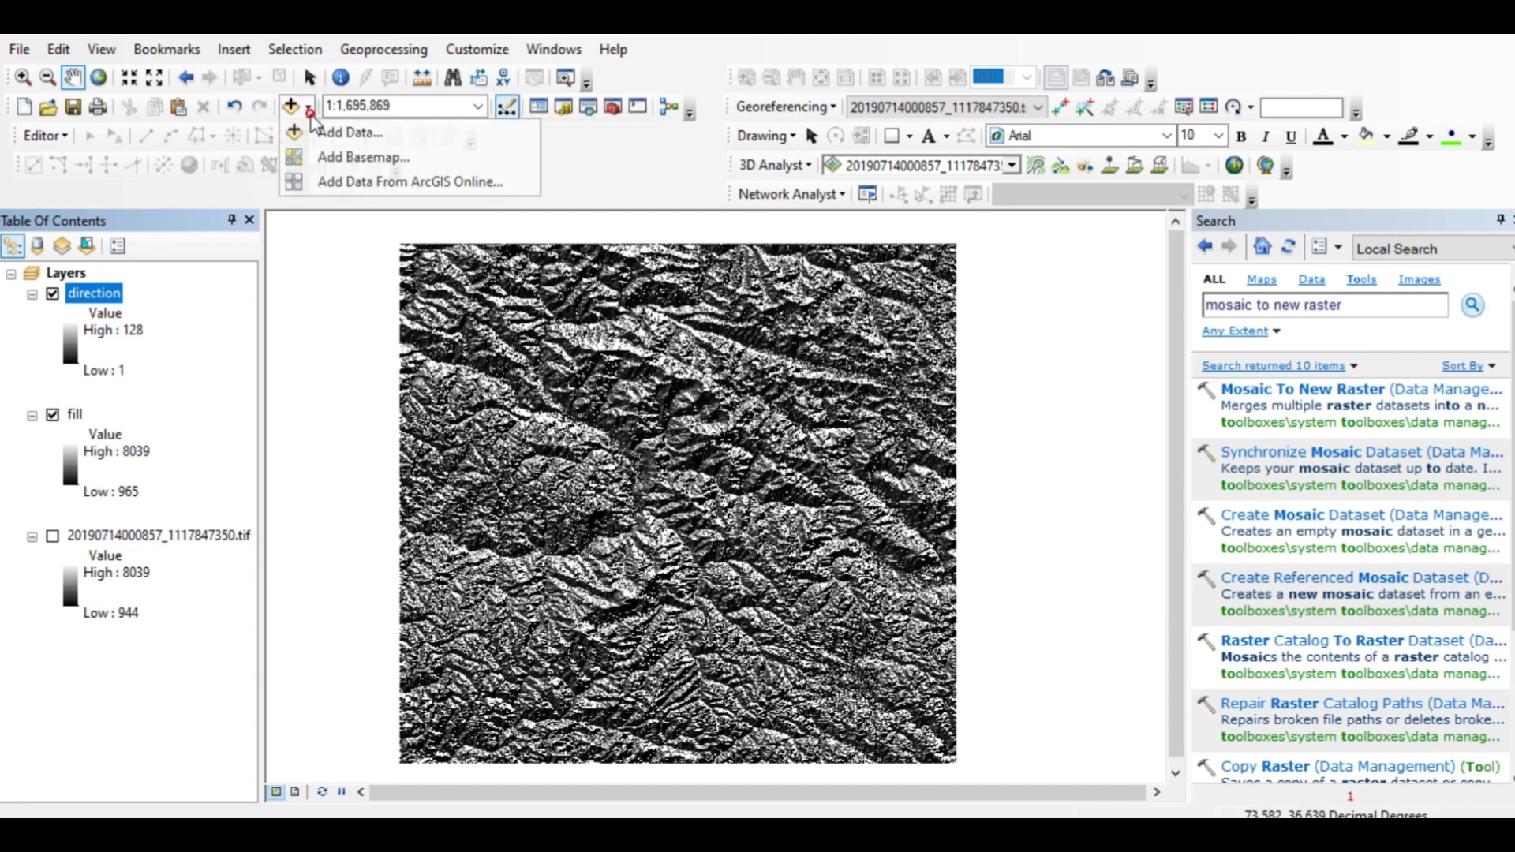
left_click(343, 85)
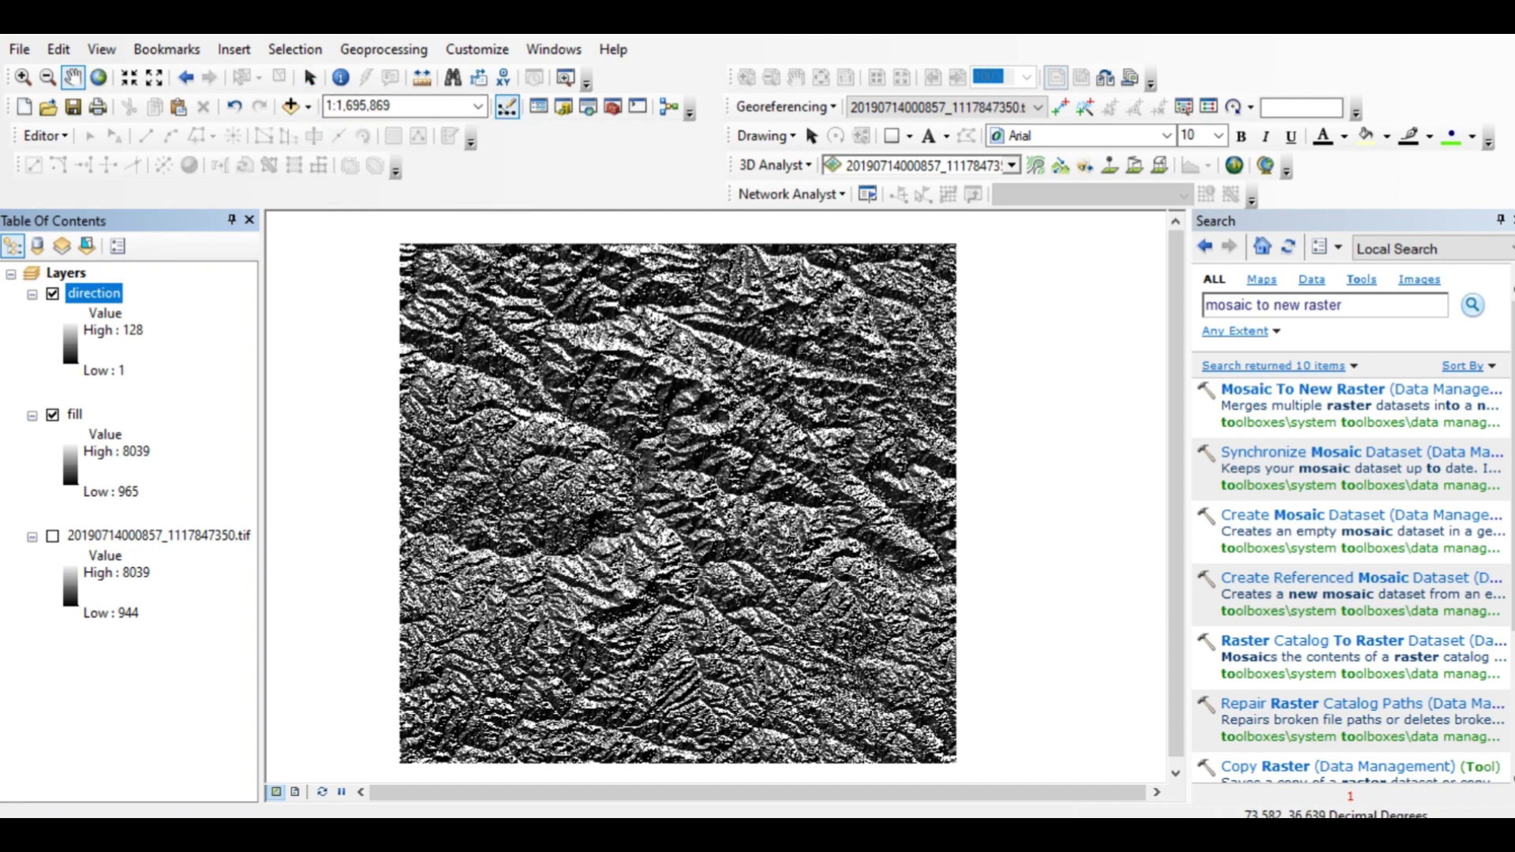
Start the Flow Accumulation tool from the Hydrology toolset with direction as the input flow direction raster
left_click(588, 110)
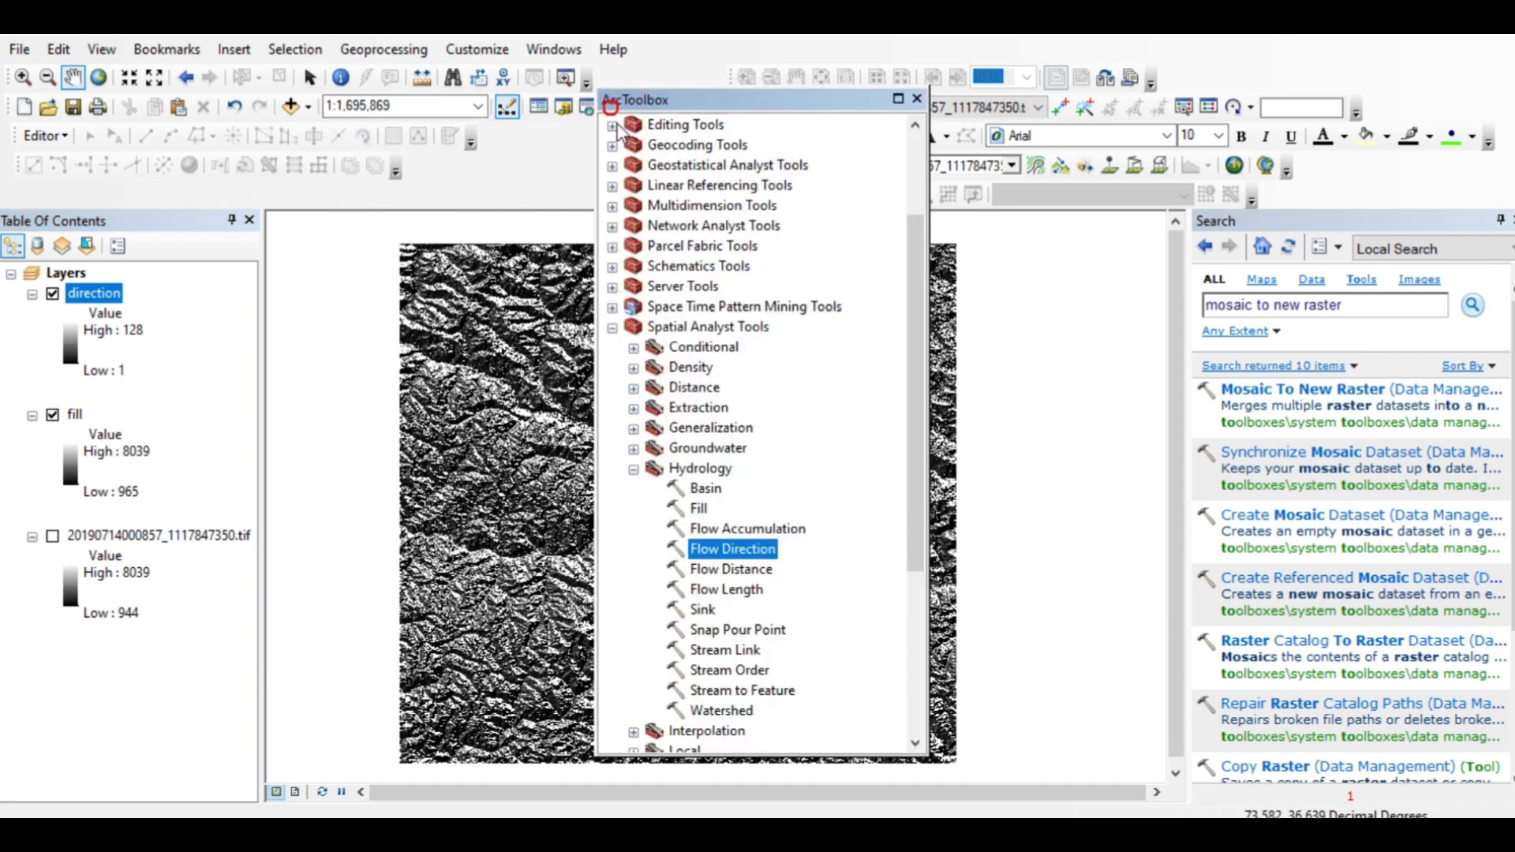
left_click(726, 531)
double_click(726, 531)
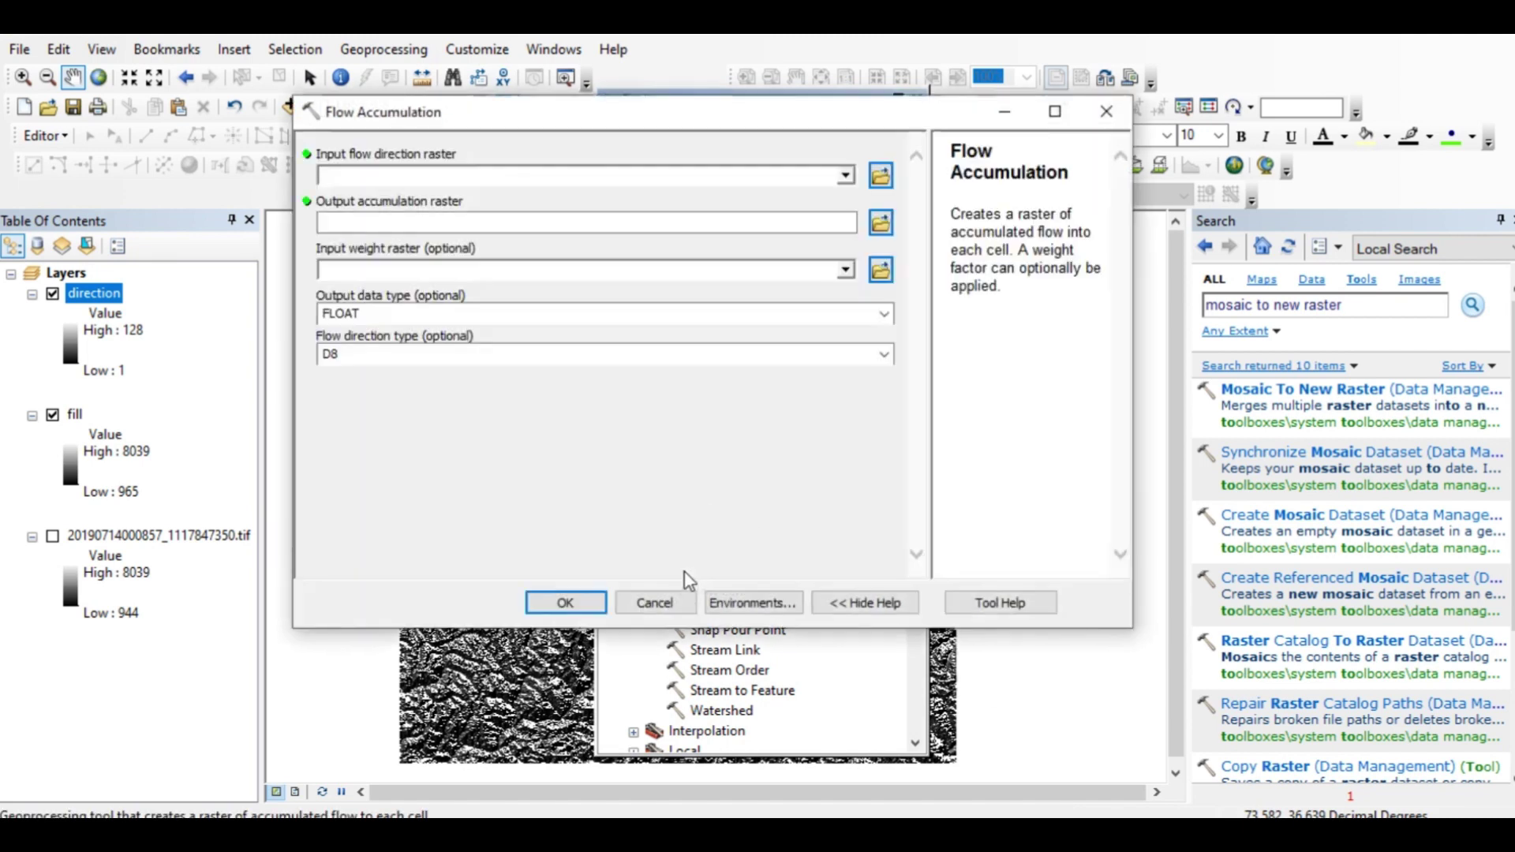
left_click(844, 175)
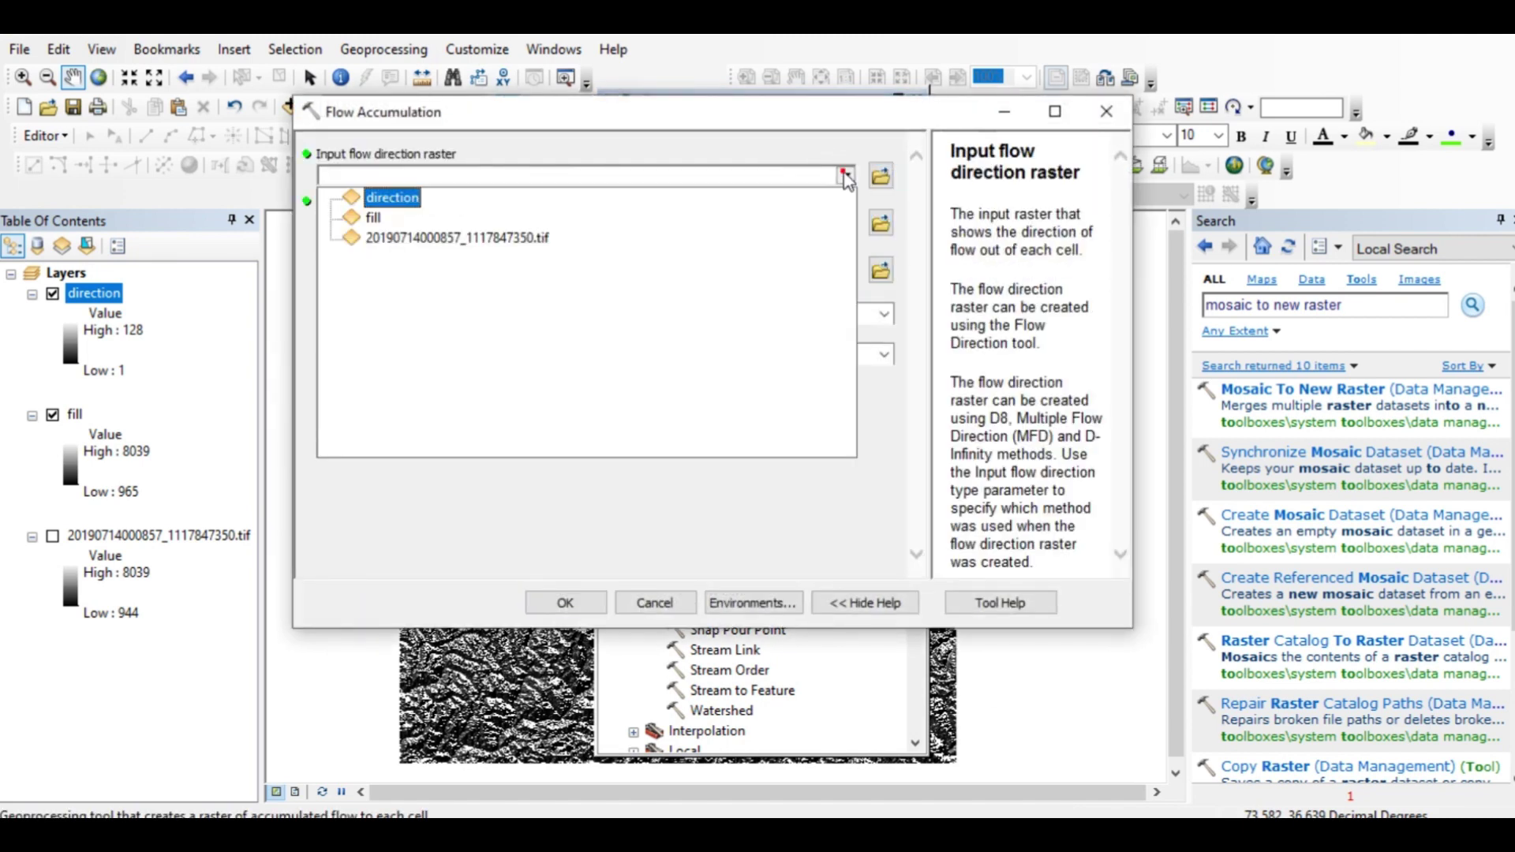
left_click(398, 199)
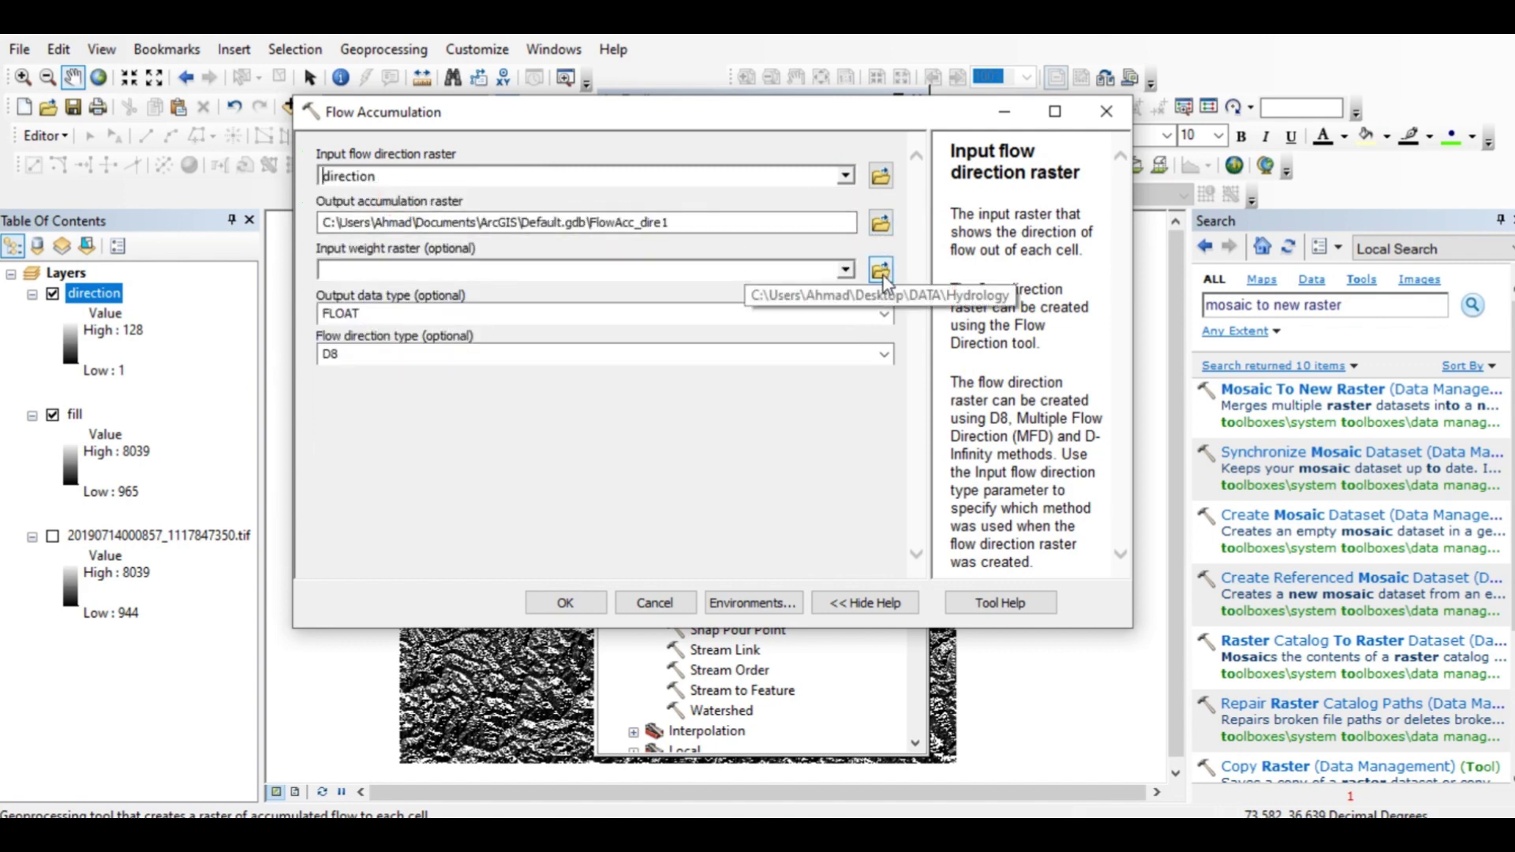
Browse for the flow accumulation output location and create a folder named accmu inside the hydrology folder
left_click(881, 224)
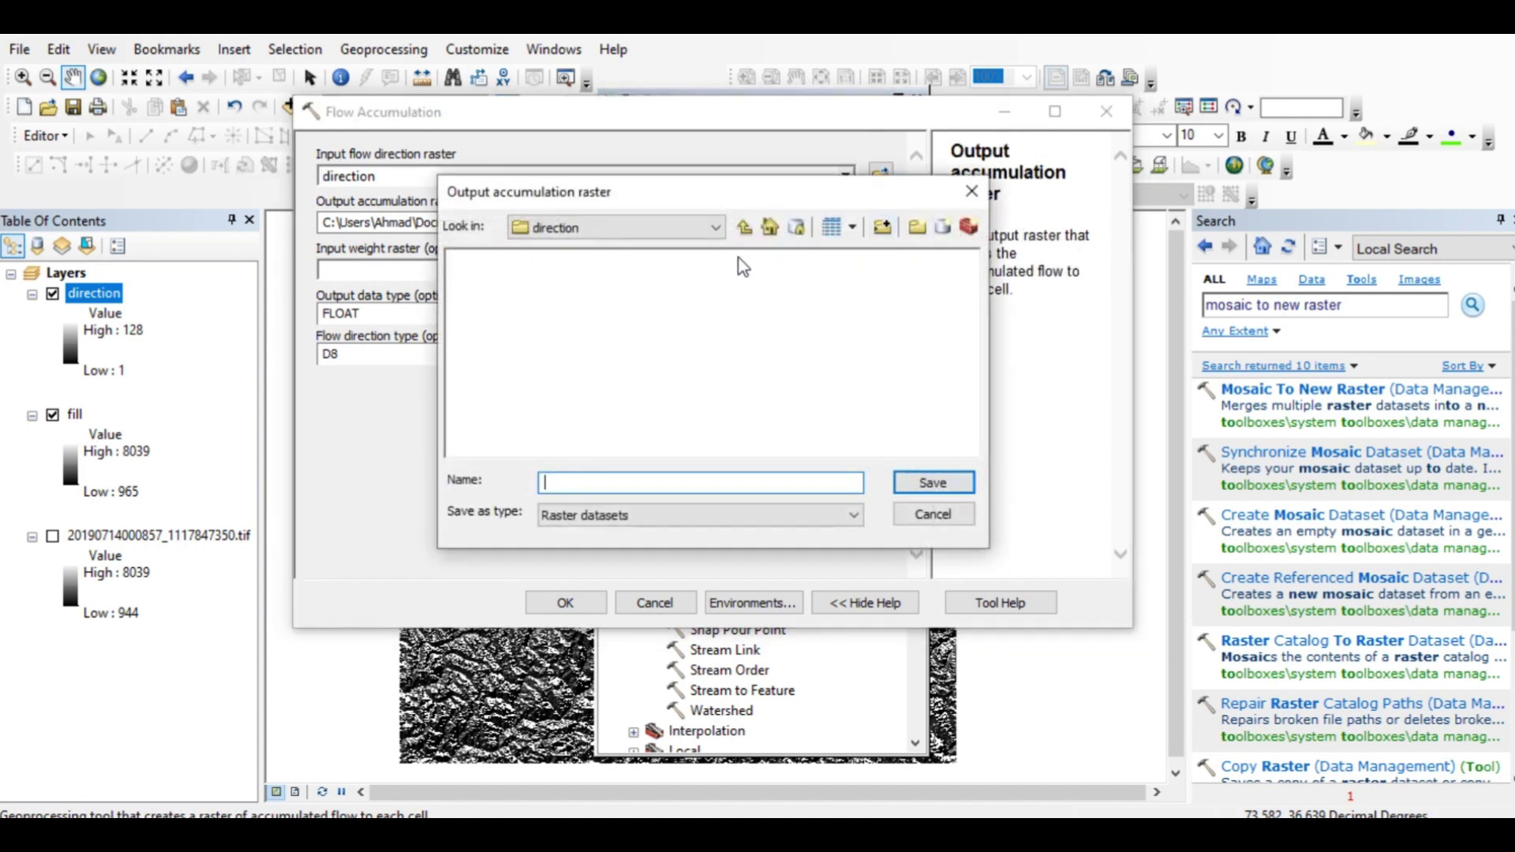
left_click(744, 228)
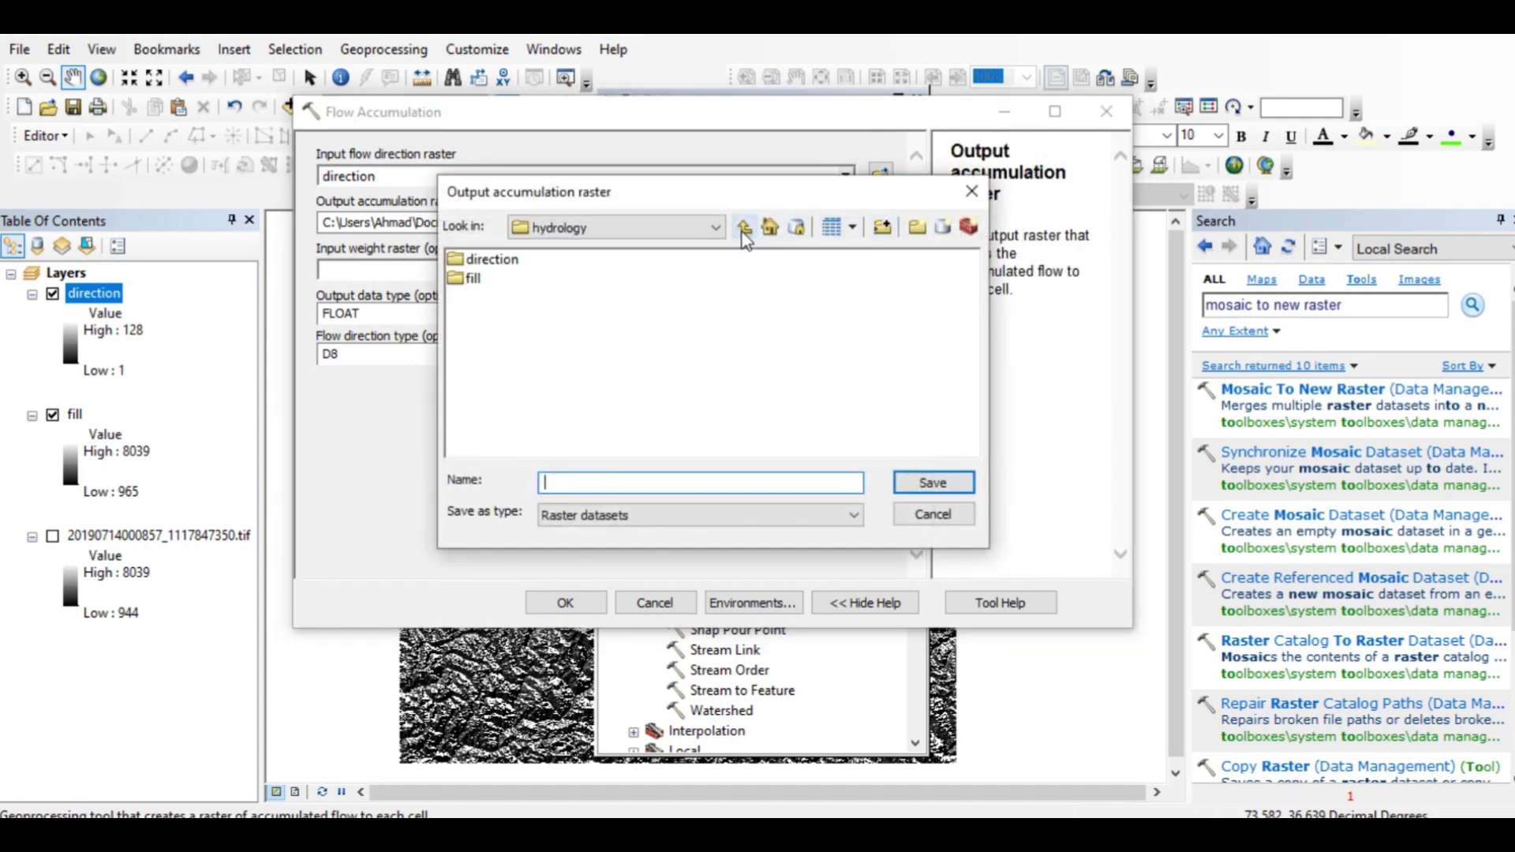
left_click(917, 229)
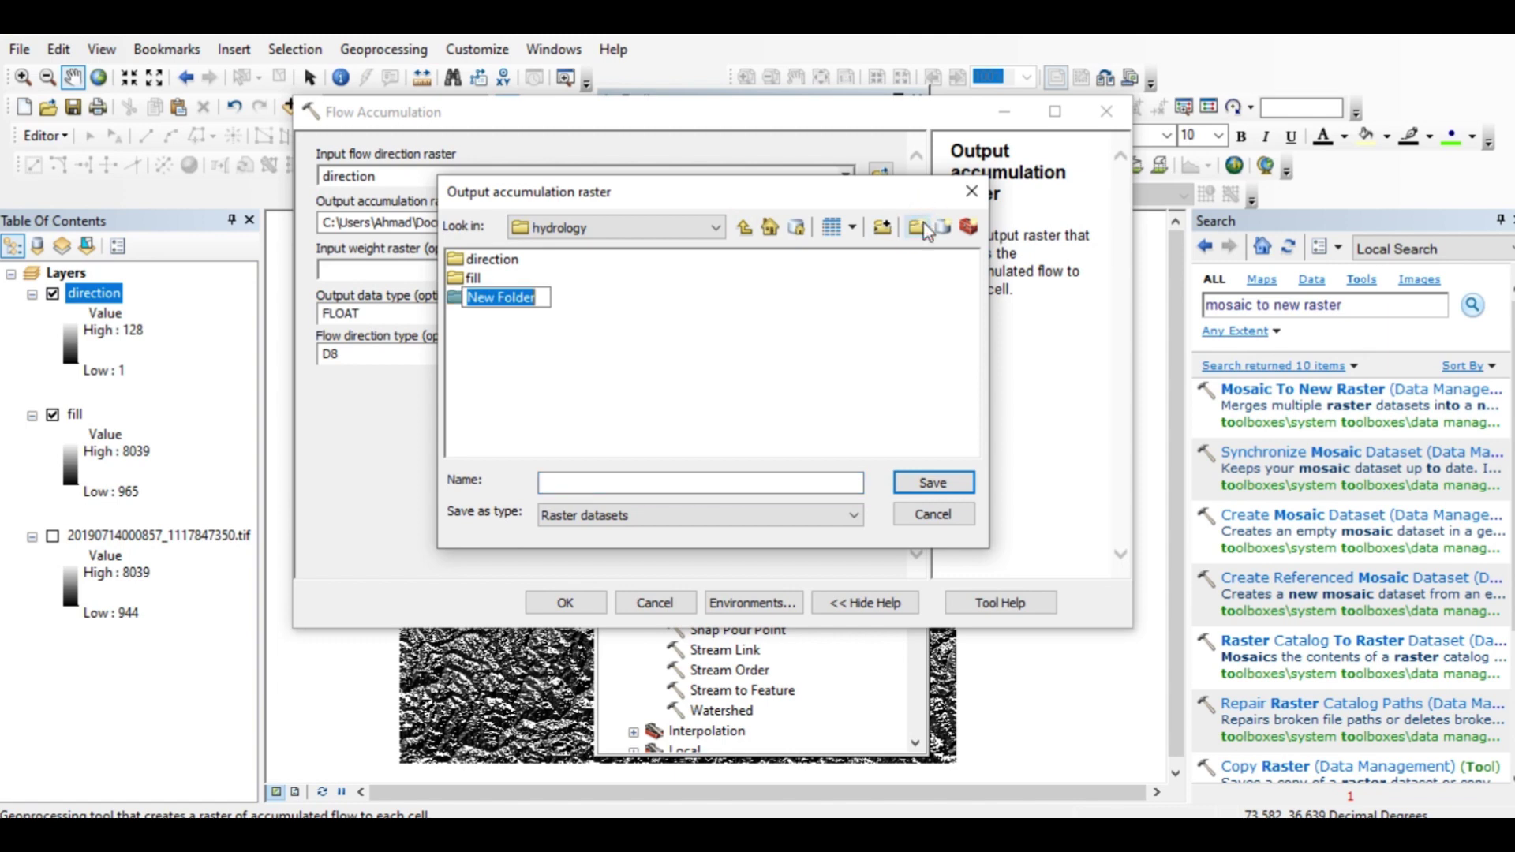
type("accmu")
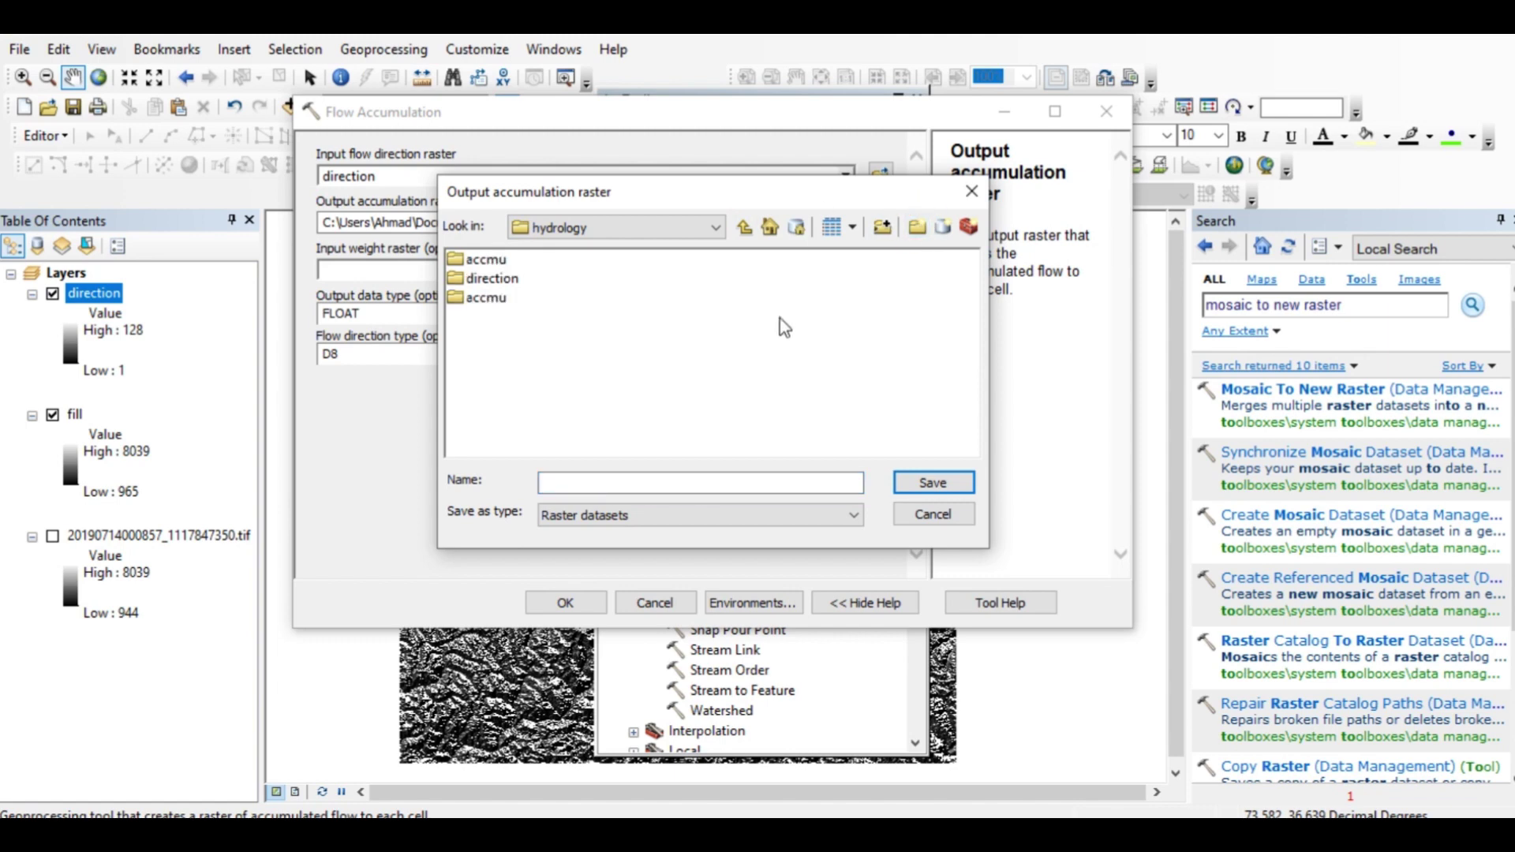
left_click(778, 315)
Set the flow accumulation output to a raster named accm in the fill folder, and close the tool and ArcToolbox without running it
double_click(491, 297)
left_click(673, 480)
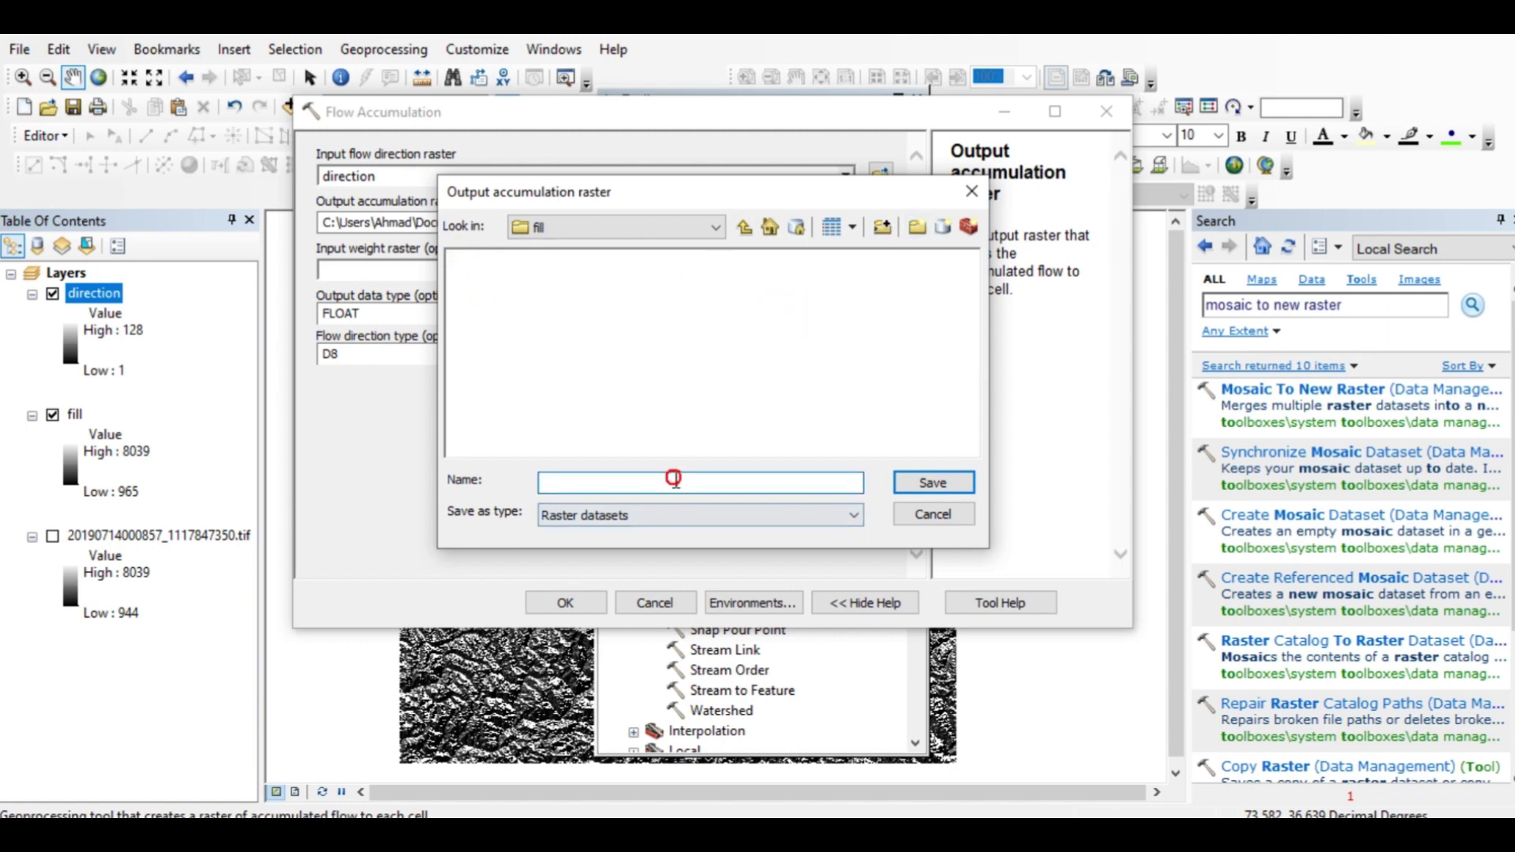
type("accm")
left_click(915, 494)
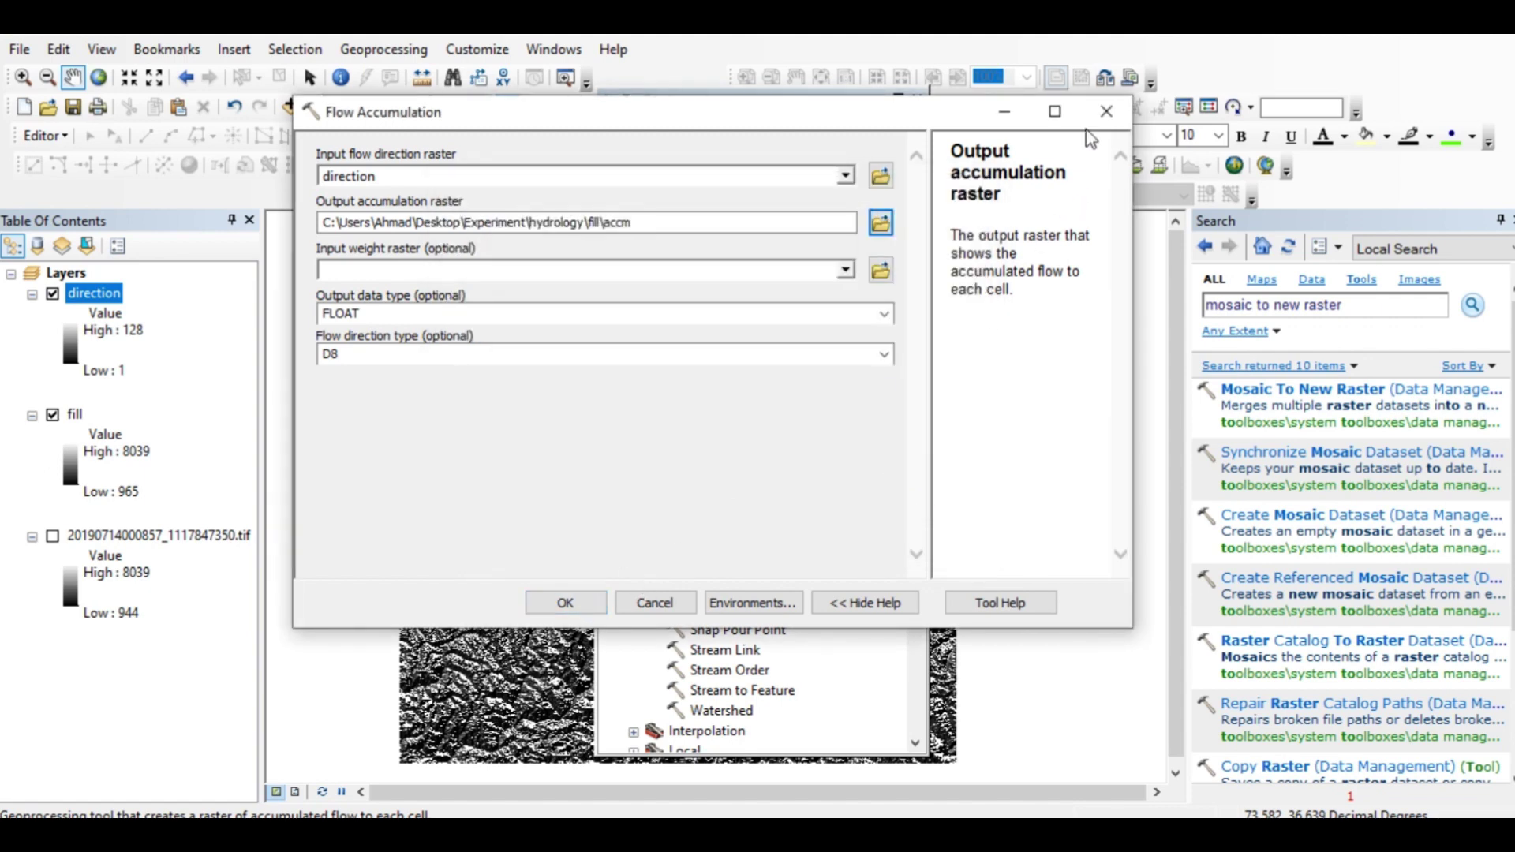
left_click(1107, 112)
left_click(916, 99)
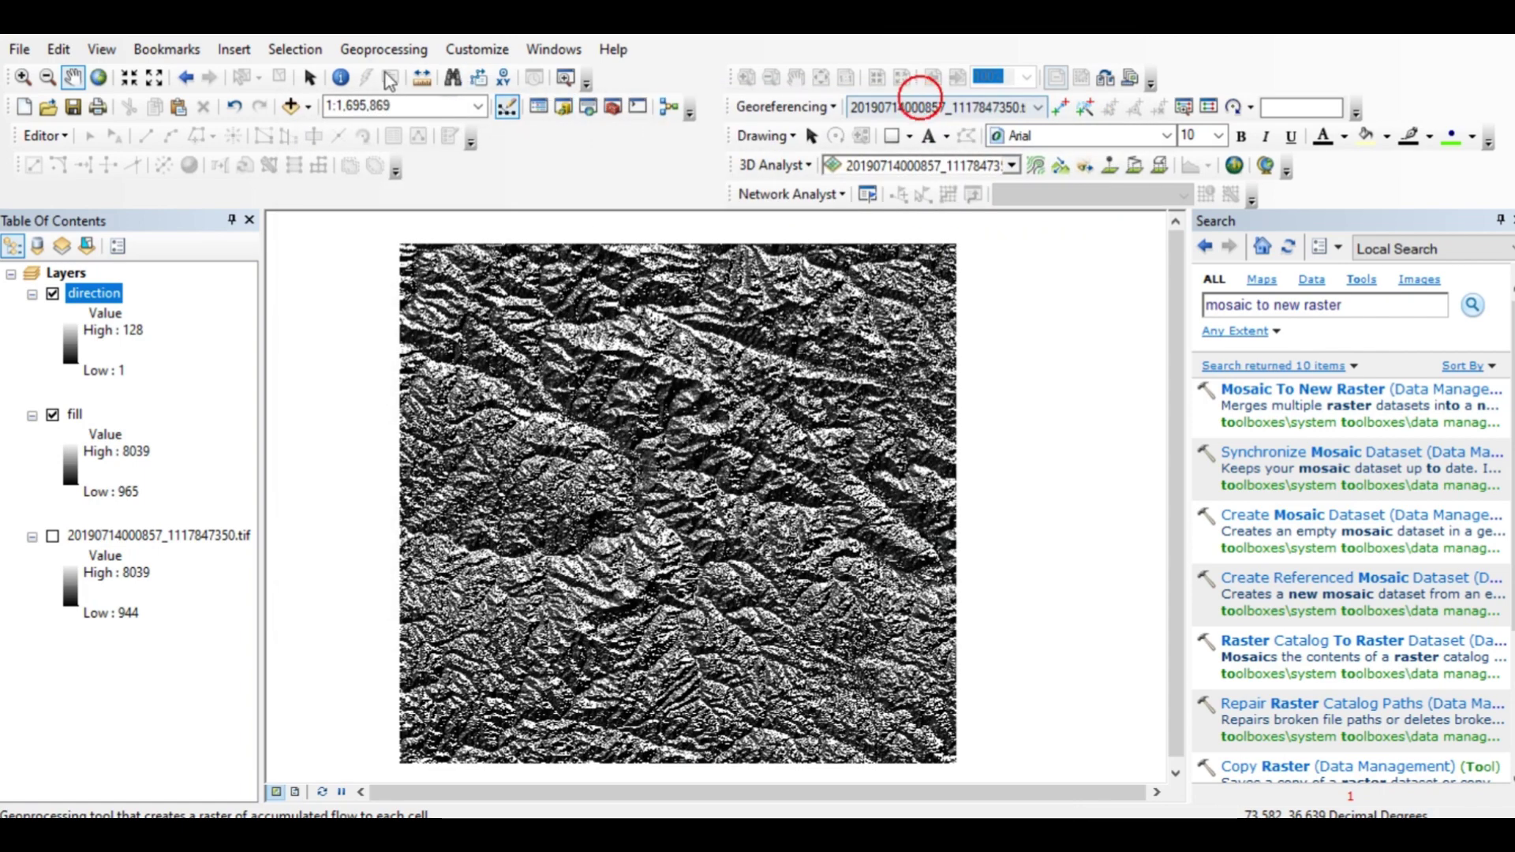
Add the existing accumul raster from the DATA\Hydrology folder to the map
left_click(306, 106)
left_click(342, 134)
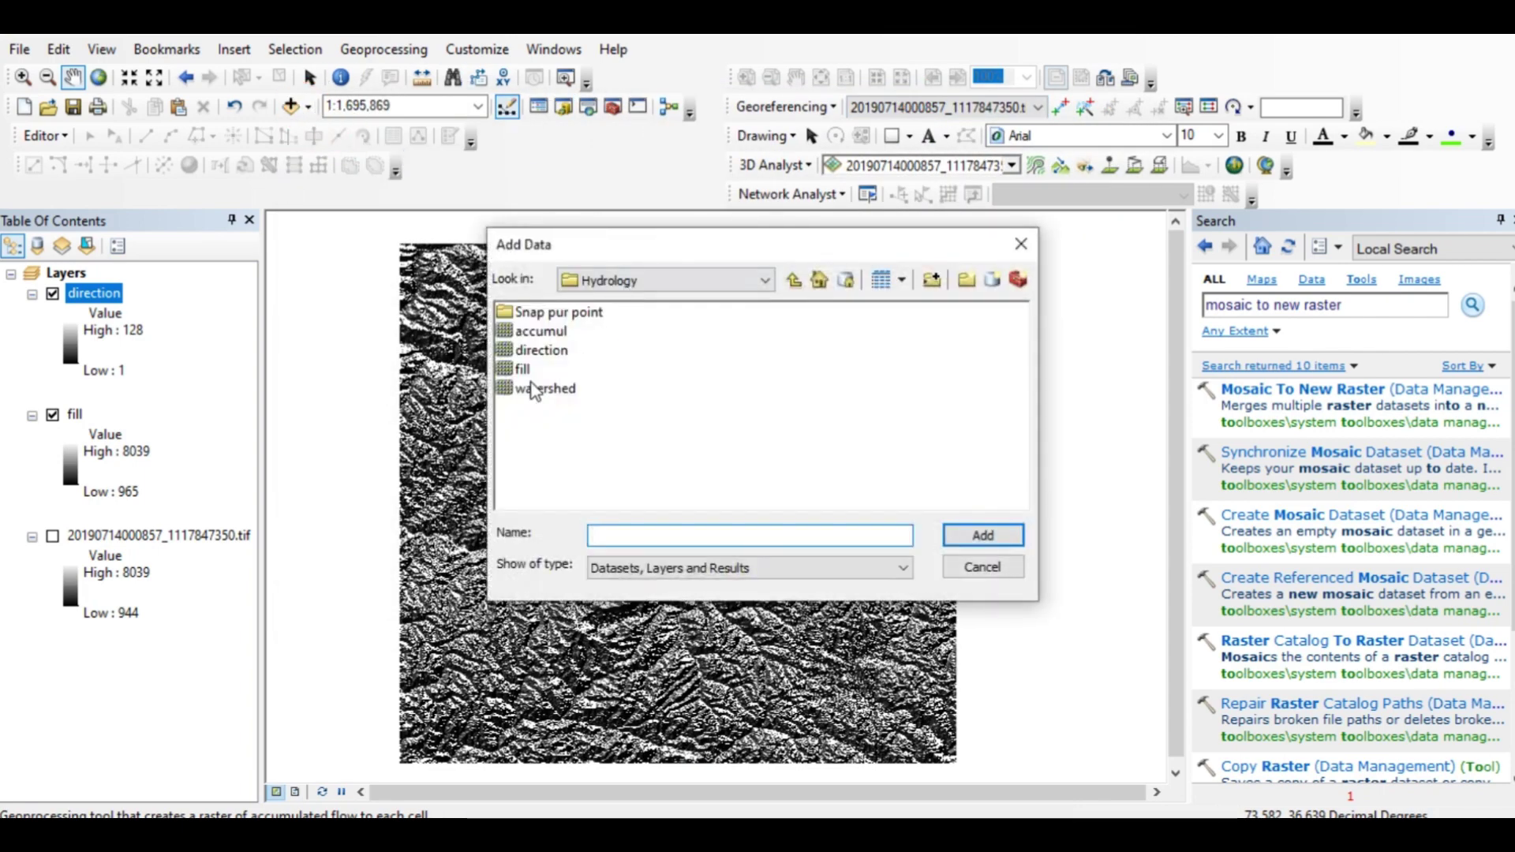
double_click(541, 331)
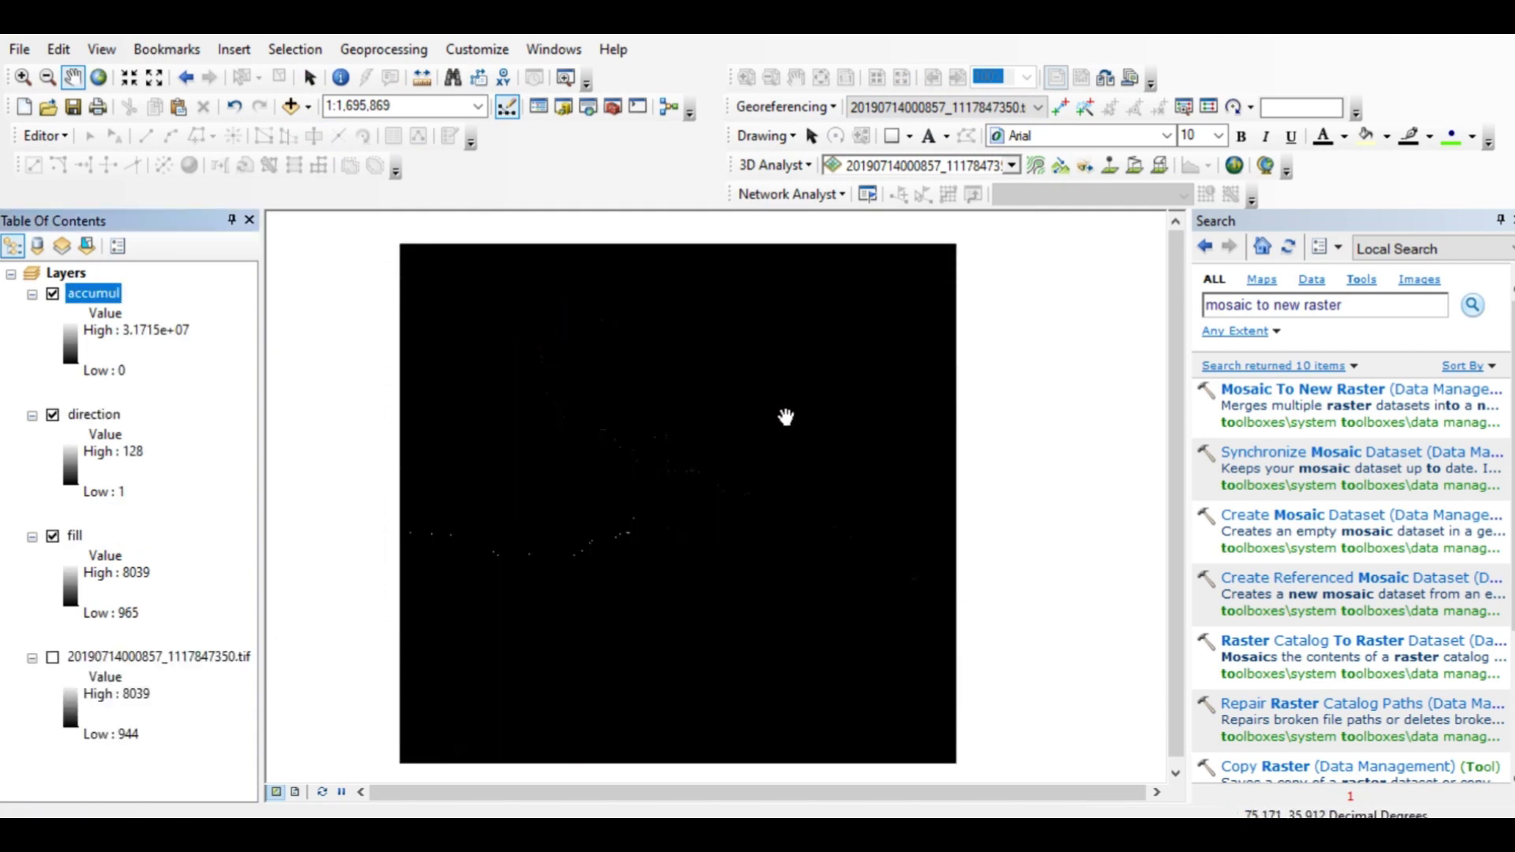
left_click(1496, 828)
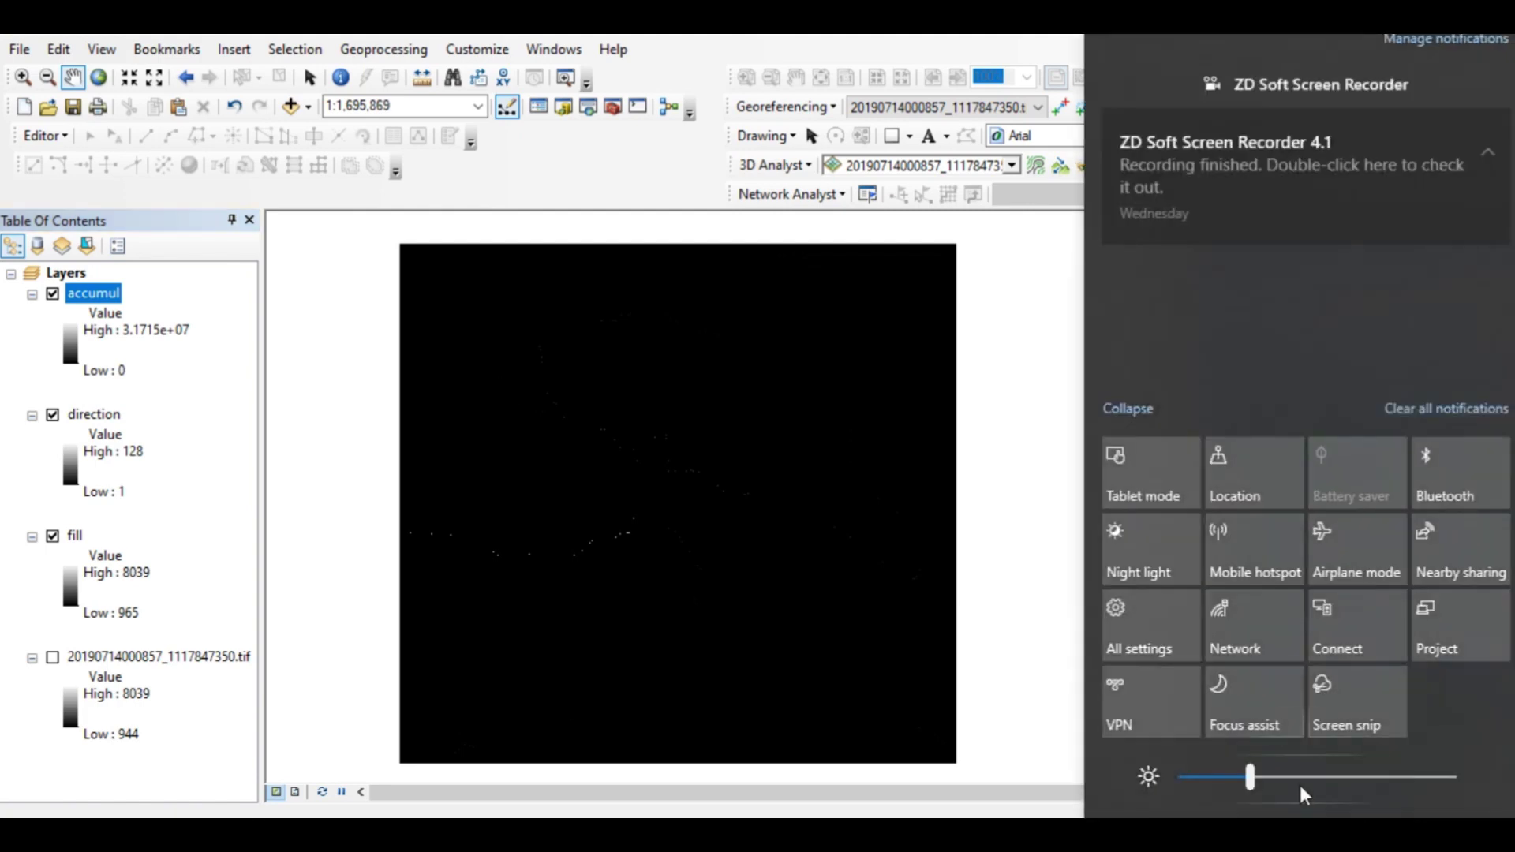
left_click(829, 345)
left_click(23, 76)
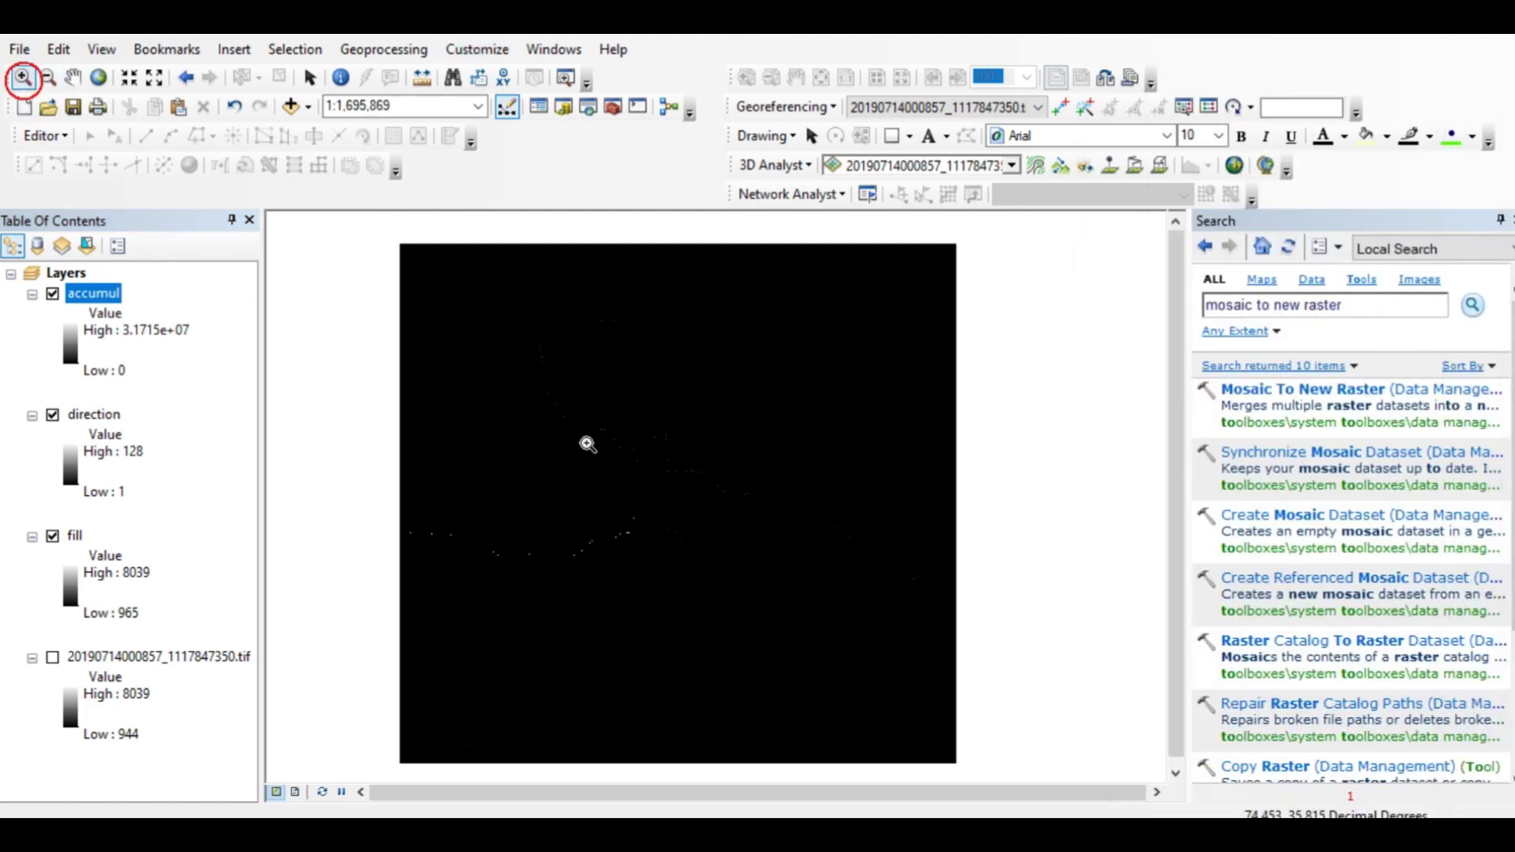
left_click_drag(464, 353, 811, 559)
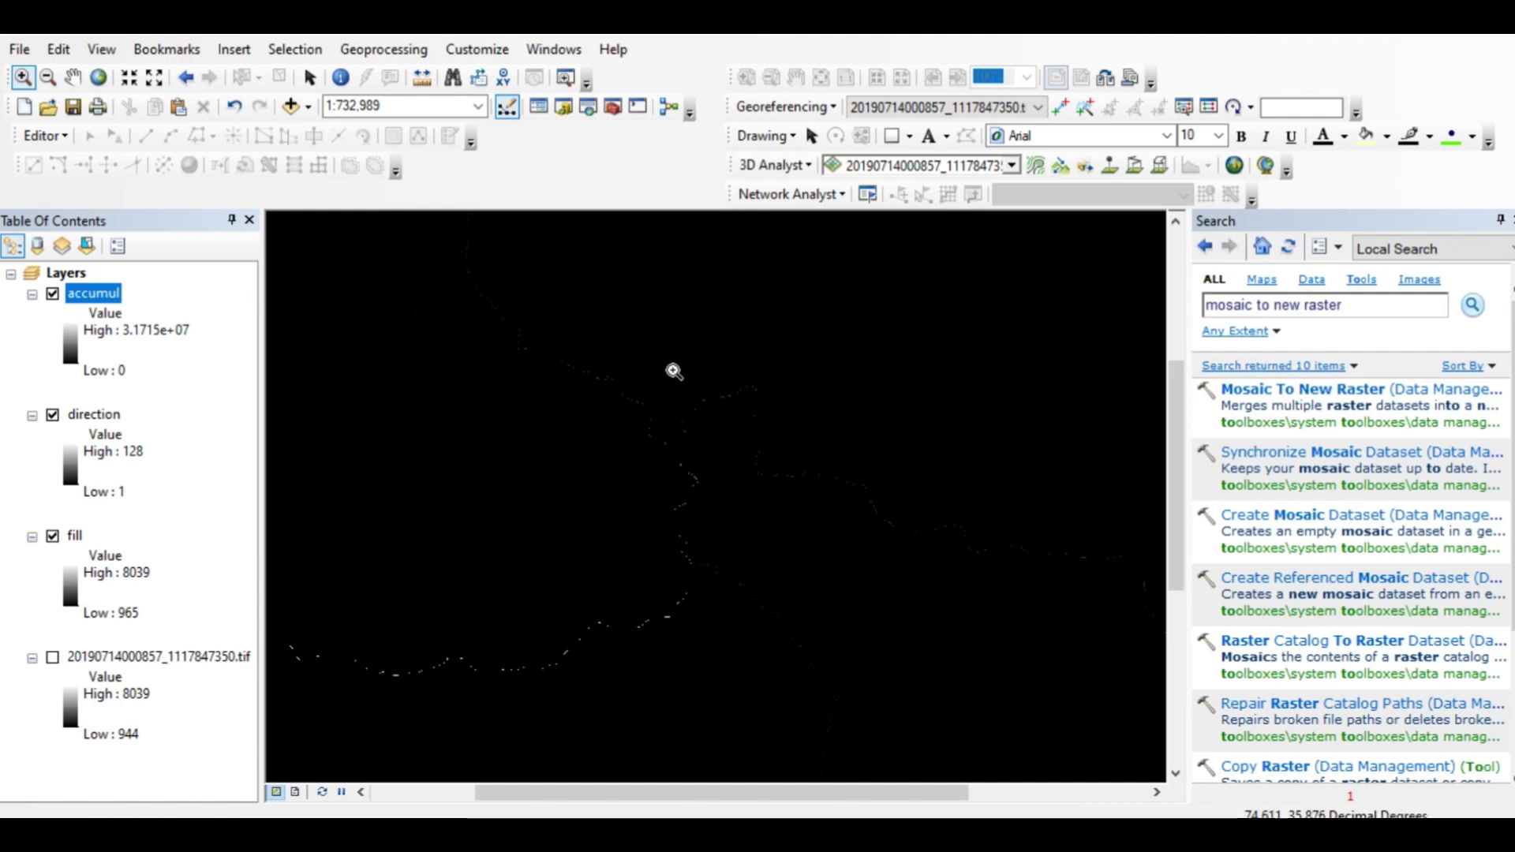
Hide the fill, direction and accumul layers and show the original mosaicked DEM
left_click(52, 536)
left_click(52, 414)
left_click(53, 293)
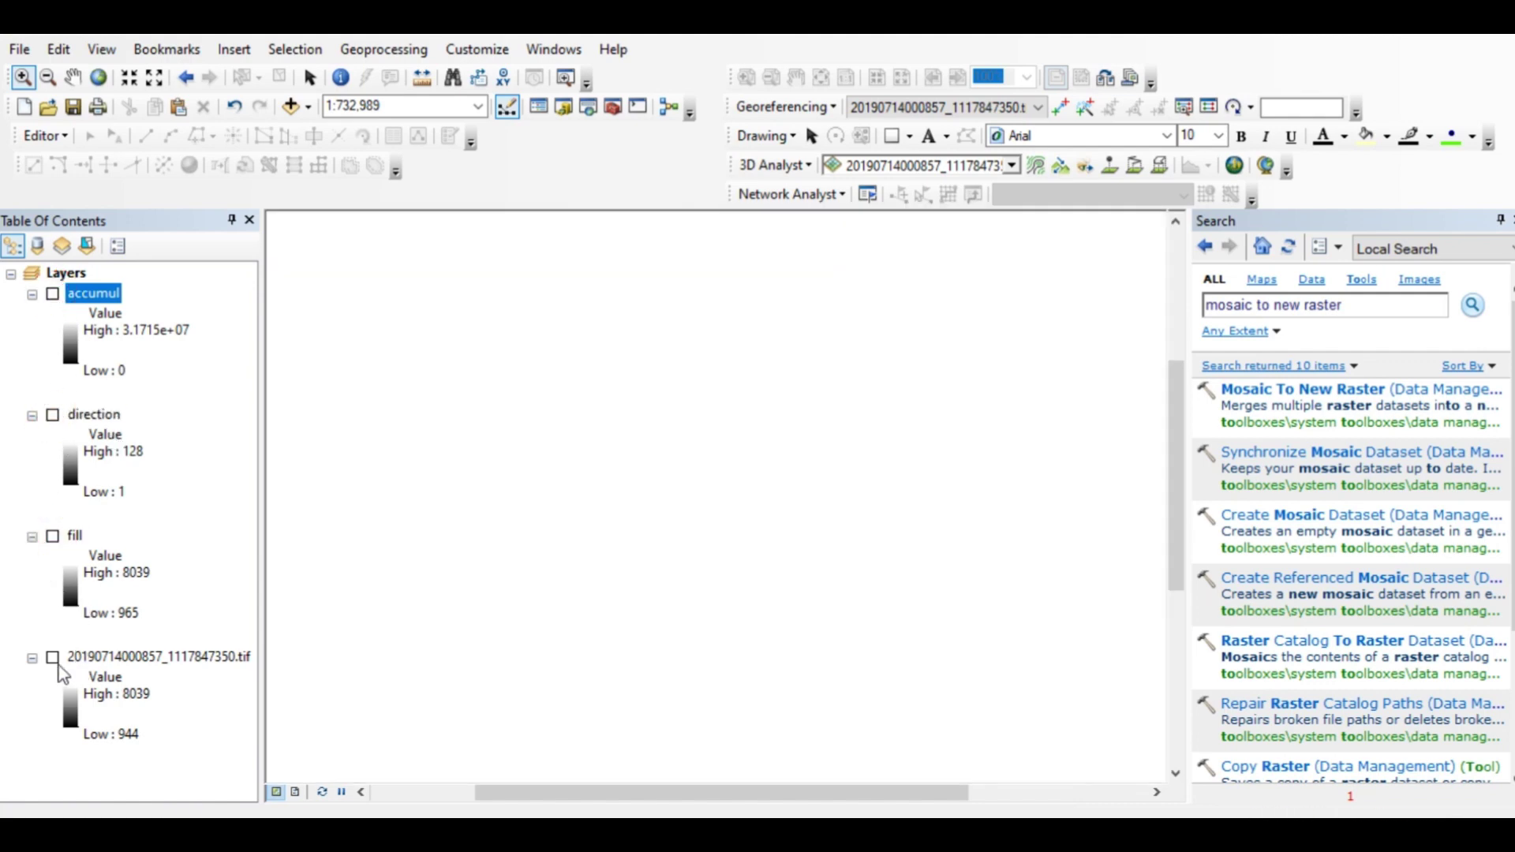
left_click(52, 657)
scroll(712, 567, "down", 1)
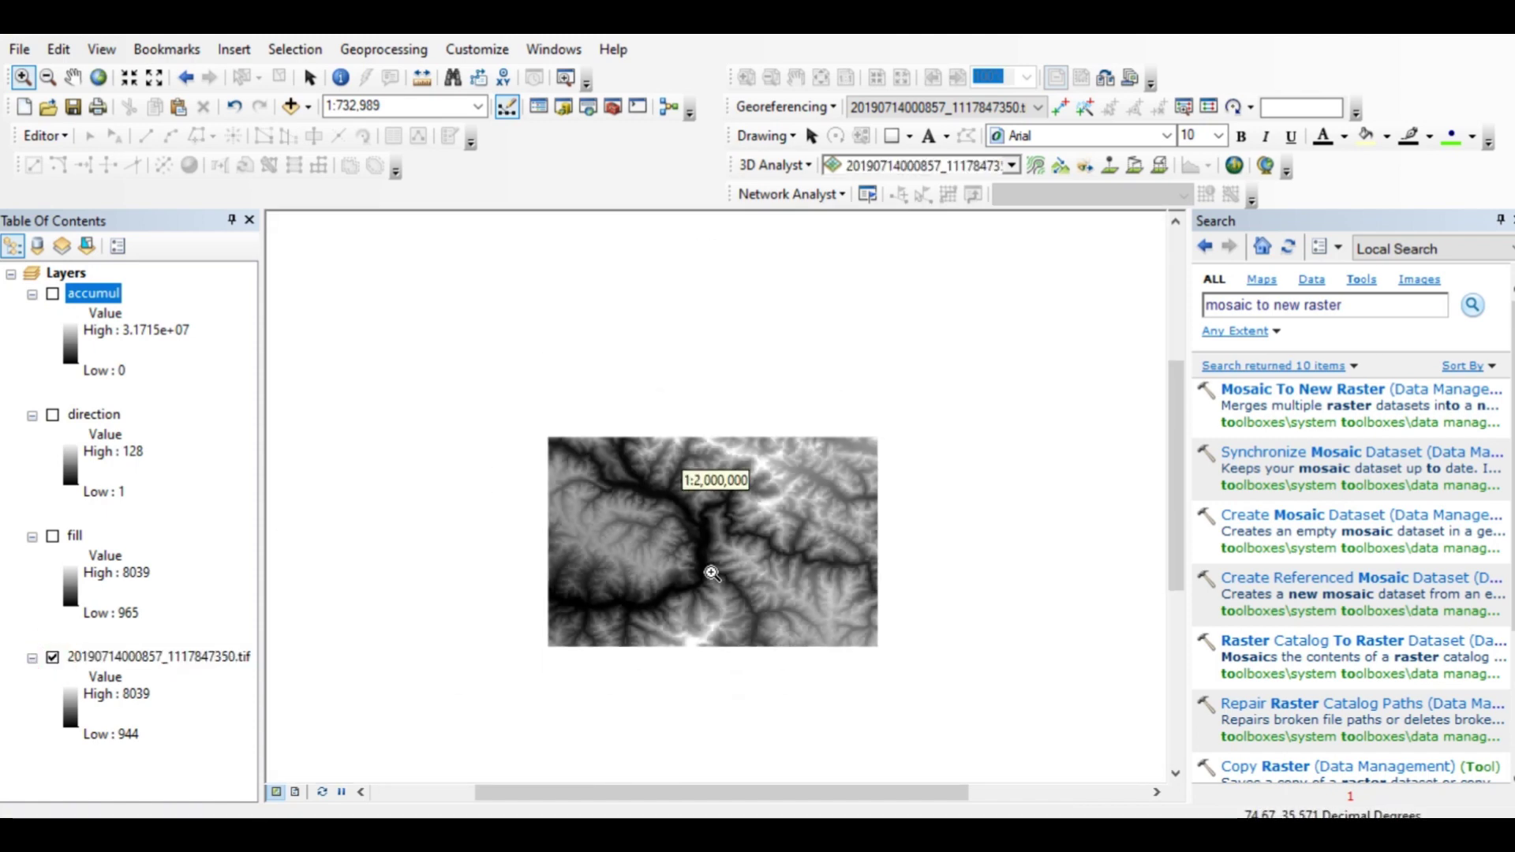
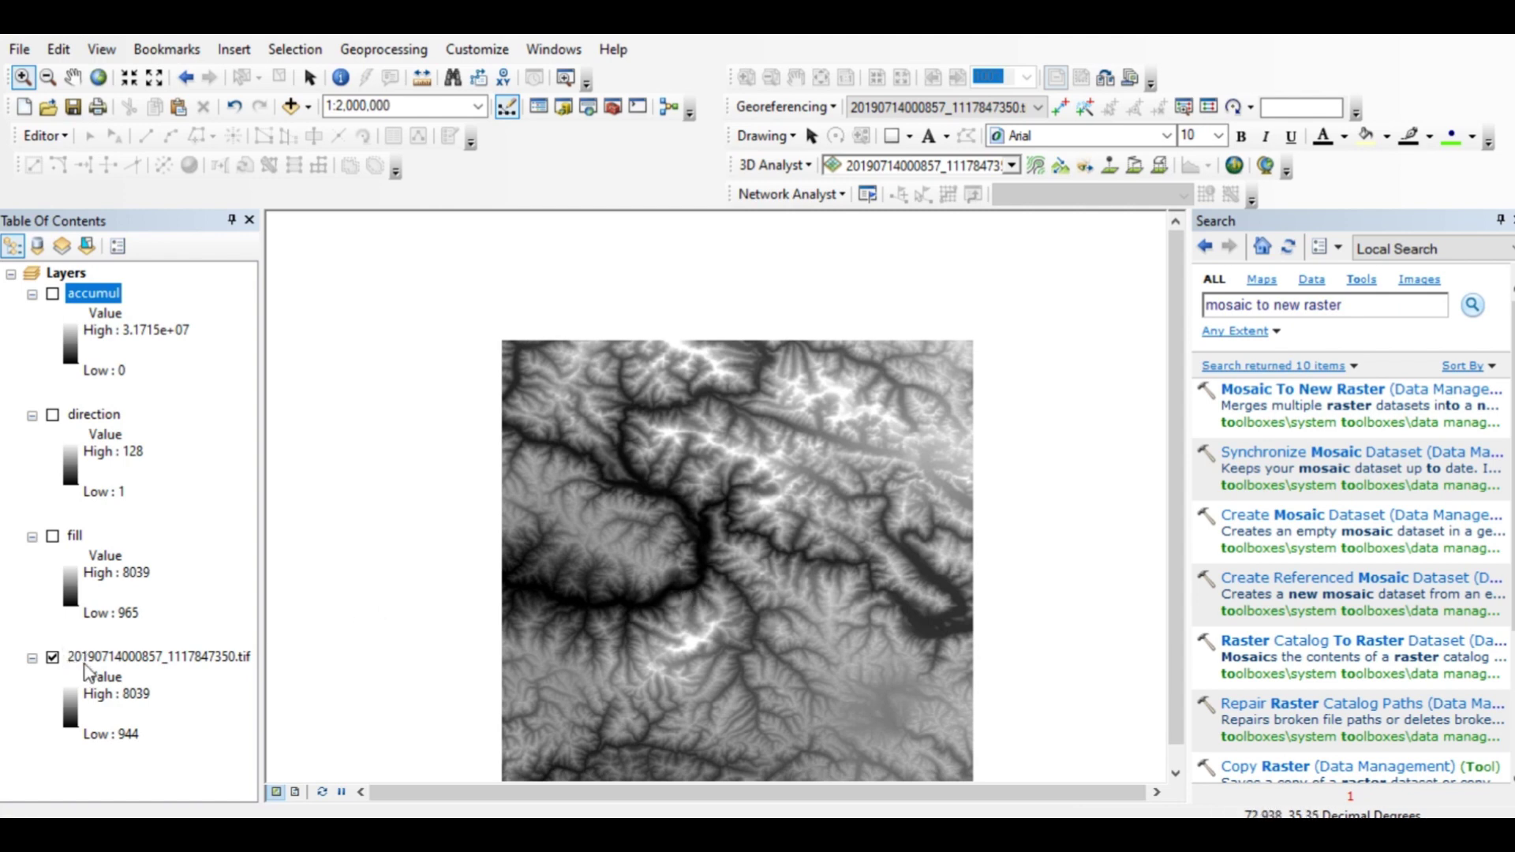
Display only the accumul layer and examine its stream lines around the river confluence
left_click(53, 657)
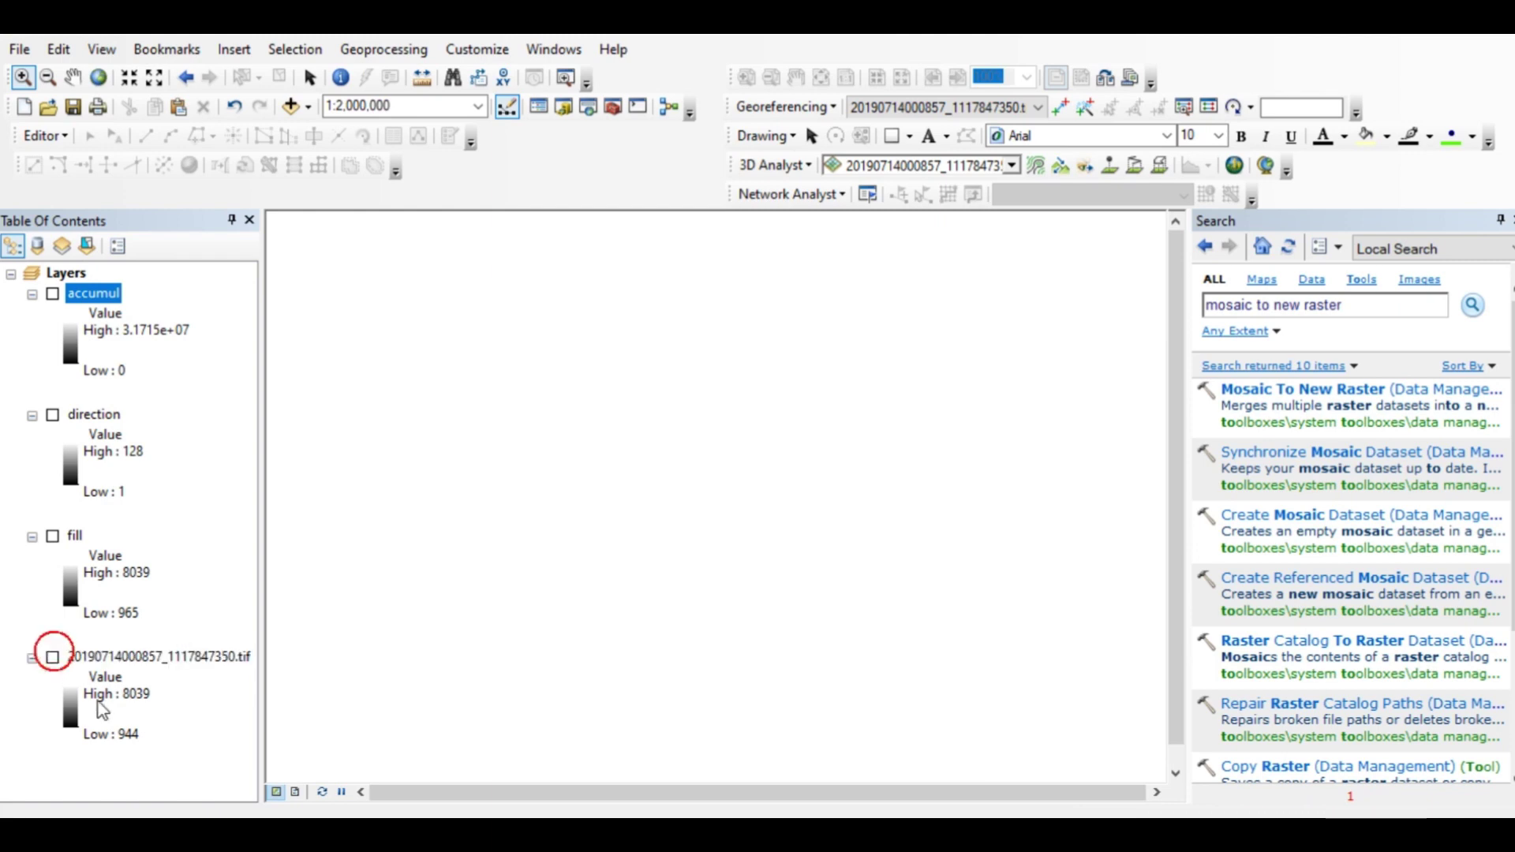
left_click(53, 294)
left_click_drag(674, 476, 838, 607)
left_click_drag(394, 567, 591, 716)
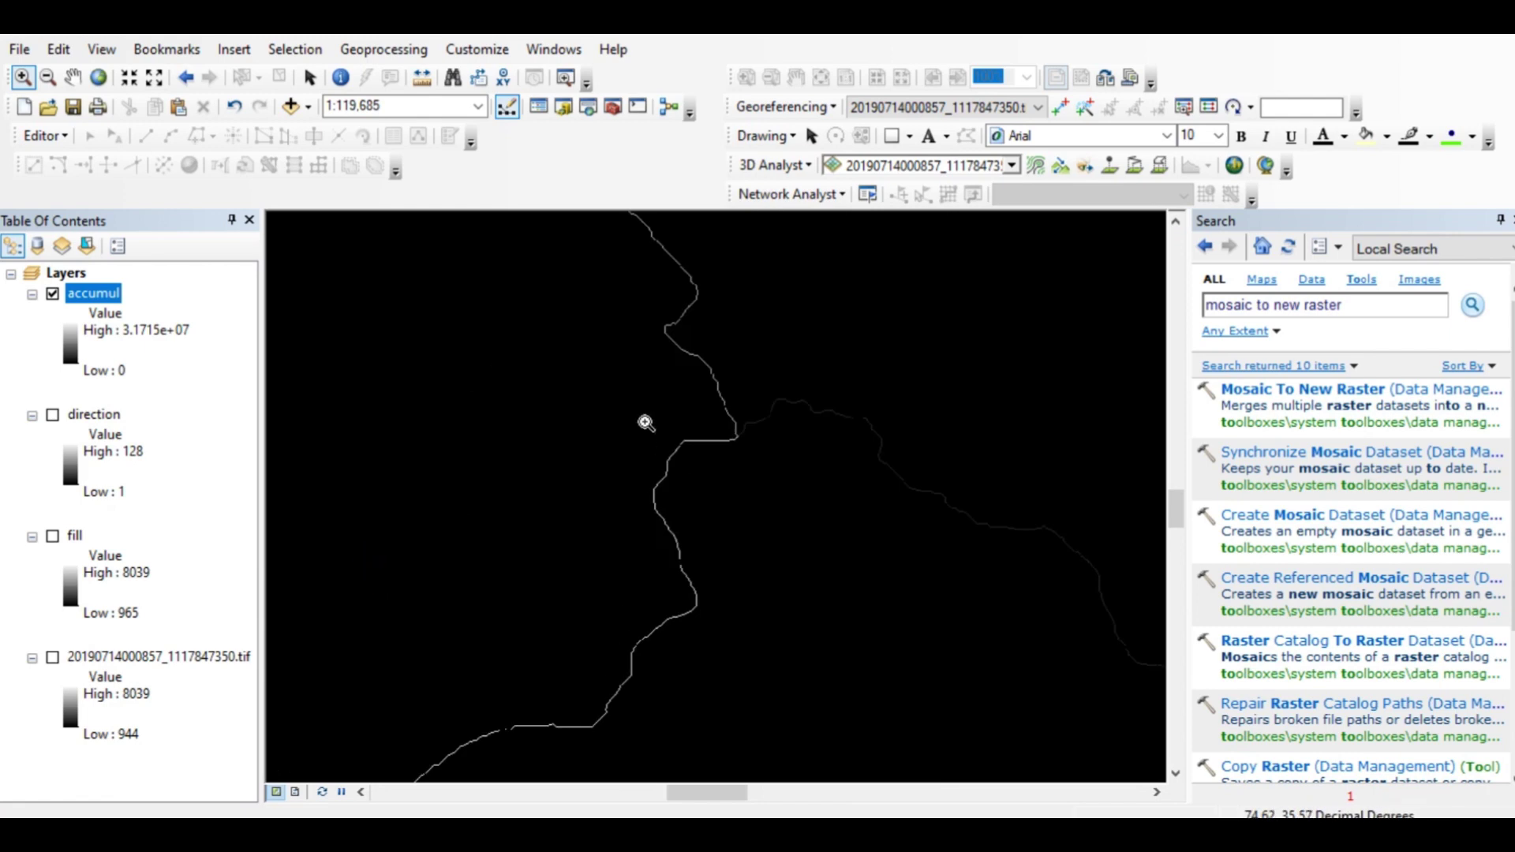
left_click_drag(638, 350, 951, 539)
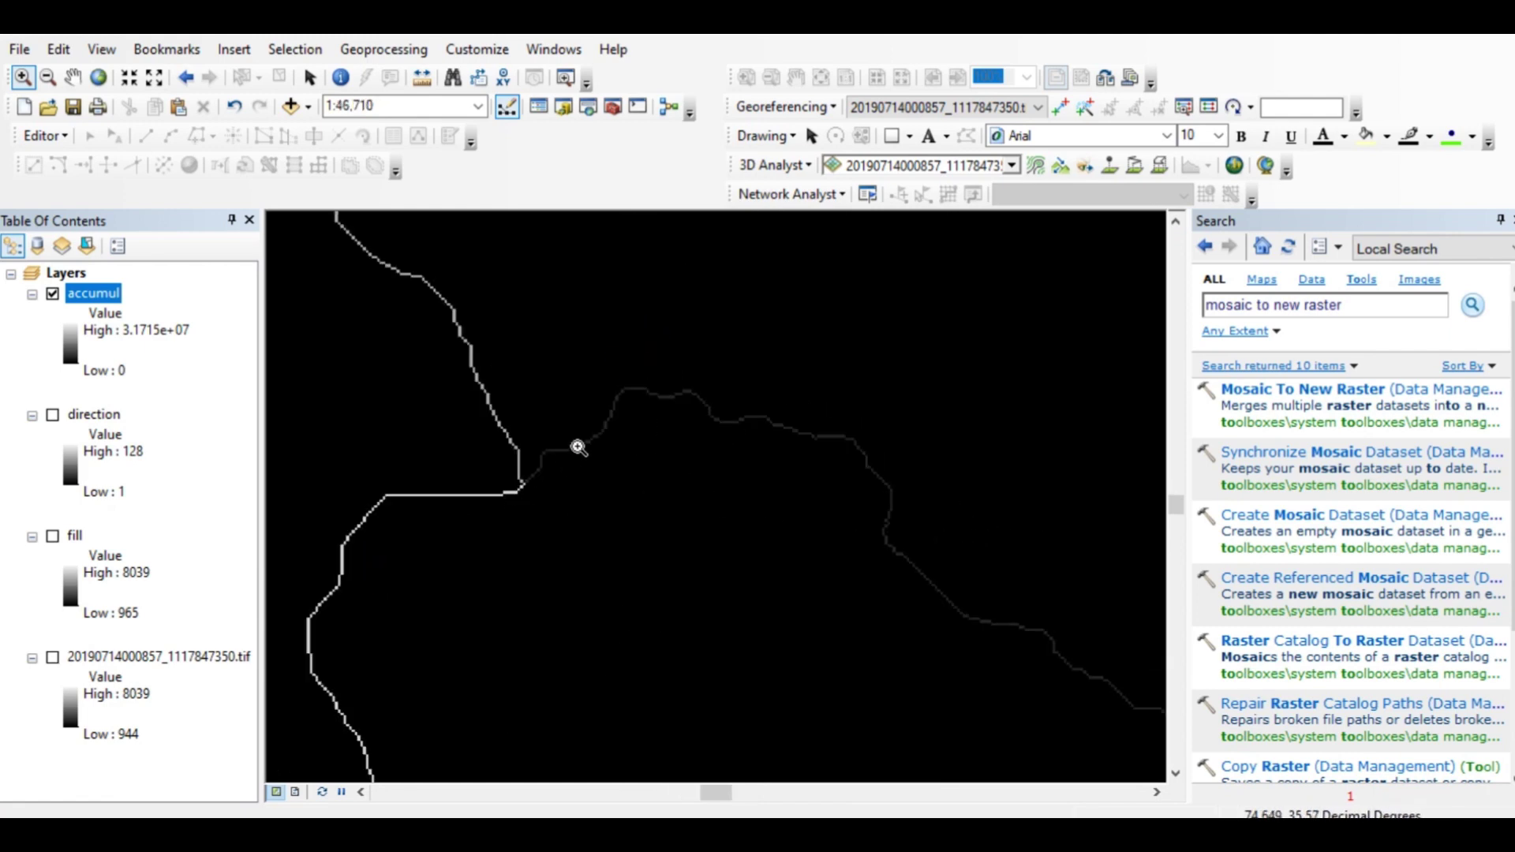
scroll(863, 602, "up", 5)
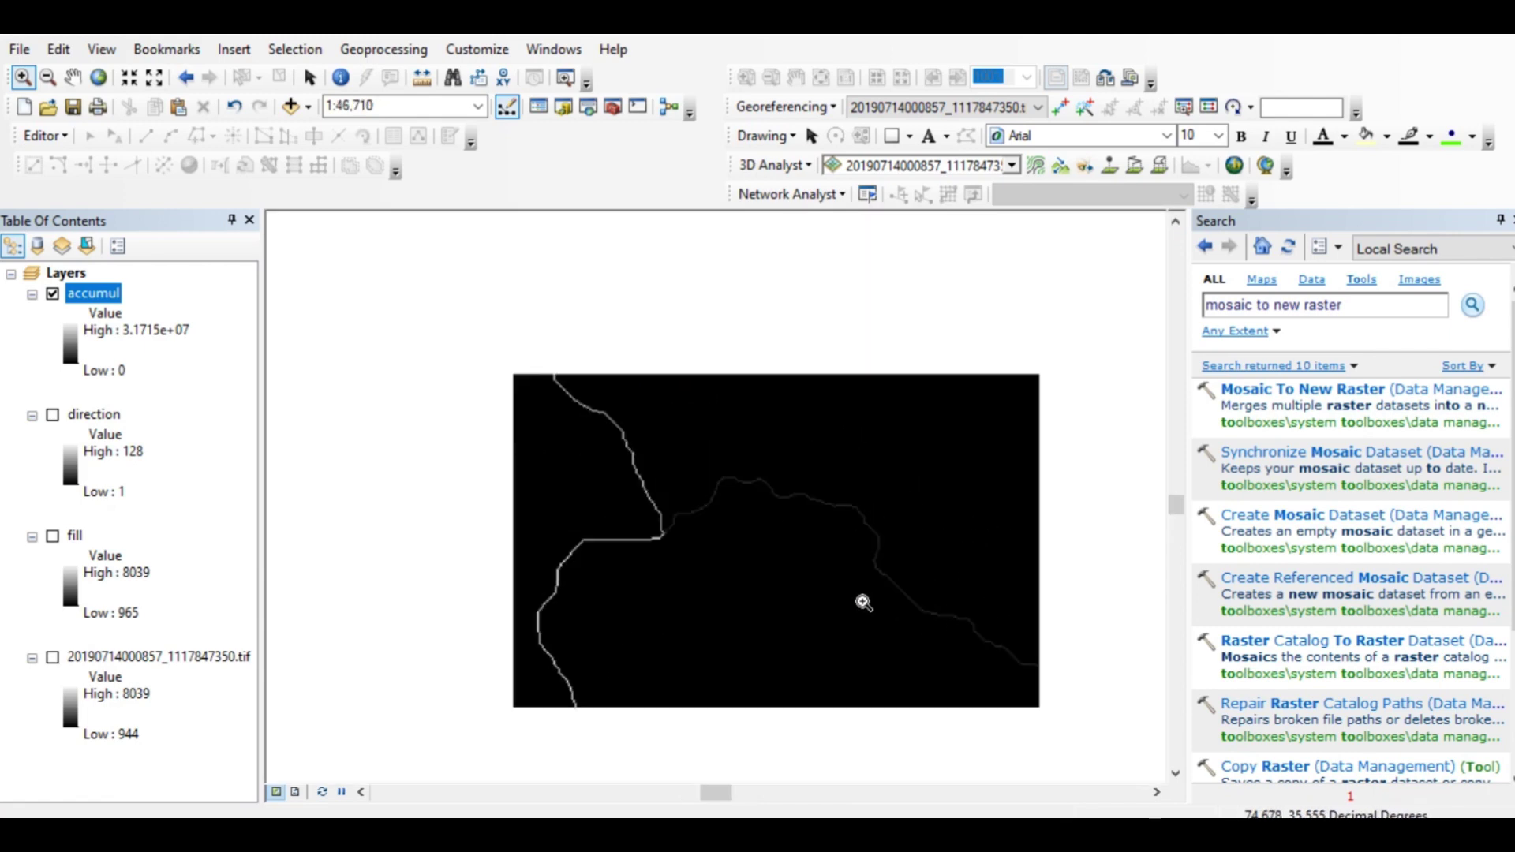
left_click(72, 77)
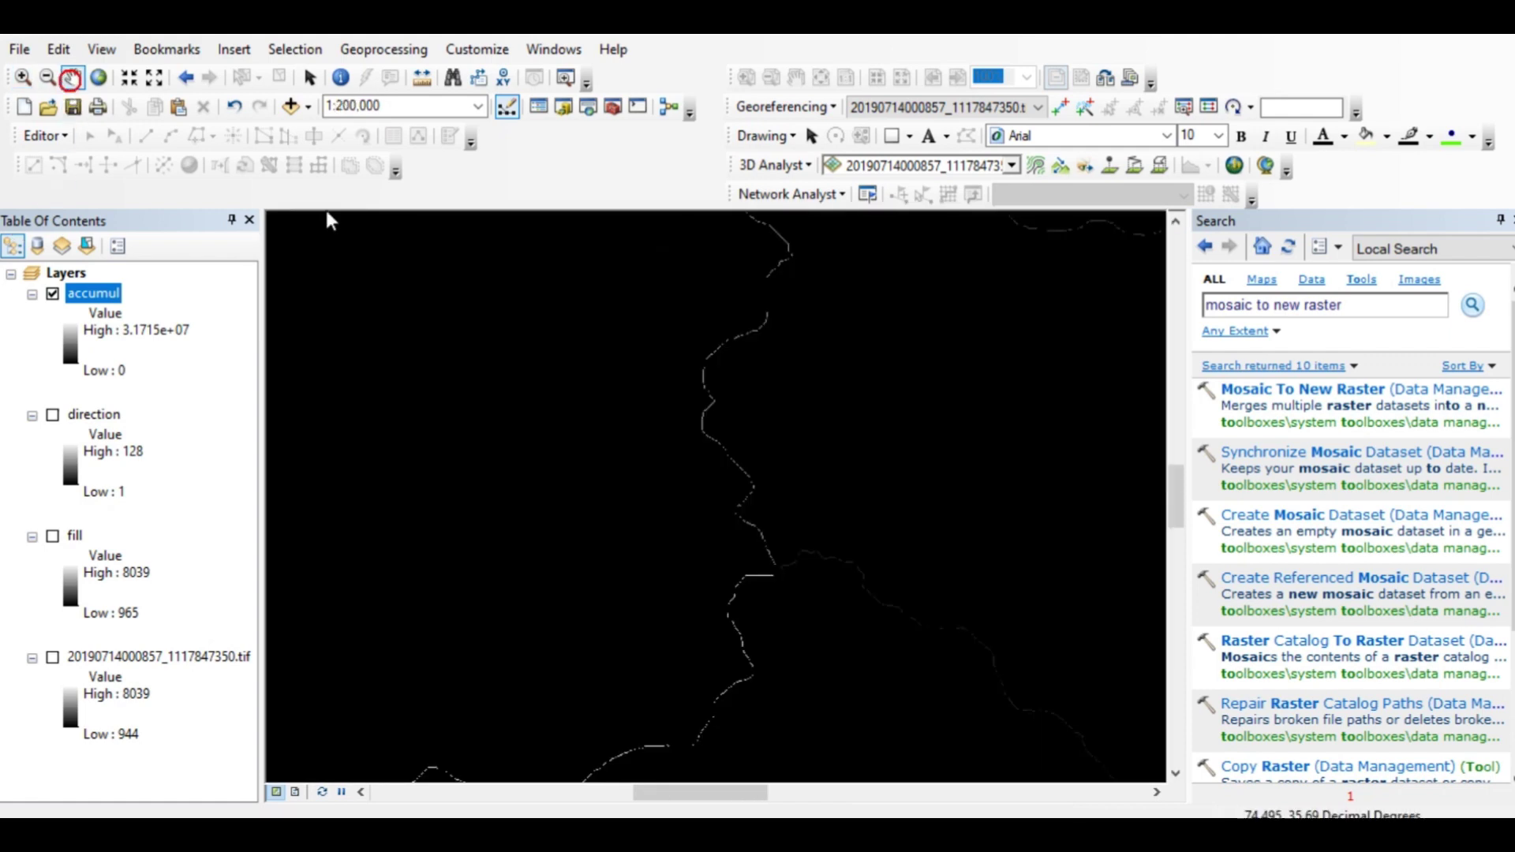
left_click_drag(737, 547, 616, 412)
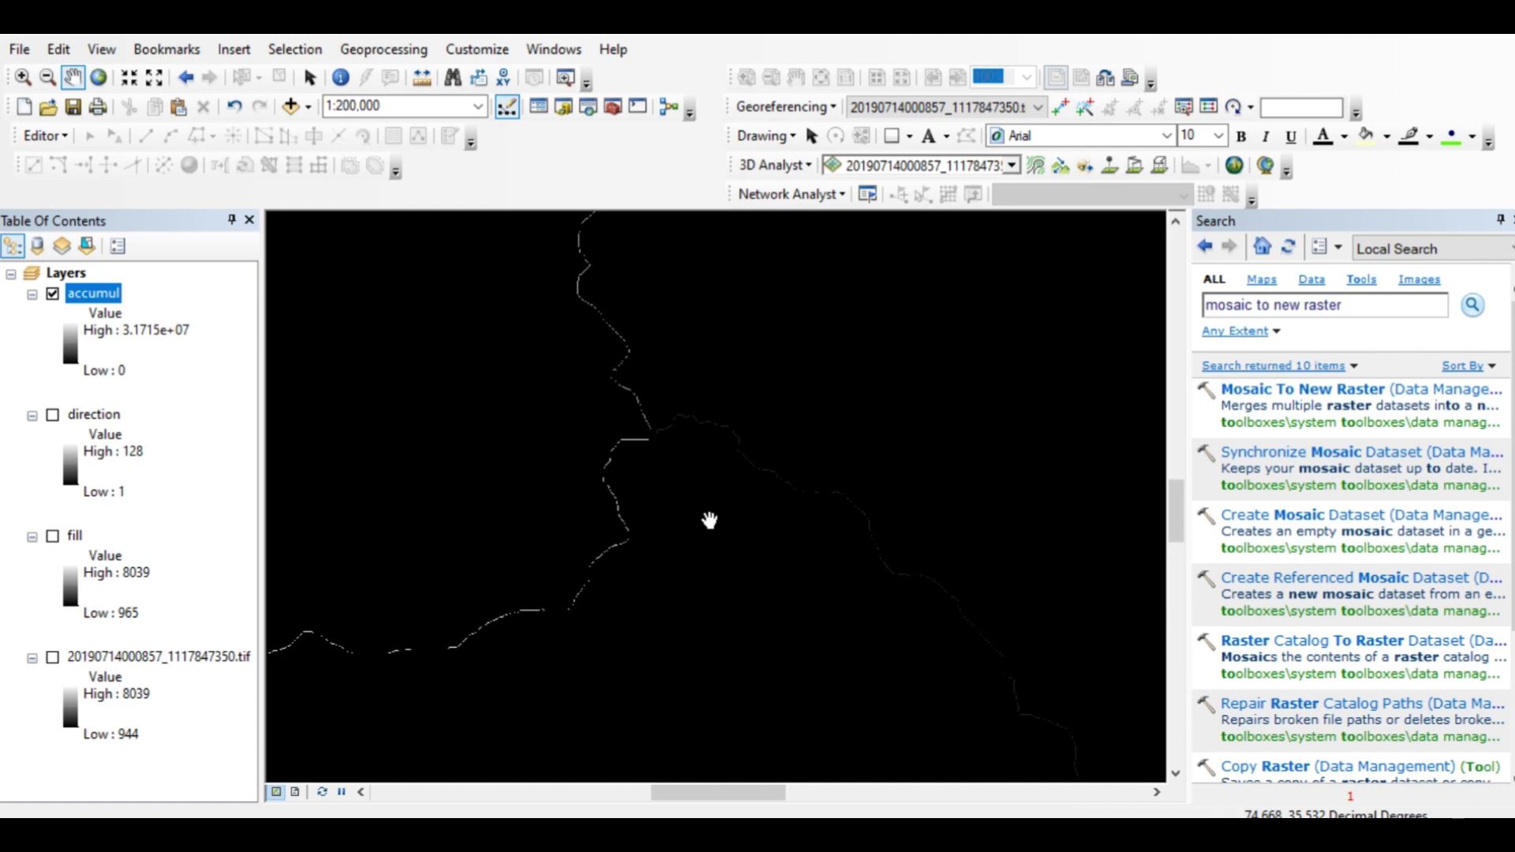
scroll(709, 521, "up", 4)
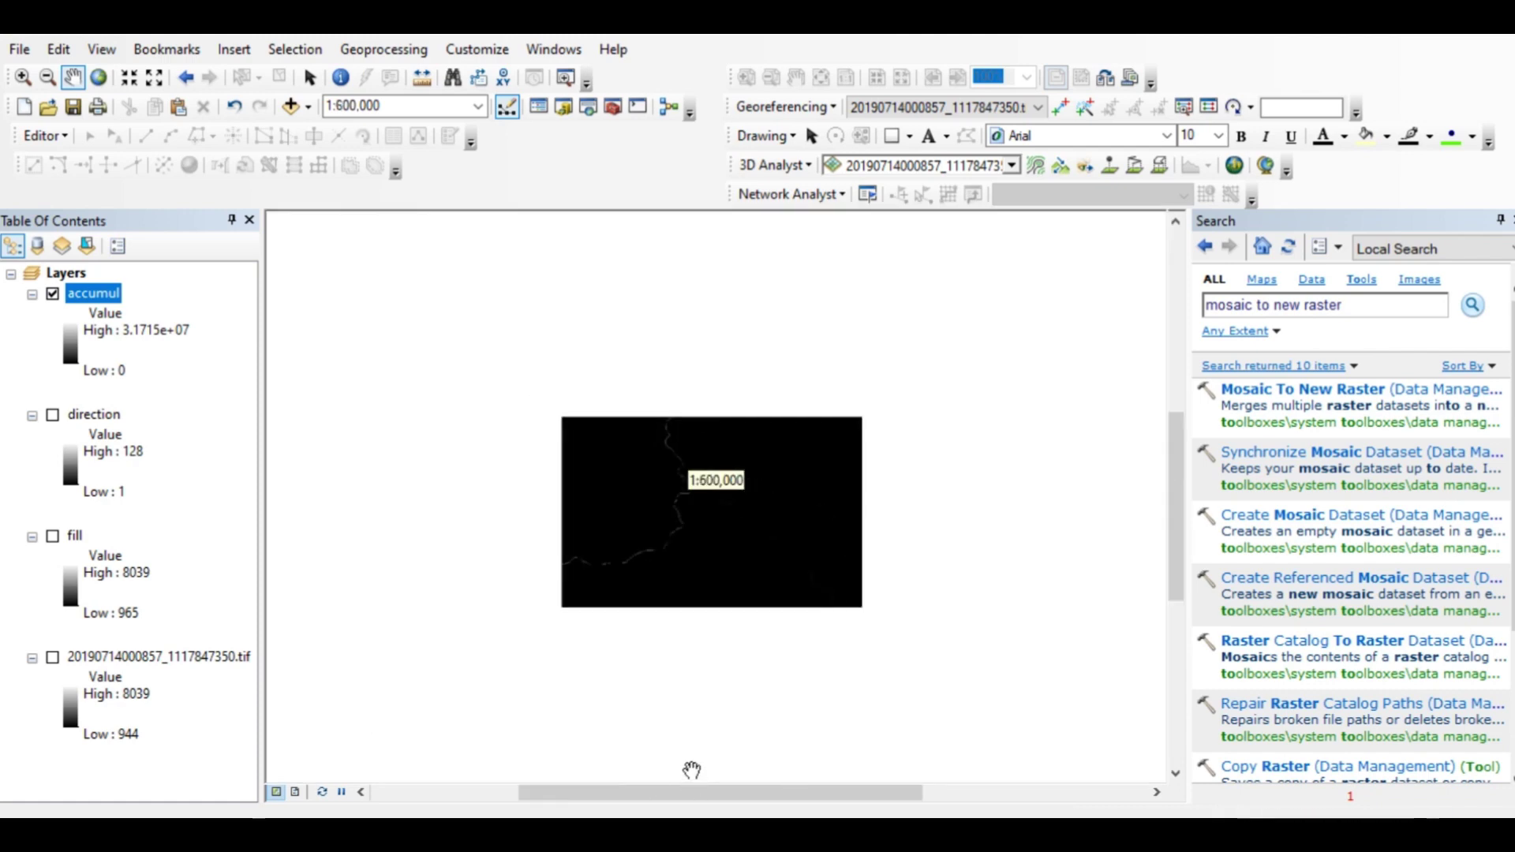
left_click_drag(663, 622, 669, 406)
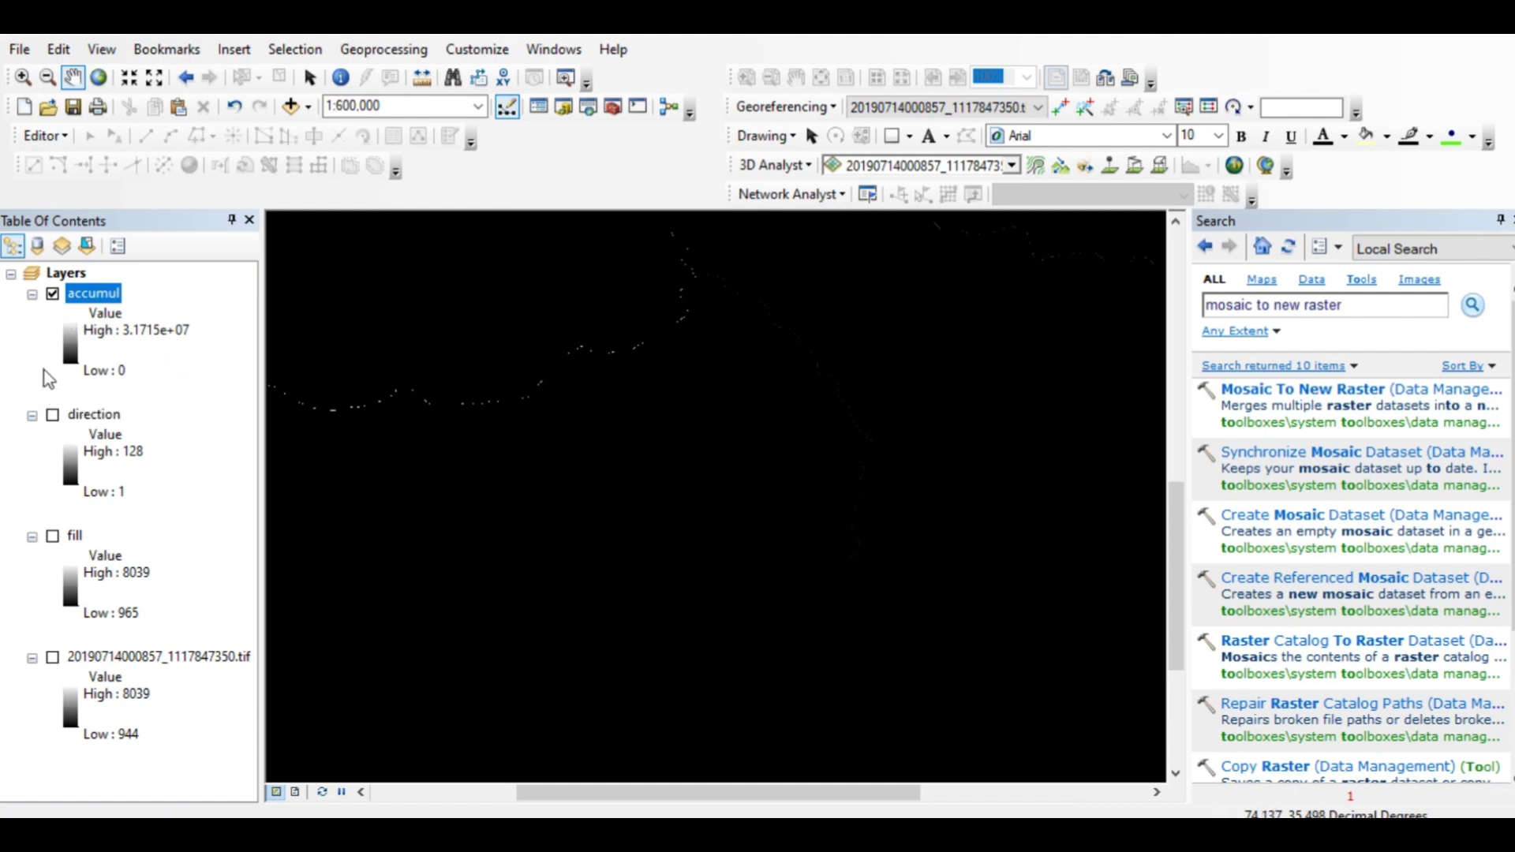
Hide the accumul layer and display the mosaicked DEM again
left_click(52, 294)
left_click(52, 658)
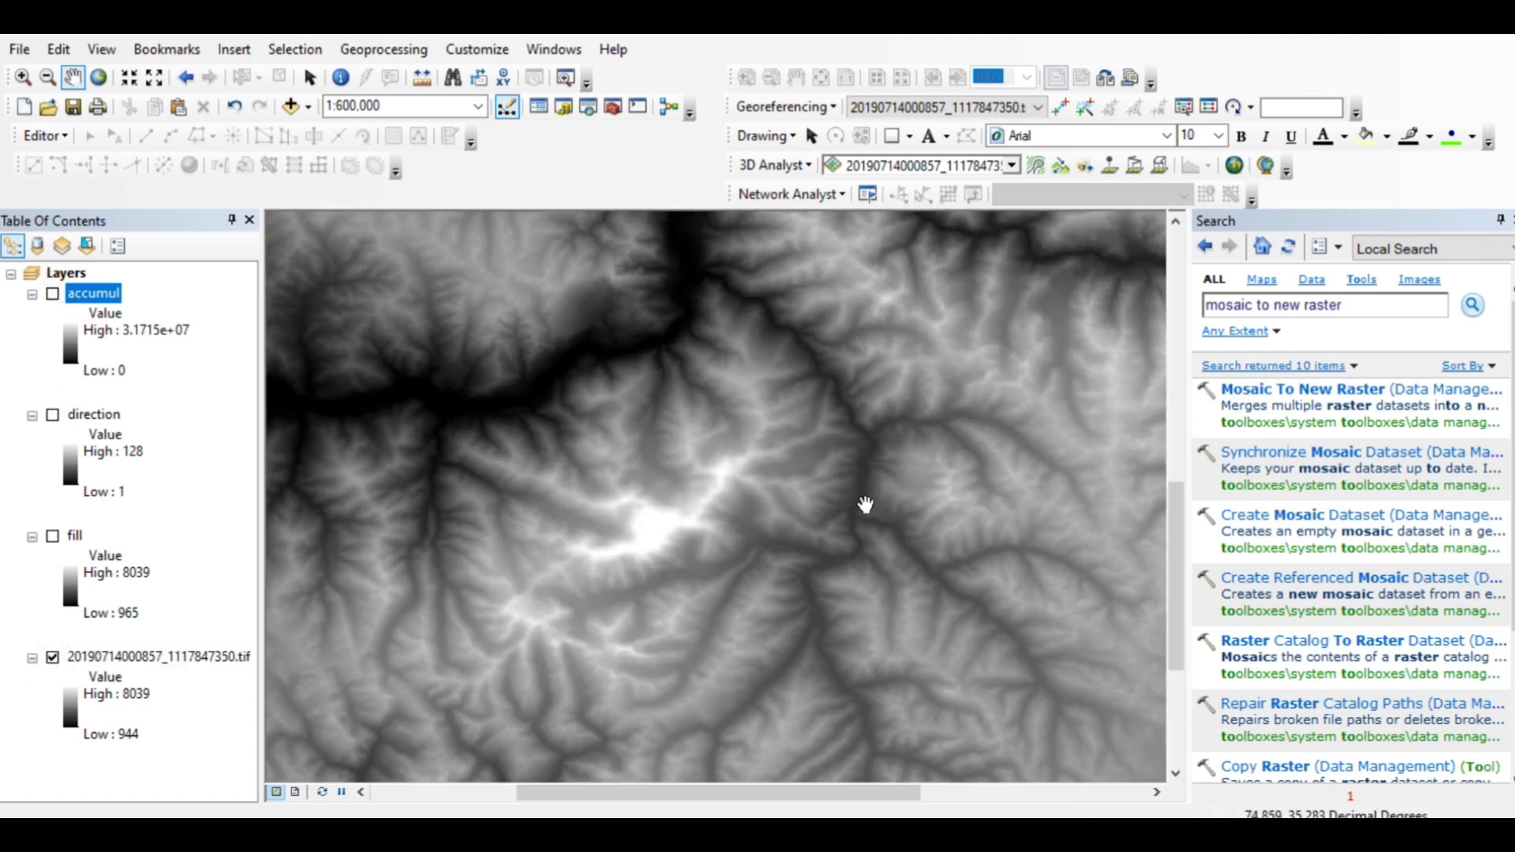
scroll(866, 505, "down", 3)
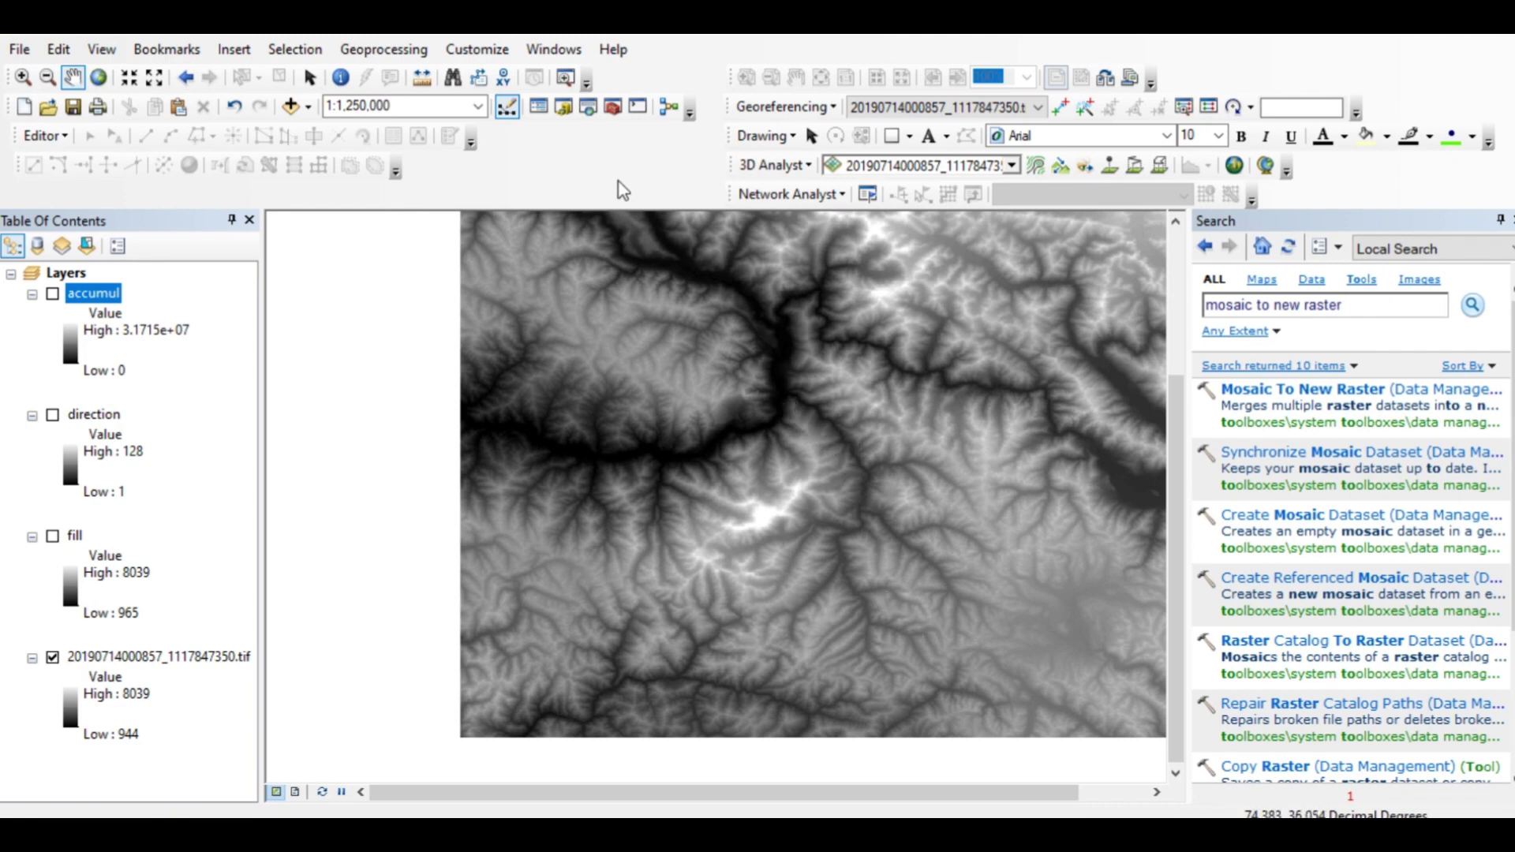
Browse the Catalog's Desktop folder connection to the hydrology folder inside Experiment and expand it
left_click(562, 111)
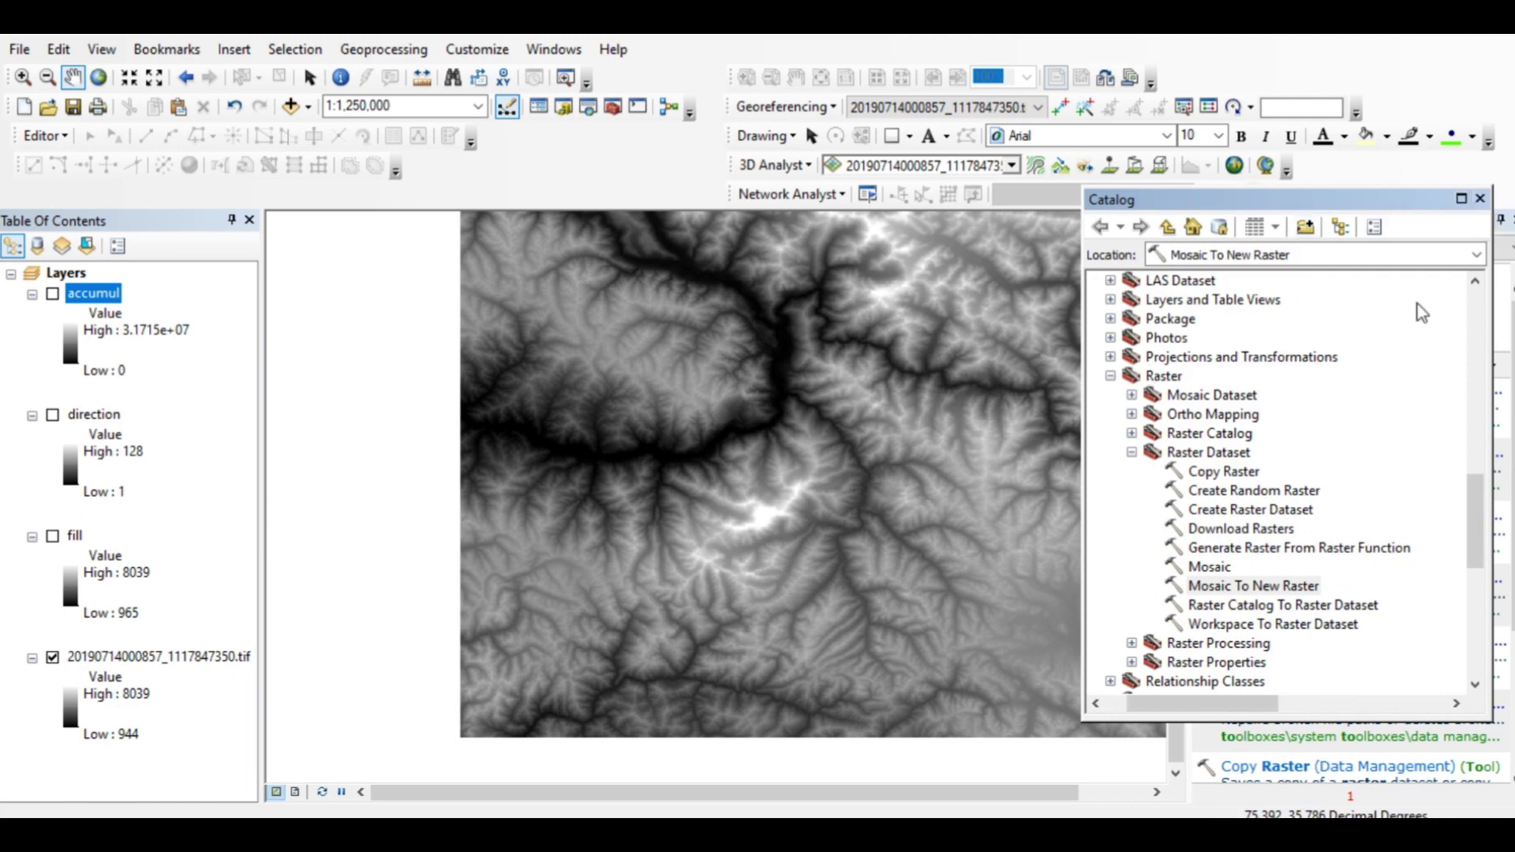
left_click_drag(1476, 477, 1478, 294)
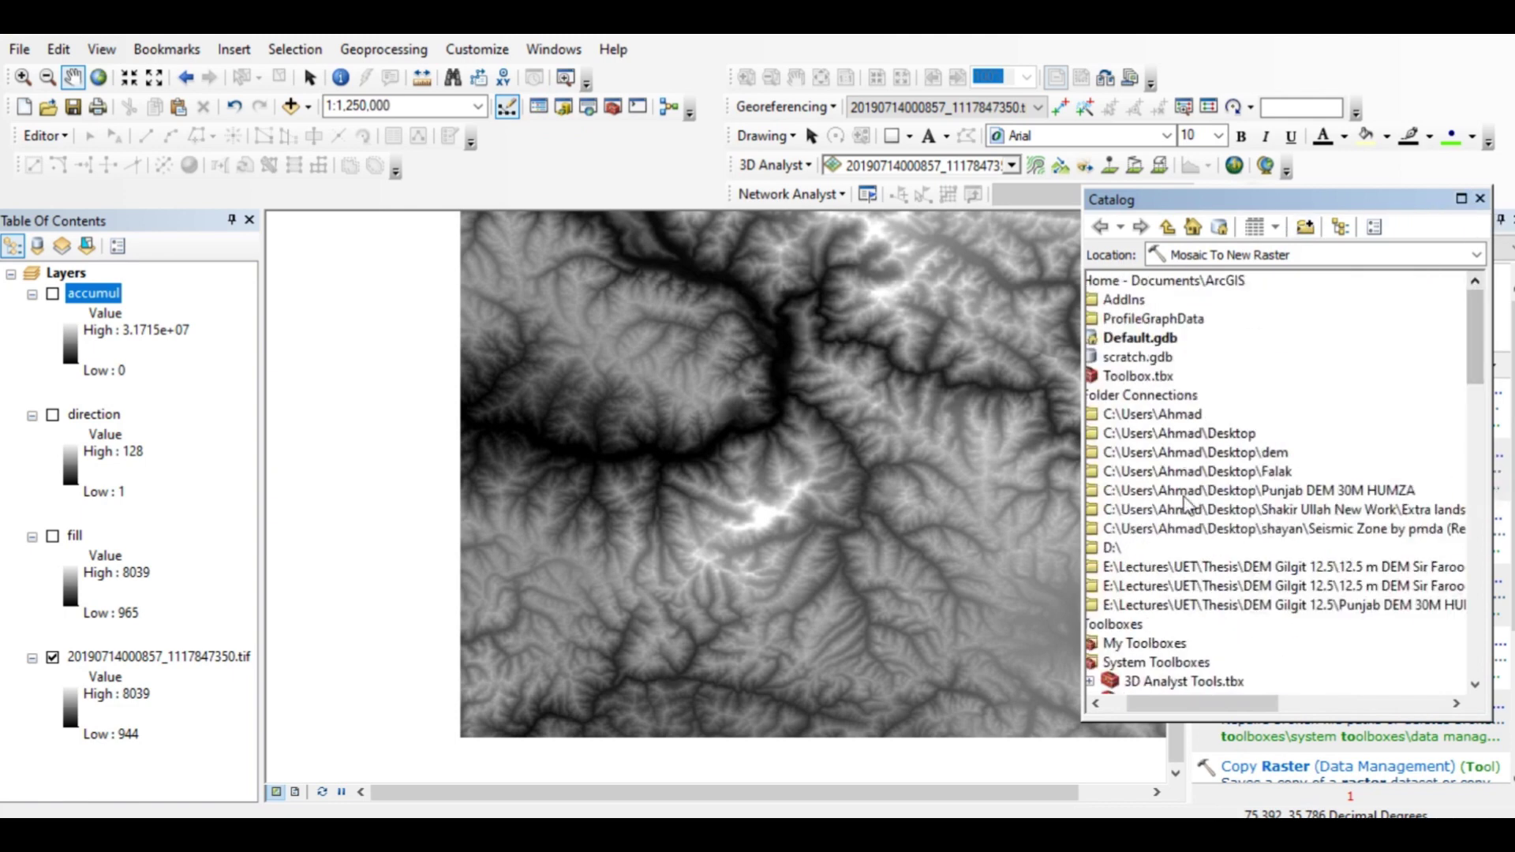
left_click_drag(1212, 703, 1190, 703)
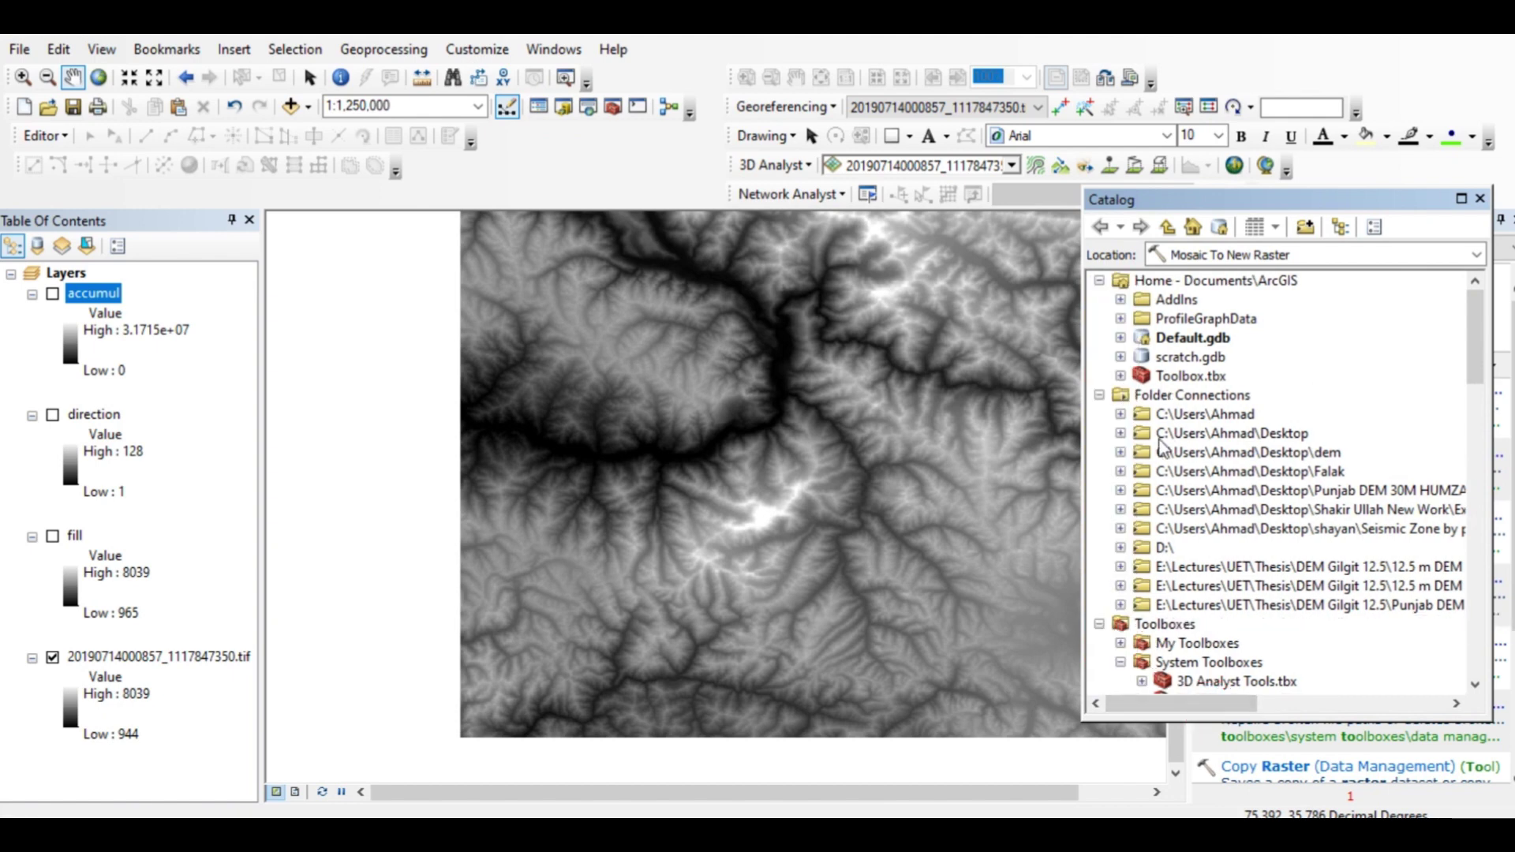
left_click(1120, 433)
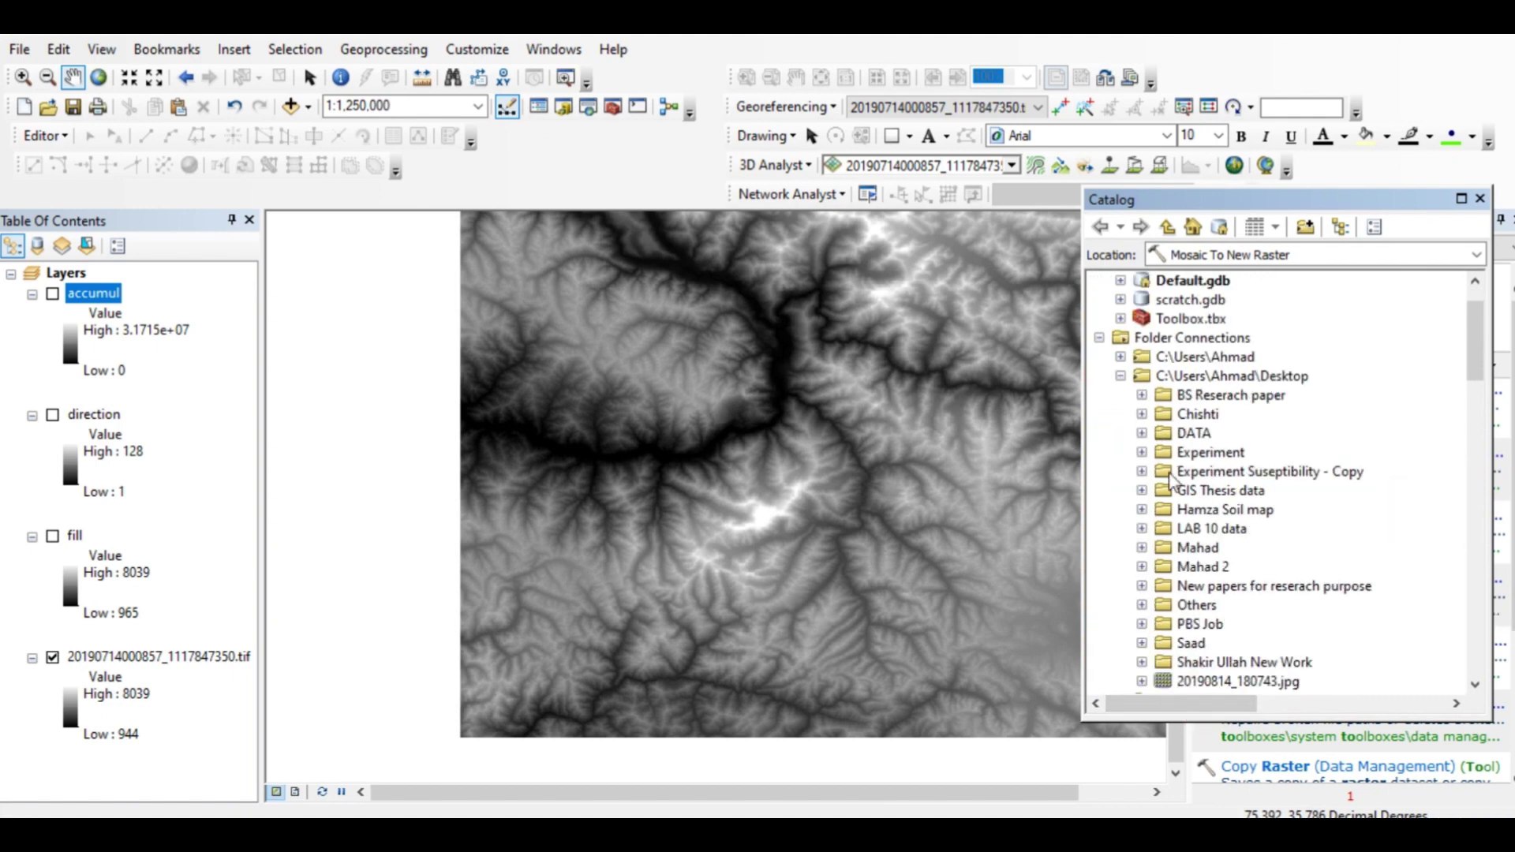
left_click(1142, 452)
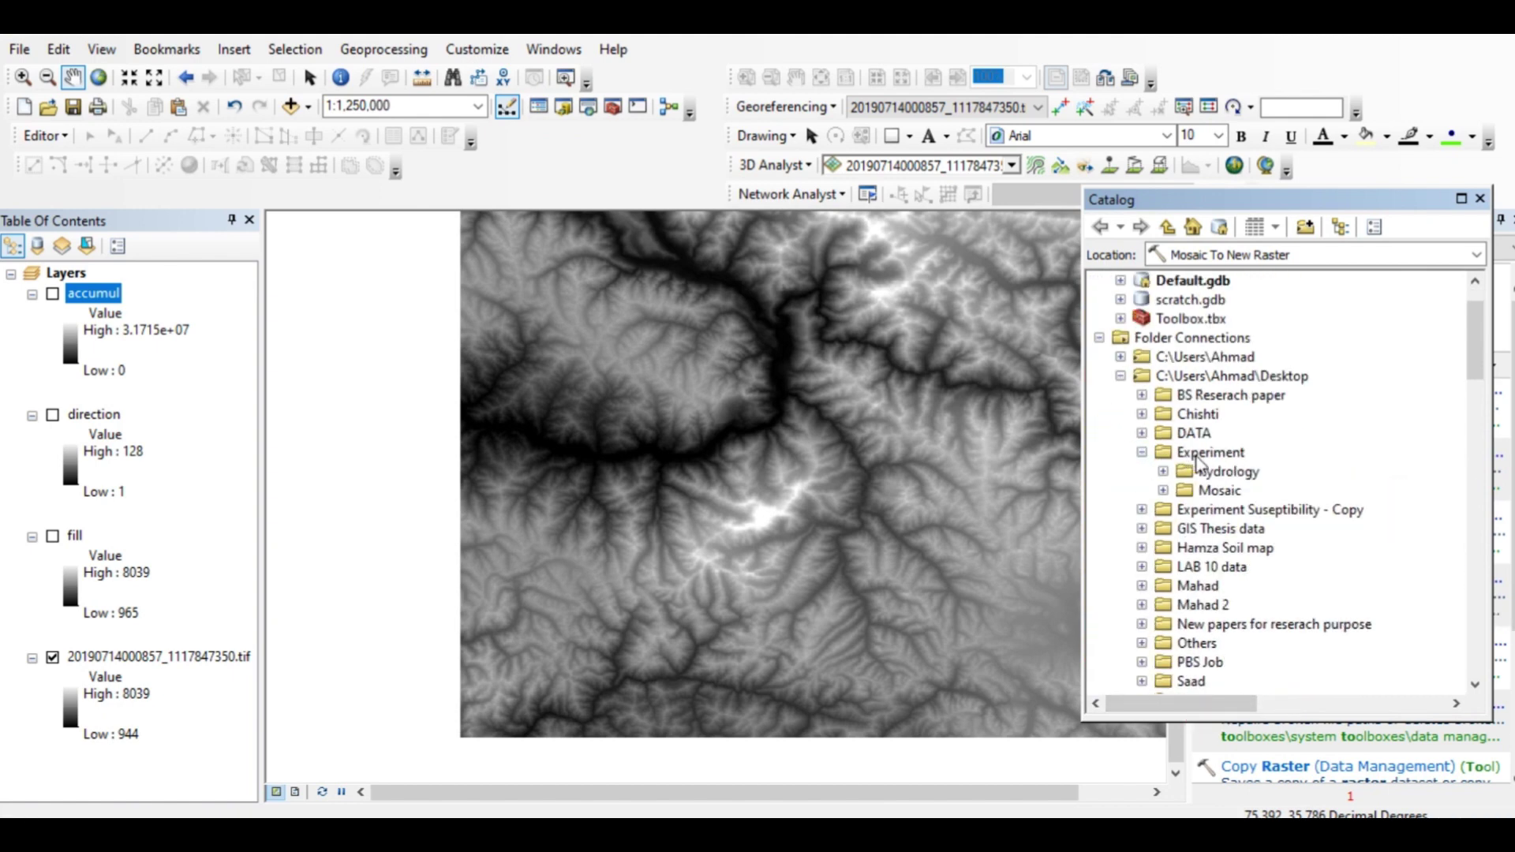
left_click(1163, 471)
Start a new point shapefile in the hydrology folder and name it pour_point
right_click(1208, 471)
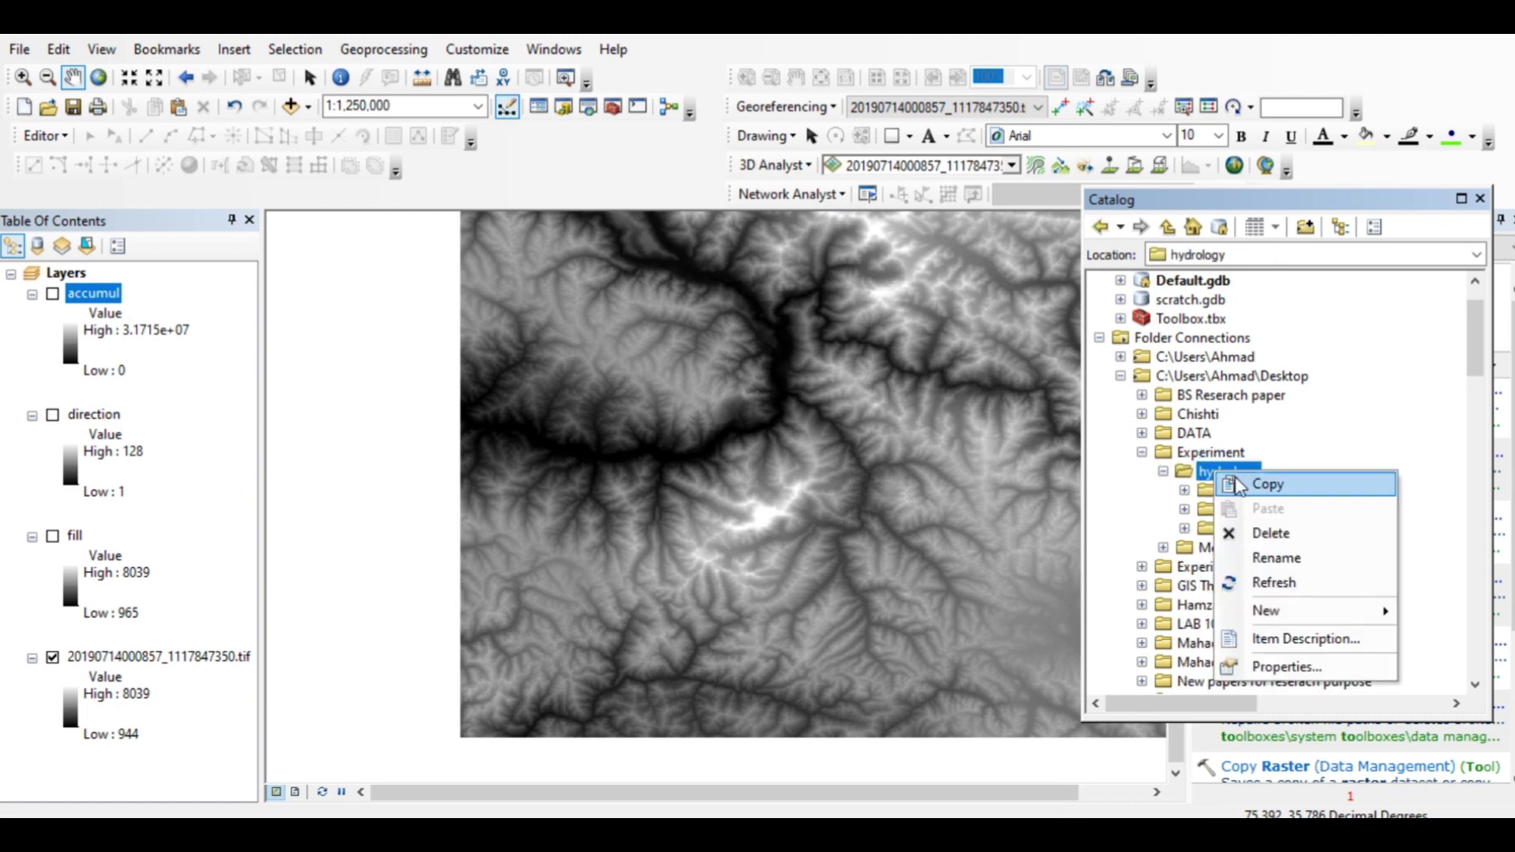
mouse_move(1302, 617)
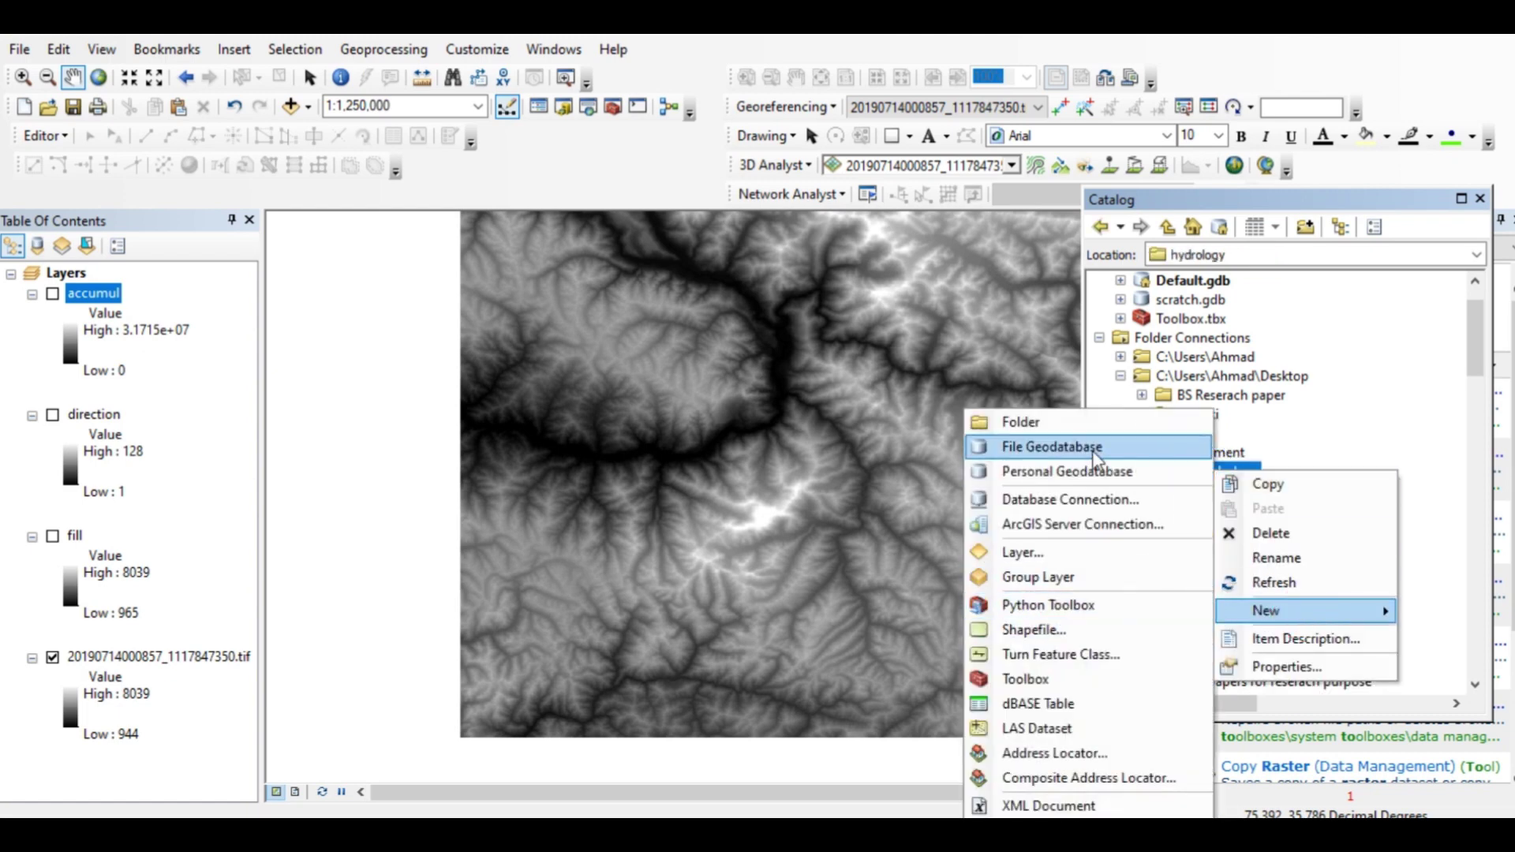
left_click(1049, 629)
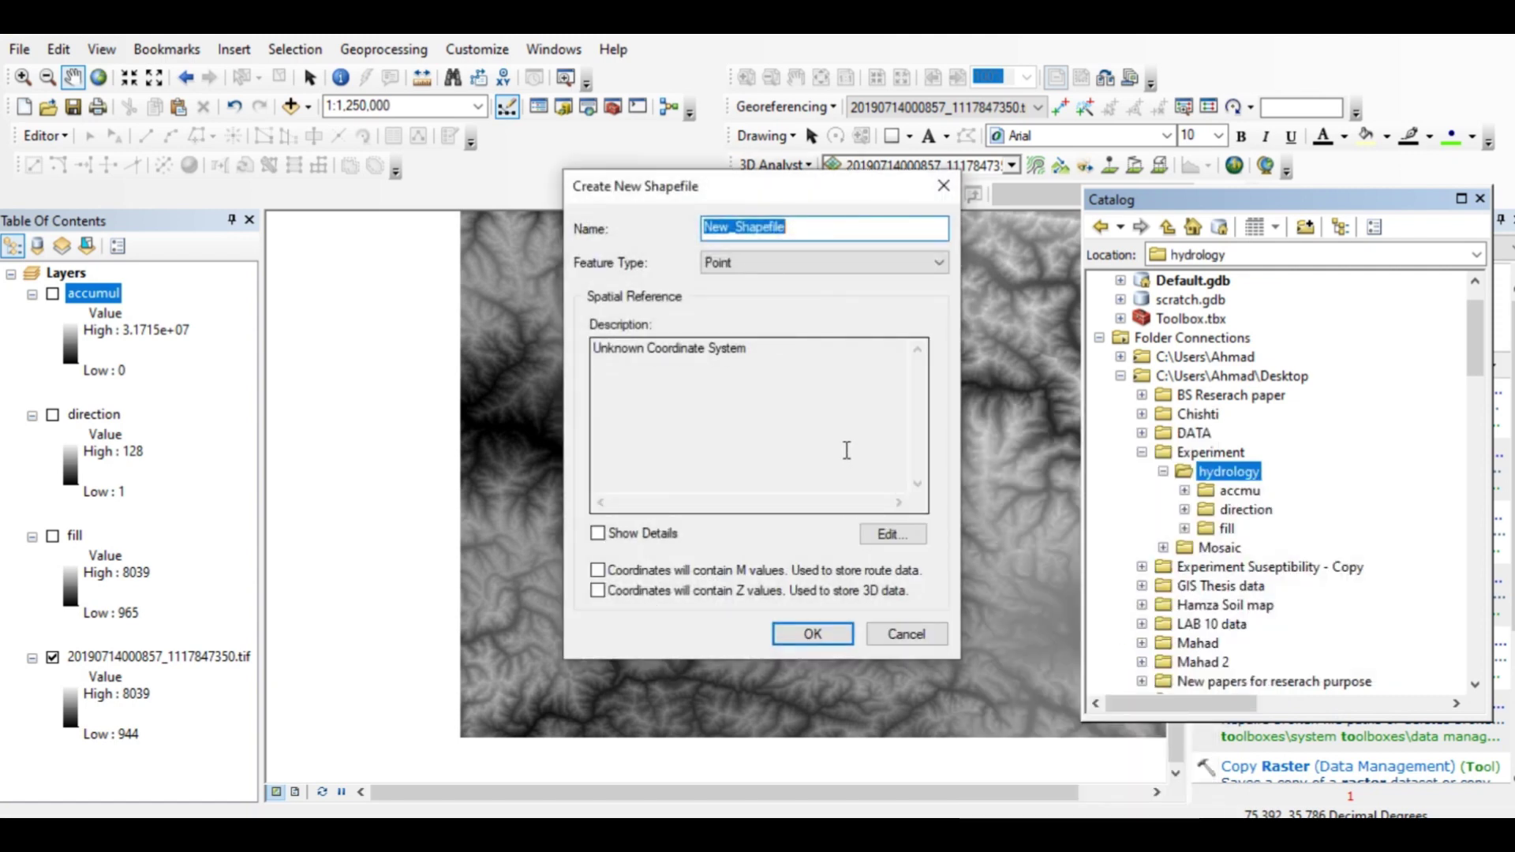
type("pur")
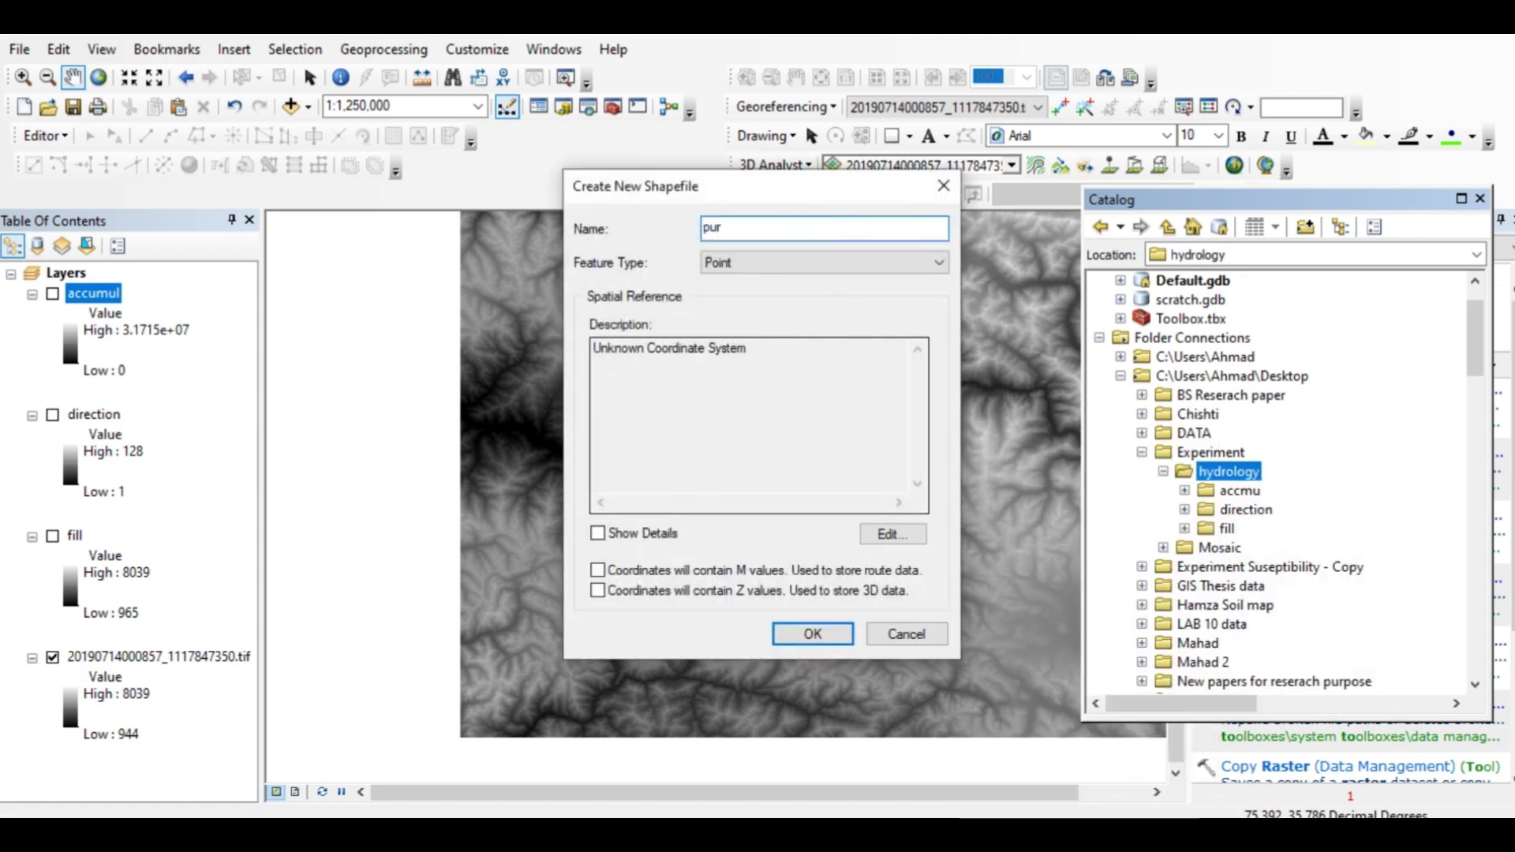
key("BackSpace")
key("BackSpace")
key("BackSpace")
type("pour_point")
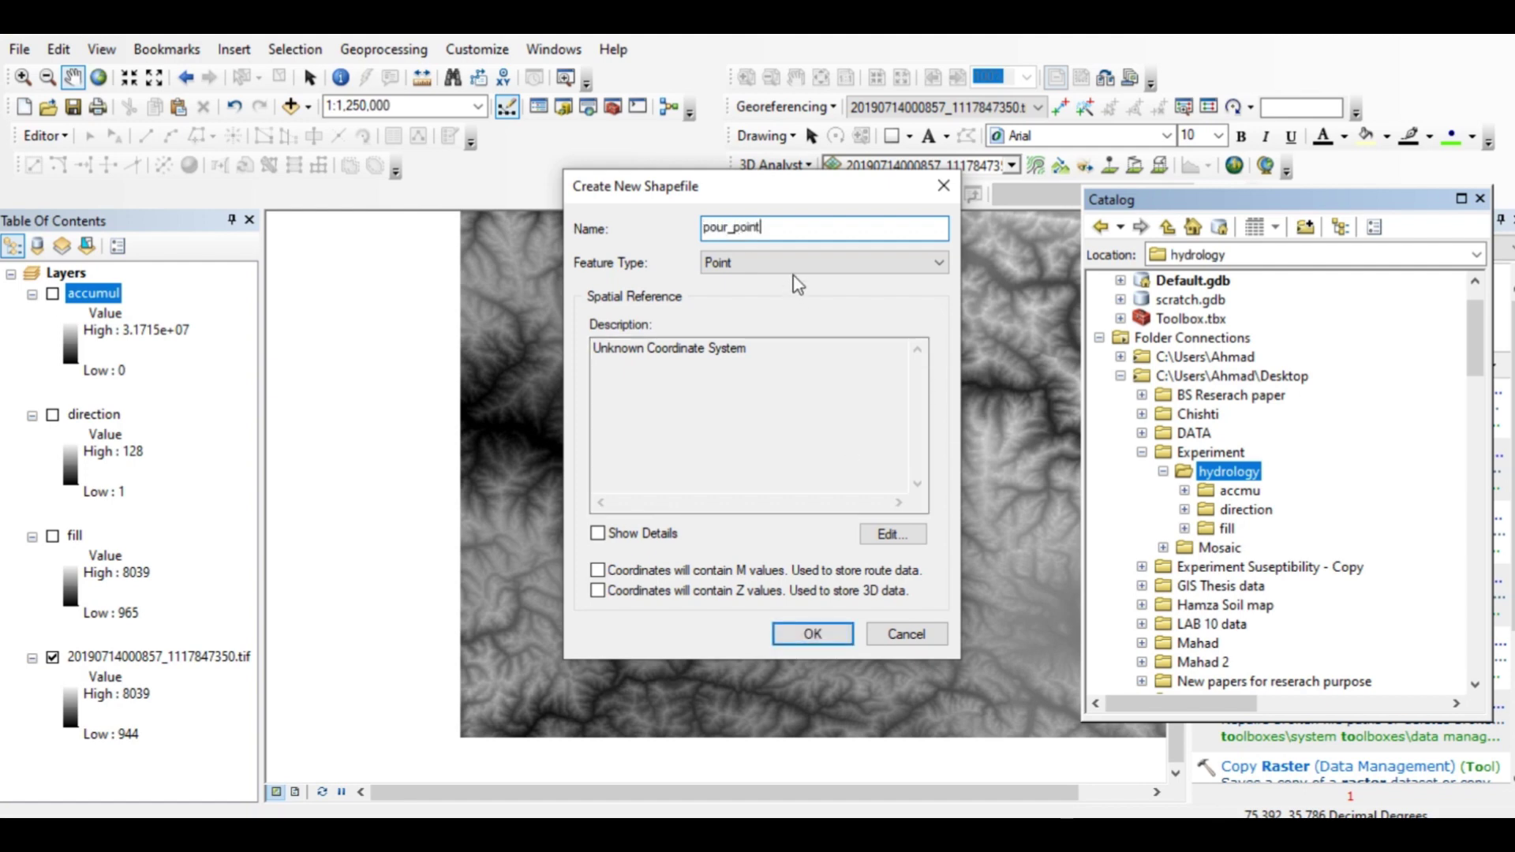
Assign the WGS 1984 coordinate system to the new shapefile, keep the Point feature type and create it
left_click(895, 543)
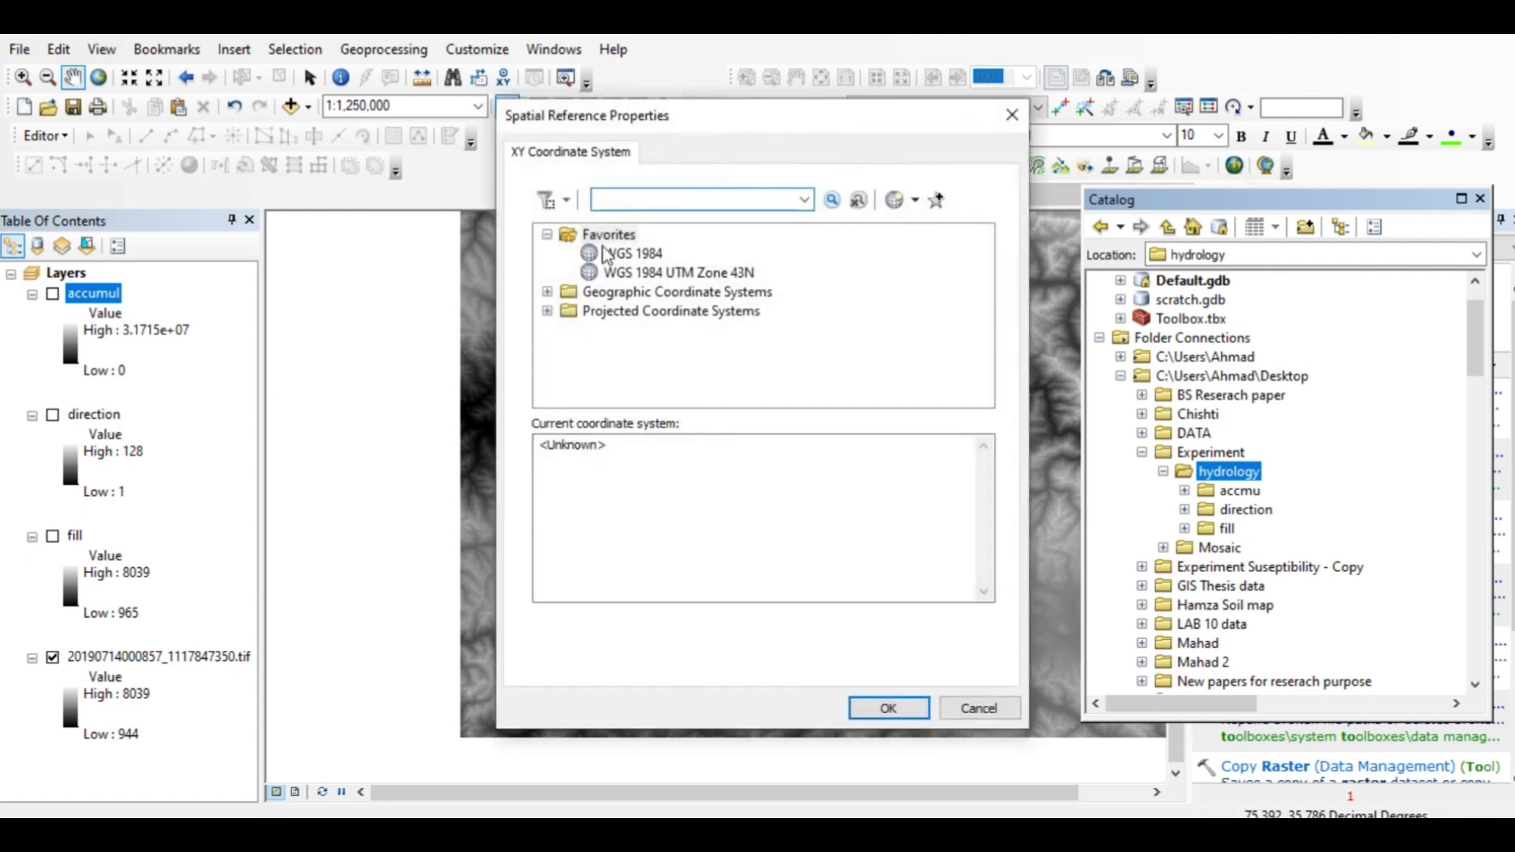
left_click(627, 253)
left_click(889, 708)
left_click(917, 263)
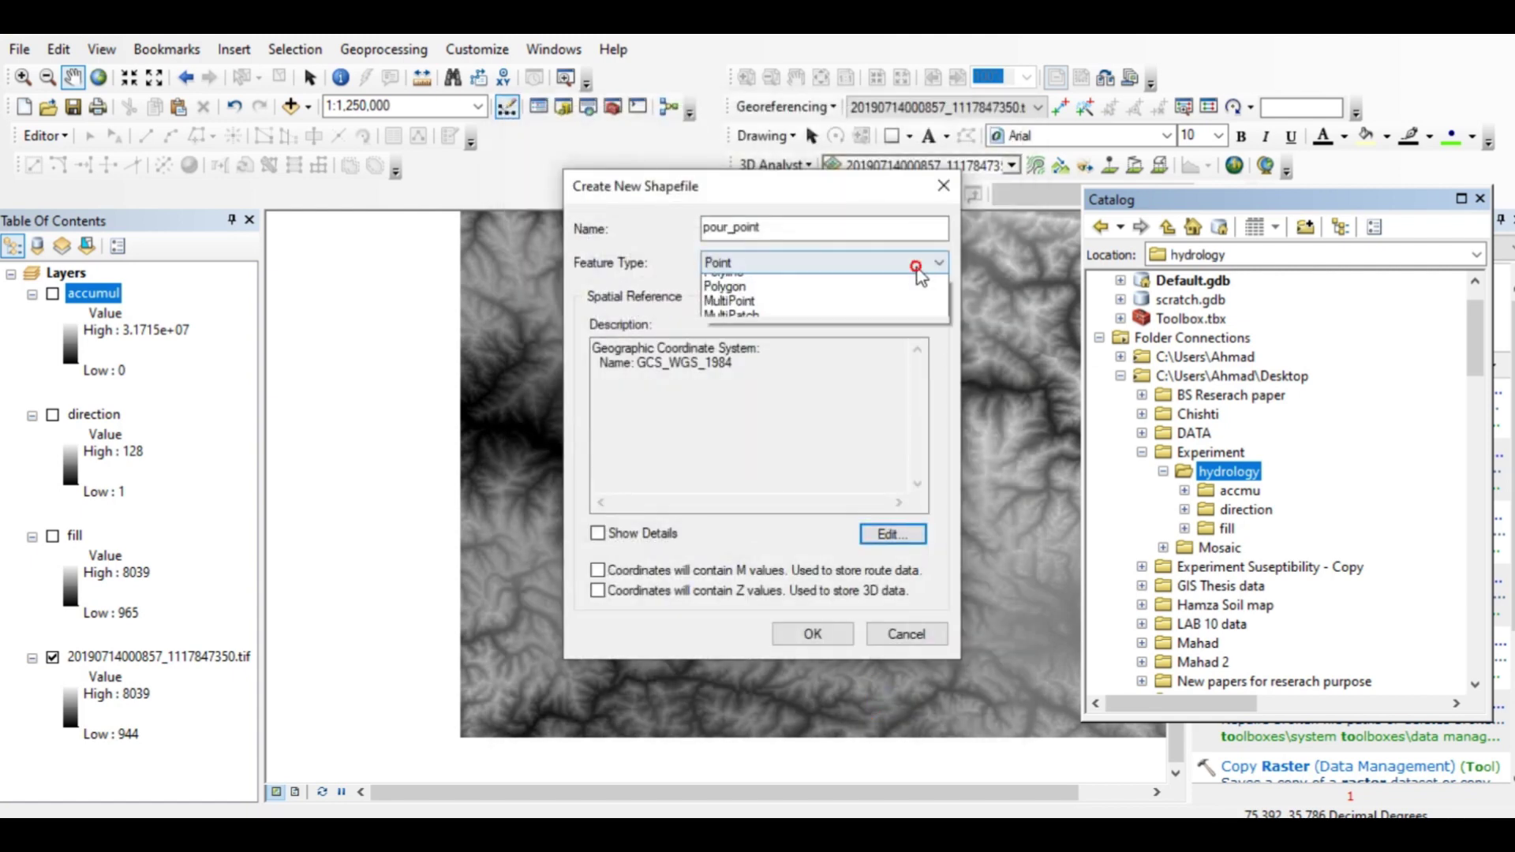
left_click(730, 284)
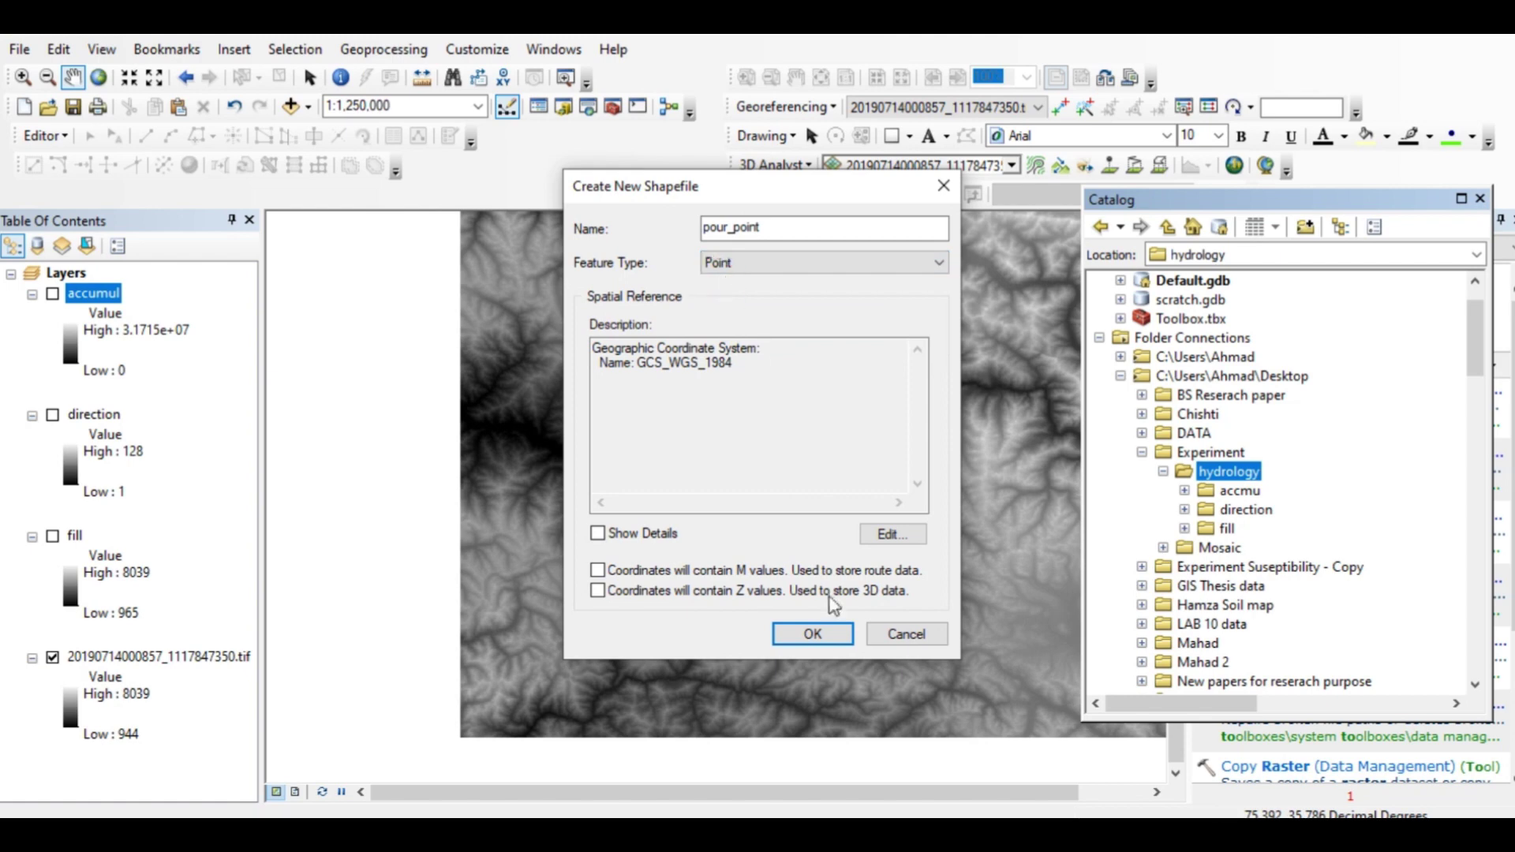
left_click(813, 633)
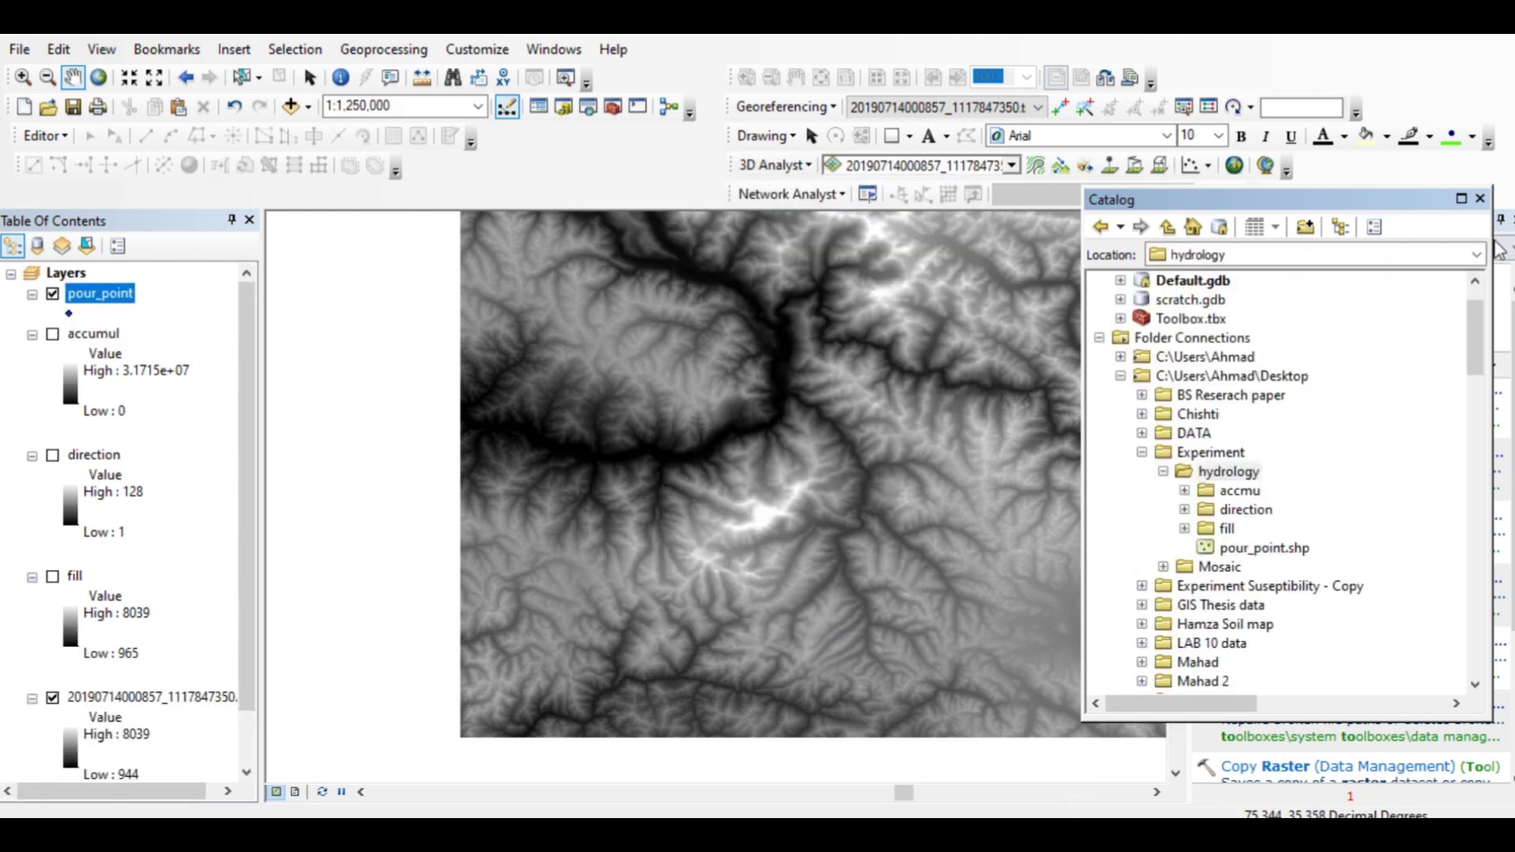
Start an edit session and clear the Catalog and Search windows away from the map
left_click(1481, 200)
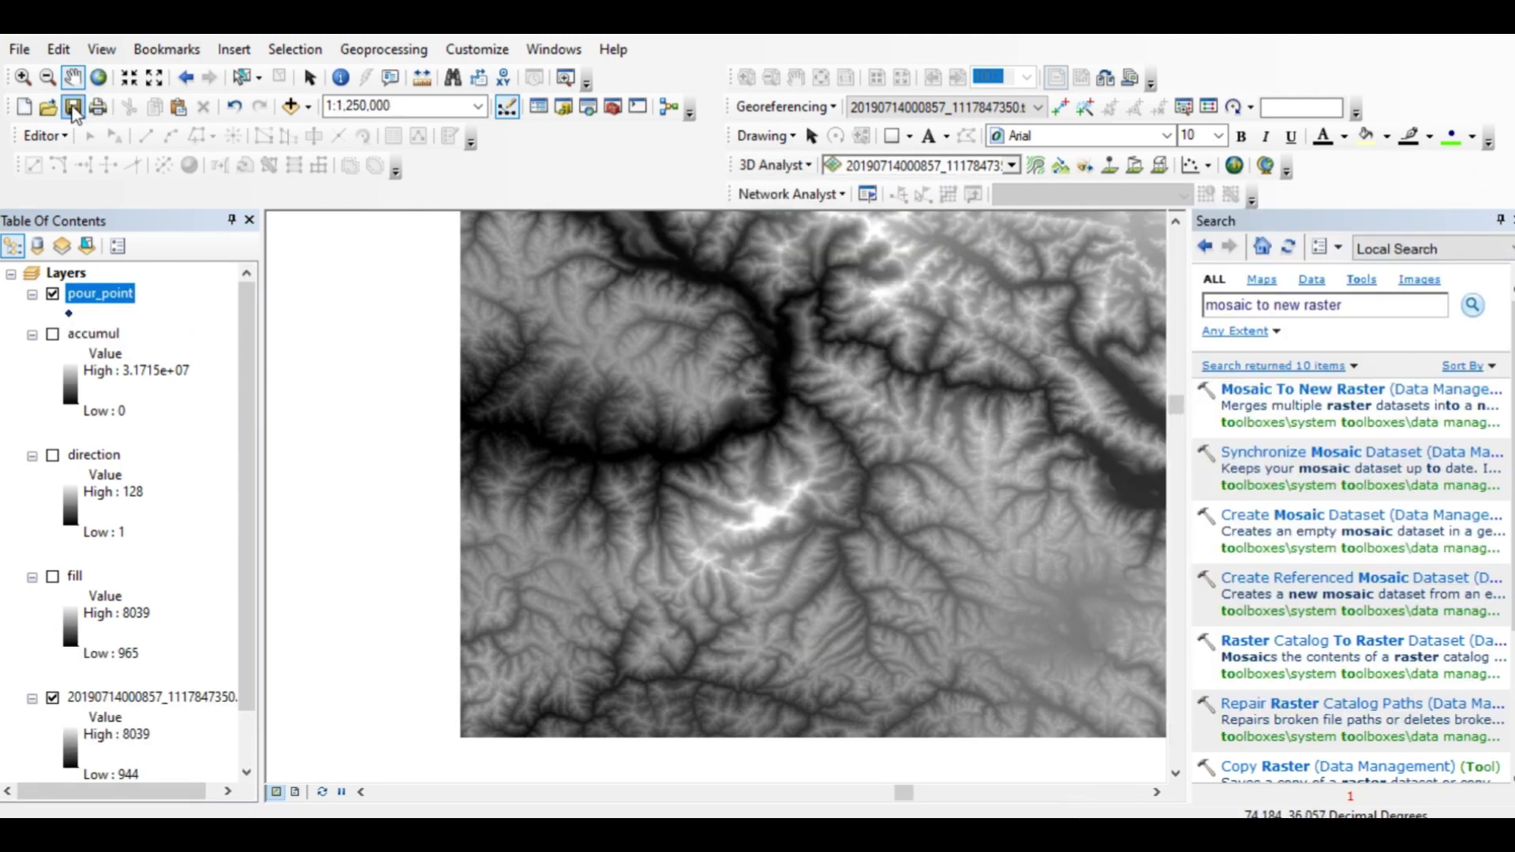
left_click(36, 137)
left_click(56, 158)
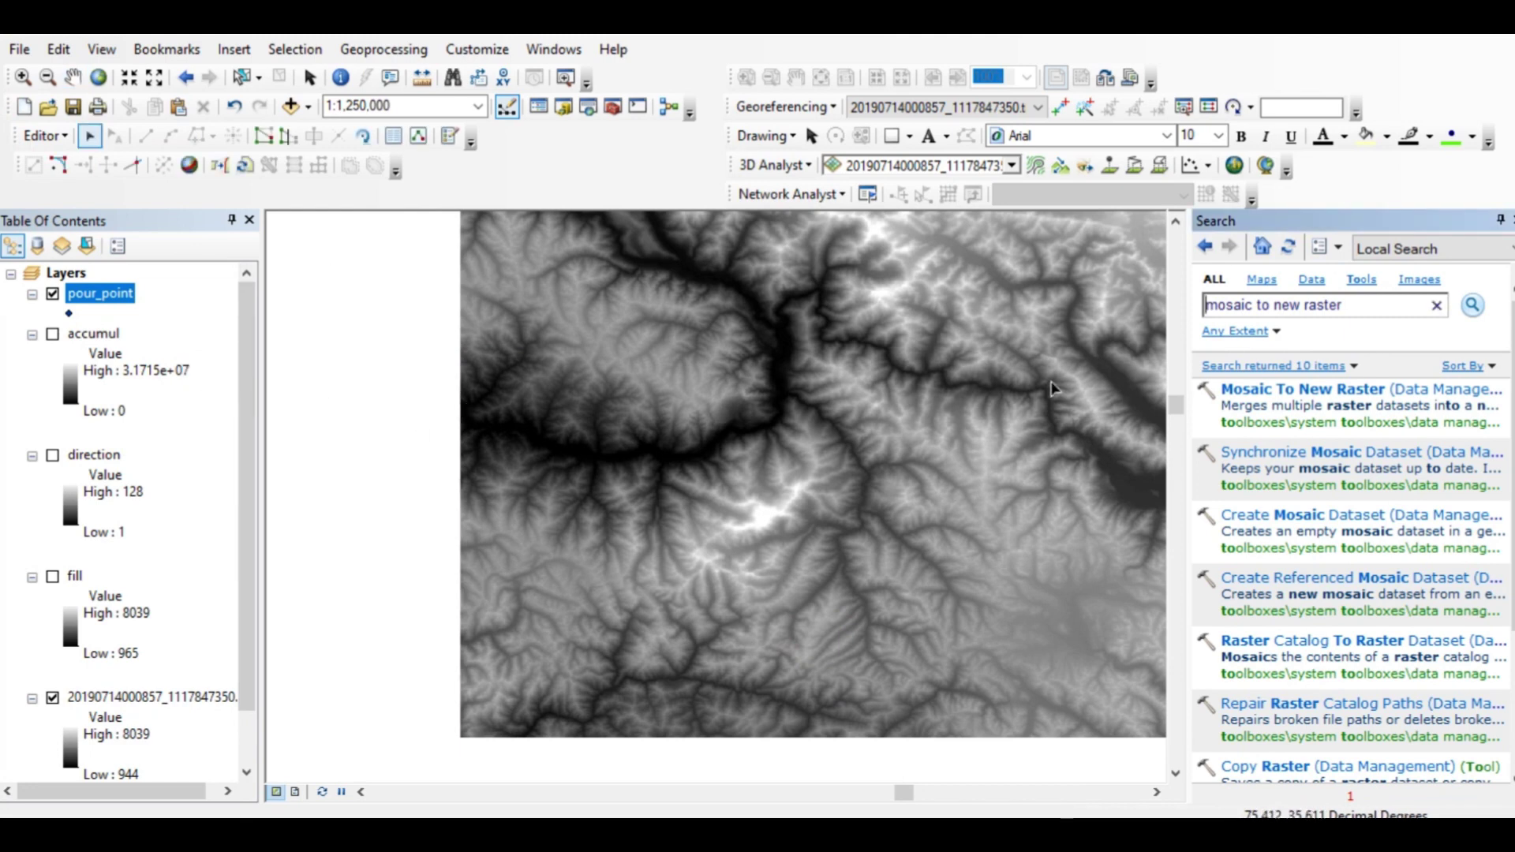
left_click(1501, 220)
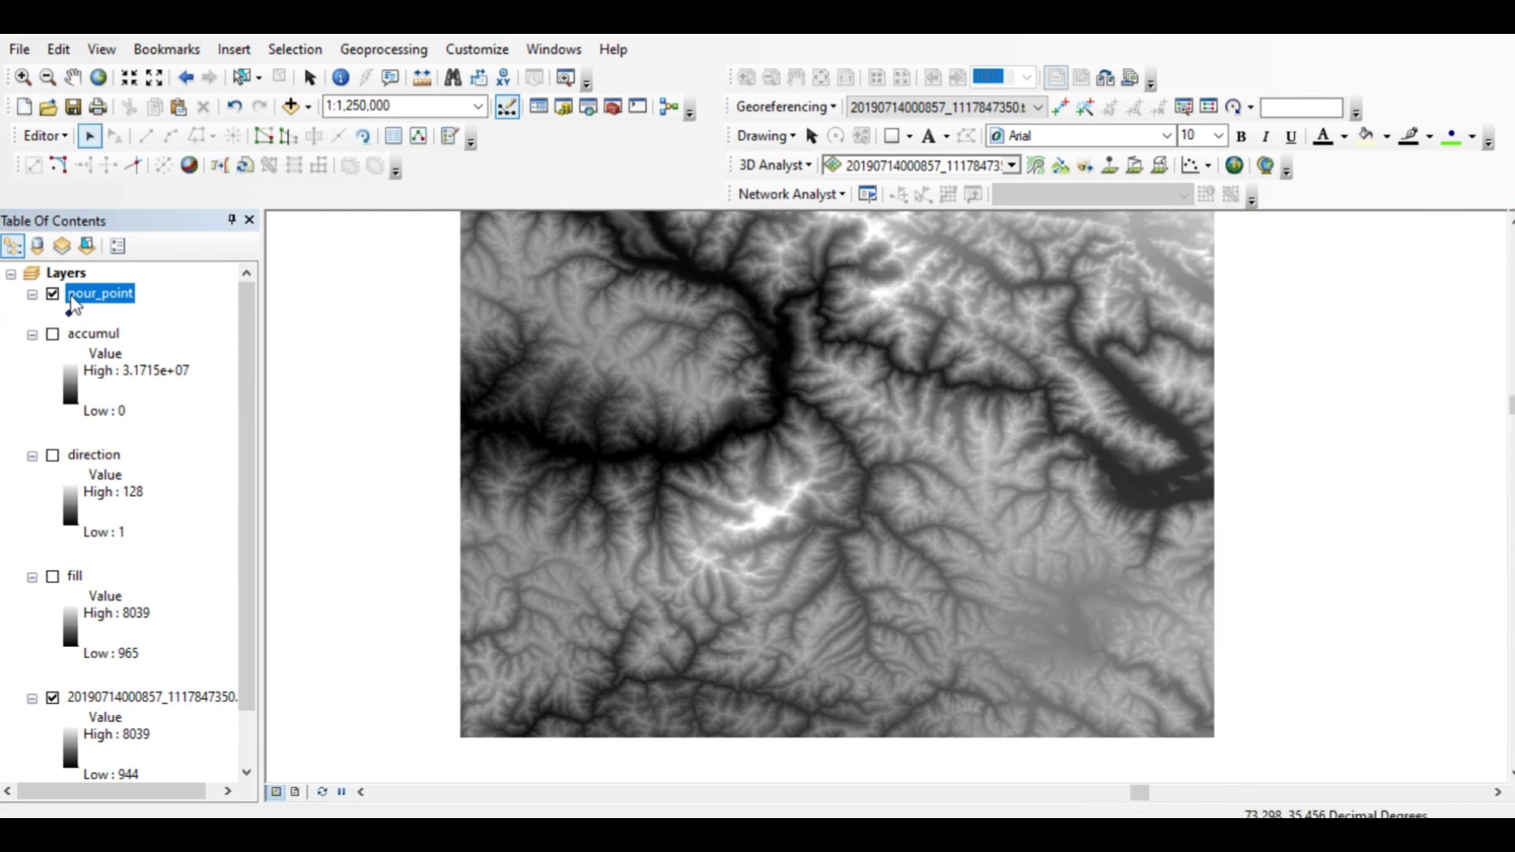
Display only the accumul layer and look over the stream lines around the river confluence
left_click_drag(252, 345, 262, 396)
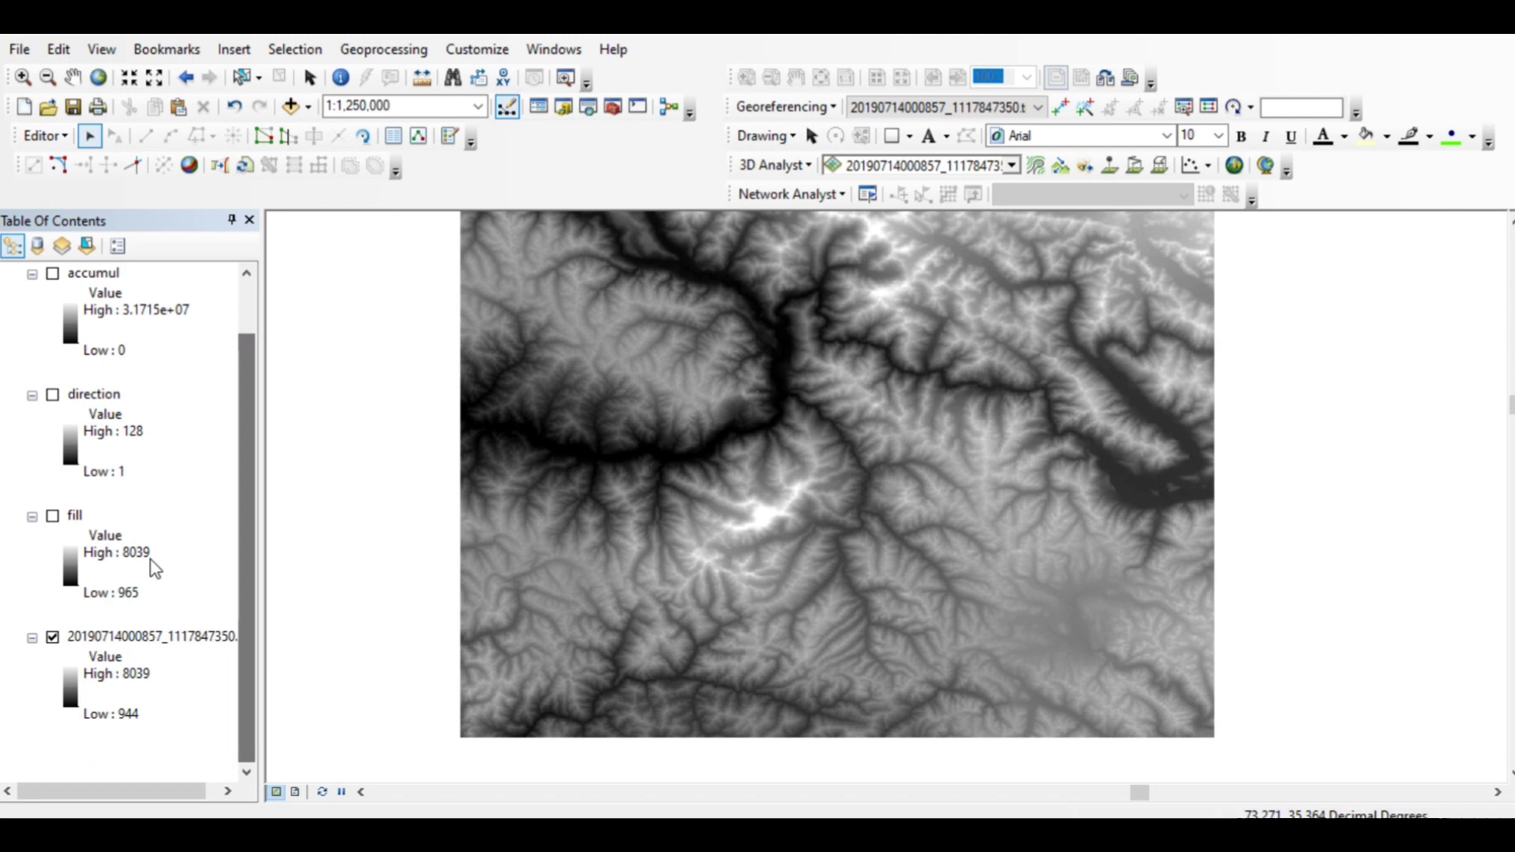
left_click(53, 637)
left_click_drag(253, 588, 251, 536)
left_click(53, 334)
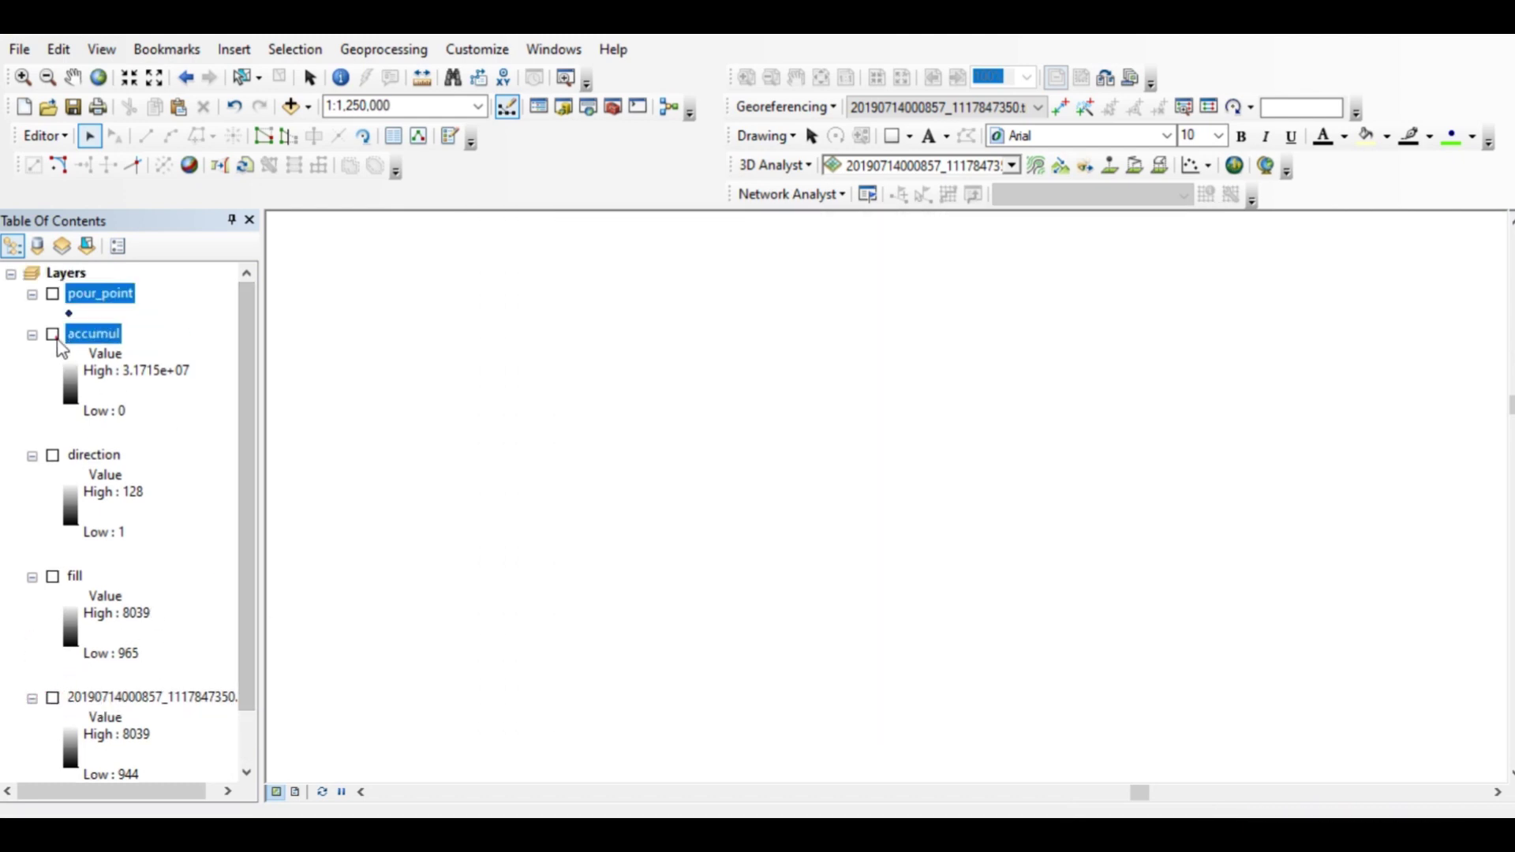
left_click(23, 77)
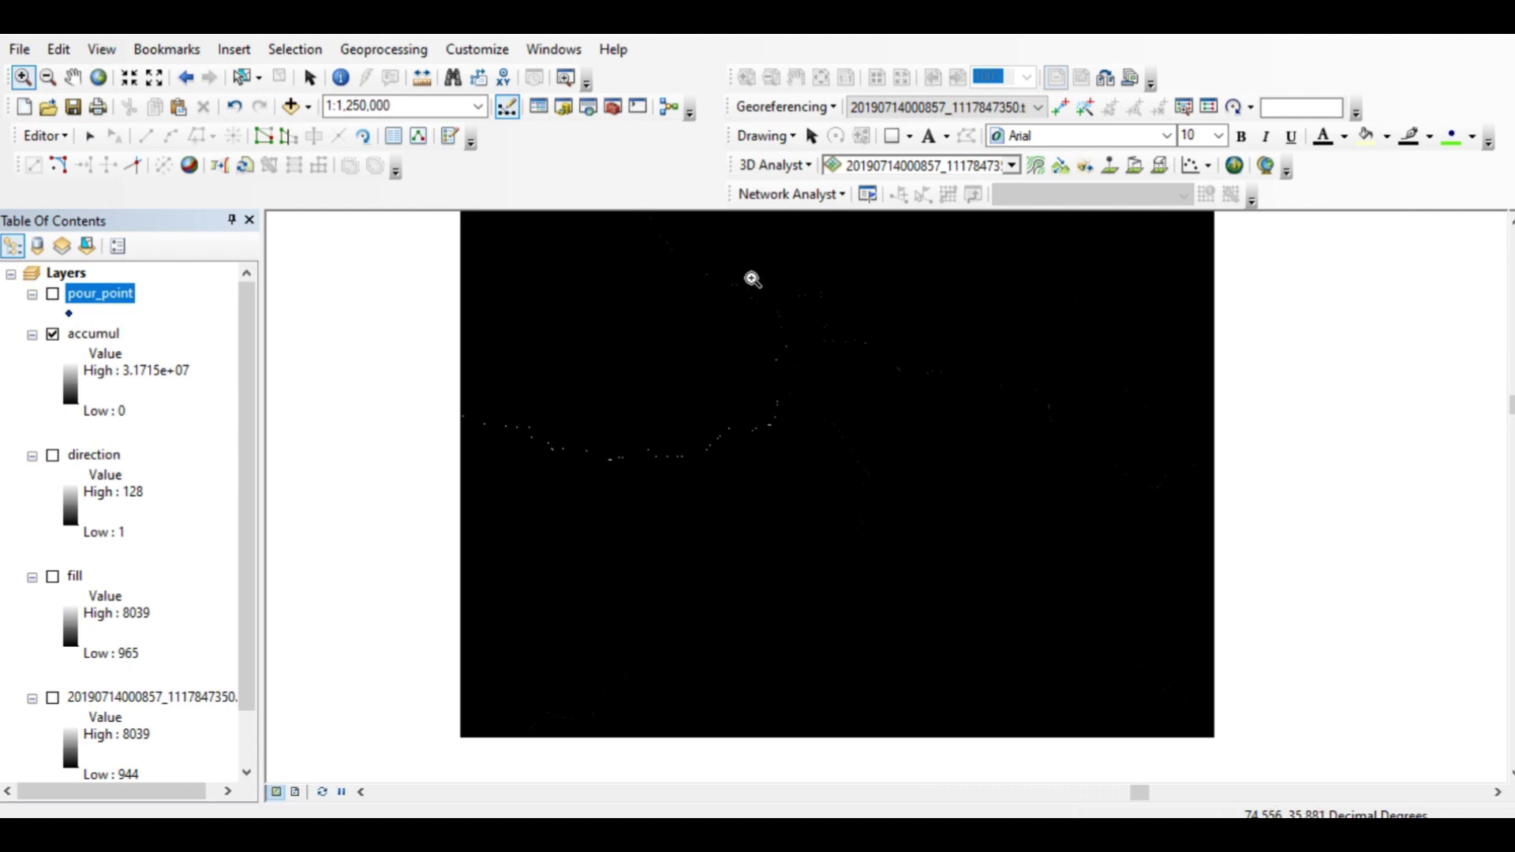
left_click_drag(727, 277, 928, 548)
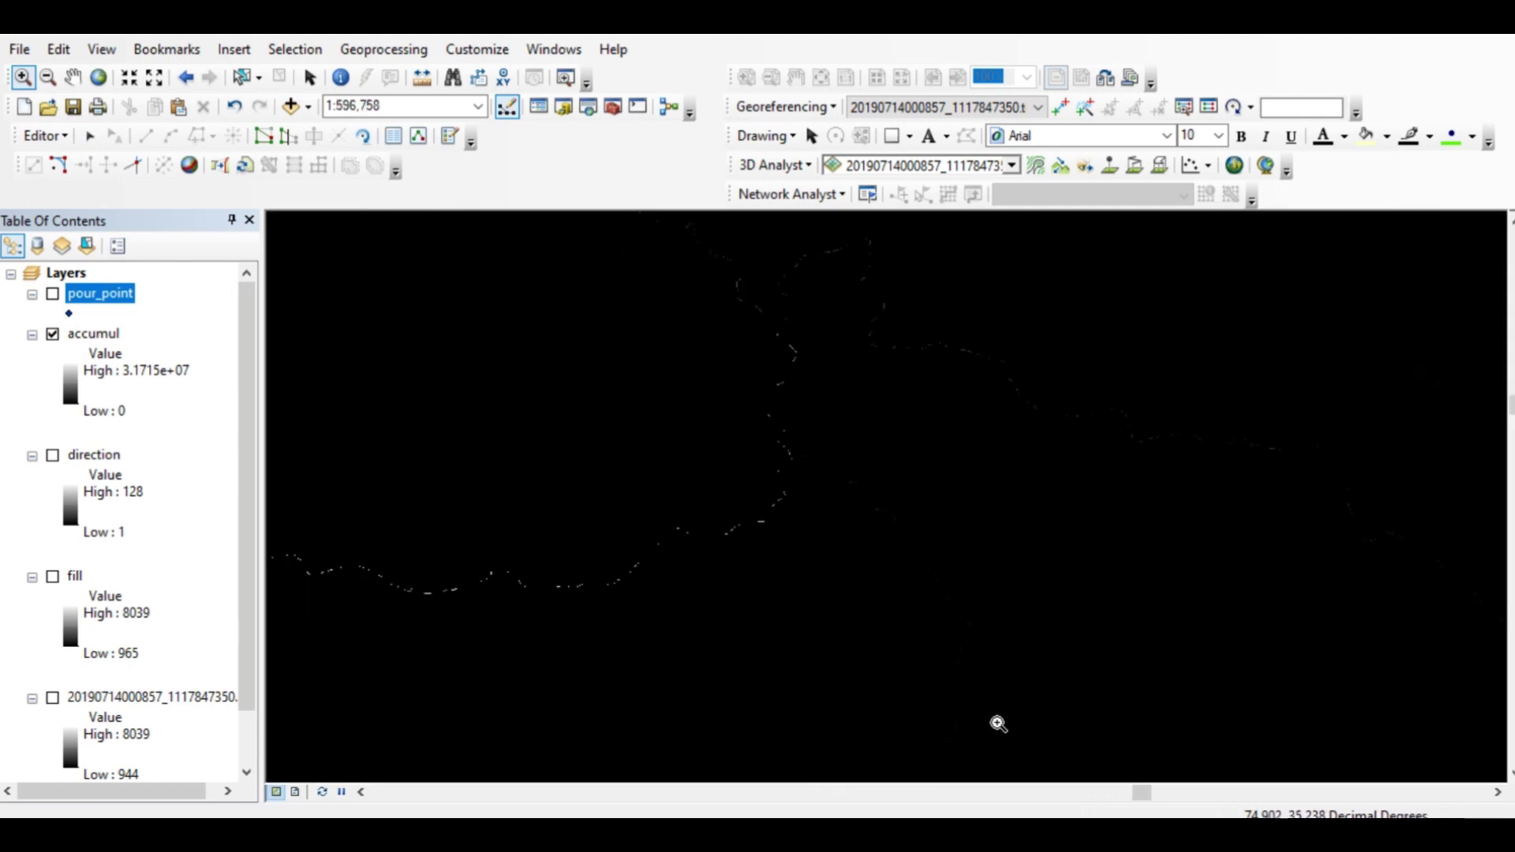
scroll(980, 595, "up", 1)
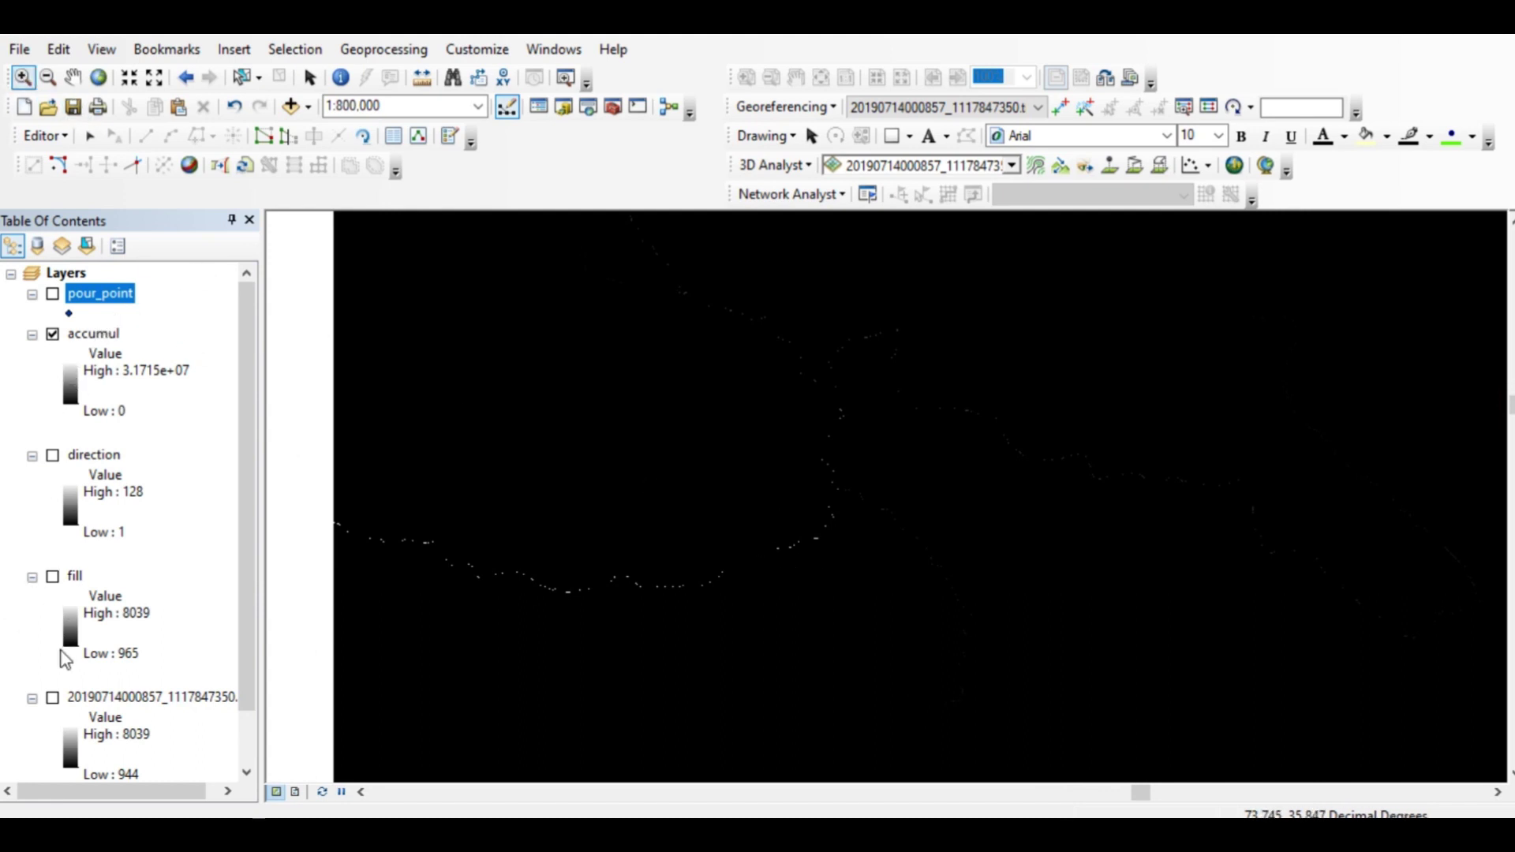
Check the confluence against the mosaicked DEM, redisplay accumul over it and close in on the cells where the streams meet
left_click(53, 334)
left_click(57, 697)
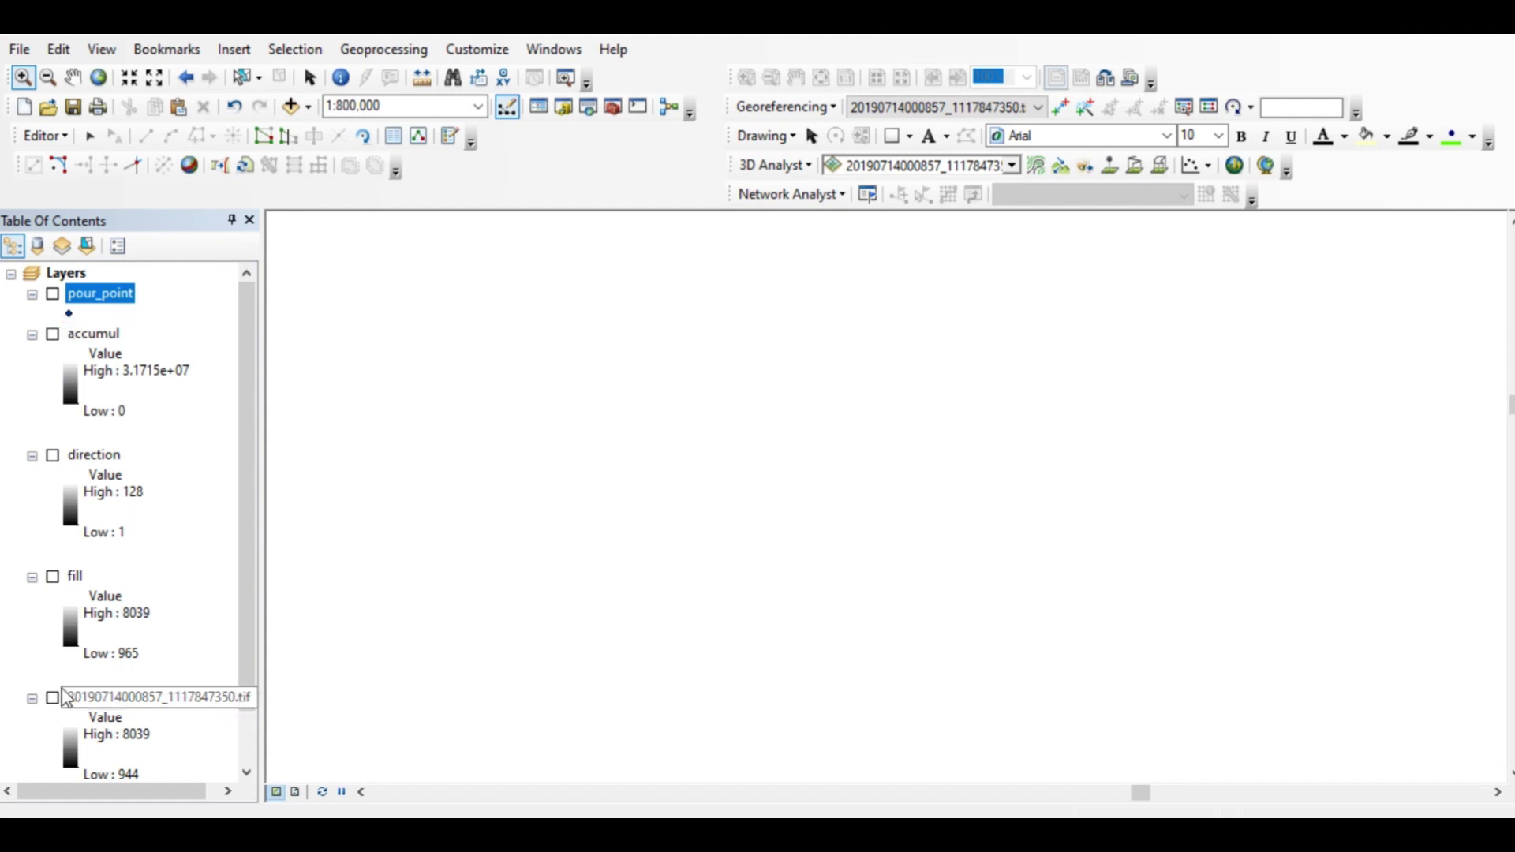
left_click(52, 697)
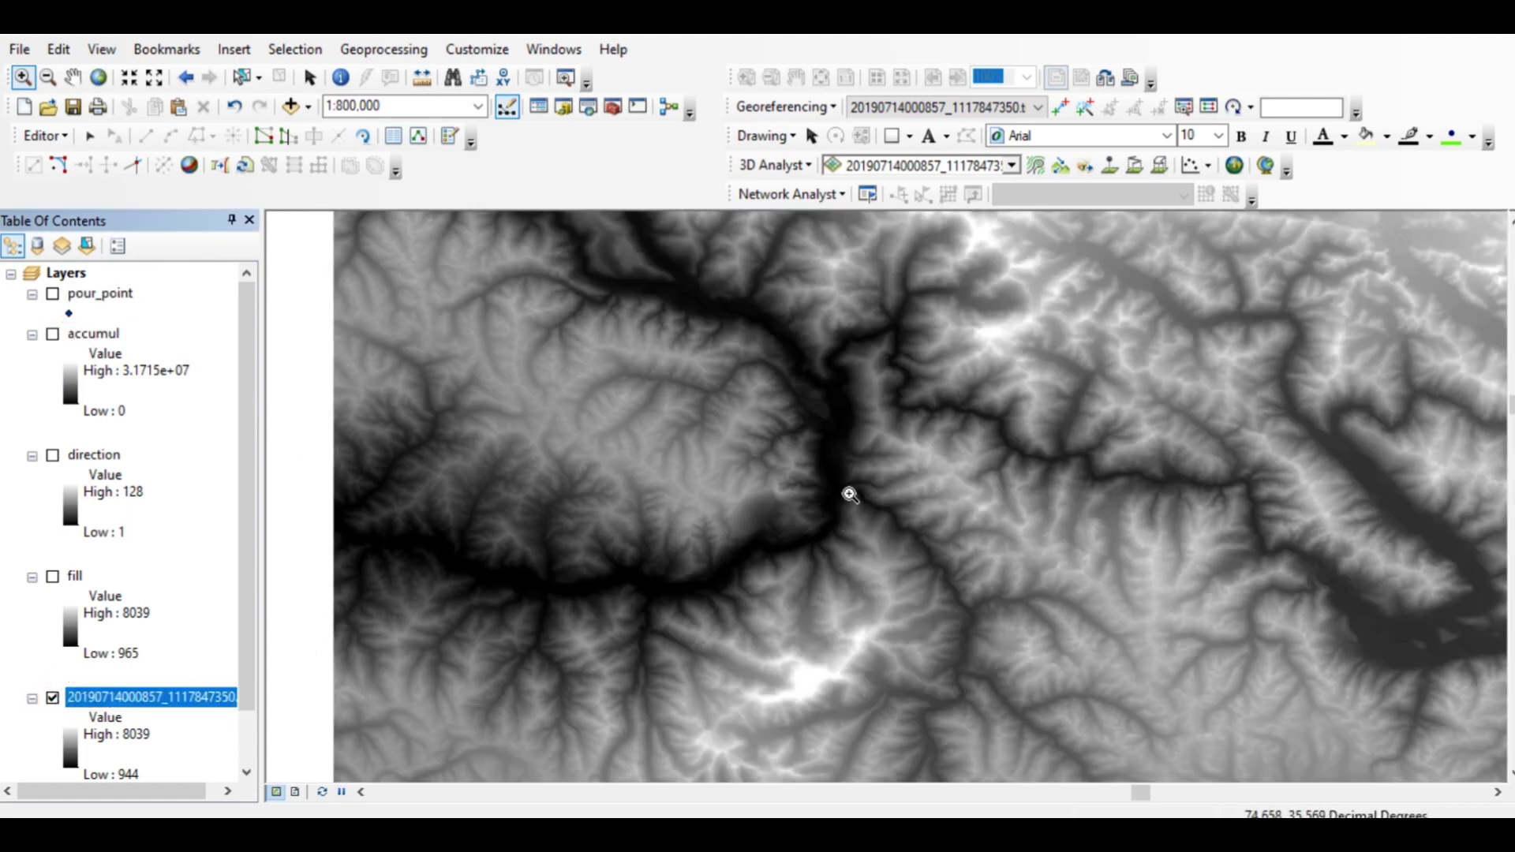
left_click(53, 335)
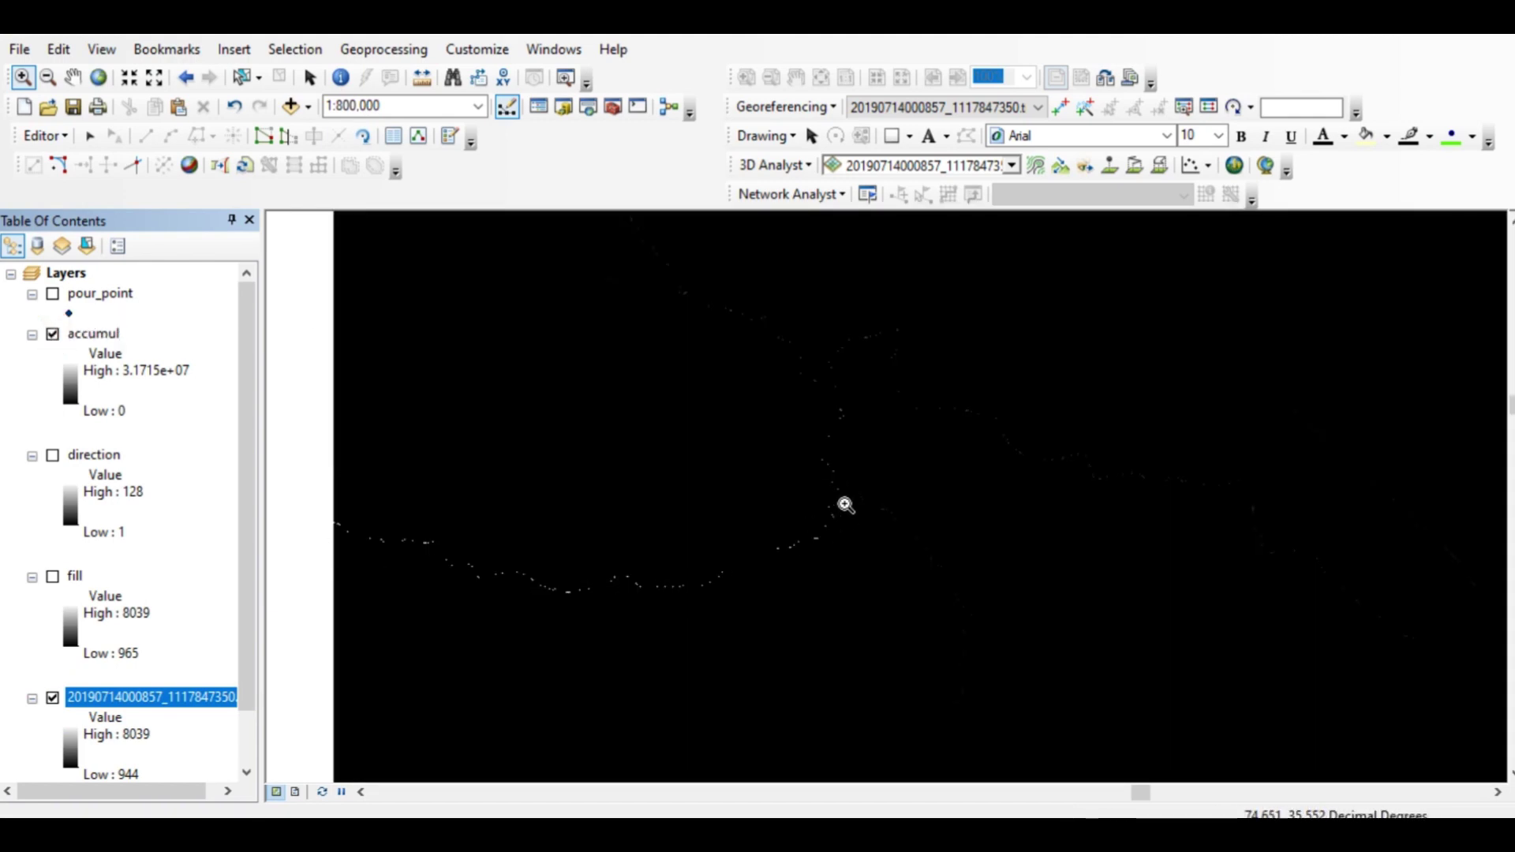
left_click_drag(789, 458, 913, 534)
left_click_drag(642, 372, 731, 435)
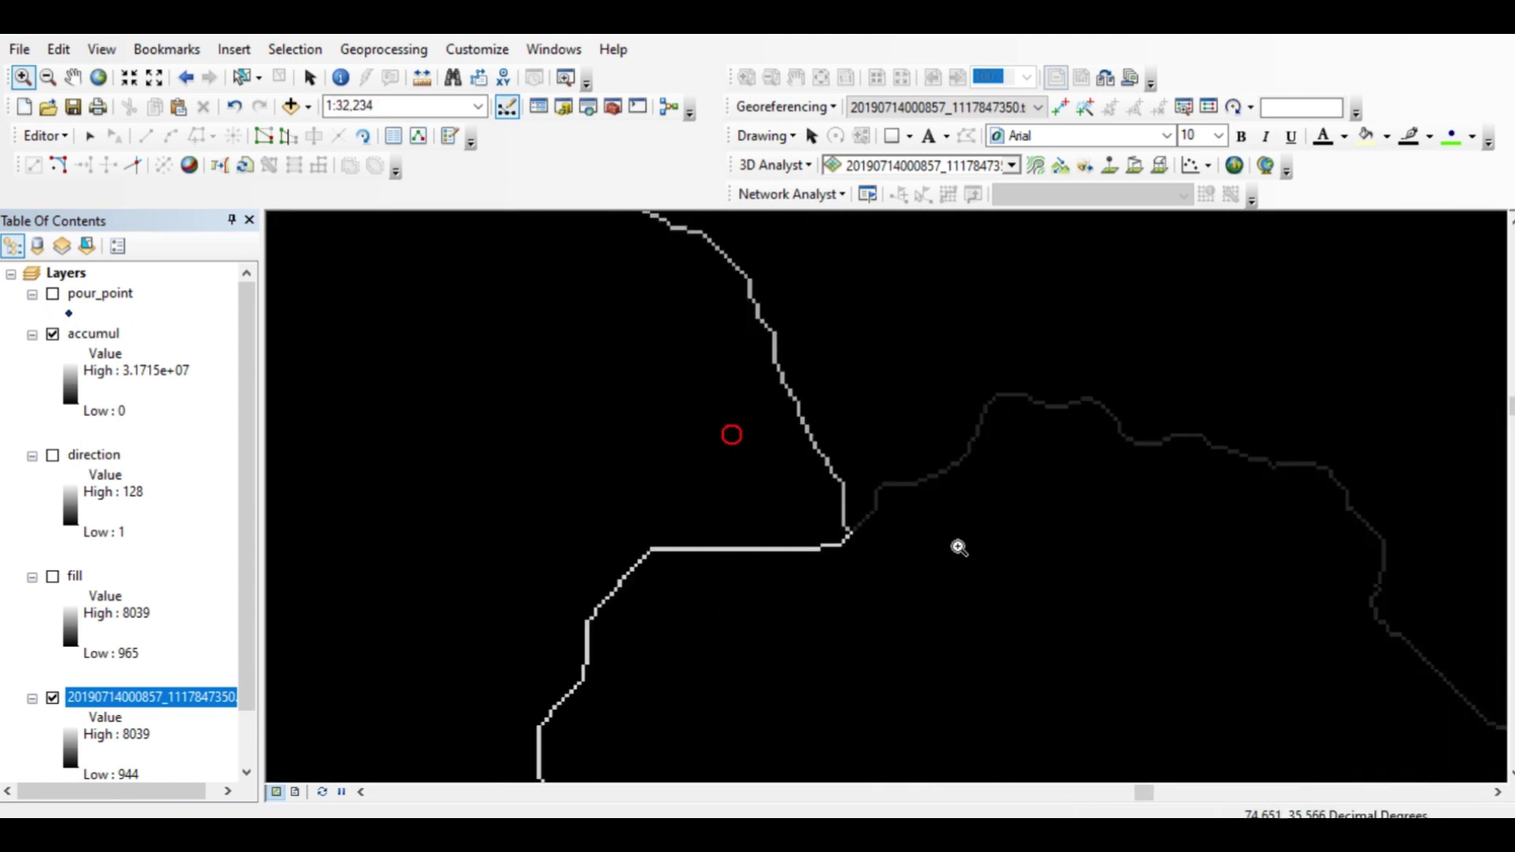
left_click_drag(959, 548, 959, 548)
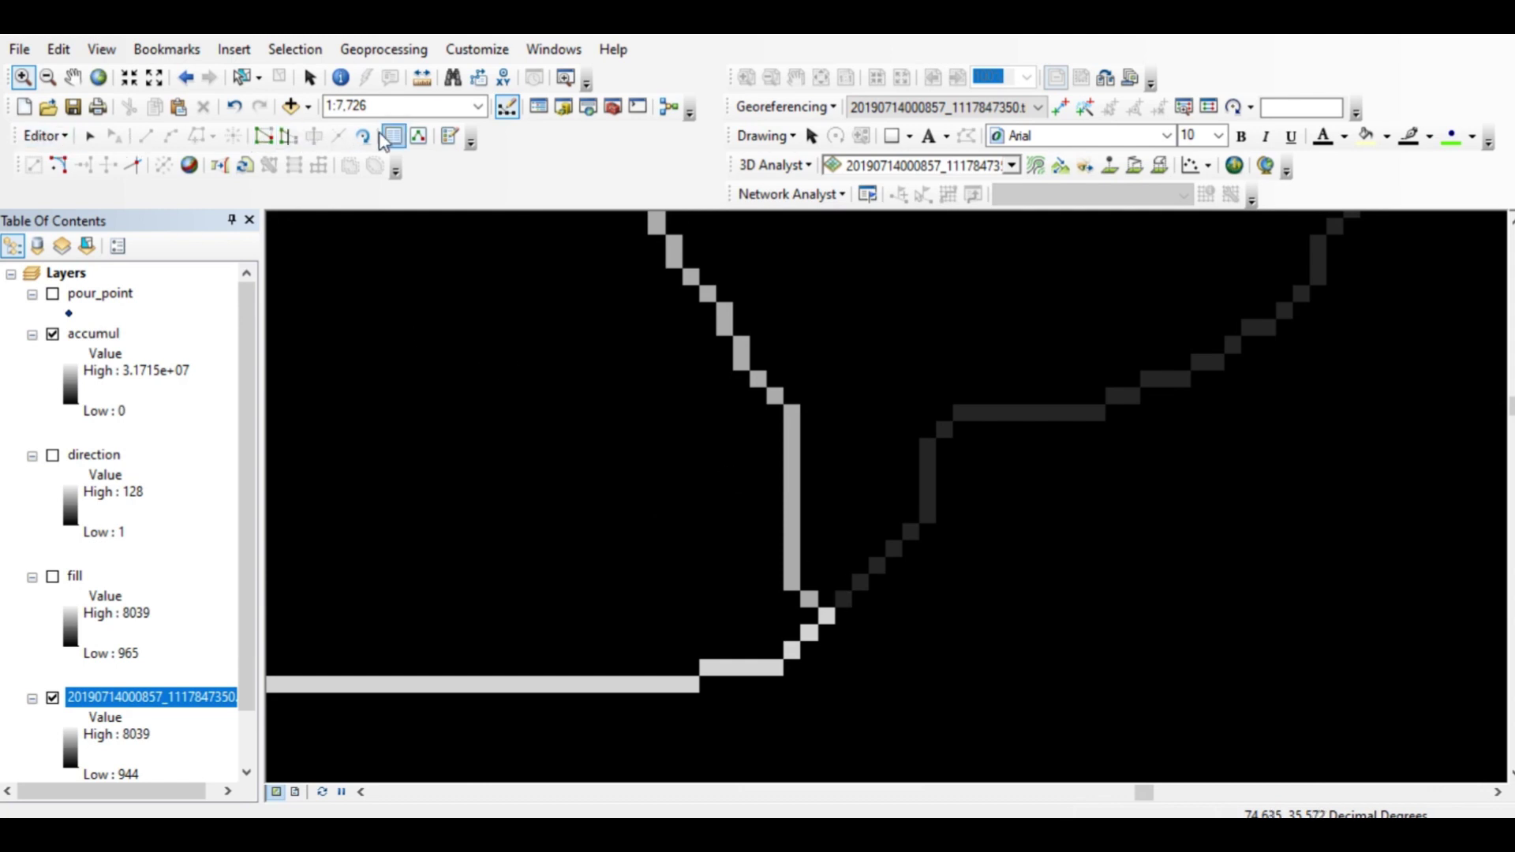
Make the pour_point layer visible and place a point feature on the fainter tributary's cell just upstream of the confluence
left_click(454, 137)
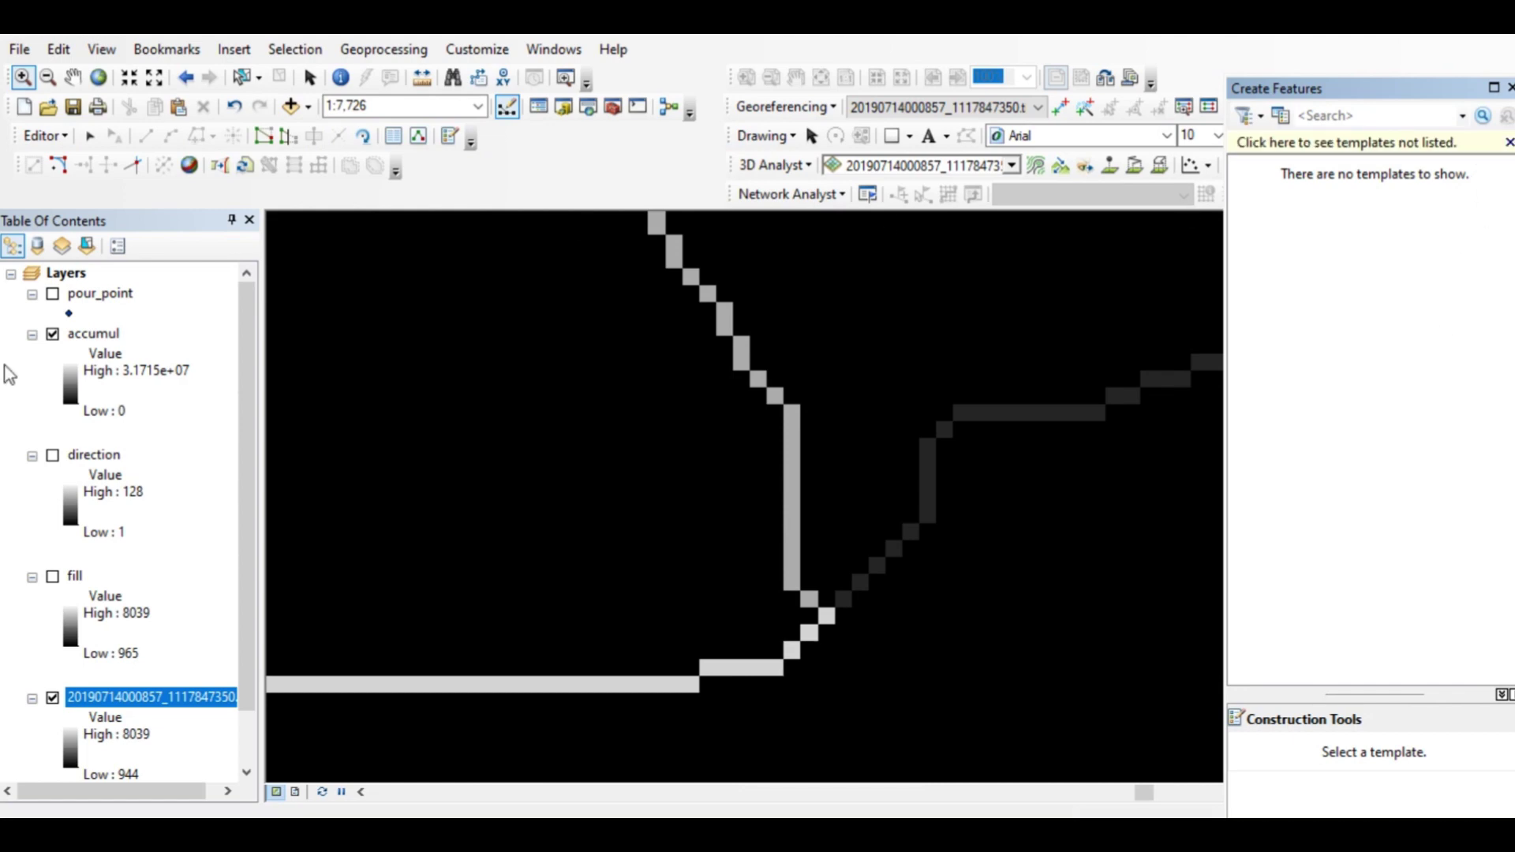
left_click(53, 295)
left_click(1272, 166)
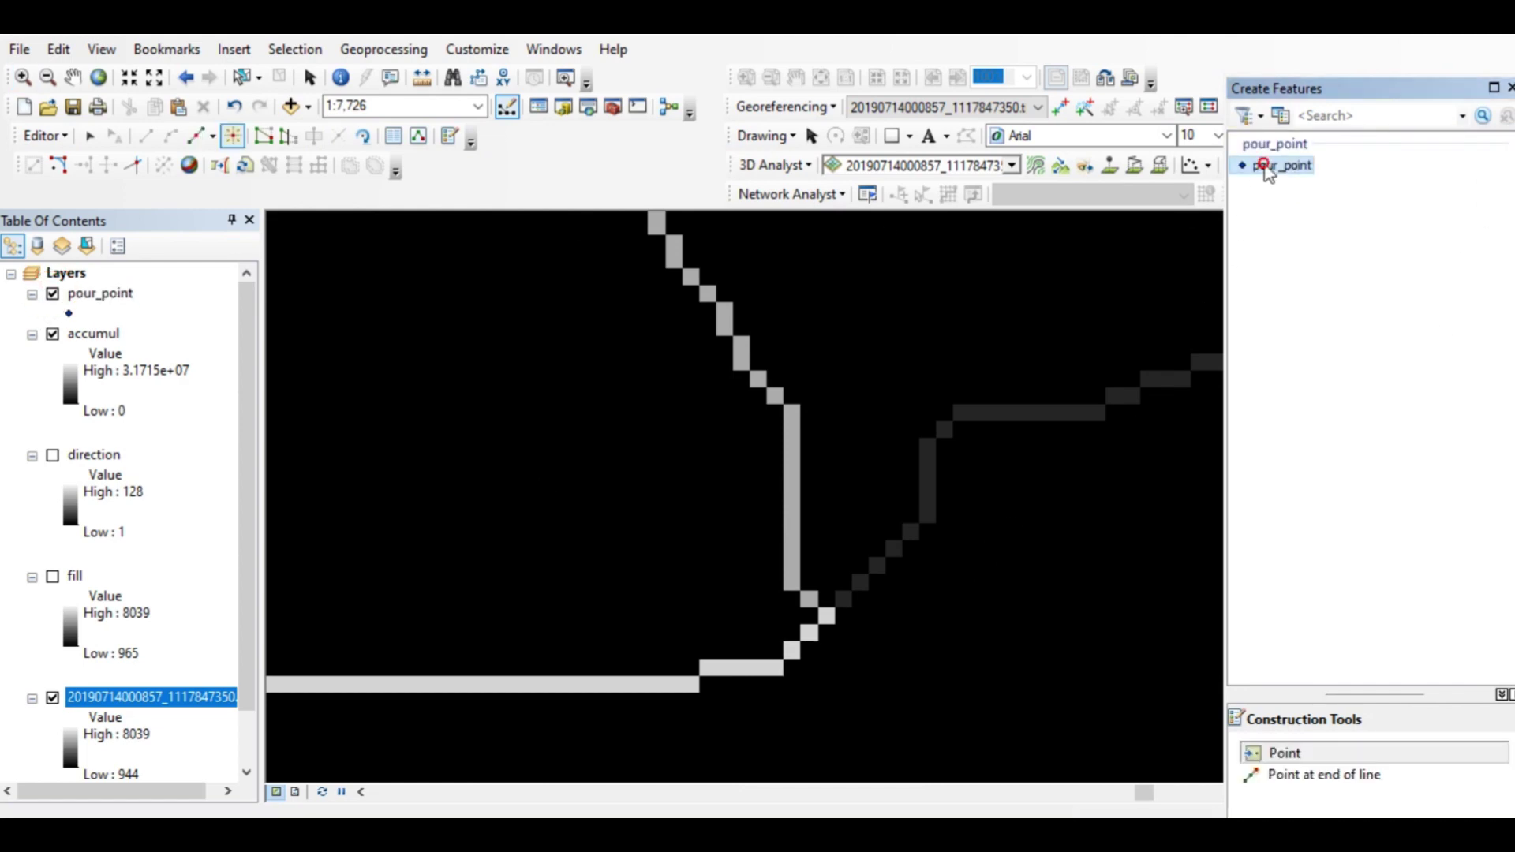
left_click(1284, 752)
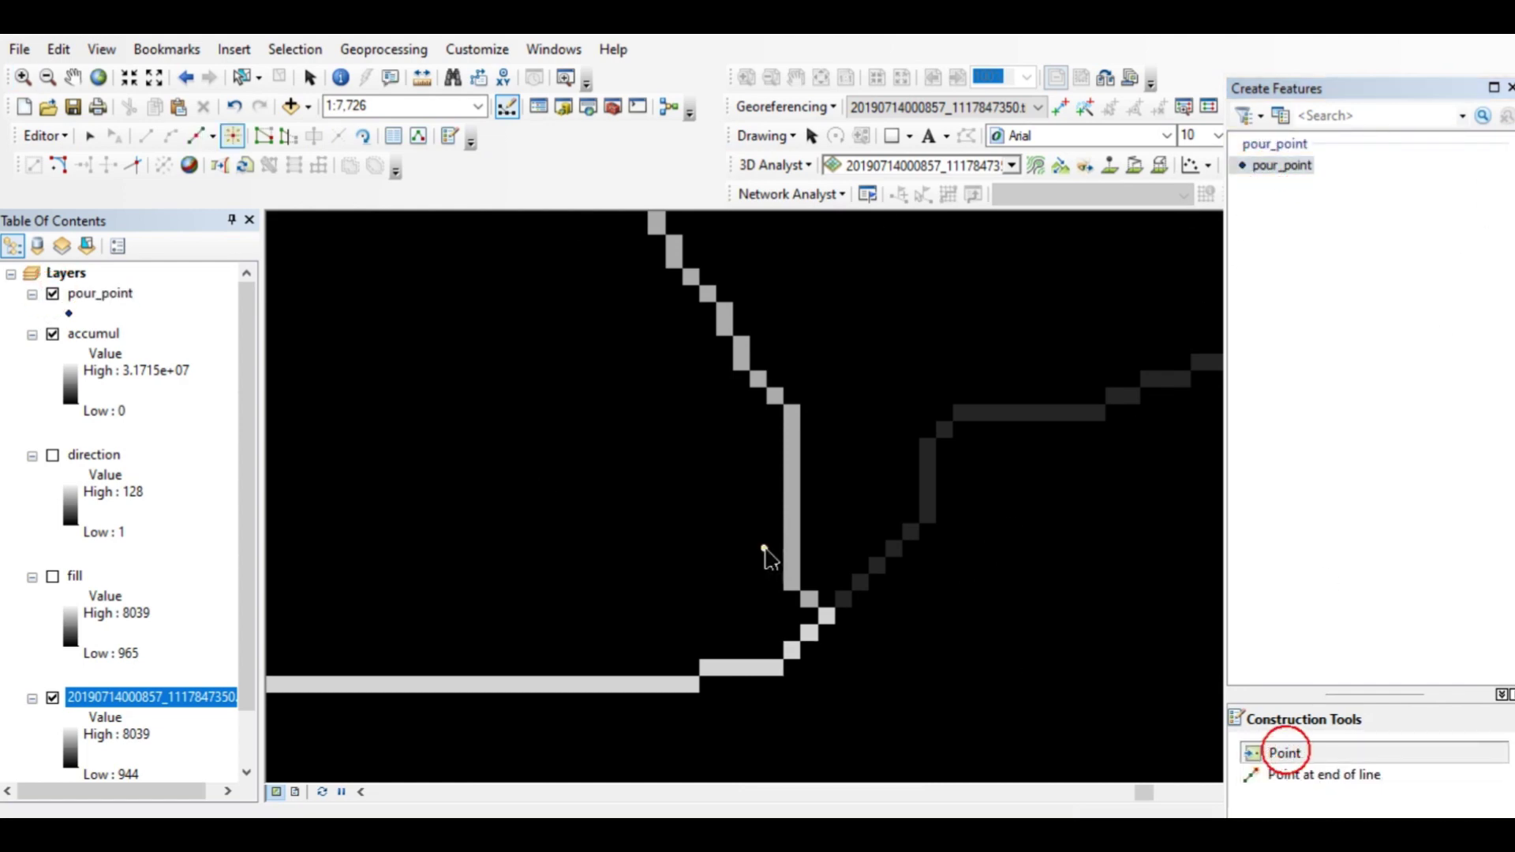
left_click(843, 602)
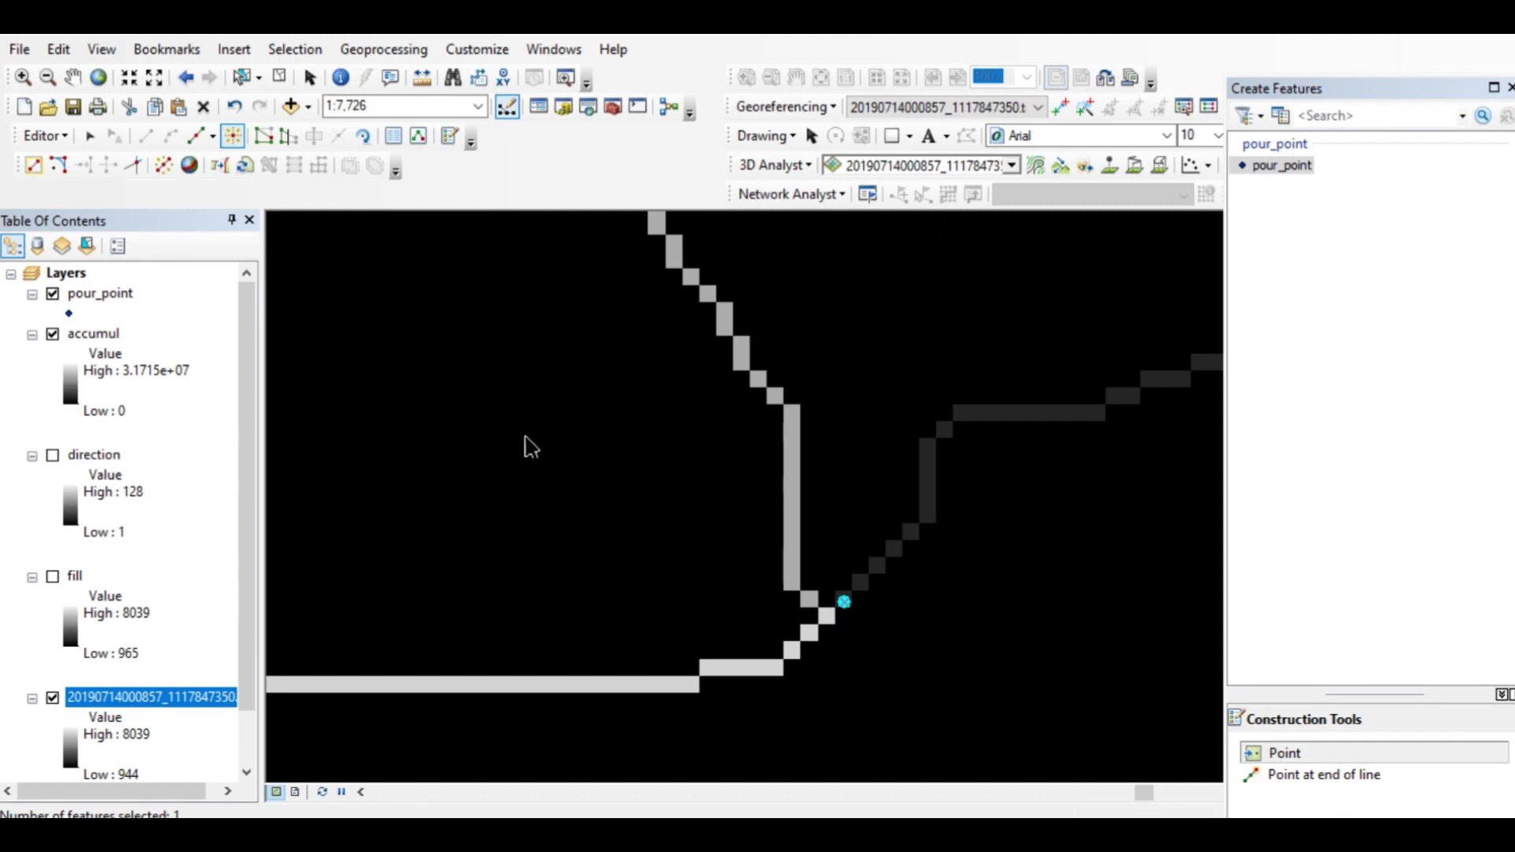
Save the edits to the pour_point layer and end the edit session
left_click(36, 140)
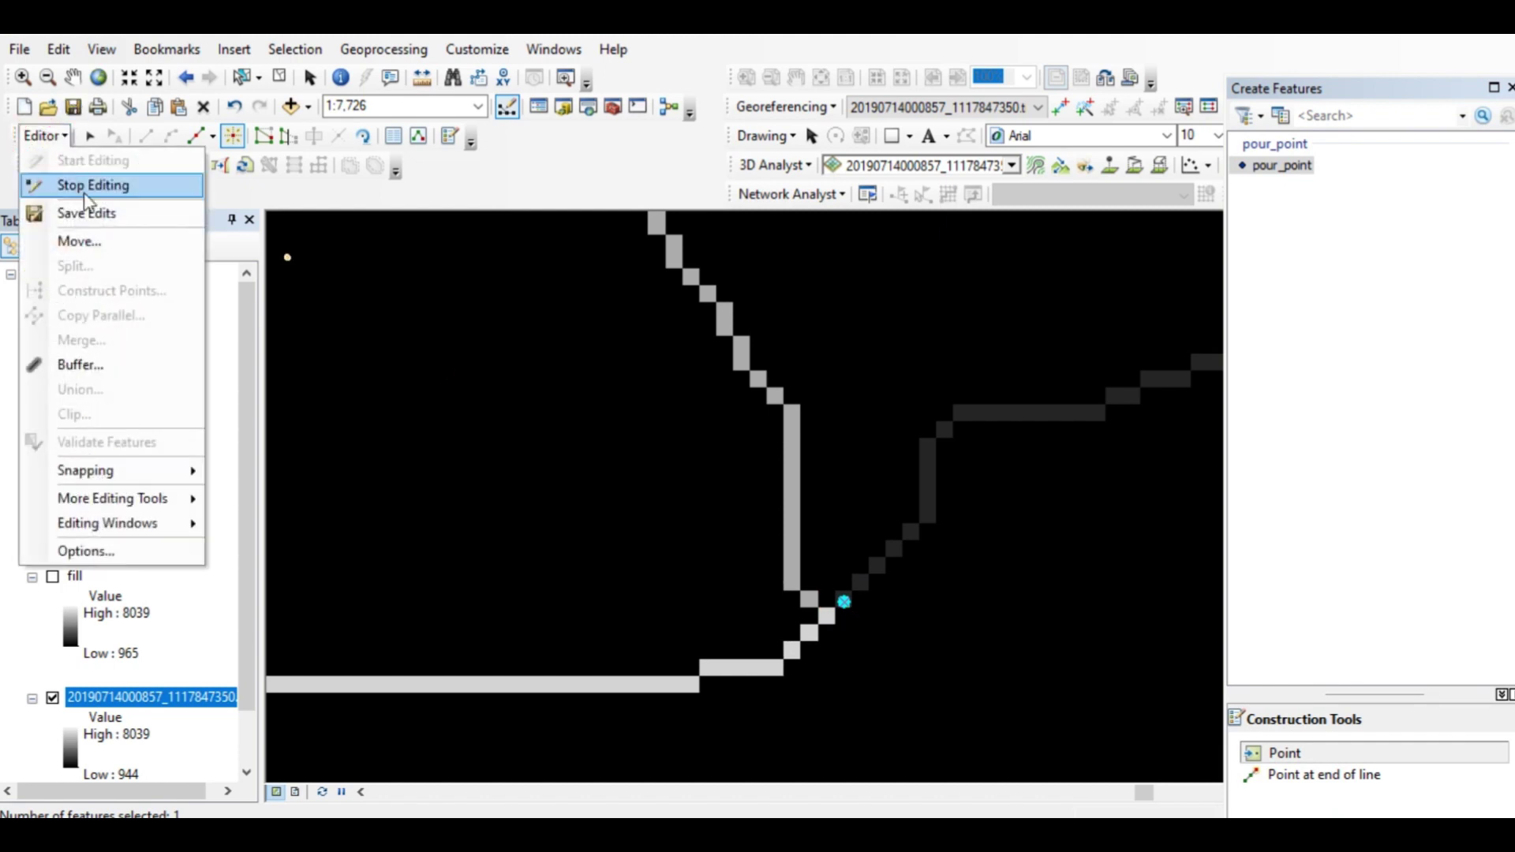
left_click(81, 210)
left_click(45, 137)
left_click(93, 185)
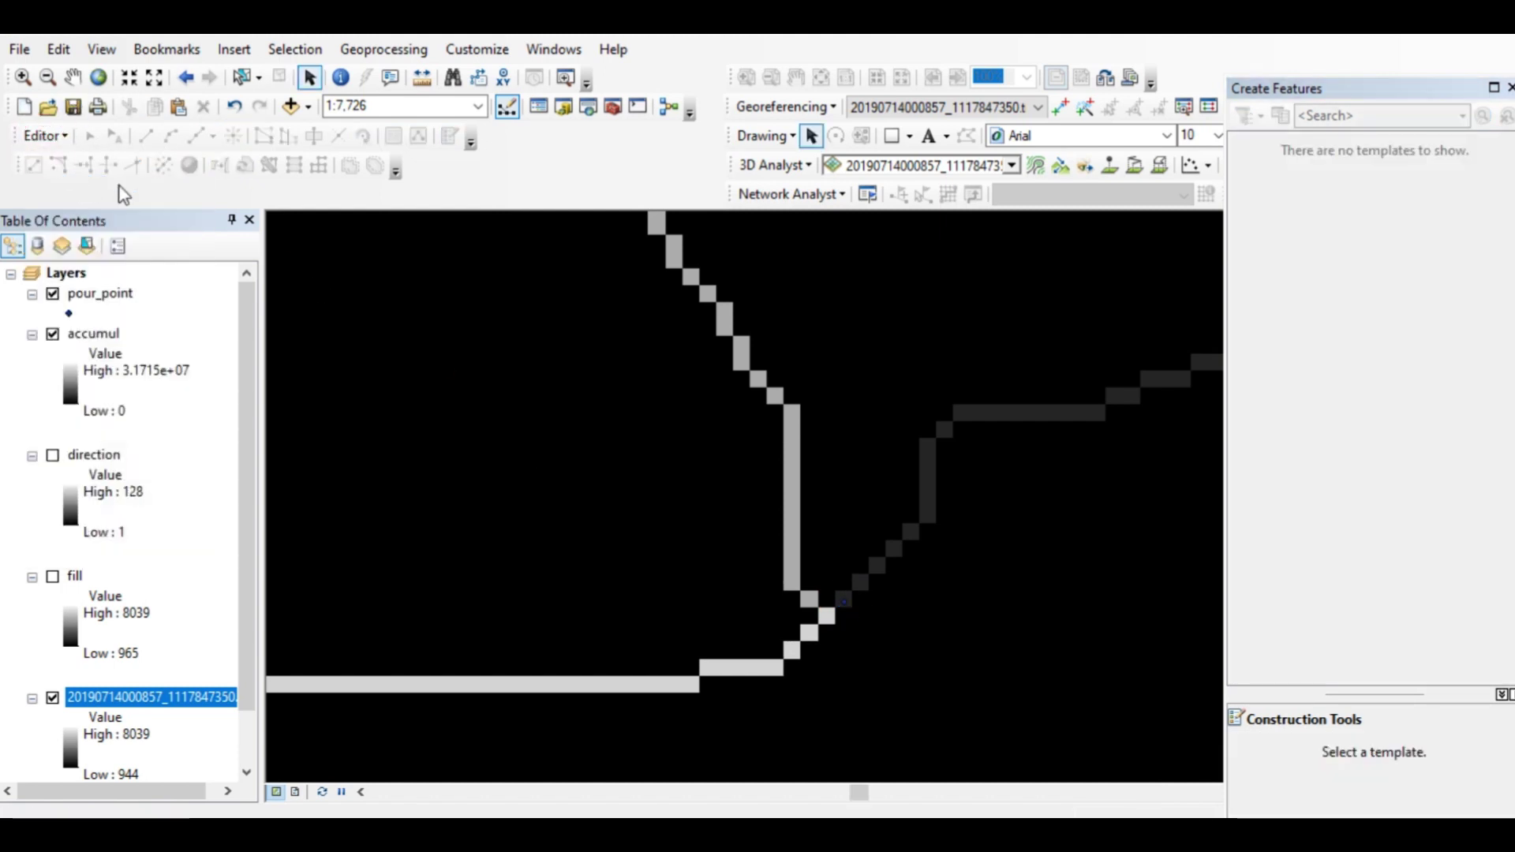
Examine the placed pour point and its surrounding streams at a wider scale, following the tributary upstream
scroll(916, 471, "down", 5)
scroll(917, 466, "down", 1)
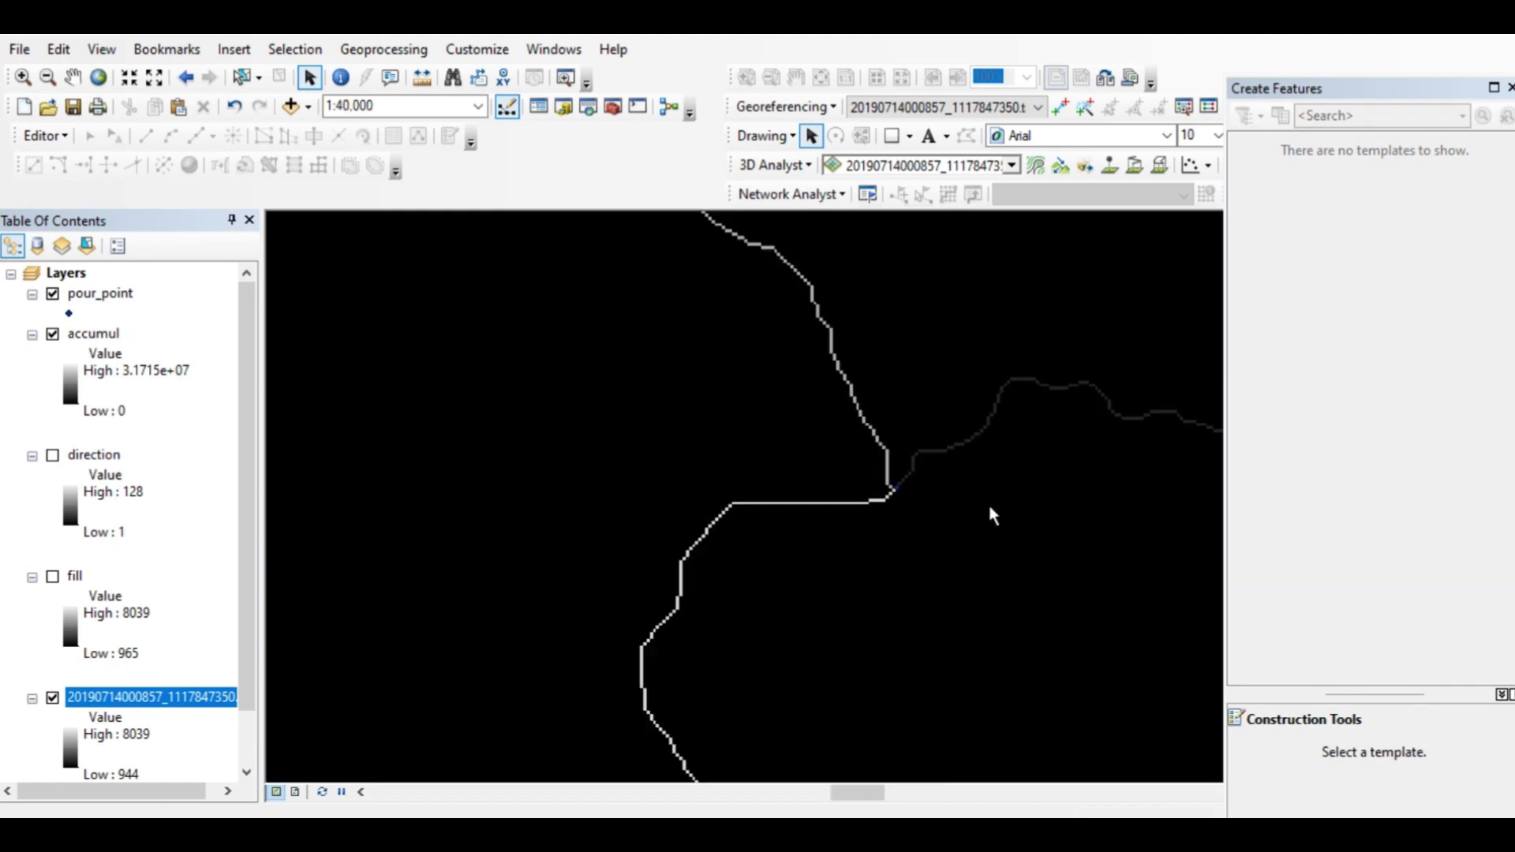
scroll(961, 517, "down", 2)
left_click(72, 76)
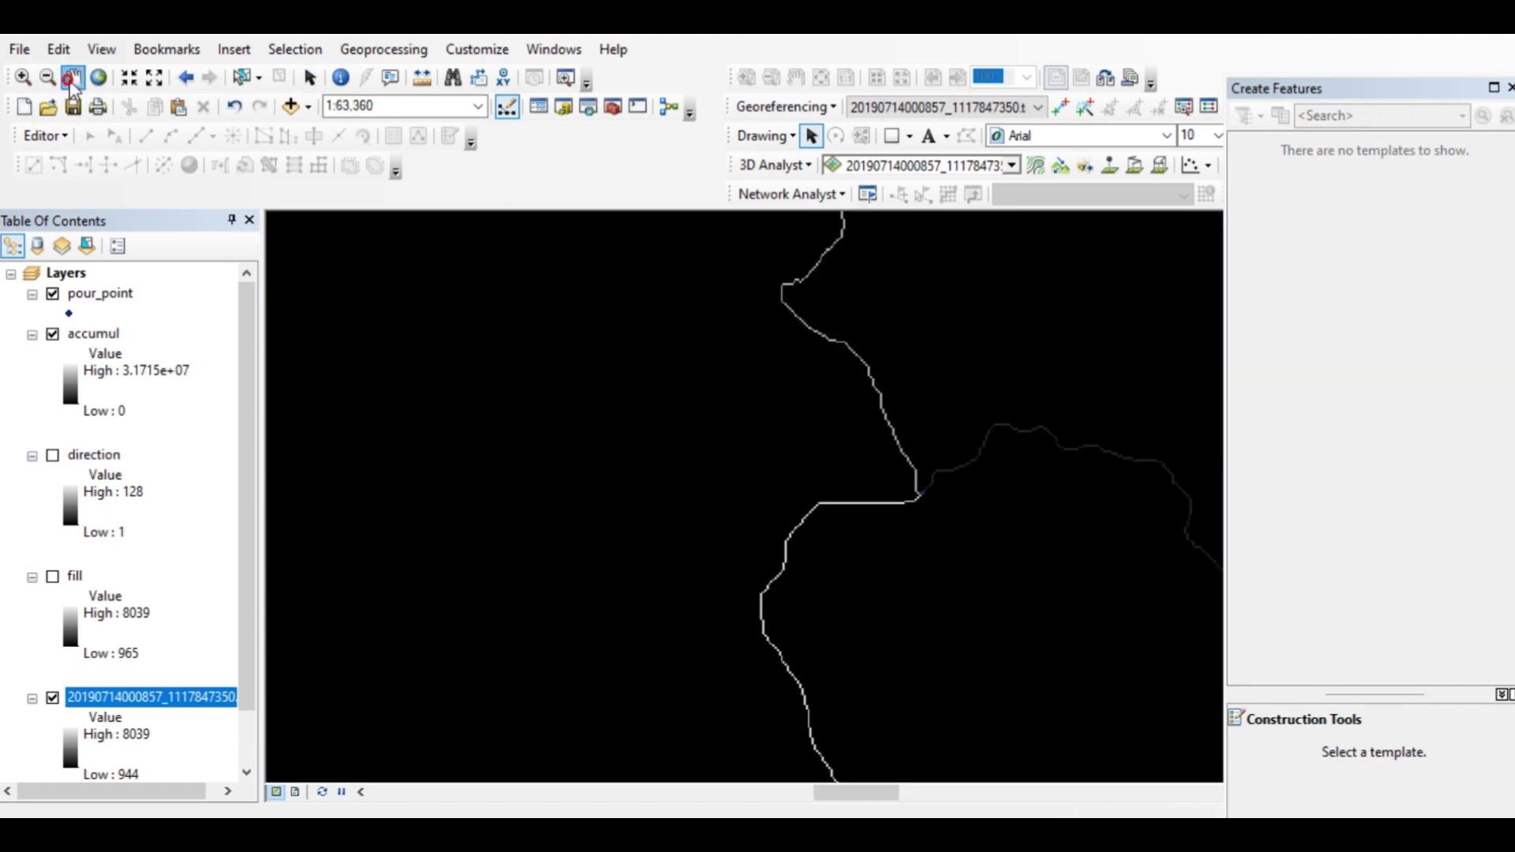
scroll(875, 567, "down", 1)
scroll(929, 561, "down", 2)
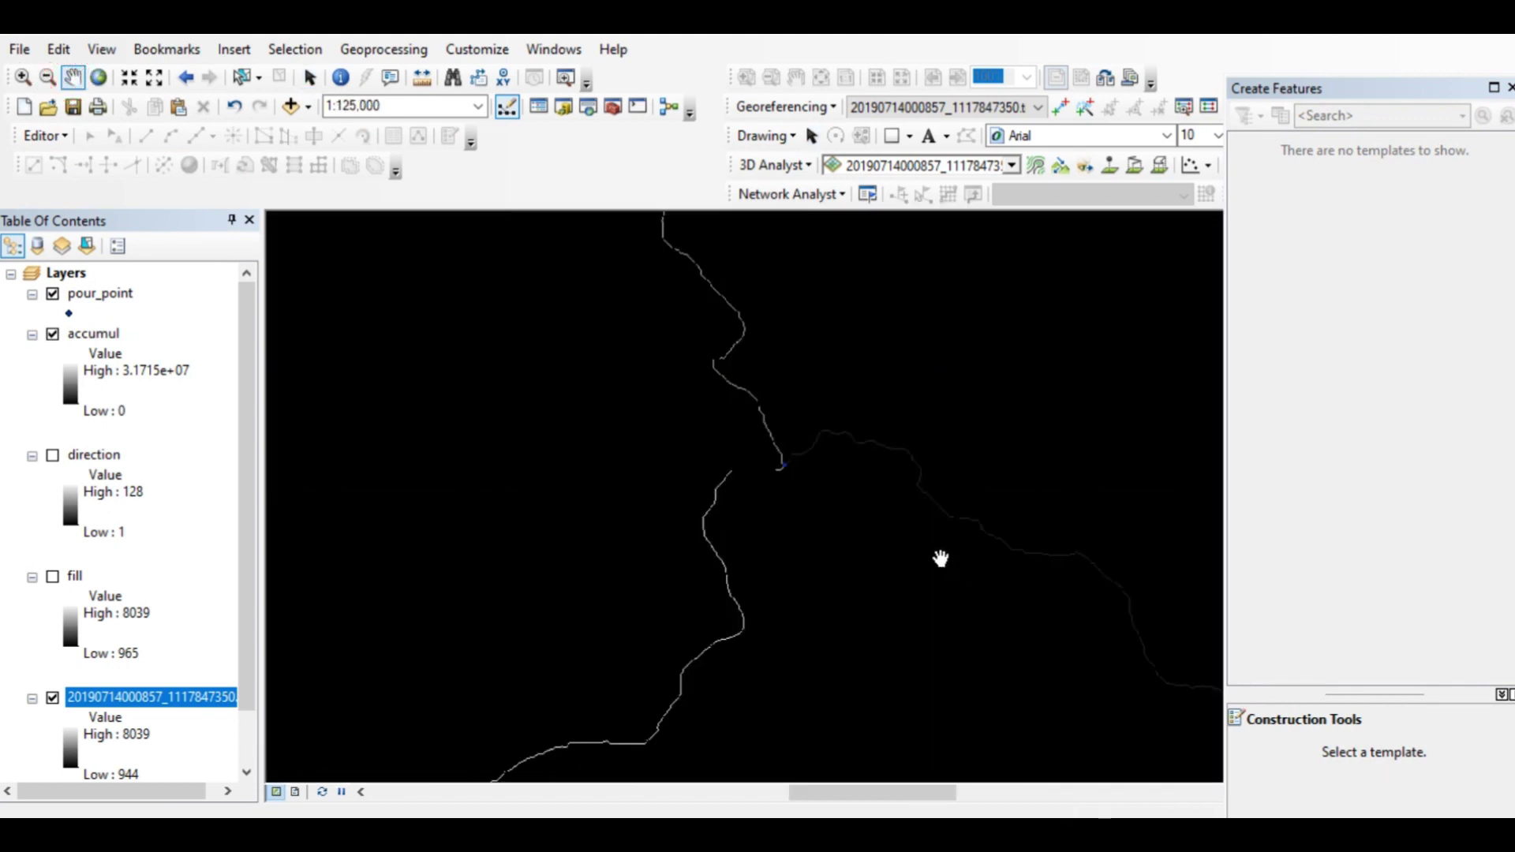
left_click_drag(940, 558, 727, 463)
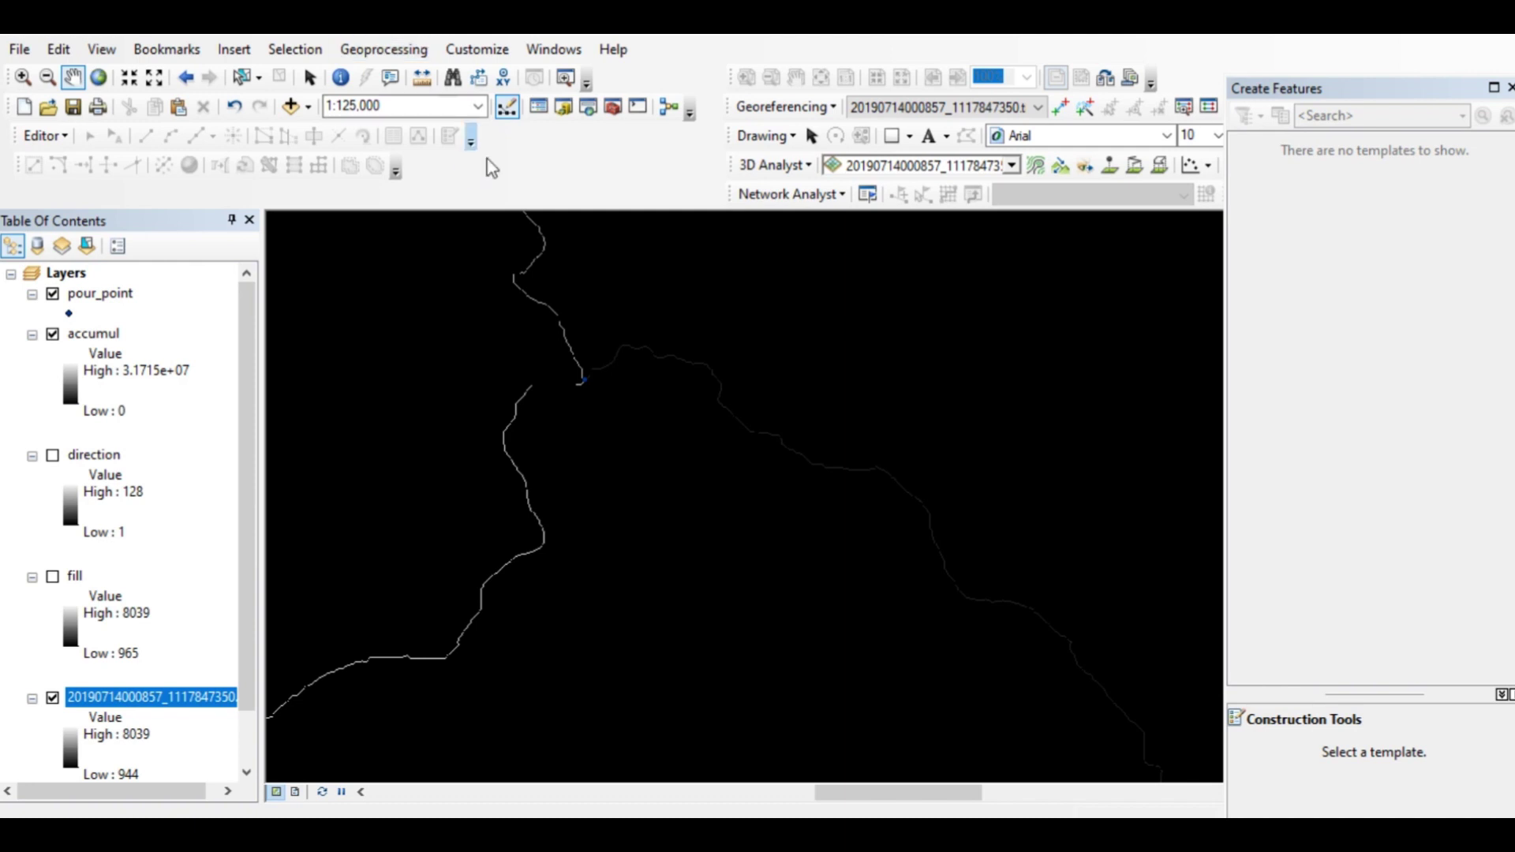
Set up Snap Pour Point with pour_point as the pour point data and accumul as the accumulation raster
left_click(614, 111)
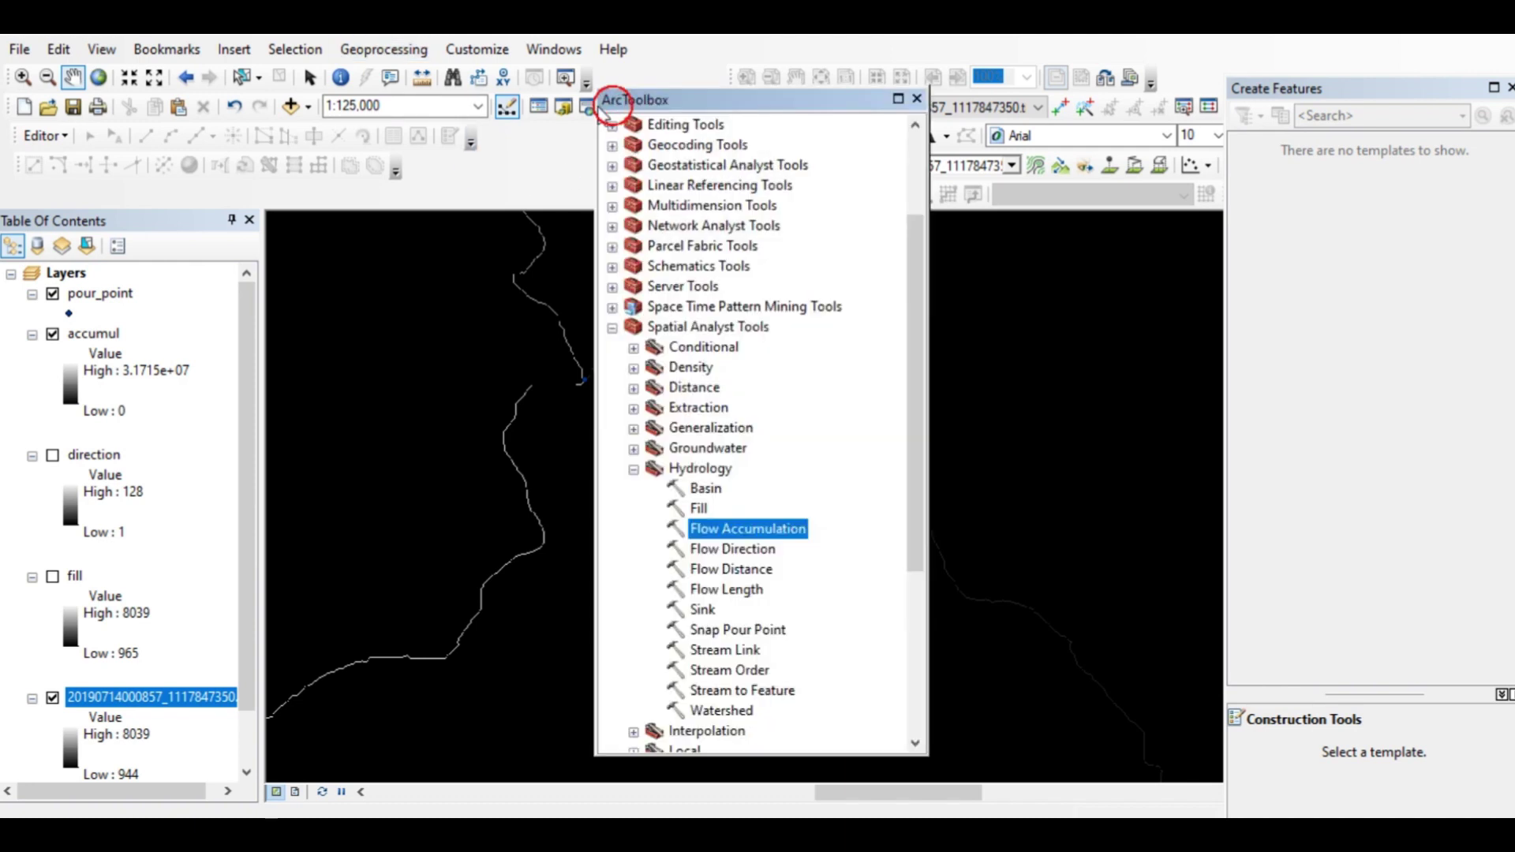
left_click(748, 631)
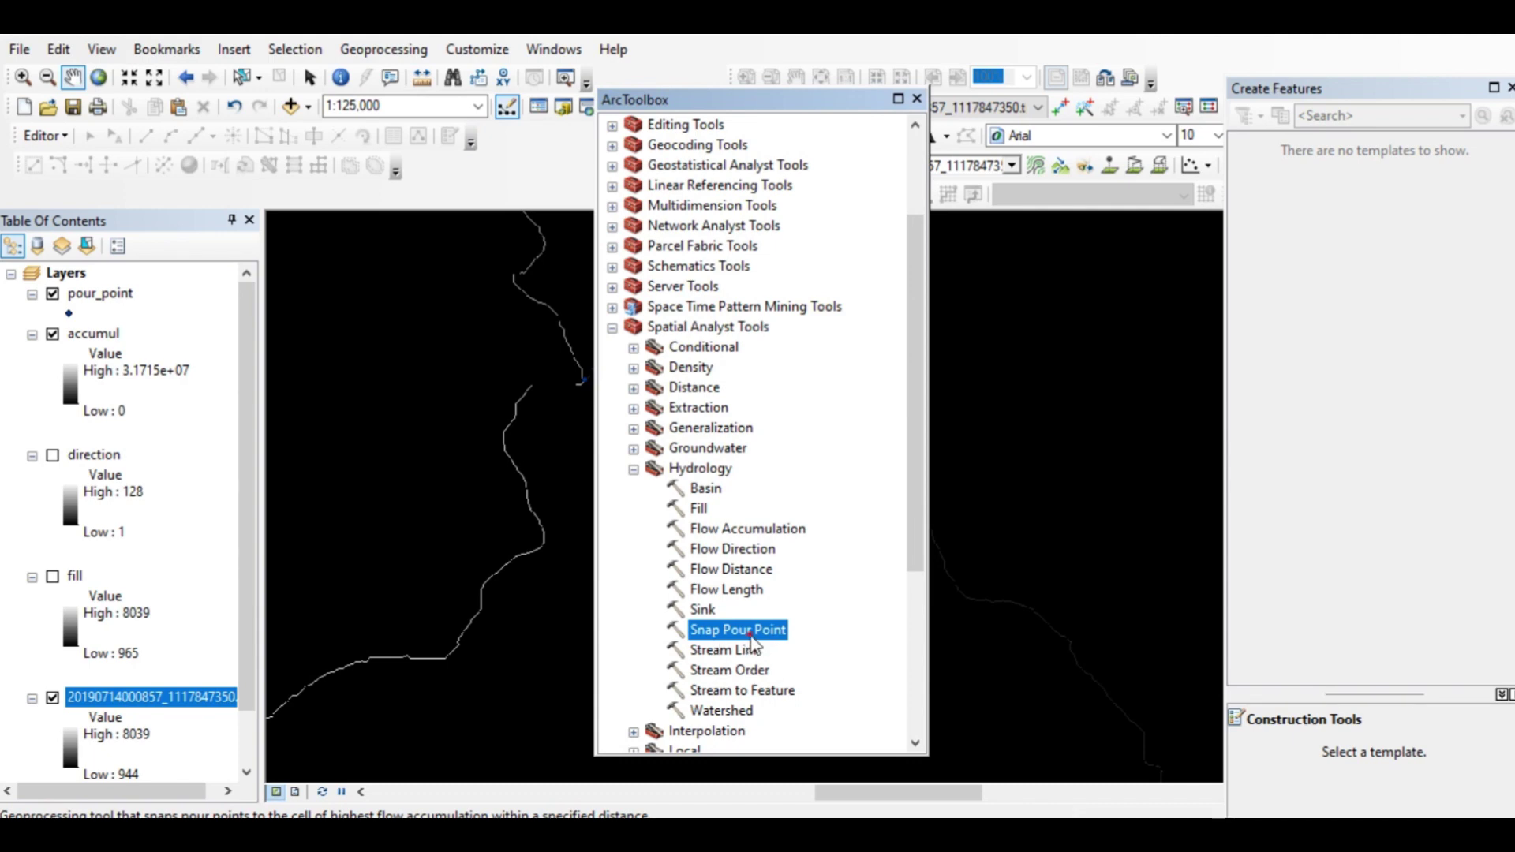
double_click(748, 631)
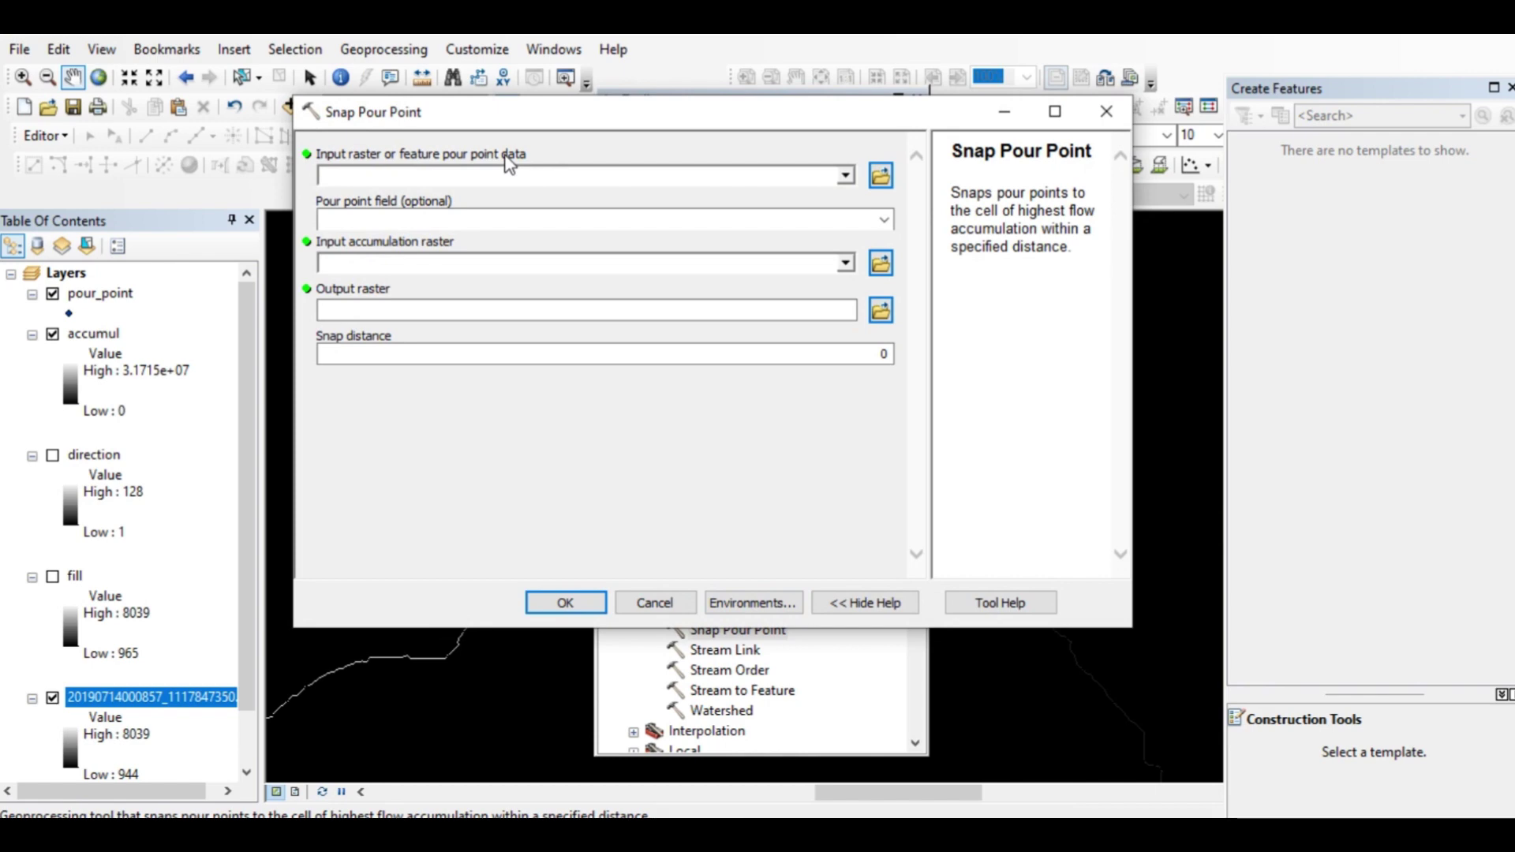
left_click(851, 178)
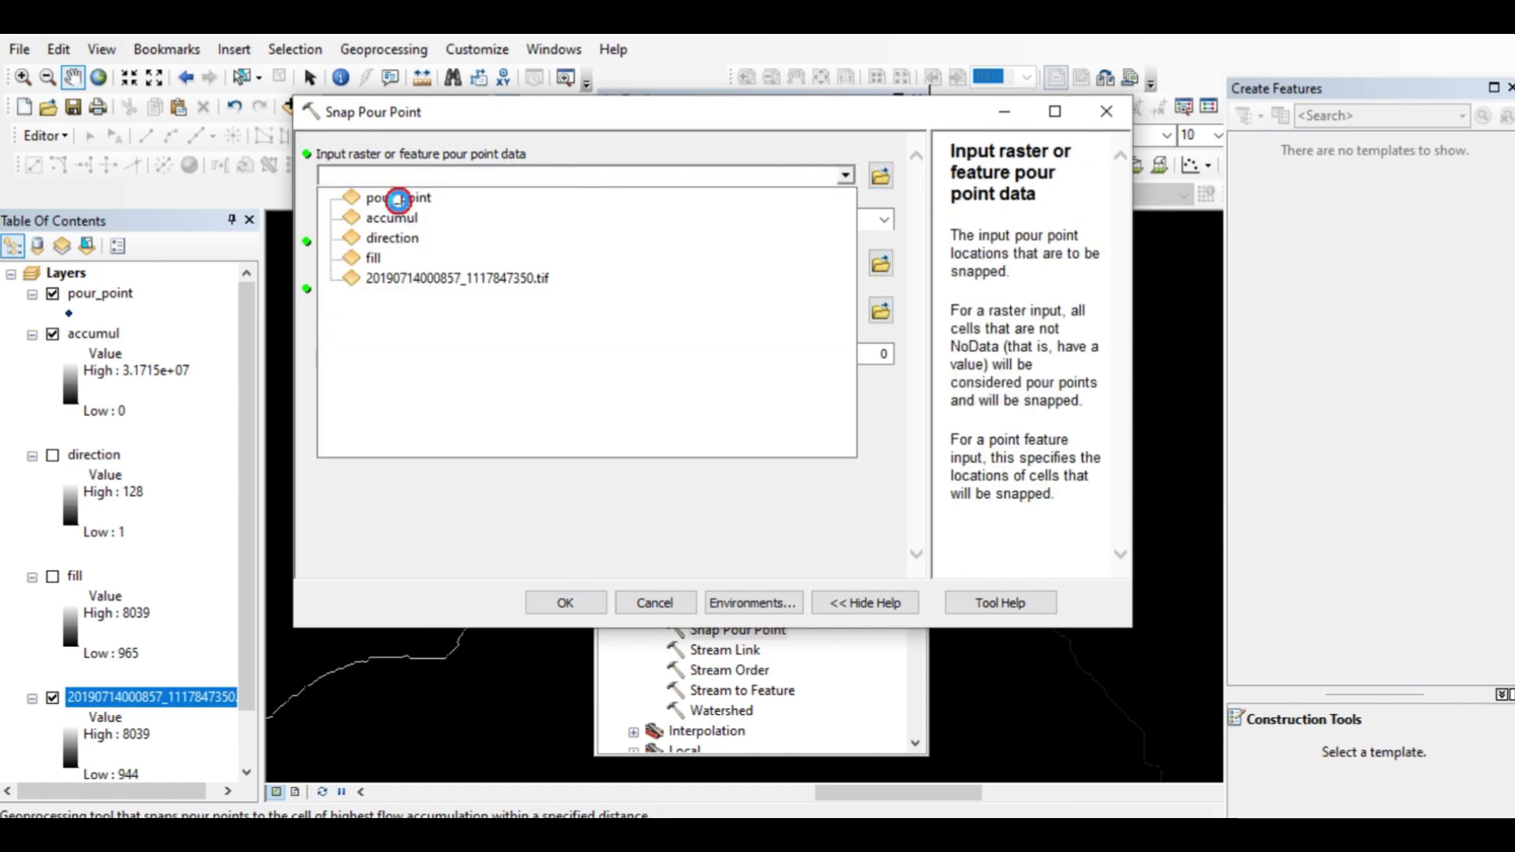
left_click(402, 204)
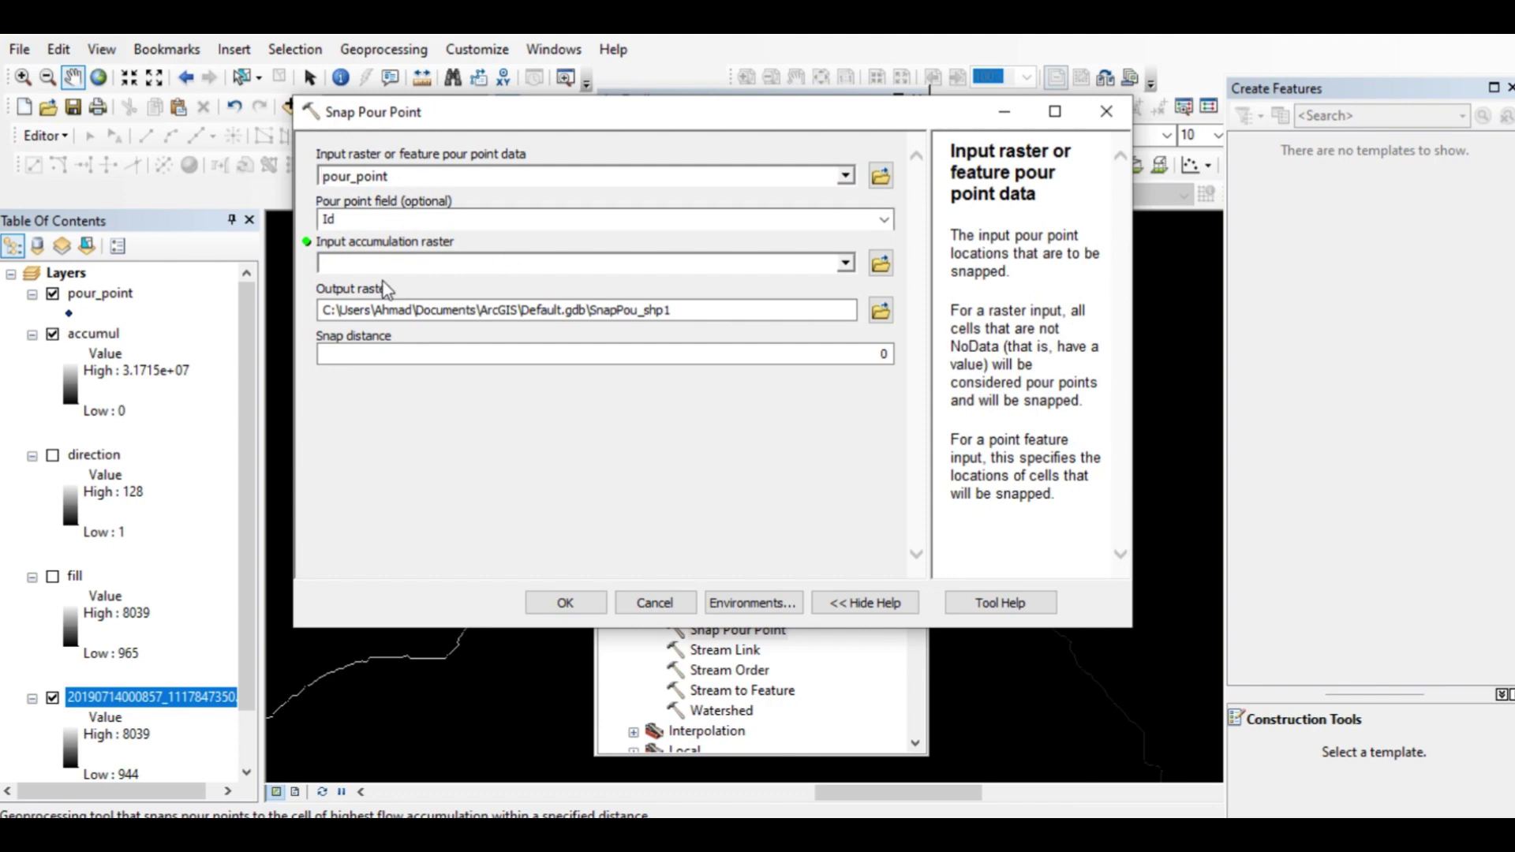
left_click(845, 262)
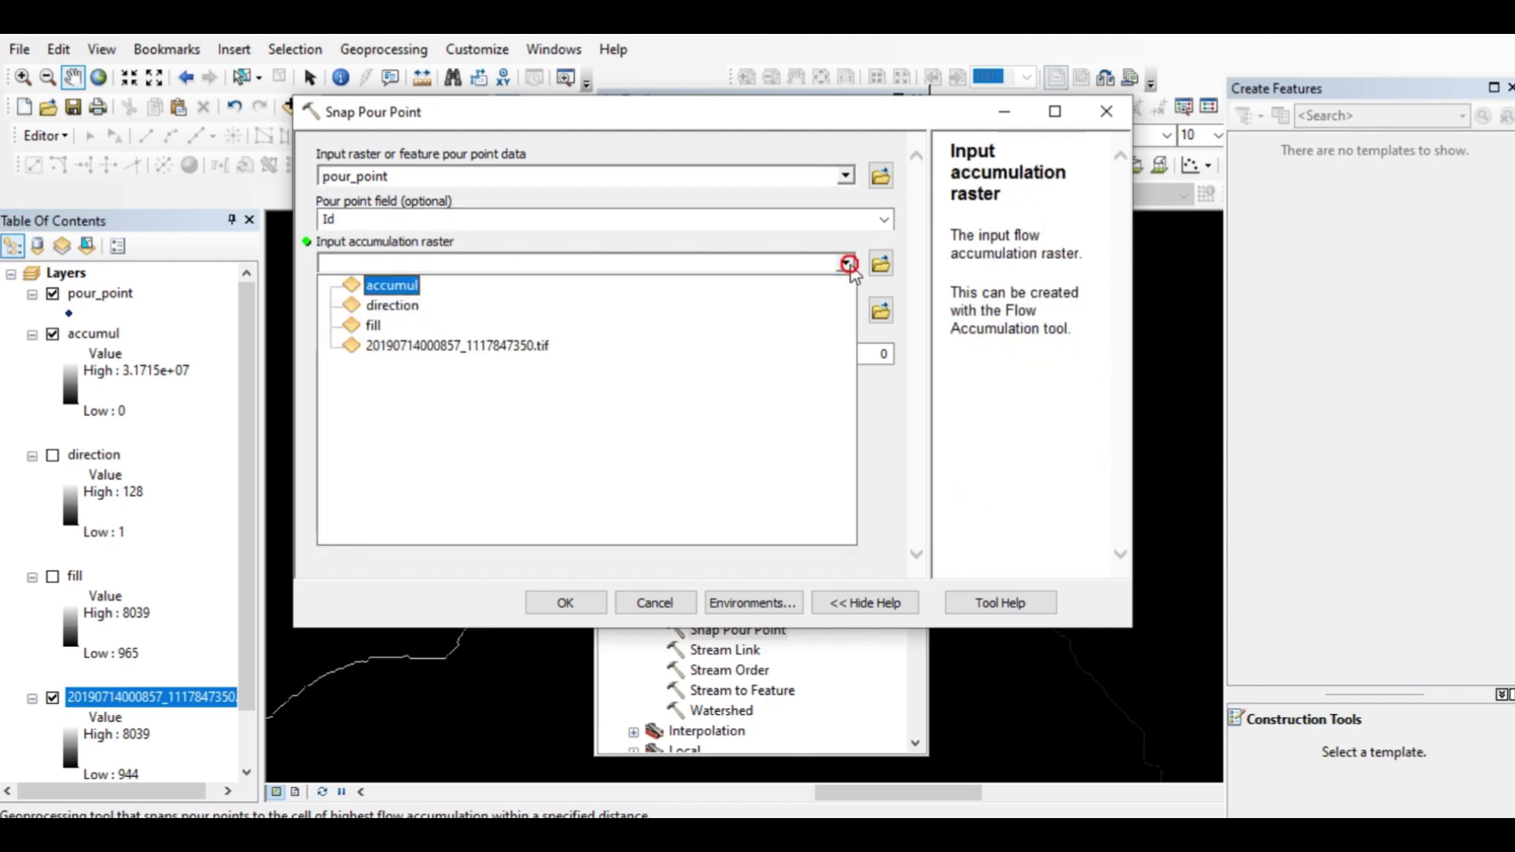
left_click(393, 285)
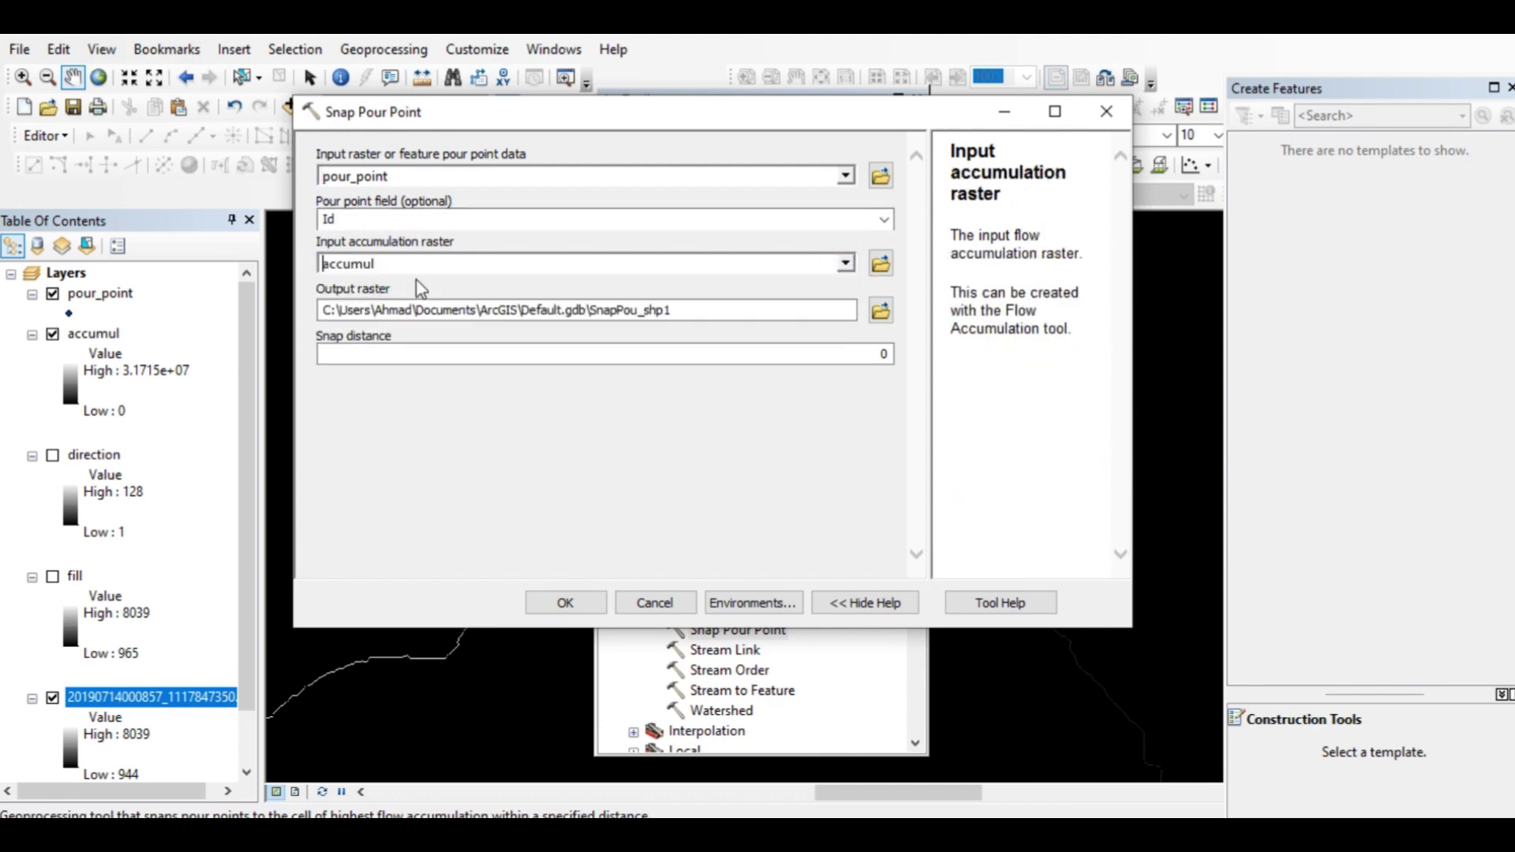
Name the Snap Pour Point output raster snap in the fill folder, and close the tool without running it
left_click(880, 313)
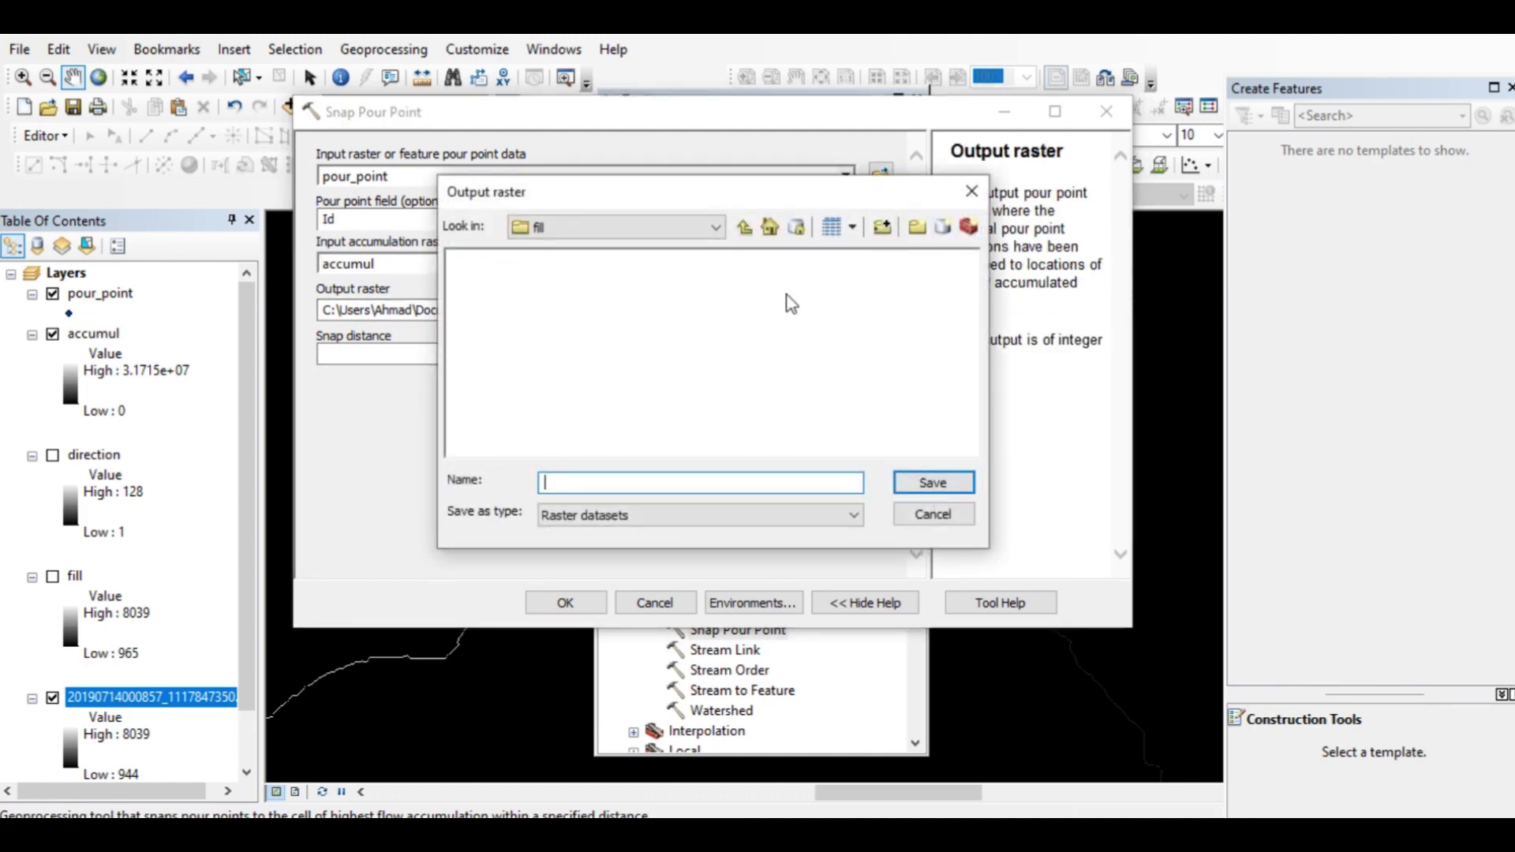
left_click(703, 481)
left_click(957, 484)
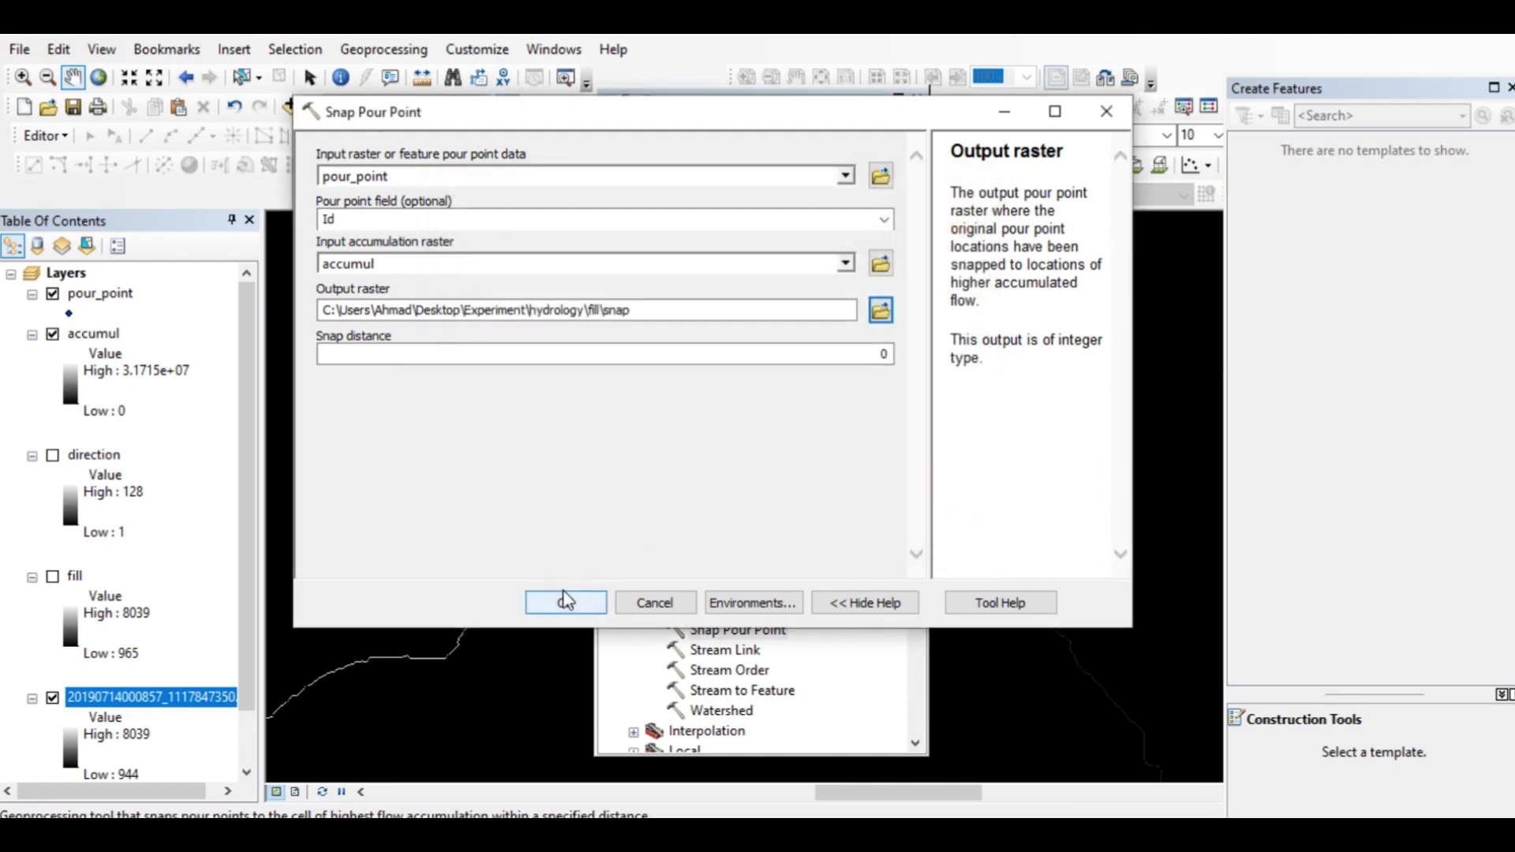
left_click(1108, 113)
left_click(915, 104)
Add the existing snap raster from the Snap pur point folder inside Hydrology to the map
scroll(743, 336, "up", 1)
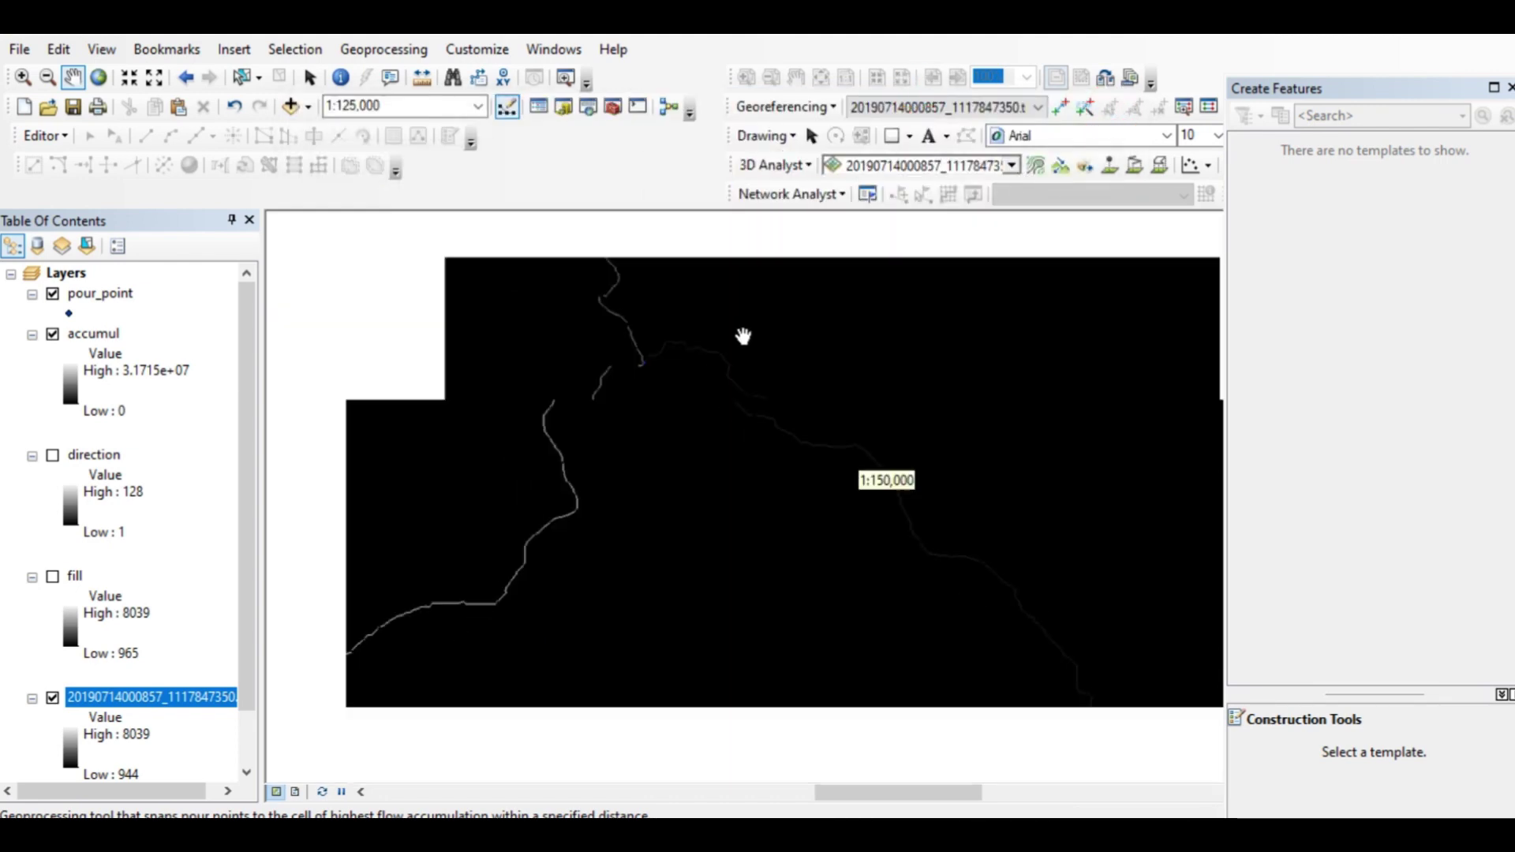
scroll(744, 336, "up", 2)
left_click(308, 106)
left_click(321, 130)
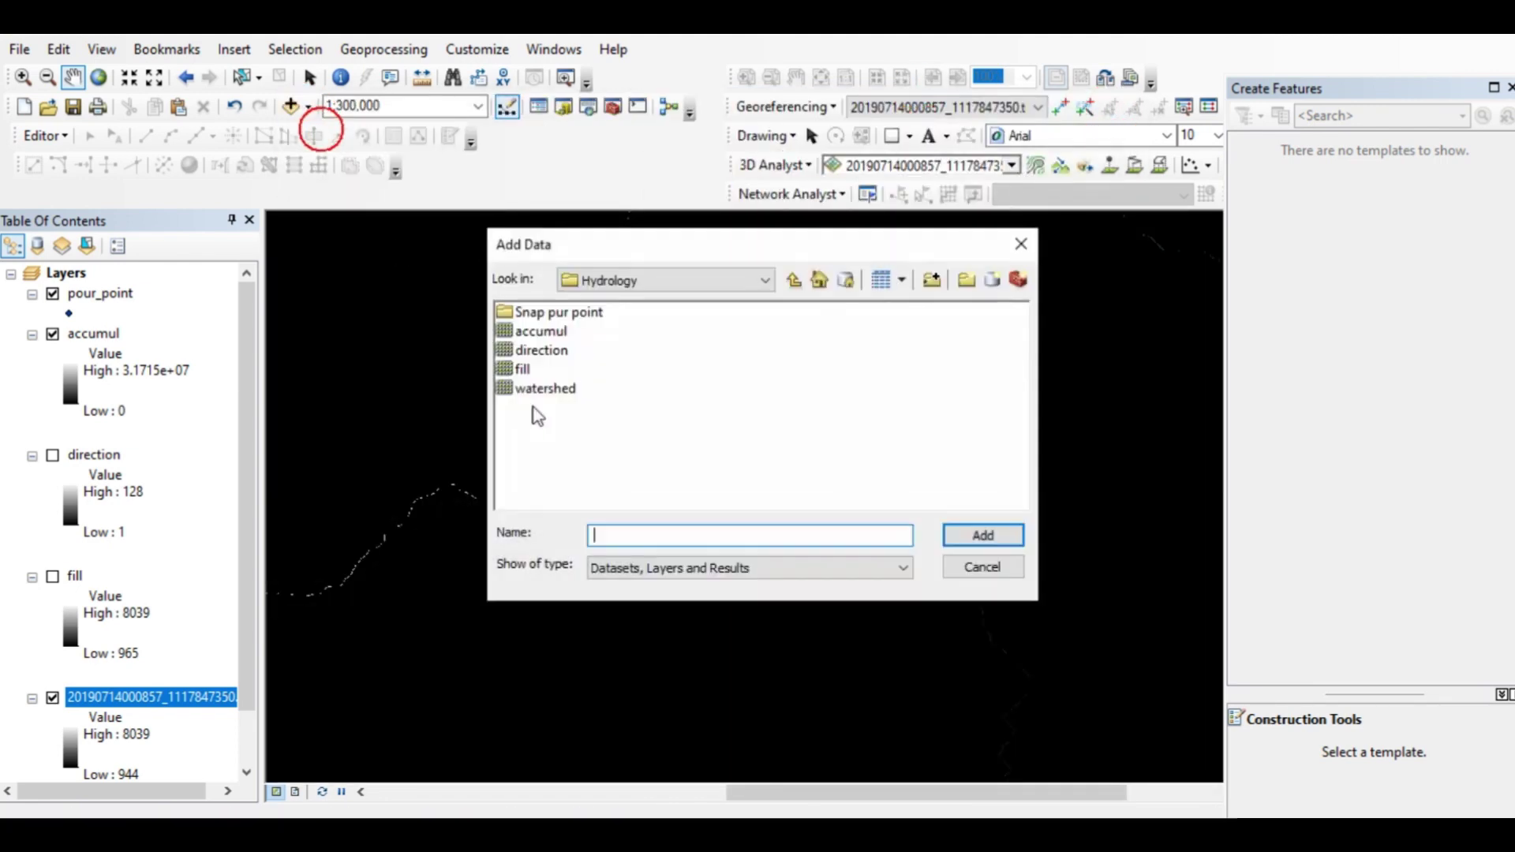
double_click(550, 316)
double_click(524, 312)
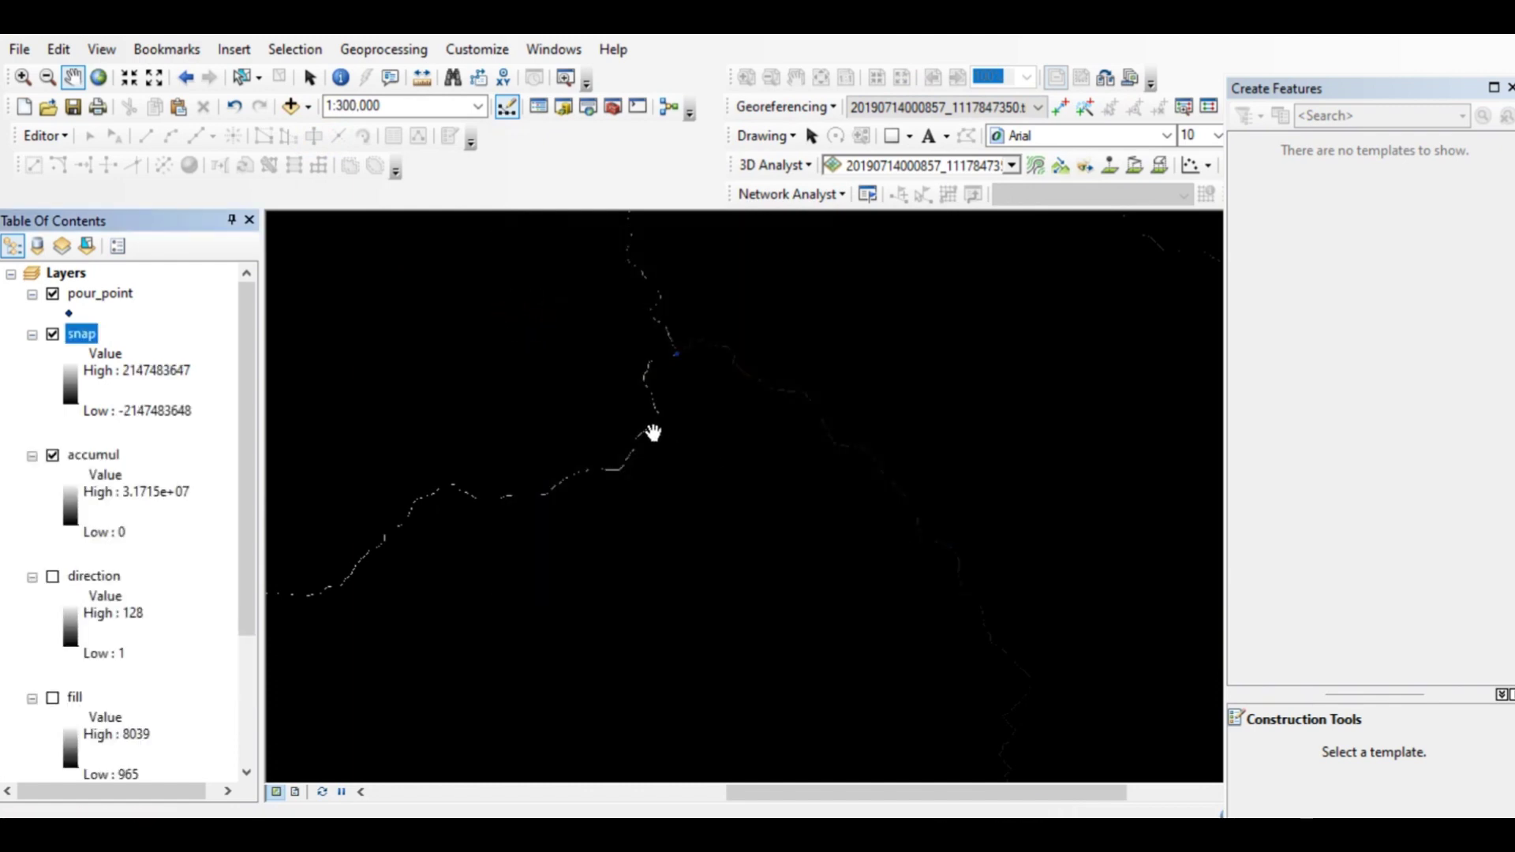
Hide the accumul and pour_point layers so the whole mosaicked DEM is displayed at 1:2,500,000
scroll(669, 453, "up", 4)
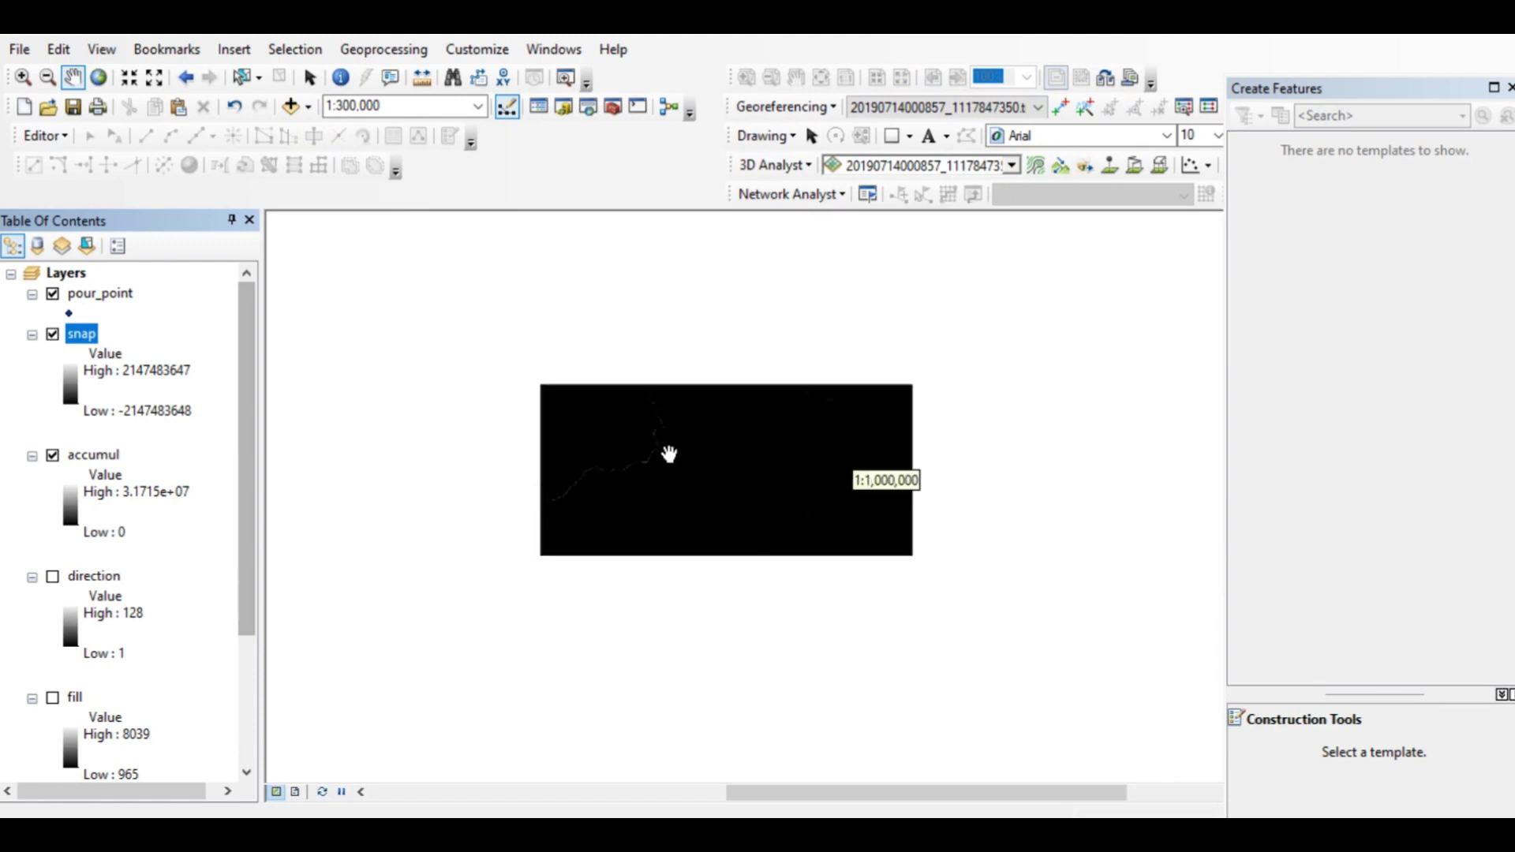
scroll(288, 450, "up", 3)
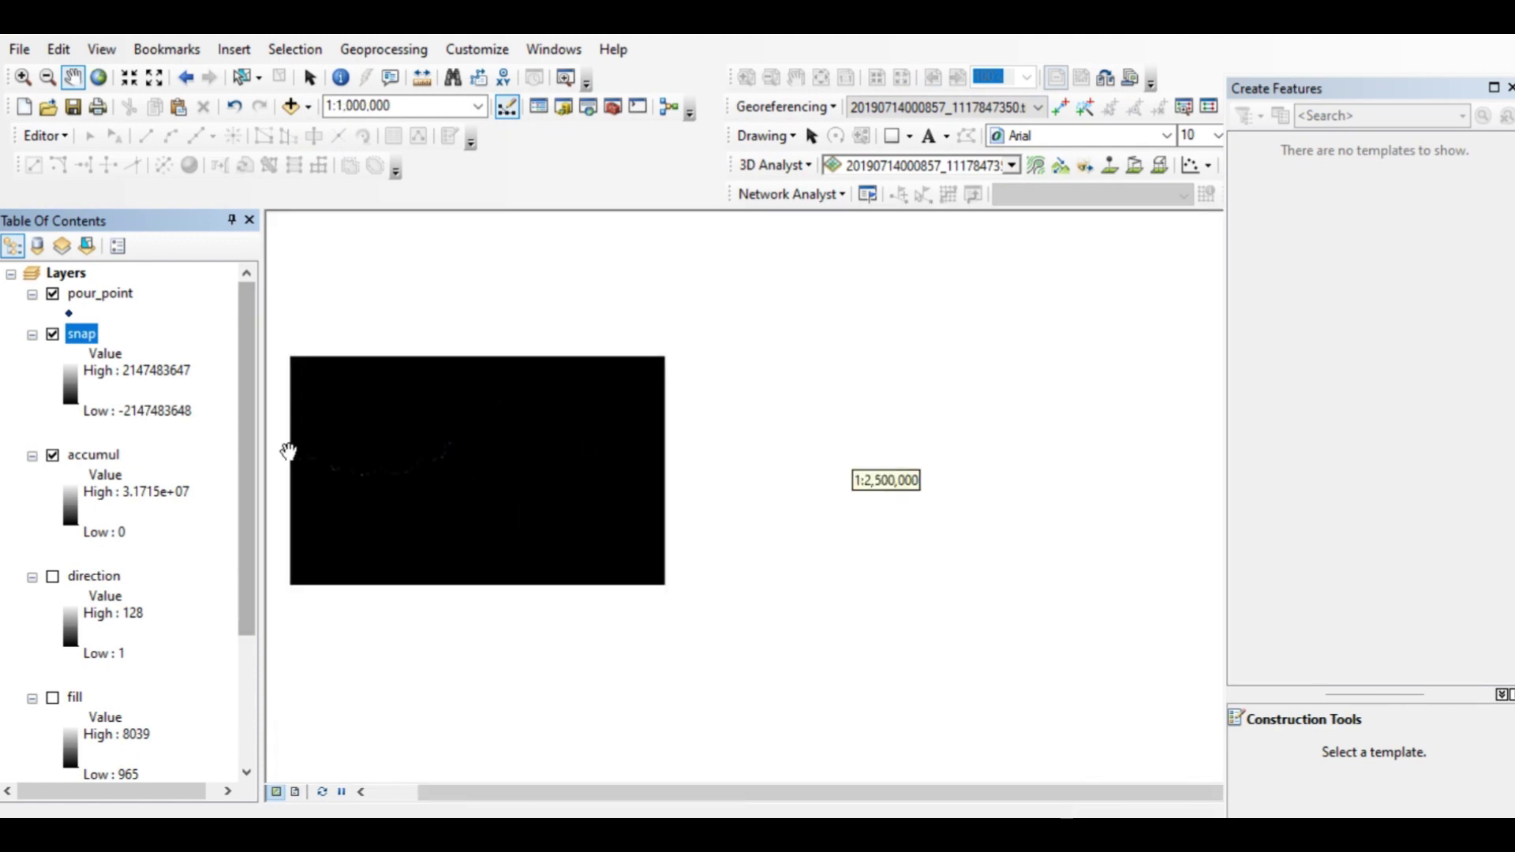
left_click(52, 456)
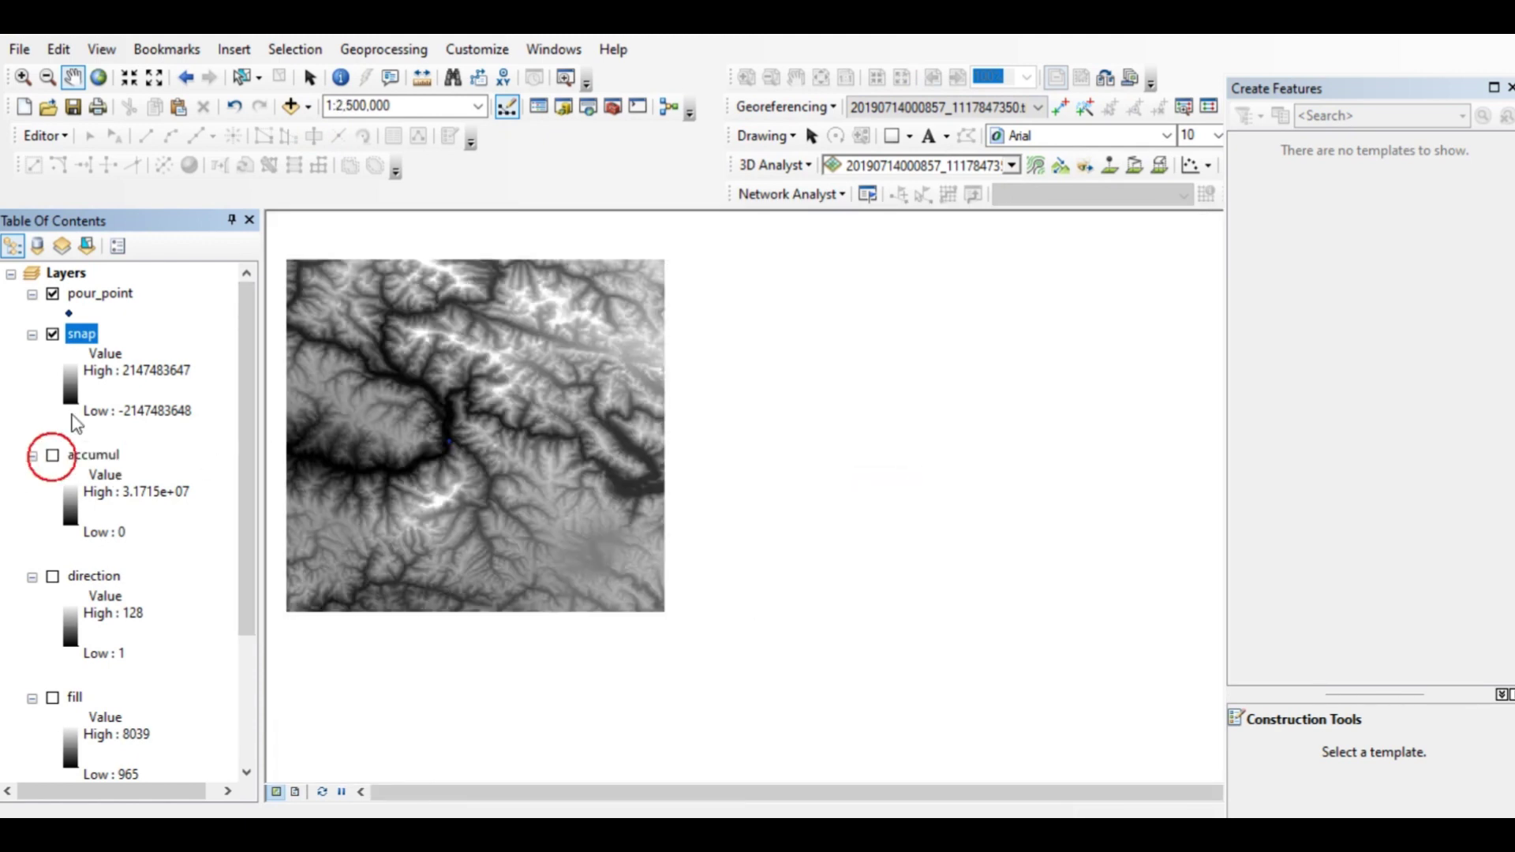
left_click(52, 293)
left_click_drag(399, 404, 624, 446)
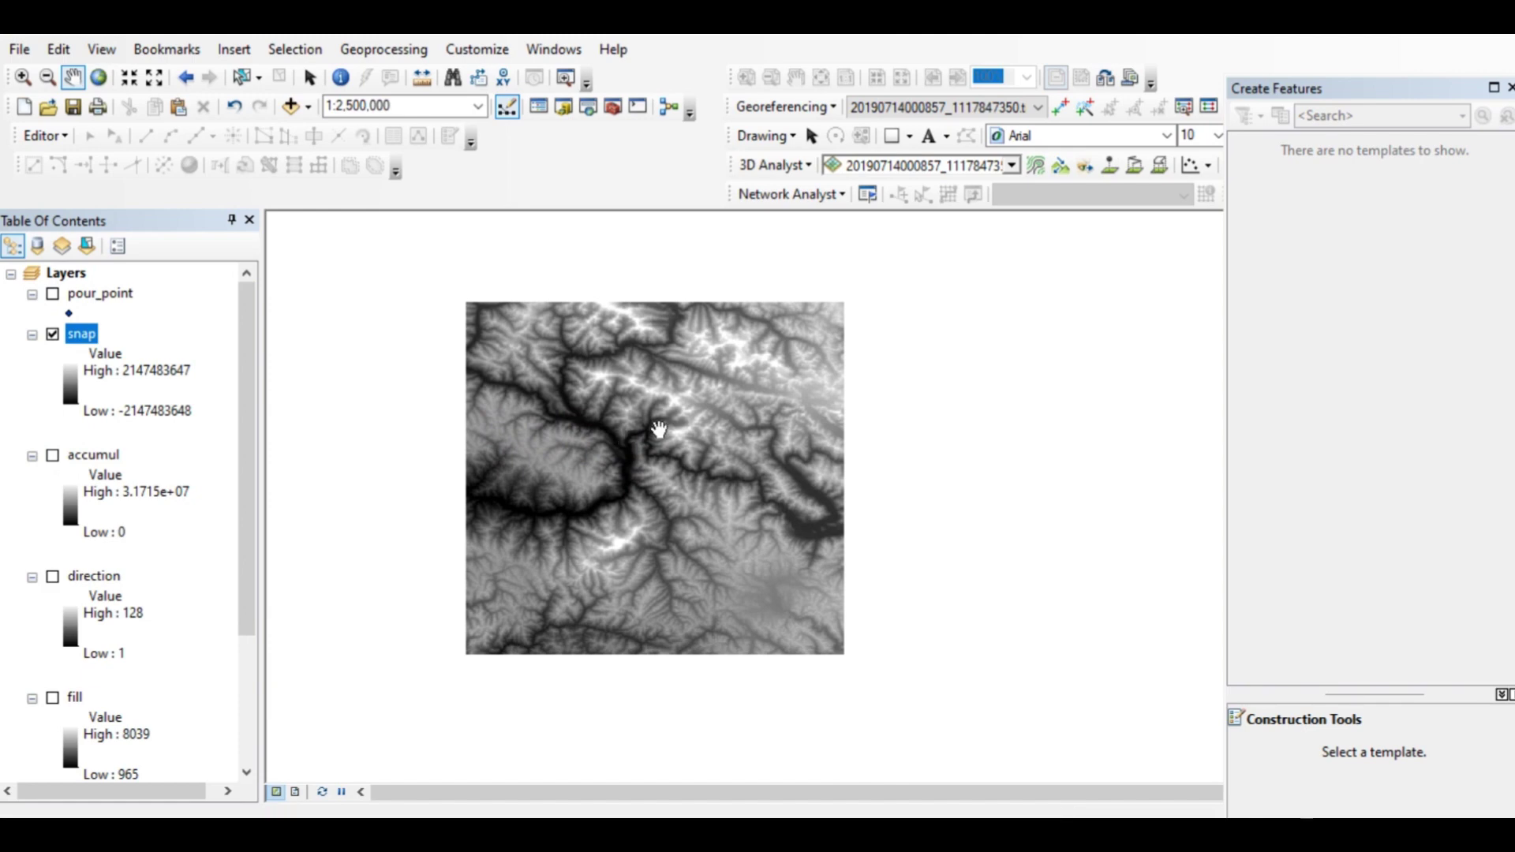
Set up the Watershed tool with direction as the flow direction raster and snap as the pour point data
left_click(613, 110)
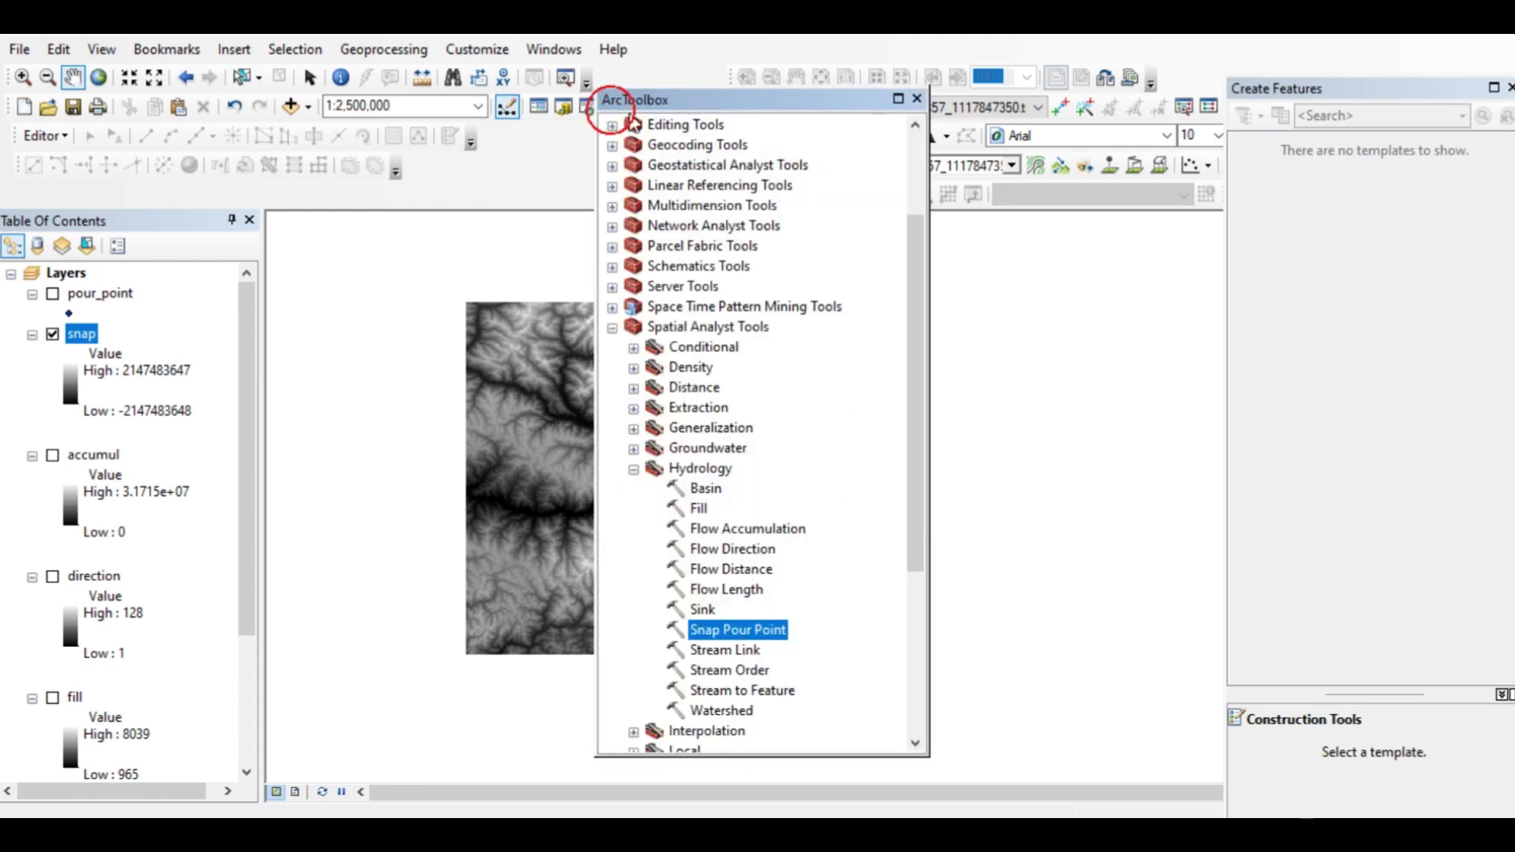
double_click(748, 717)
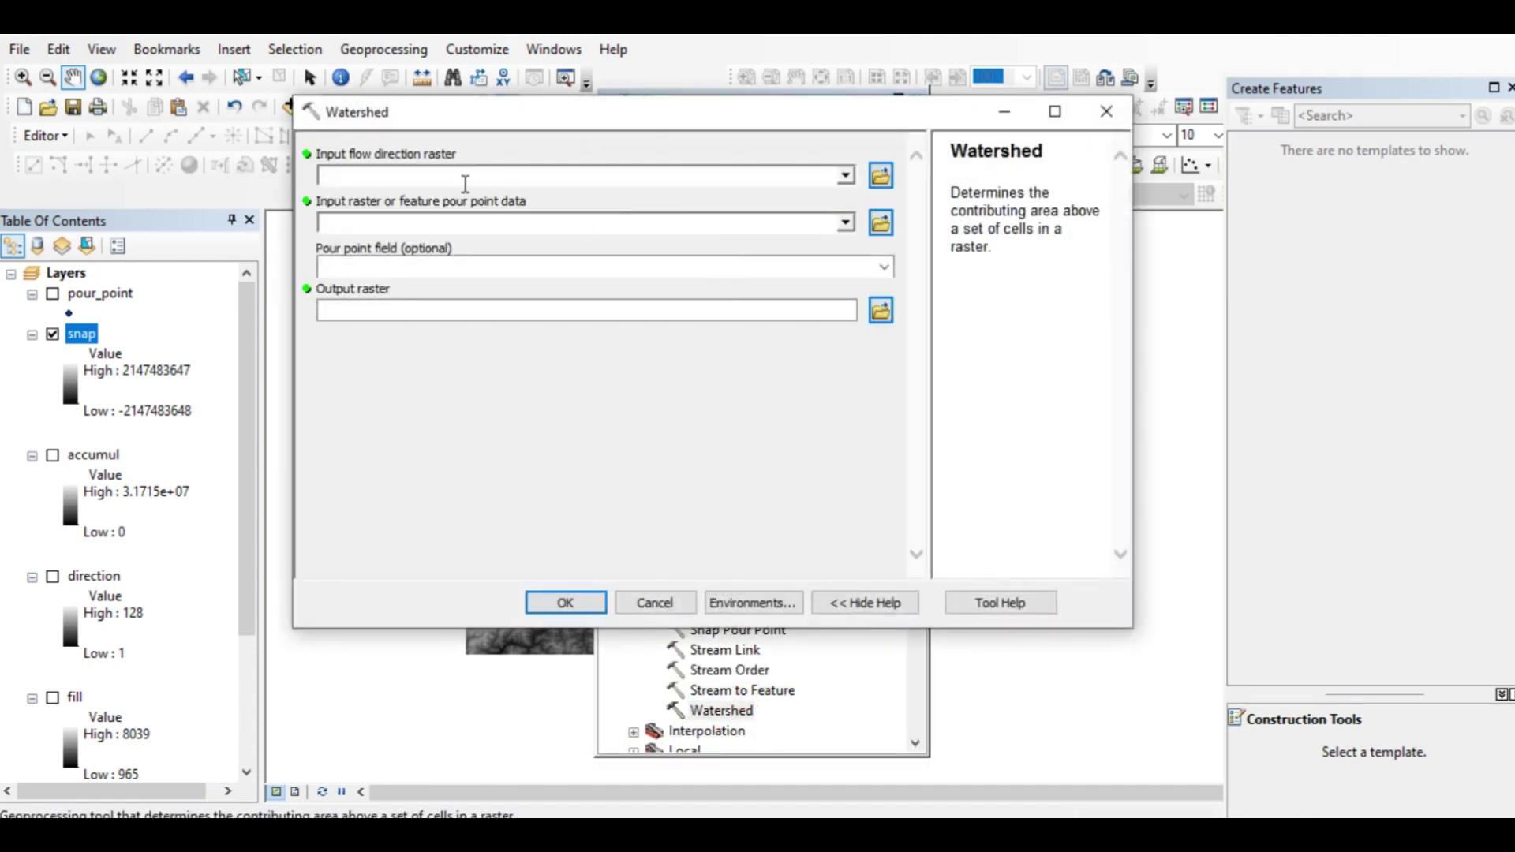
left_click(846, 175)
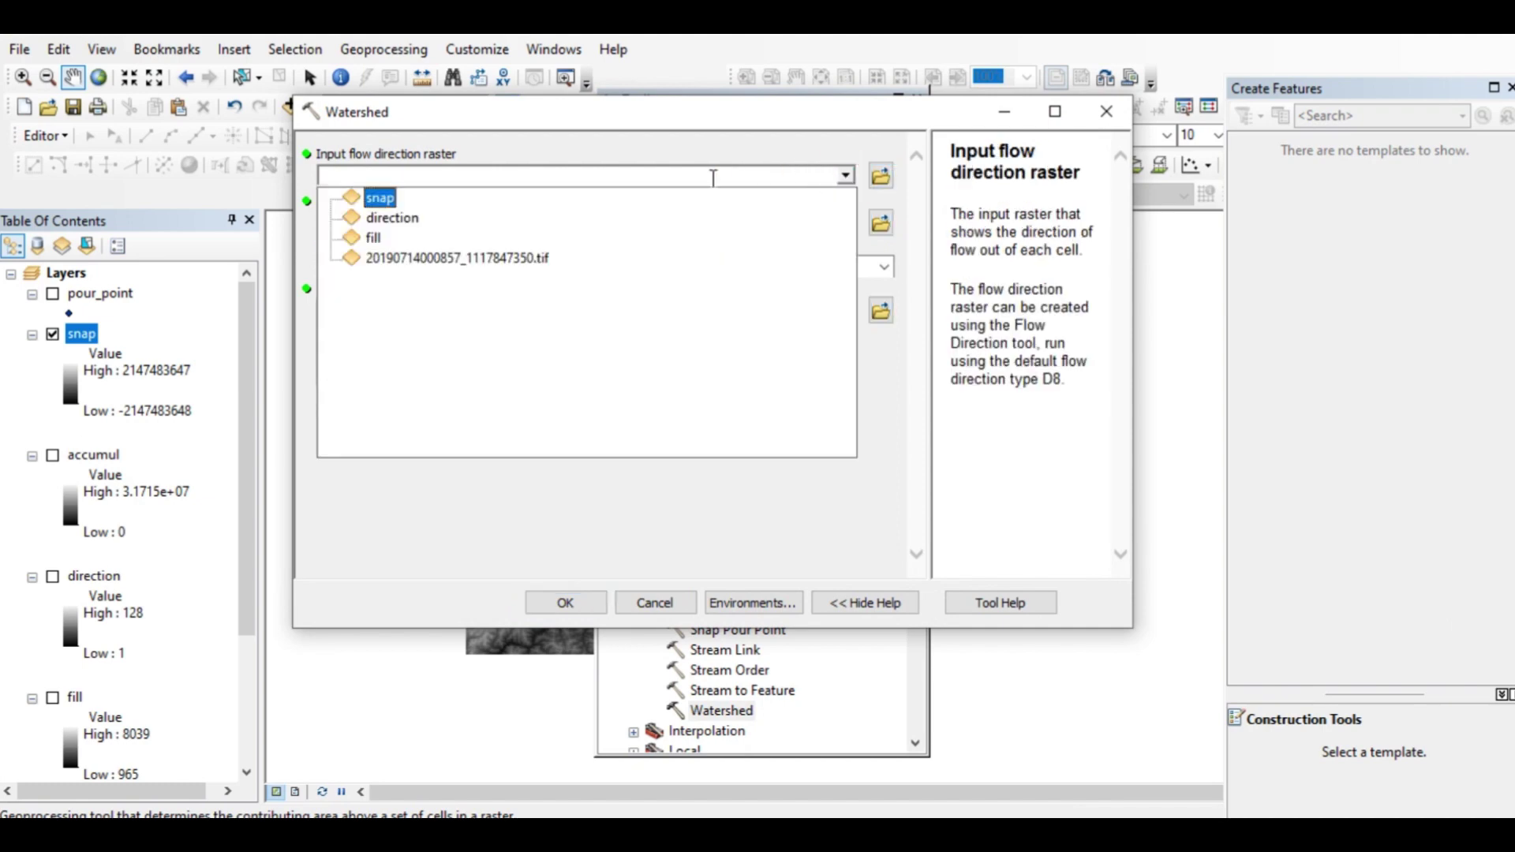
left_click(387, 218)
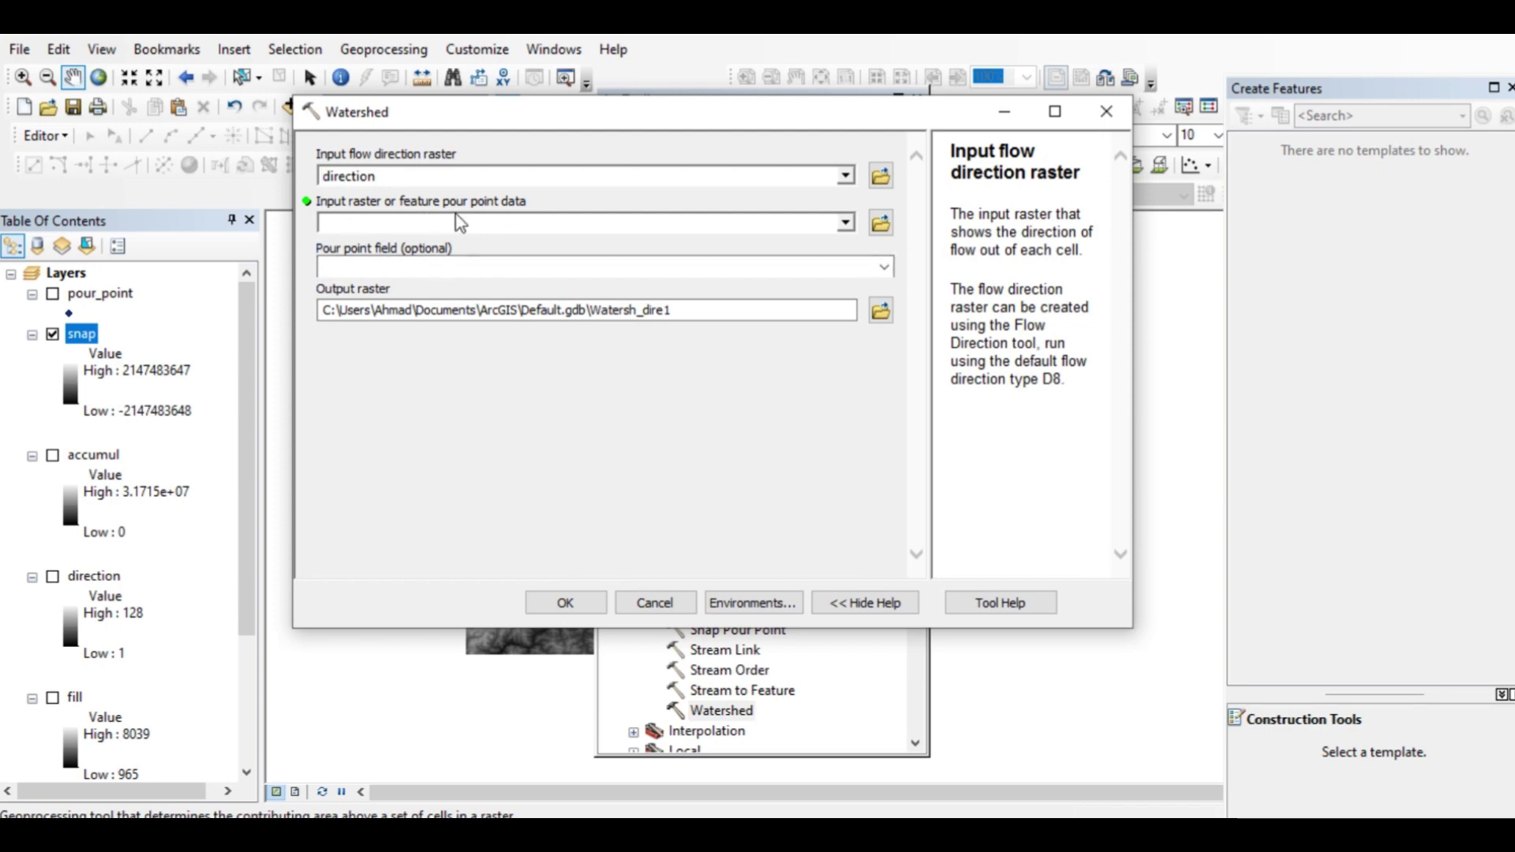
left_click(845, 224)
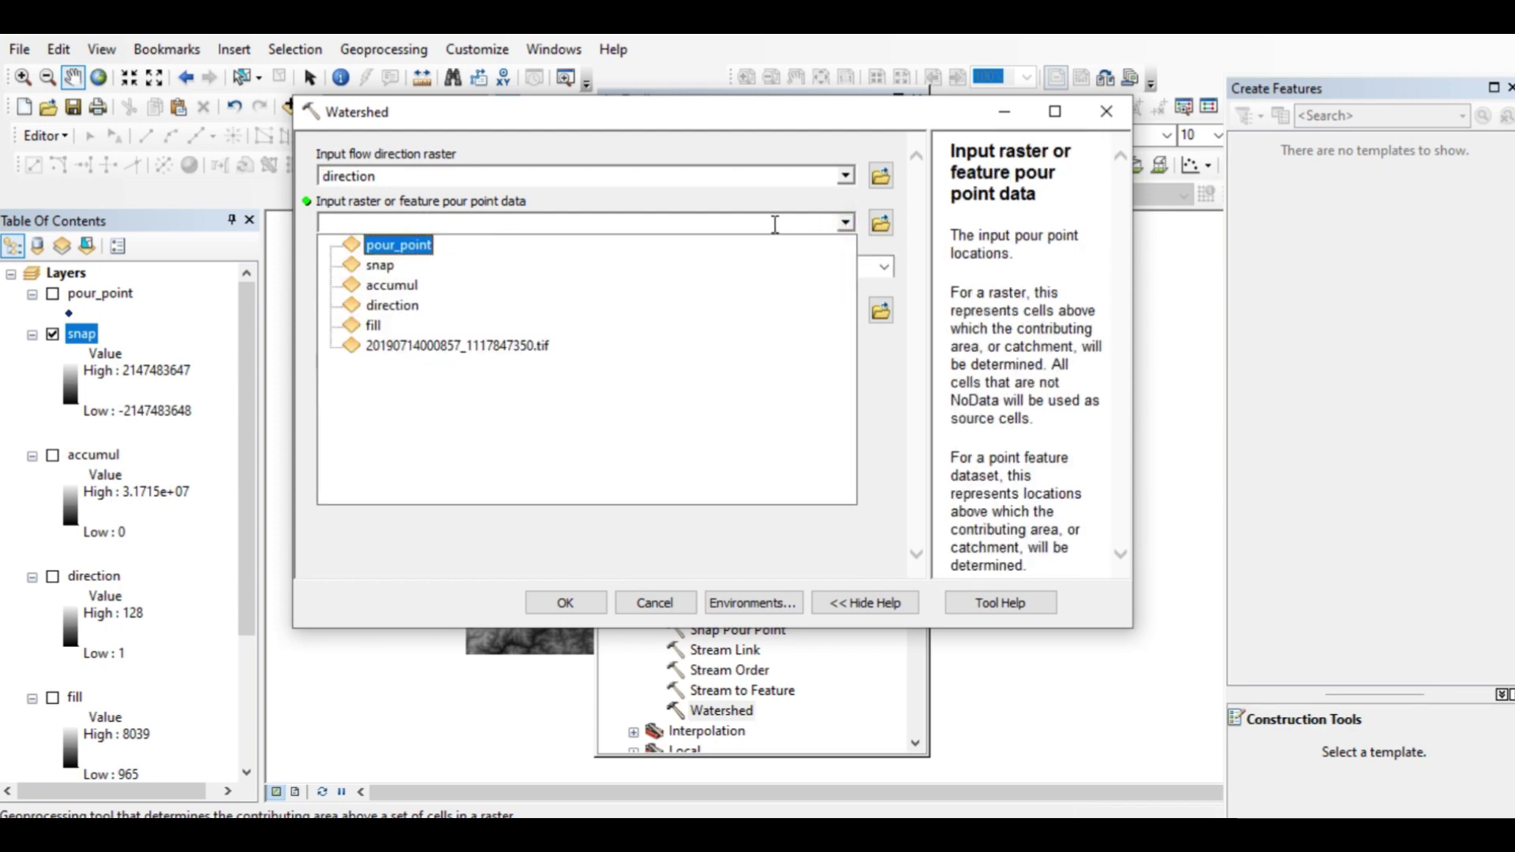
left_click(446, 265)
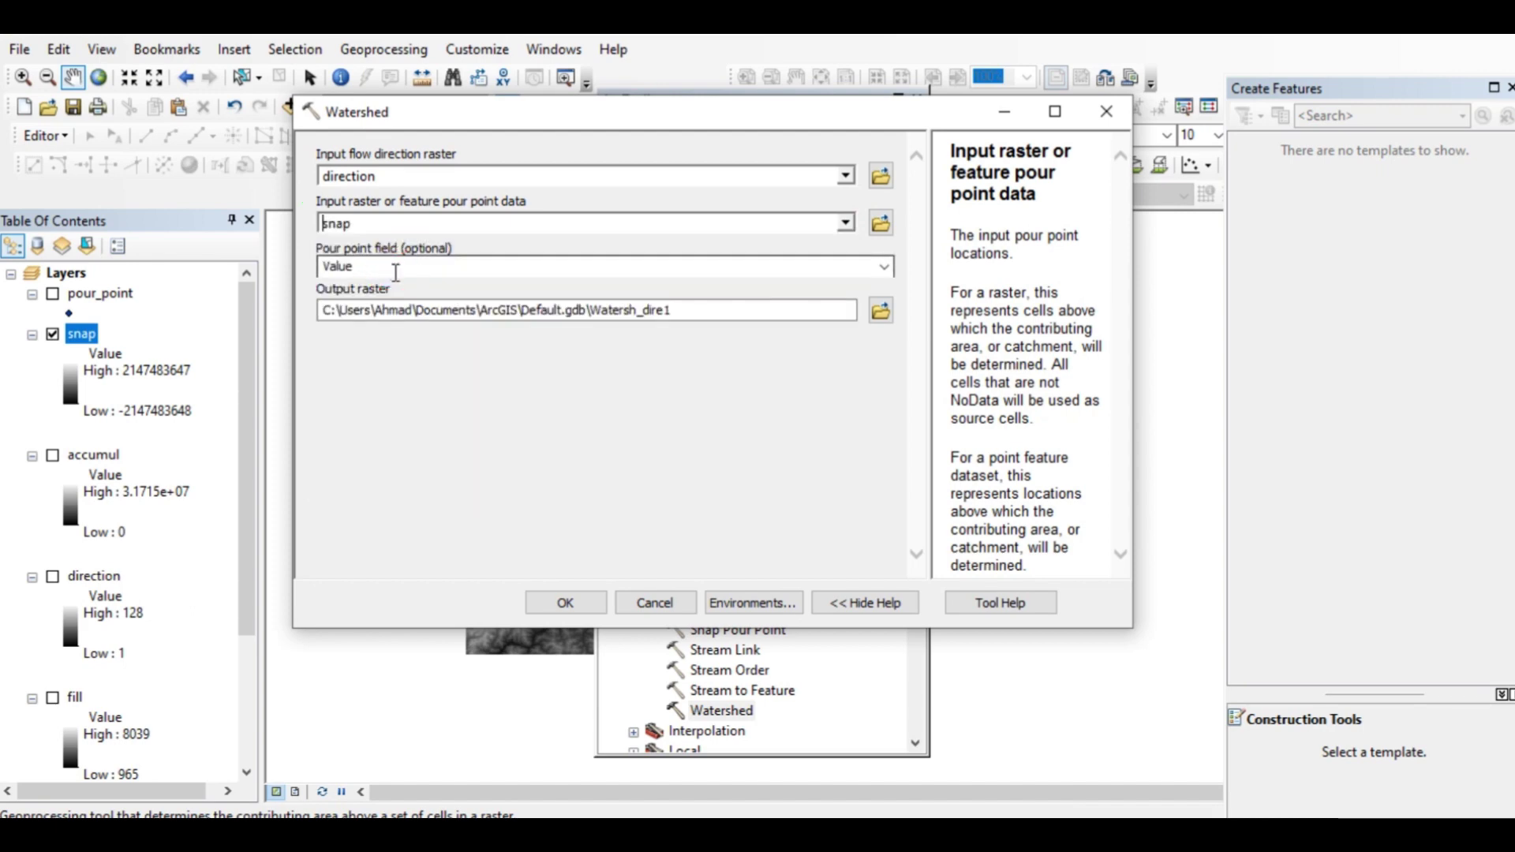
Name the Watershed output raster watershed in the fill folder, and close the tool without running it
left_click(881, 310)
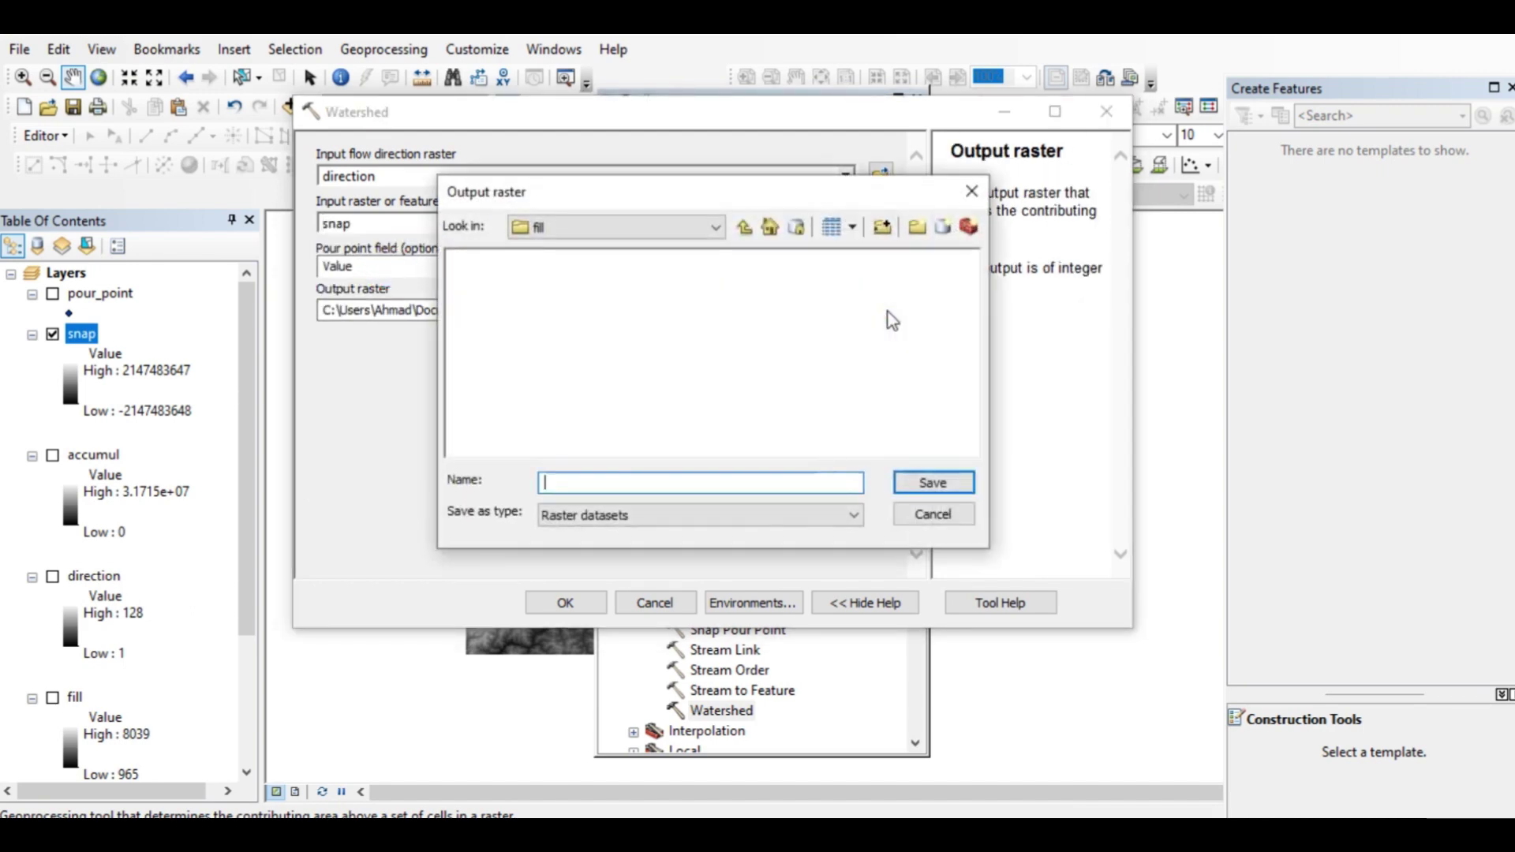
type("w")
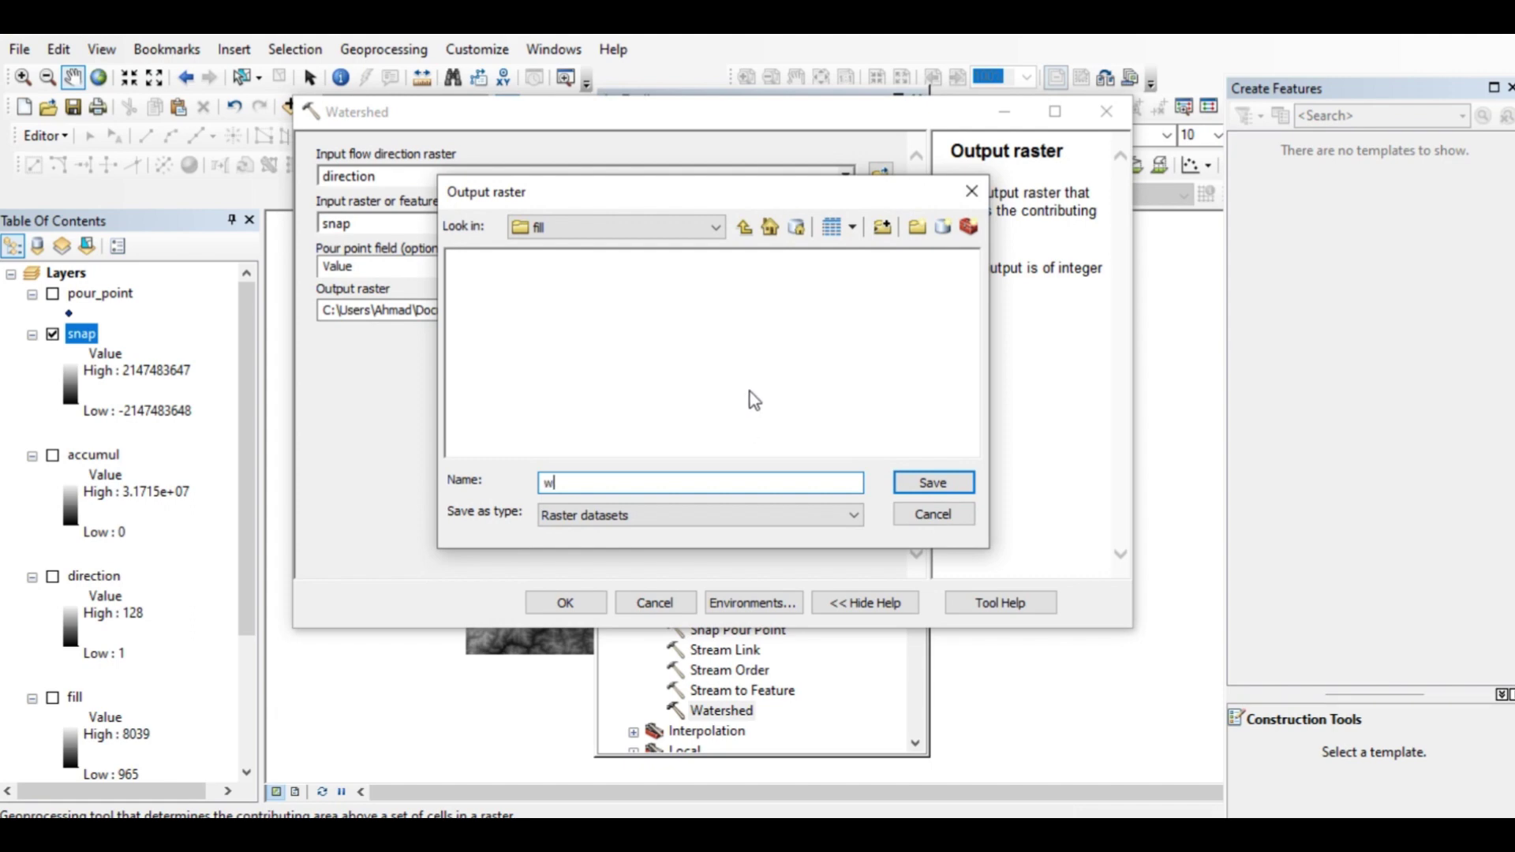
type("atershed")
left_click(934, 483)
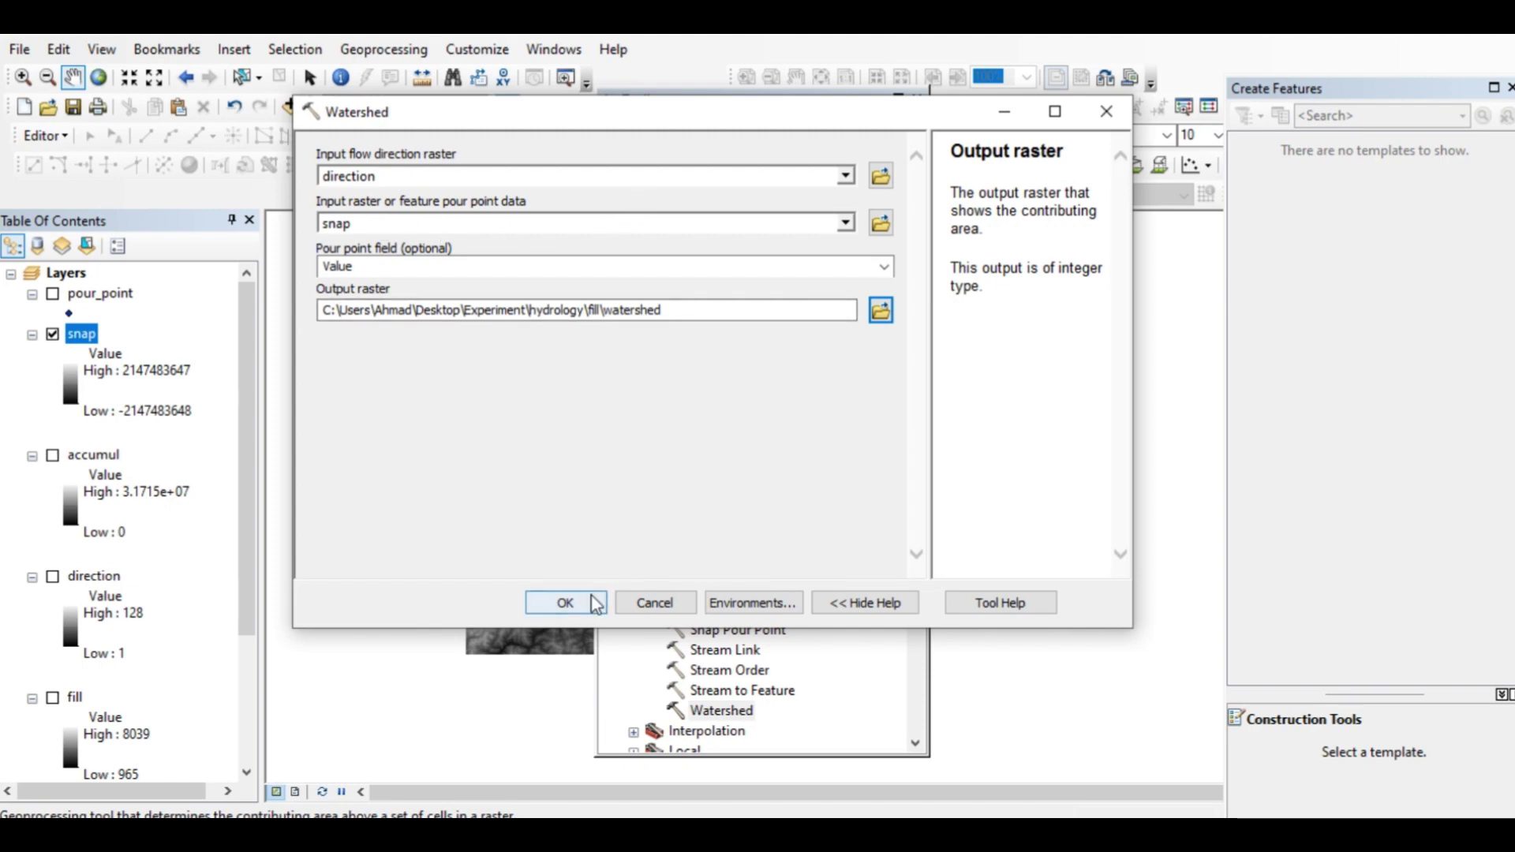
left_click(1107, 111)
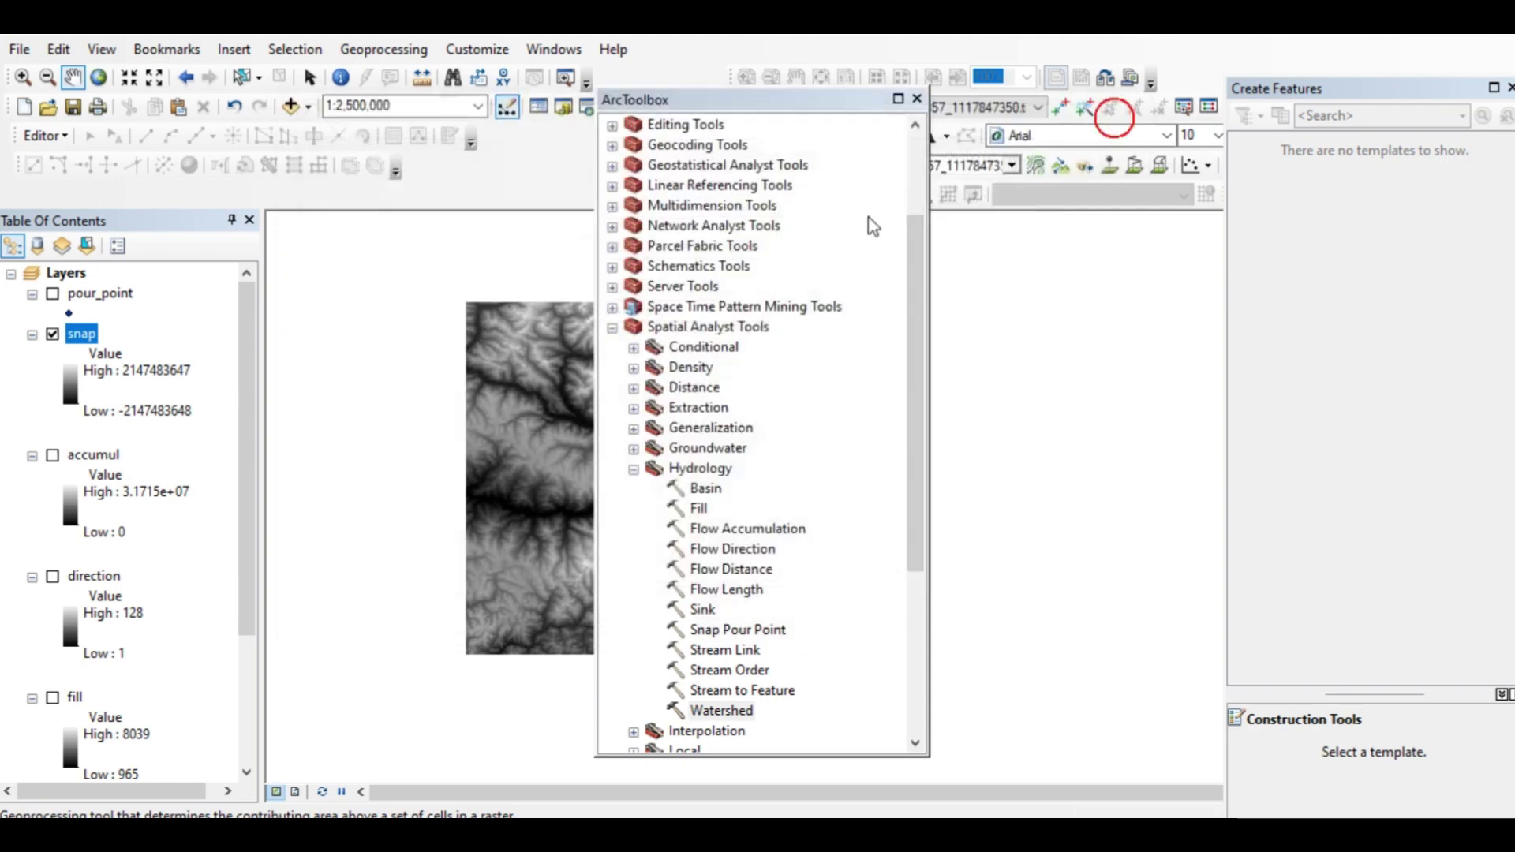
left_click(915, 107)
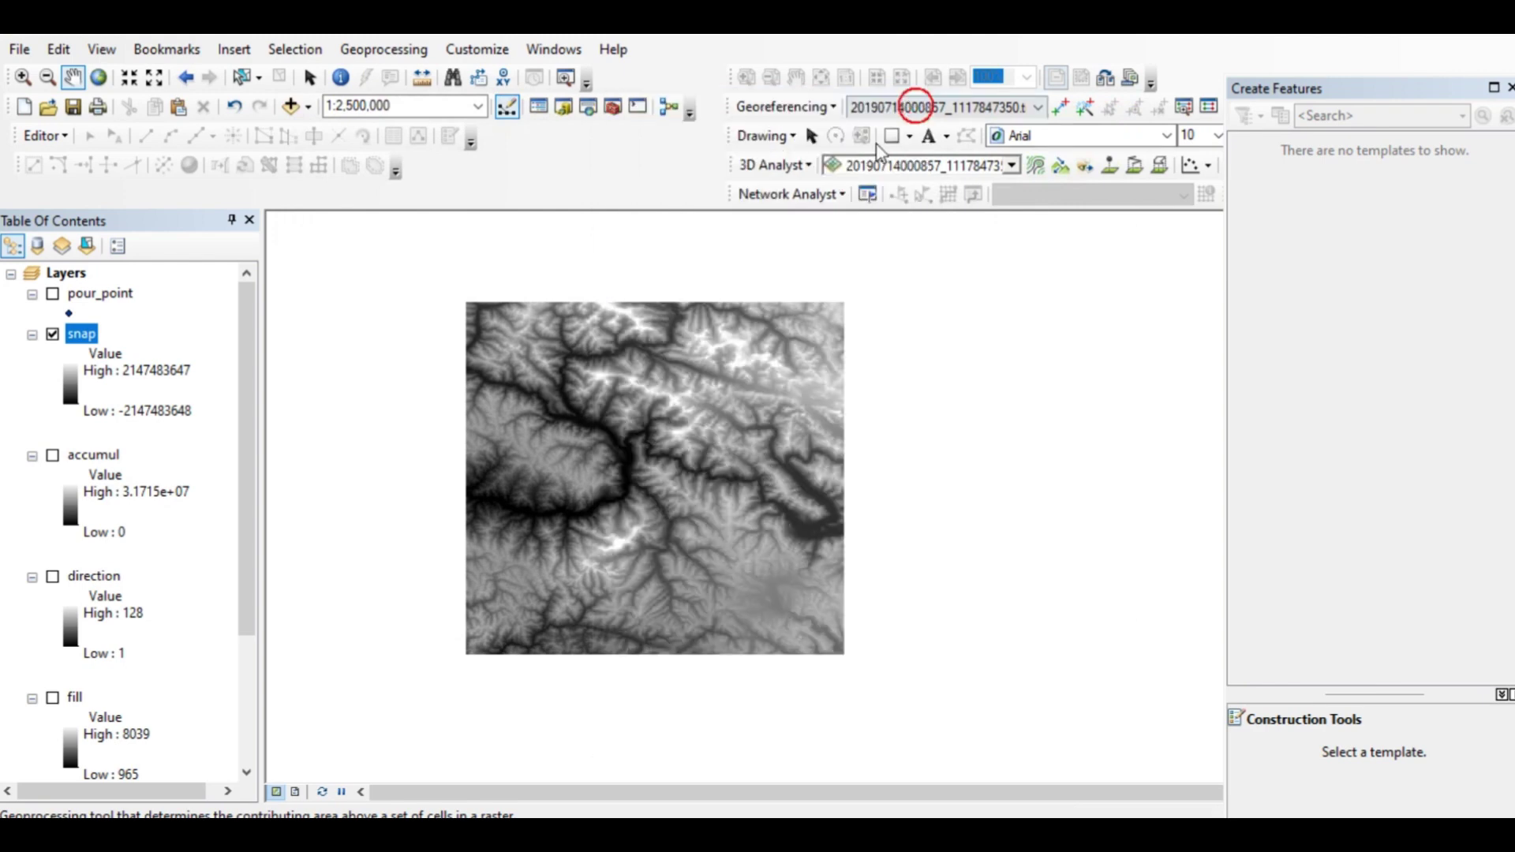
Add the existing watershed raster from the Hydrology folder to the map
left_click(291, 106)
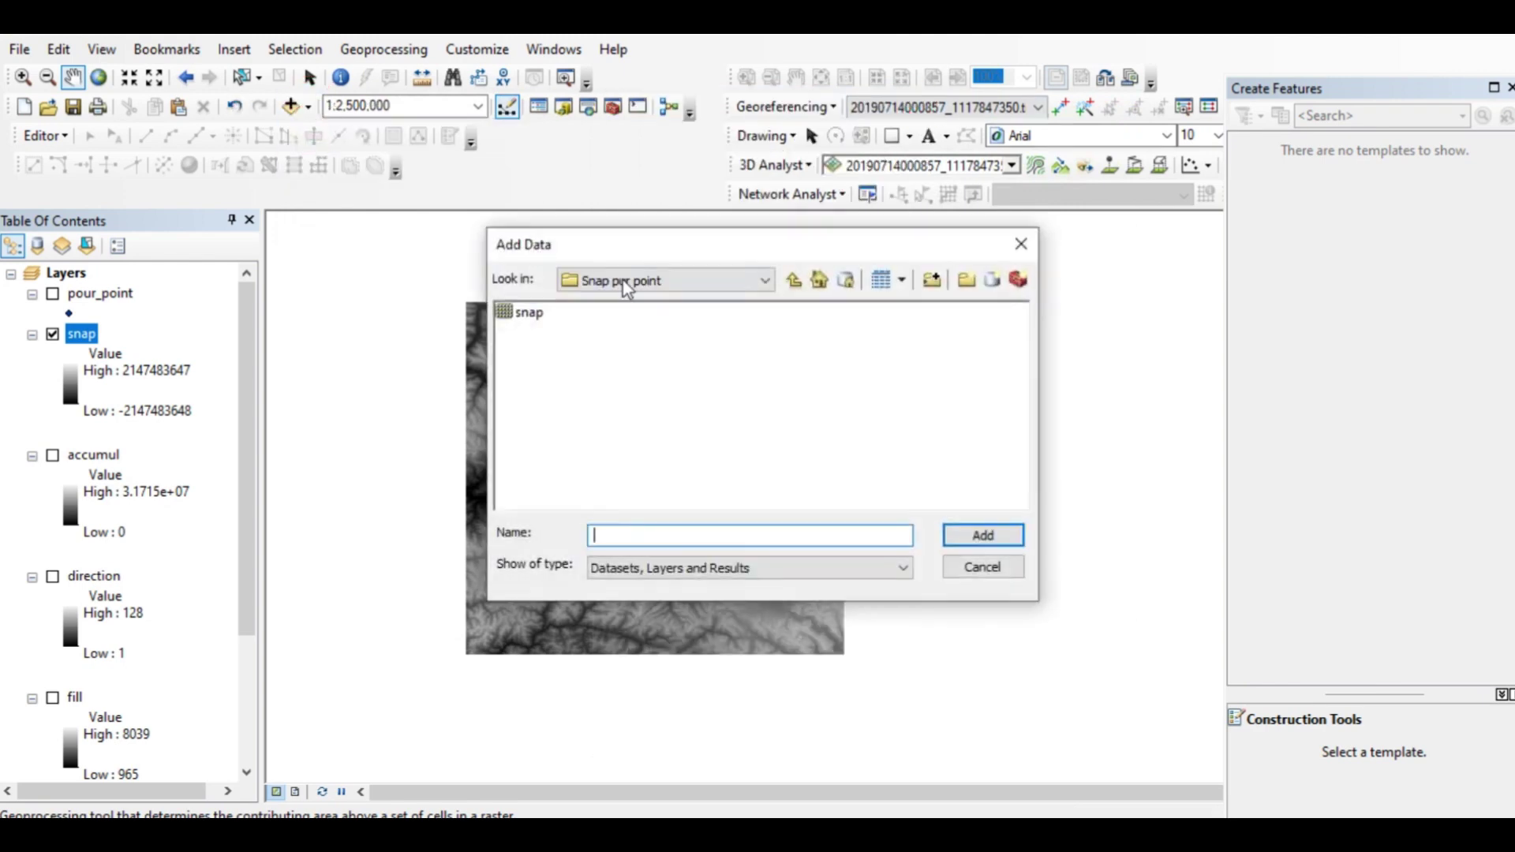
left_click(793, 280)
double_click(531, 385)
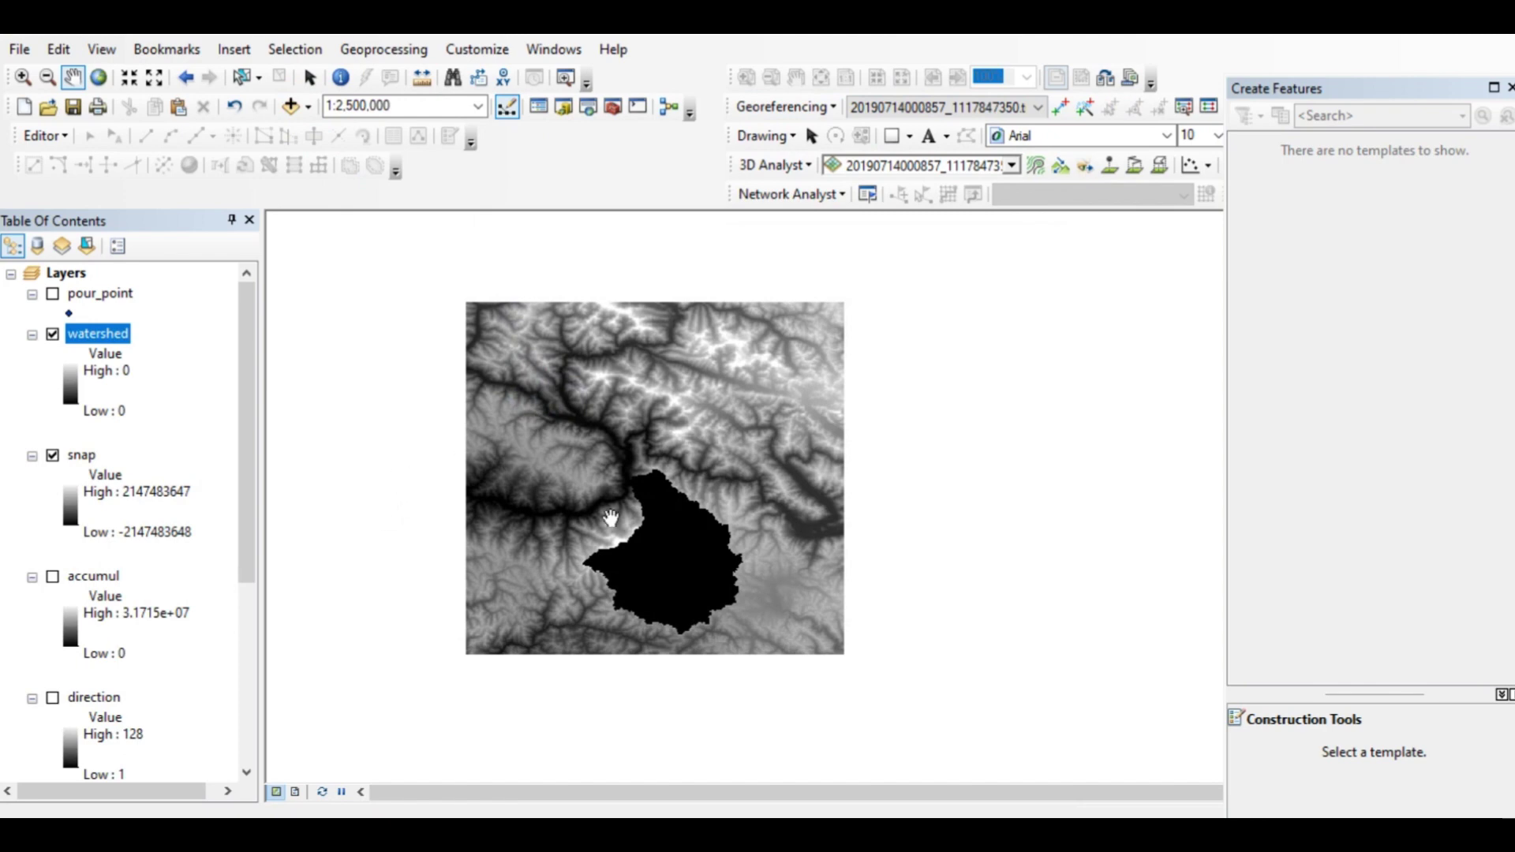
Examine the watershed's extent up close and compare it with the DEM by hiding and redisplaying the watershed layer
left_click_drag(643, 530, 639, 493)
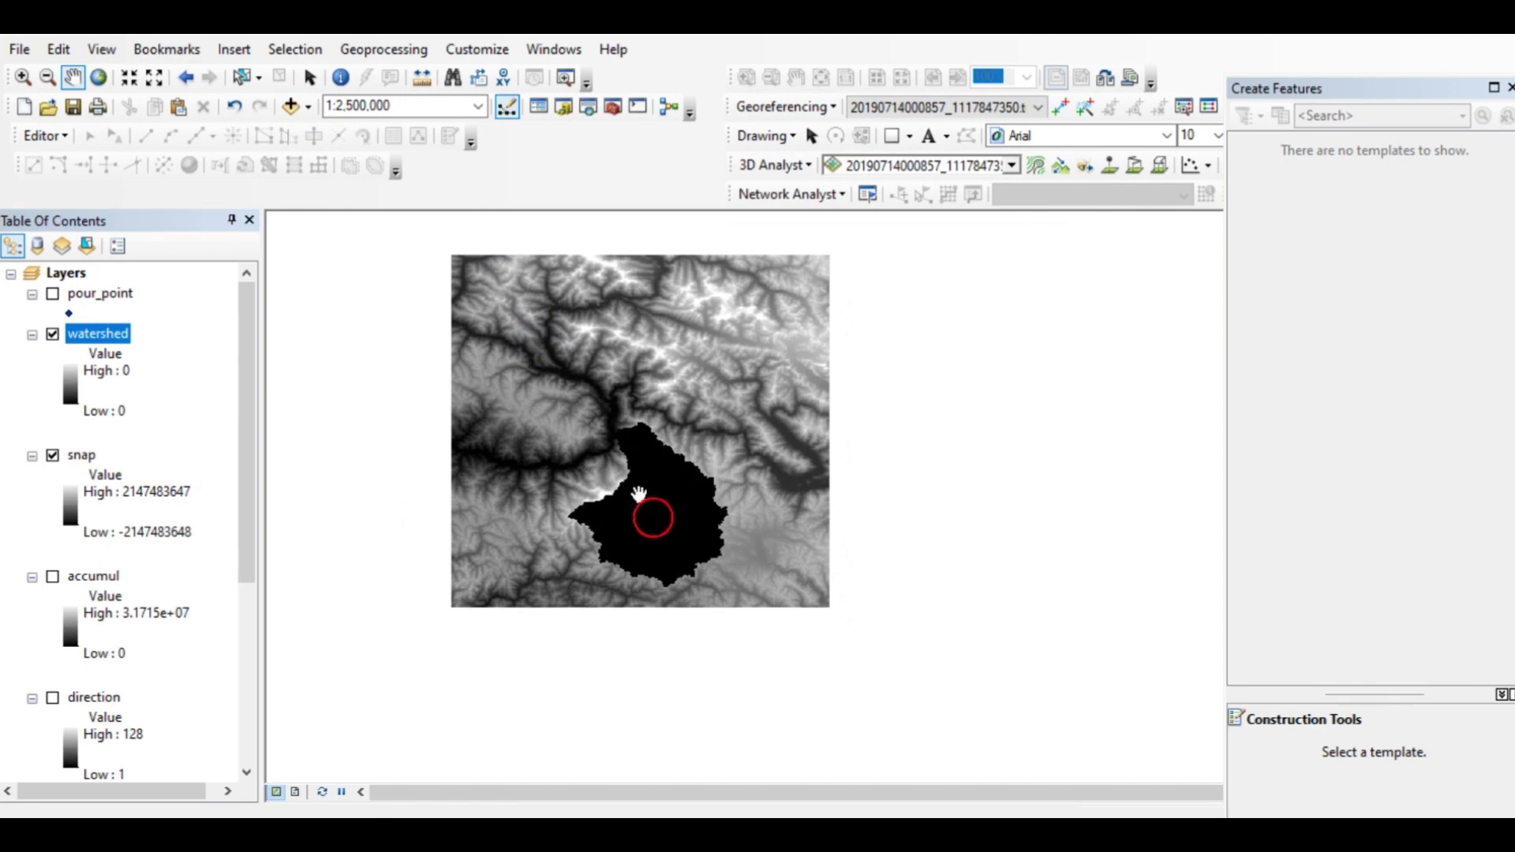
left_click(23, 77)
left_click_drag(488, 371, 783, 643)
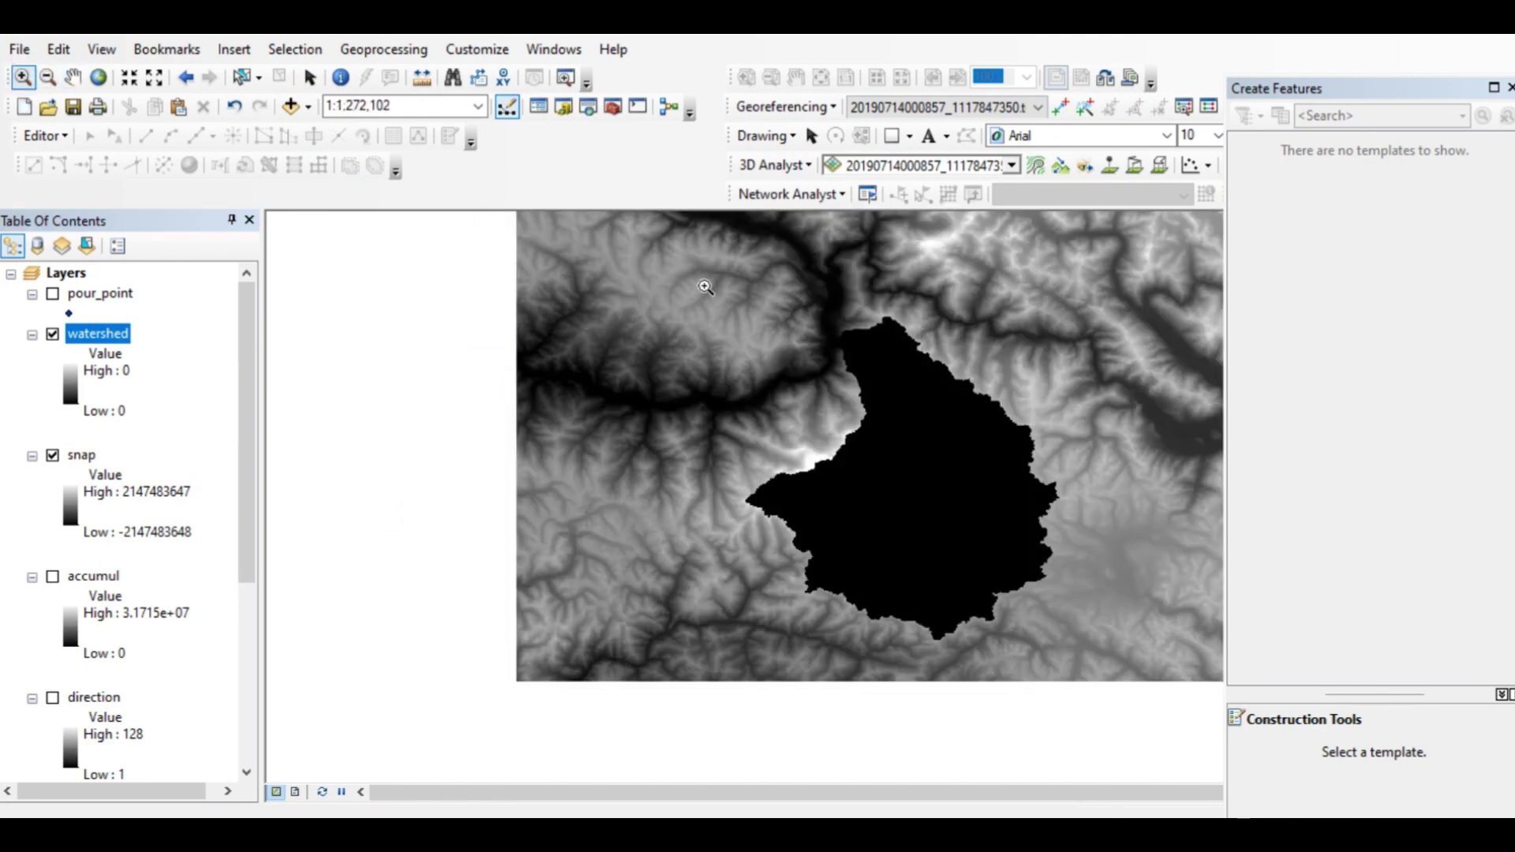
left_click_drag(700, 280, 1087, 625)
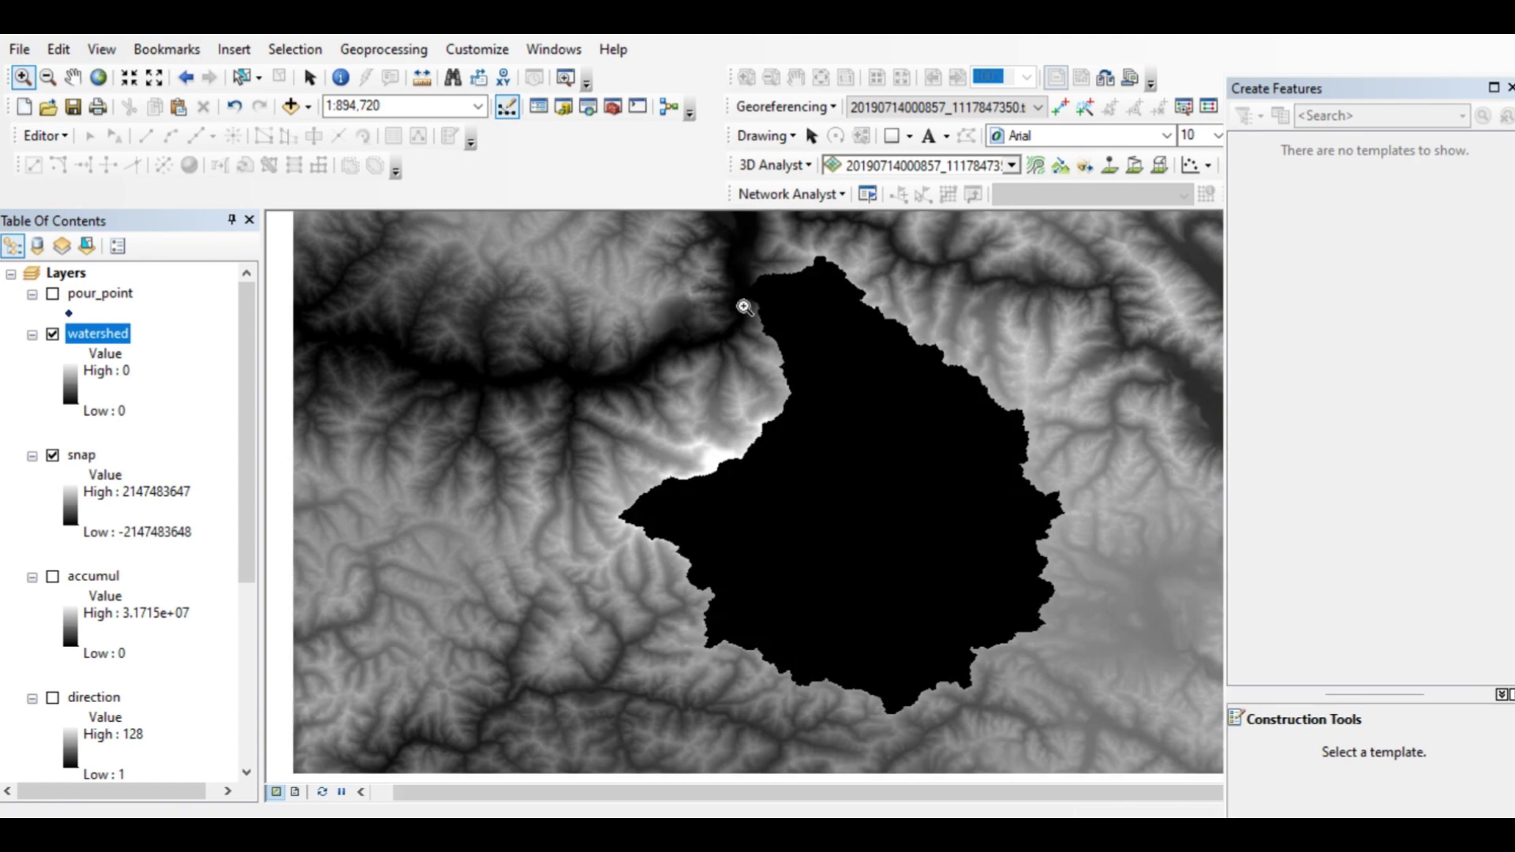
left_click(53, 333)
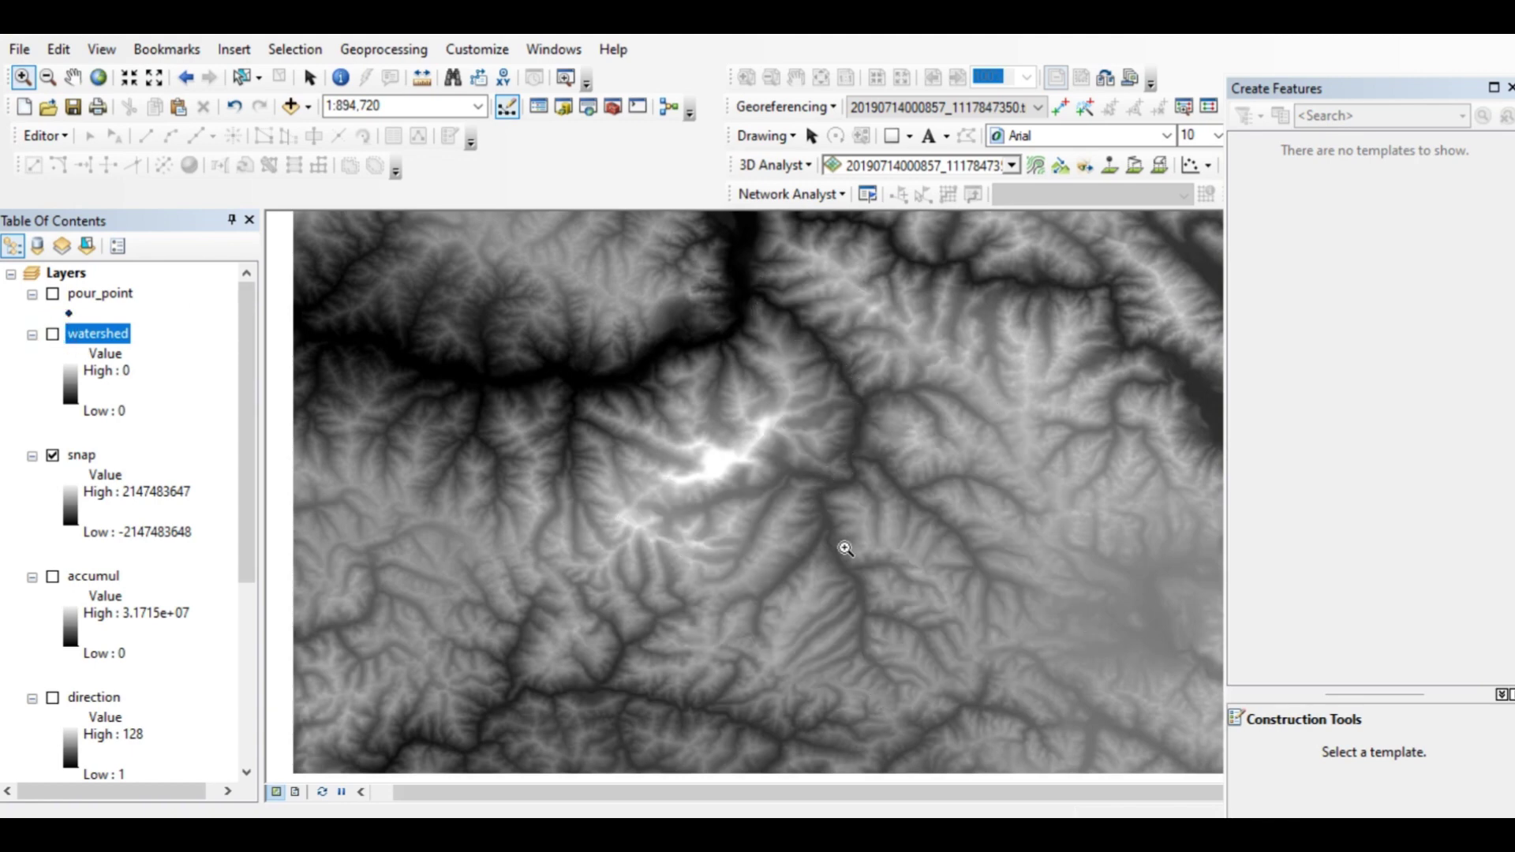
left_click(52, 334)
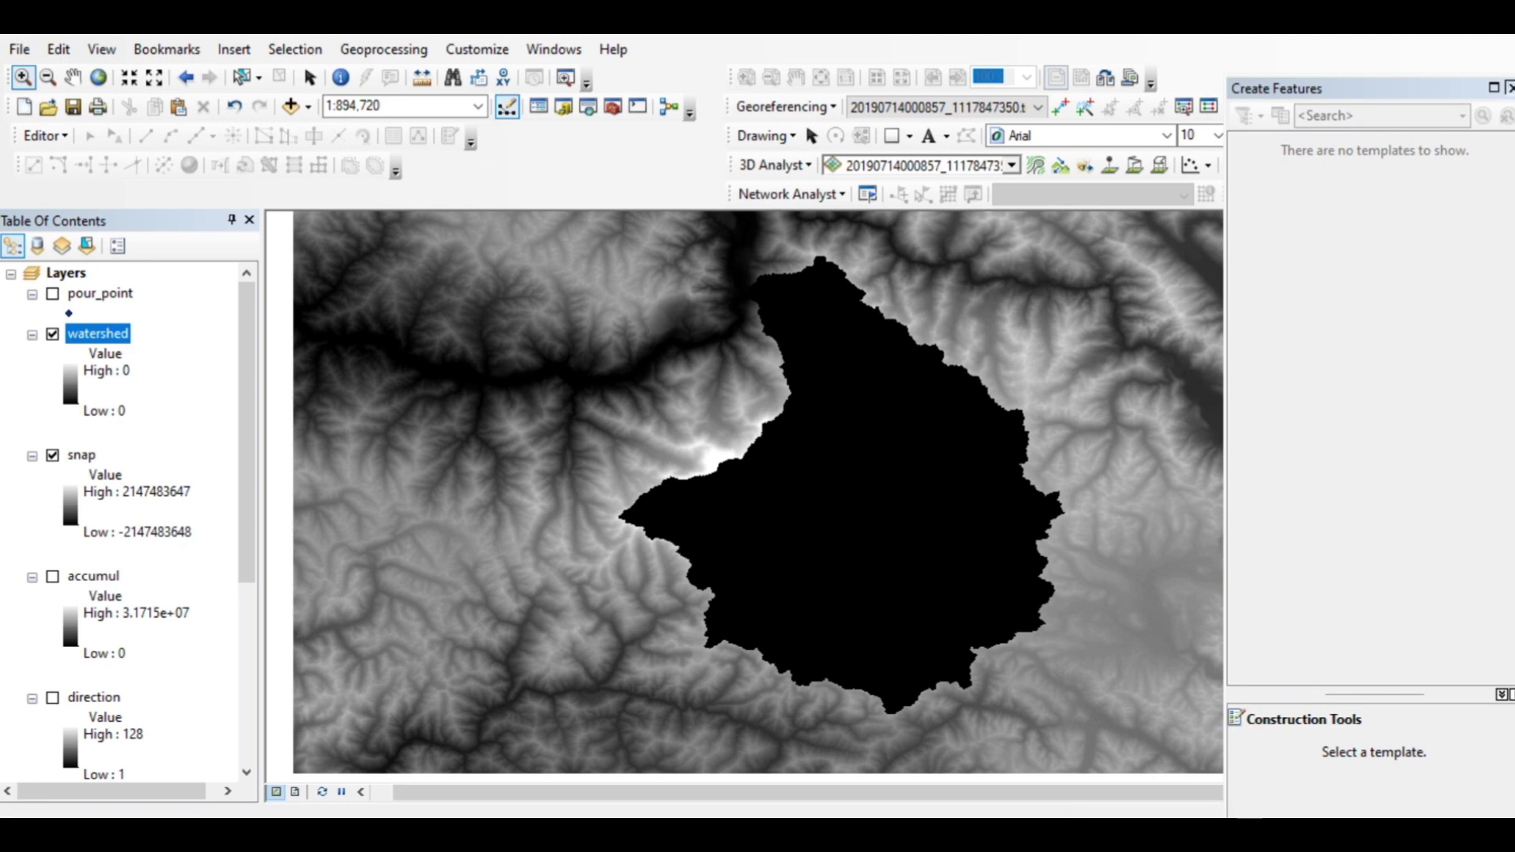
Close the Create Features window to free up the map area
left_click(1509, 87)
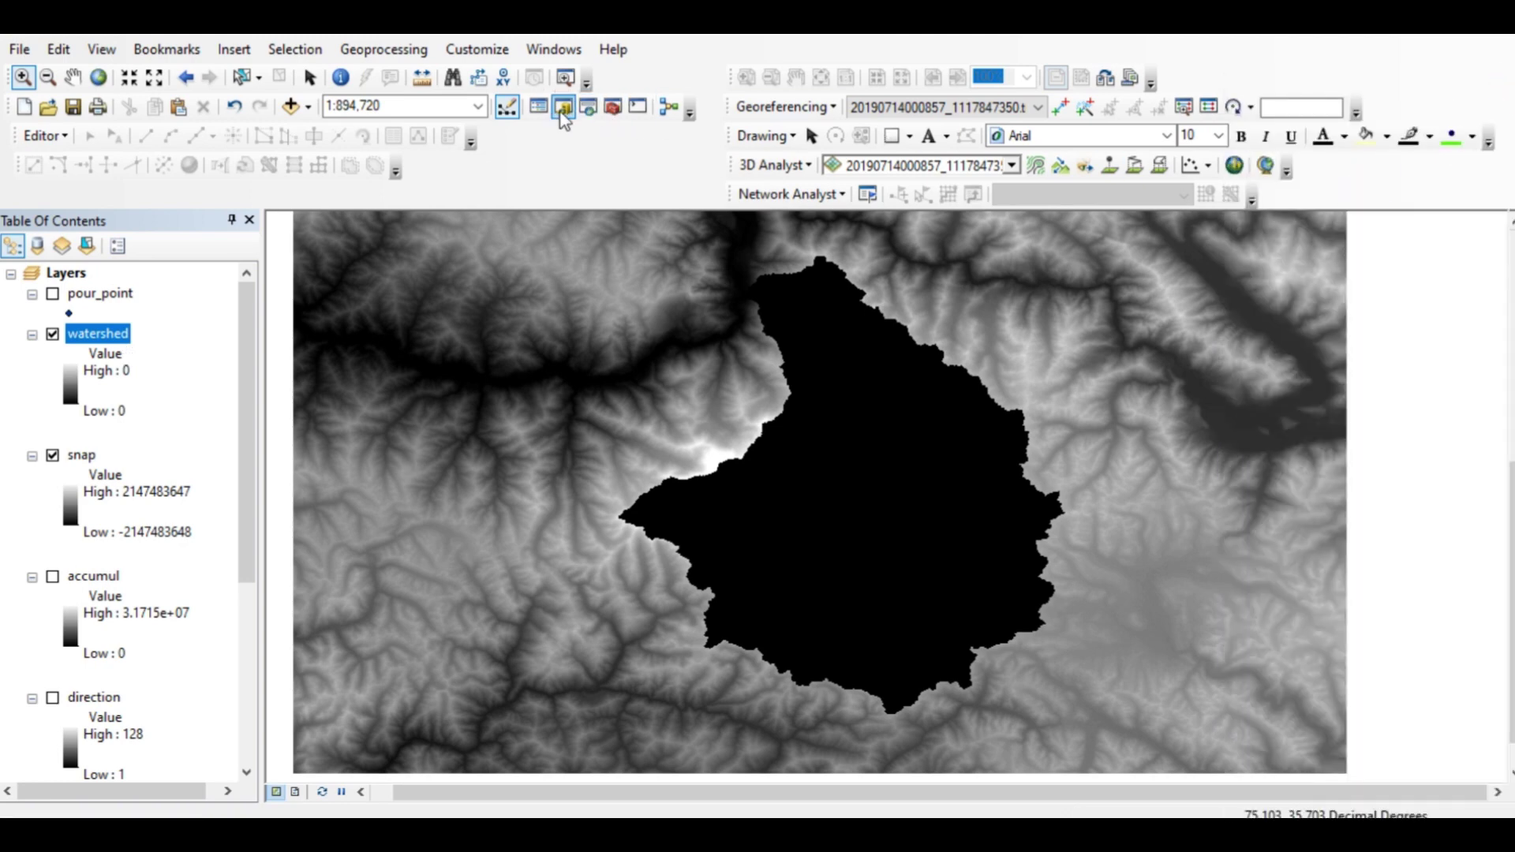
Search for the Raster to Polygon conversion tool, open it, and set watershed as its input raster
left_click(589, 107)
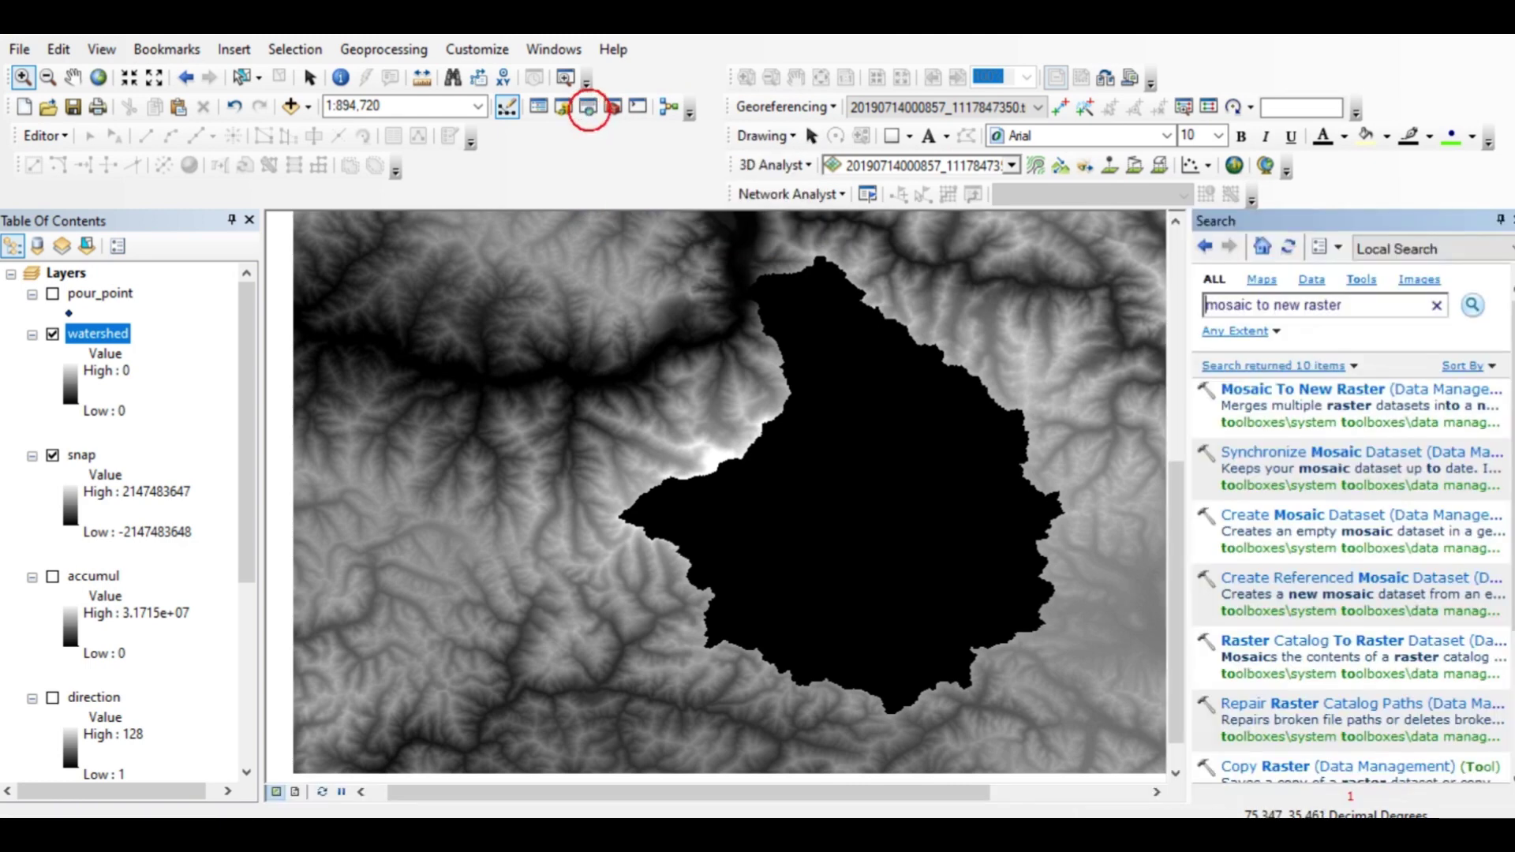
left_click_drag(1412, 306, 1212, 278)
key("BackSpace")
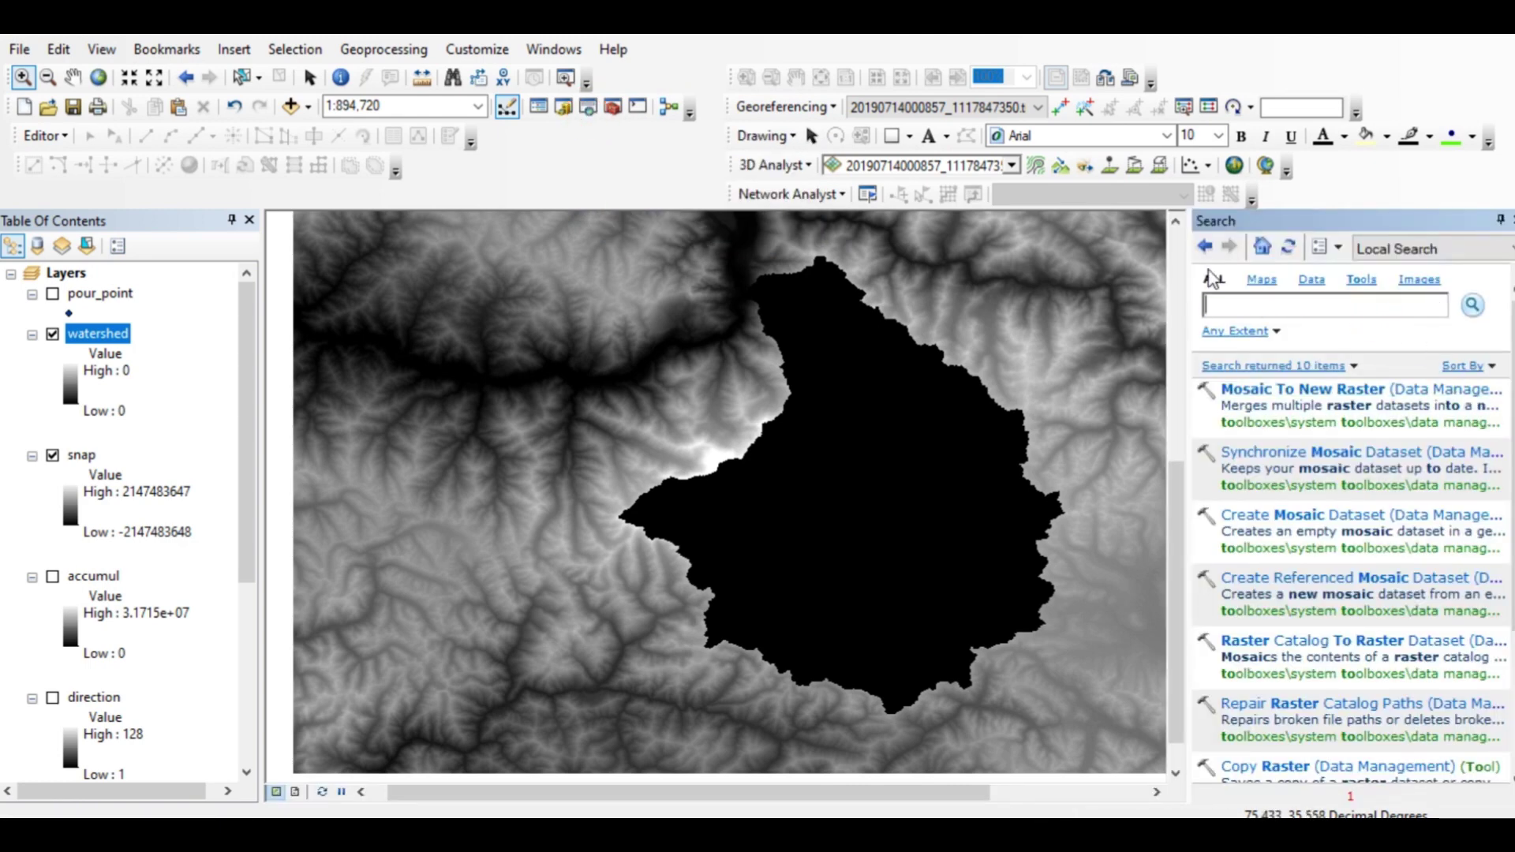
type("raster to polygon")
key("Return")
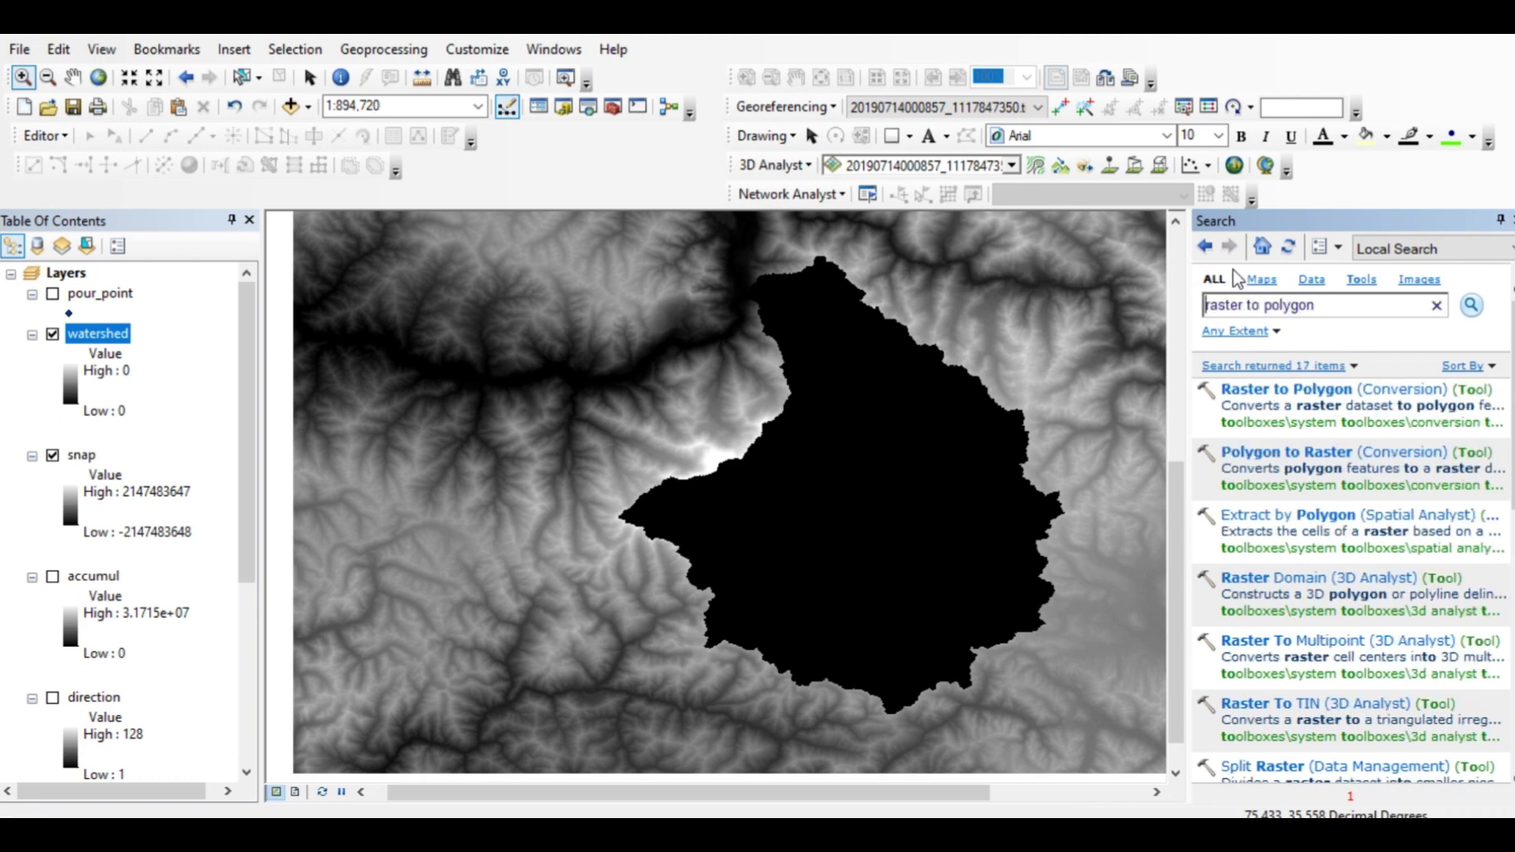
left_click(1304, 395)
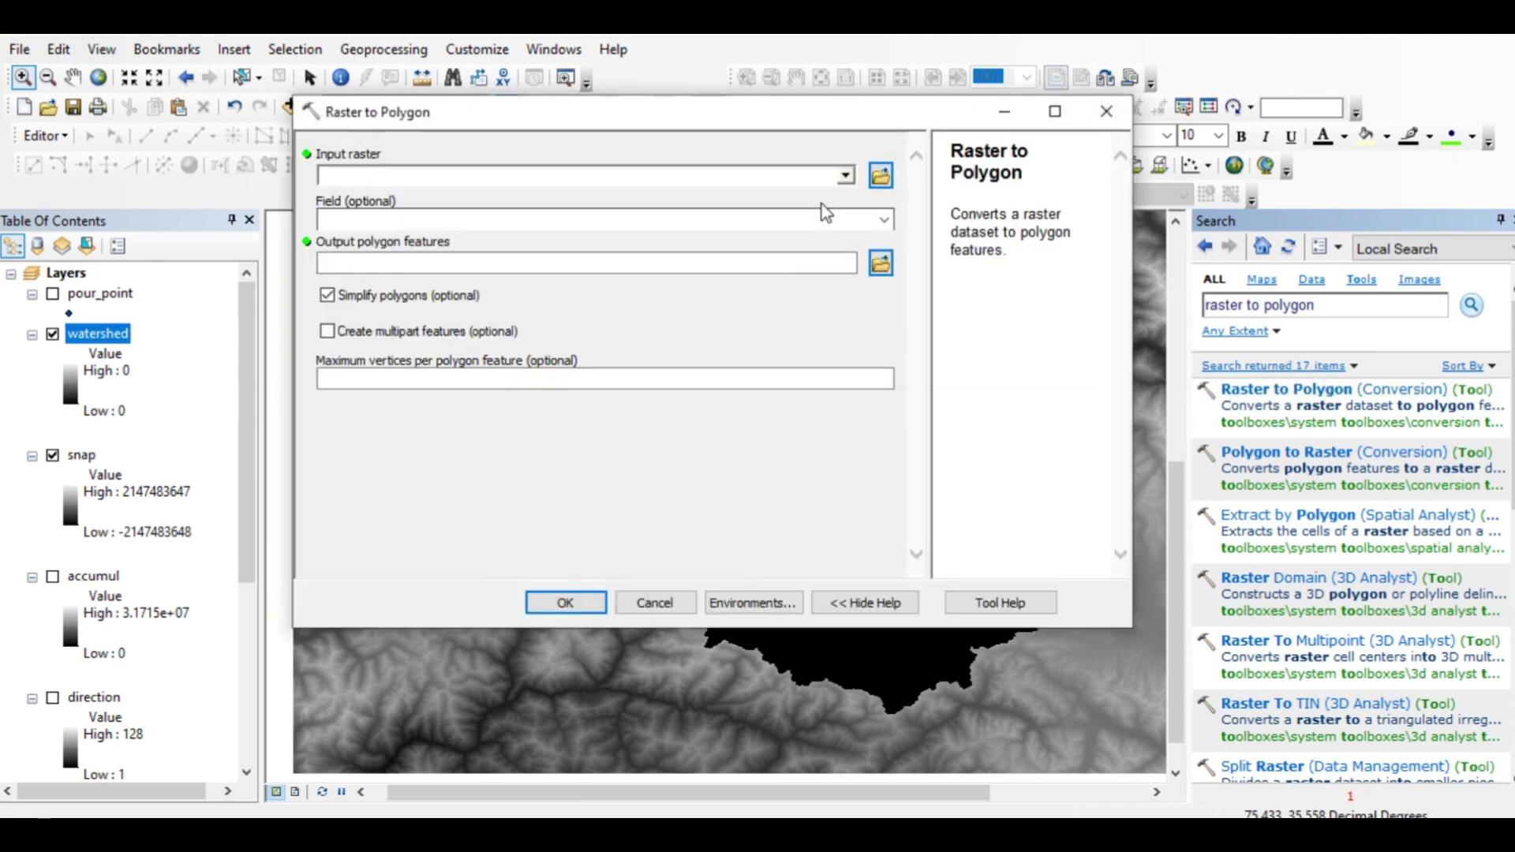
left_click(845, 175)
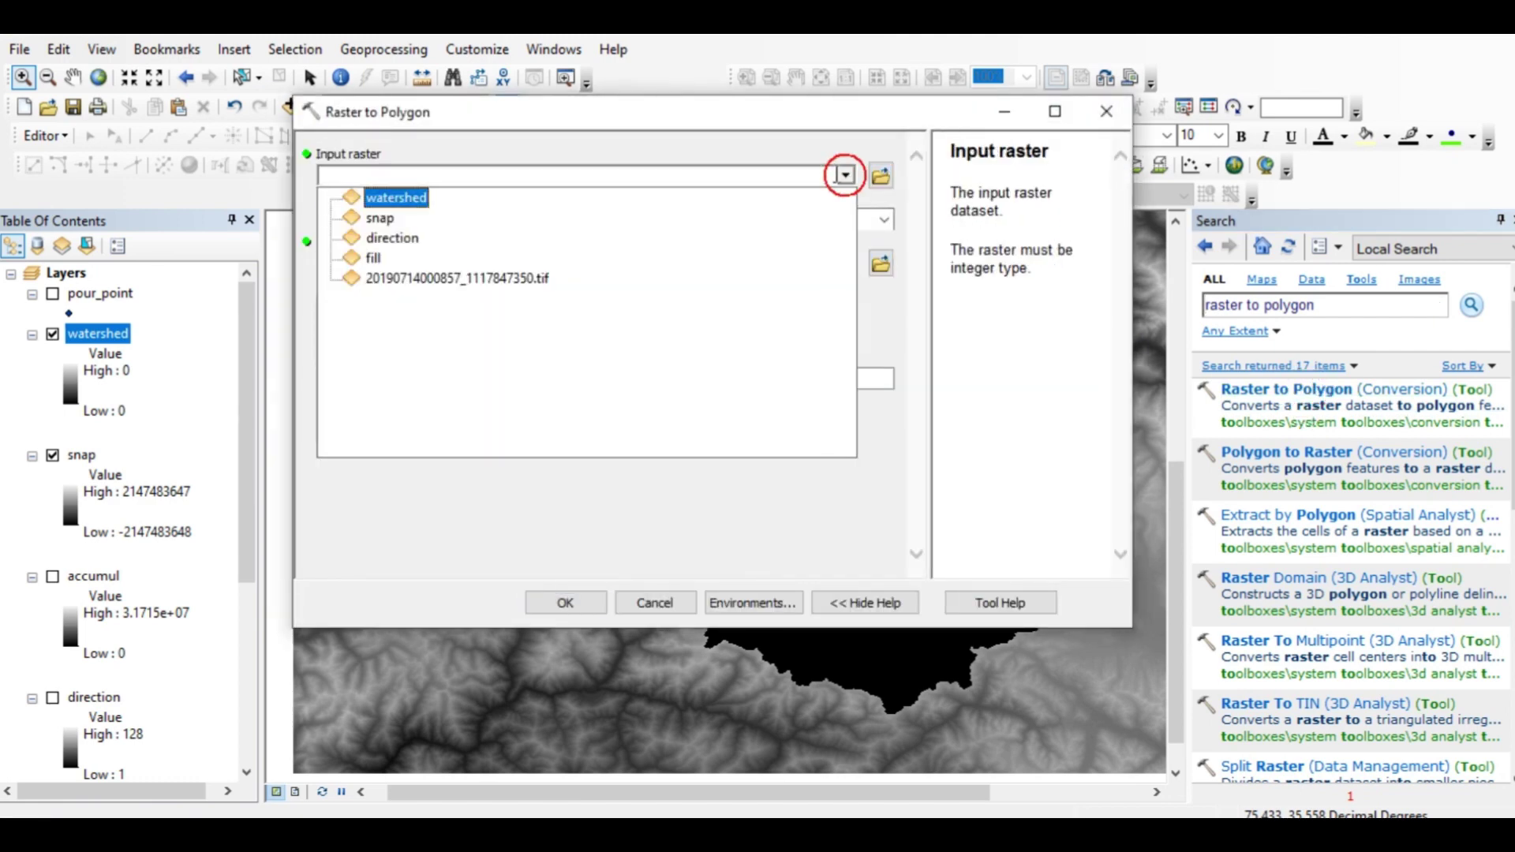
left_click(394, 199)
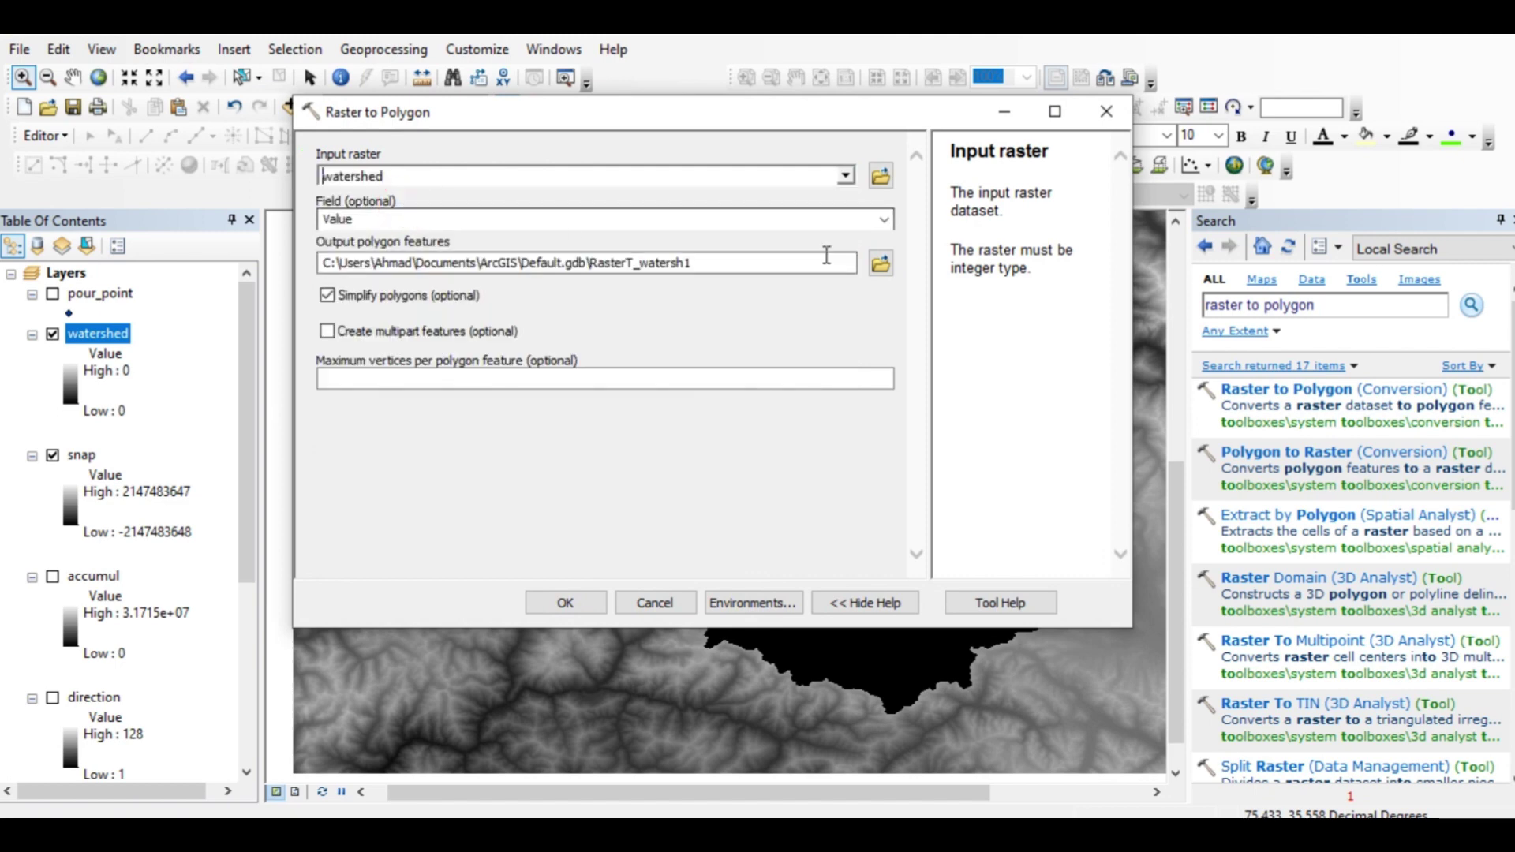
Create a folder named wtaershed polygon inside the hydrology folder for the output polygon features, and open it
left_click(880, 263)
left_click(744, 227)
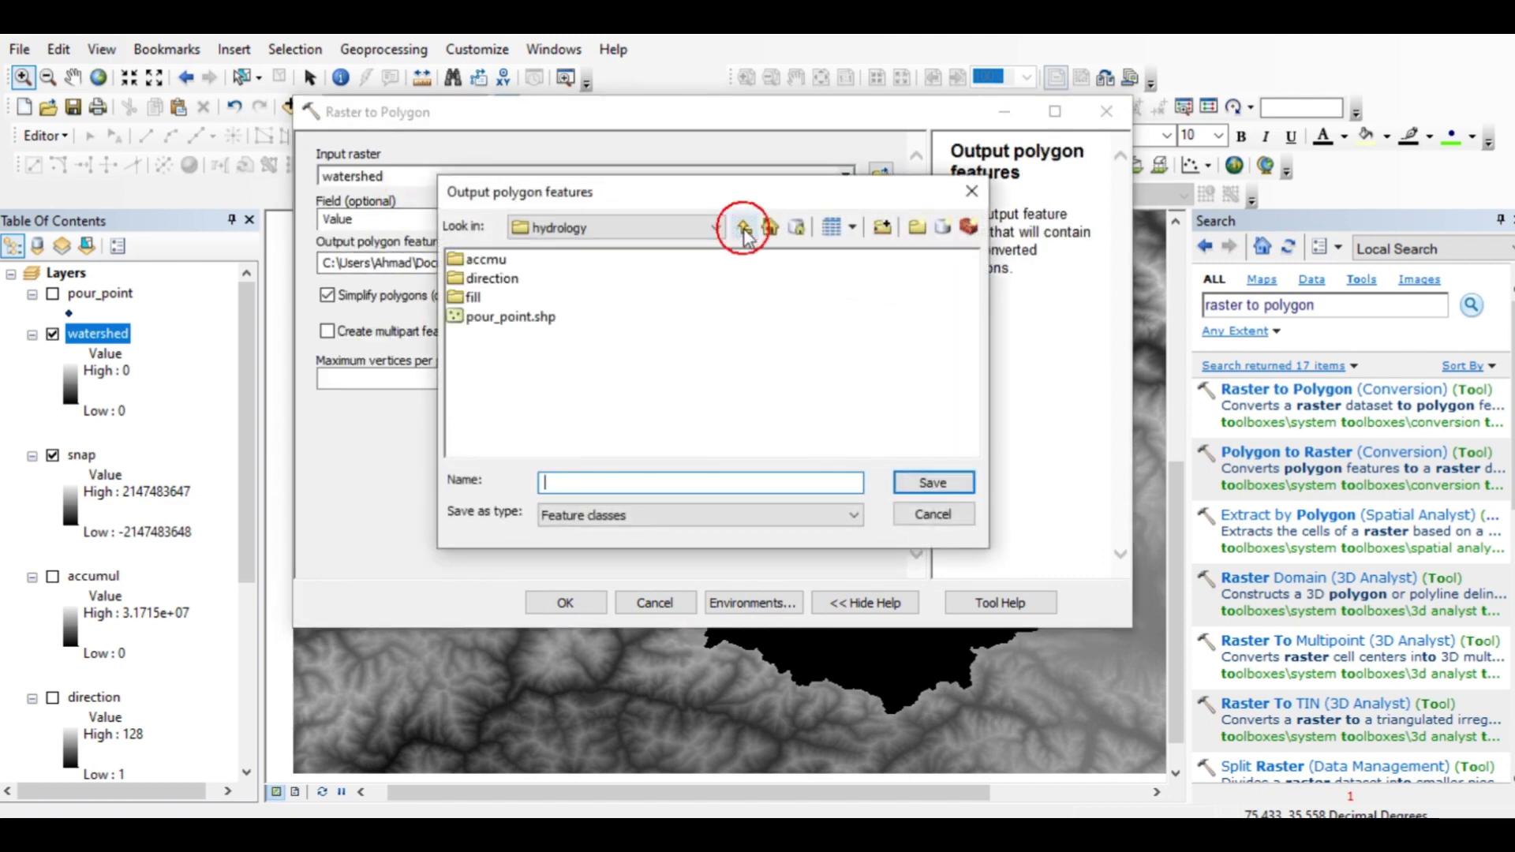
left_click(916, 229)
type("w")
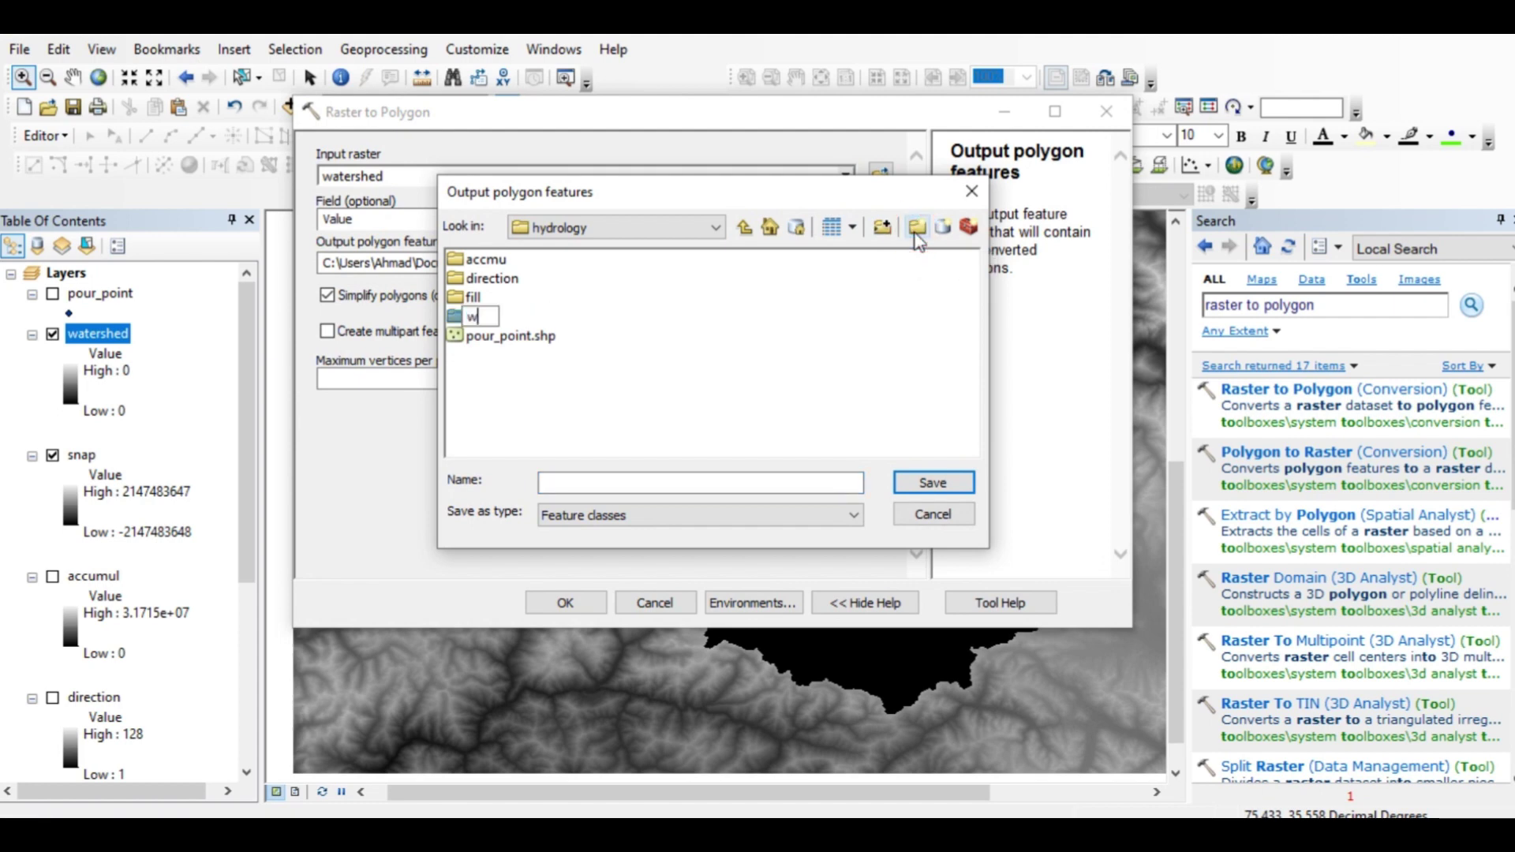
type("taershed p")
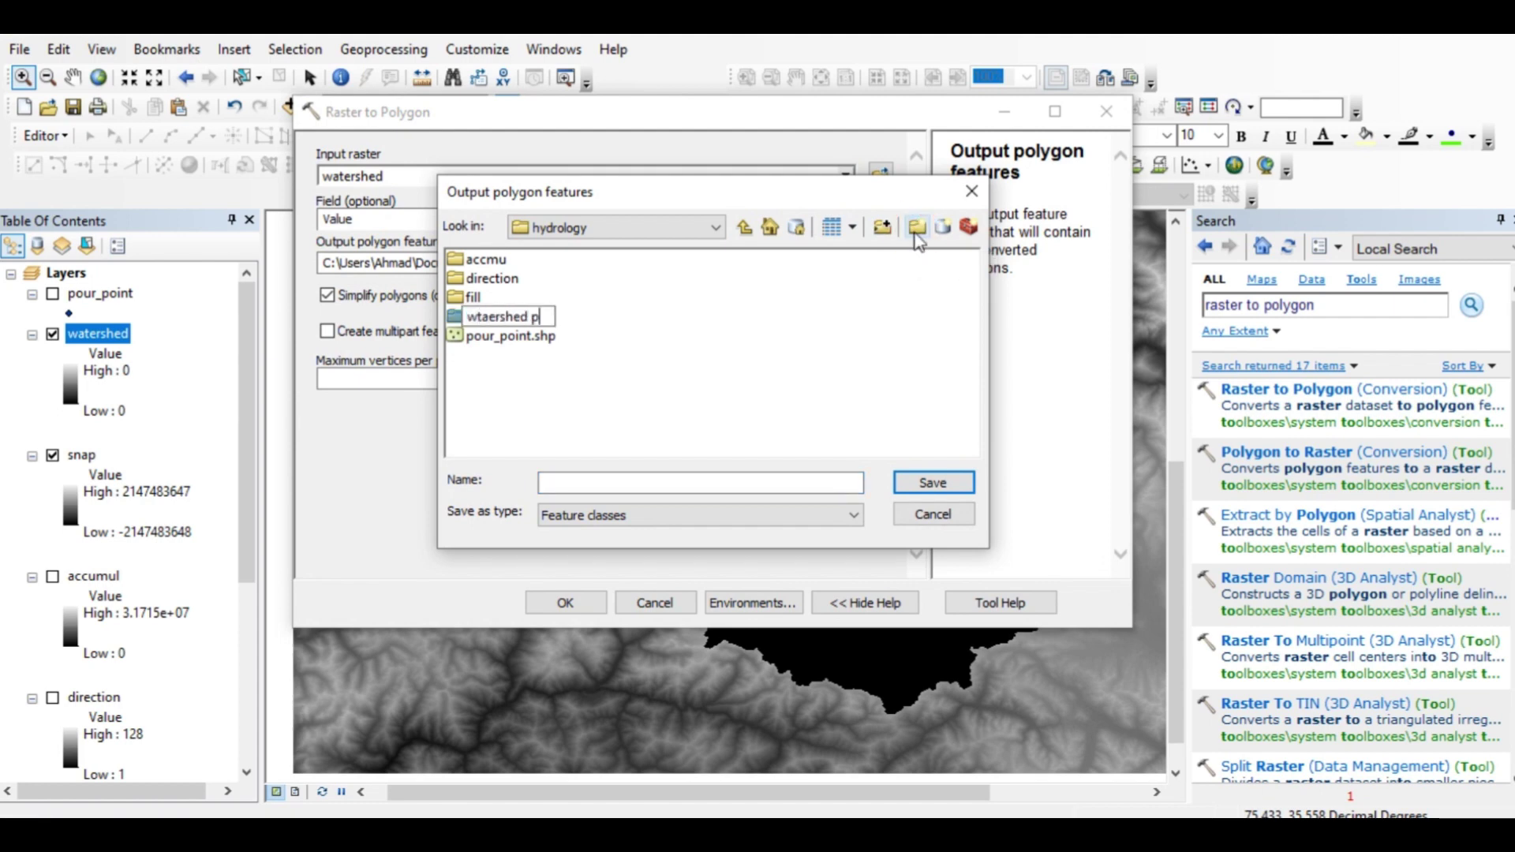
type("olygon")
left_click(797, 357)
left_click(487, 318)
double_click(487, 318)
Name the output polygon features wate_poly and run the Raster to Polygon conversion
left_click(558, 482)
type("wat")
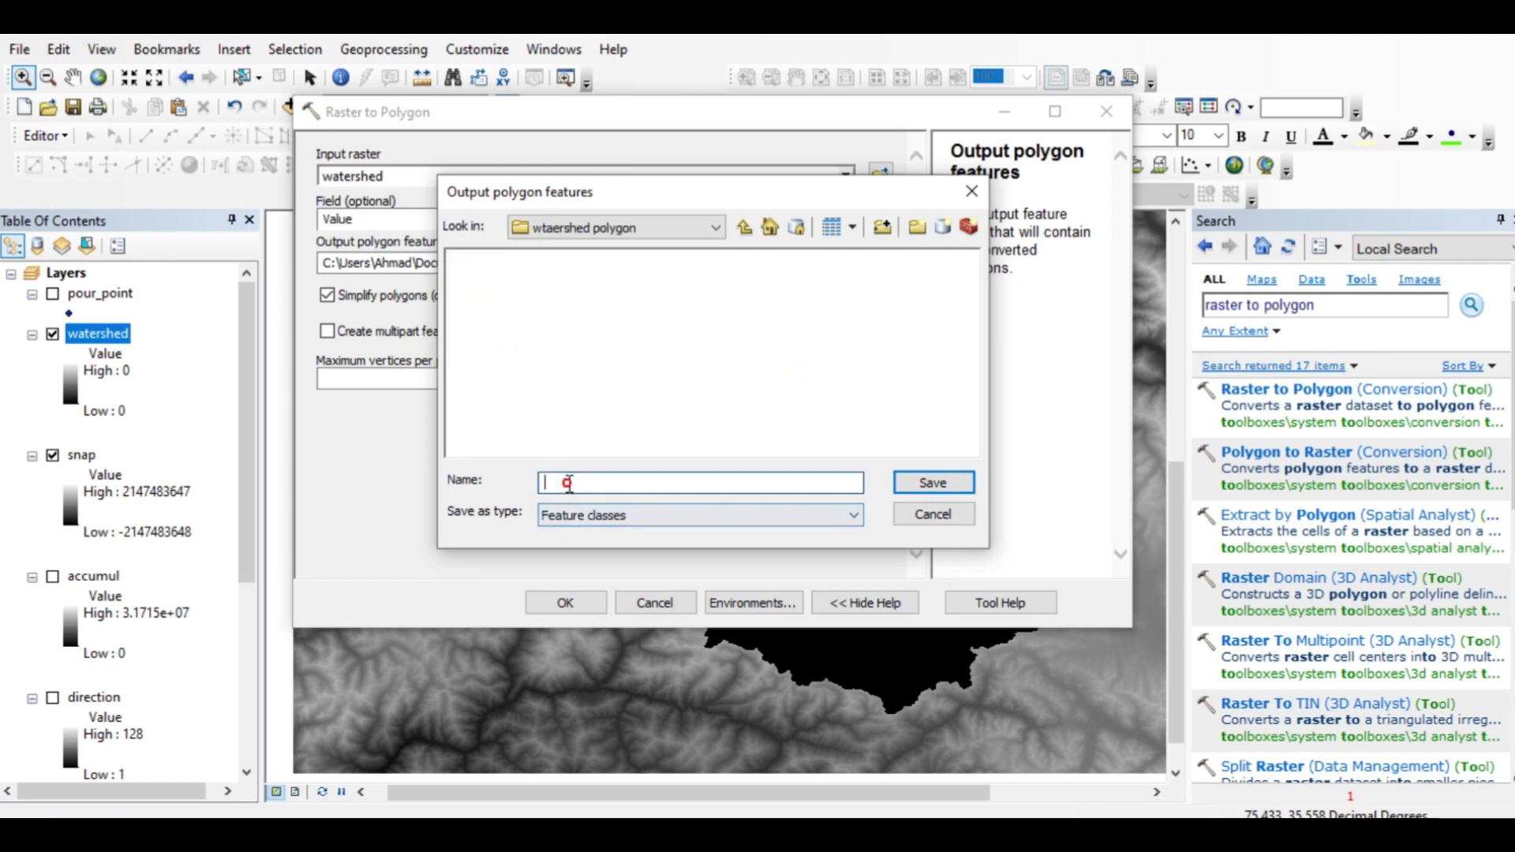
type("e_poly")
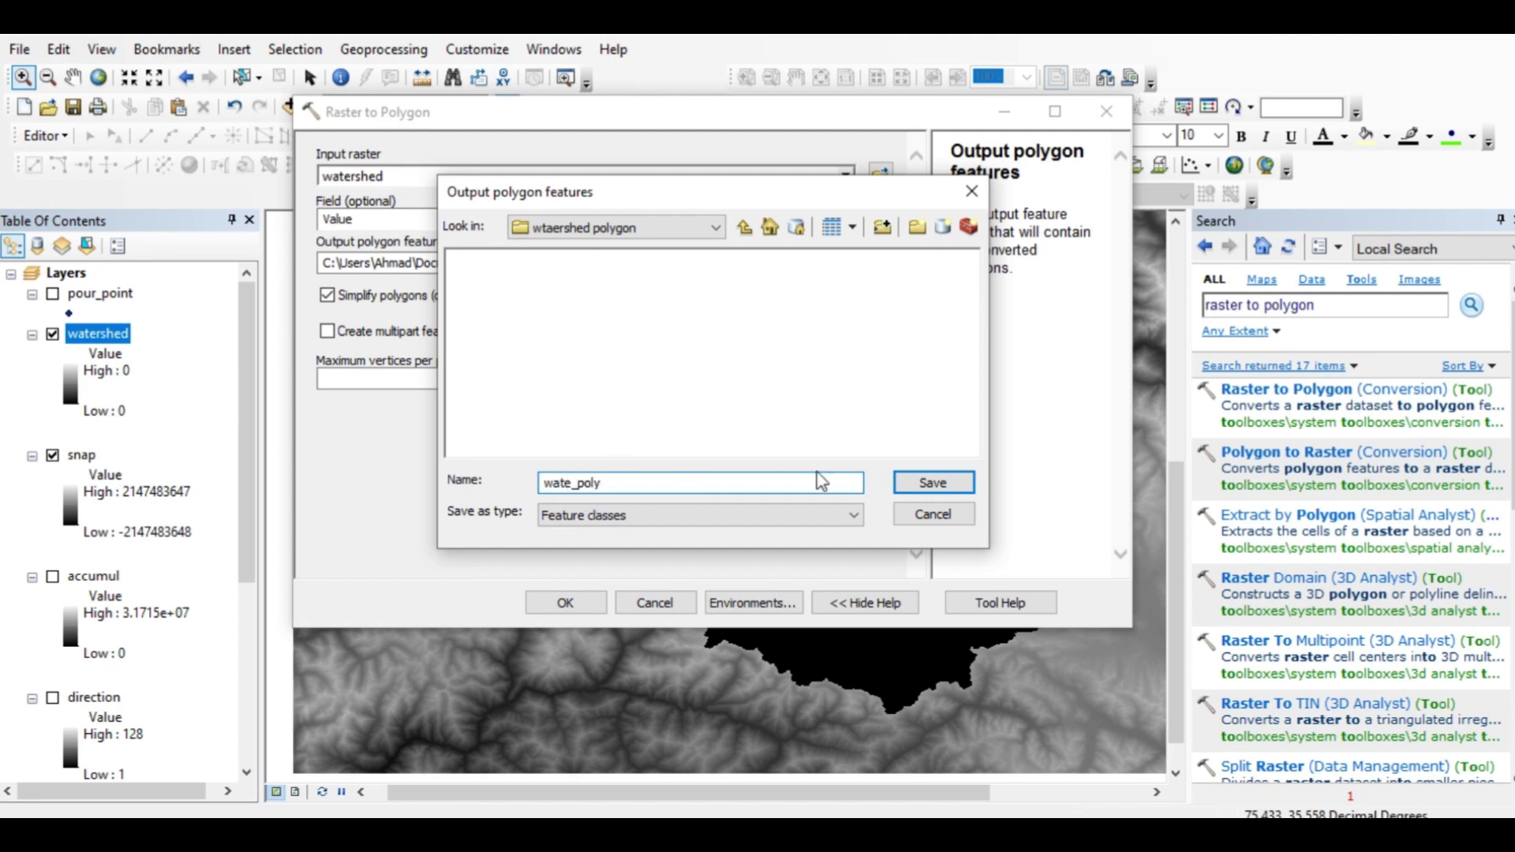
left_click(933, 483)
left_click(565, 602)
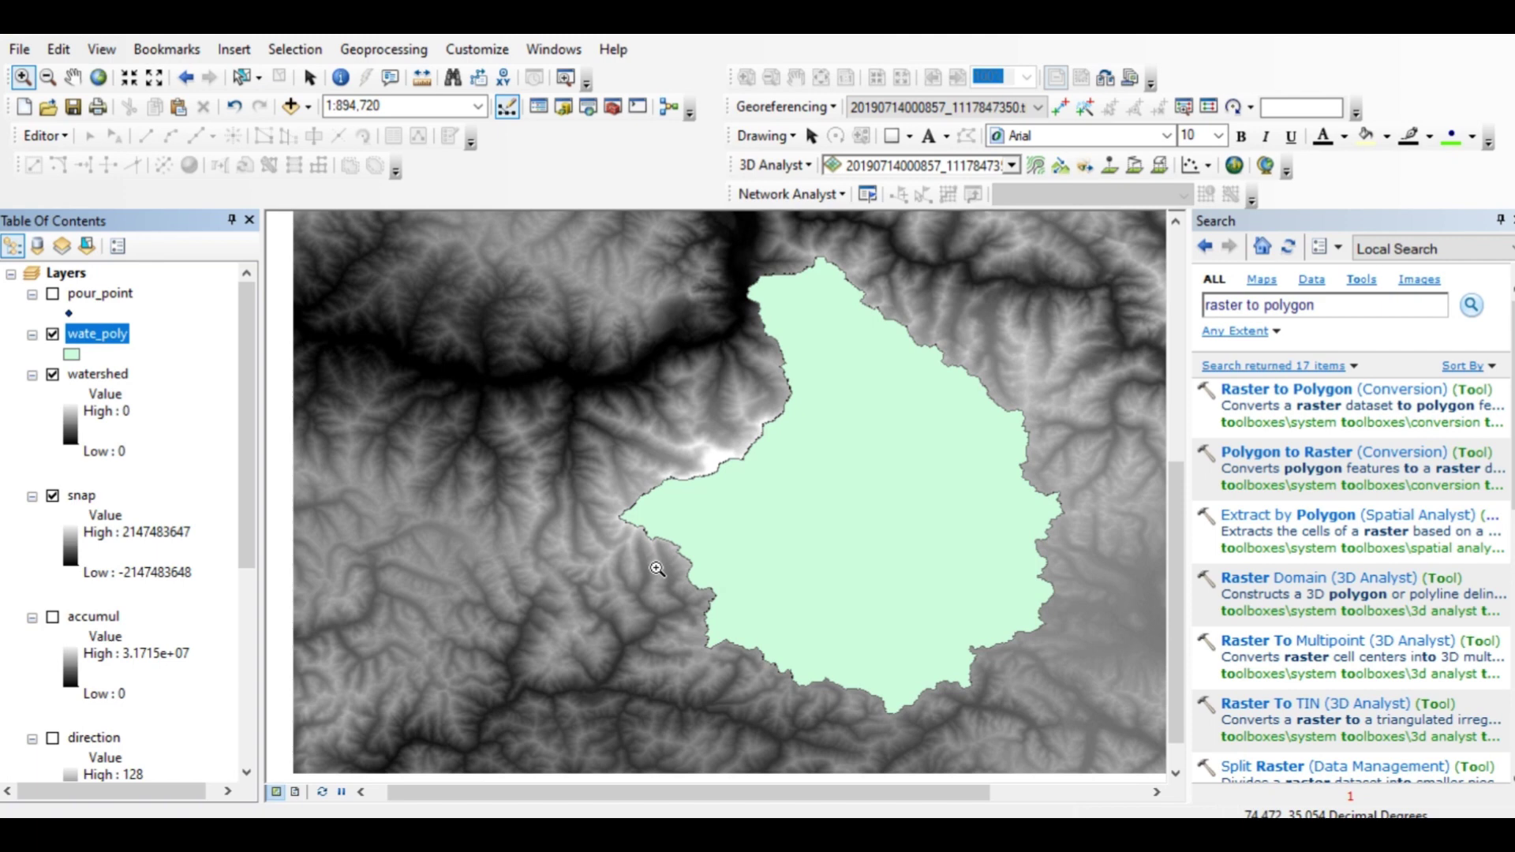
Hide the watershed raster and the DEM so only the wate_poly polygon shows, and centre it in the map
left_click(53, 374)
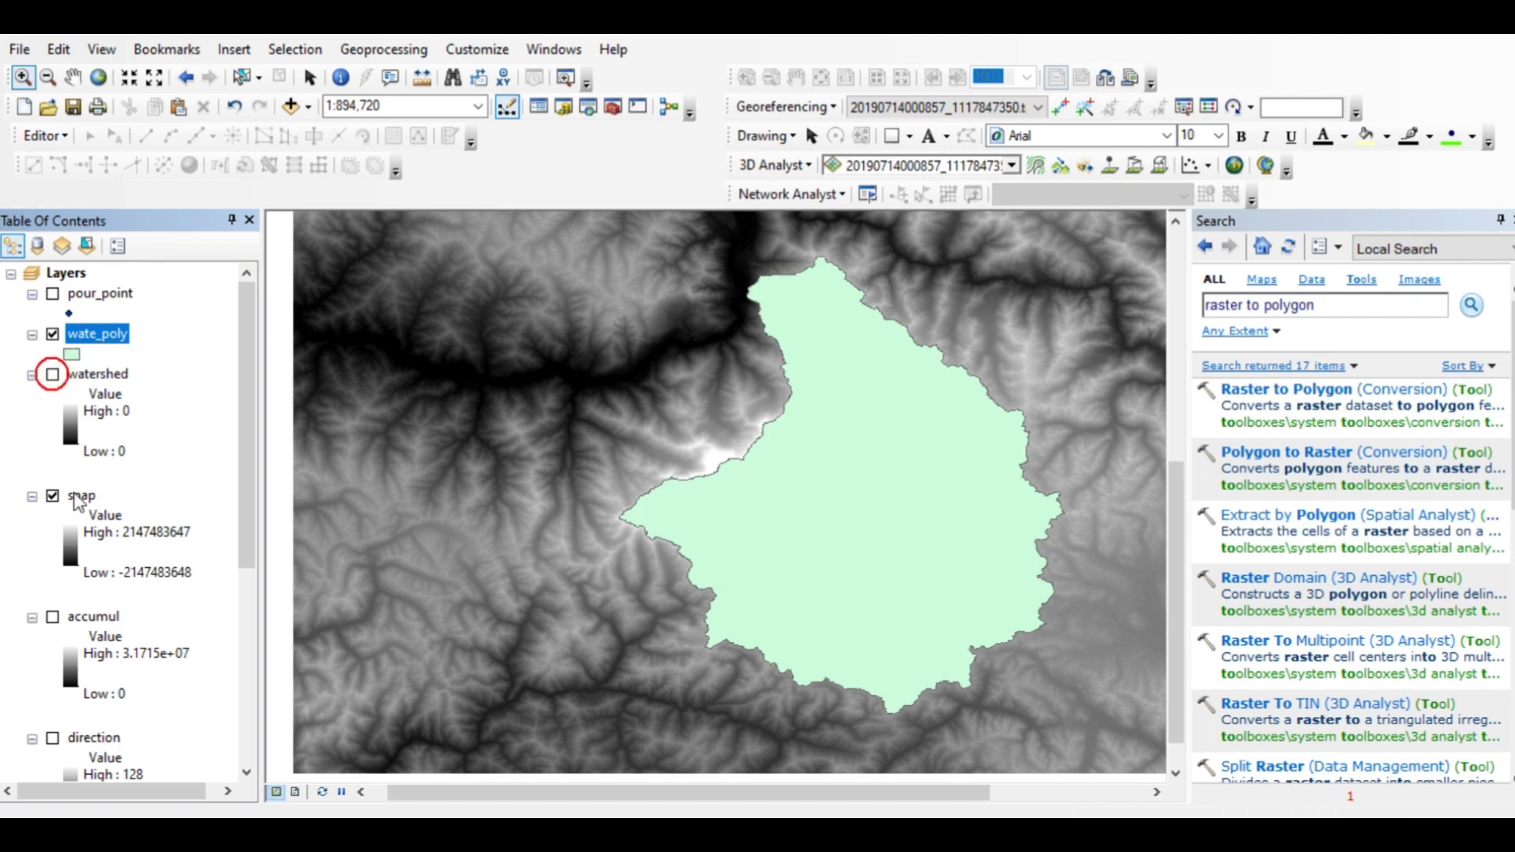
left_click_drag(250, 429, 250, 629)
left_click(53, 637)
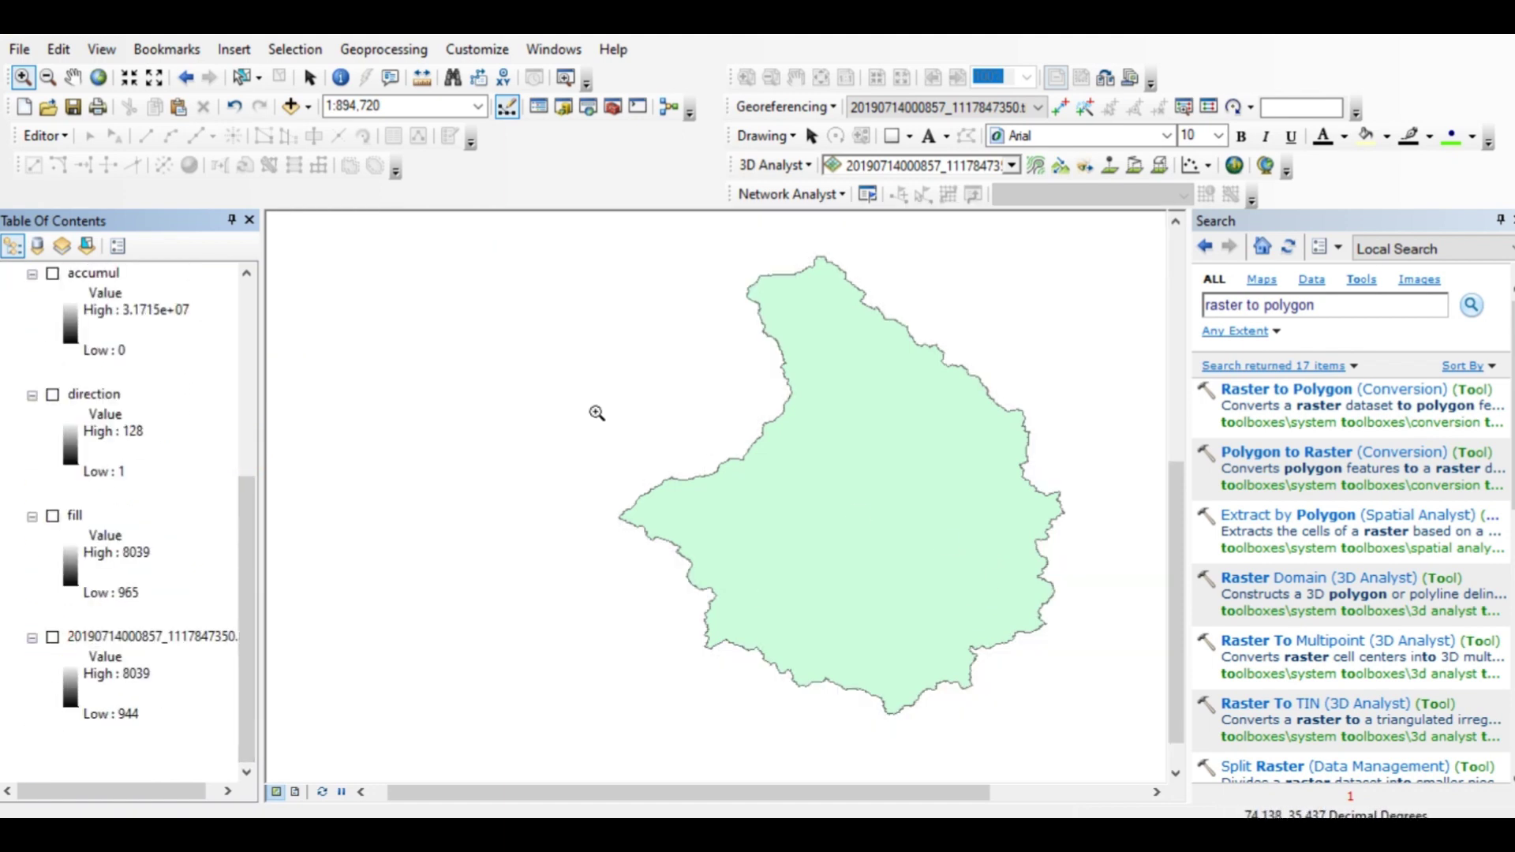
left_click(73, 76)
left_click_drag(824, 410, 701, 411)
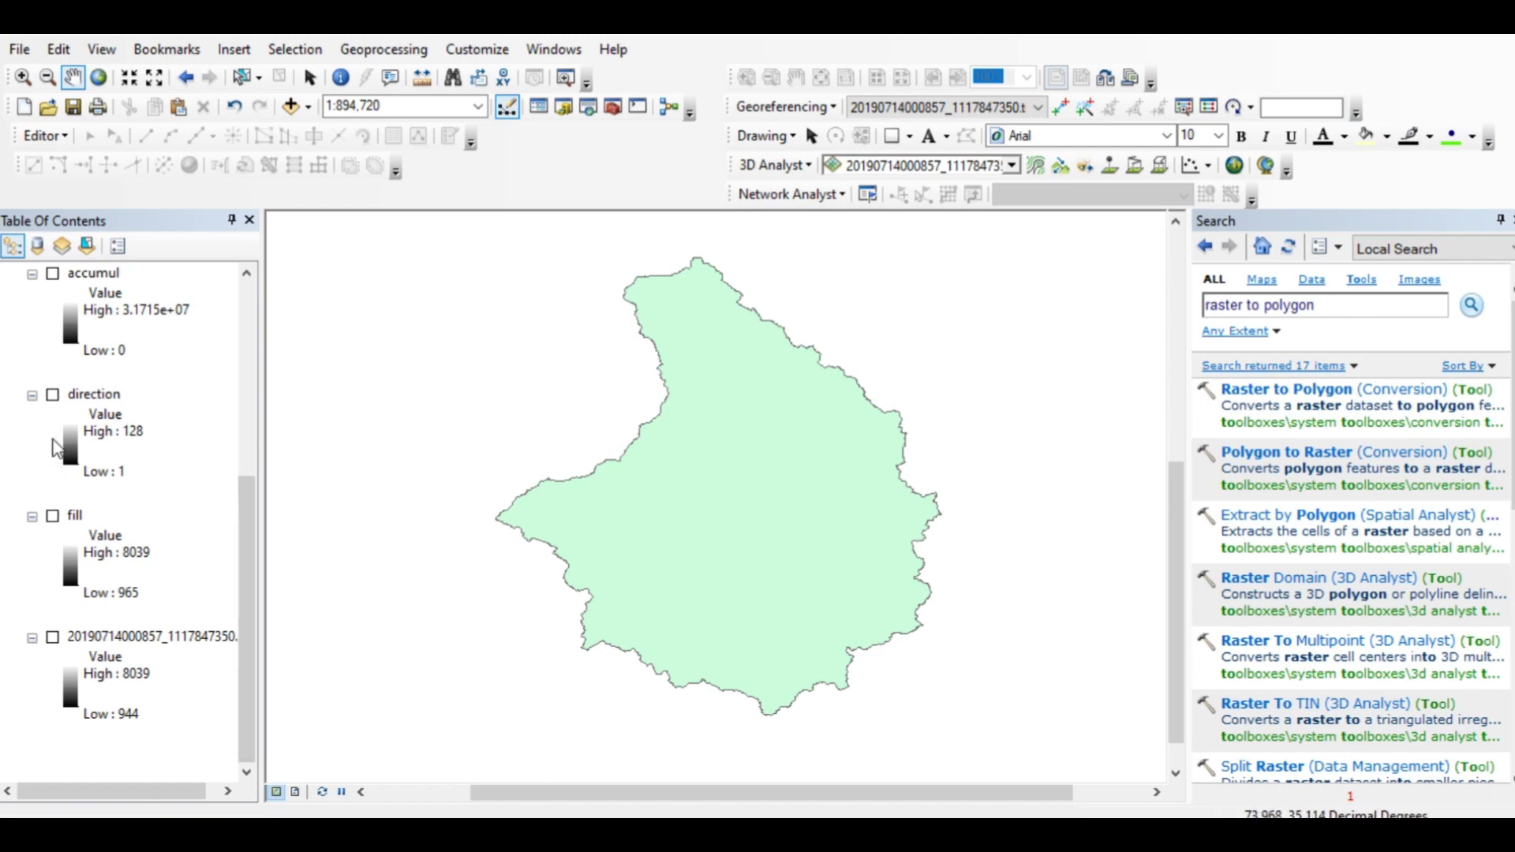
mouse_move(247, 536)
left_mouse_down()
mouse_move(246, 343)
mouse_move(245, 586)
left_mouse_up()
left_click(53, 333)
left_click(53, 637)
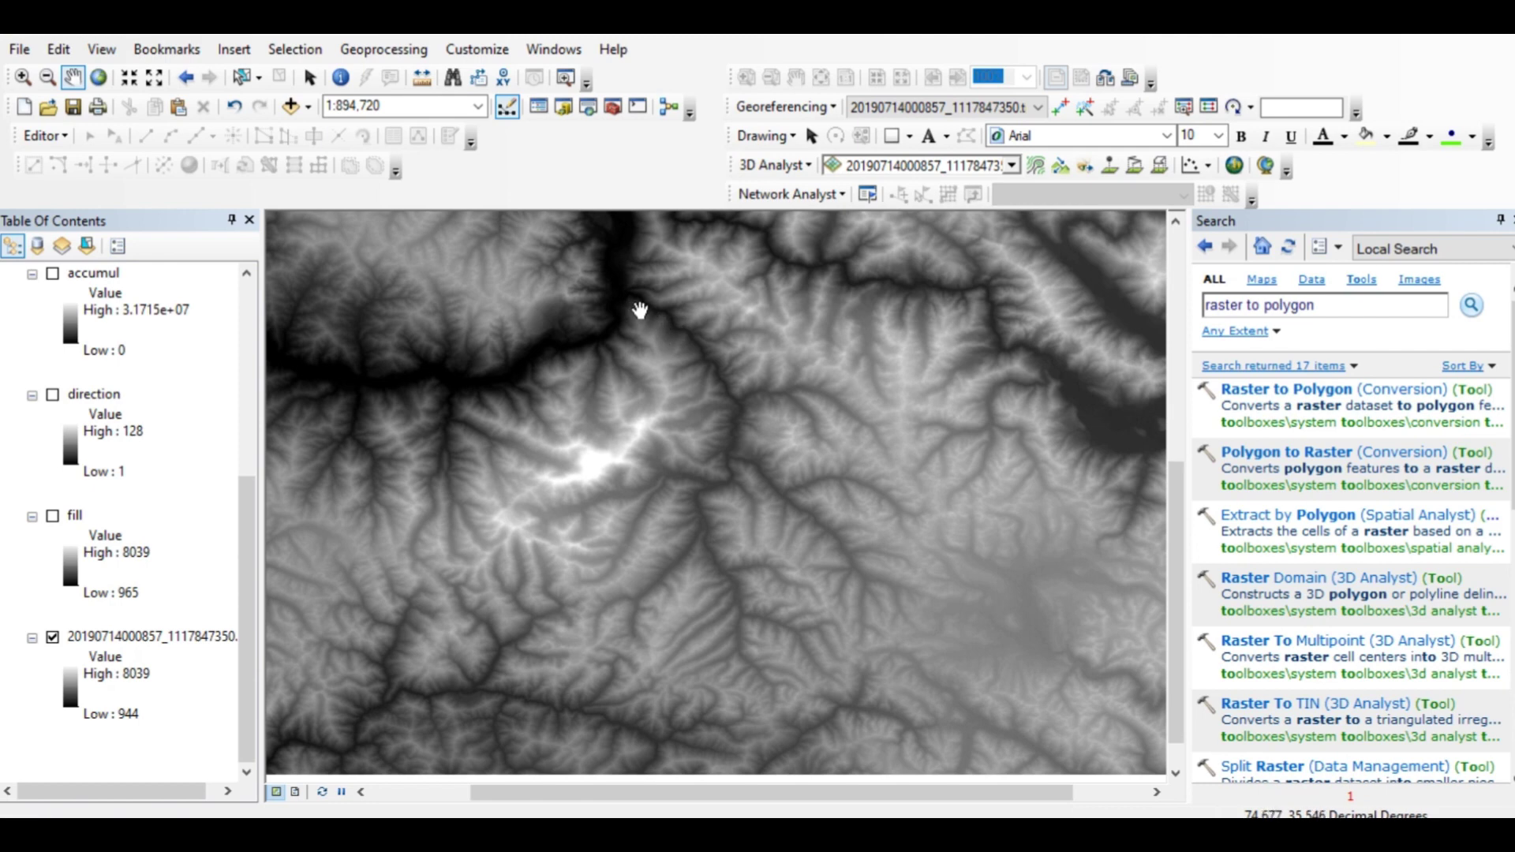
Search for raster calculator and open the Spatial Analyst Raster Calculator tool
left_click_drag(1327, 305, 1173, 331)
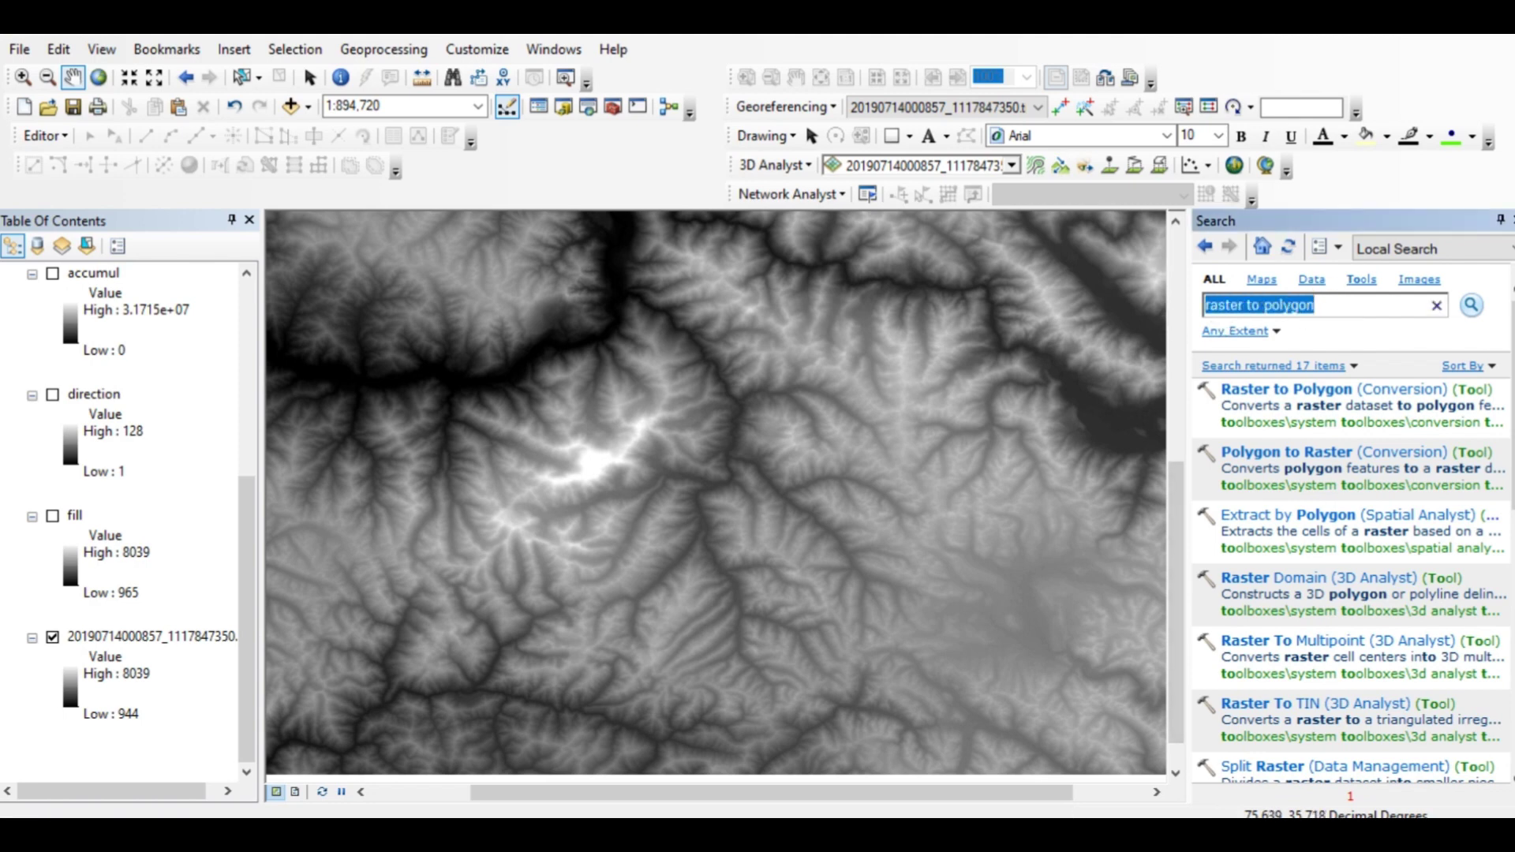
type("ra")
key("BackSpace")
key("BackSpace")
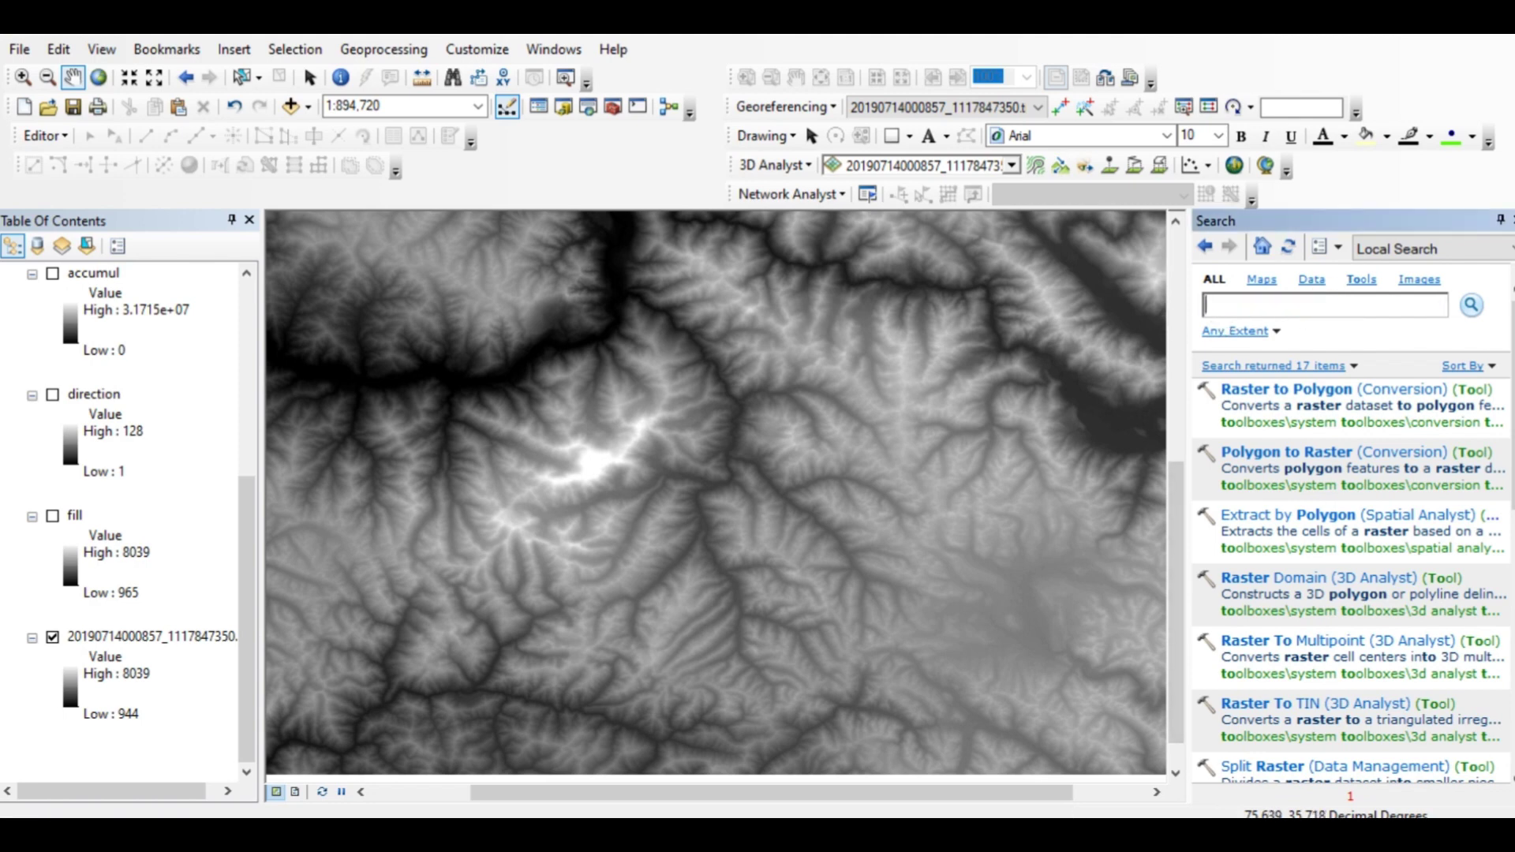
type("raster calculator")
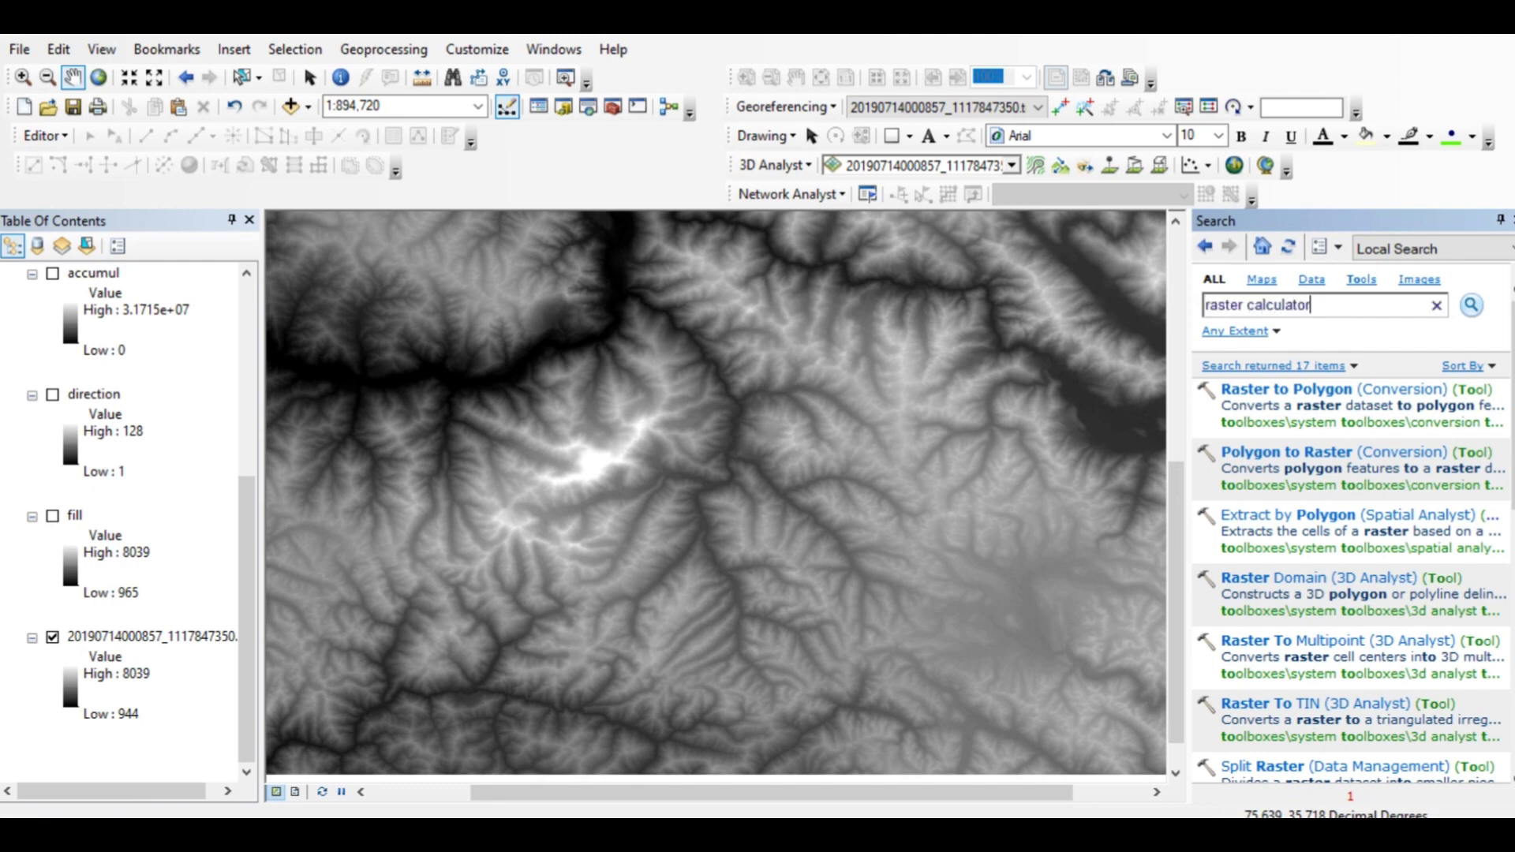
key("Return")
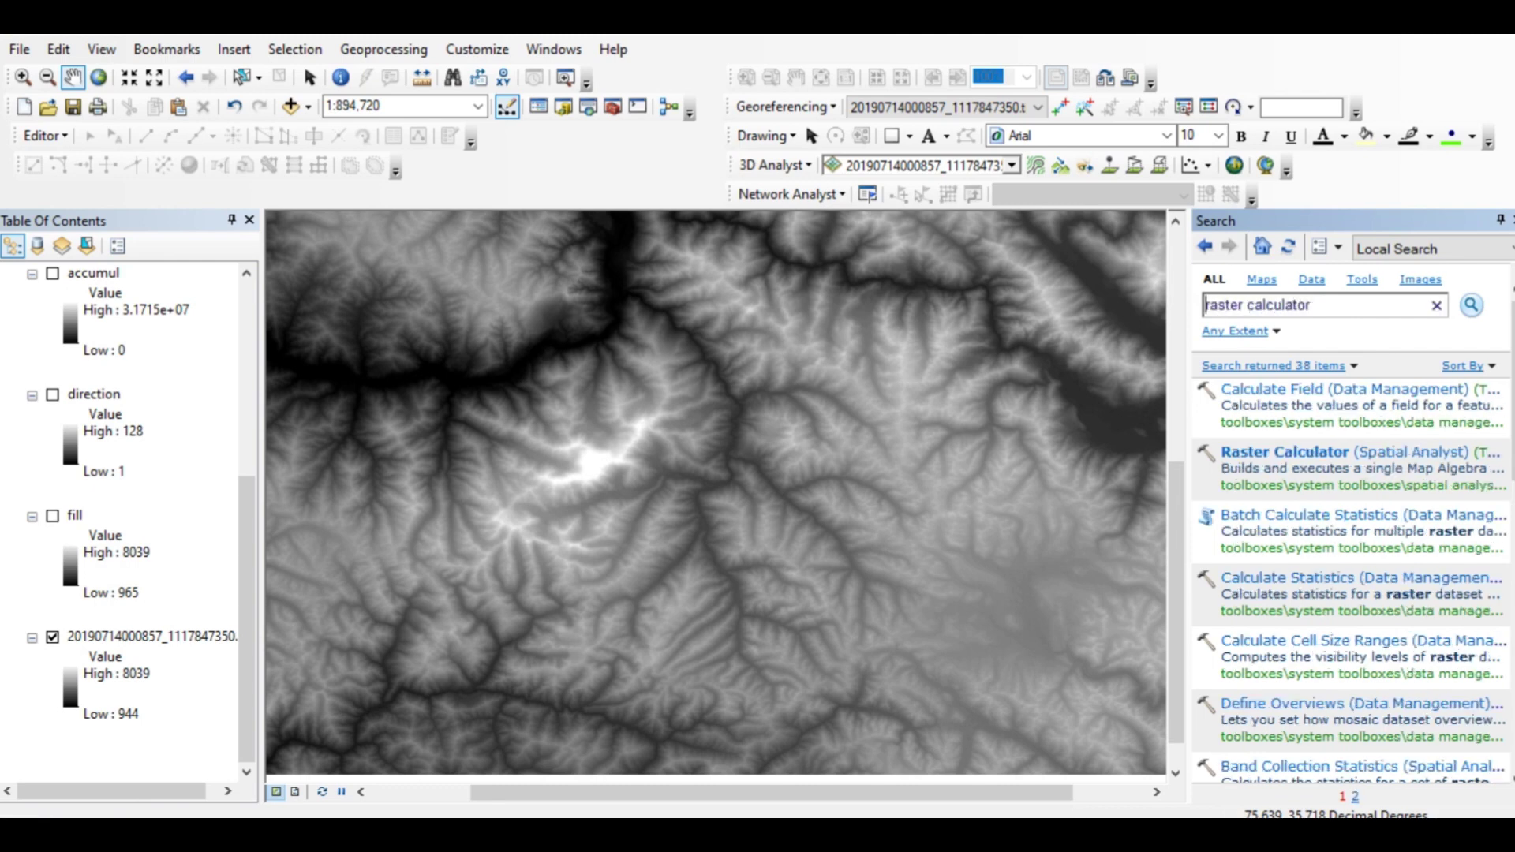
left_click(1308, 455)
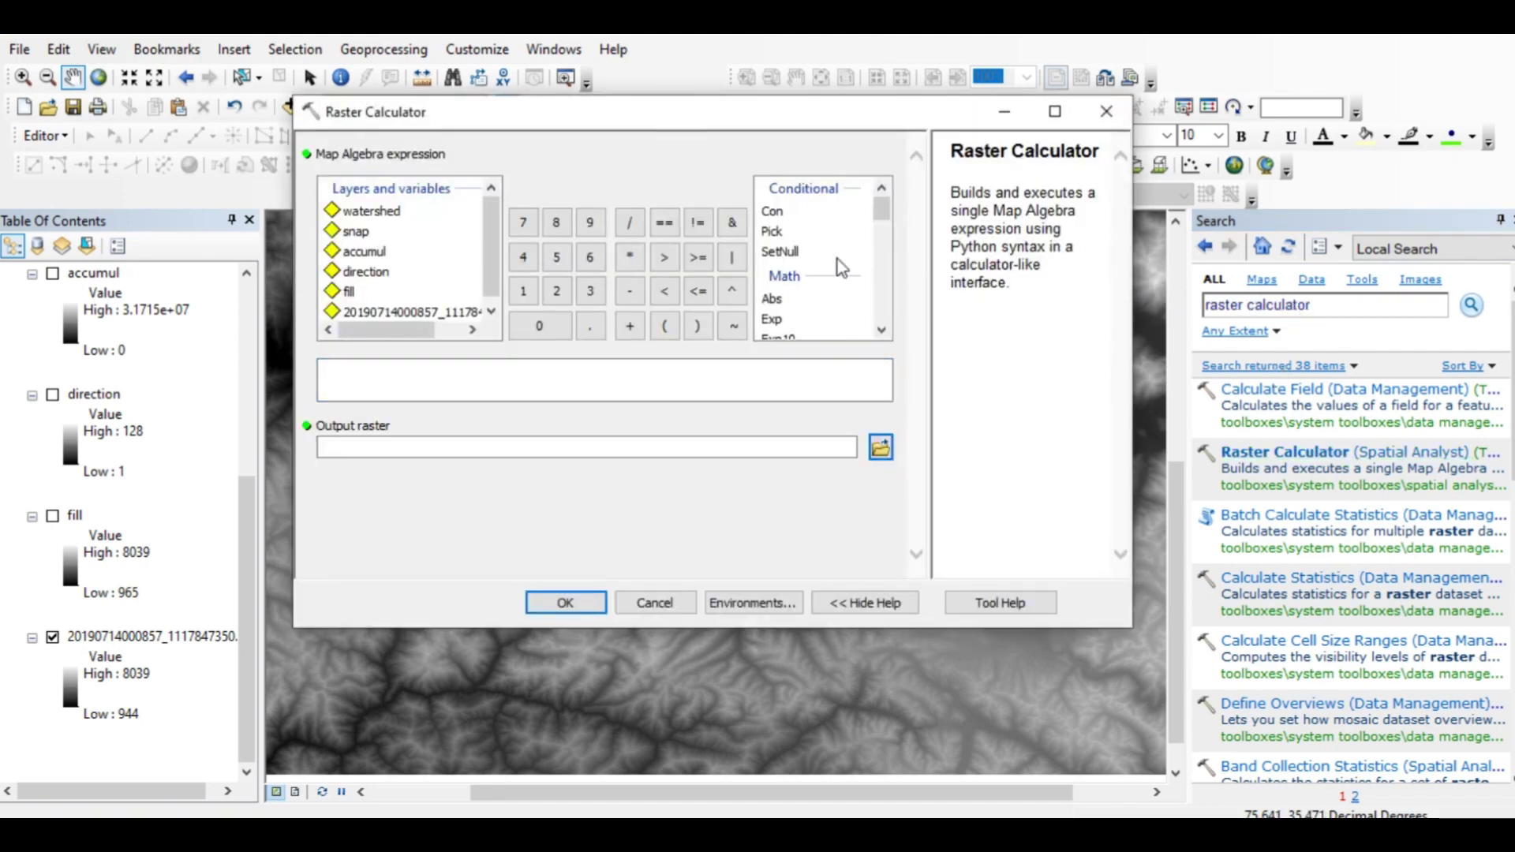
Build the map algebra expression "accumul" > 10000 in Raster Calculator
left_click_drag(487, 255, 490, 262)
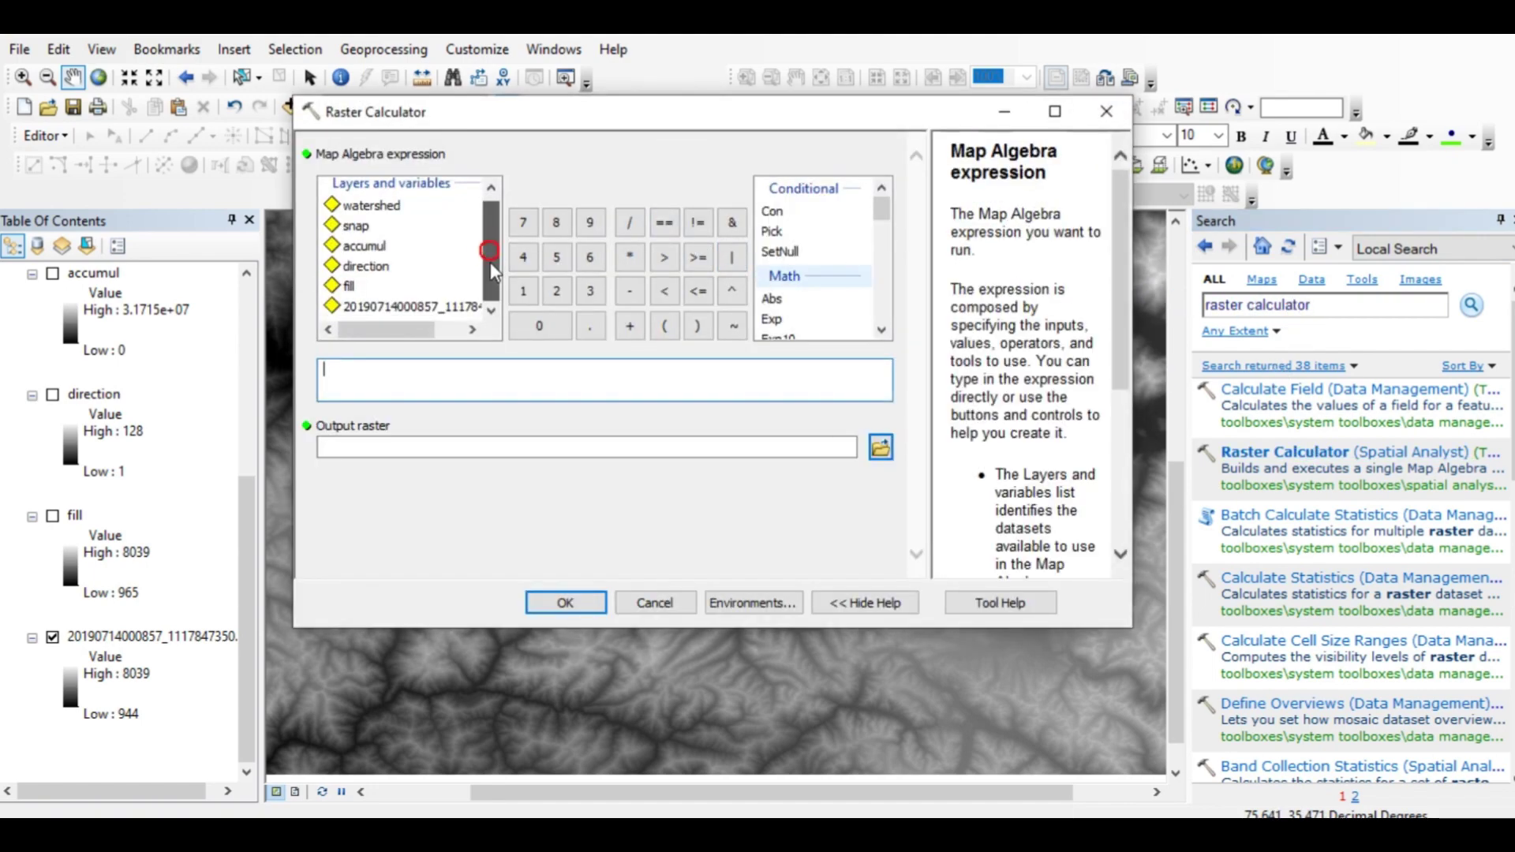
double_click(377, 248)
left_click(667, 259)
type("10000")
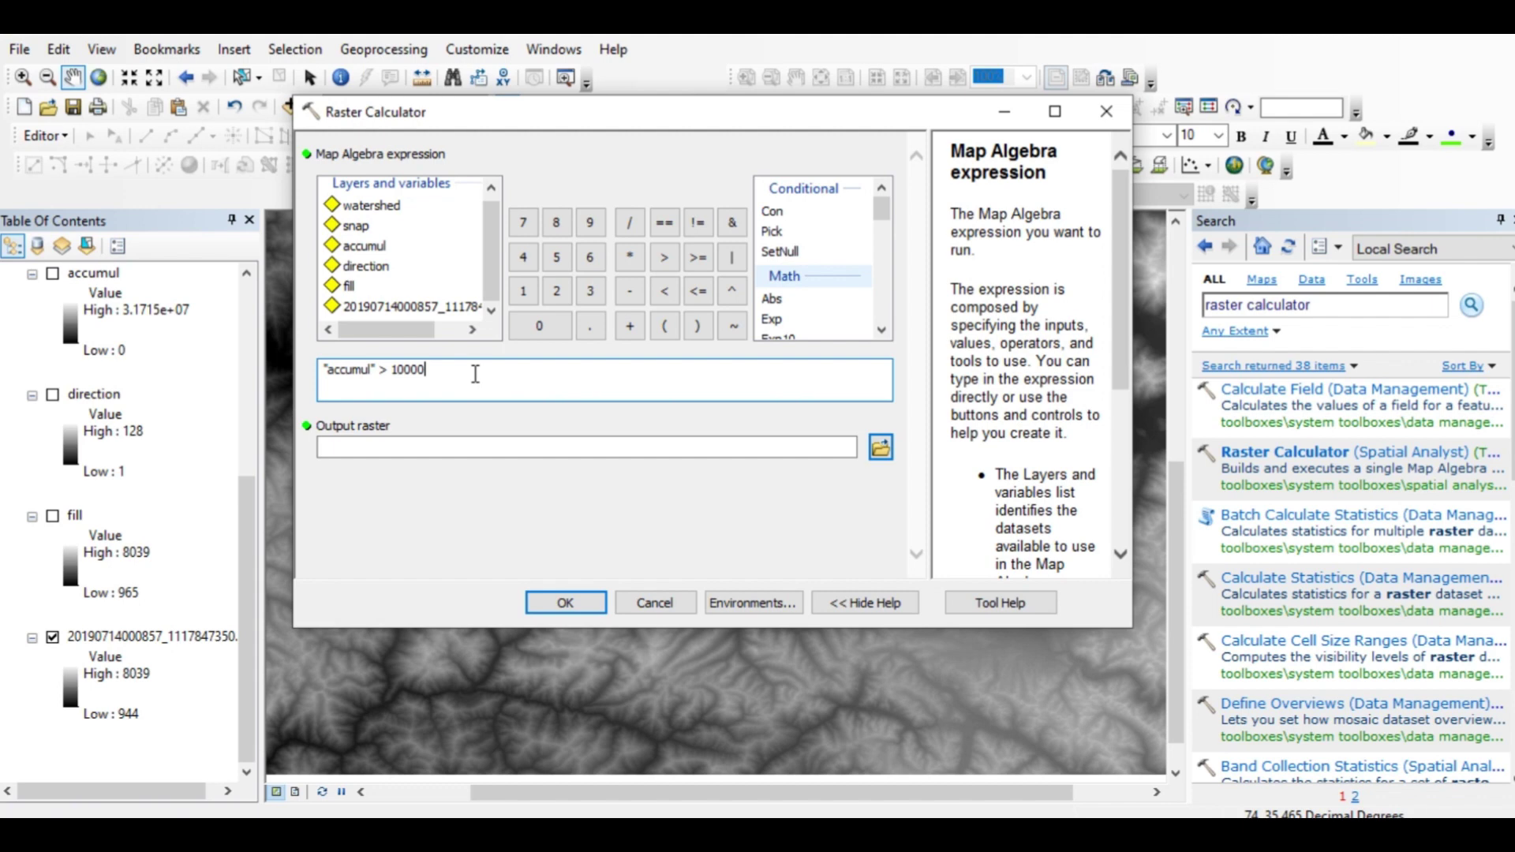
Create a folder named stream network 1 inside the hydrology folder for the output raster, and open it
left_click(881, 448)
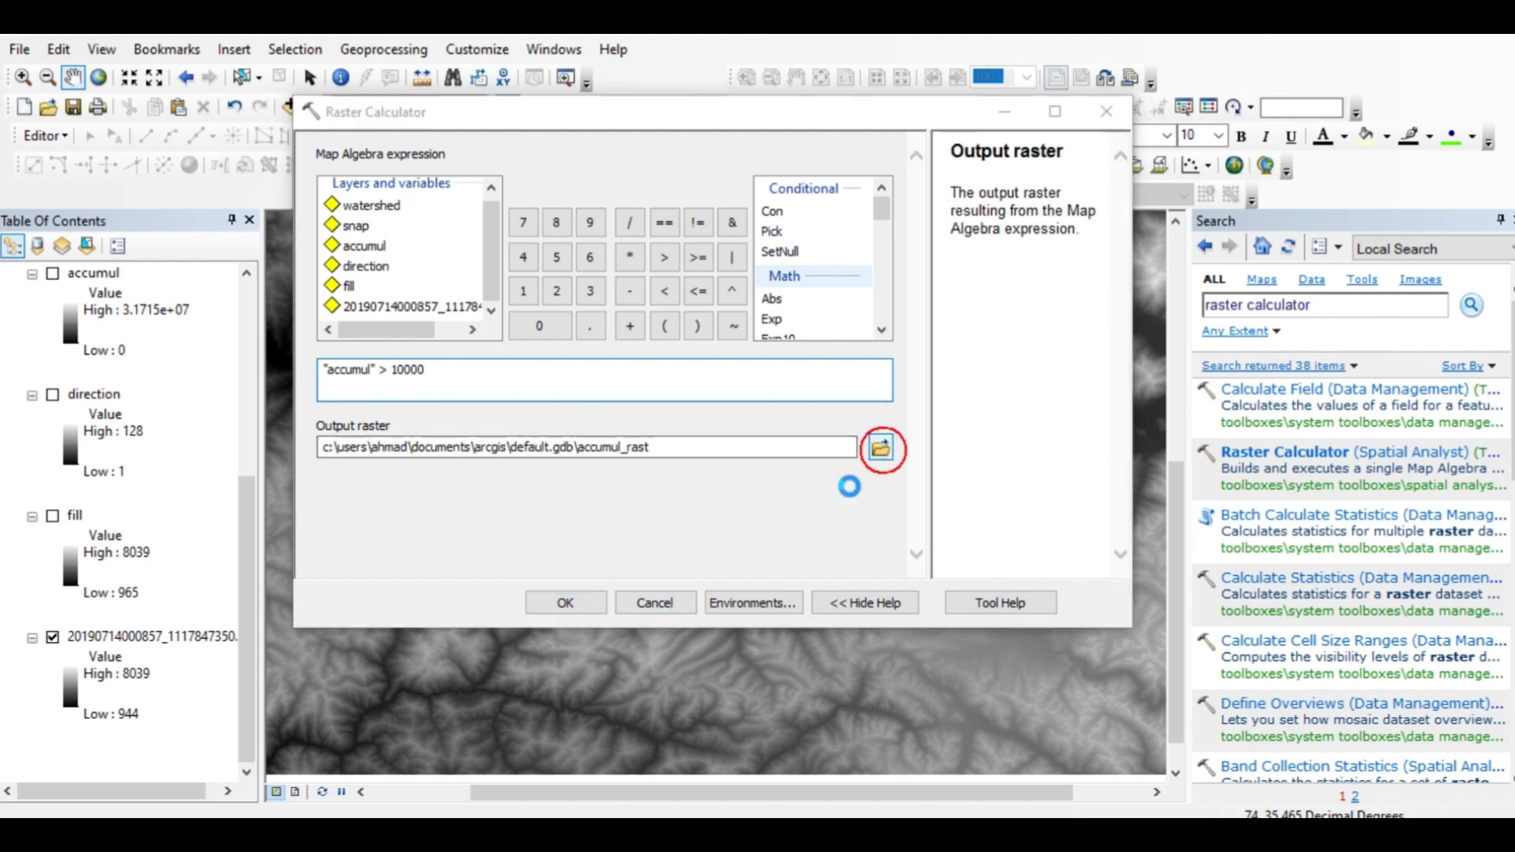
left_click(744, 227)
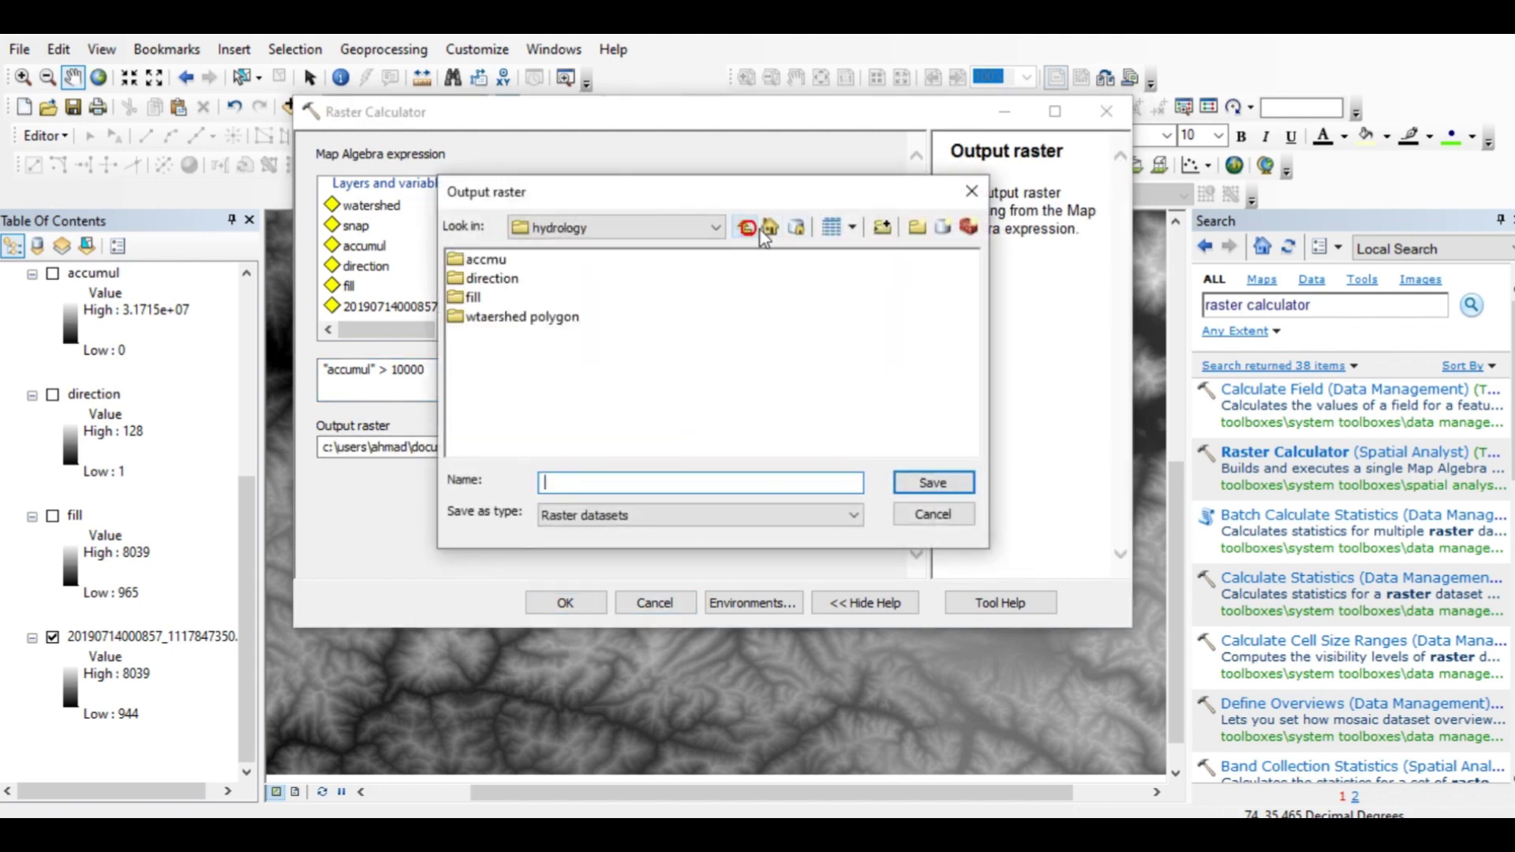
left_click(916, 228)
type("st")
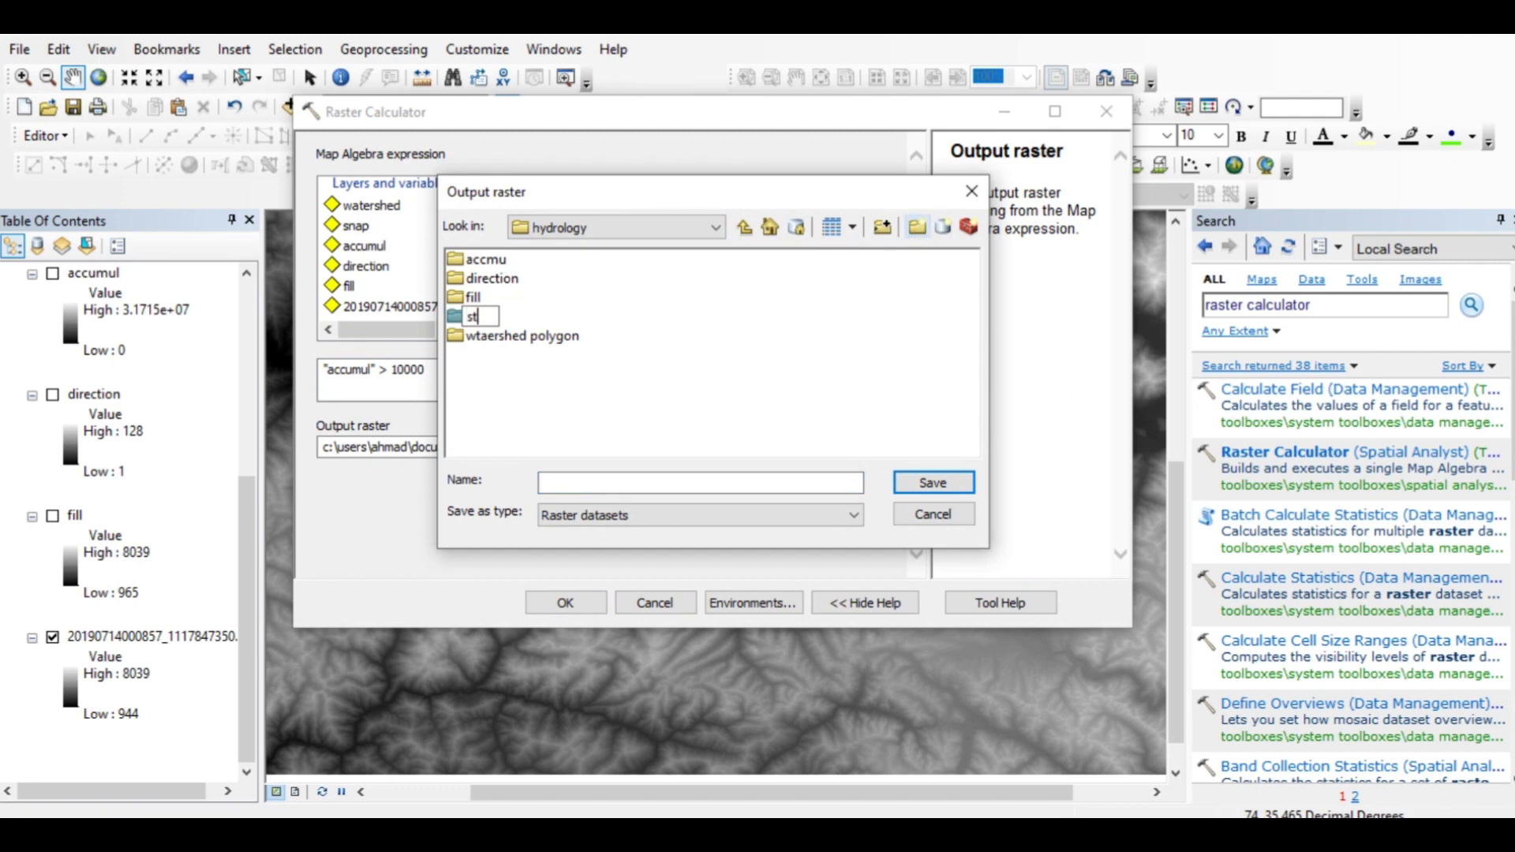
type("ream network 1")
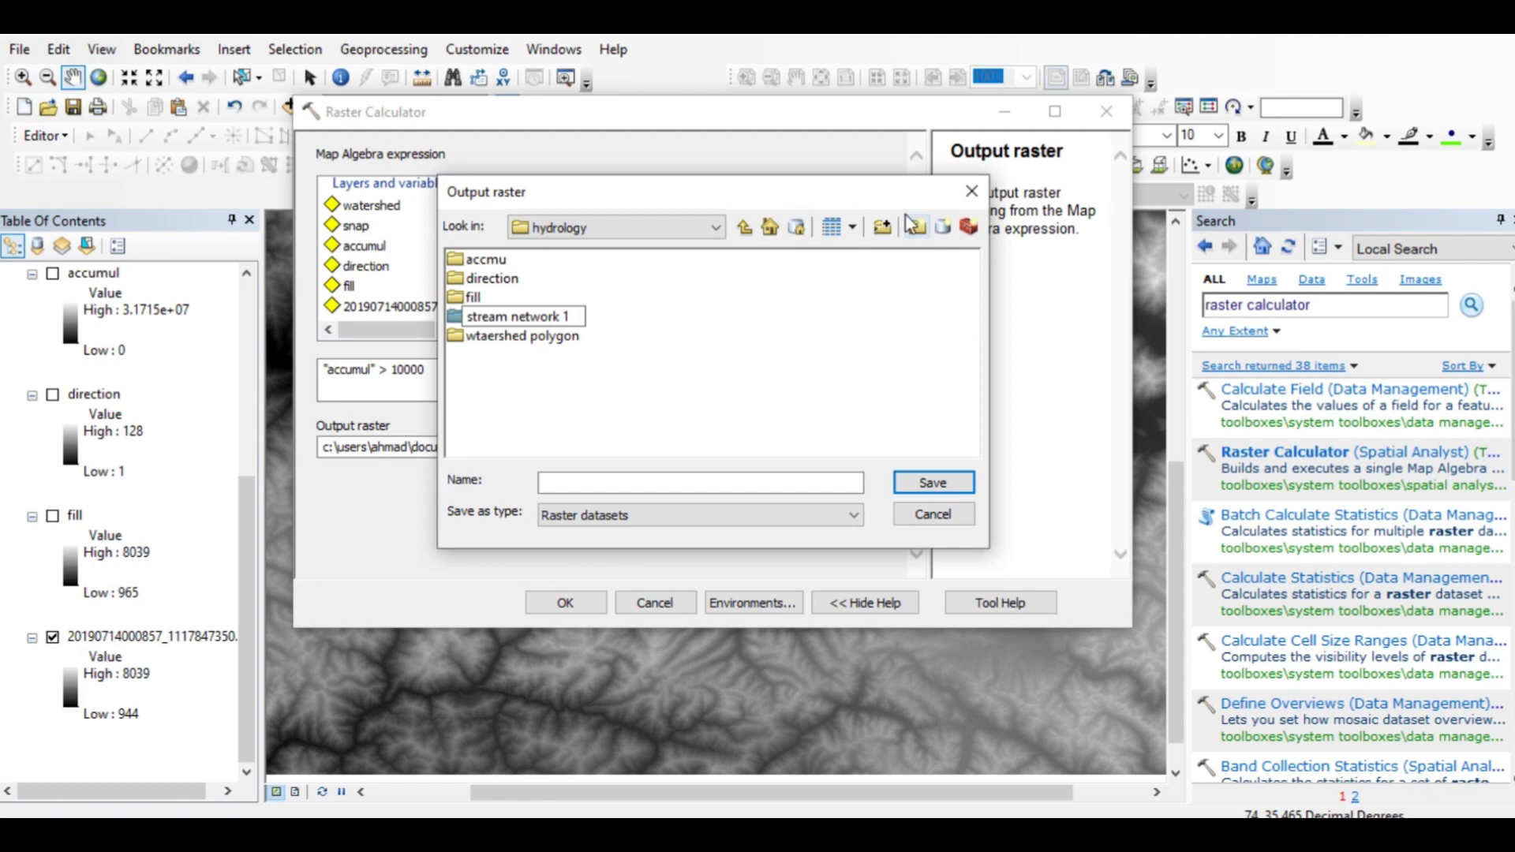
left_click(771, 344)
double_click(557, 316)
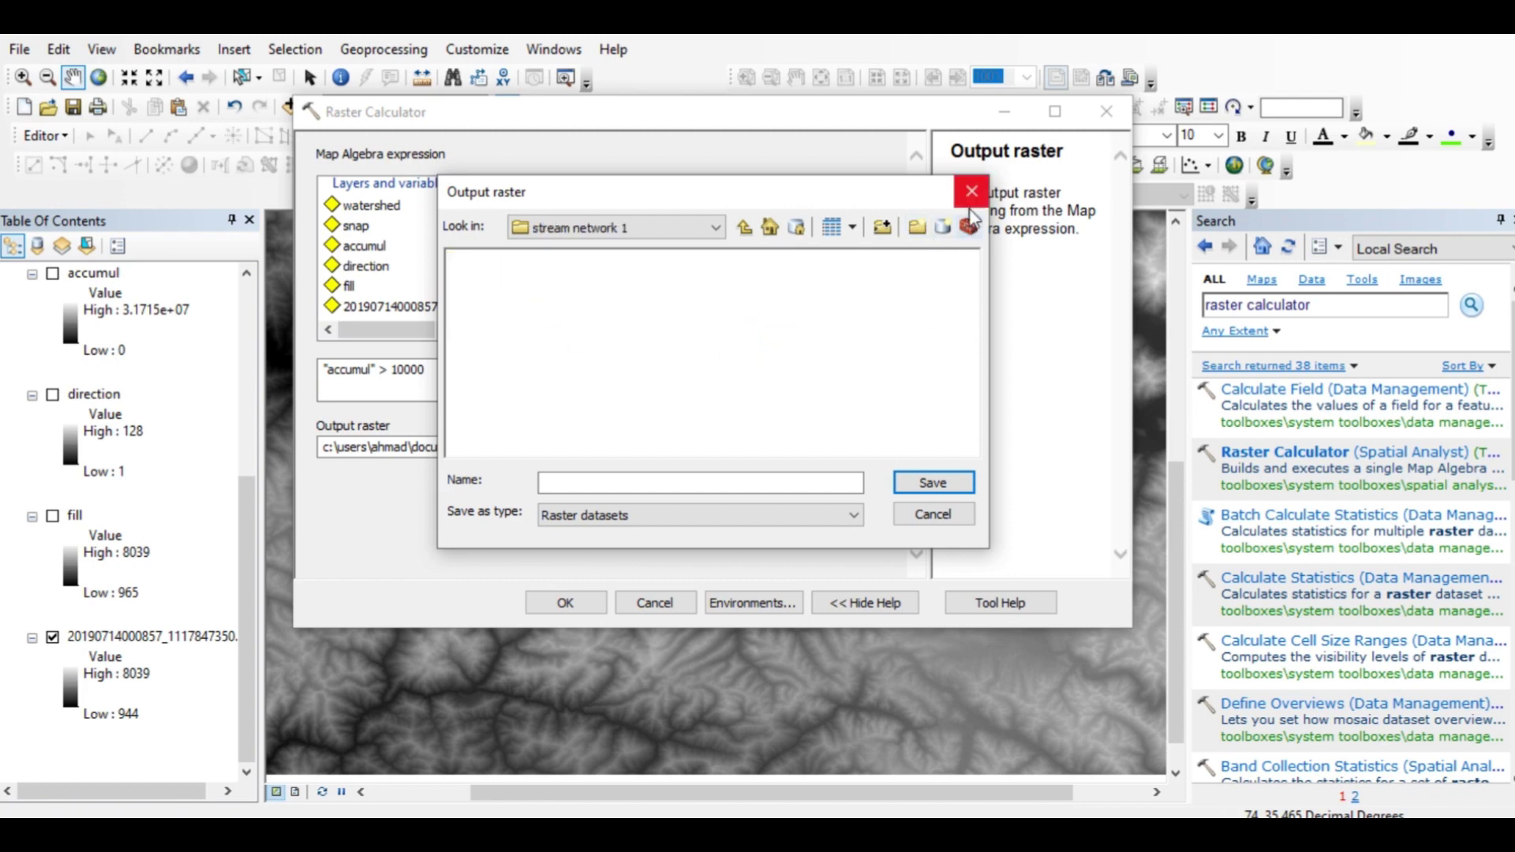
Name the output raster stream 1 and try to run the accumulation threshold calculation
left_click(781, 485)
left_click(779, 487)
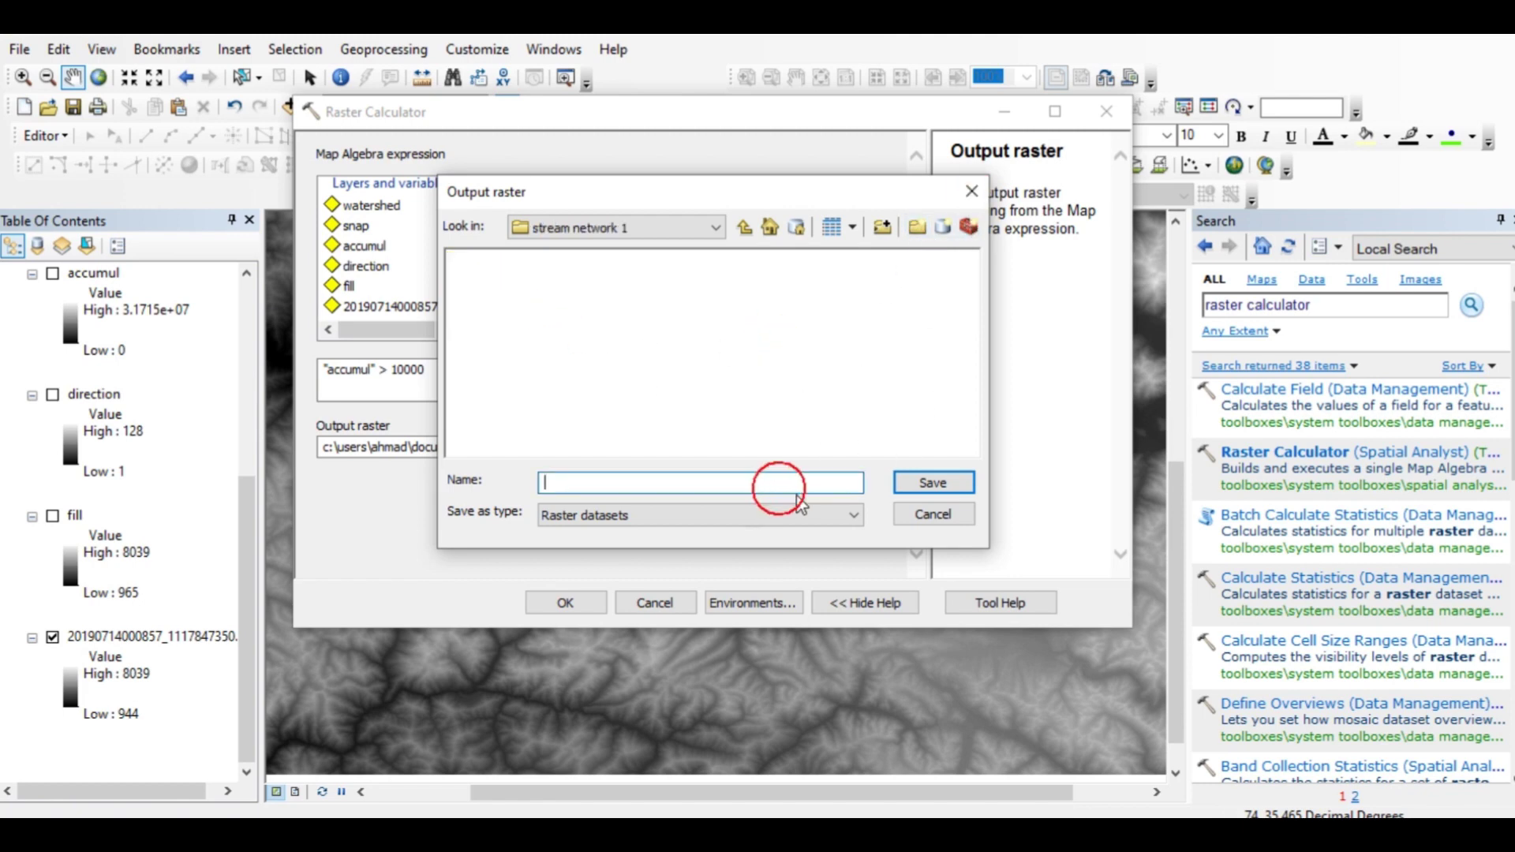
type("stream 1")
left_click(915, 487)
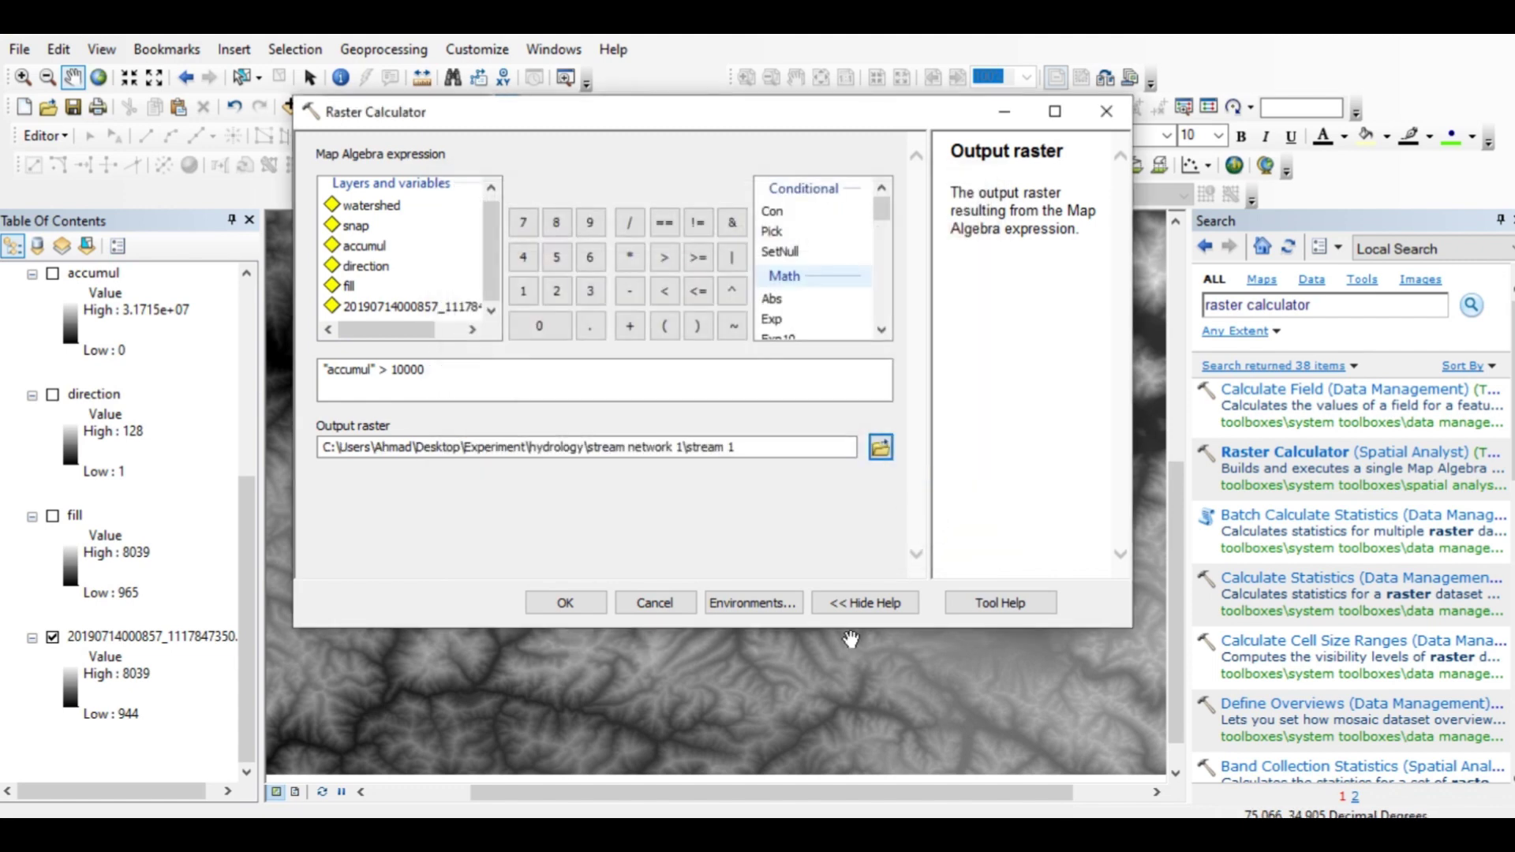
left_click(565, 604)
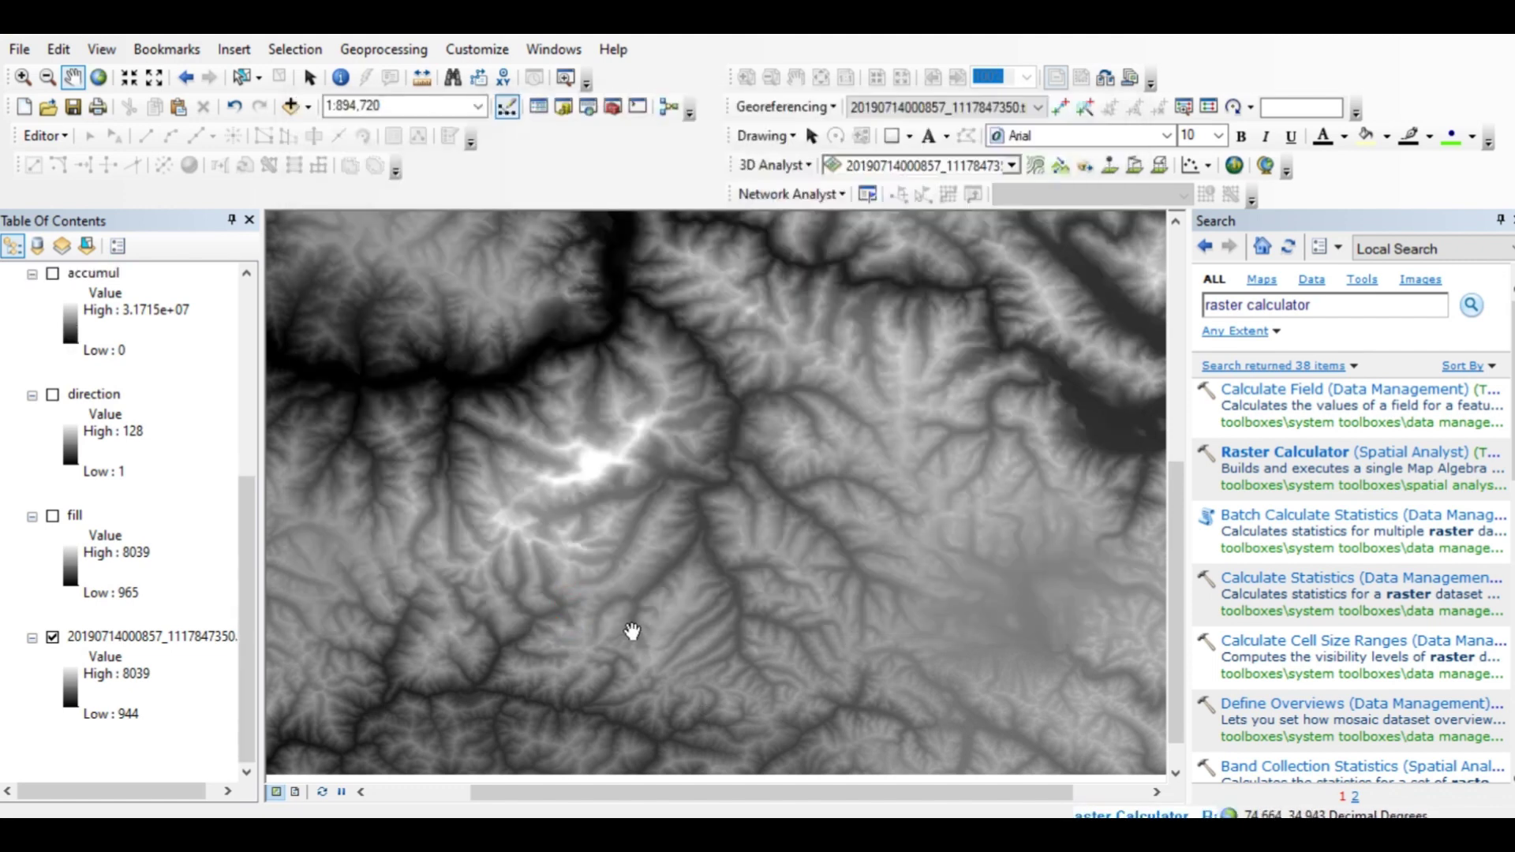
Reopen Raster Calculator and build the map algebra expression "accumul" > 20000
scroll(644, 582, "up", 4)
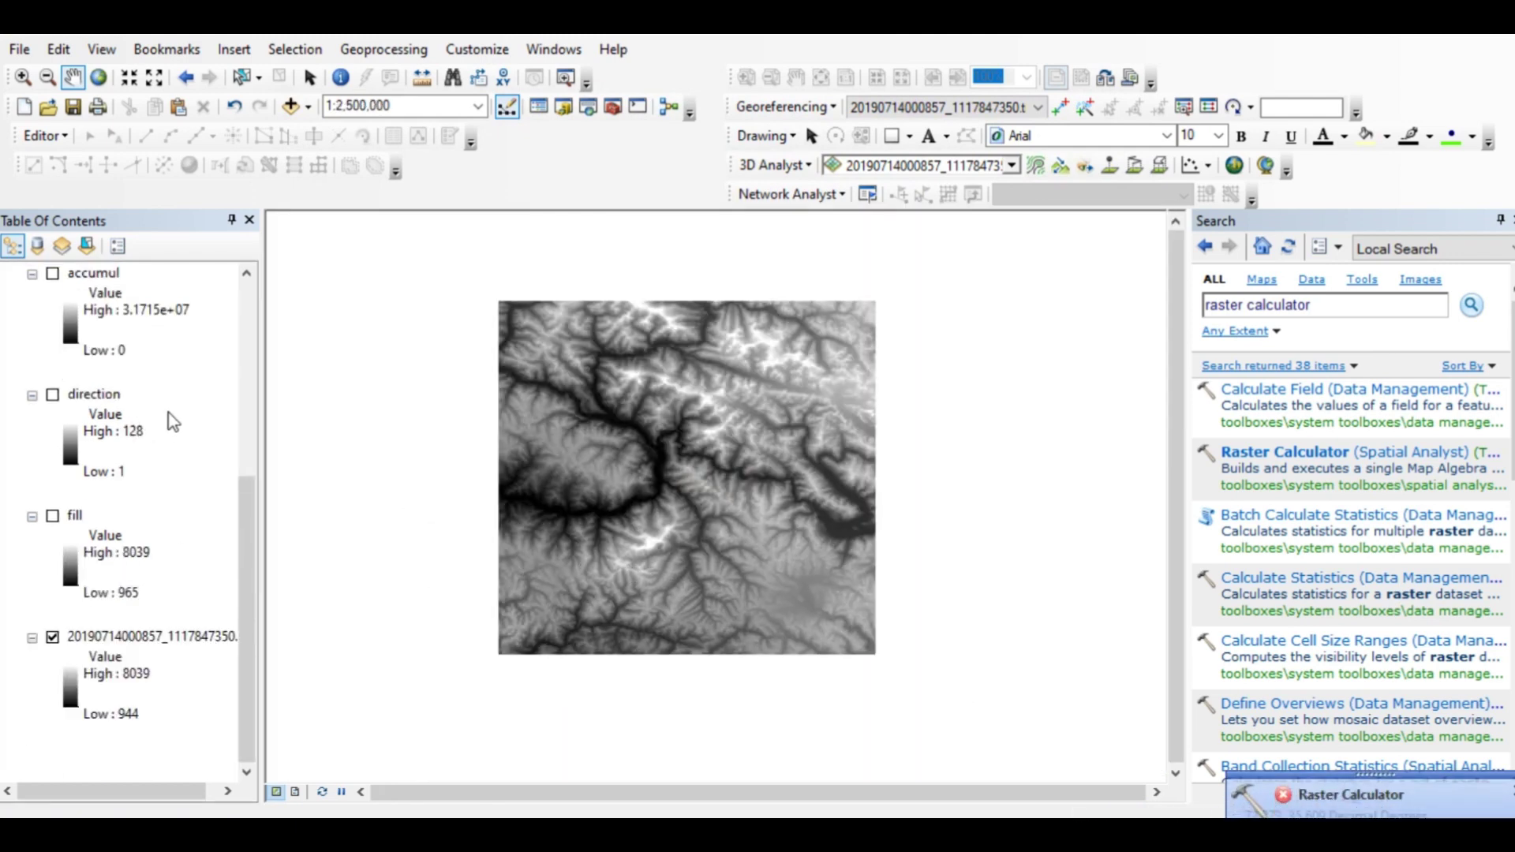
scroll(242, 515, "up", 5)
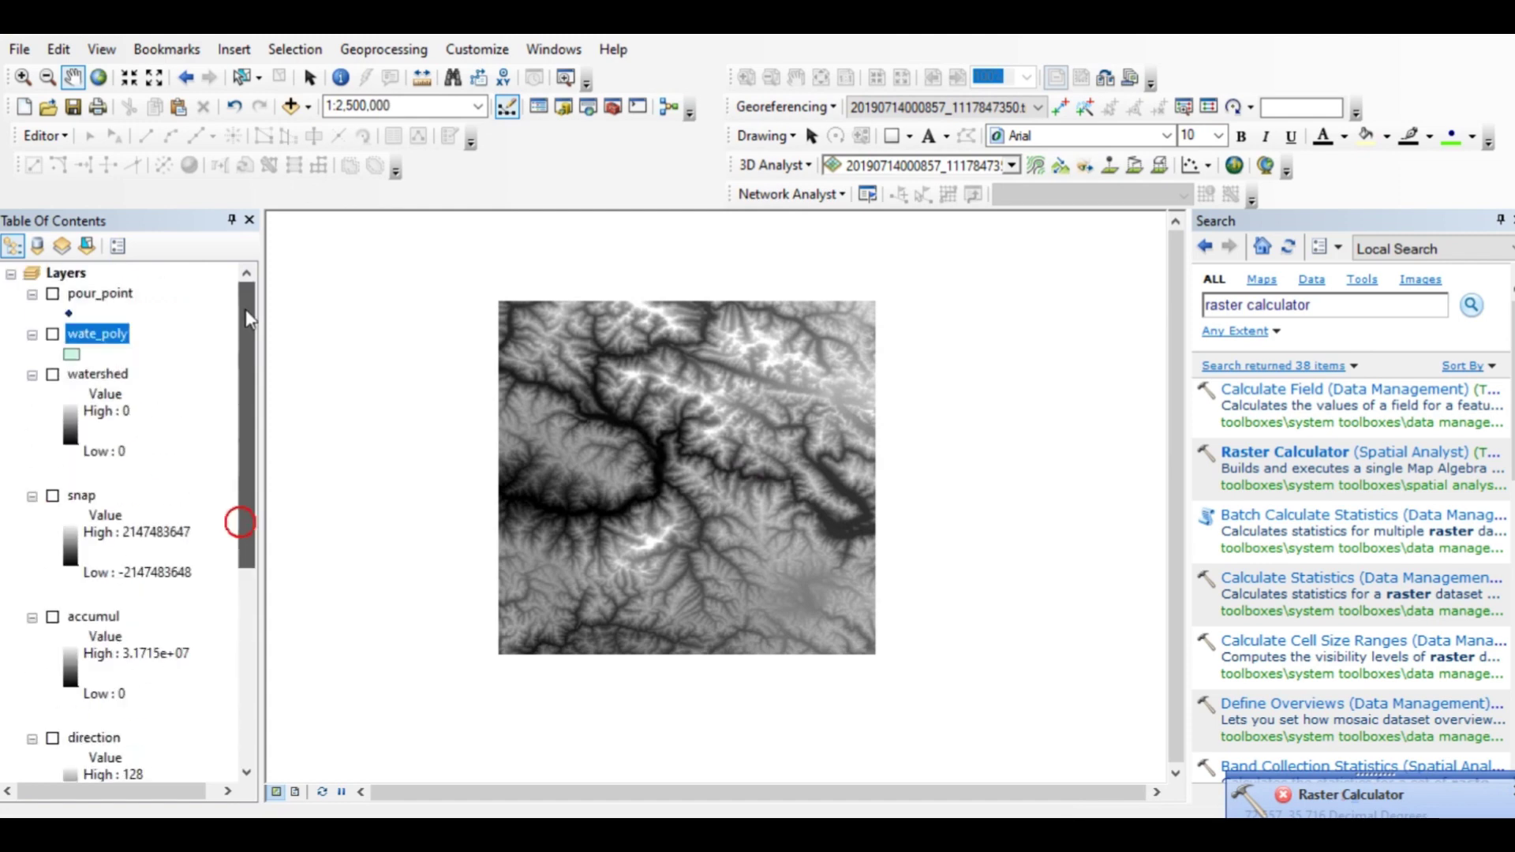
left_click(1275, 452)
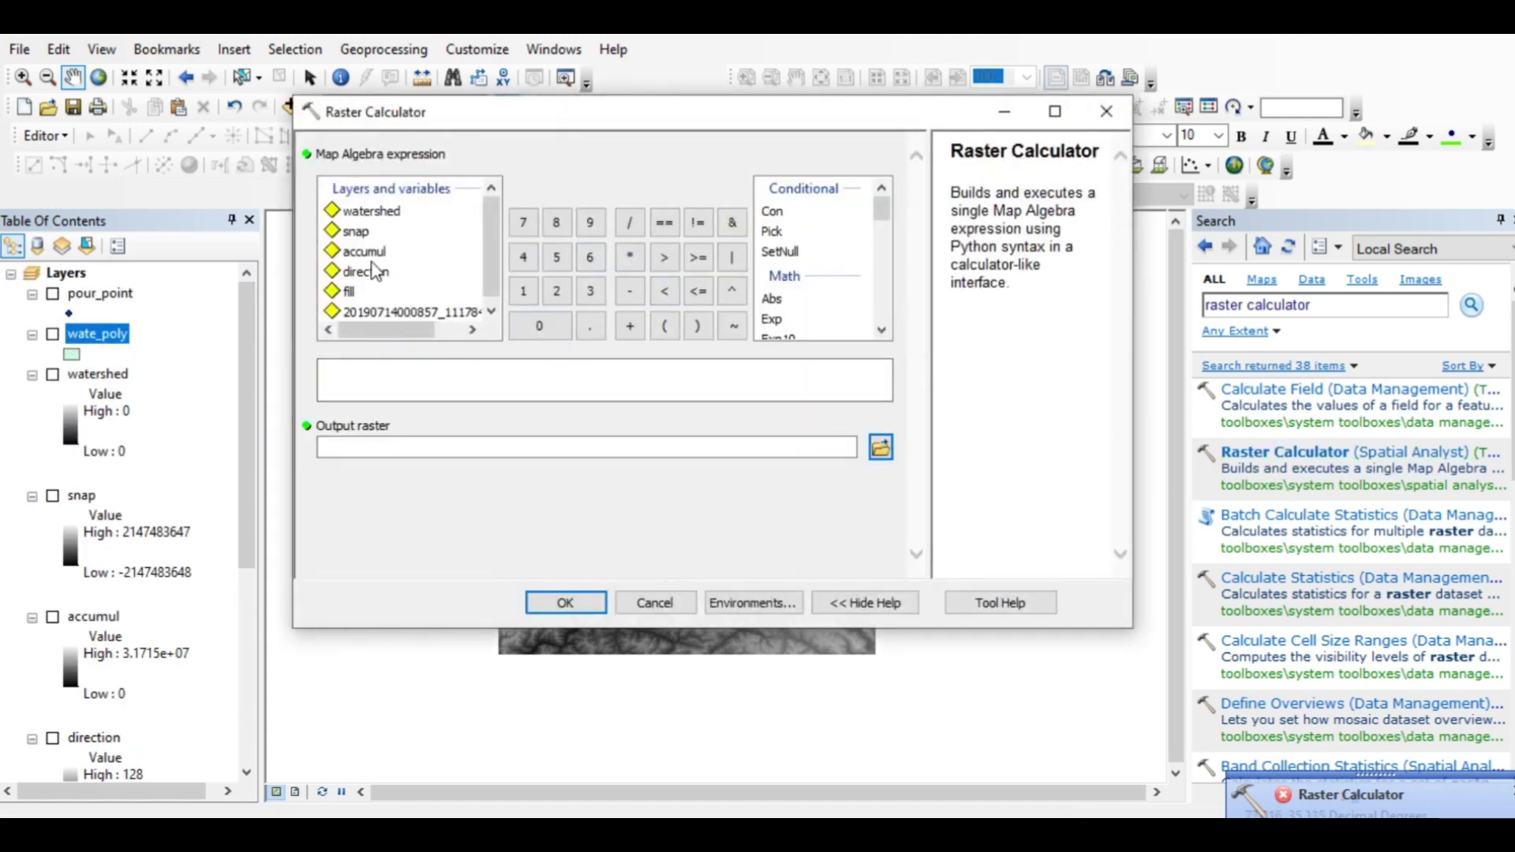
left_click(369, 253)
double_click(370, 252)
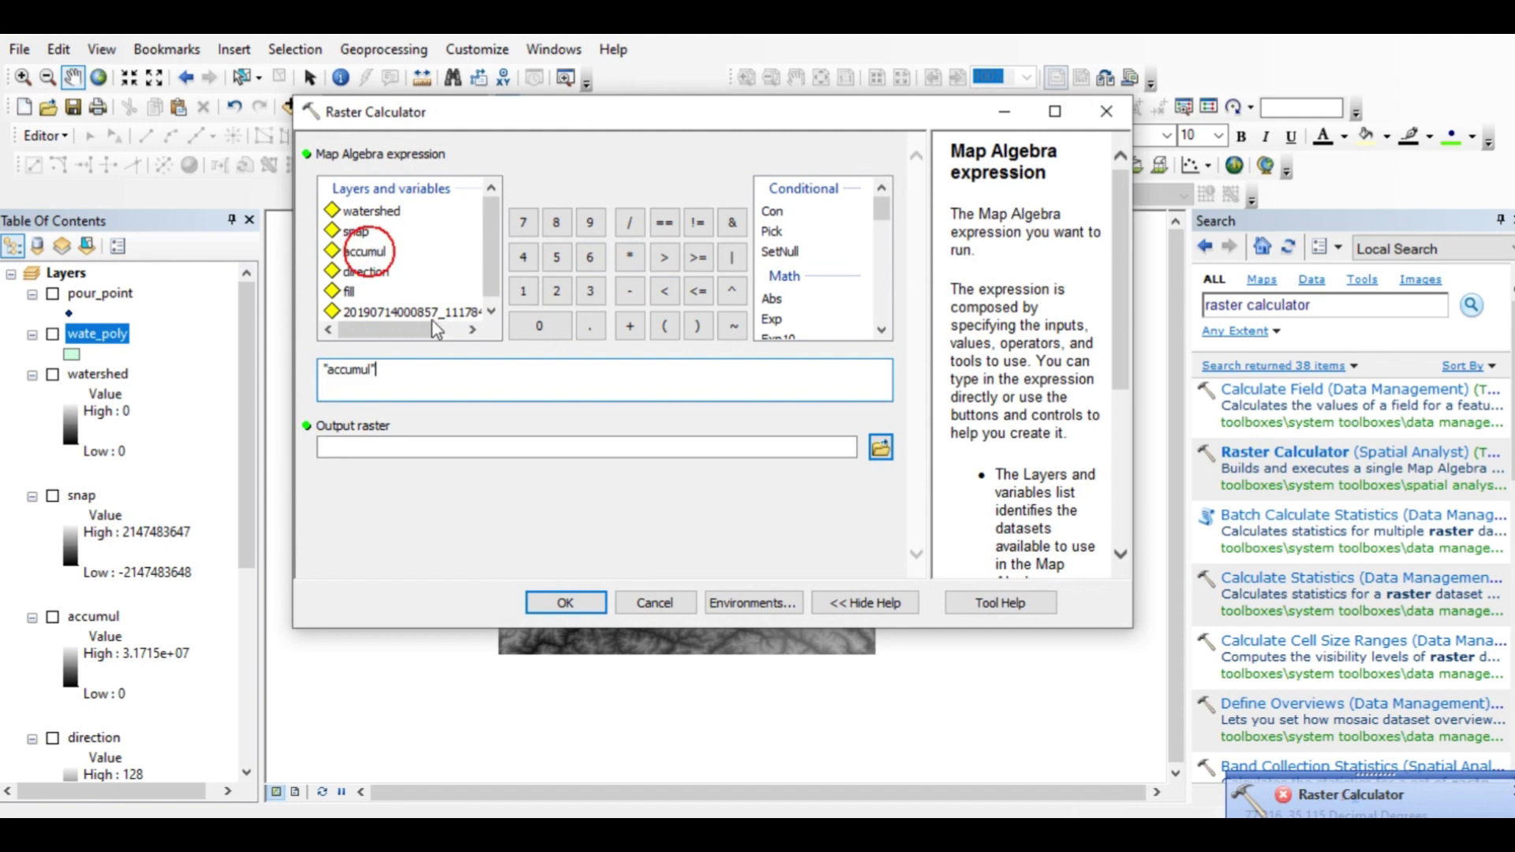
left_click(665, 256)
type("20")
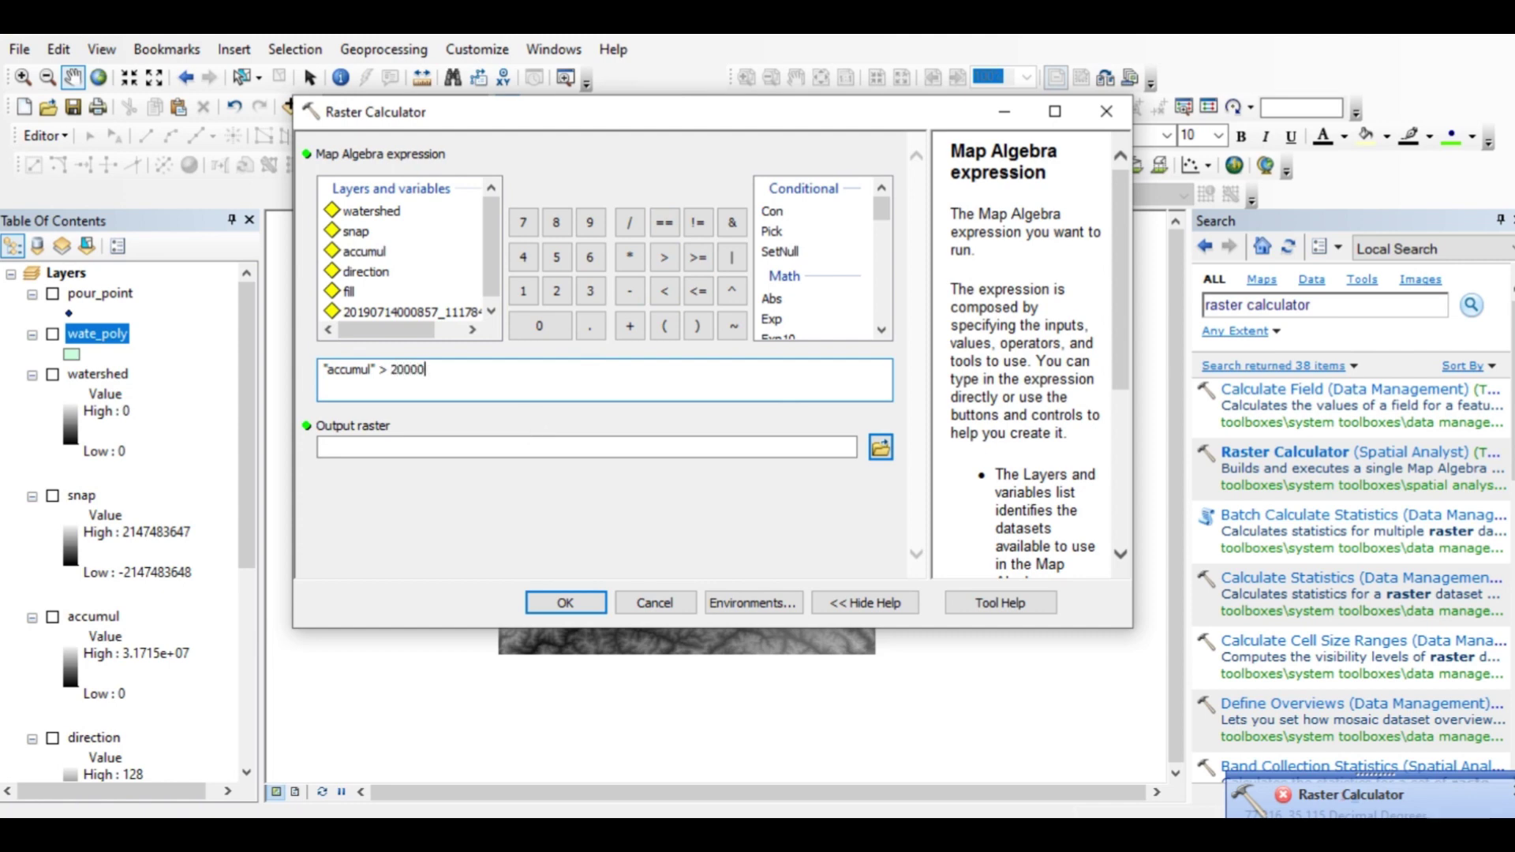
type("000")
Save the output raster as stream1 in the stream network 1 folder and run the calculation
left_click(881, 447)
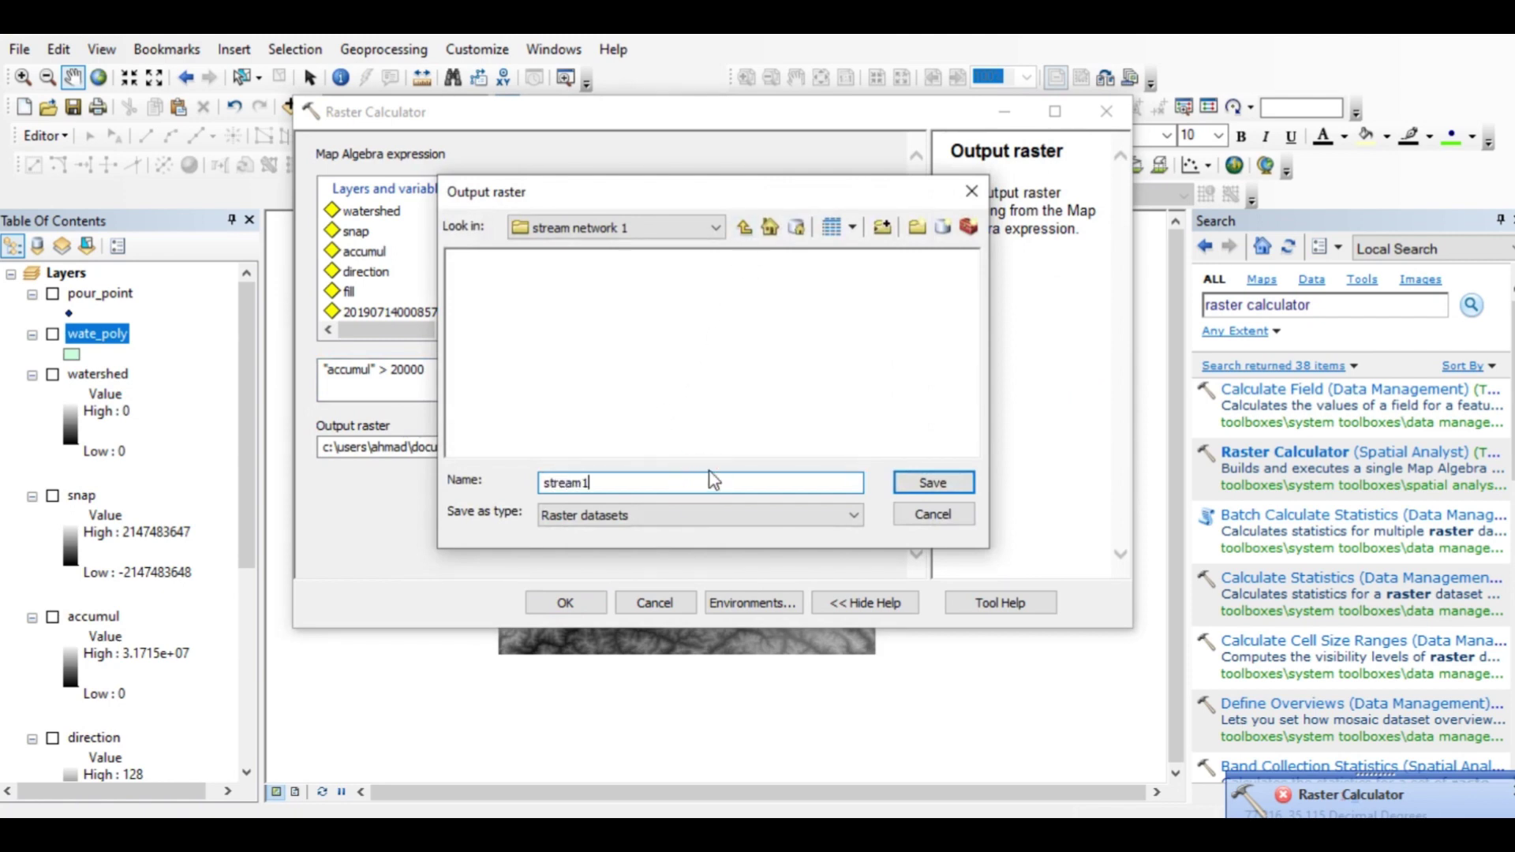
type("stream1")
left_click(932, 482)
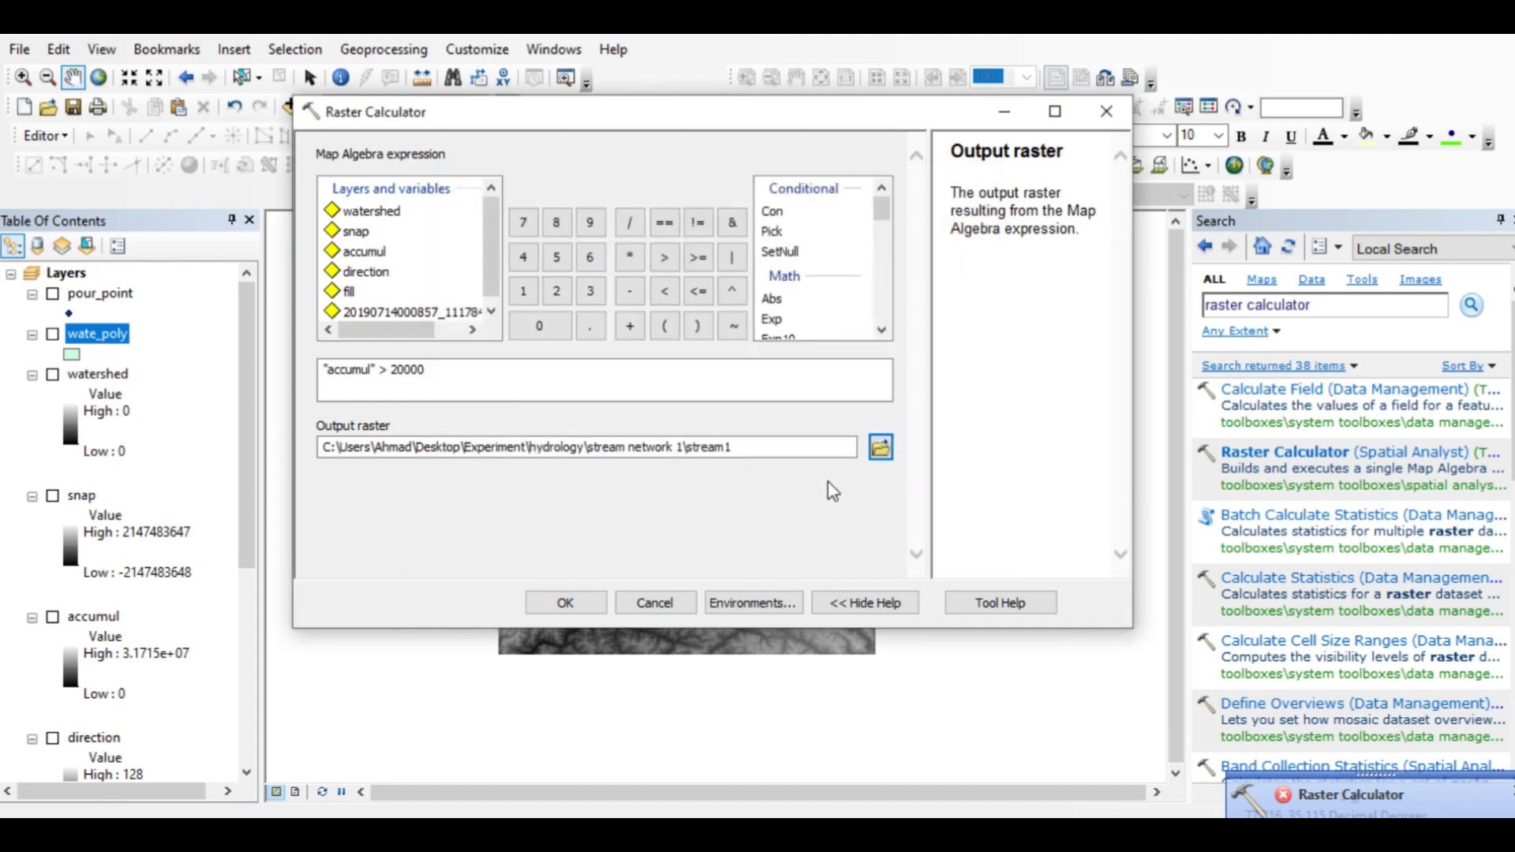
left_click(576, 603)
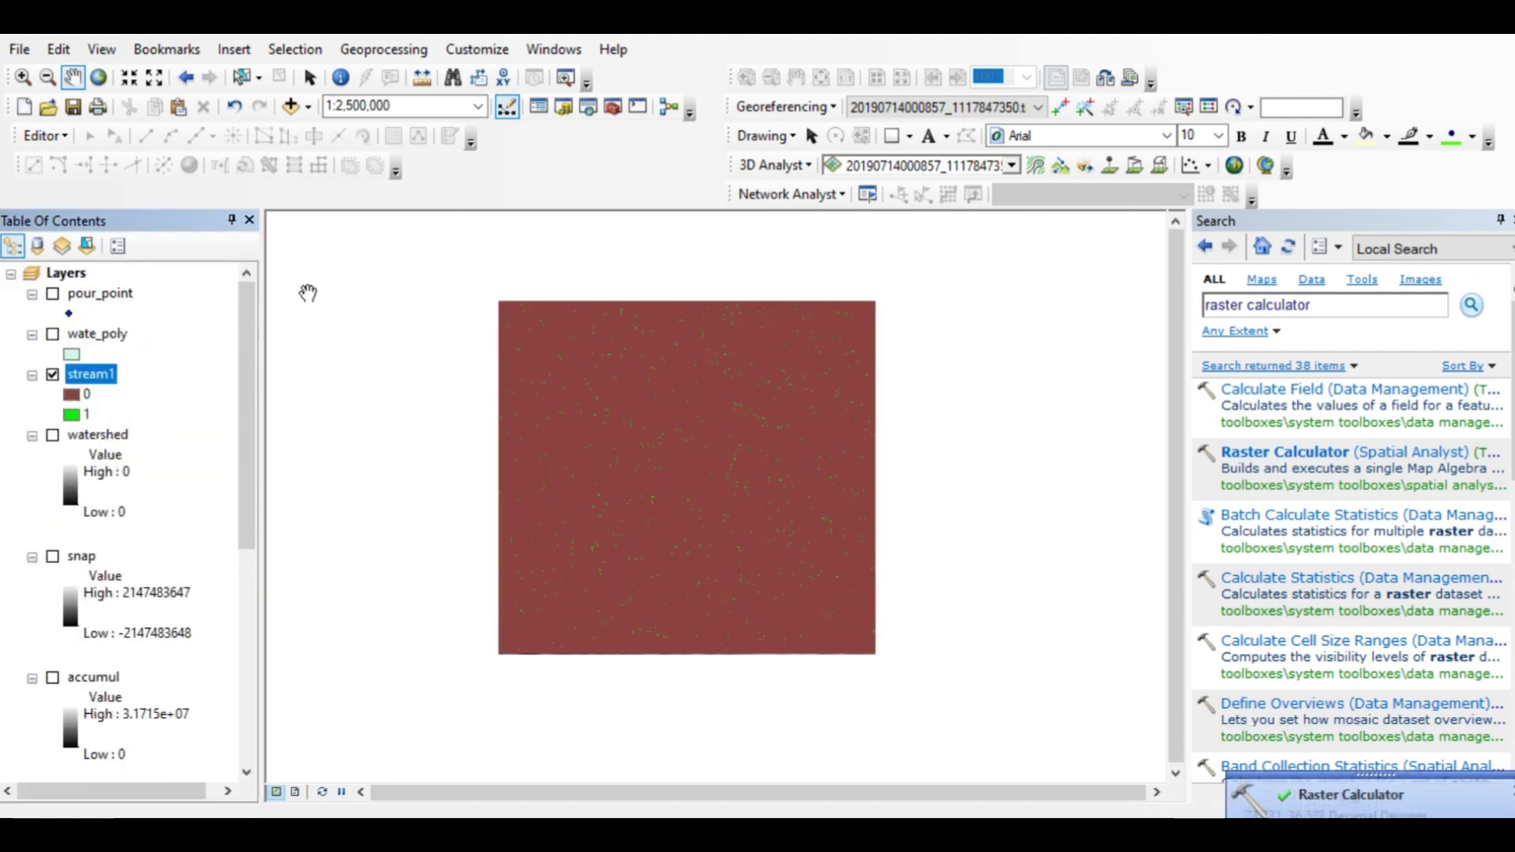
Search for raster to polyline and open the Raster to Polyline conversion tool
left_click(23, 77)
left_click_drag(523, 334, 683, 474)
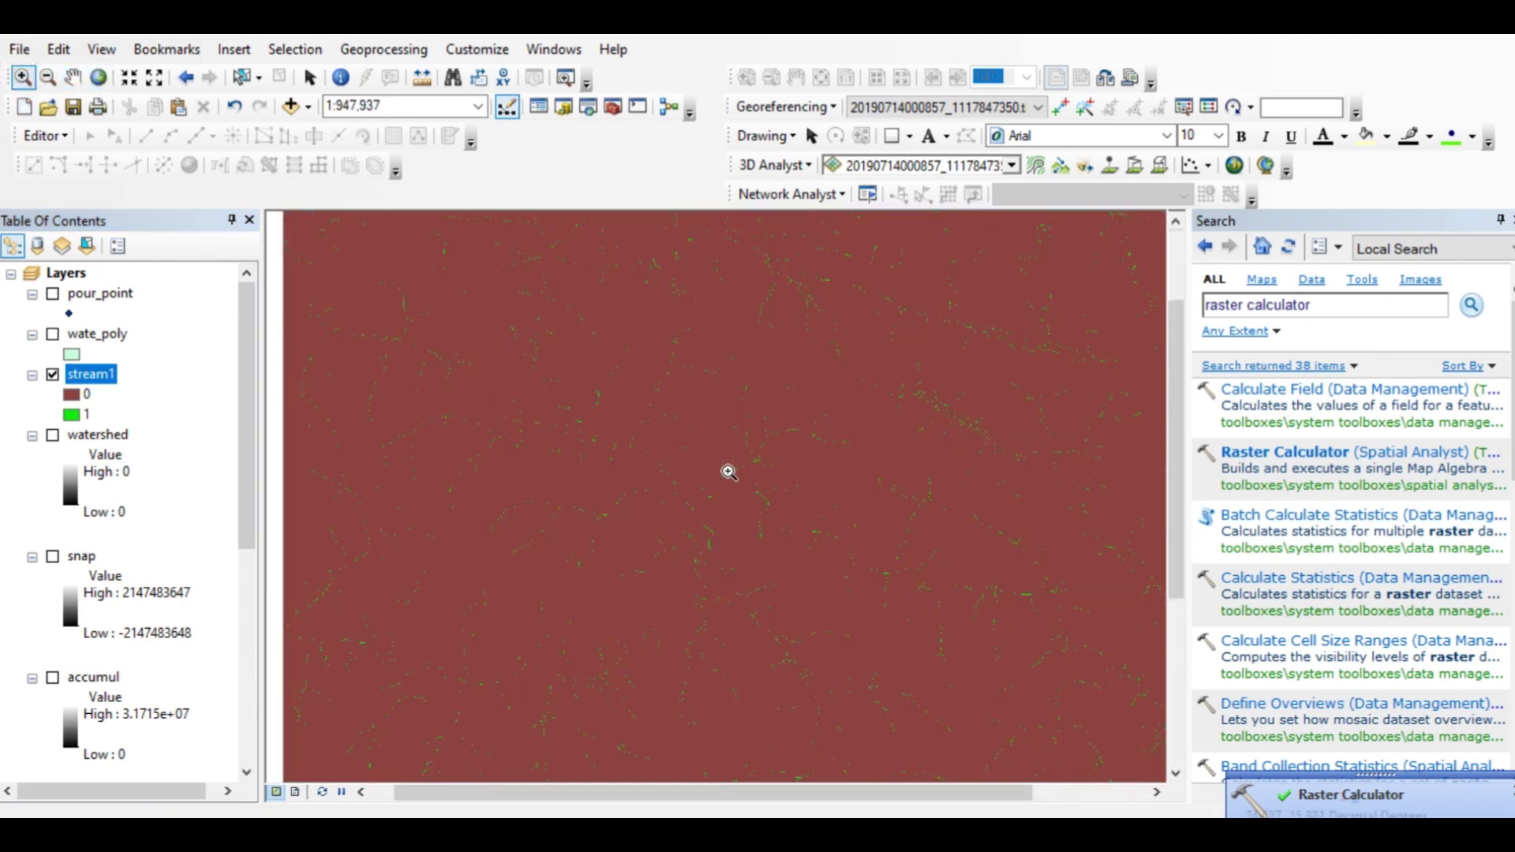
scroll(726, 474, "up", 3)
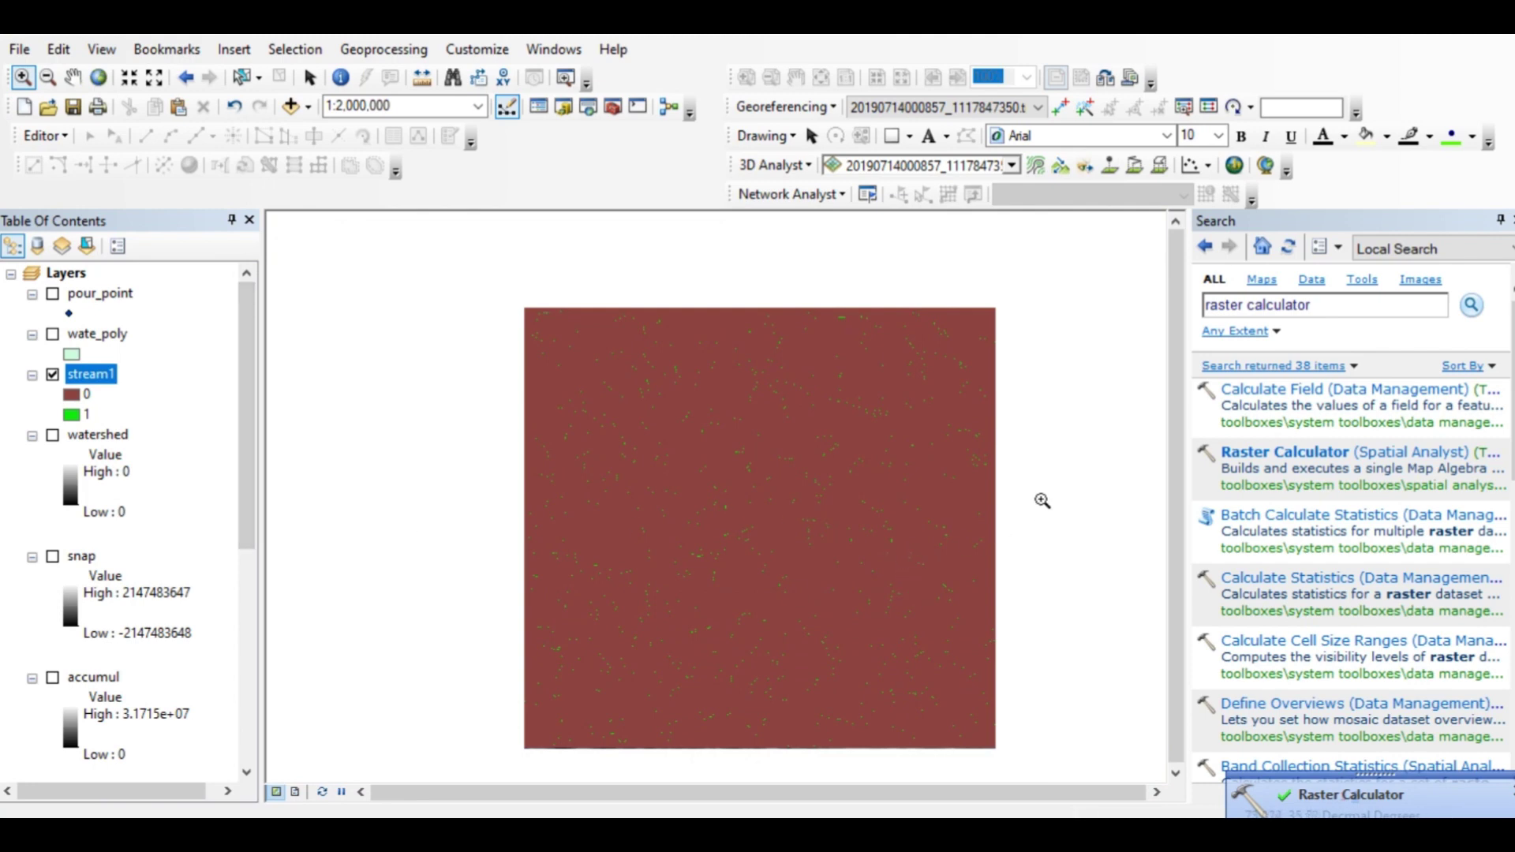
left_click(1325, 296)
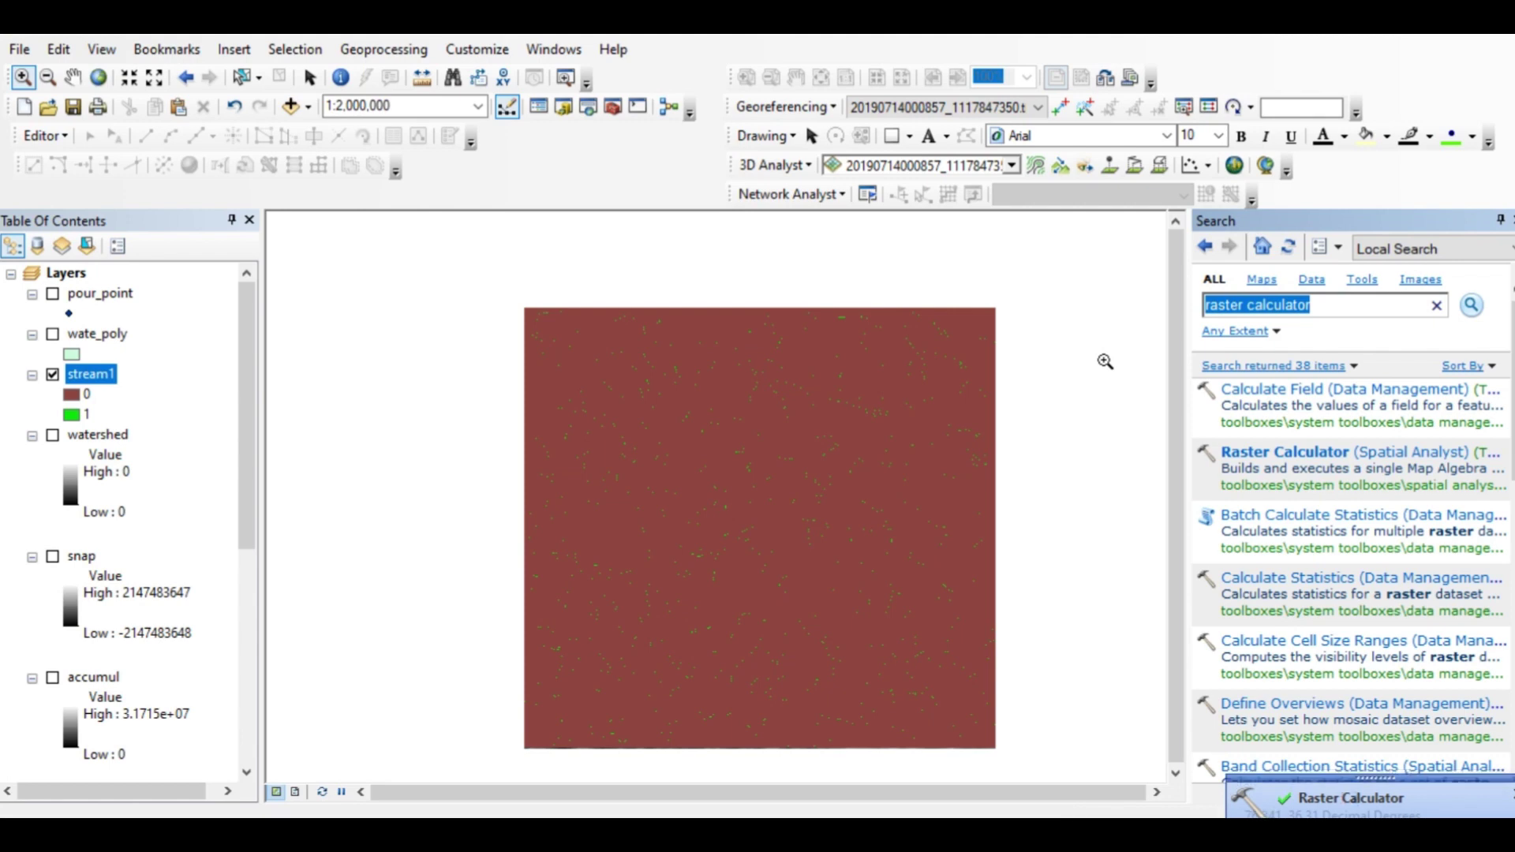
type("raster to")
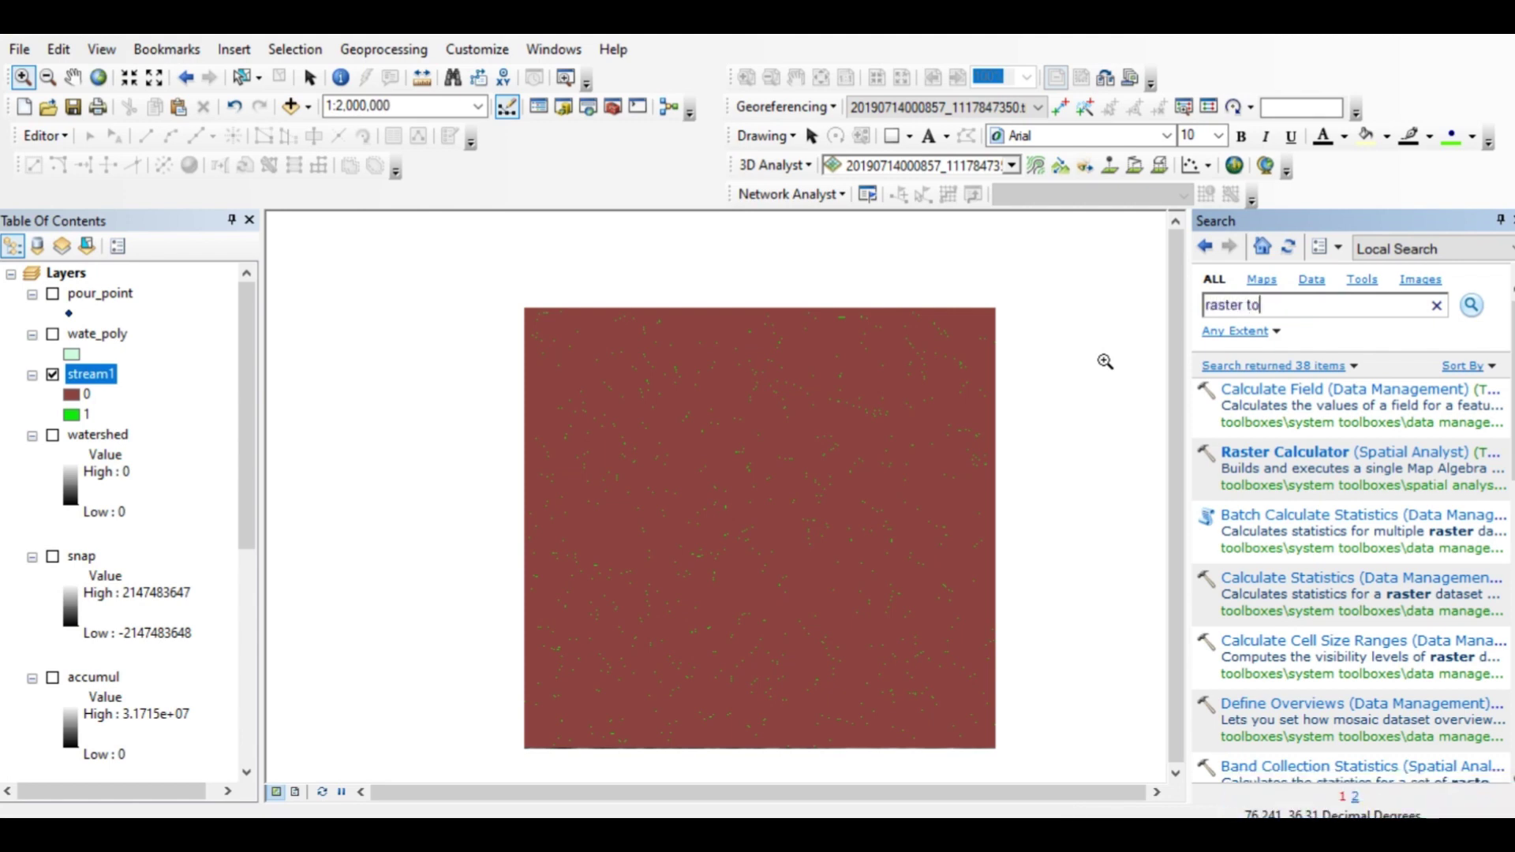
type(" polyline")
key("Return")
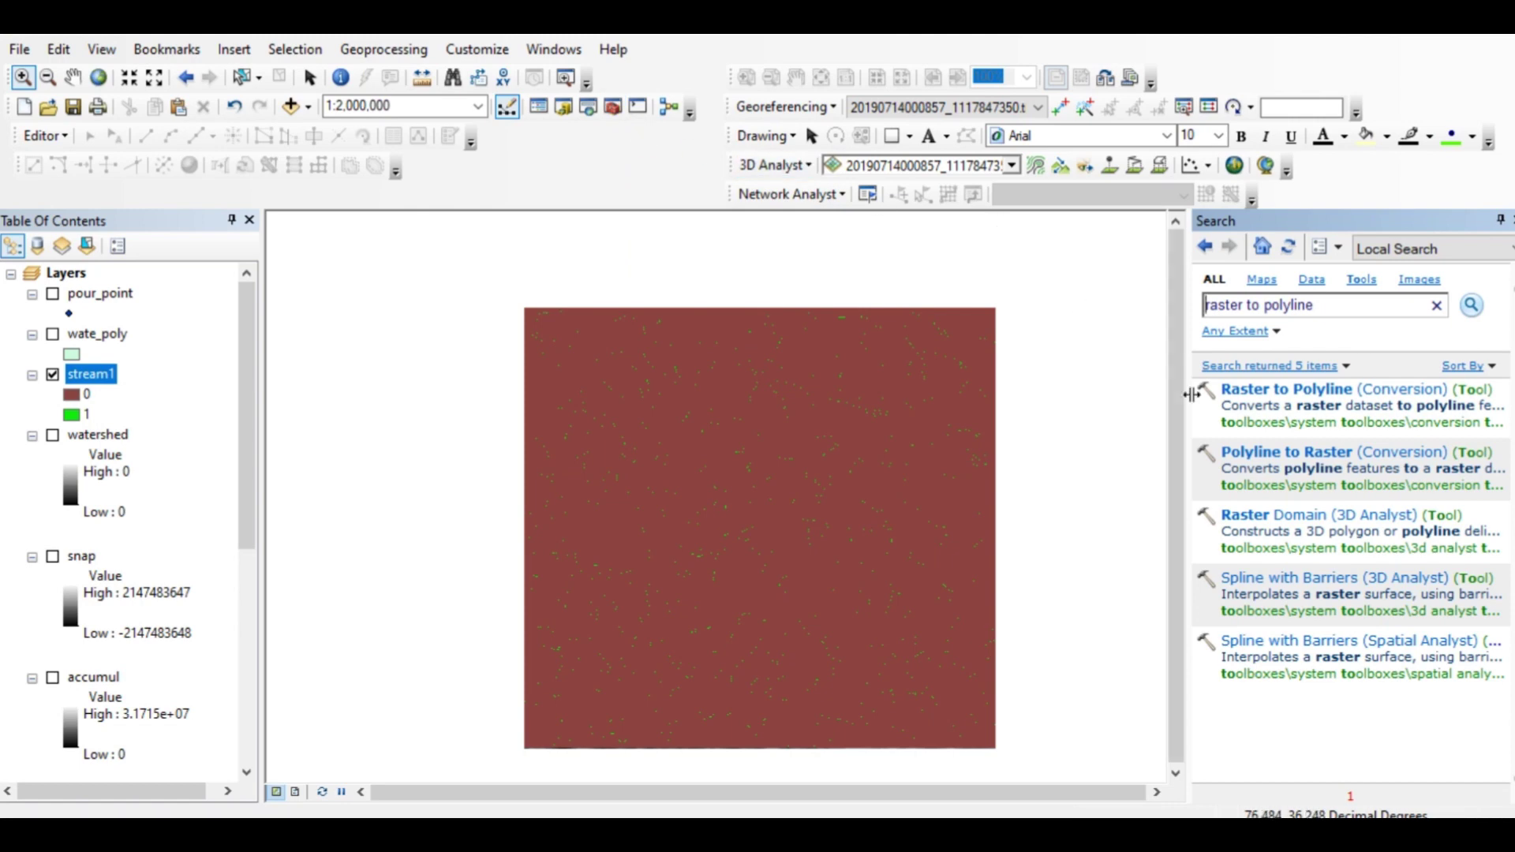
left_click(1298, 398)
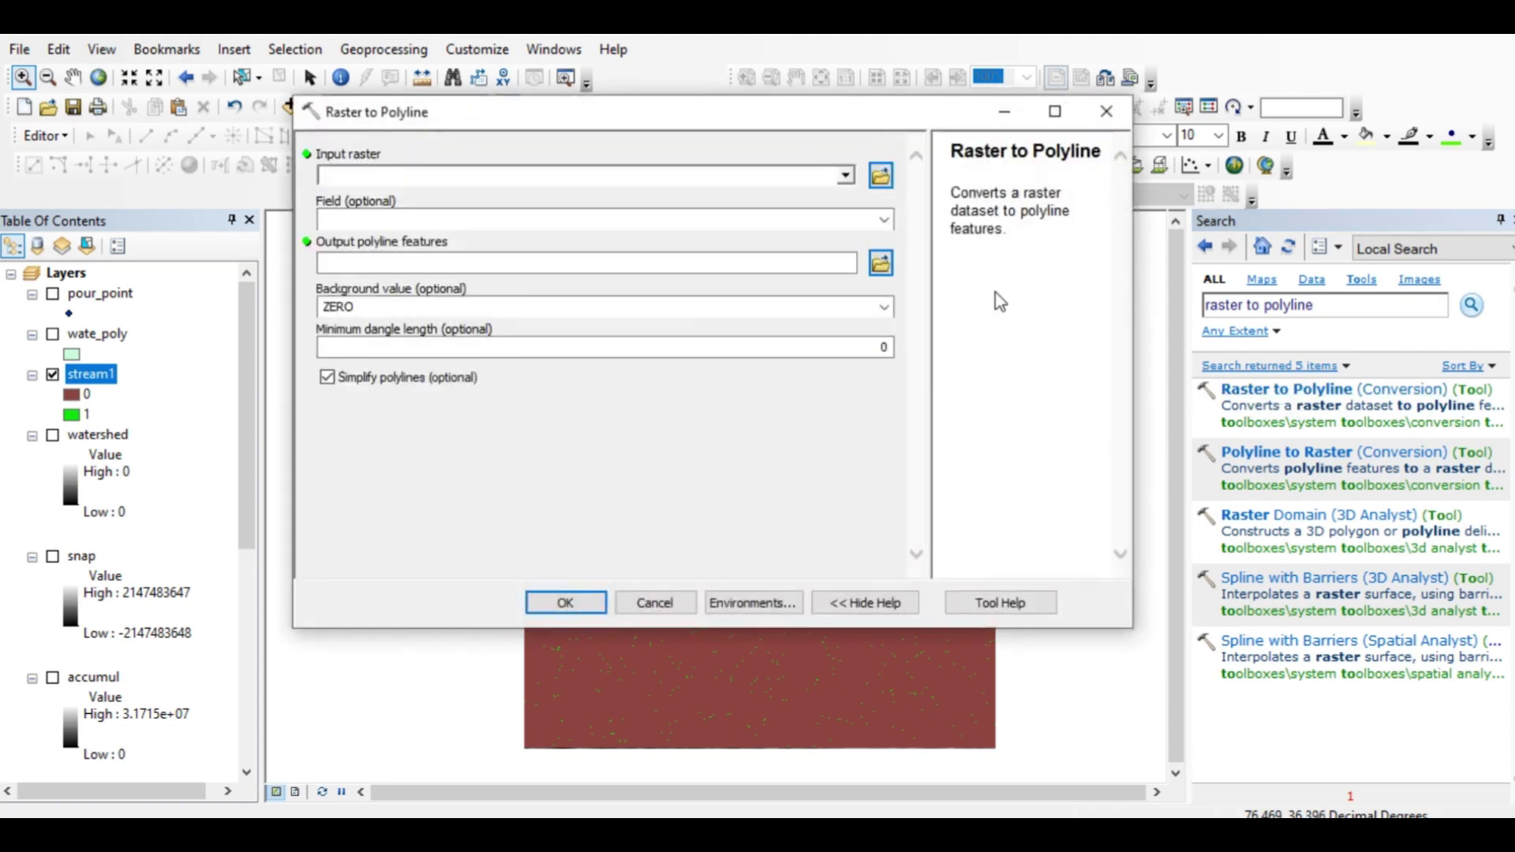
Convert the stream1 raster to polylines, saving the output as stream2 in the stream network 1 folder
left_click(845, 175)
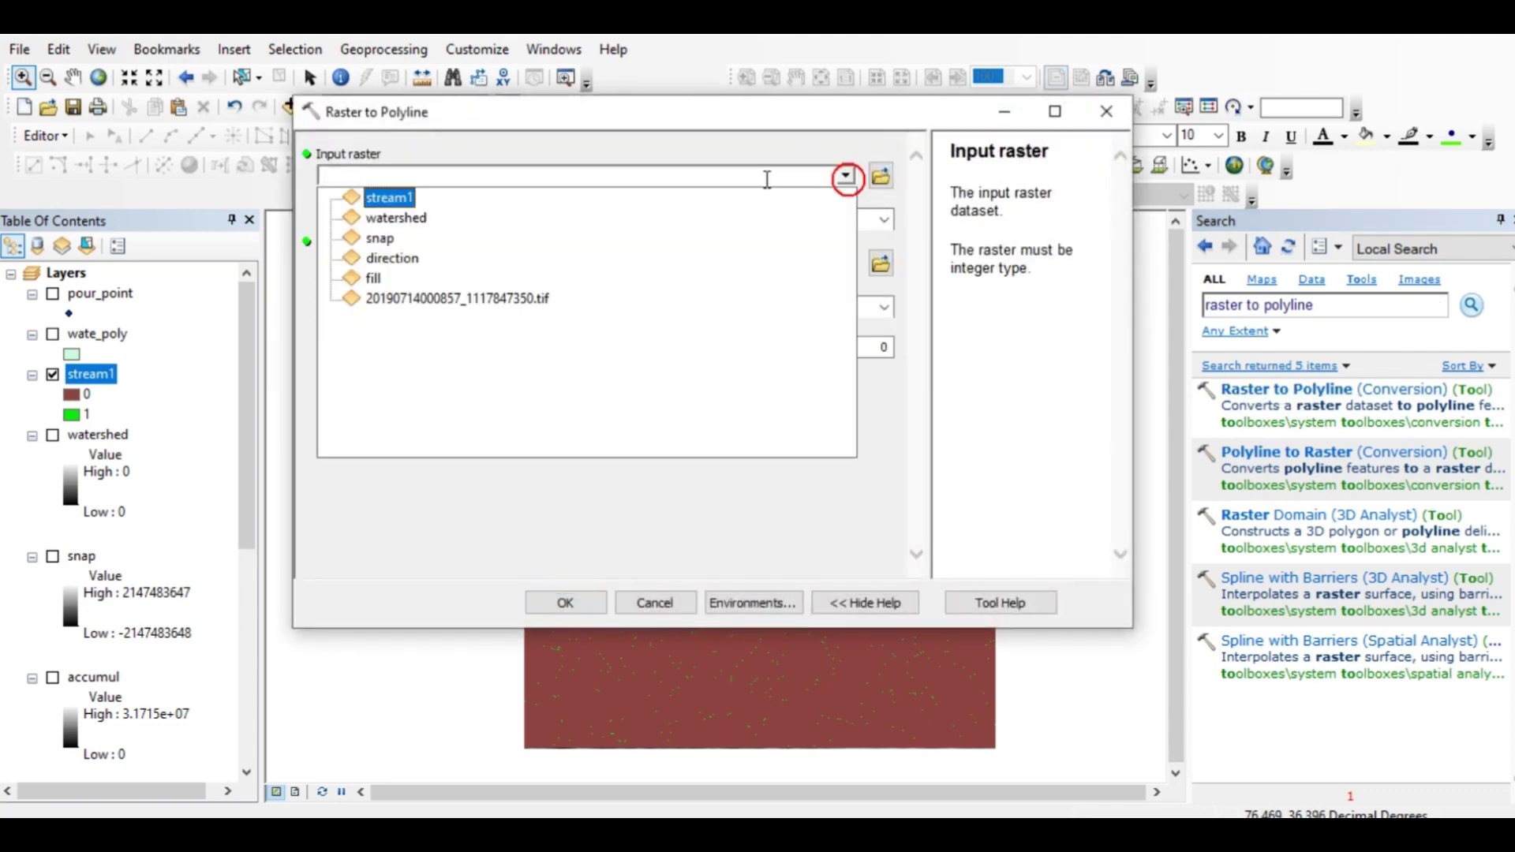
left_click(389, 193)
left_click(880, 263)
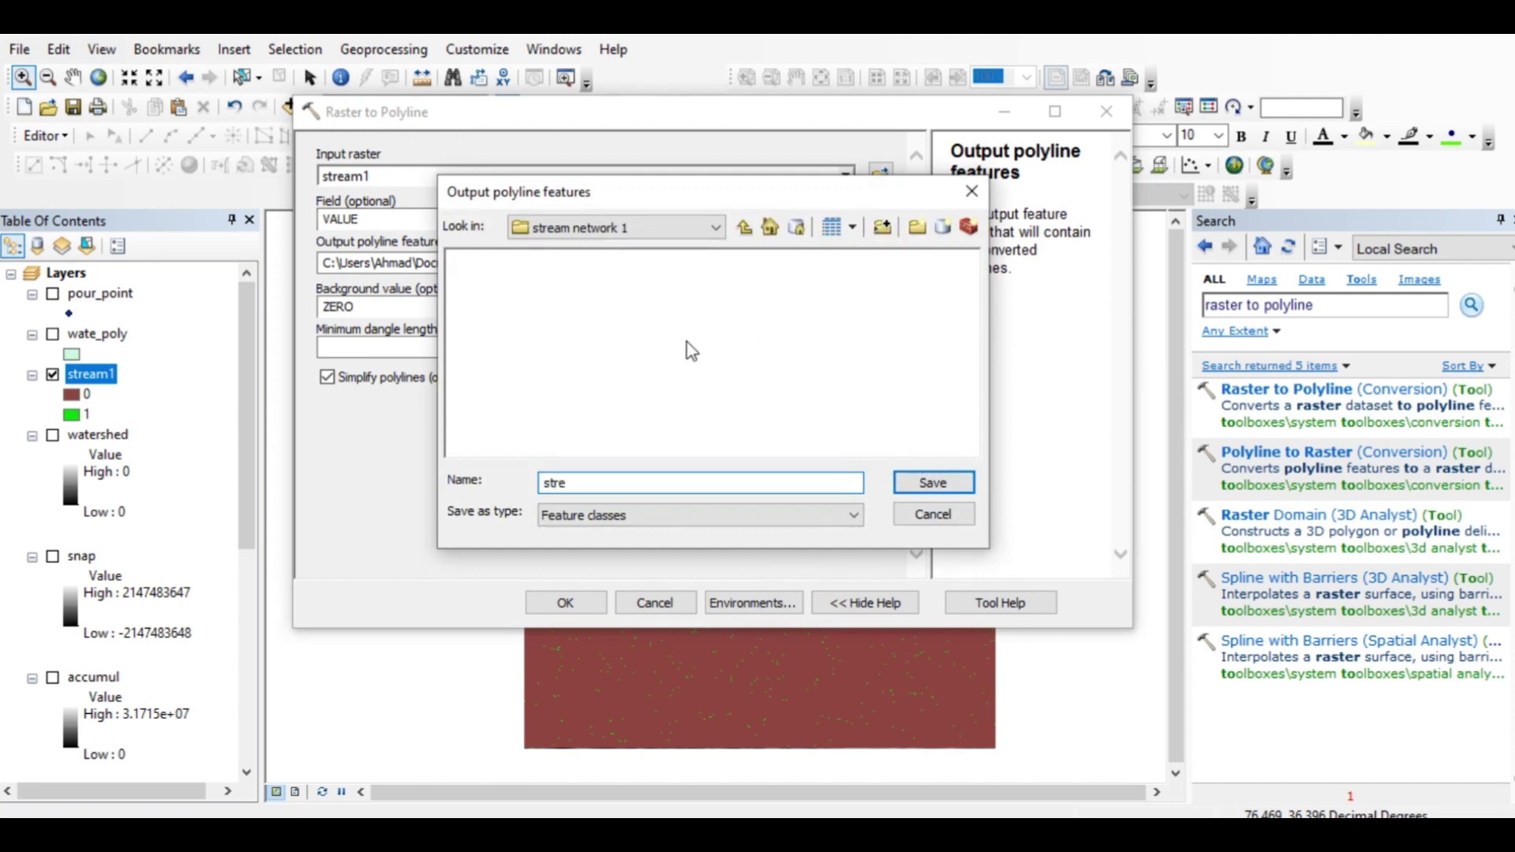
type("stream2")
left_click(934, 482)
left_click(565, 603)
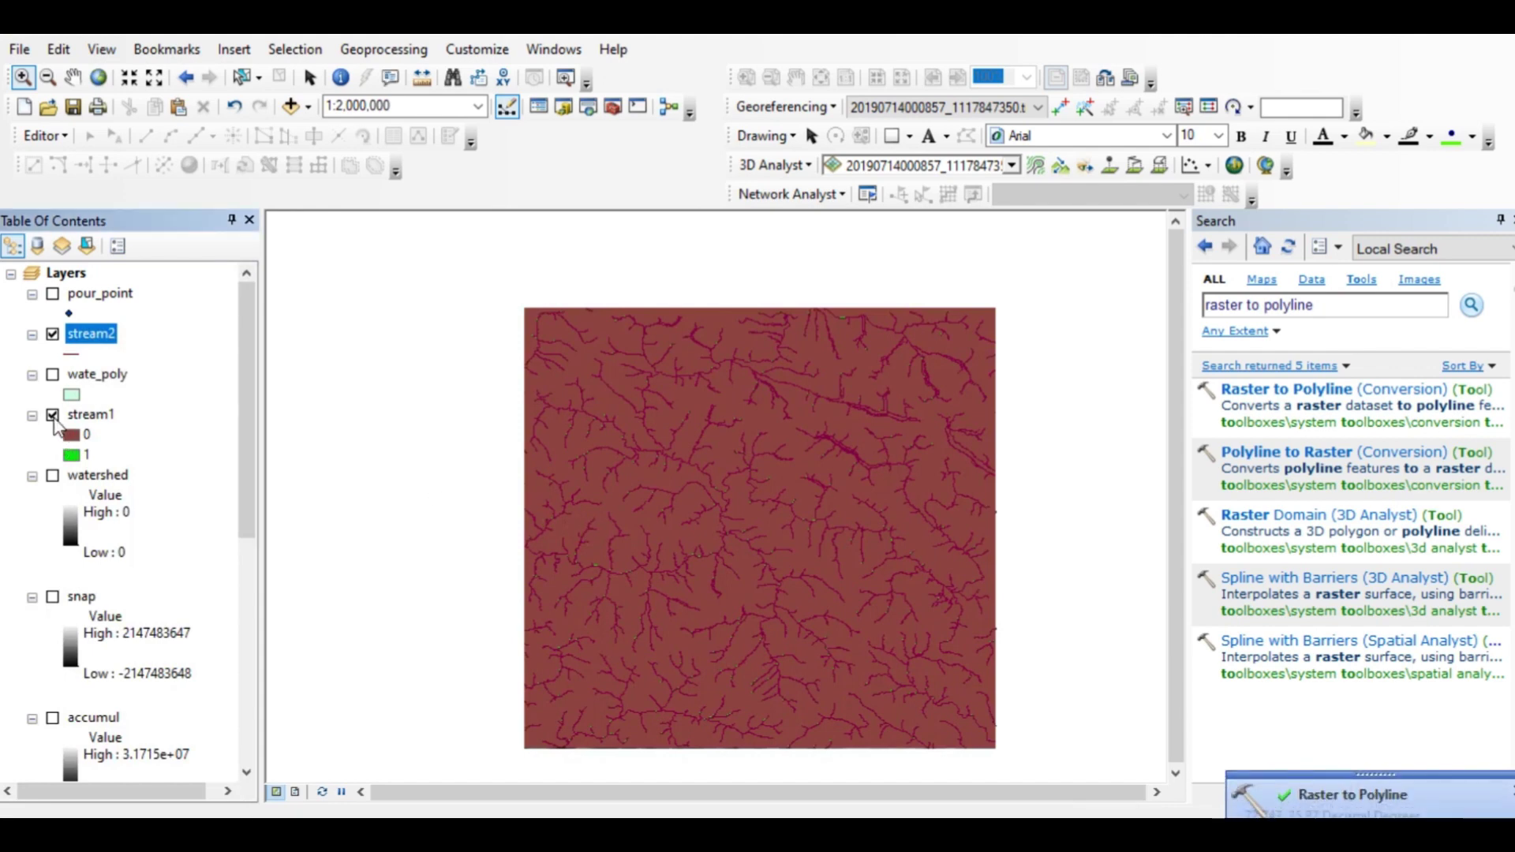
Hide the stream1 raster and the original DEM layer so only the stream2 polylines are displayed
left_click(53, 415)
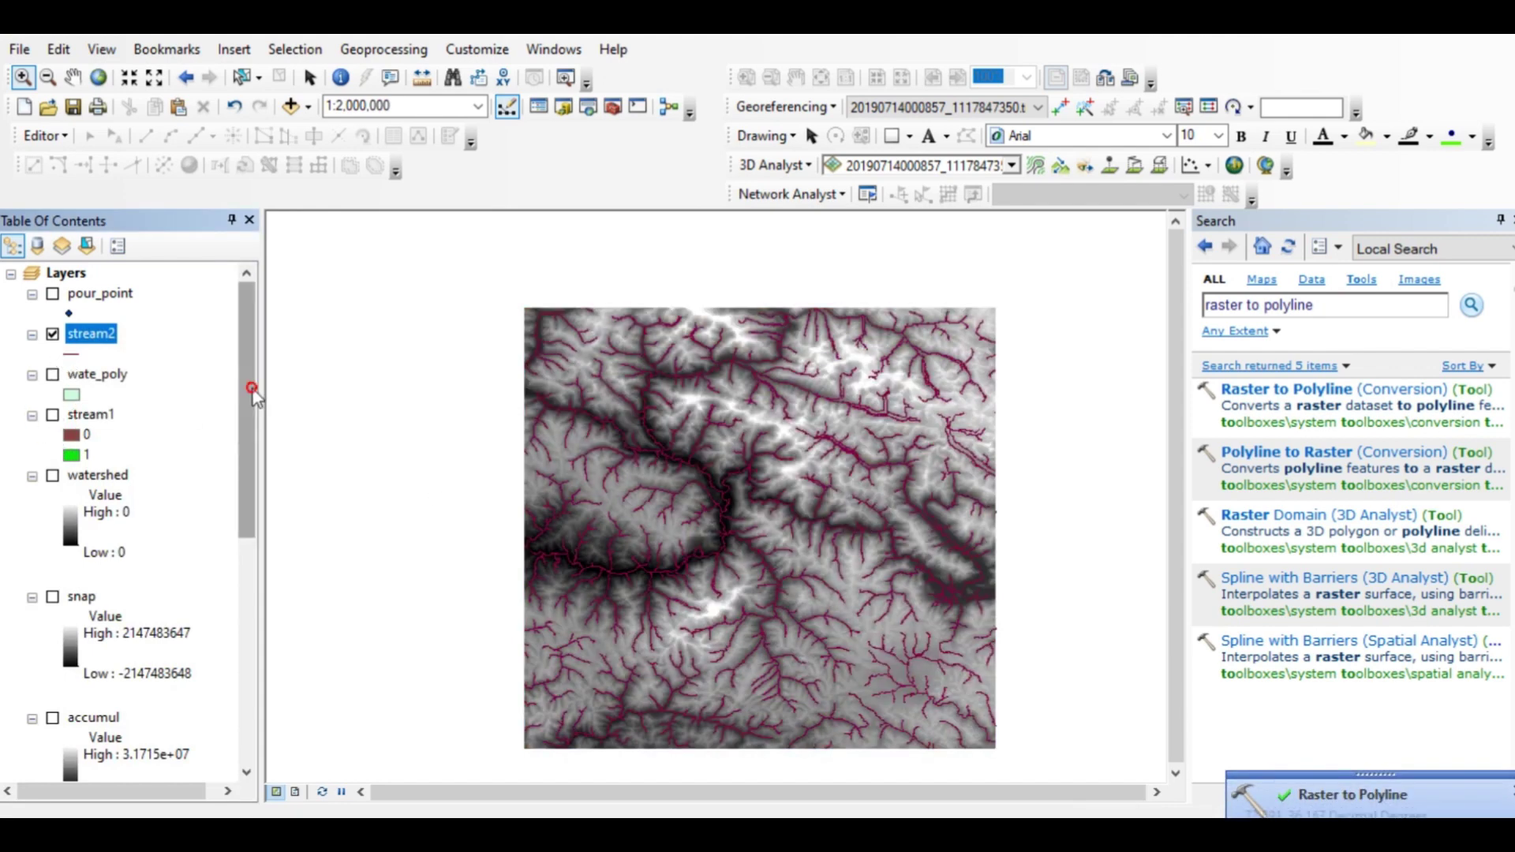
left_click_drag(254, 382, 254, 621)
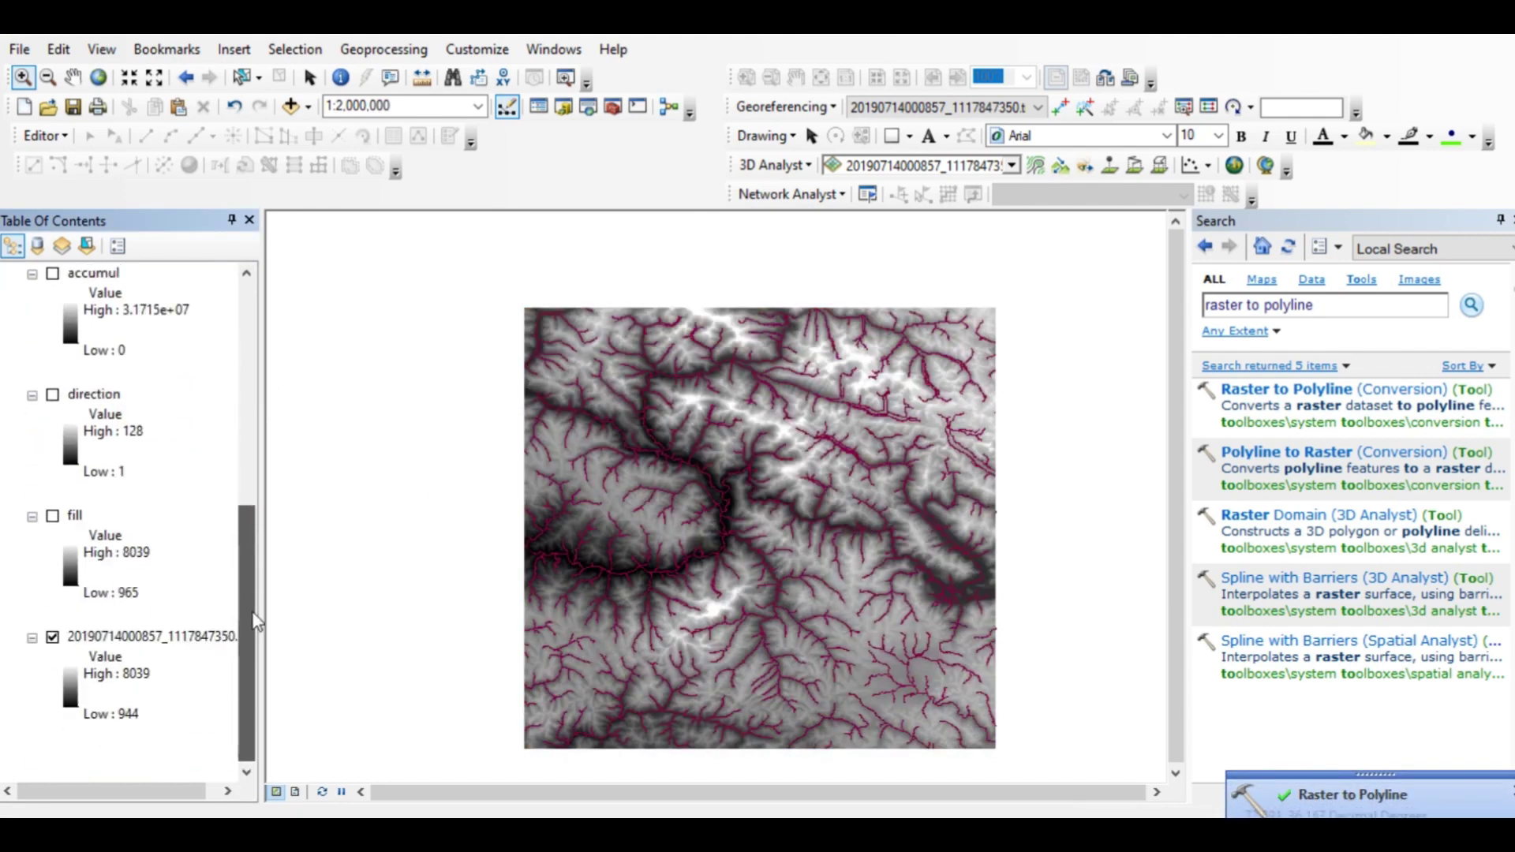
left_click(53, 637)
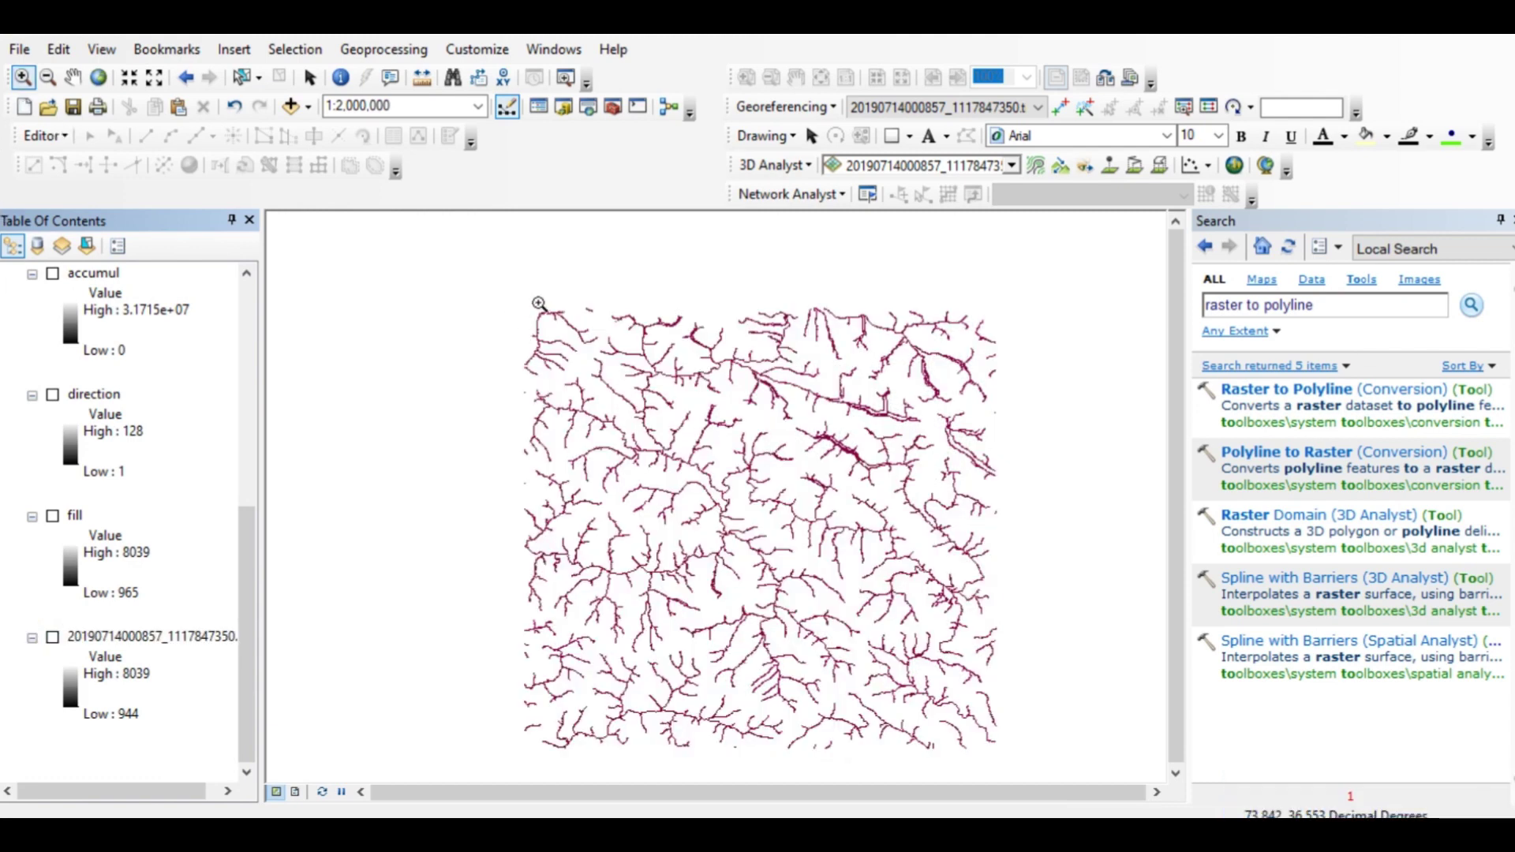
left_click_drag(509, 298, 1029, 782)
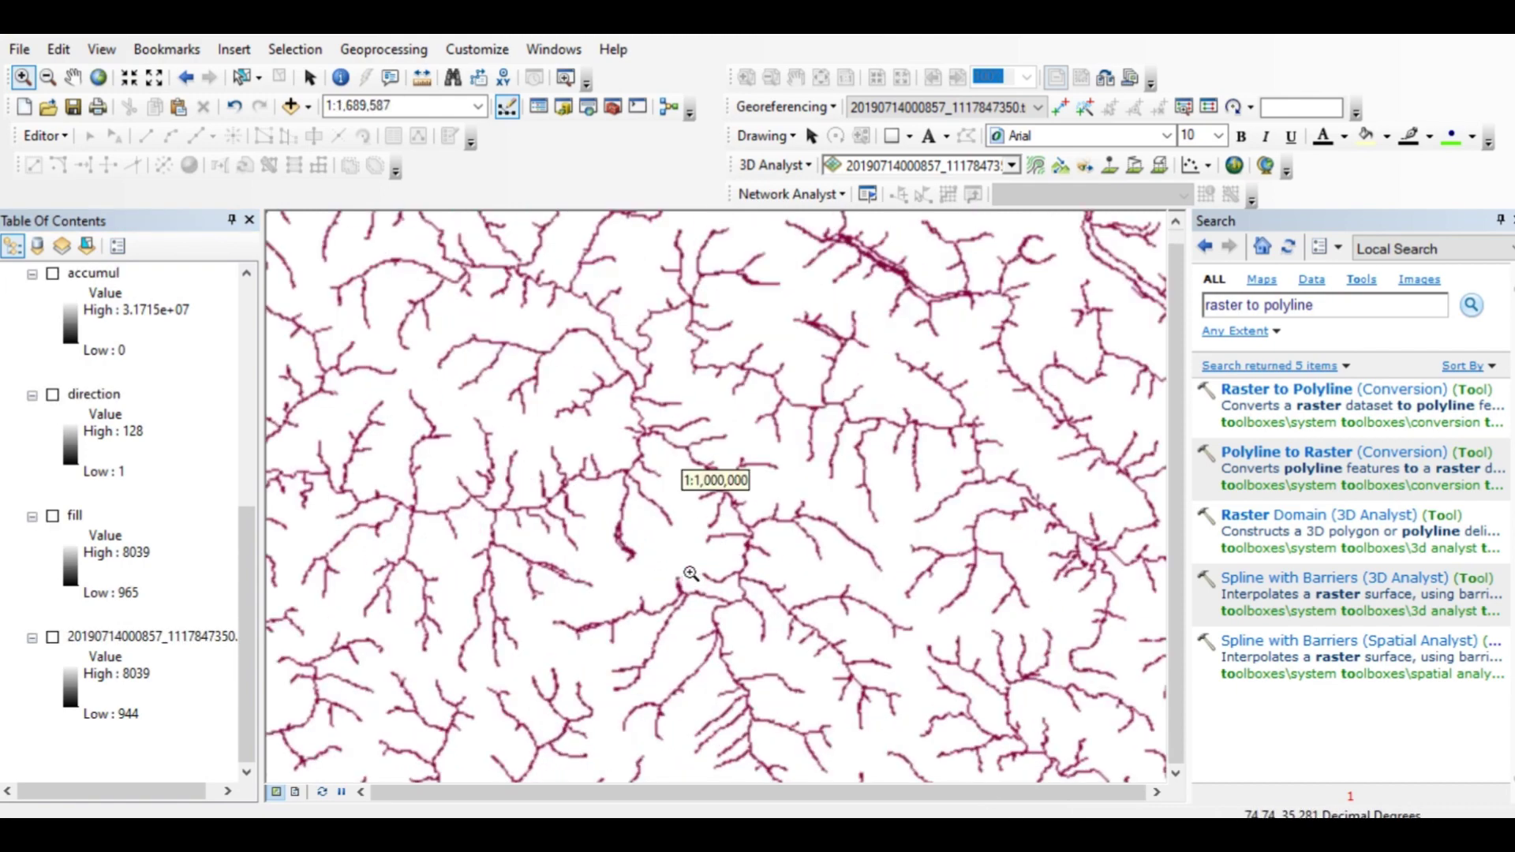
scroll(702, 572, "up", 2)
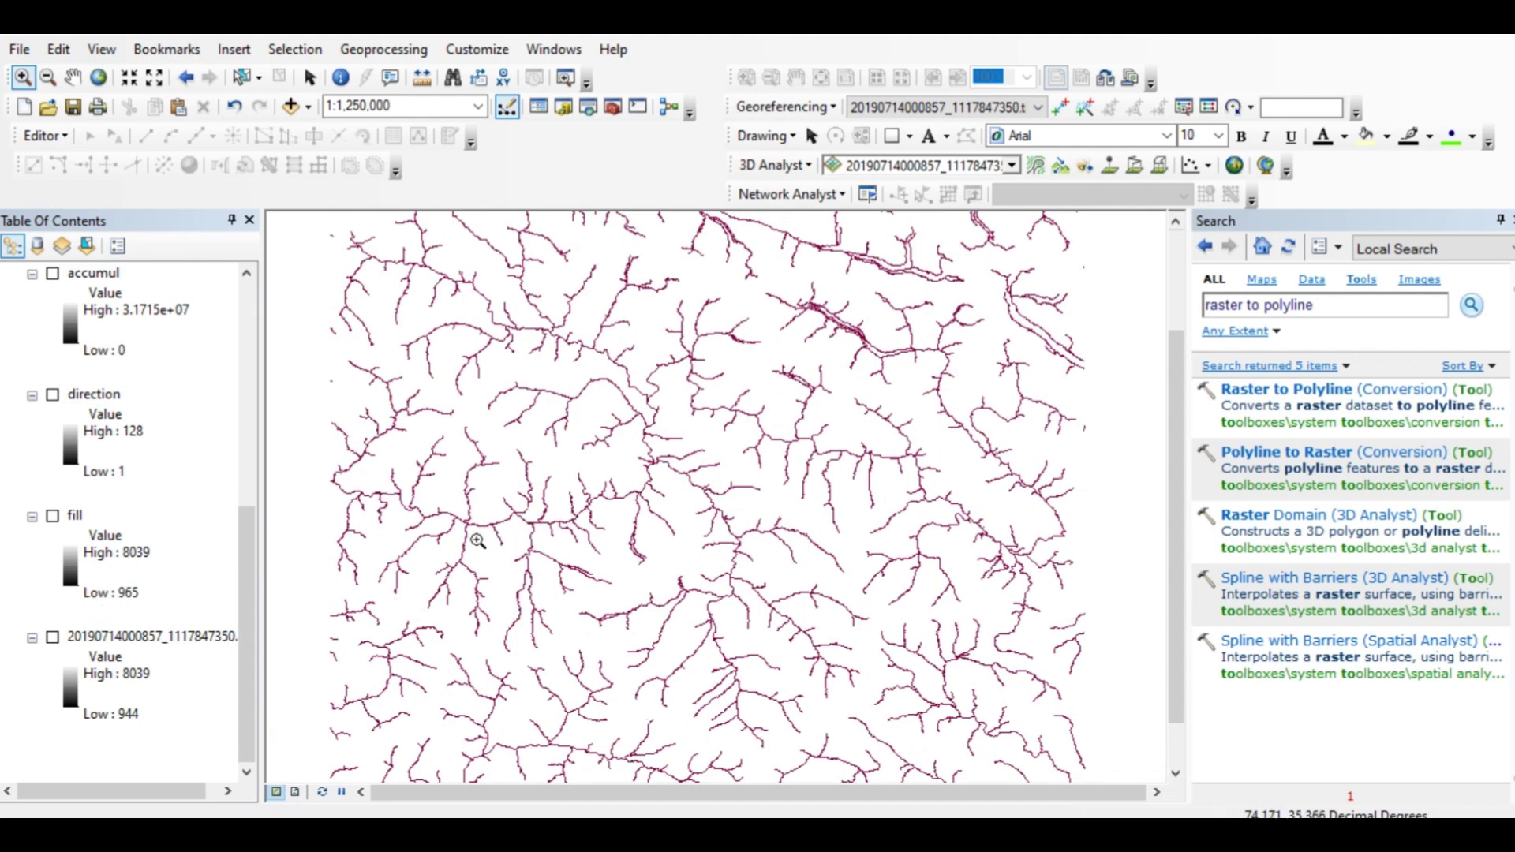
Display the wate_poly watershed polygon together with the stream2 polylines
left_click_drag(247, 631, 246, 410)
left_click(108, 339)
left_click(53, 376)
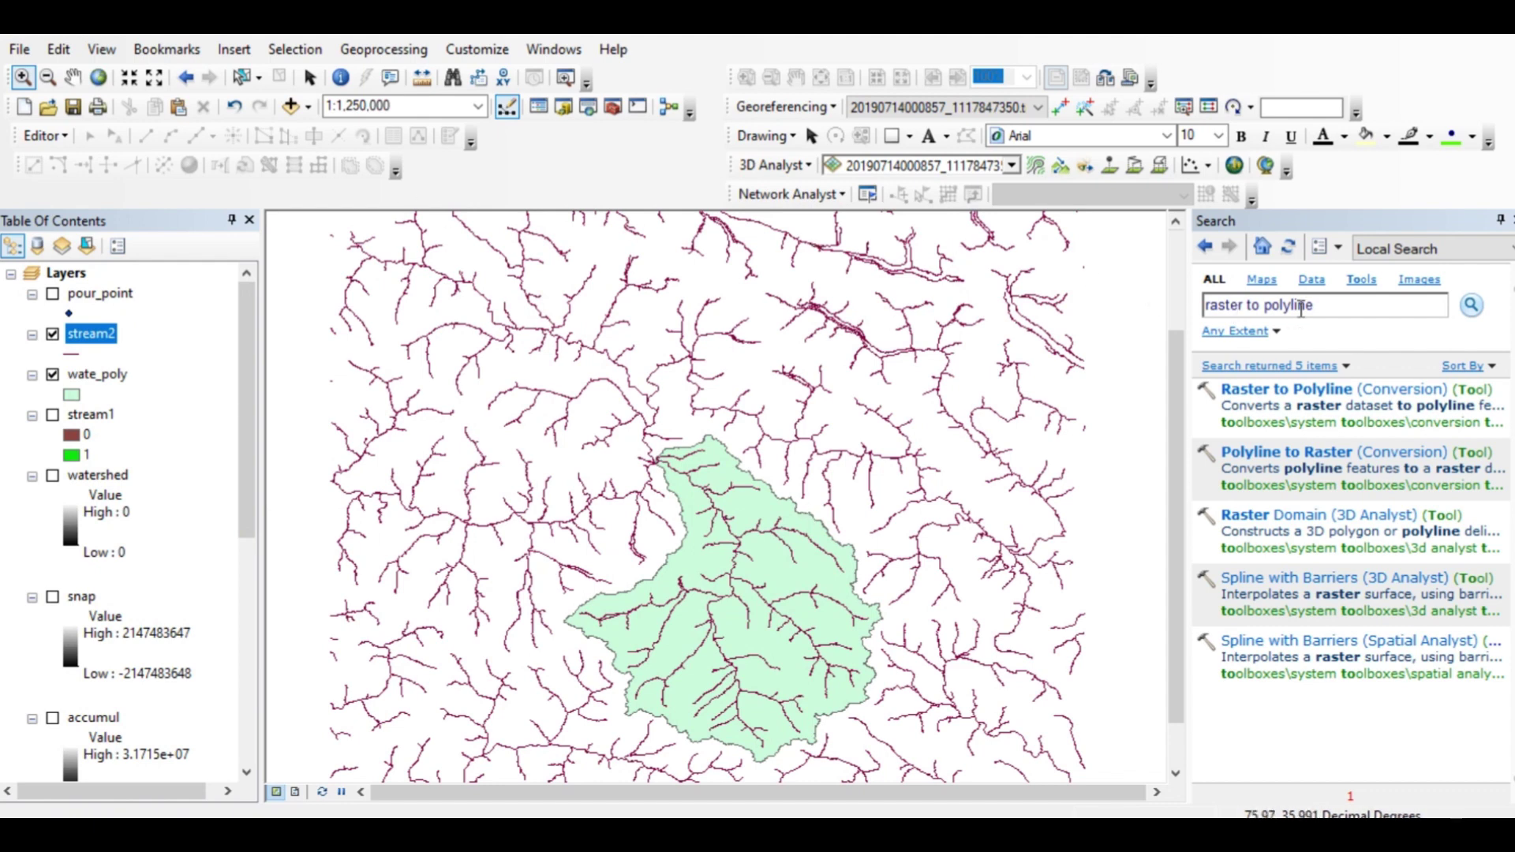
Search for clip and open the Clip (Analysis) tool
left_click_drag(1318, 305, 1183, 331)
type("clip")
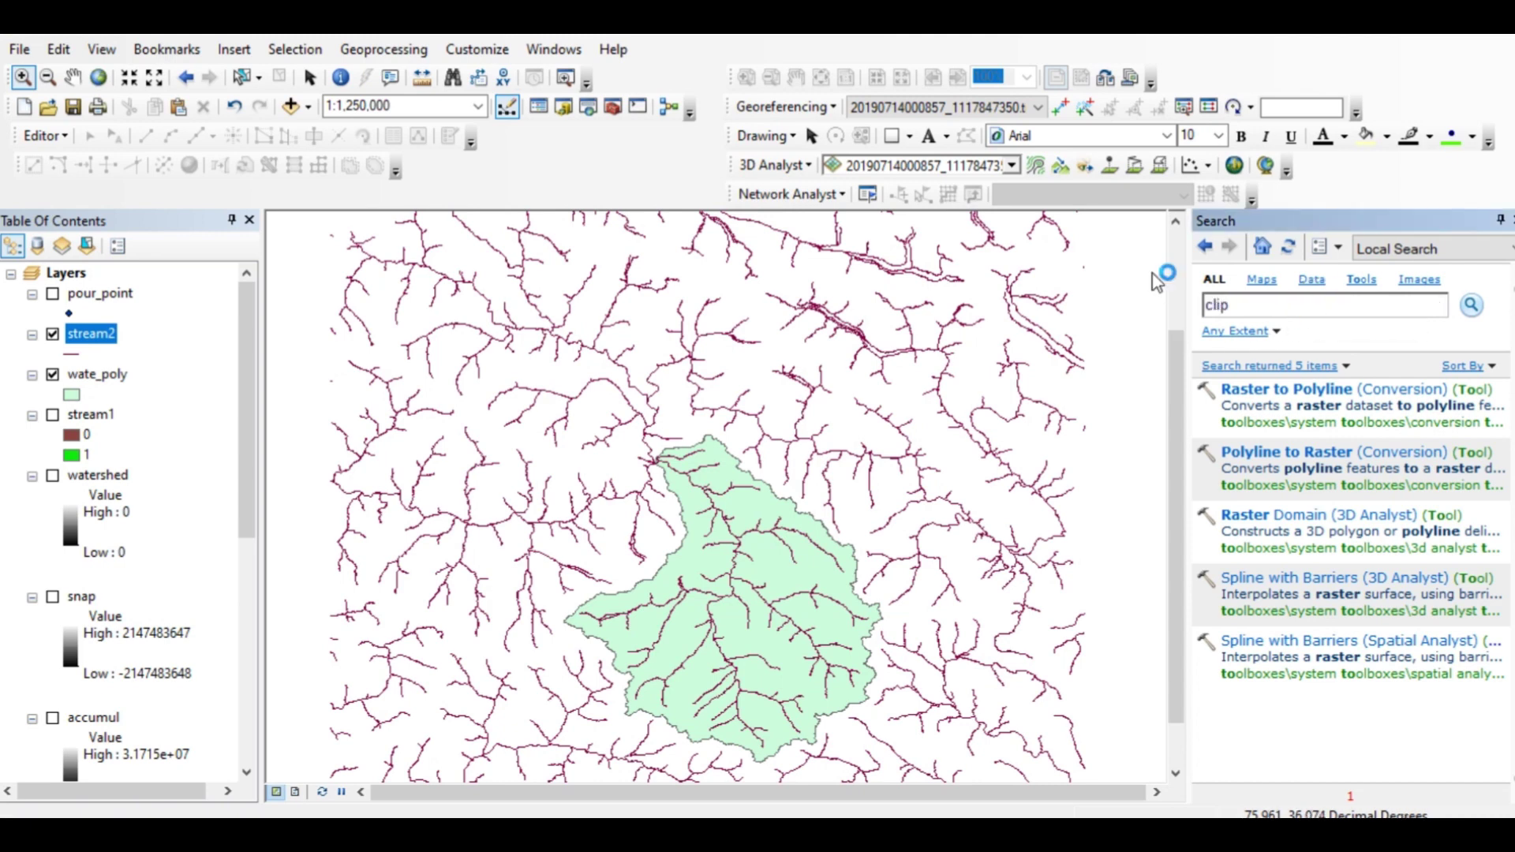
key("Return")
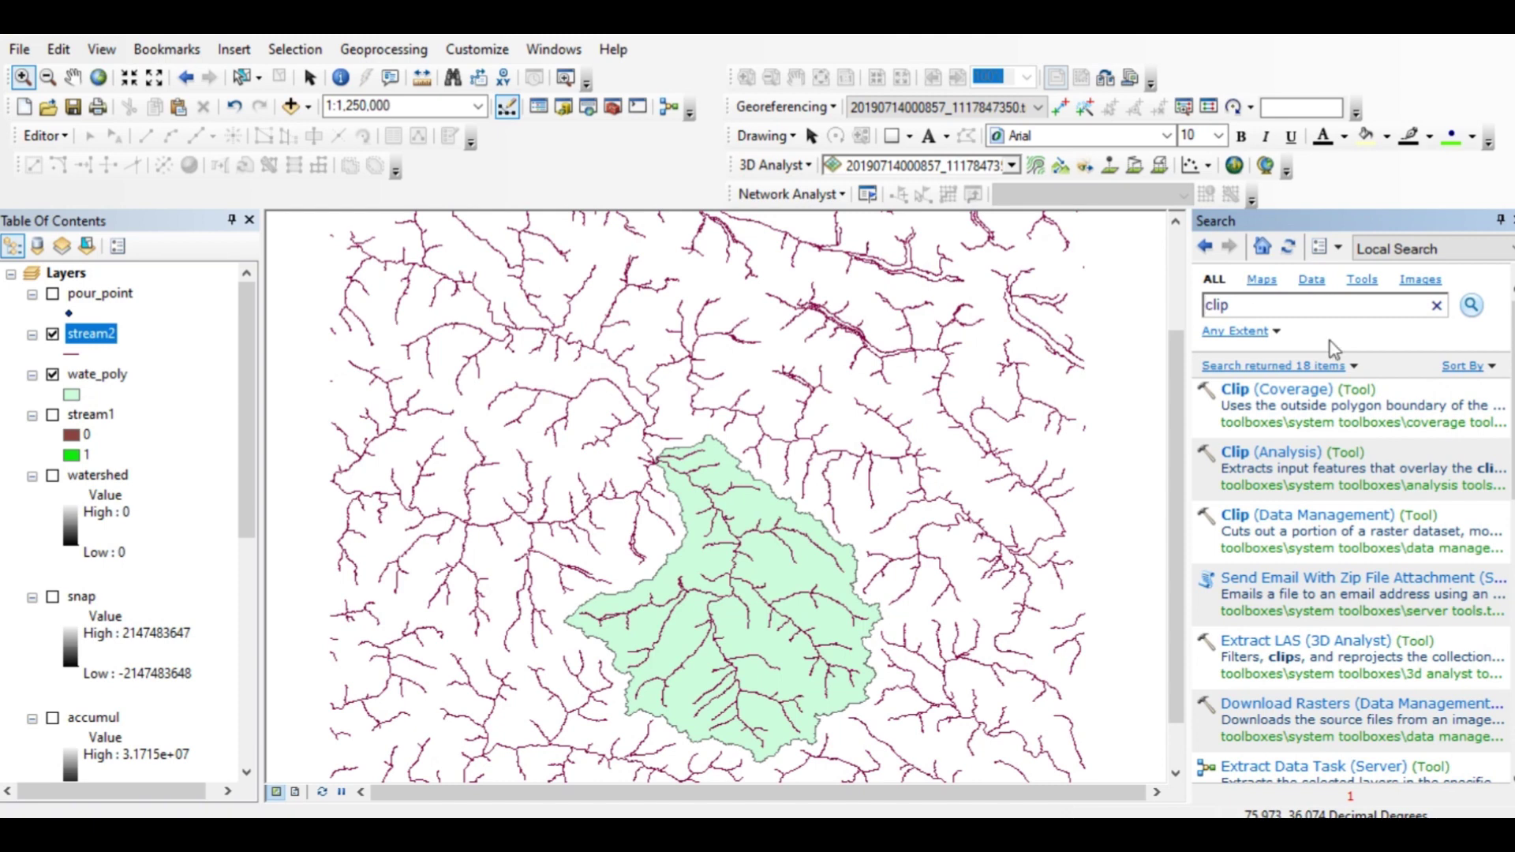
left_click(1286, 452)
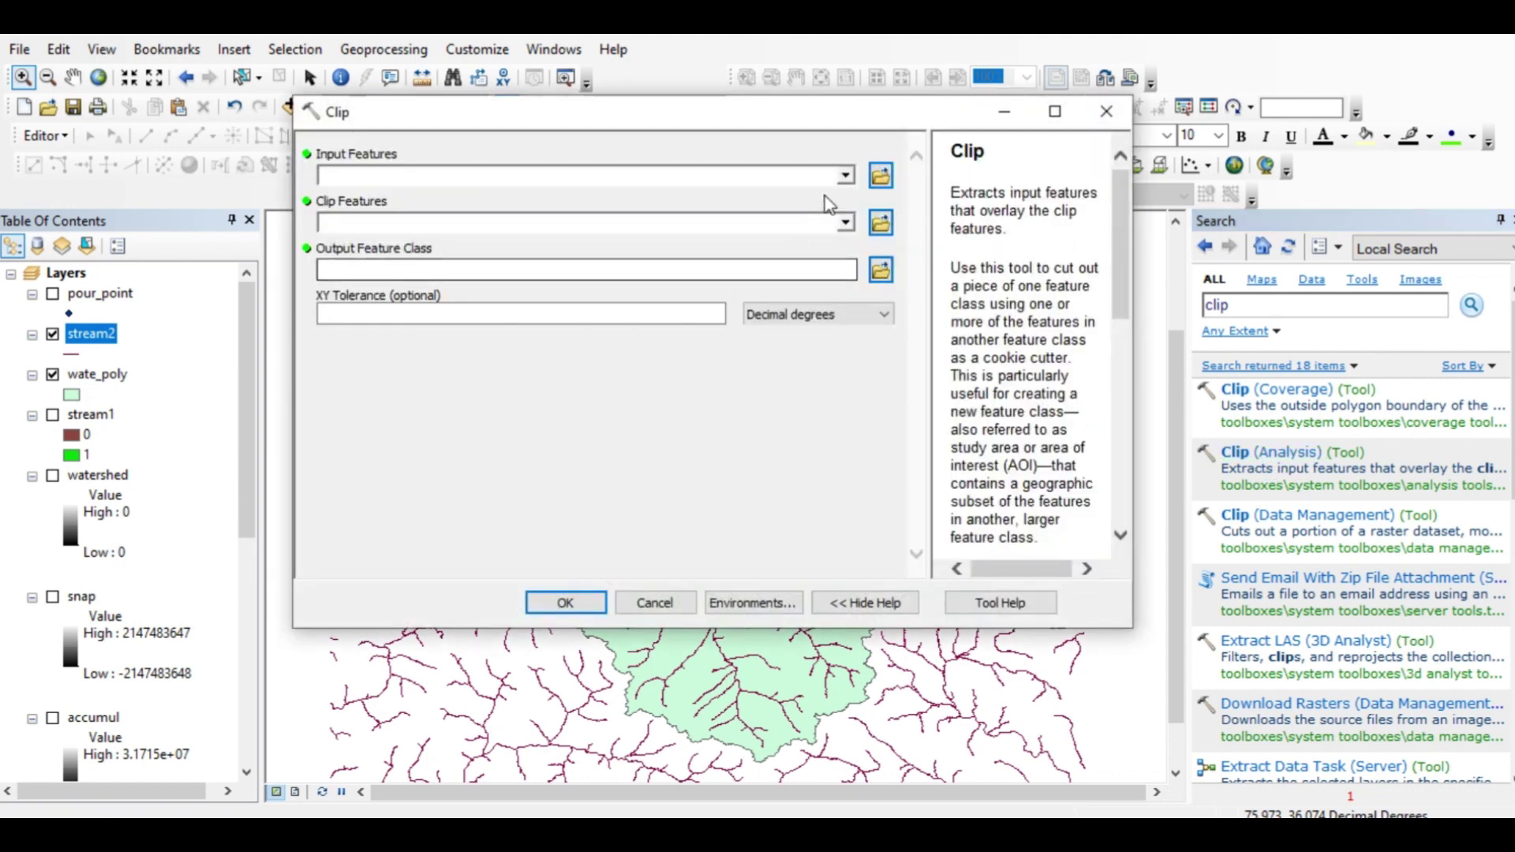
Clip the stream2 polylines to wate_poly, saving the output as stream3 in the stream network 1 folder
left_click(556, 175)
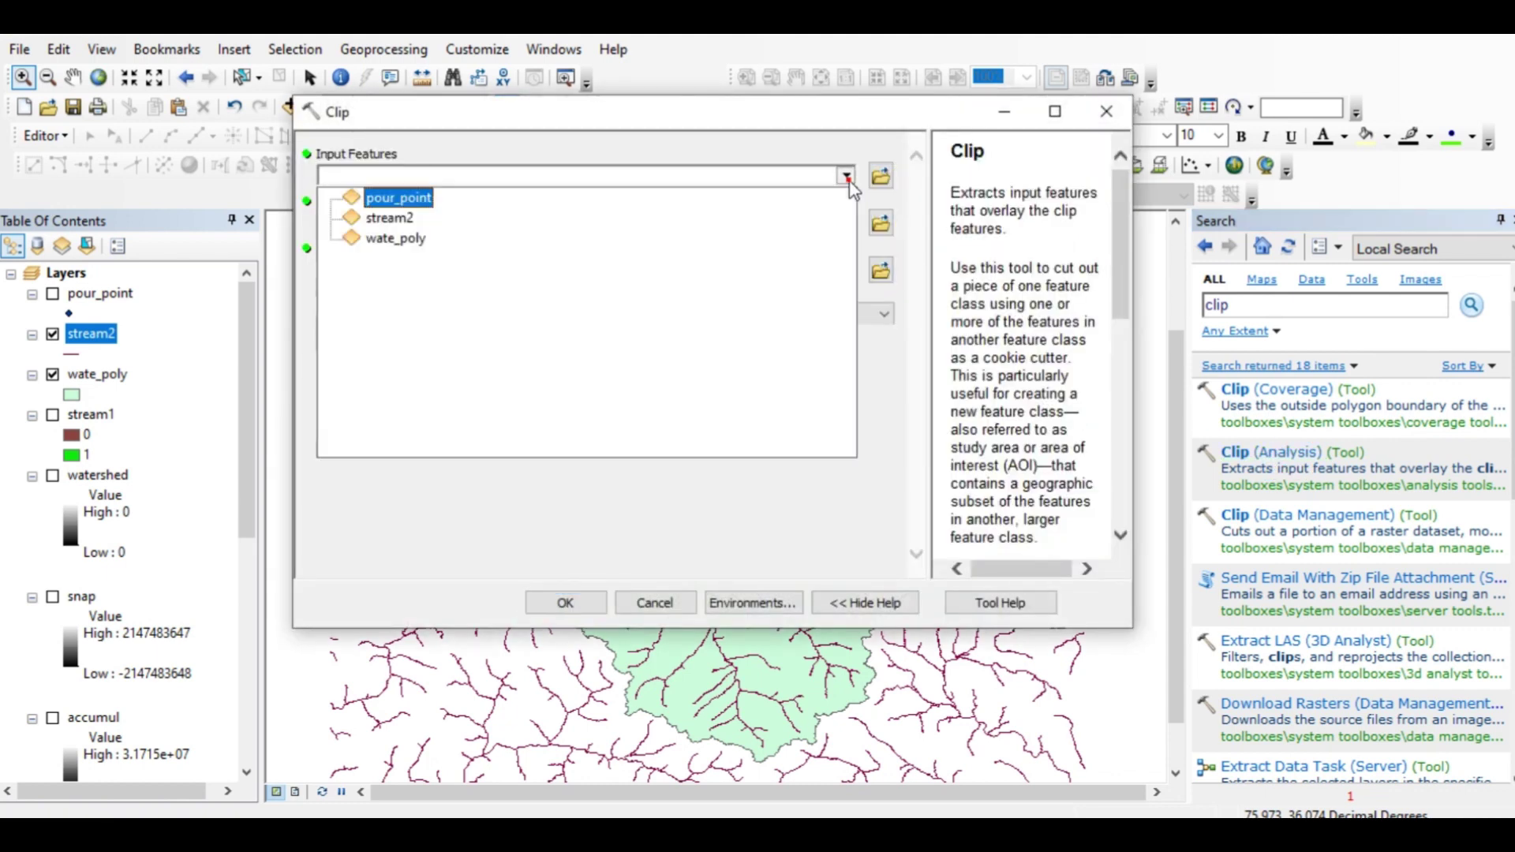
left_click(402, 217)
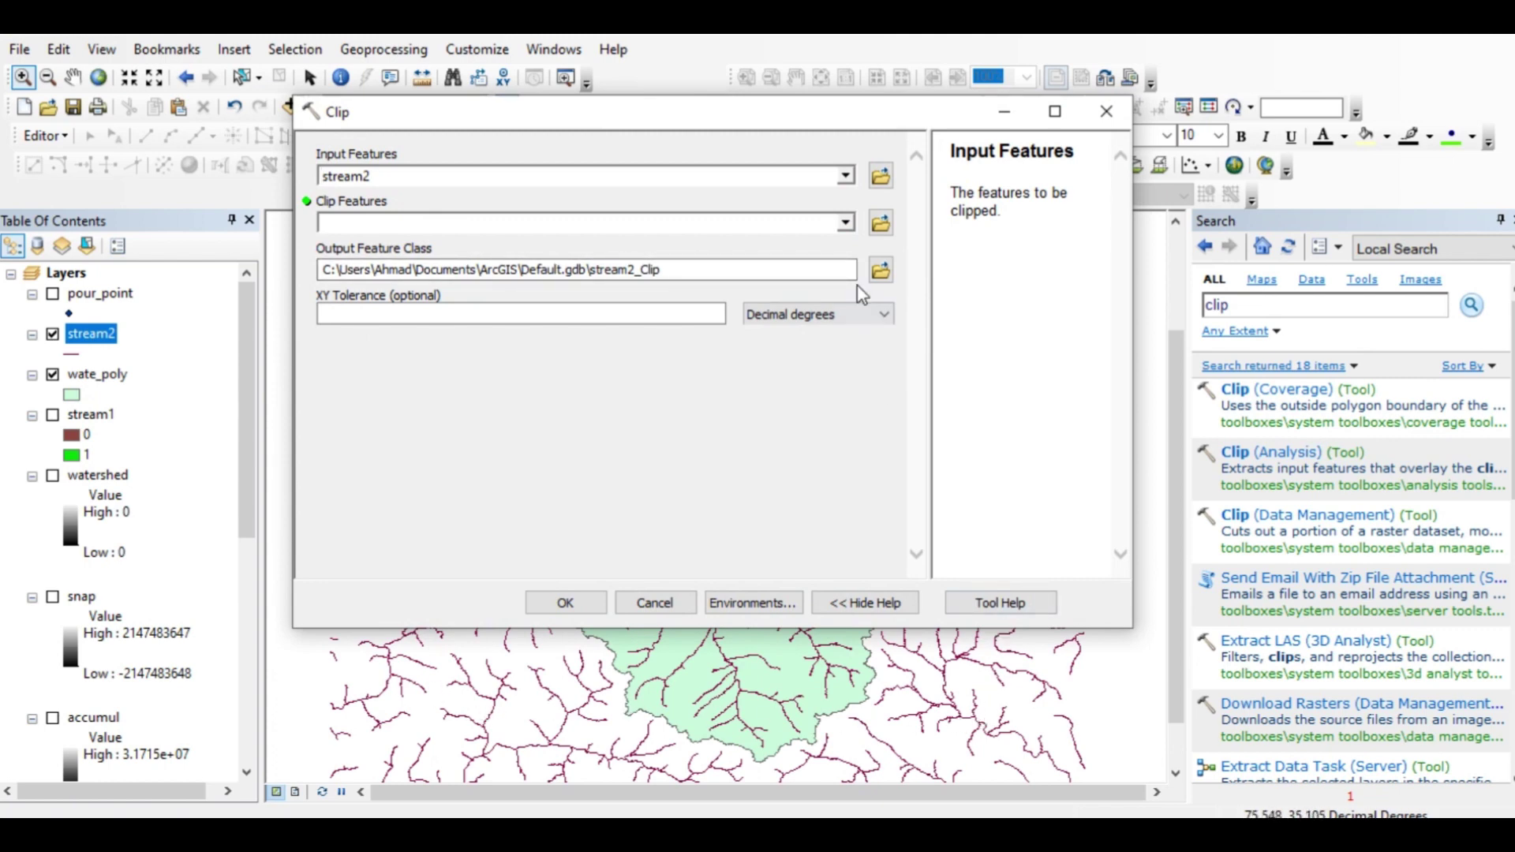
left_click(845, 223)
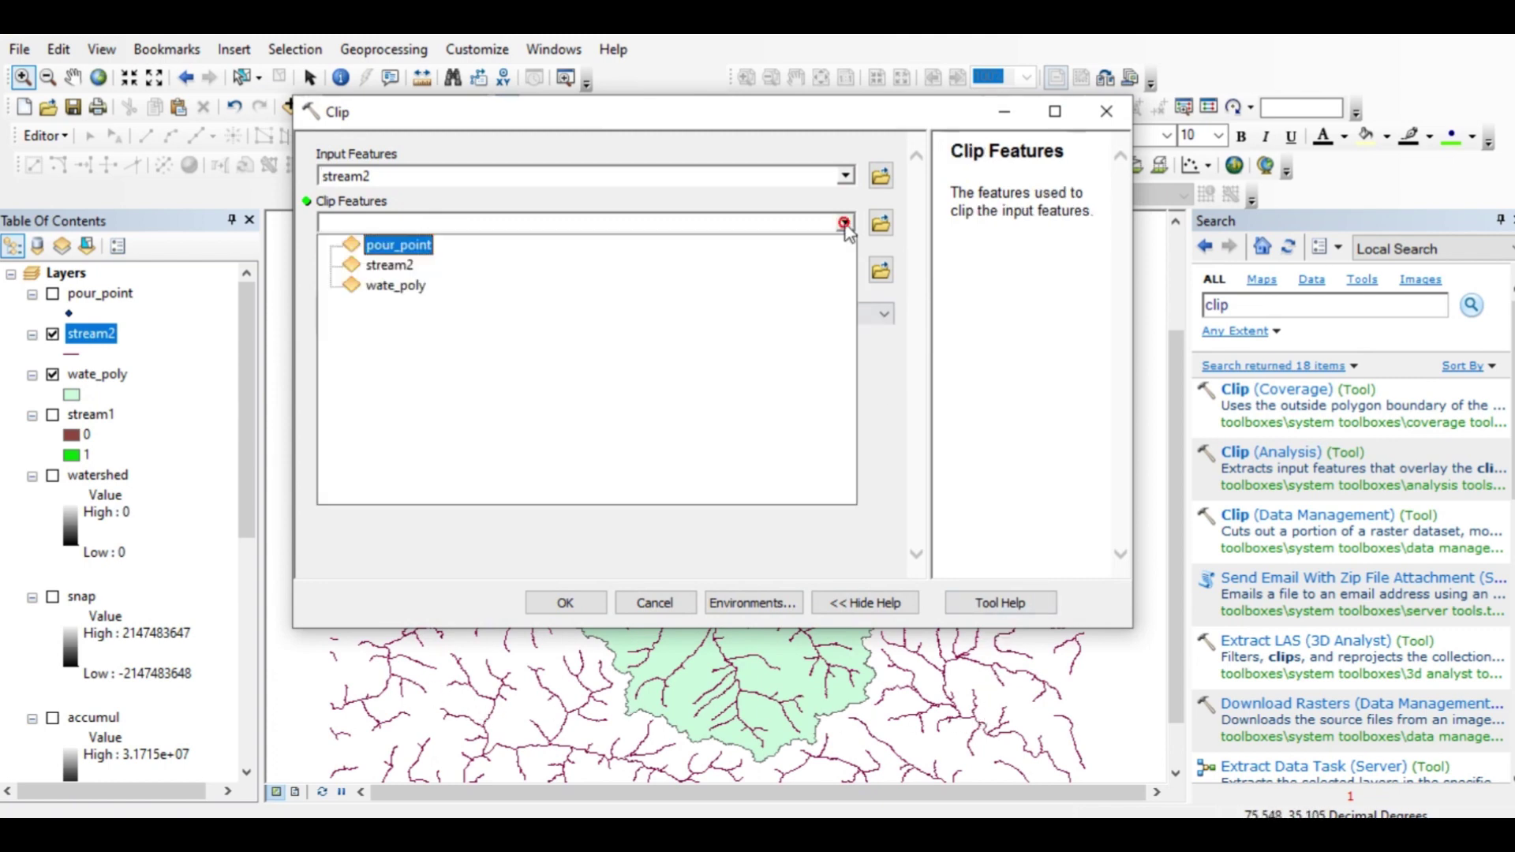
left_click(397, 286)
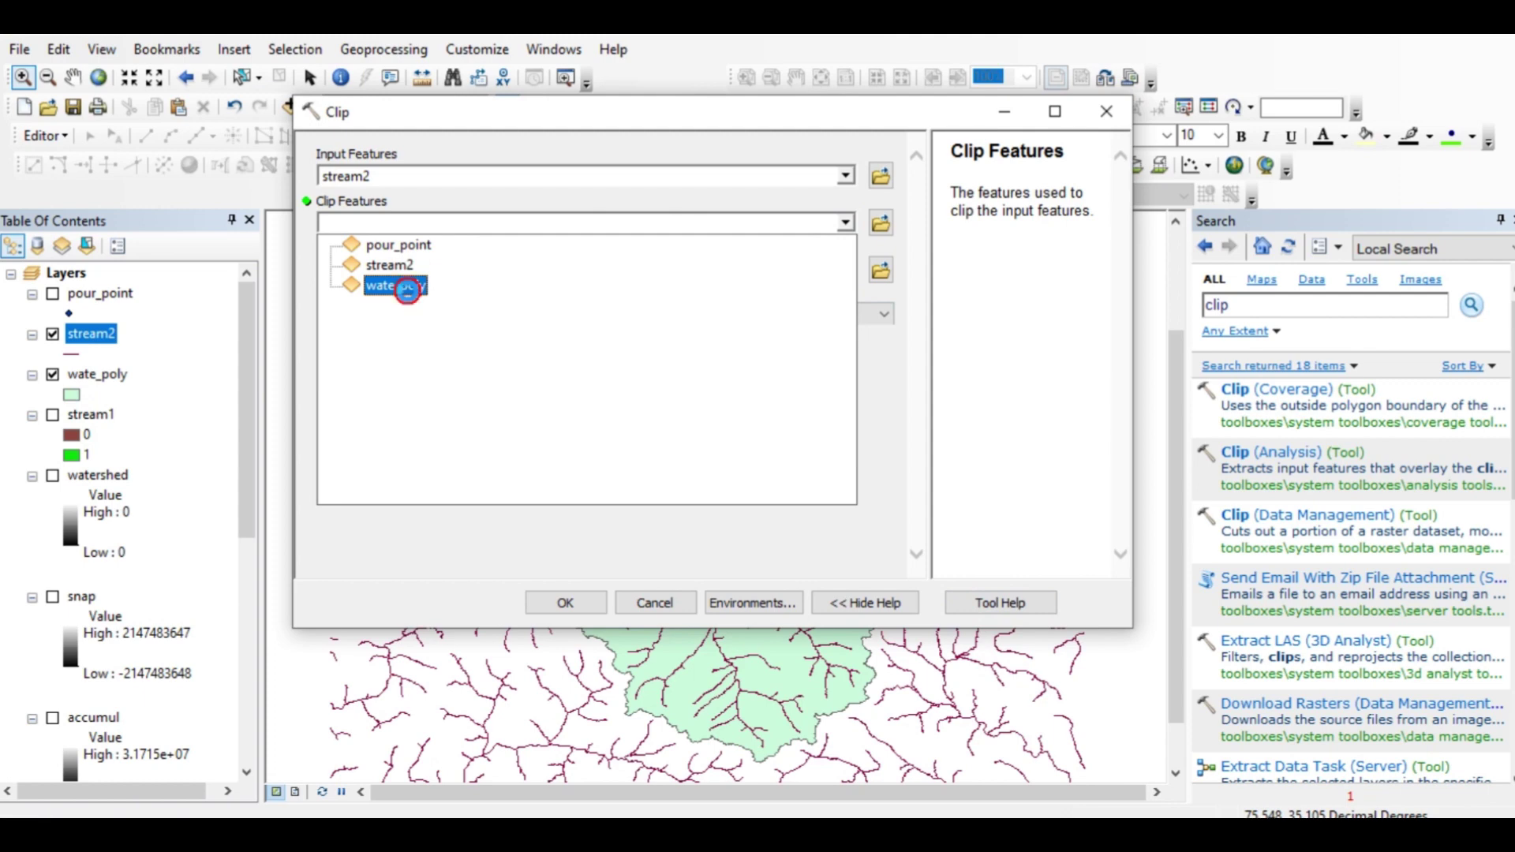
left_click(881, 273)
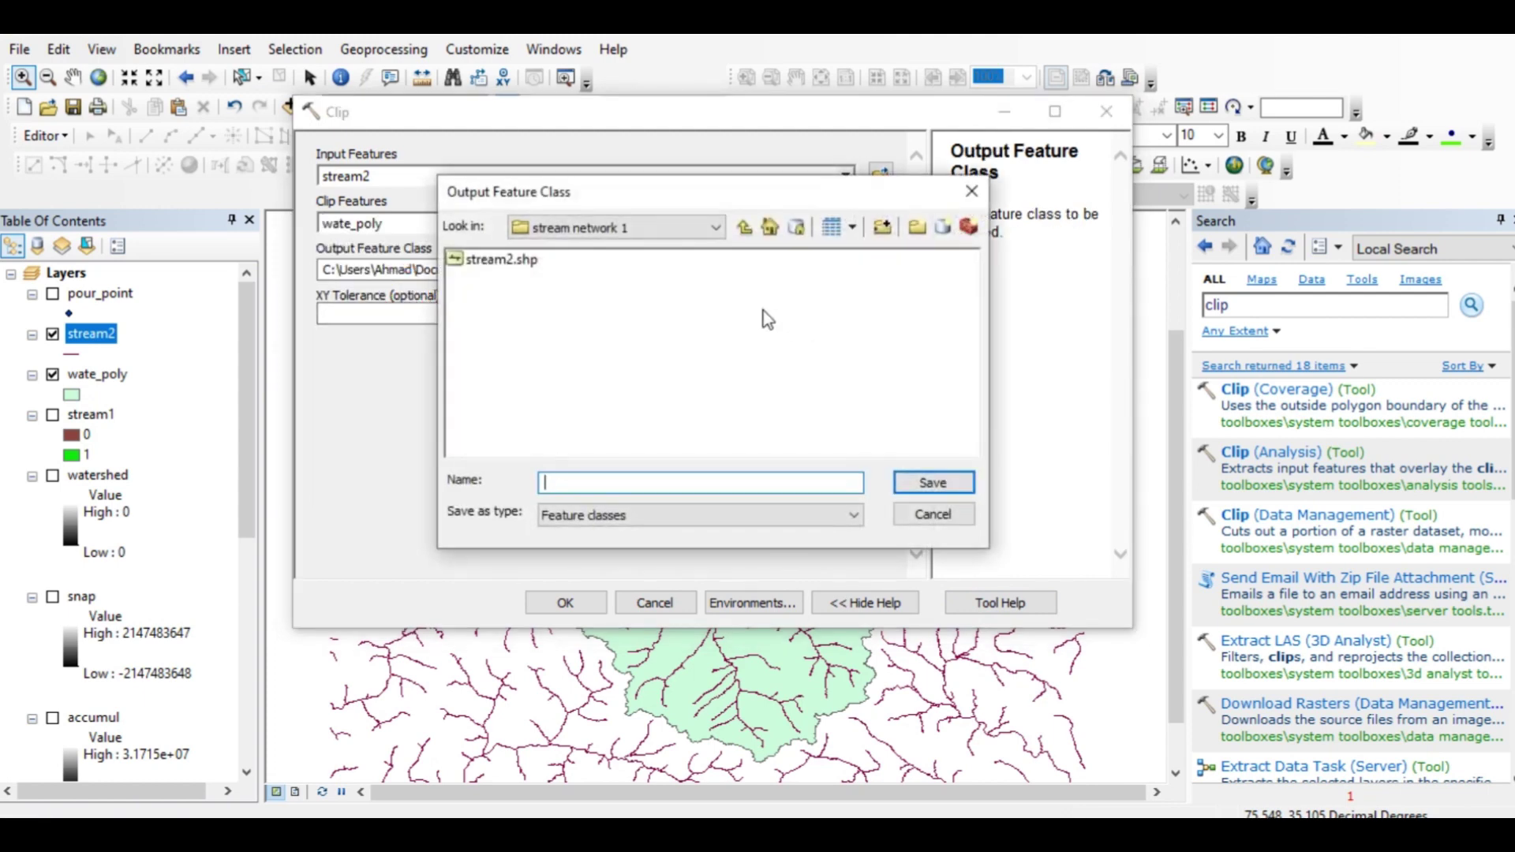
type("ste")
key("BackSpace")
left_click(939, 488)
left_click(567, 602)
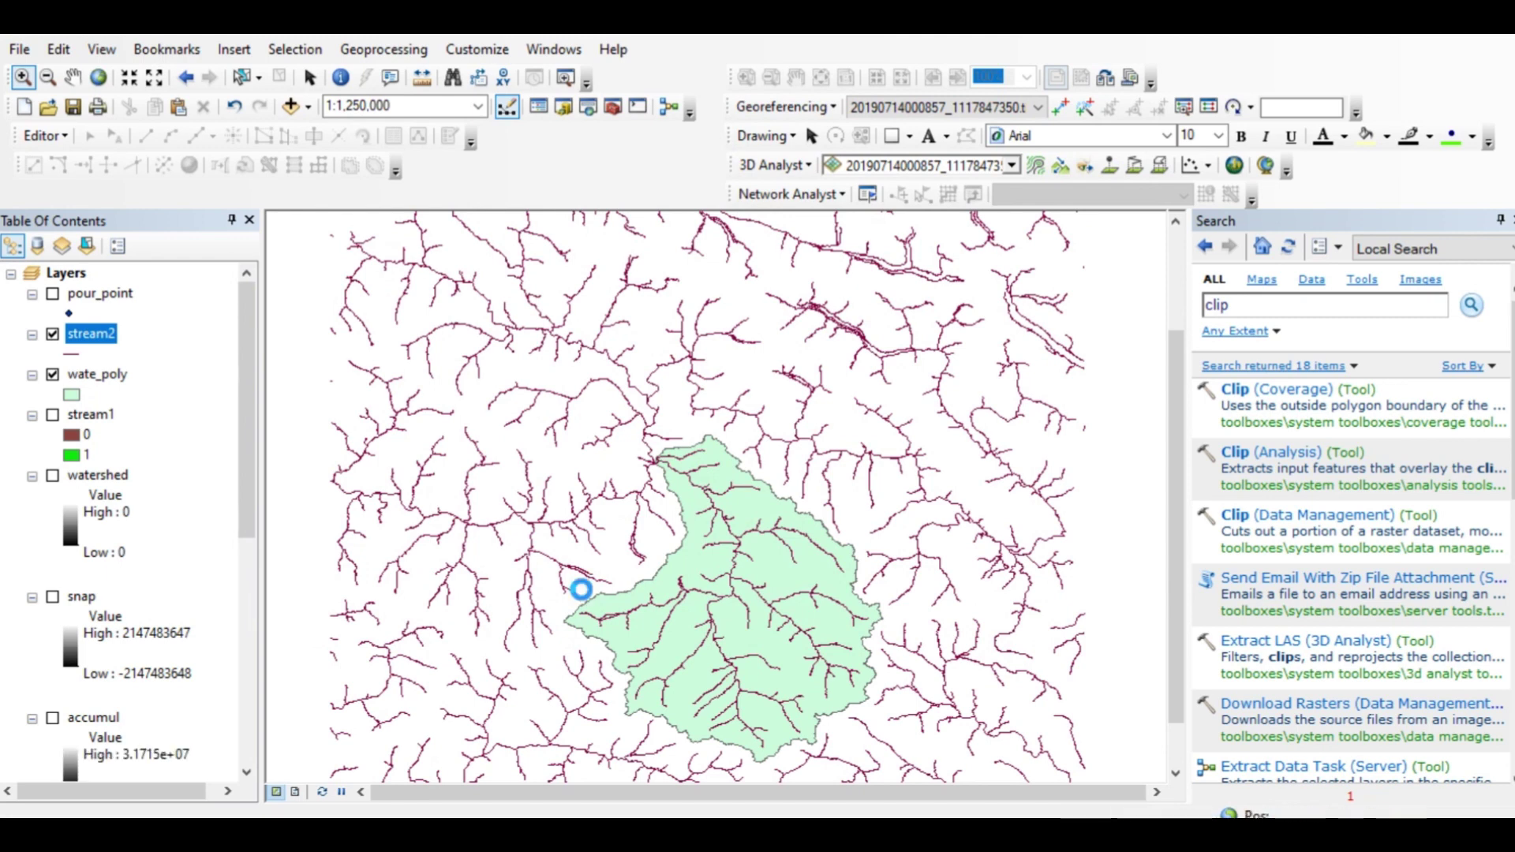
Hide the stream2 and wate_poly layers, keeping only the clipped stream3 layer displayed
left_click(53, 334)
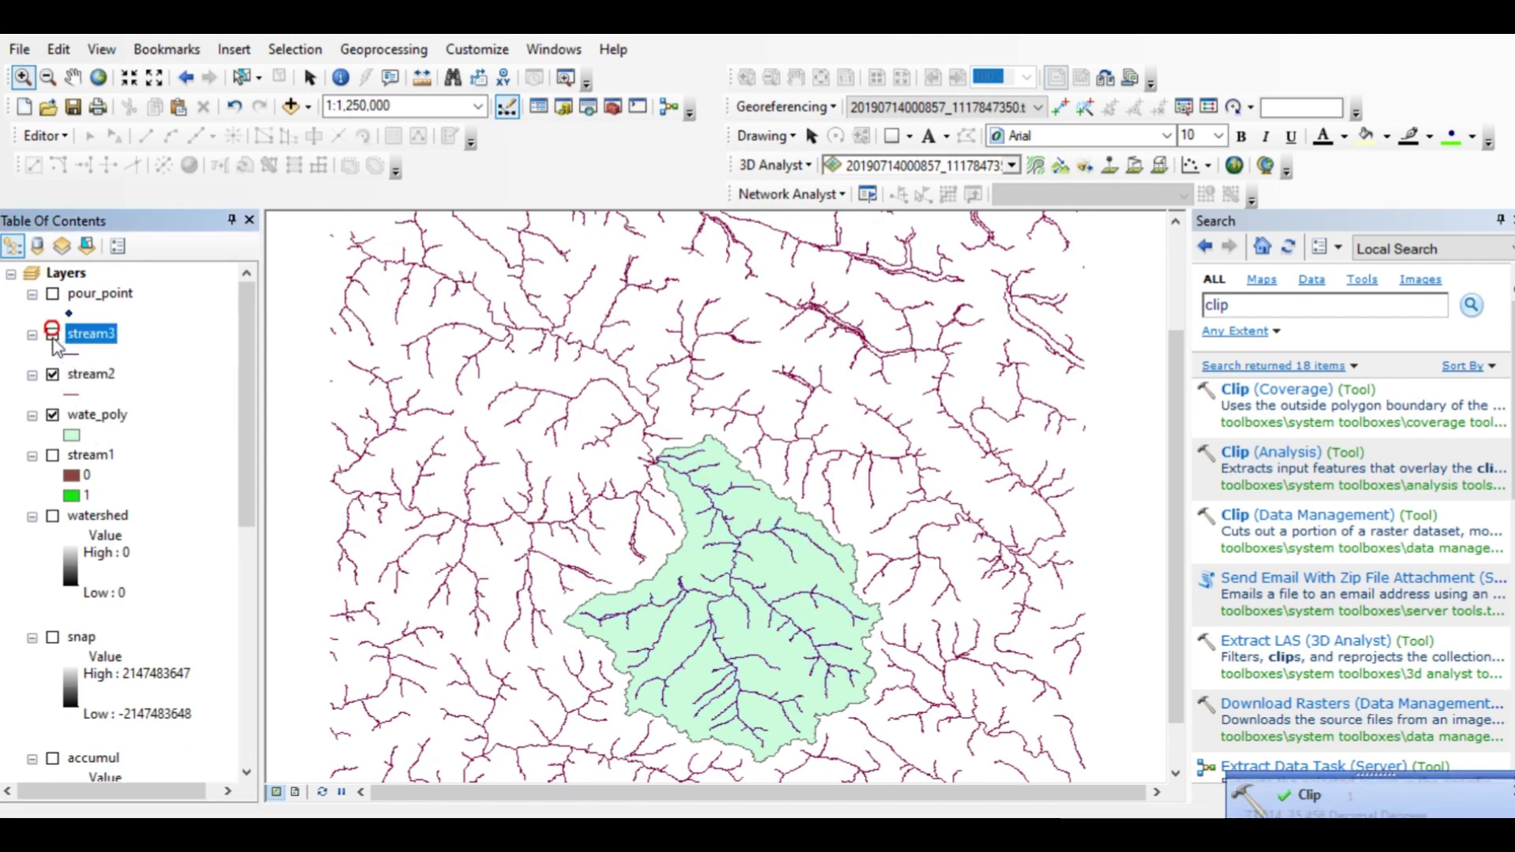
left_click(53, 374)
left_click(53, 414)
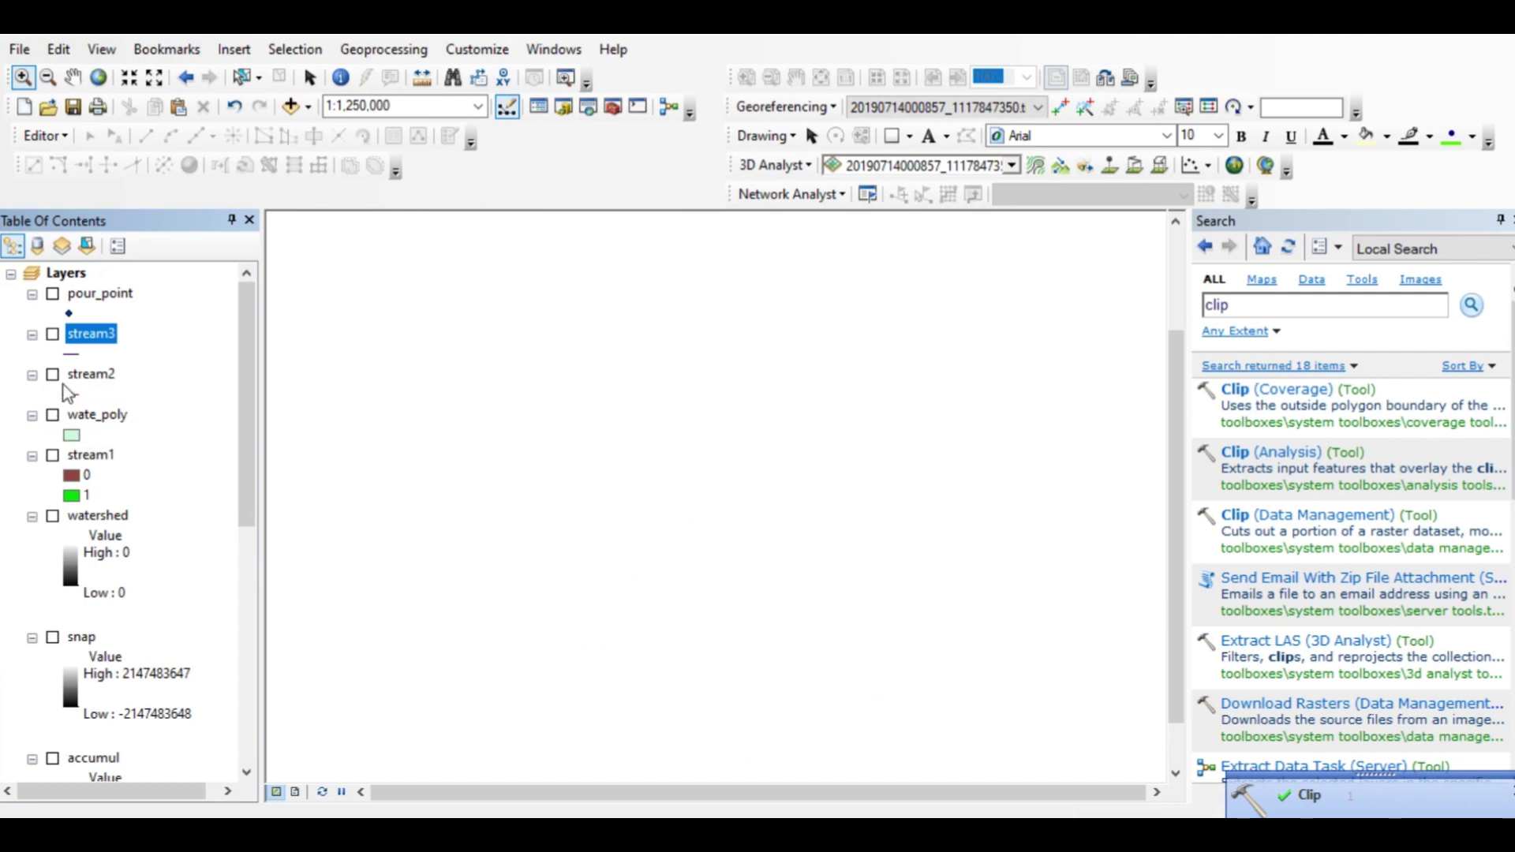
left_click(53, 334)
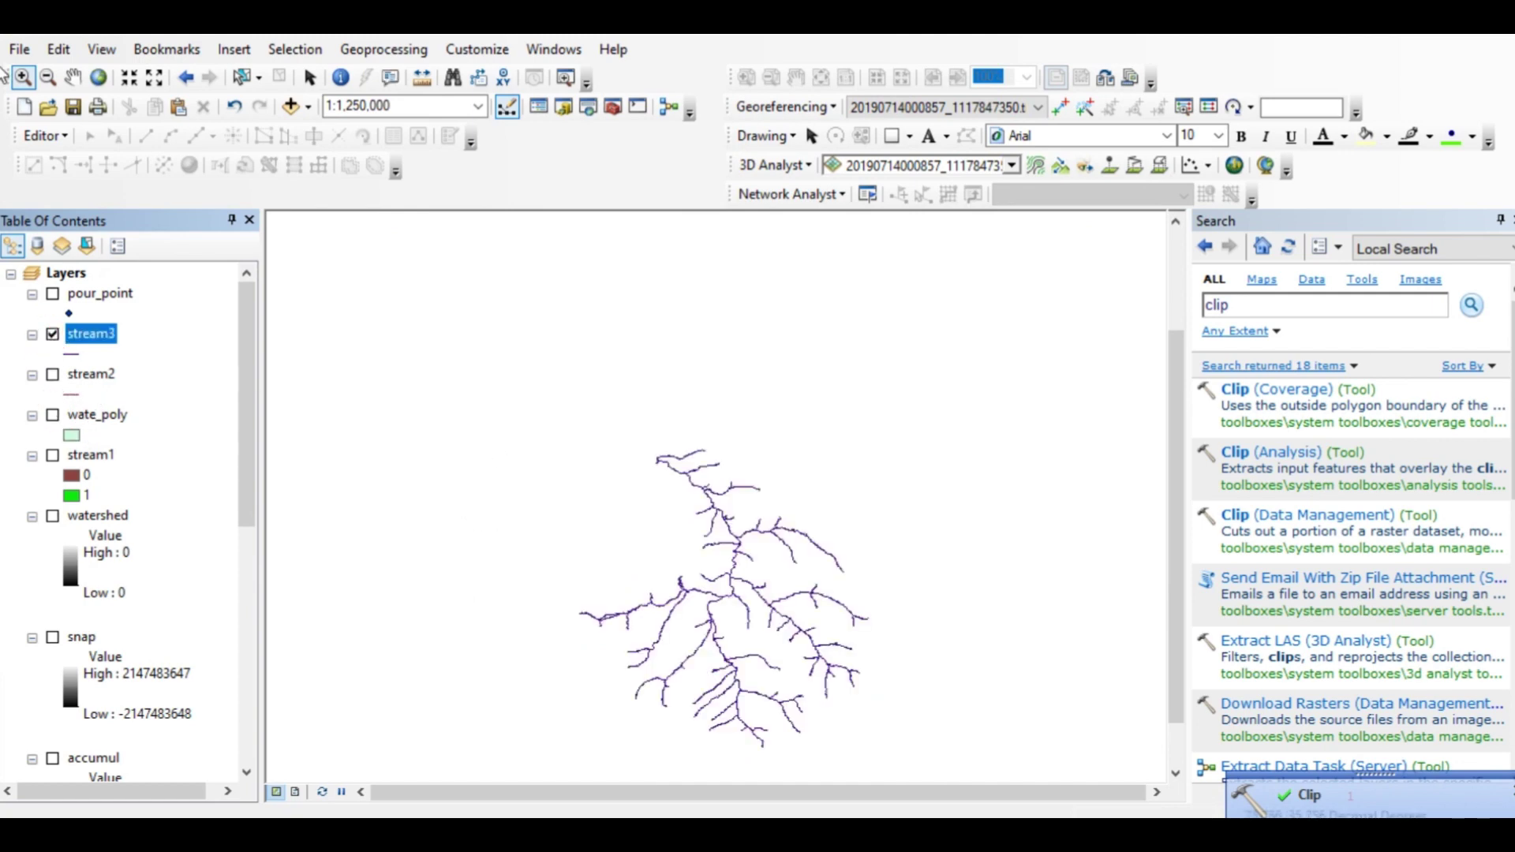
left_click(73, 77)
left_click_drag(912, 627, 877, 506)
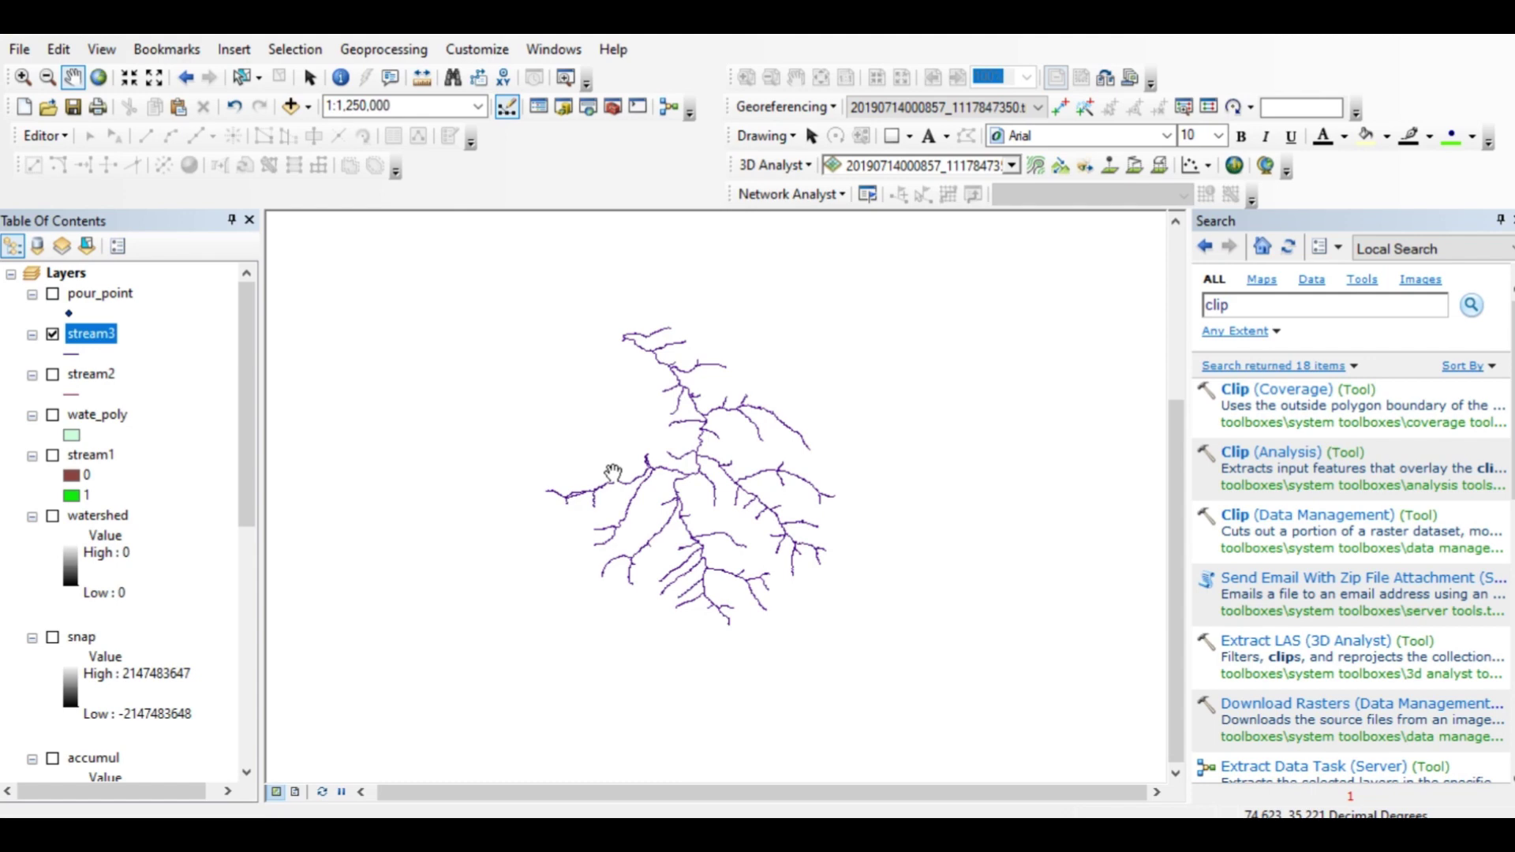
left_click_drag(242, 480, 174, 703)
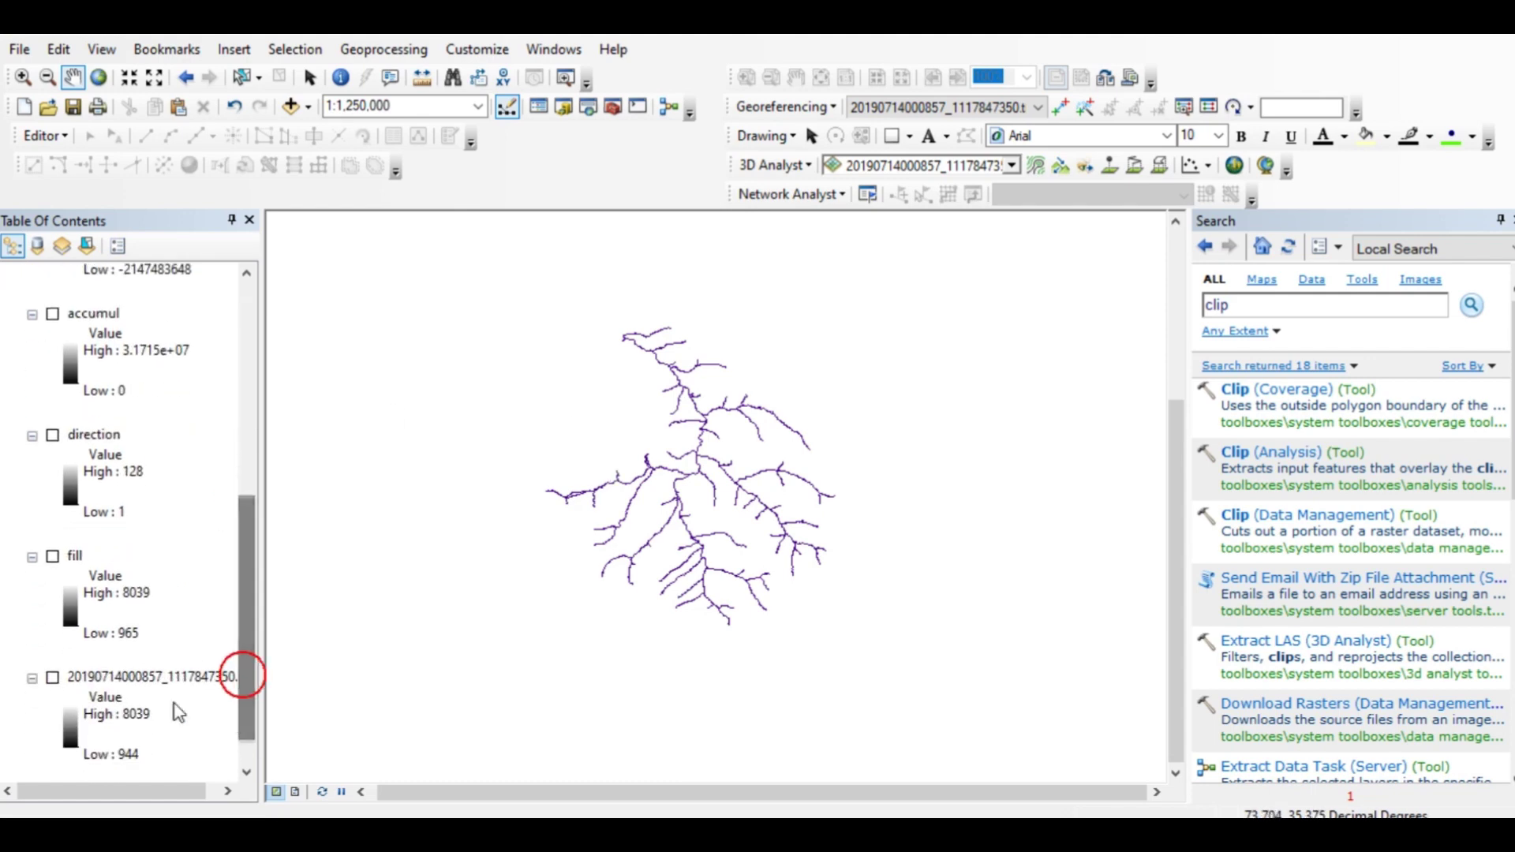
left_click(53, 678)
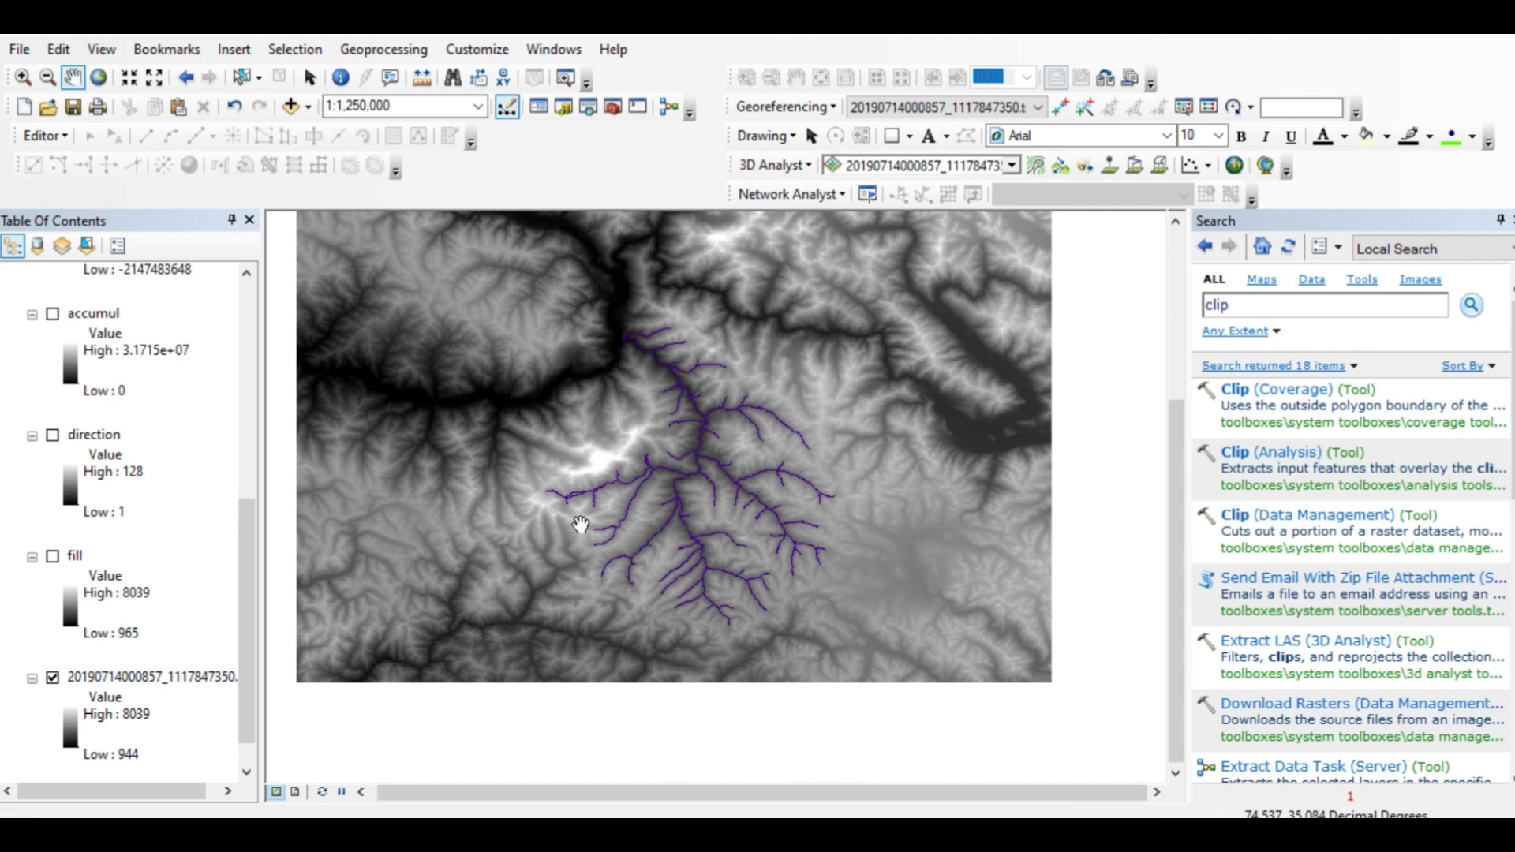
left_click_drag(247, 545, 257, 304)
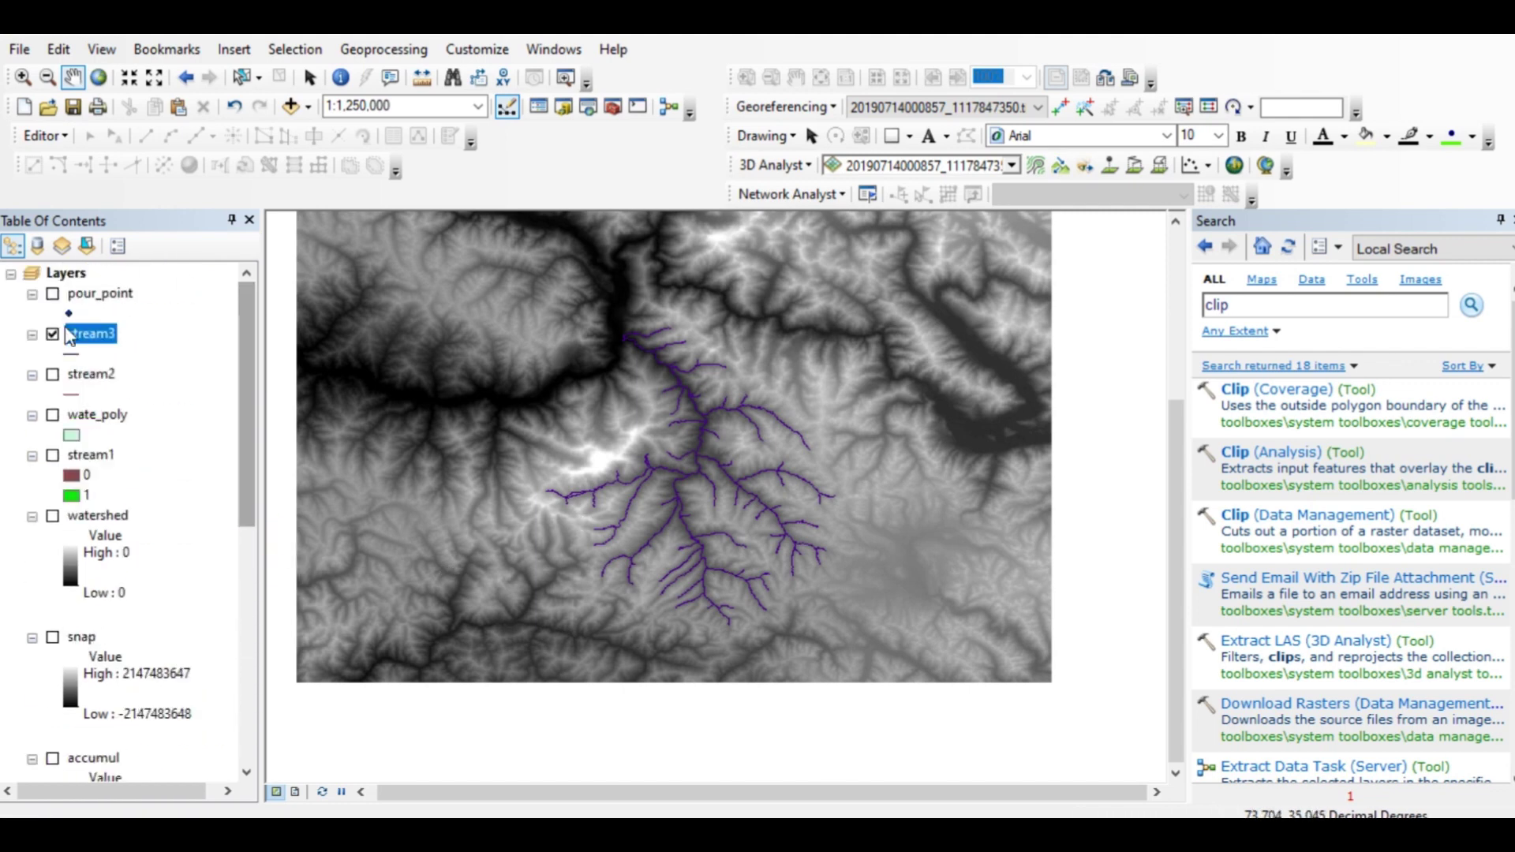
left_click(52, 415)
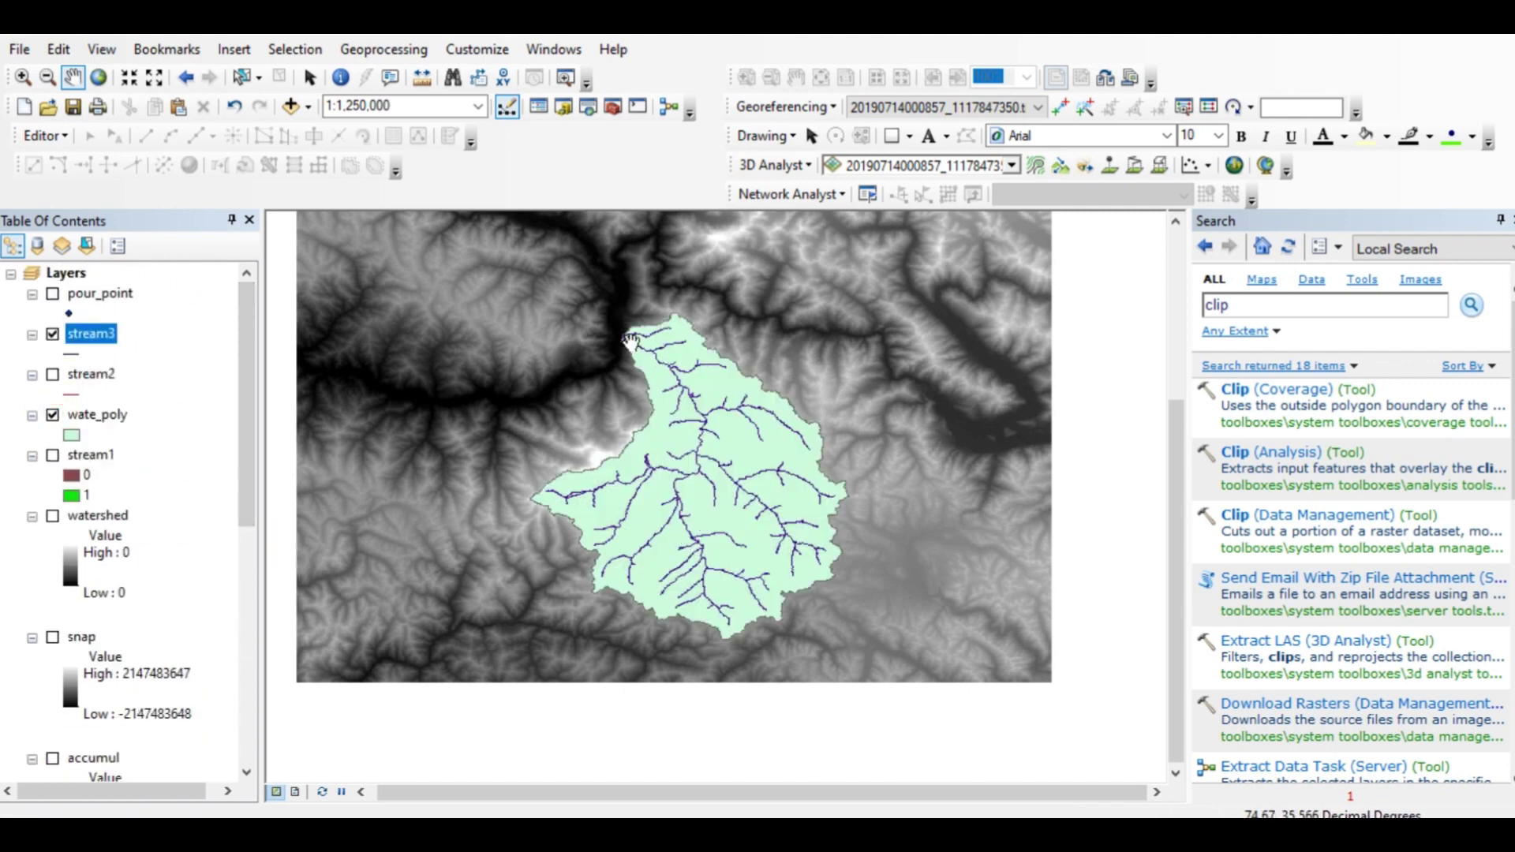
left_click_drag(657, 350, 677, 448)
left_click_drag(879, 488, 852, 408)
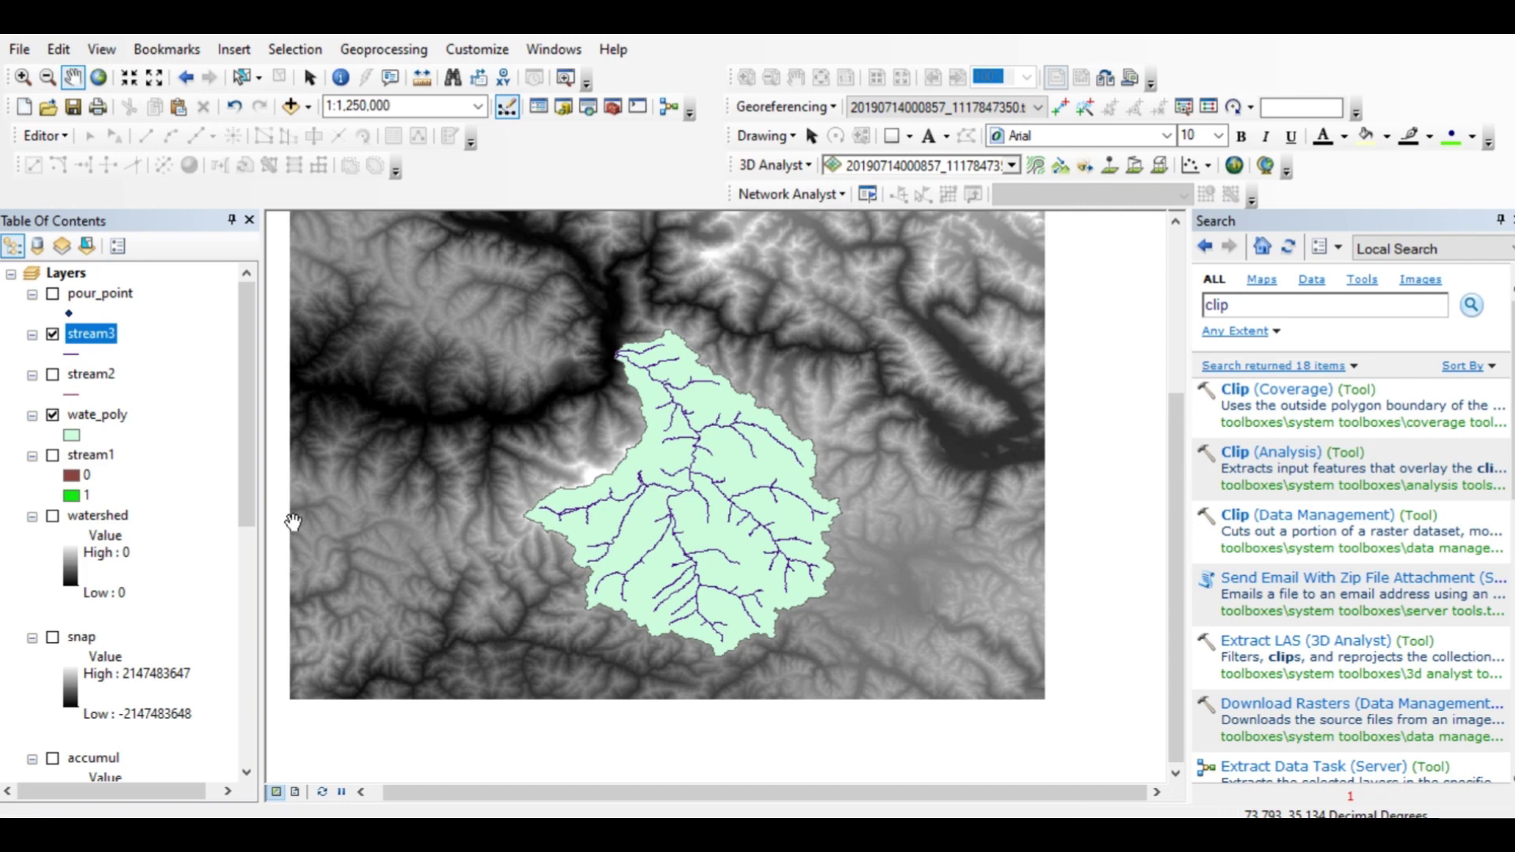
left_click_drag(246, 496, 247, 708)
left_click(52, 698)
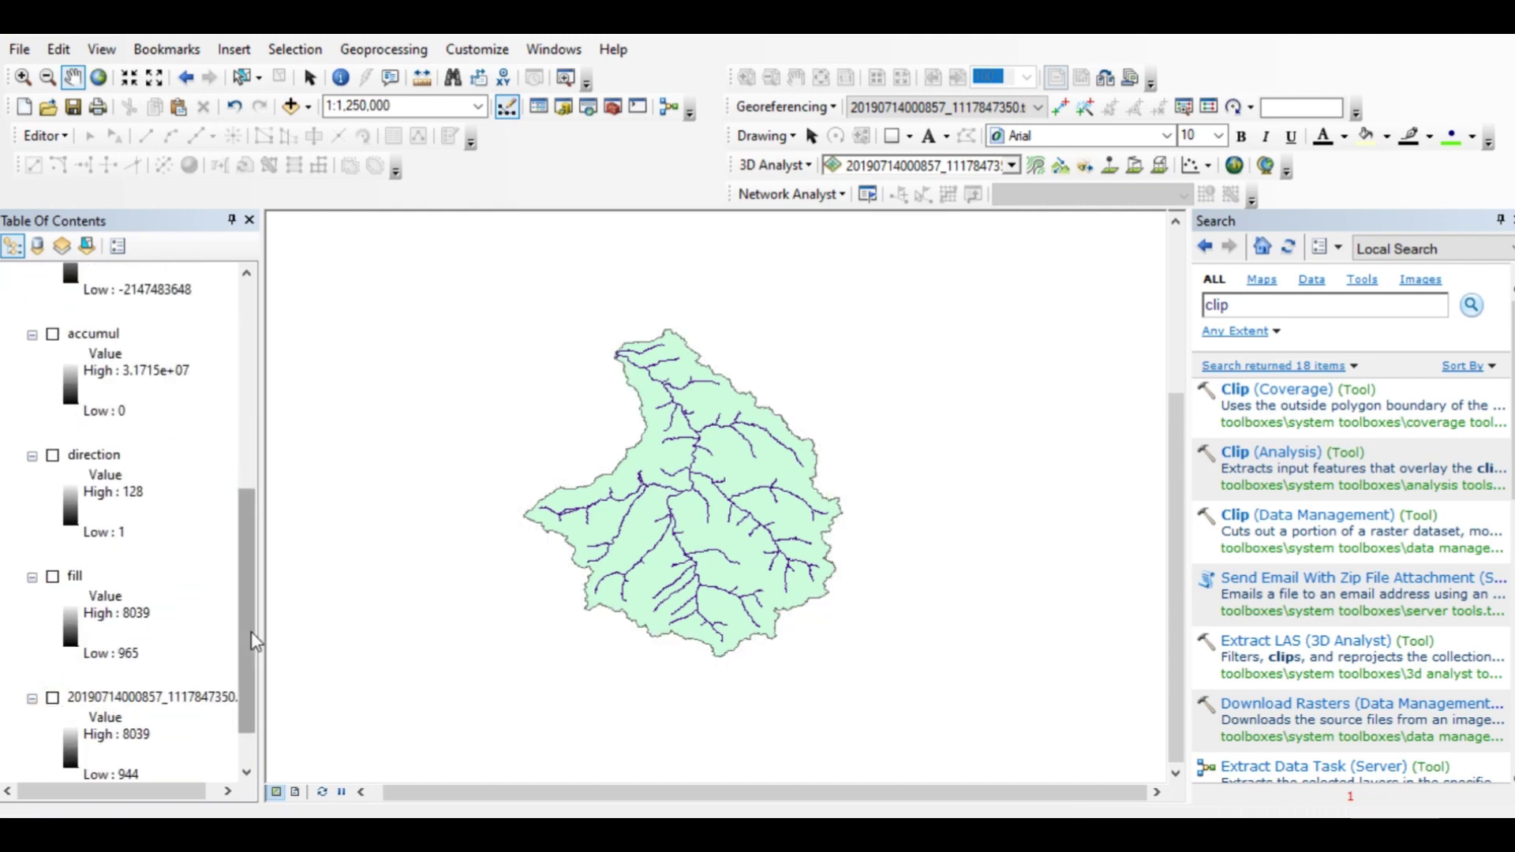
left_click_drag(249, 620, 239, 341)
left_click(52, 334)
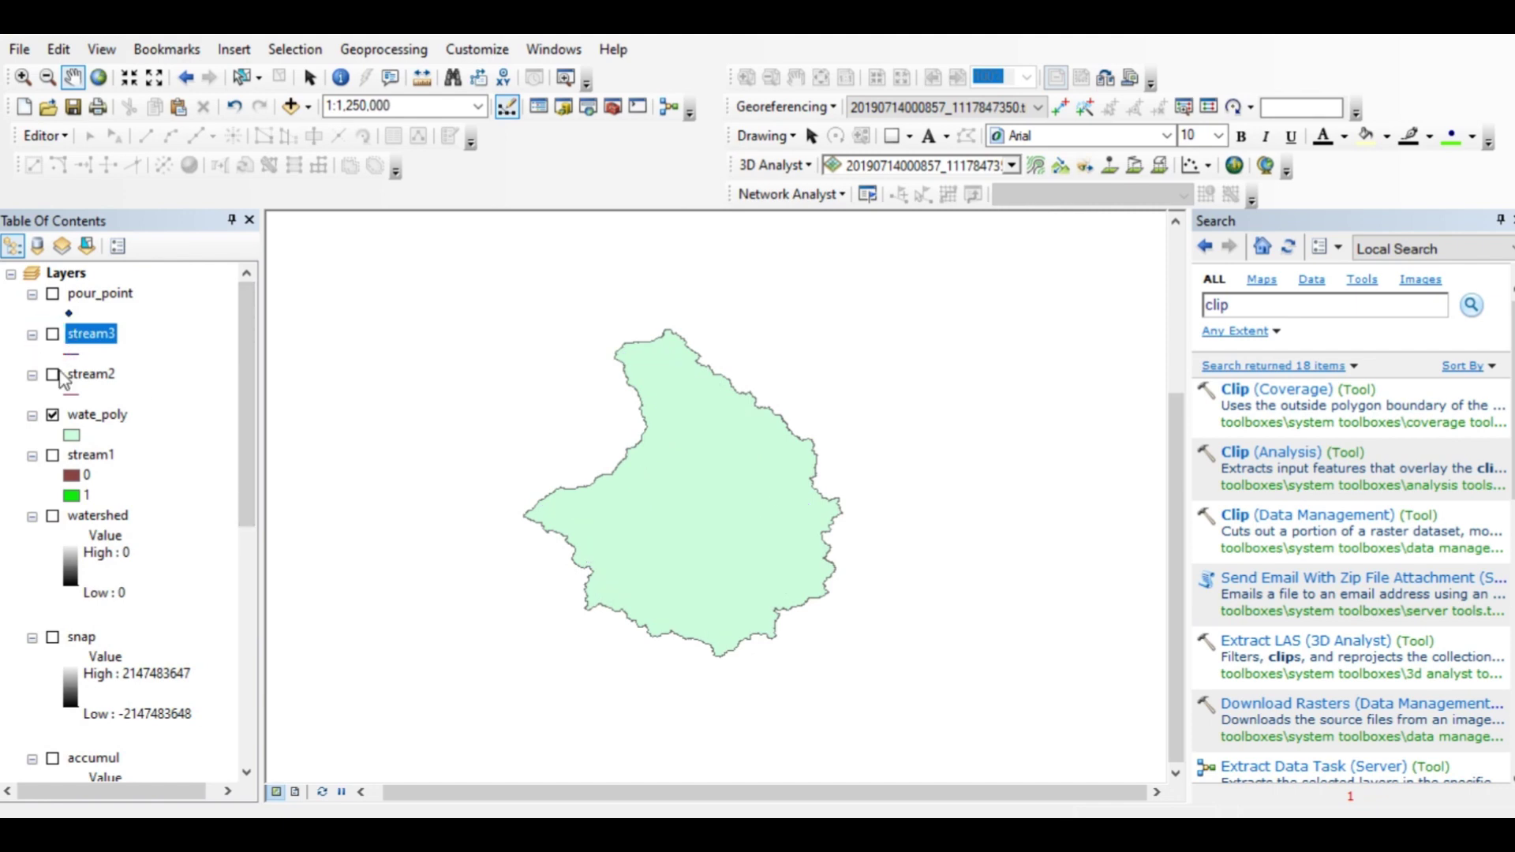
left_click(53, 415)
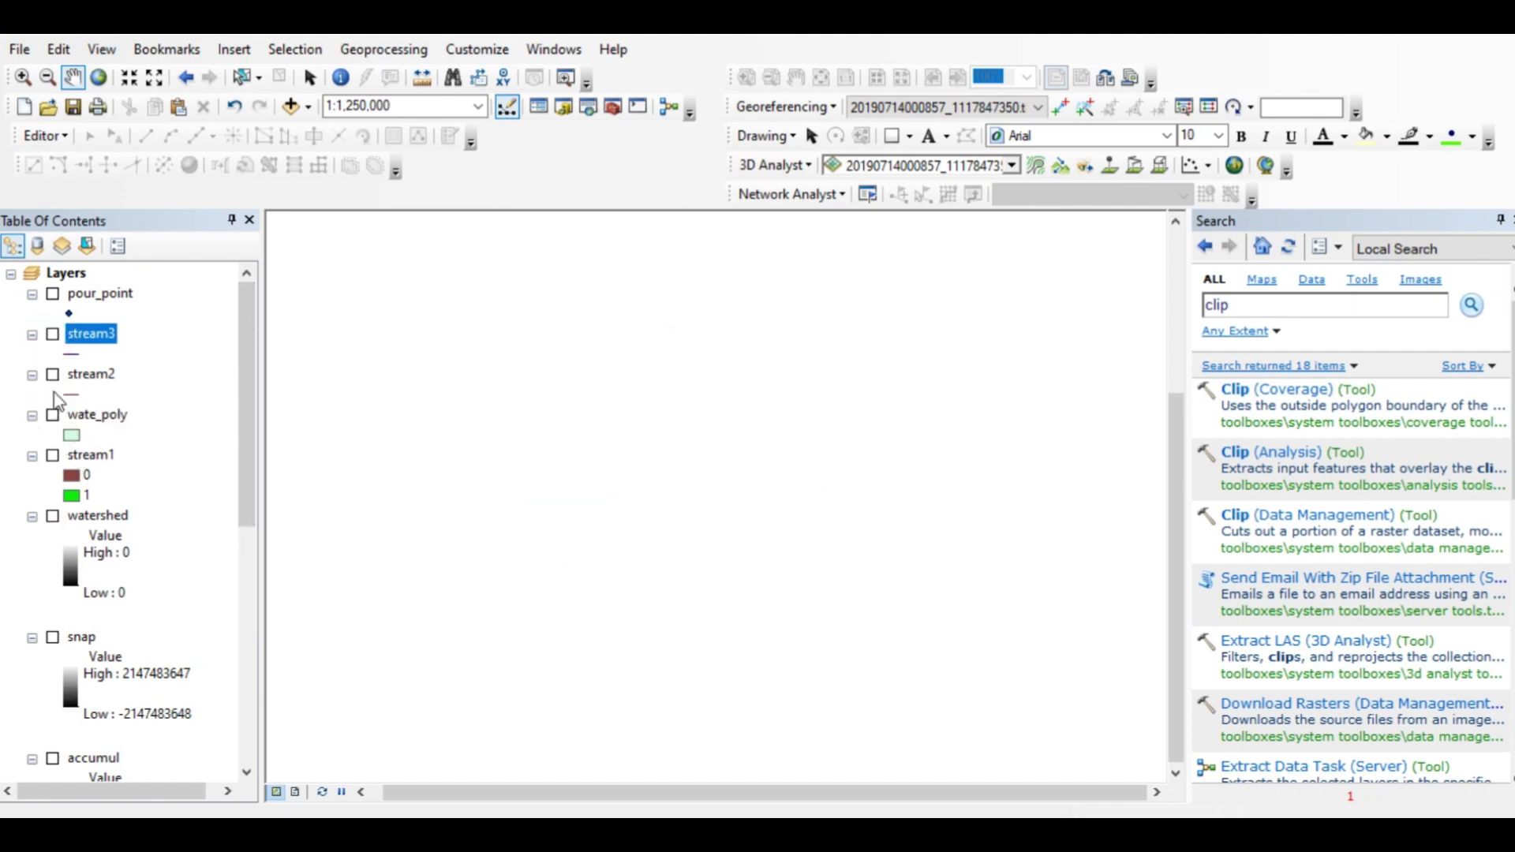
Show the stream1 raster briefly, then display only the stream2 polylines to review the full stream network
left_click(53, 456)
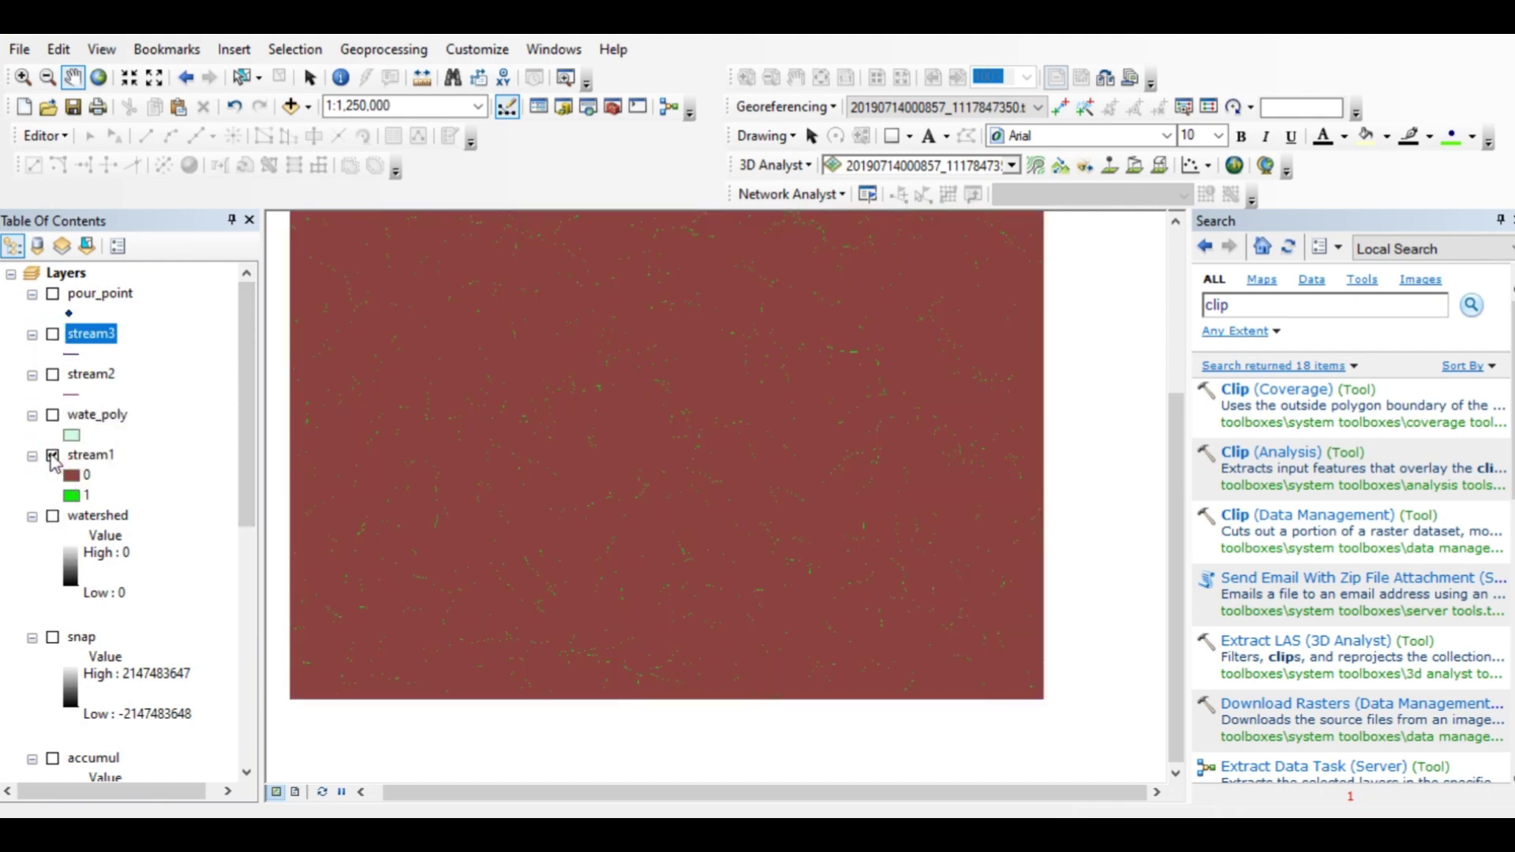
left_click(53, 456)
left_click(53, 374)
left_click_drag(817, 394, 855, 440)
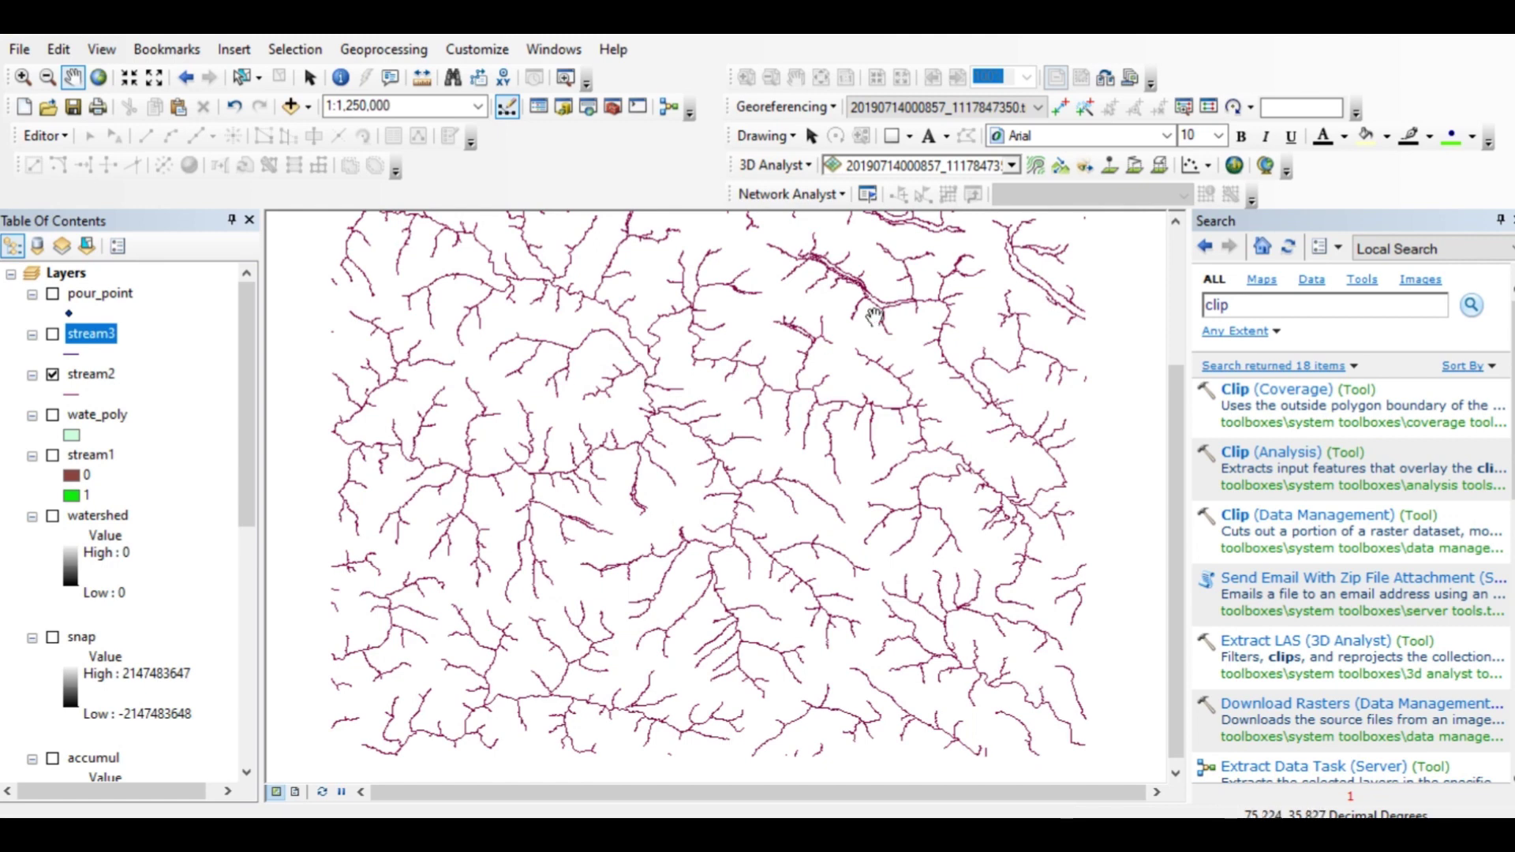
Search for raster calculator and open the Raster Calculator (Spatial Analyst) tool
left_click(1328, 305)
left_click_drag(1259, 308, 1149, 305)
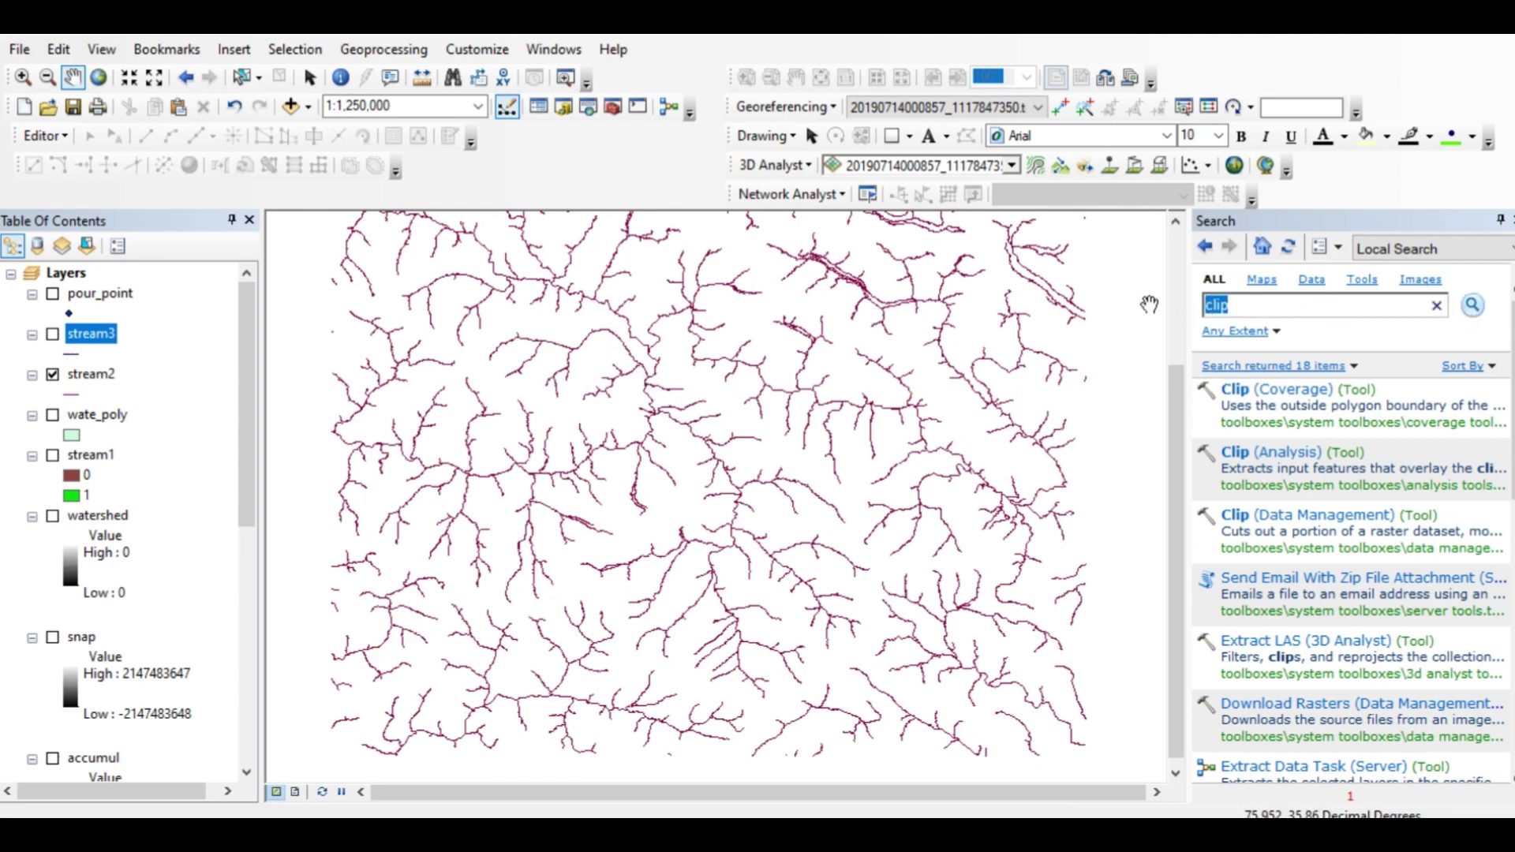
type("raster ca")
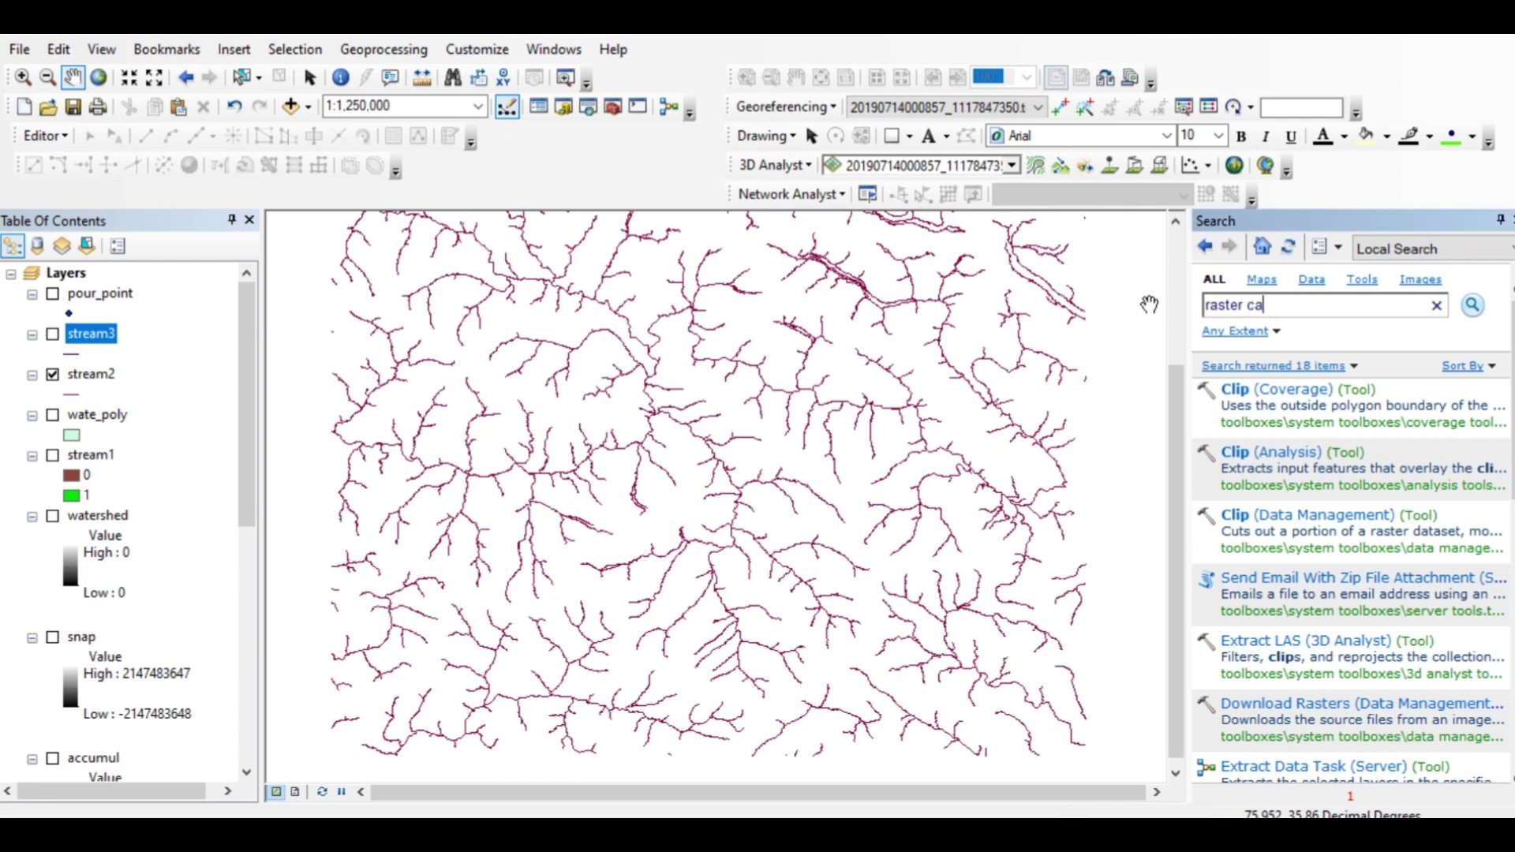
type("lculator")
key("Return")
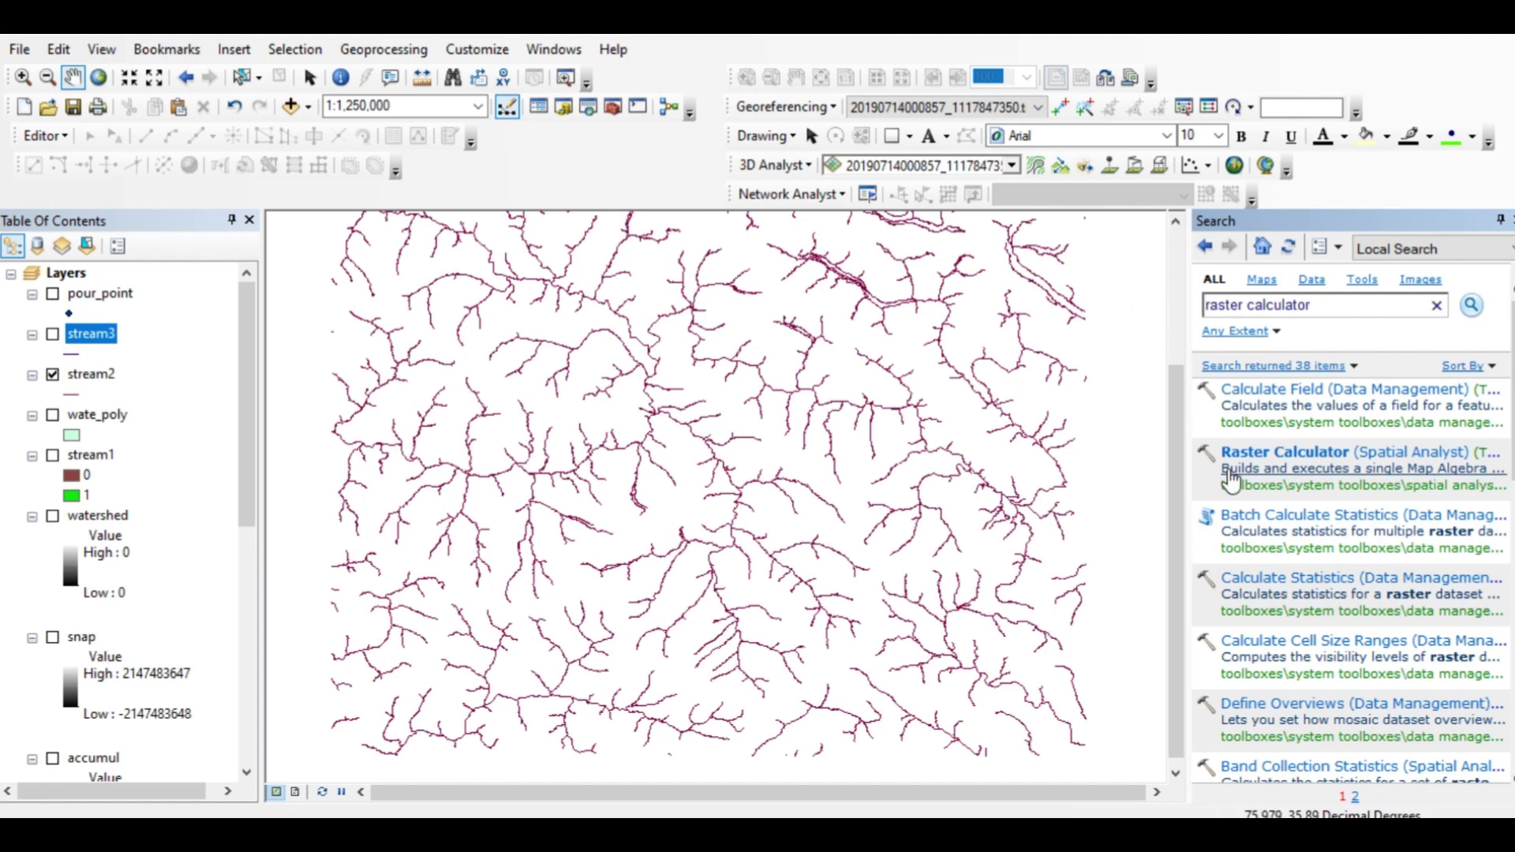
left_click(1254, 451)
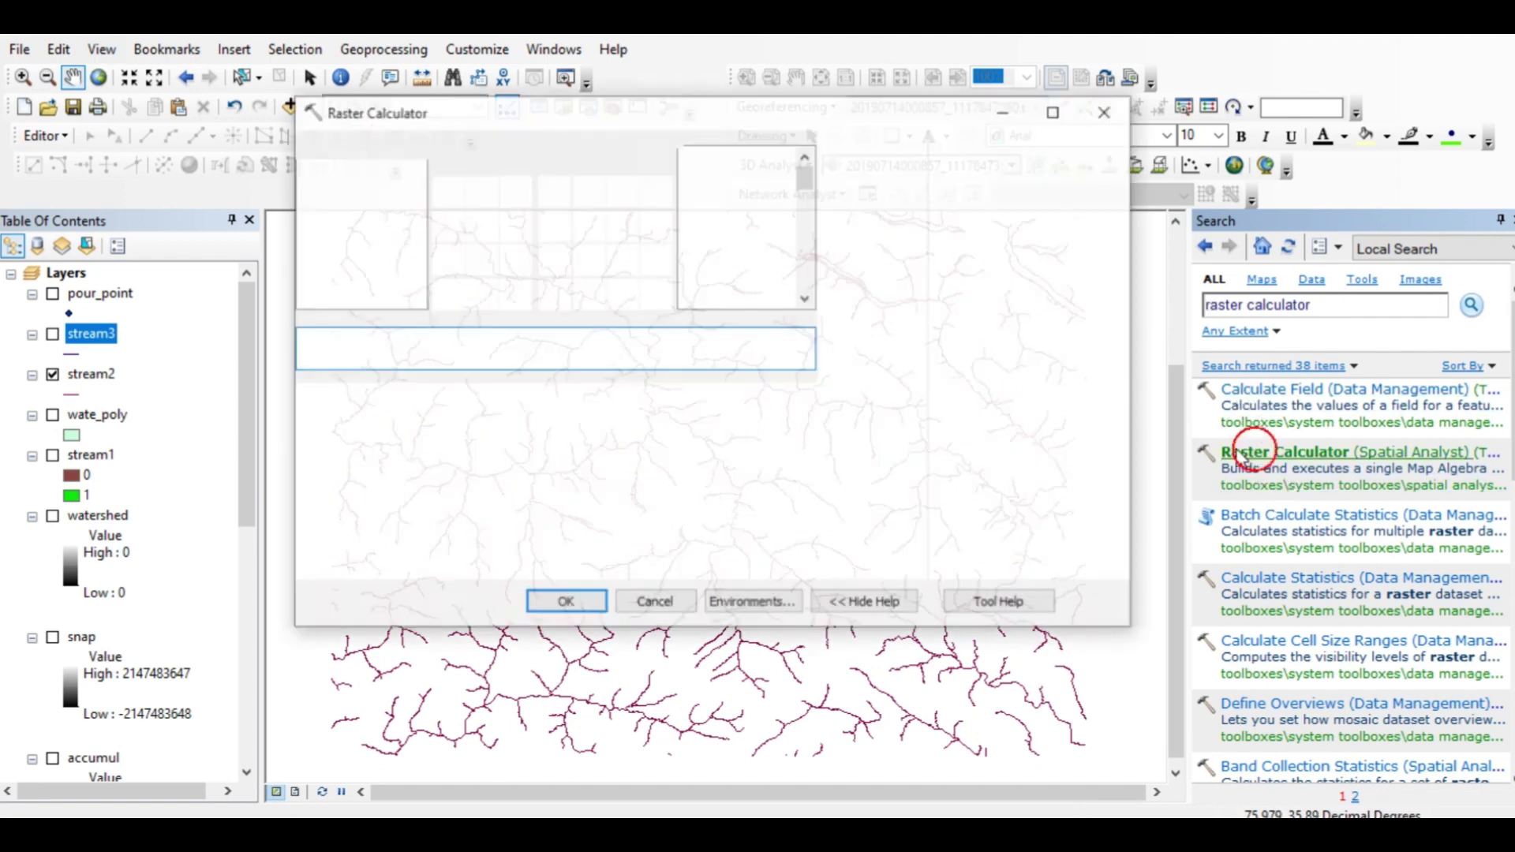
Calculate the raster "accumul">5000, saving it as stream4 in the stream network 1 folder, and hide the stream2 layer
double_click(364, 271)
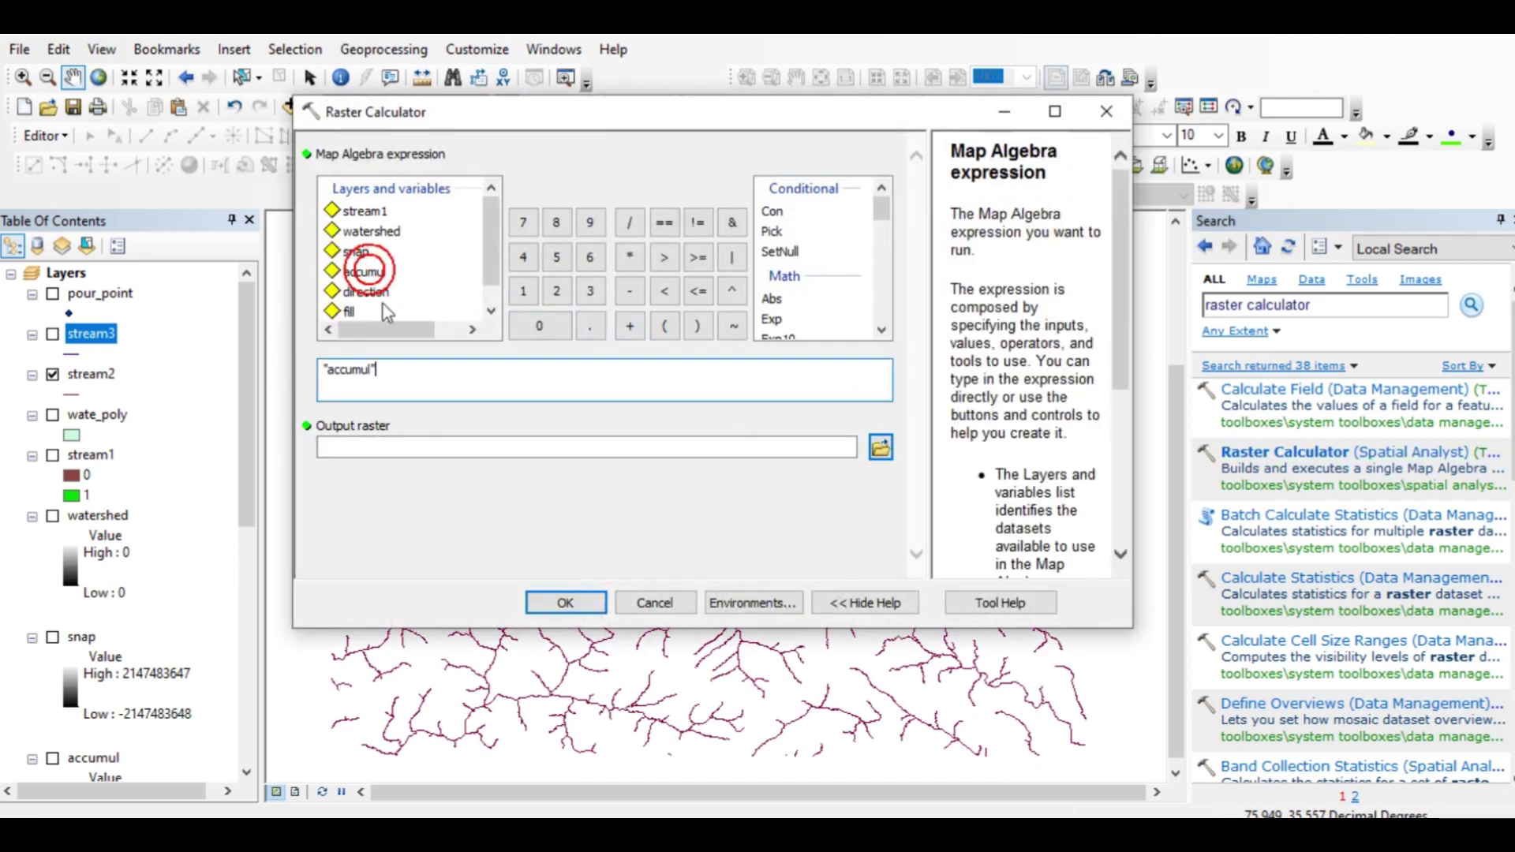
type(">5")
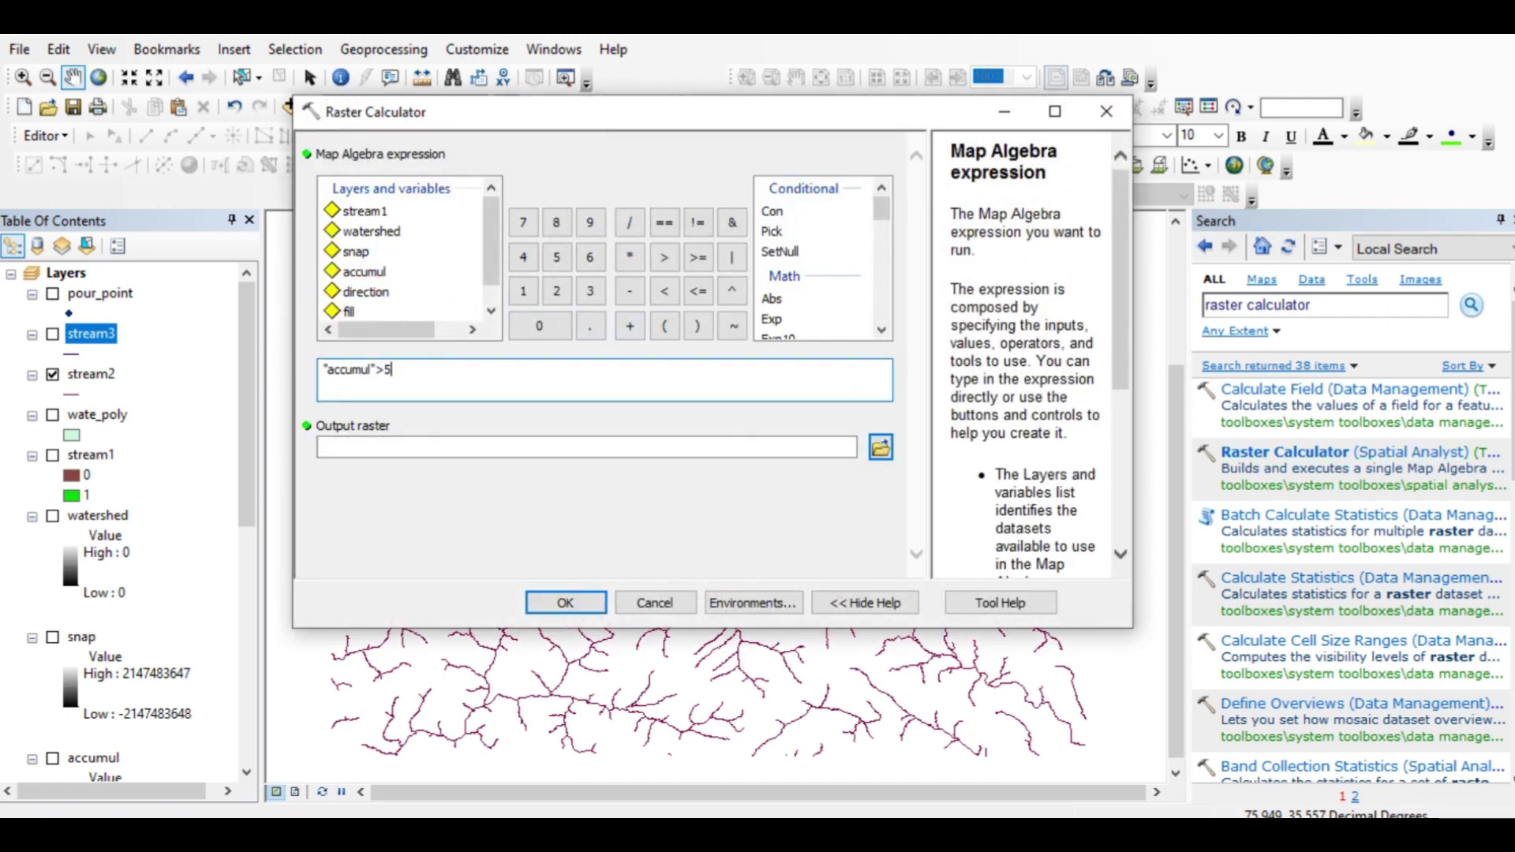
type("000")
left_click(878, 443)
type("st")
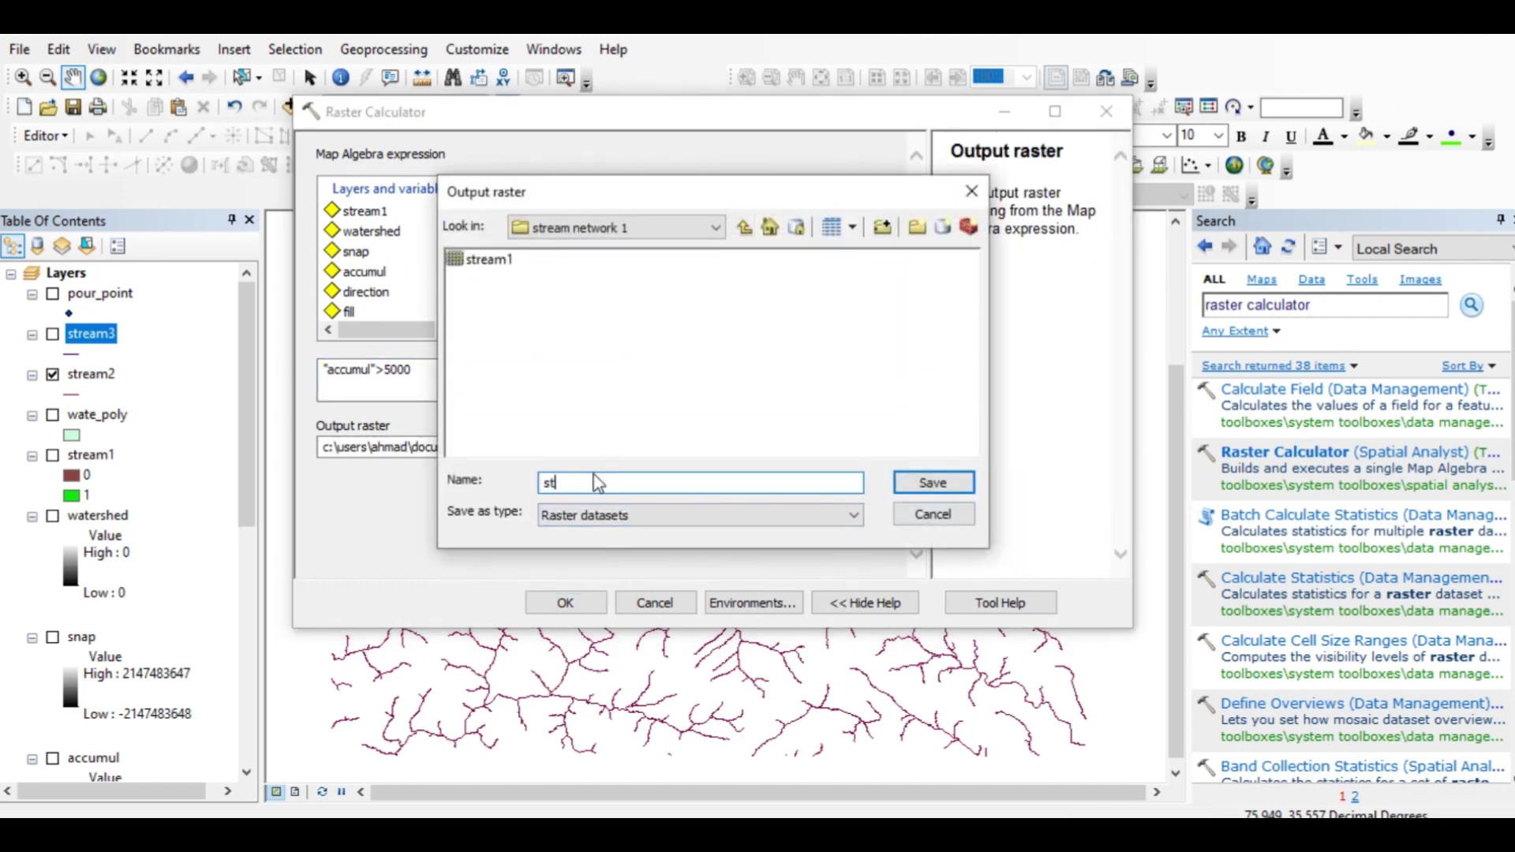
type("ream4")
left_click(916, 483)
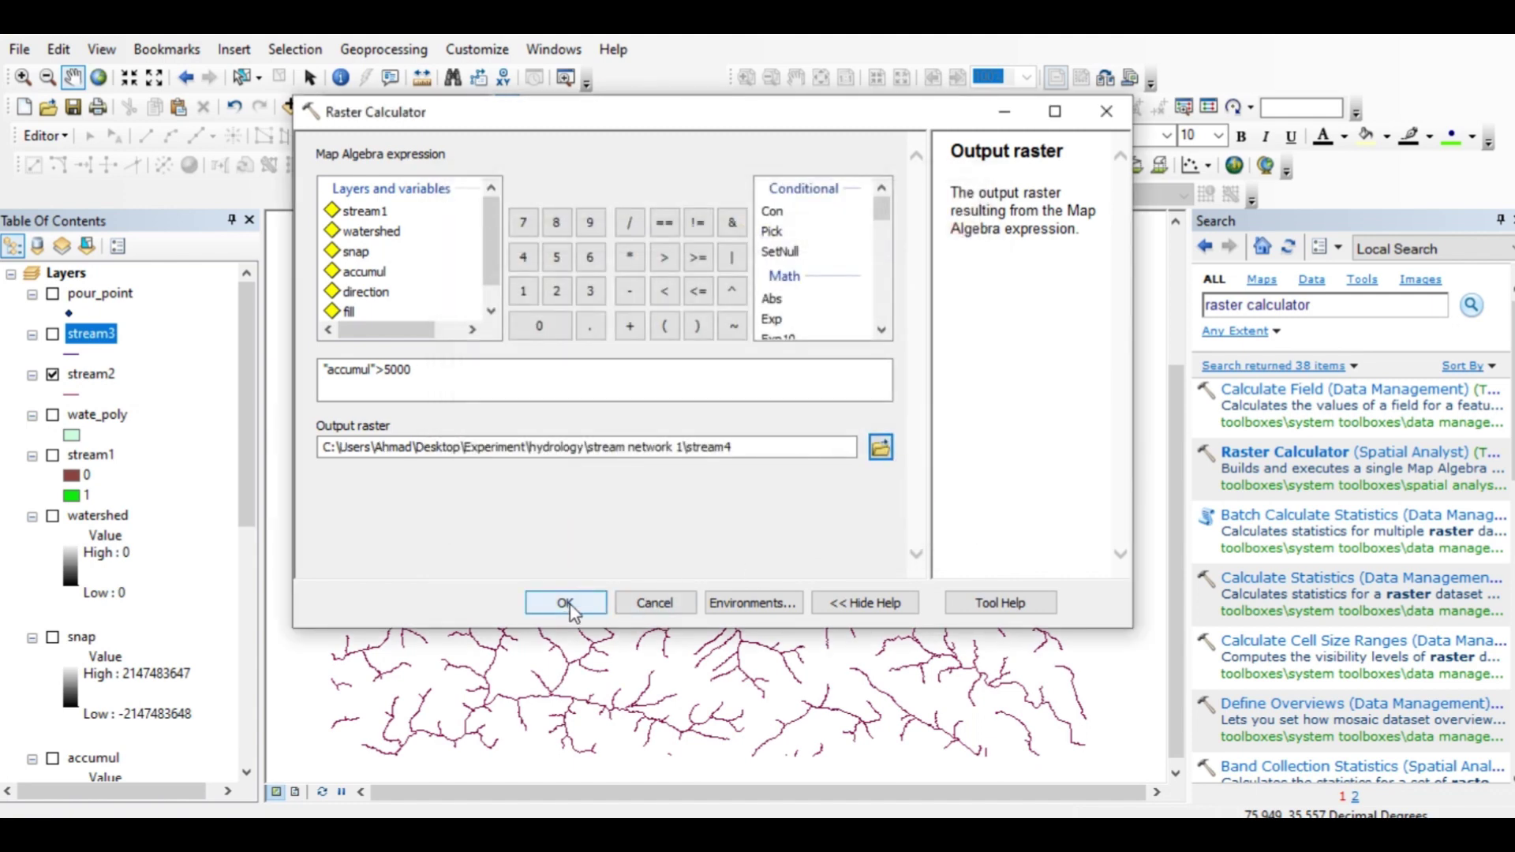
left_click(565, 602)
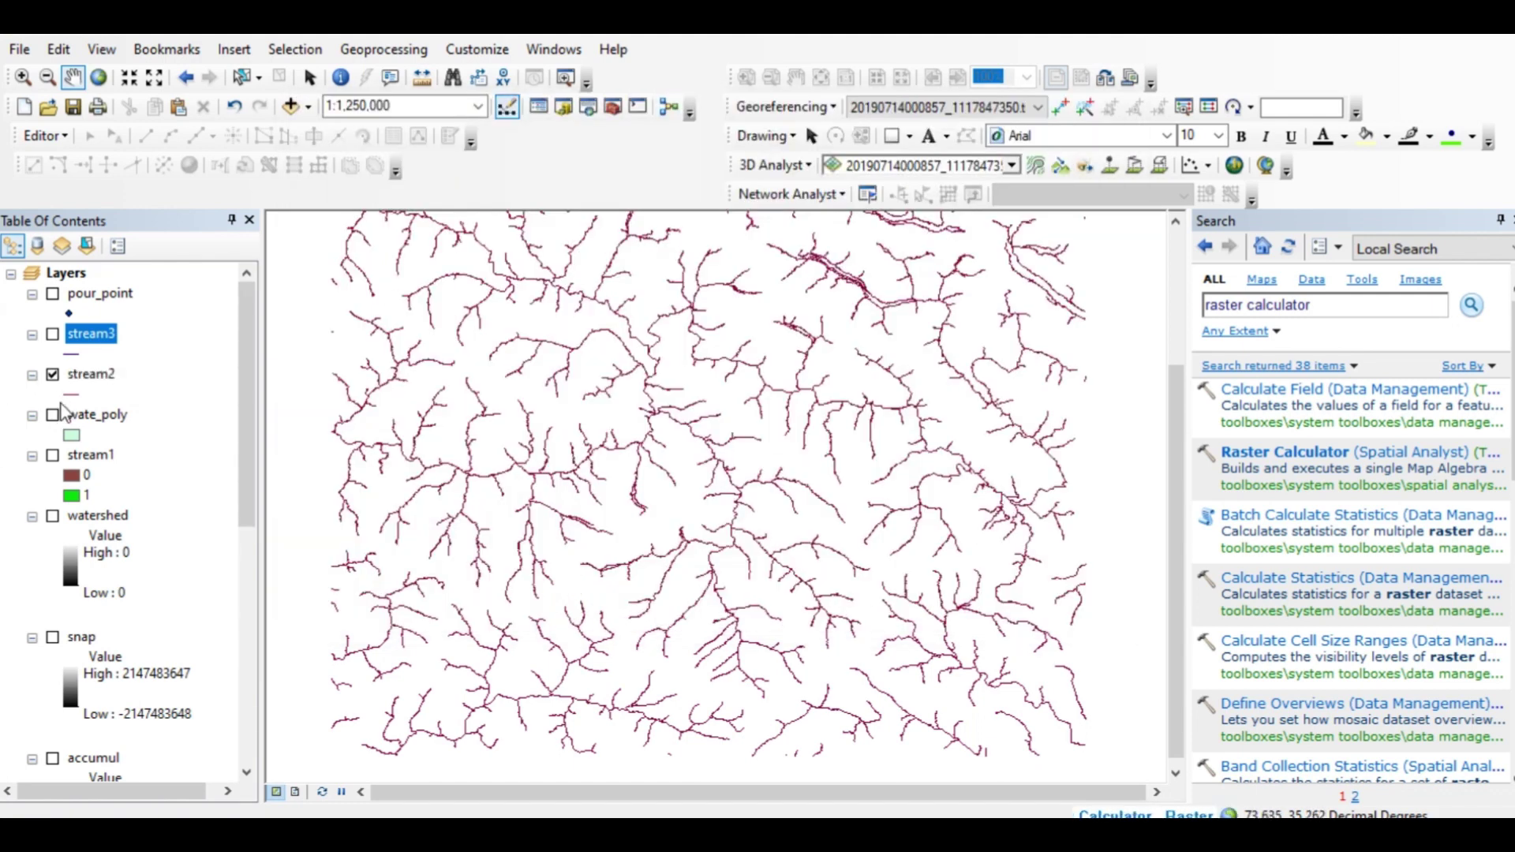
left_click(53, 375)
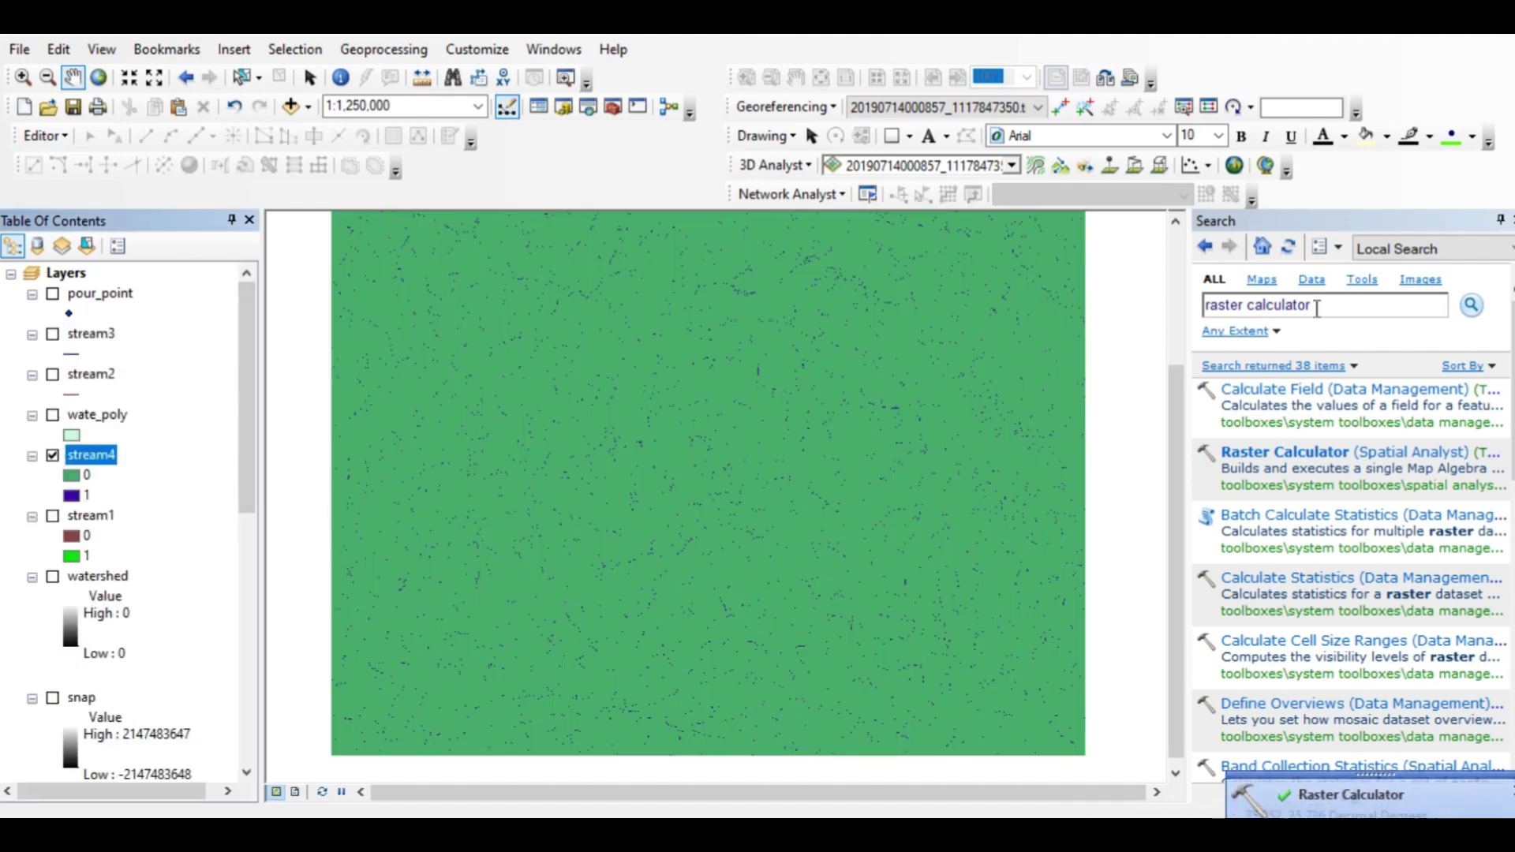
Search for raster to polyline and open the Raster to Polyline (Conversion) tool
left_click(1326, 304)
key("BackSpace")
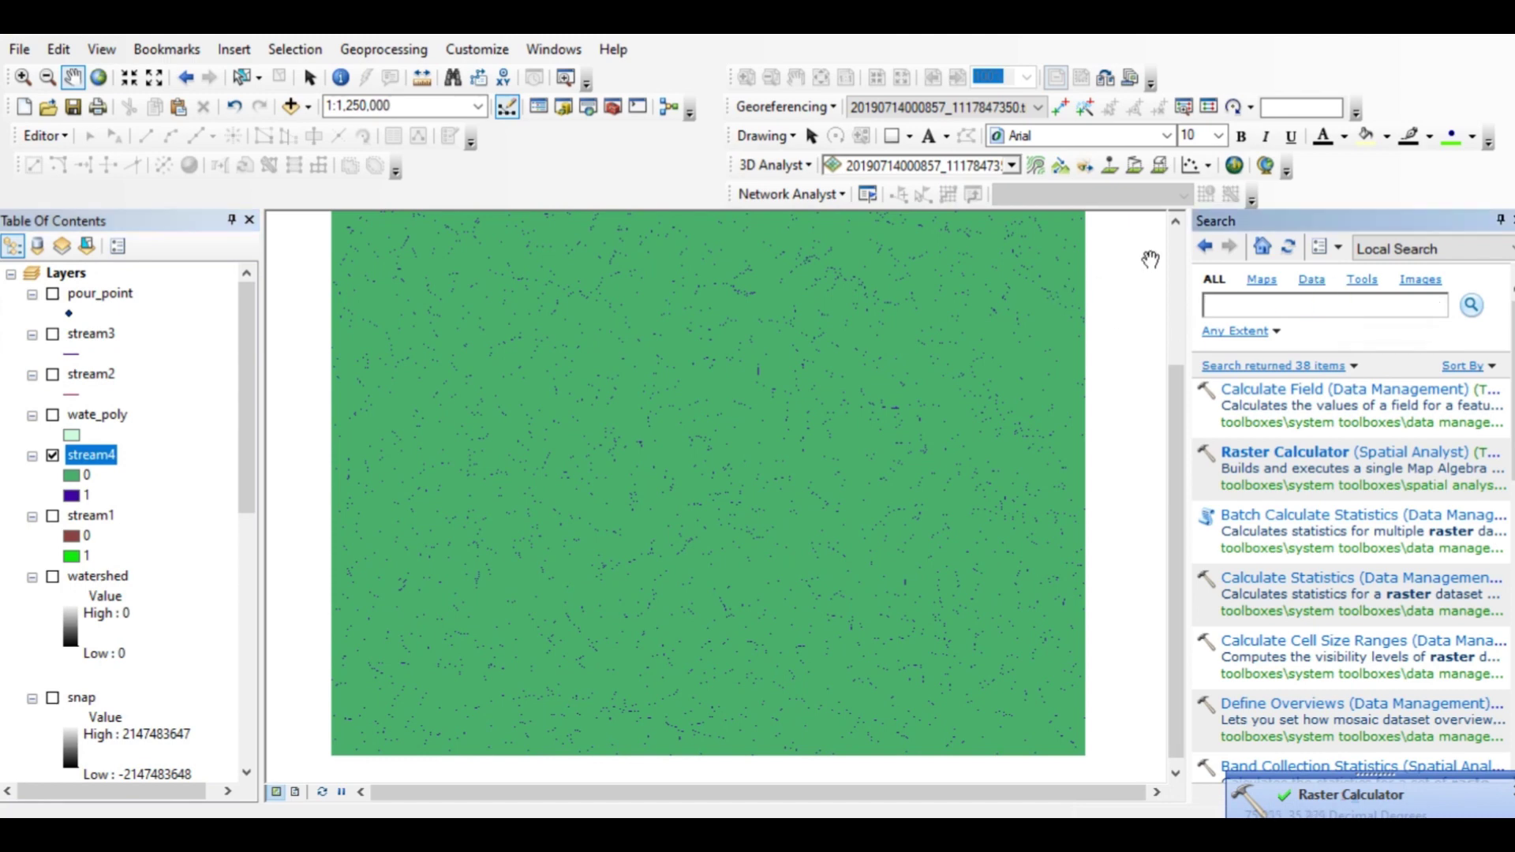
type("raster to polyline")
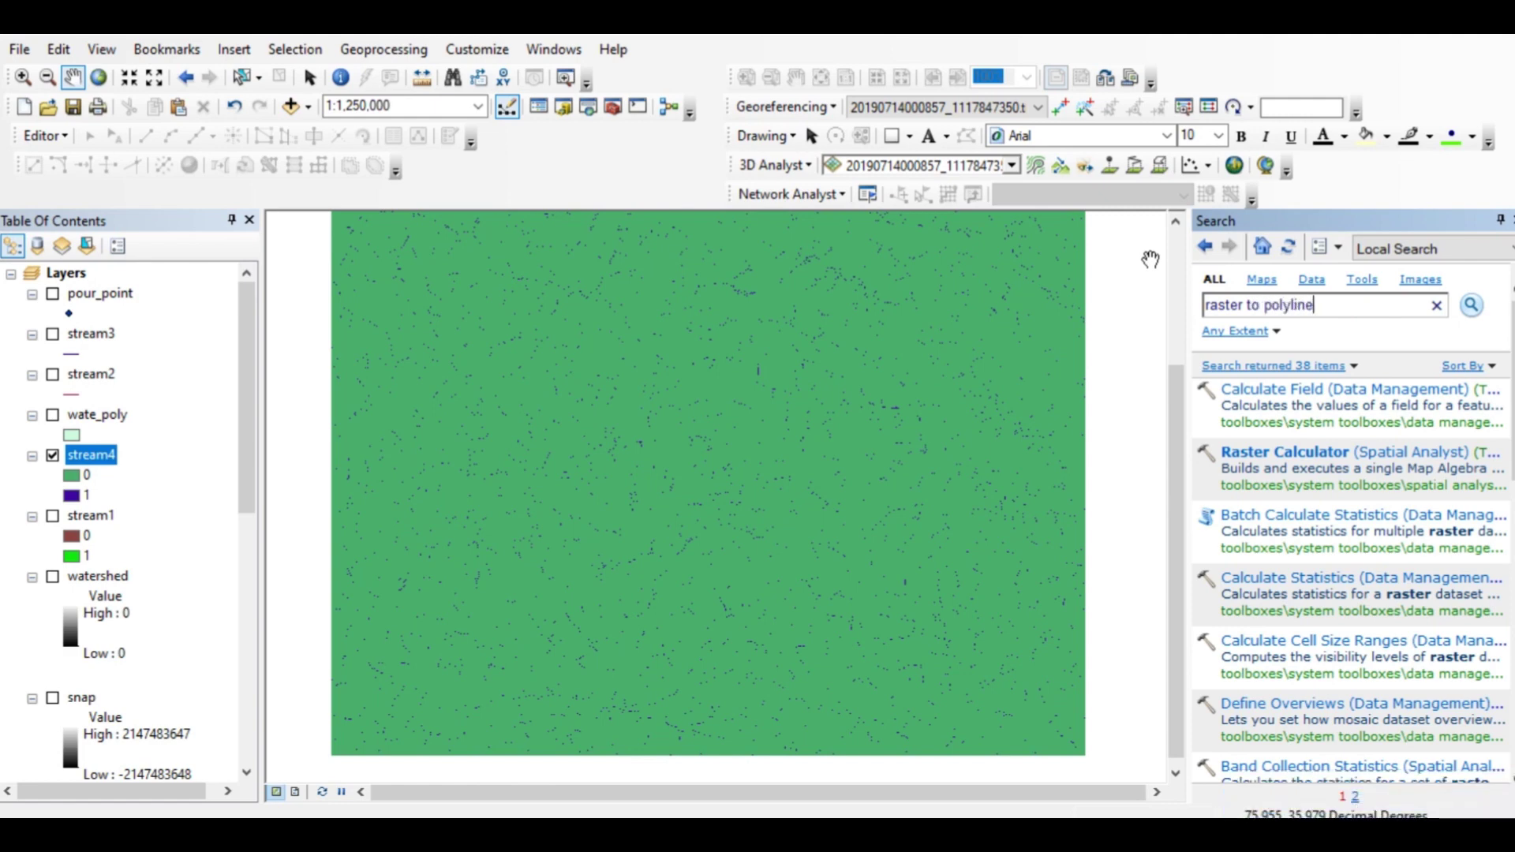
key("Return")
left_click(1327, 389)
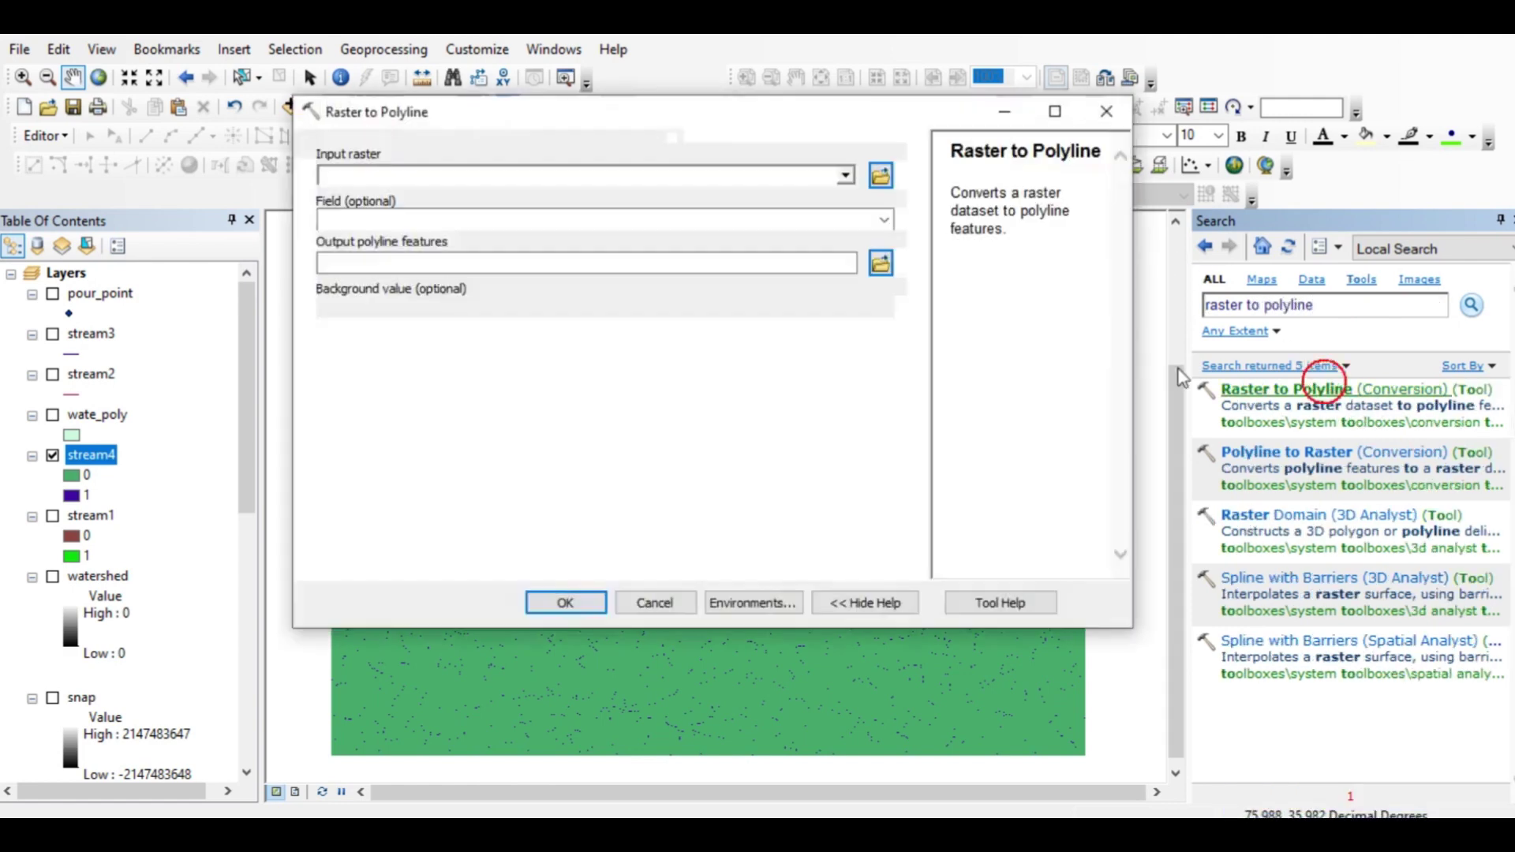
Convert the stream4 raster to polylines, saving the output as stream5 in the stream network 1 folder
left_click(845, 176)
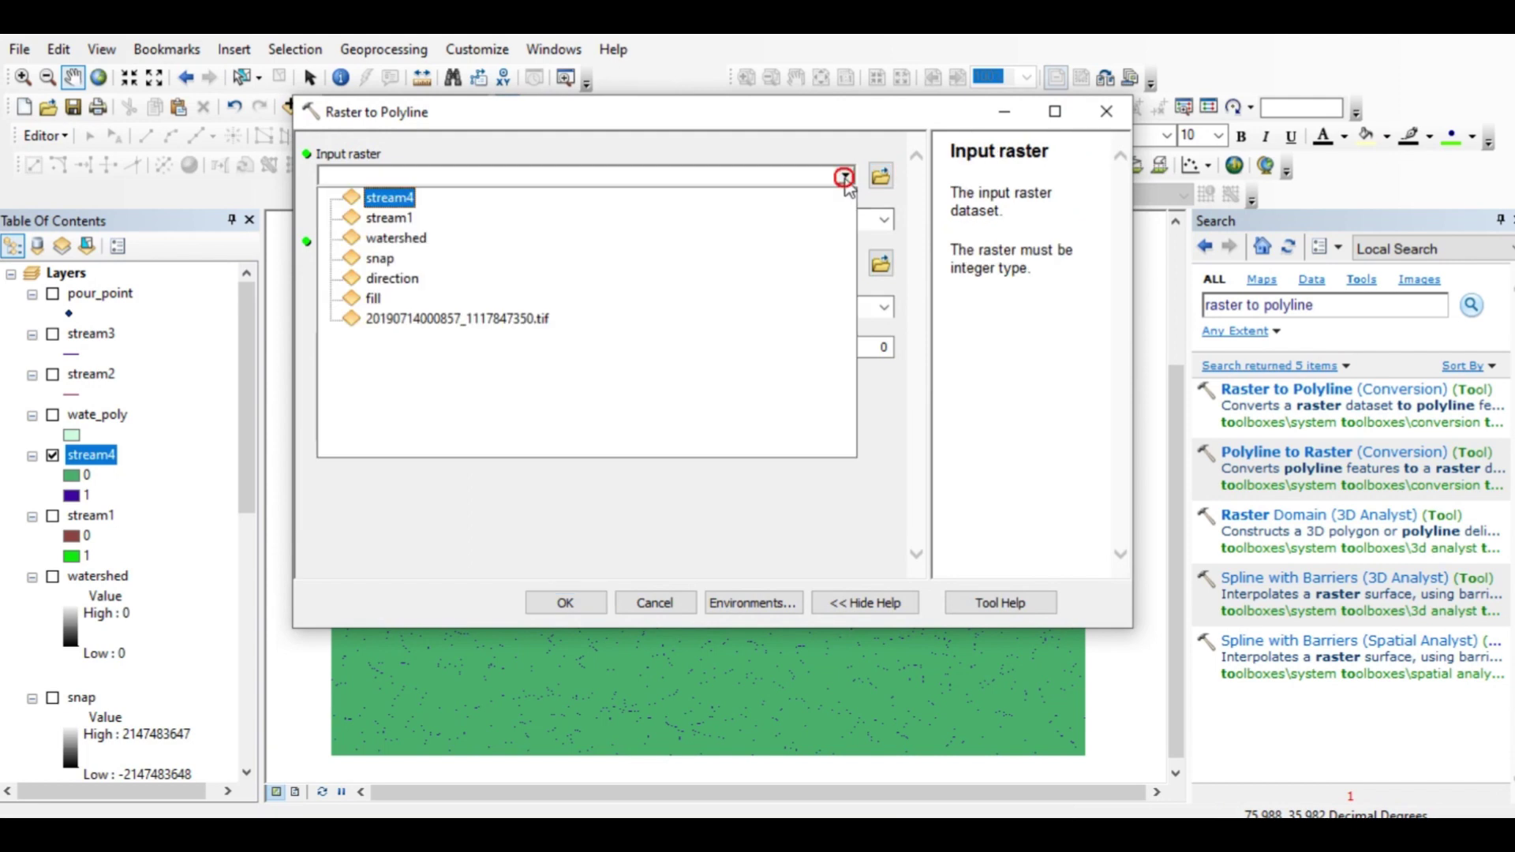
left_click(409, 197)
left_click(881, 264)
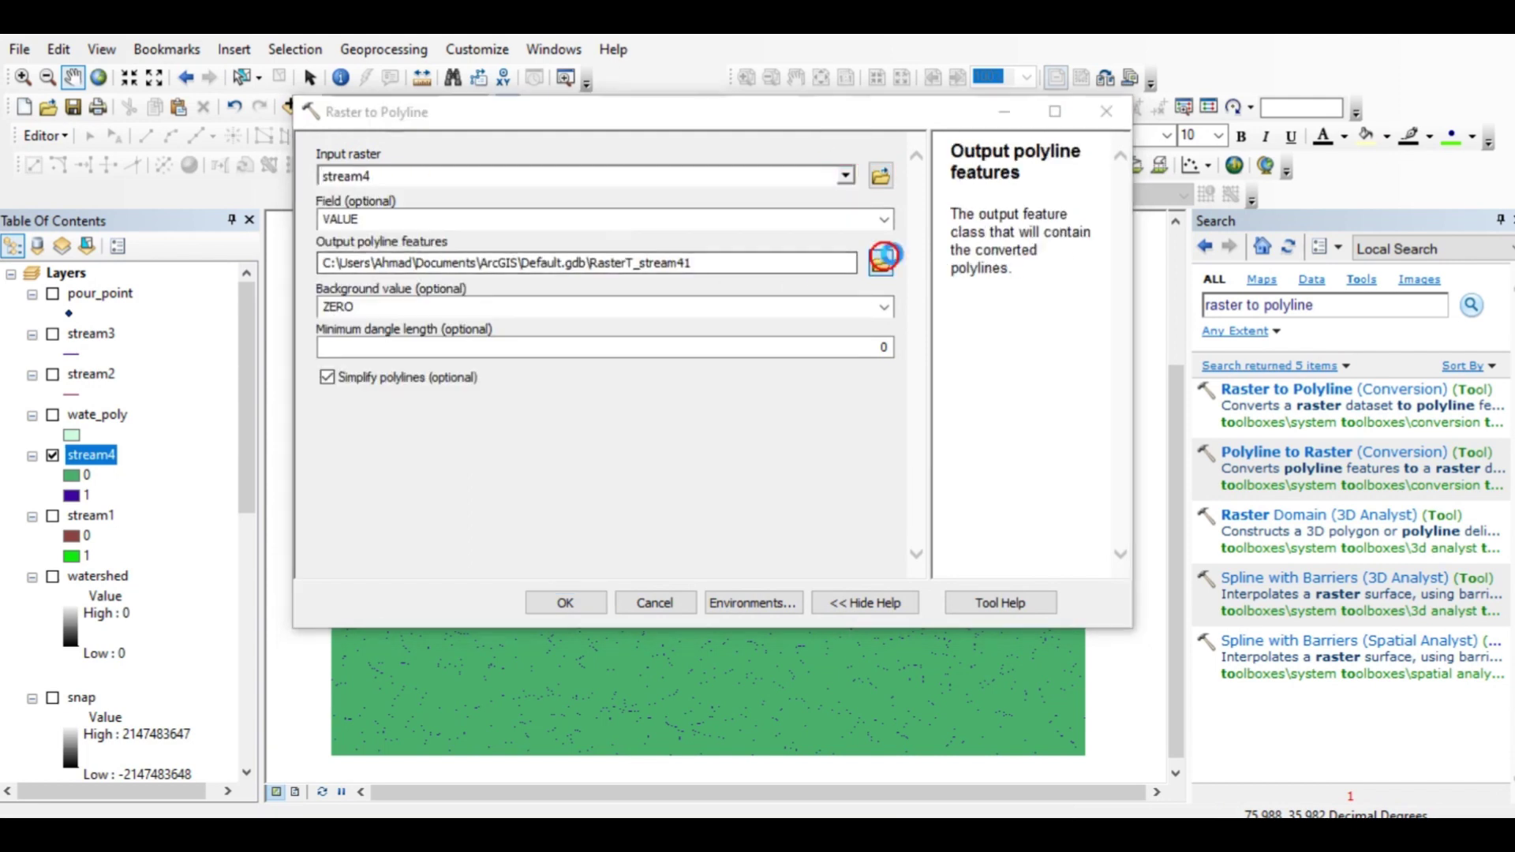
type("strea")
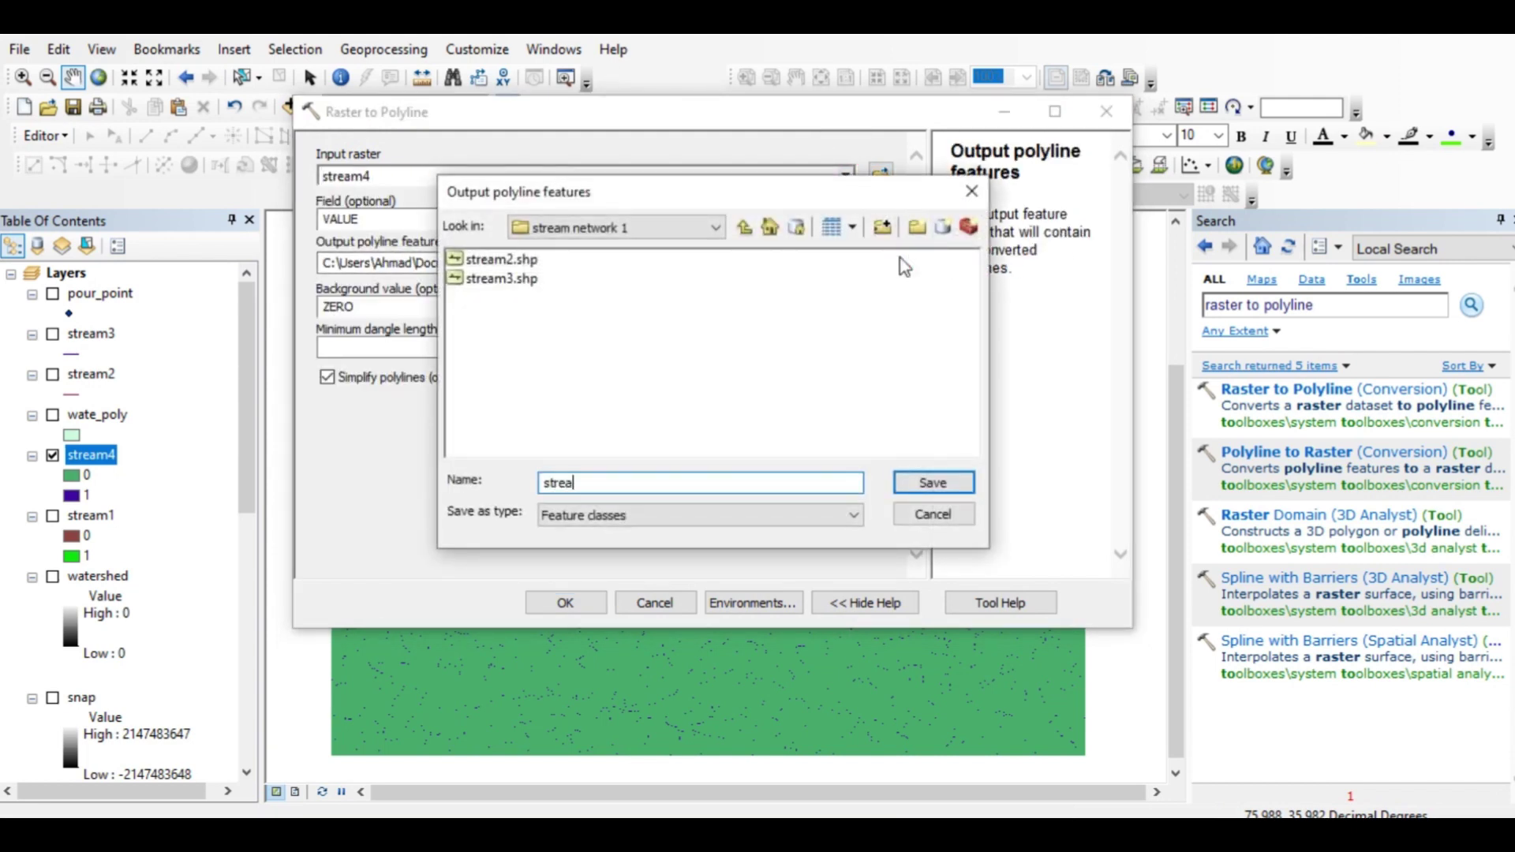
type("m5")
left_click(934, 482)
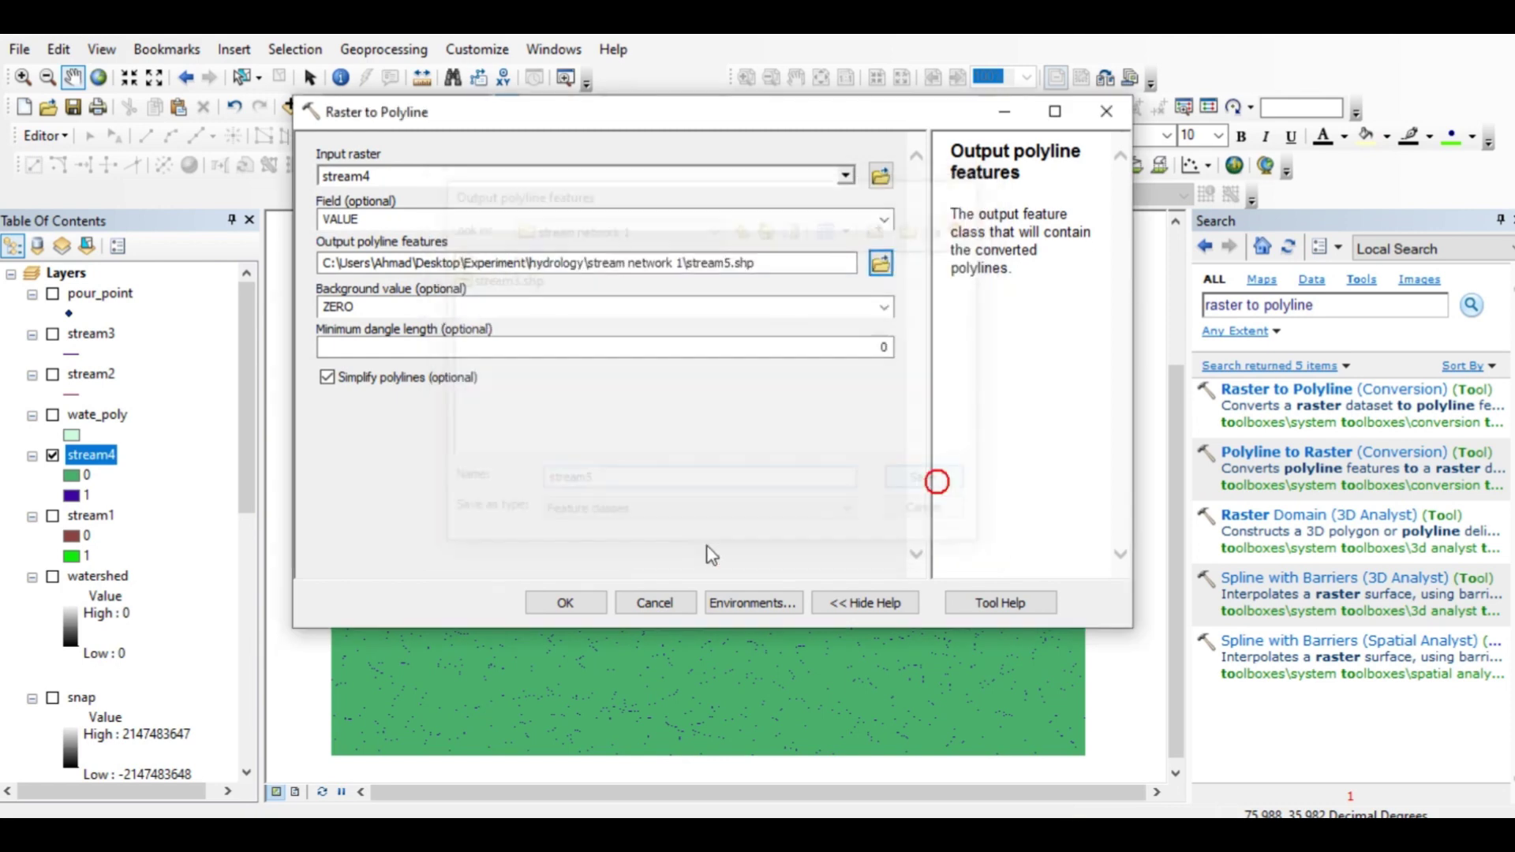
left_click(589, 612)
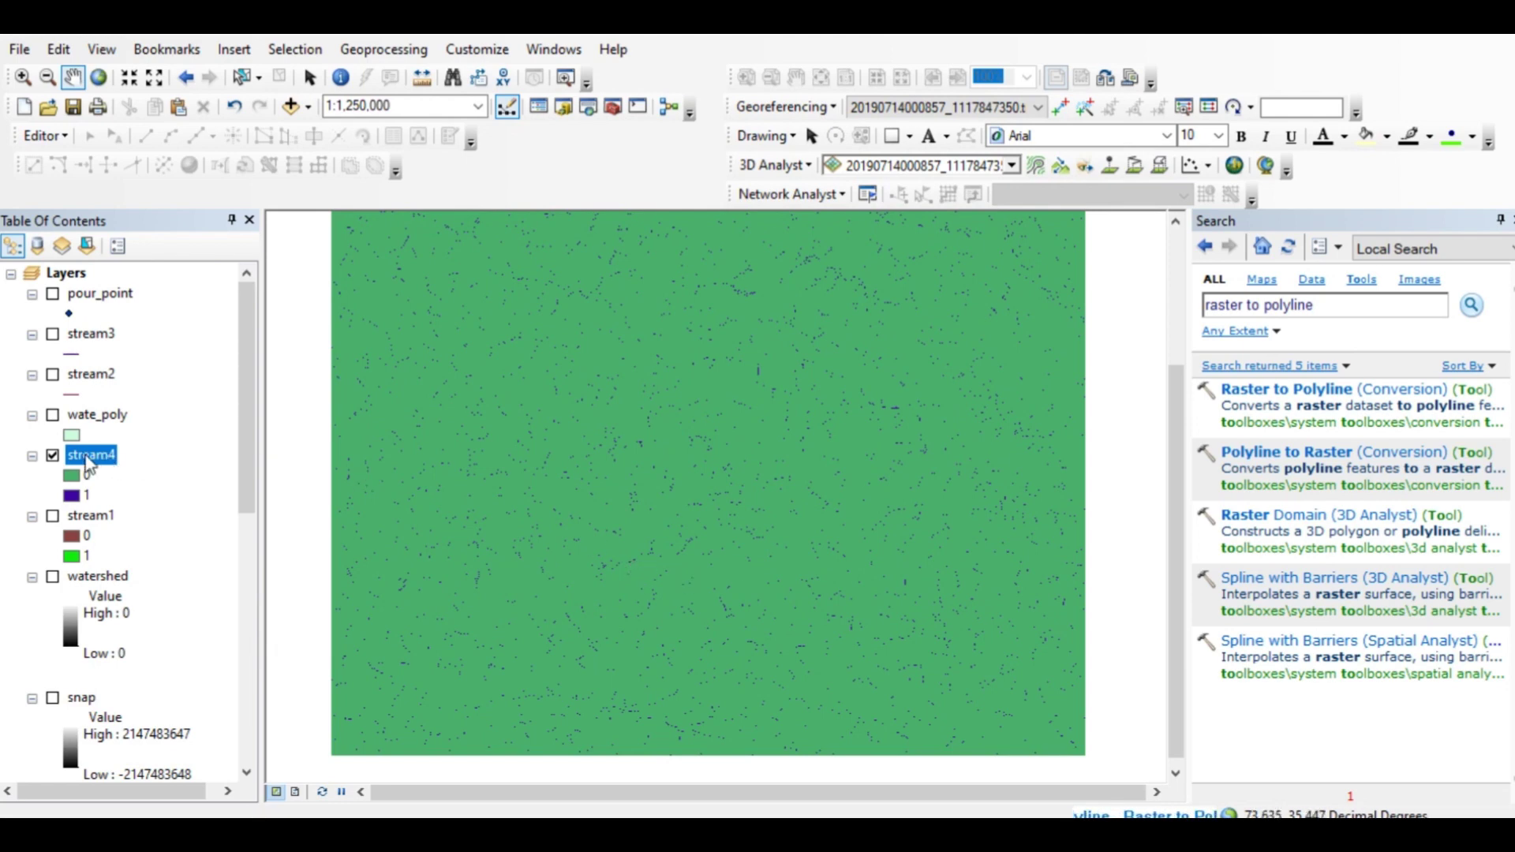
Hide the stream4 raster and wate_poly, leaving only the stream5 polylines displayed
left_click(51, 455)
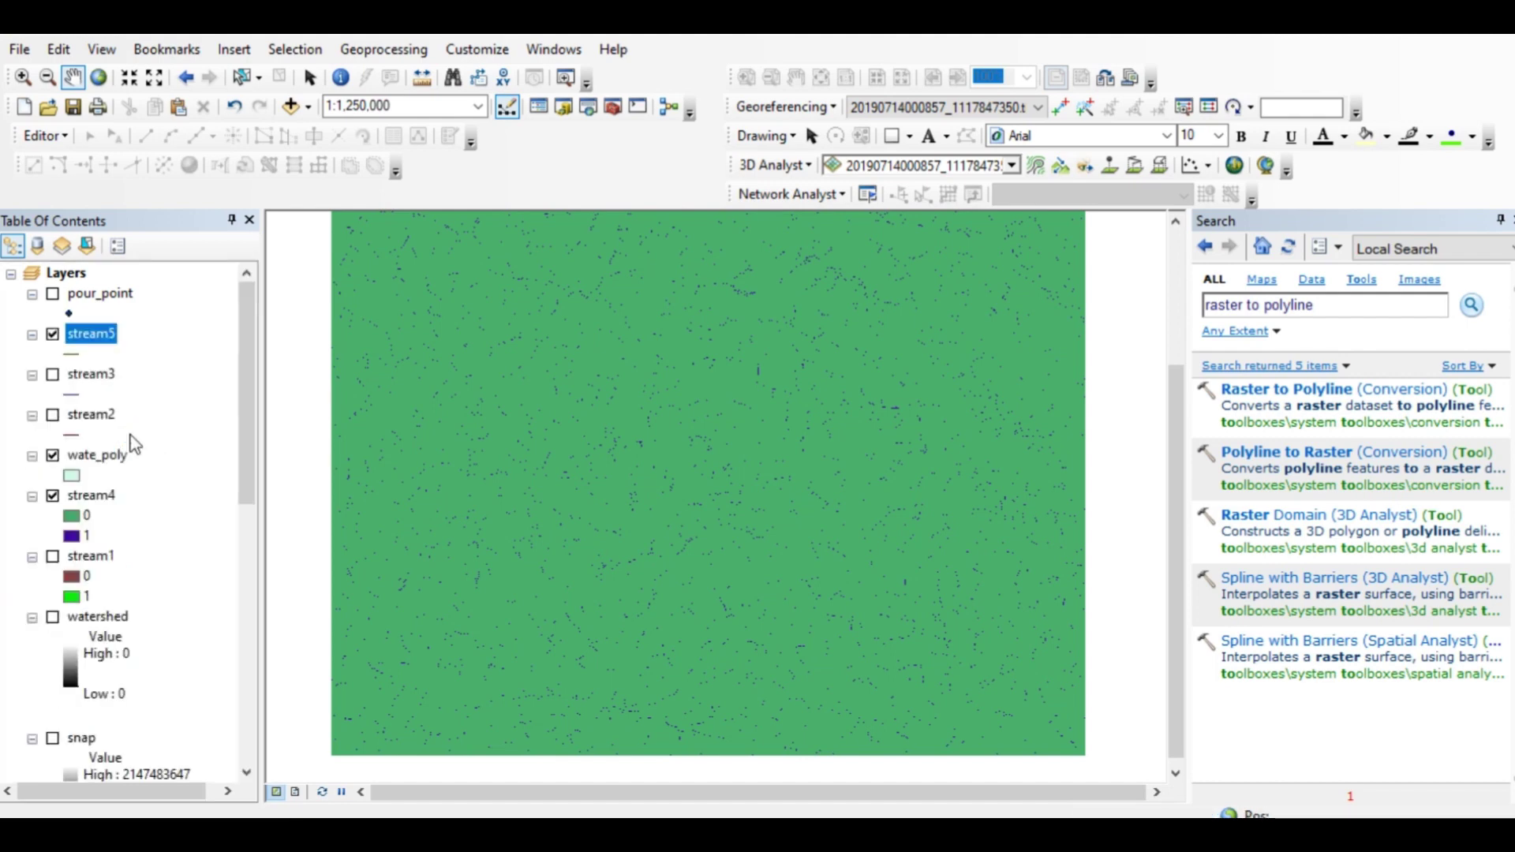
left_click(52, 455)
left_click(52, 495)
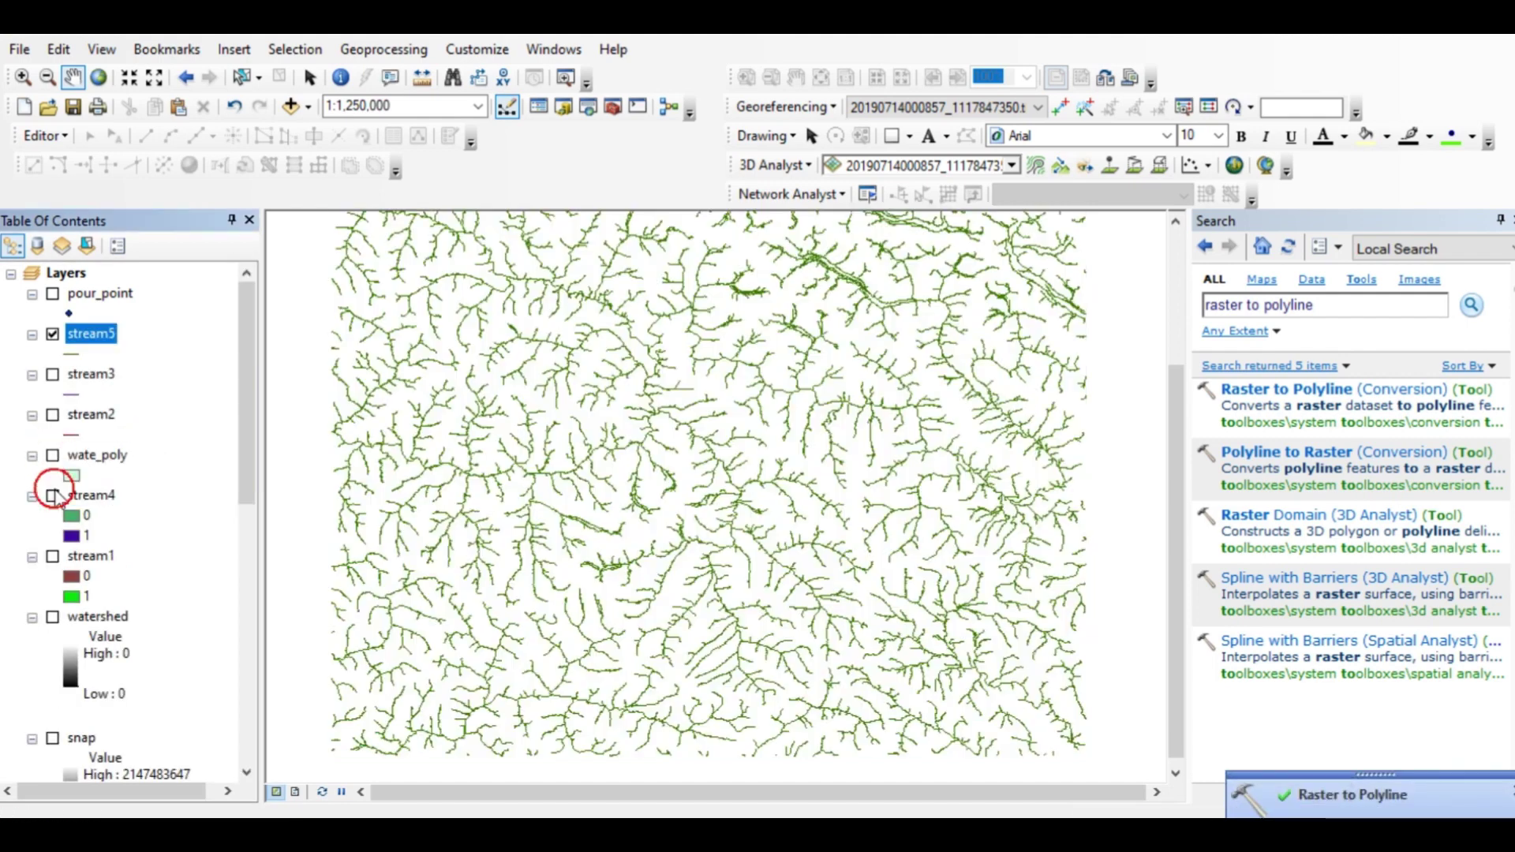
Compare the stream density of stream5 and stream2 by displaying the two layers in turn
left_click(52, 336)
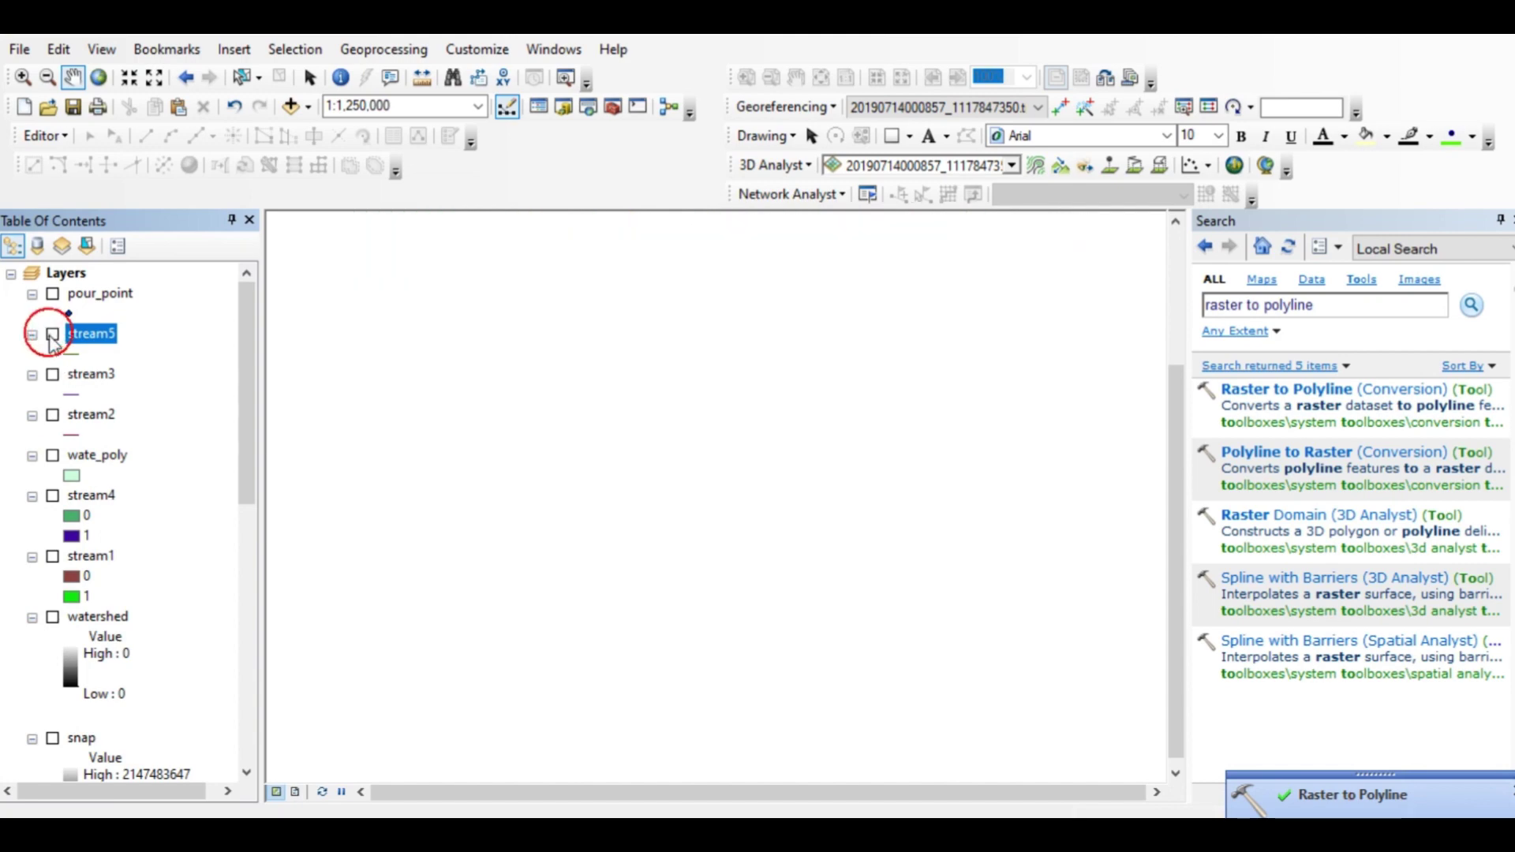
left_click(53, 415)
left_click(52, 415)
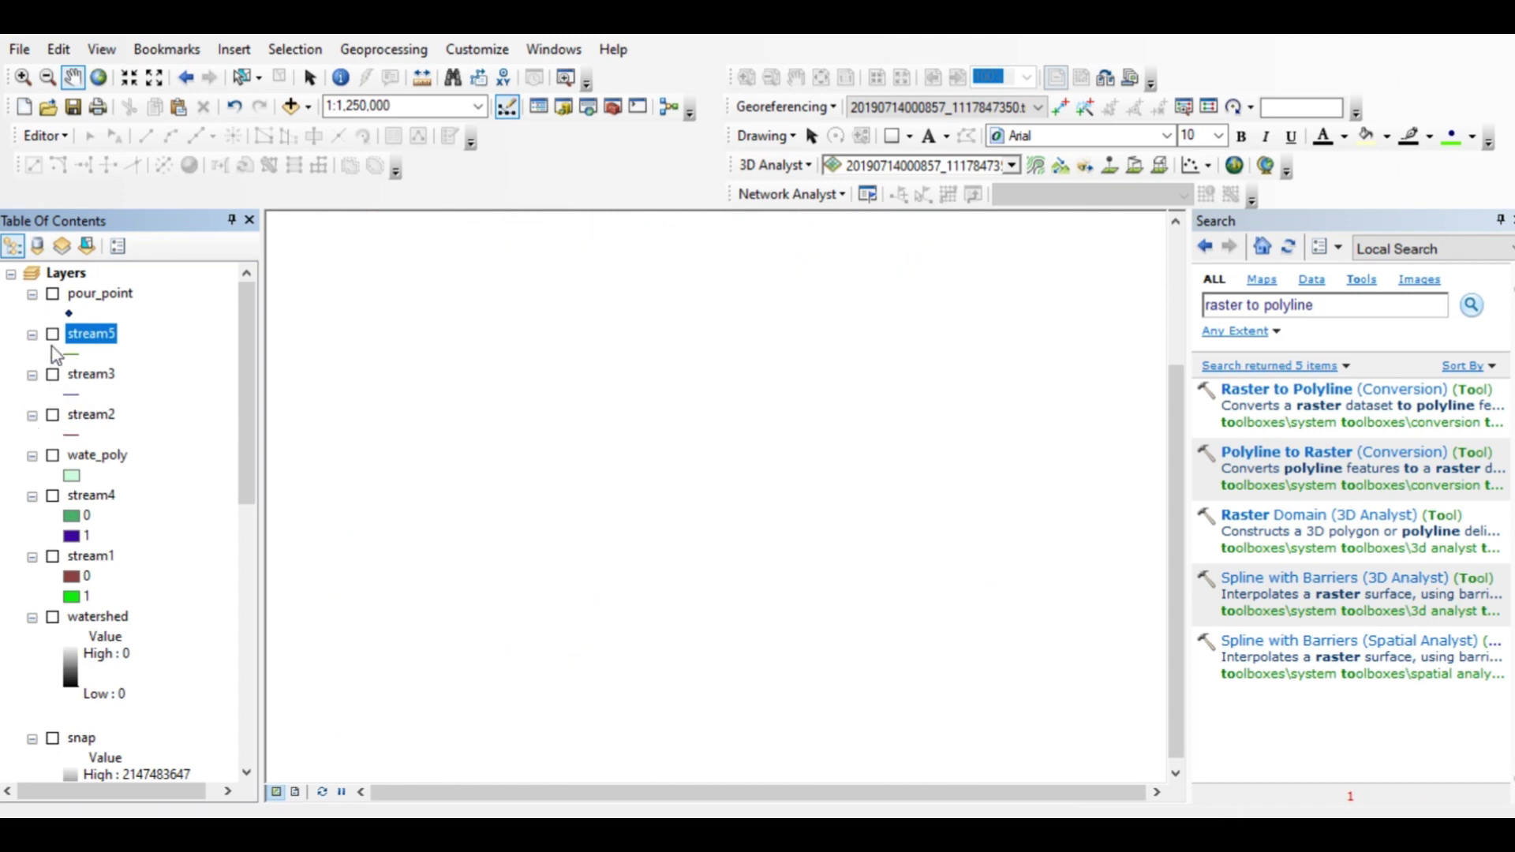
left_click(52, 334)
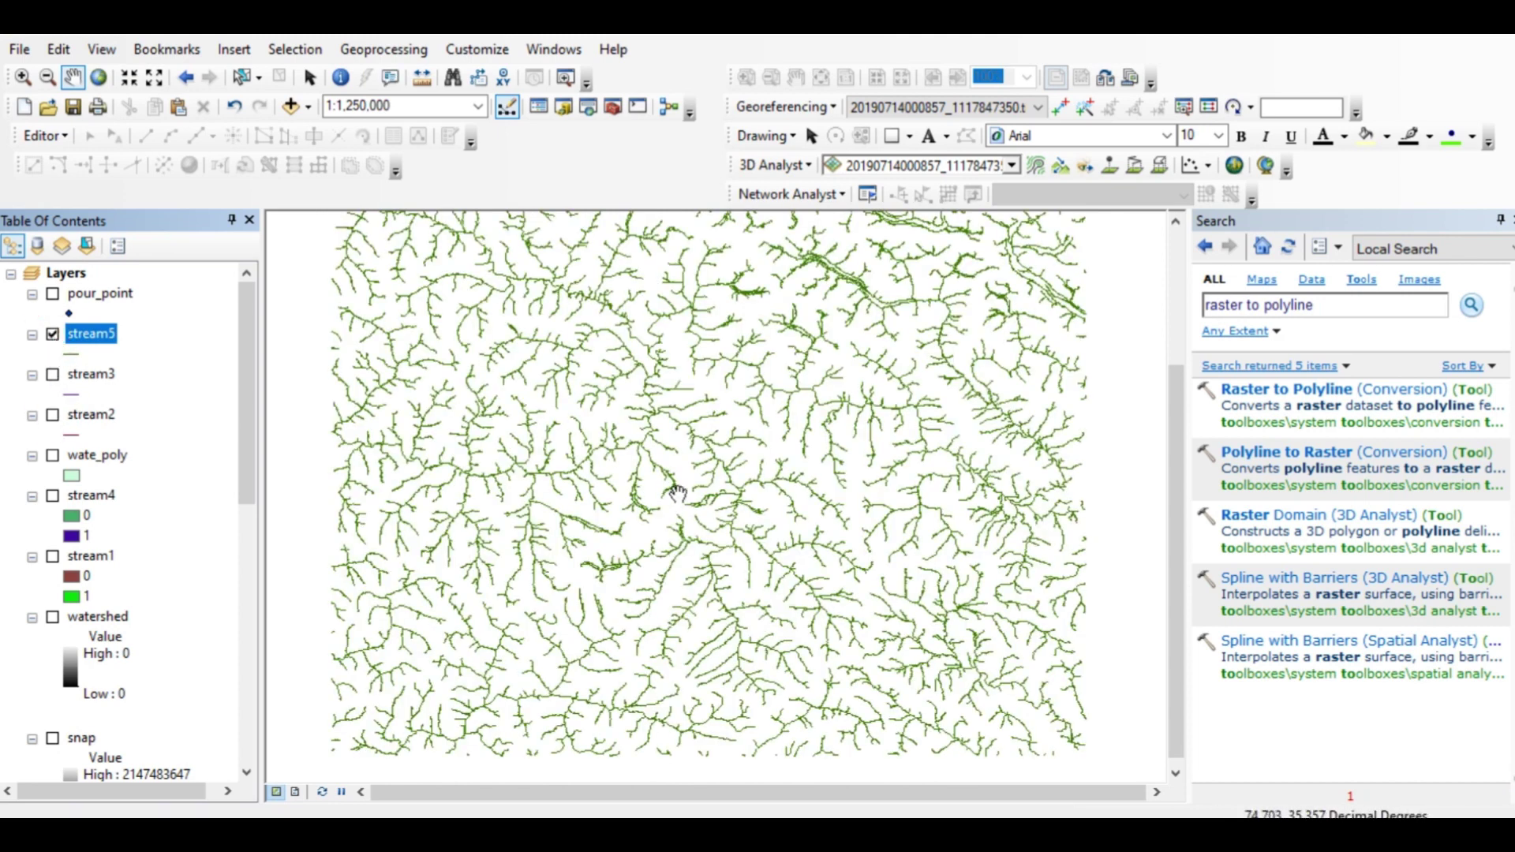